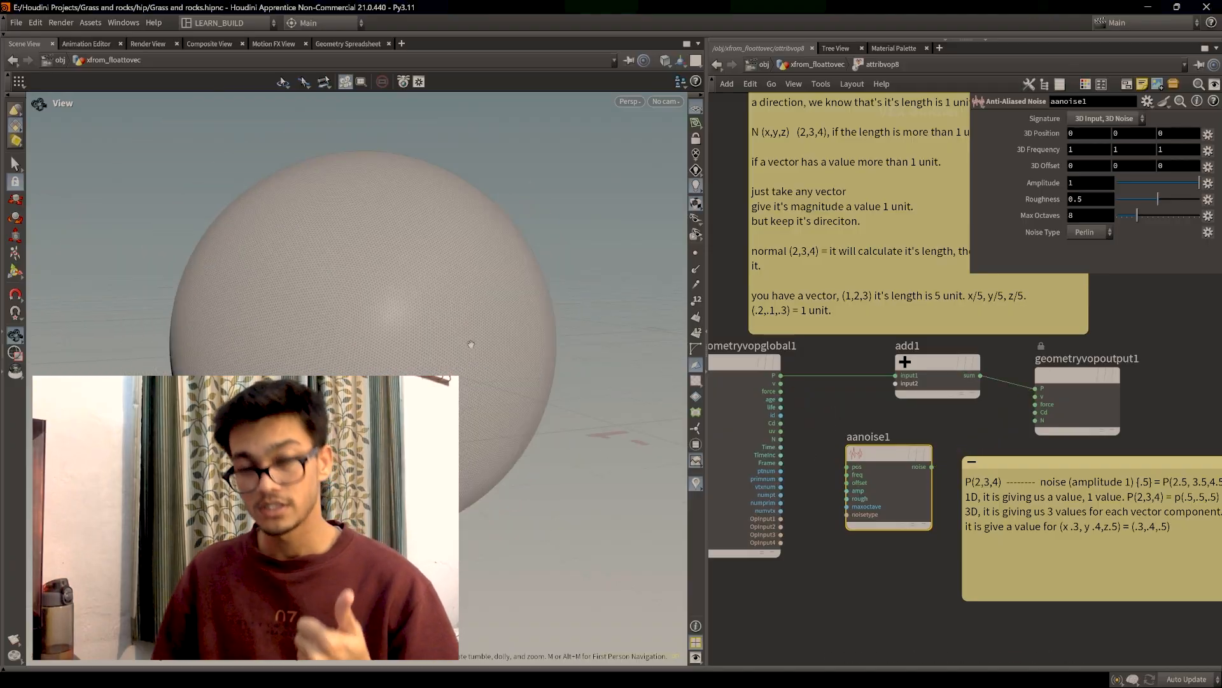
Step: Rewire the VOP so P feeds aanoise1 instead of driving the output position directly
left_click_drag(781, 376, 852, 456)
middle_click_drag(828, 414, 775, 410)
left_click_drag(885, 452, 843, 378)
left_click_drag(541, 357, 468, 408)
left_click_drag(836, 450, 825, 451)
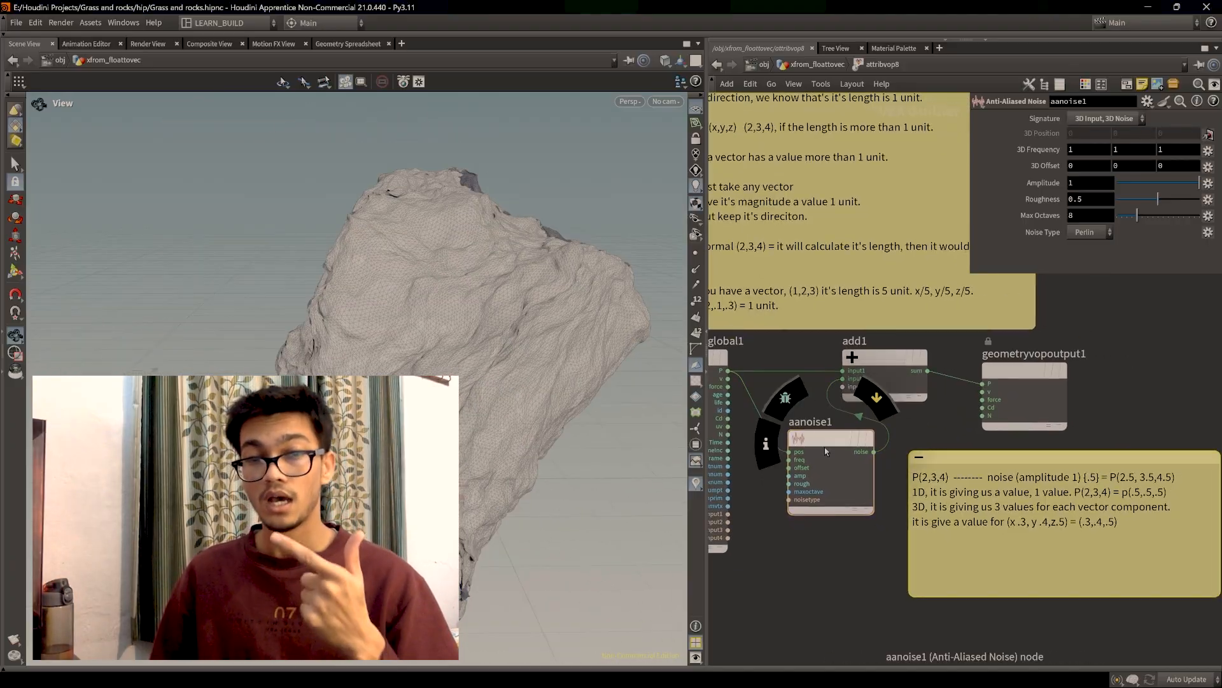
key("y")
left_click_drag(783, 401, 745, 420)
left_click(347, 44)
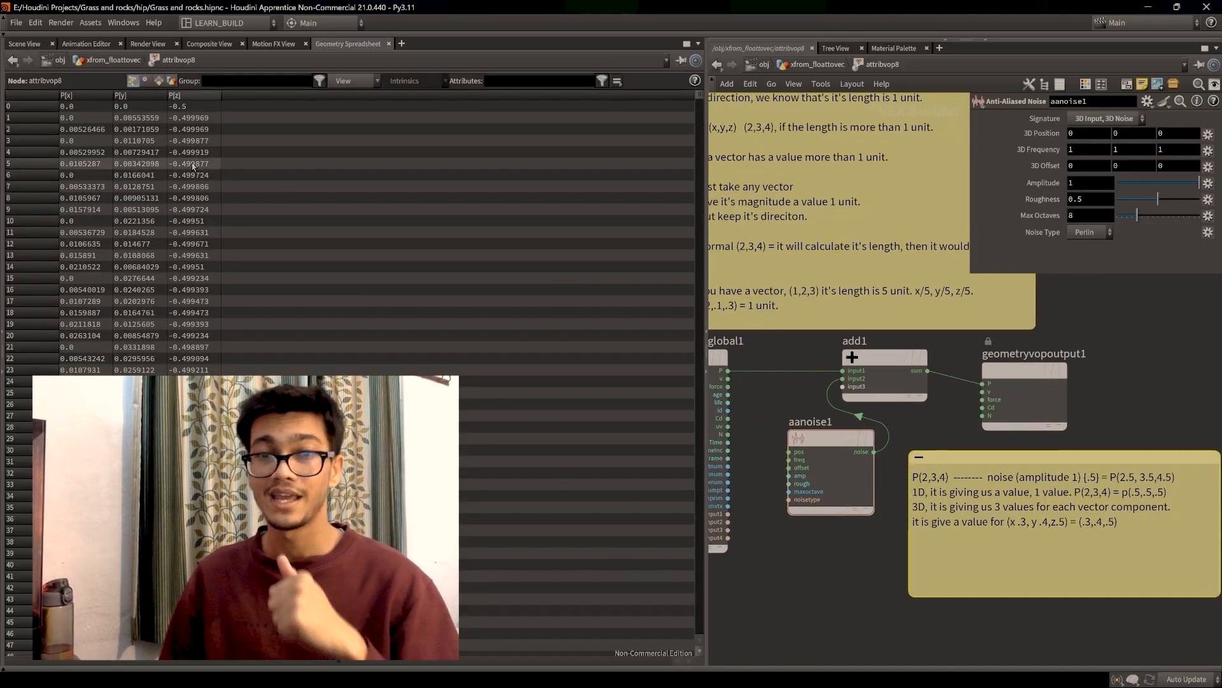
left_click_drag(728, 370, 788, 460)
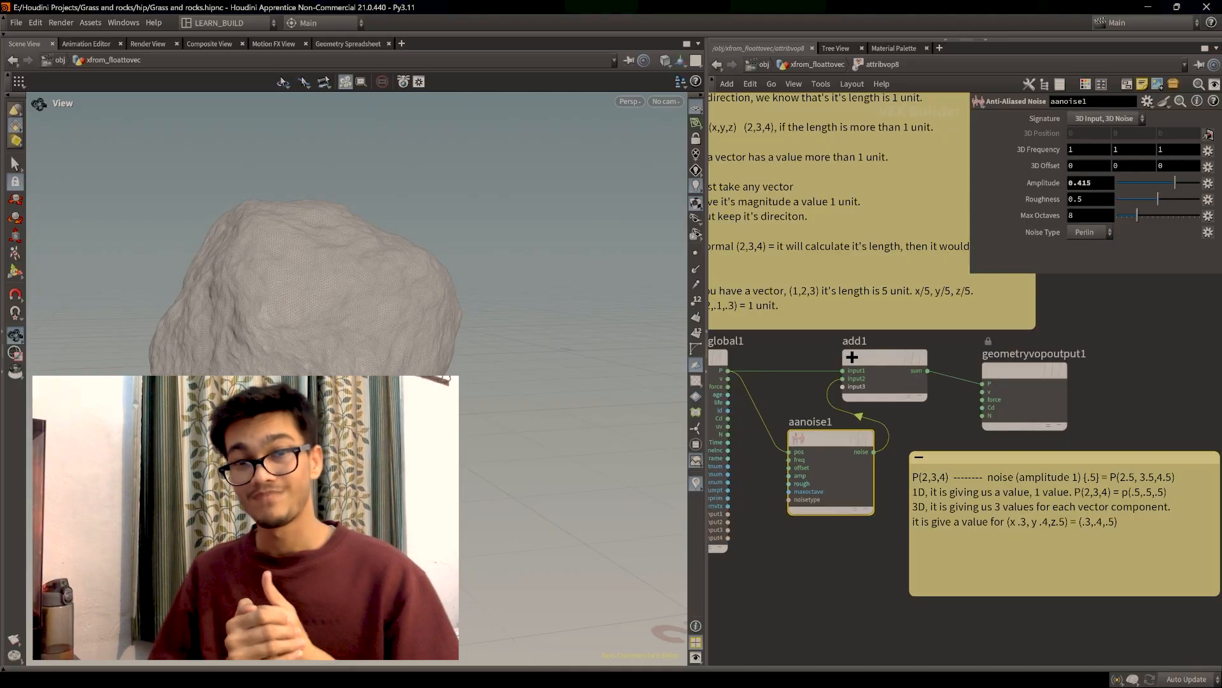
Step: Lower aanoise1 amplitude to 0.354 and roughness to 0.535, and add the '-1 to 1' note line
mouse_move(1174, 183)
left_mouse_down()
mouse_move(1162, 185)
mouse_move(1175, 185)
left_mouse_up()
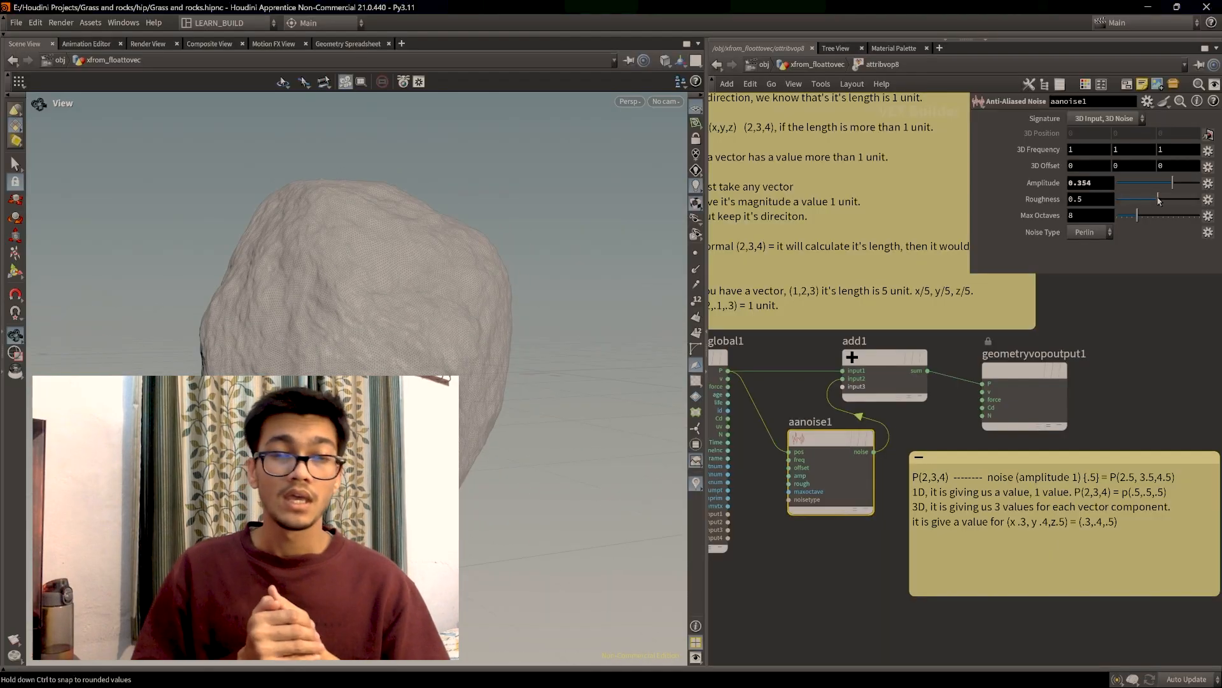
left_click_drag(1160, 201, 1157, 201)
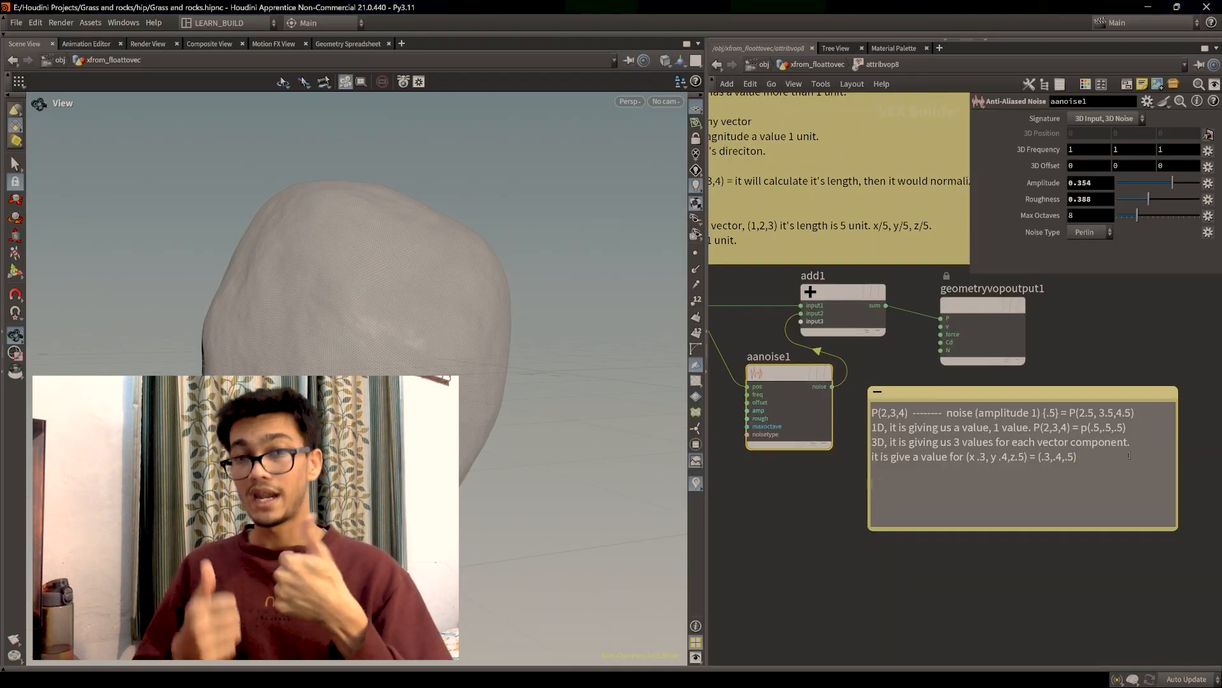
type("-1 to 1, .2, .234")
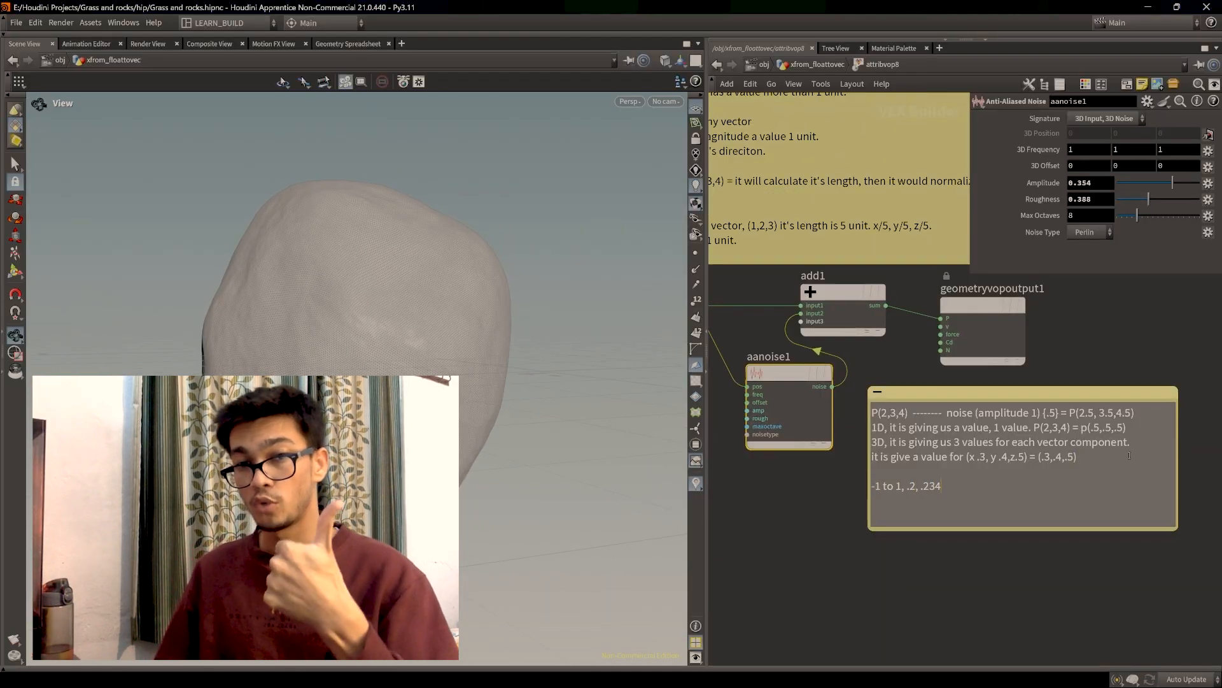
left_click_drag(975, 487, 1018, 488)
type(".2 ..7")
triple_click(969, 487)
key("BackSpace")
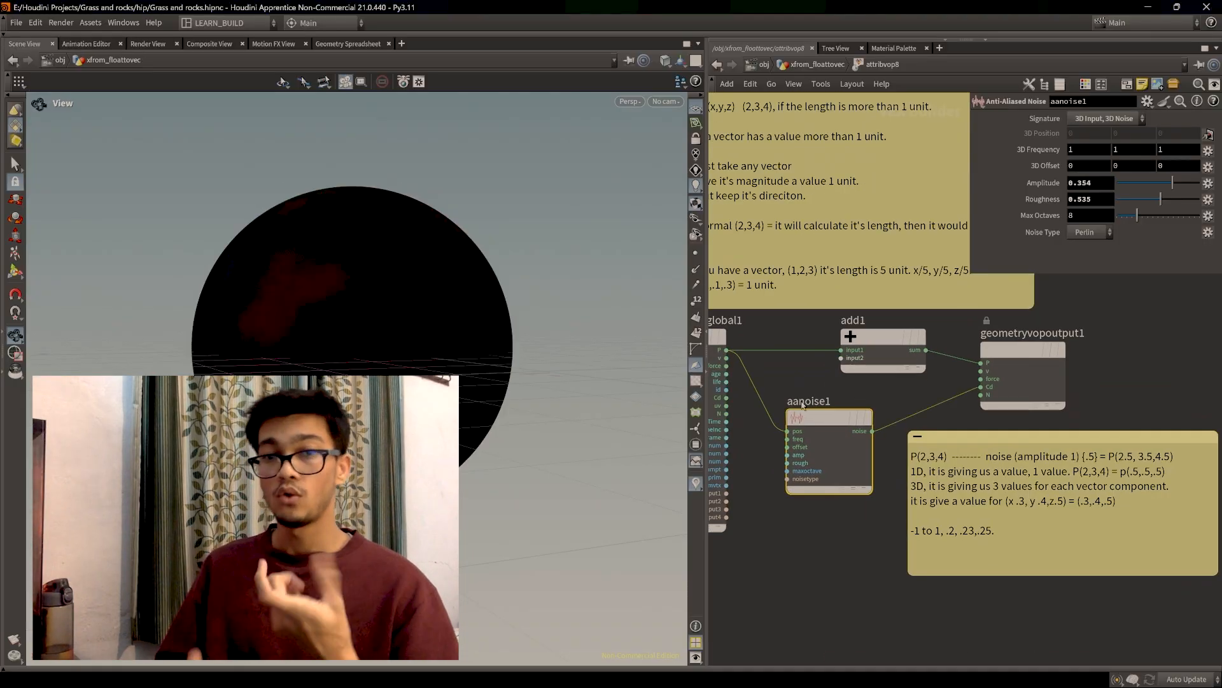
Step: Try different aanoise1 amplitude values while checking point values in the Geometry Spreadsheet
middle_click_drag(728, 351, 775, 358)
left_click_drag(881, 427, 893, 427)
left_click_drag(1175, 185, 1201, 184)
left_click(348, 43)
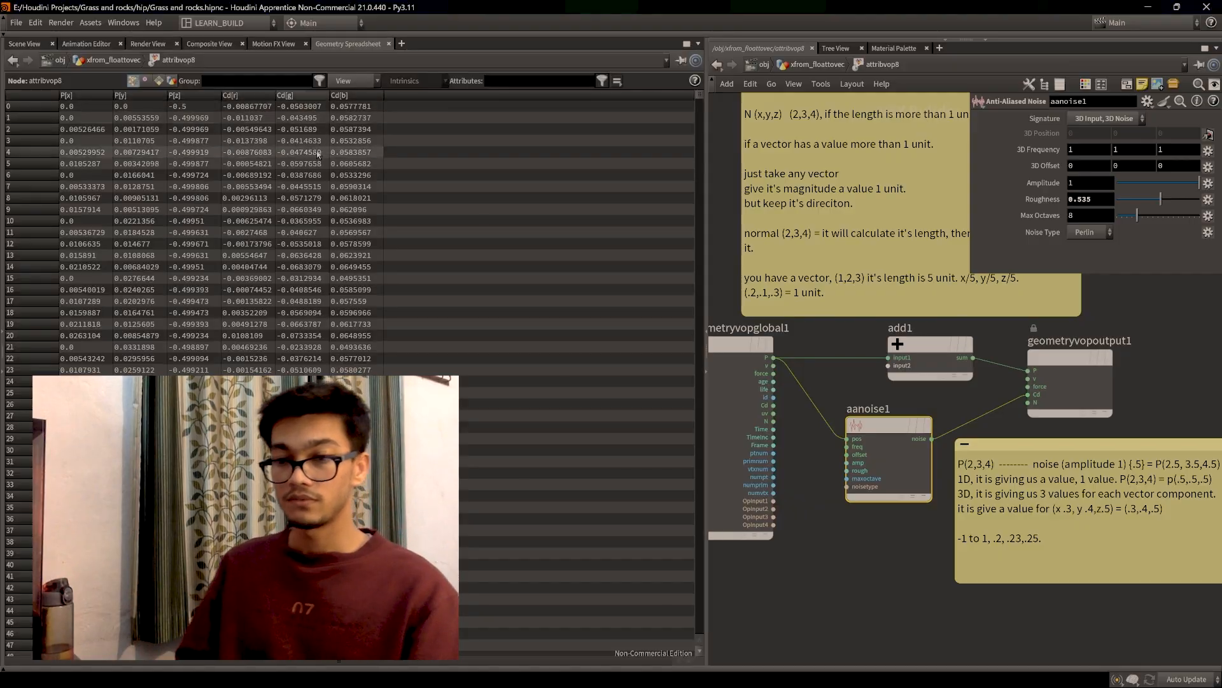
left_click_drag(881, 444, 889, 444)
left_click_drag(1200, 184, 1162, 184)
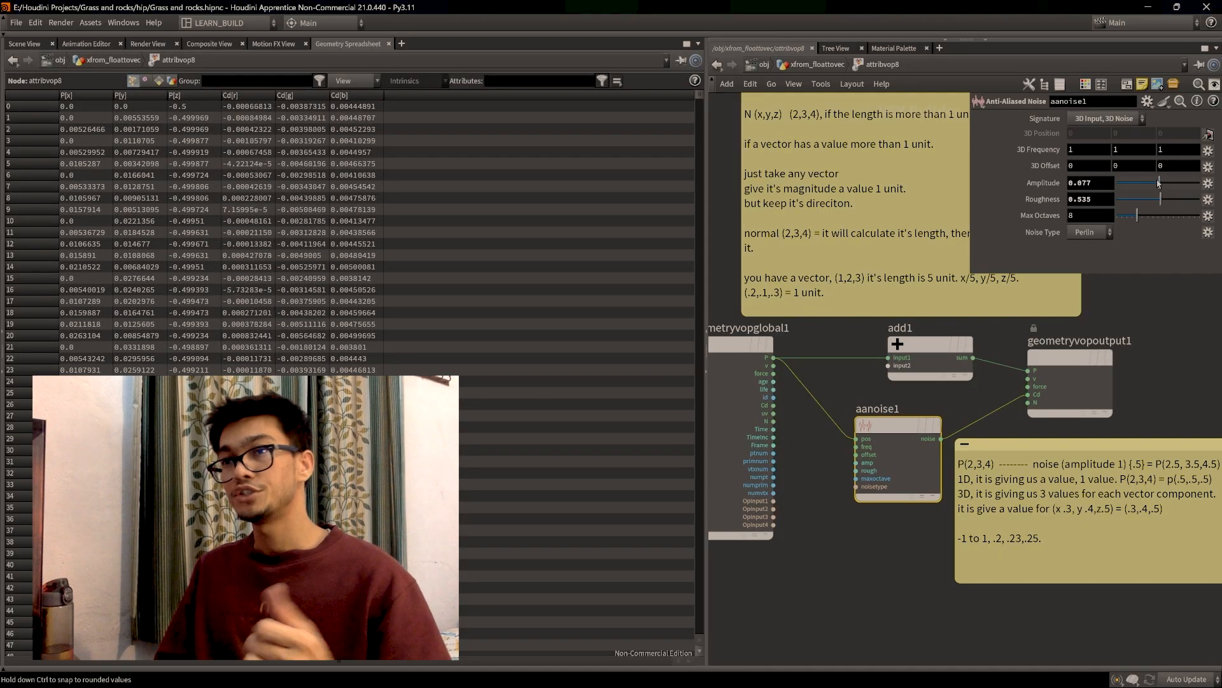
double_click(1085, 184)
type("0")
key("Return")
left_click_drag(891, 439, 883, 448)
key("ctrl+z")
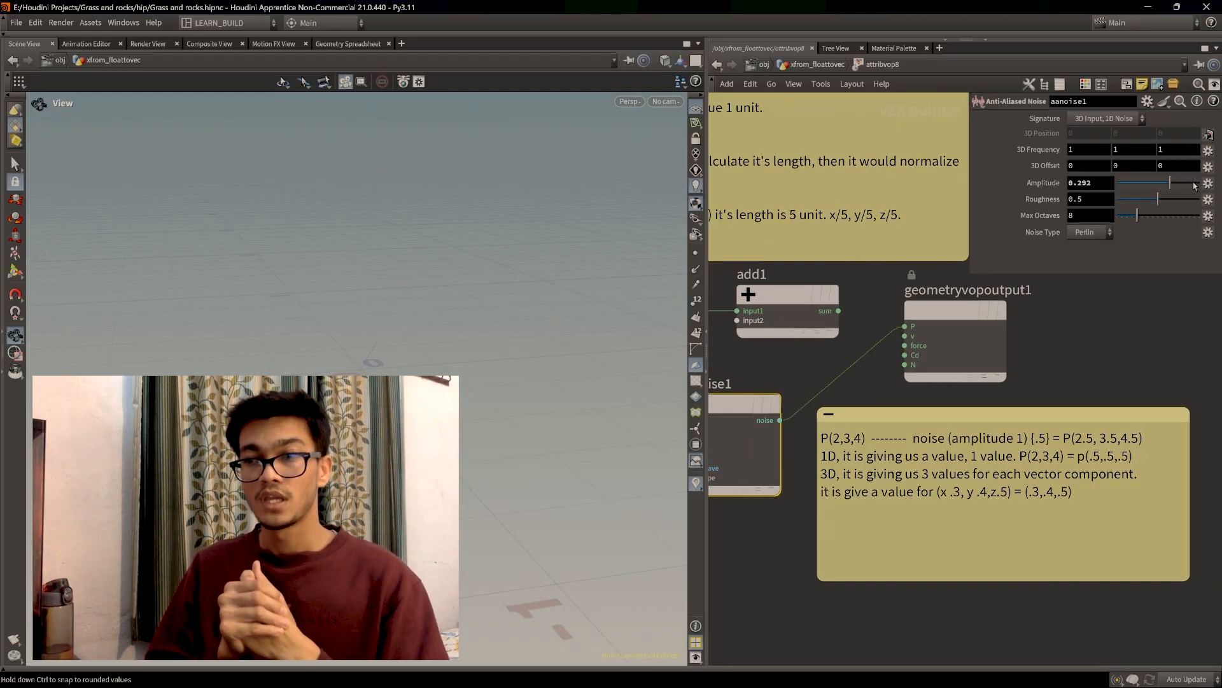
left_click(349, 43)
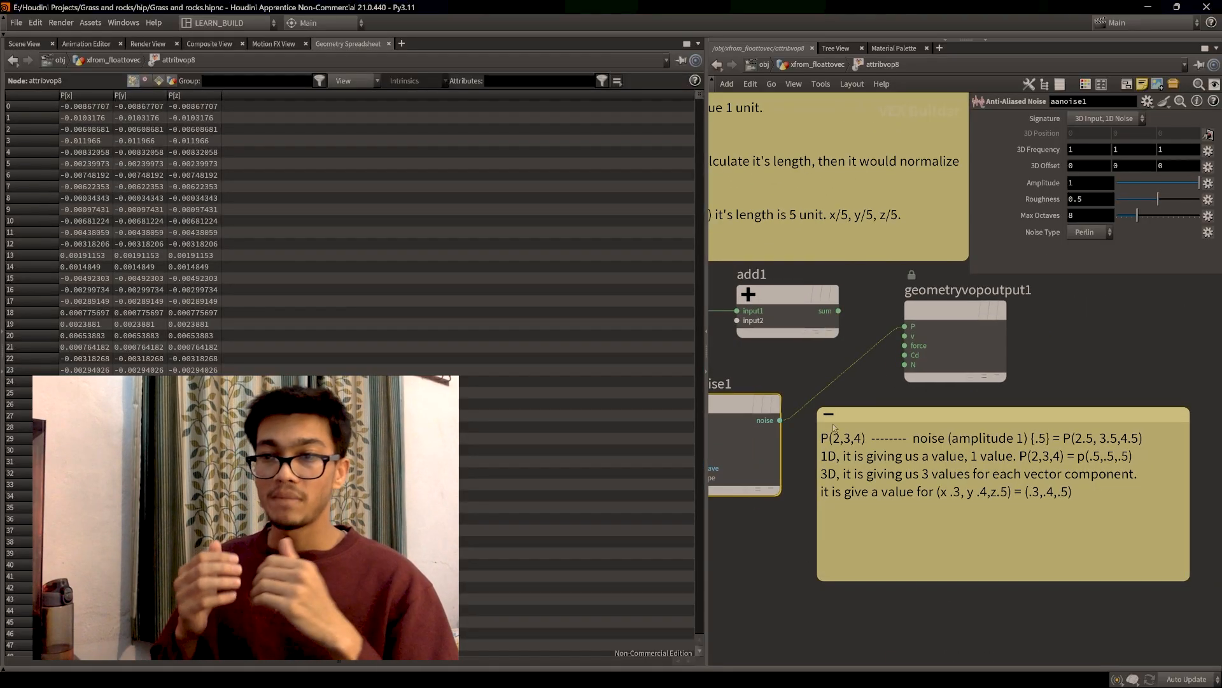
Step: Rewire the network so noise feeds add1's second input and the add result drives output P
left_click(990, 495)
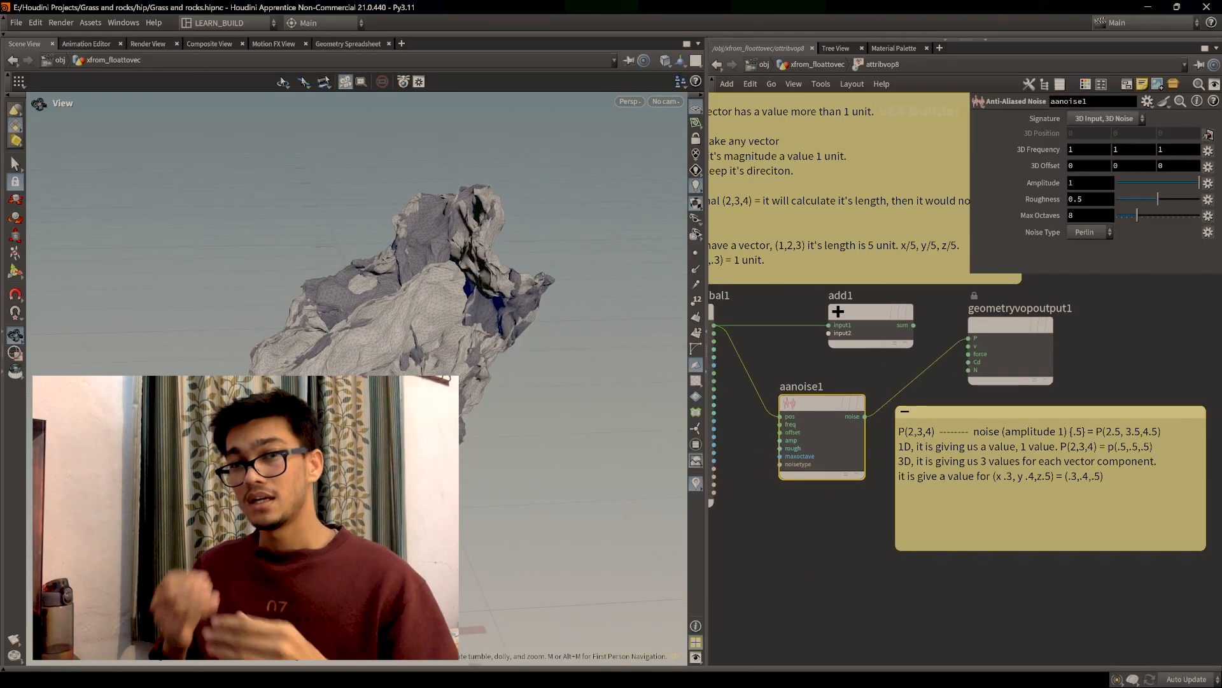
left_click_drag(357, 472, 439, 446)
middle_click_drag(829, 522, 896, 573)
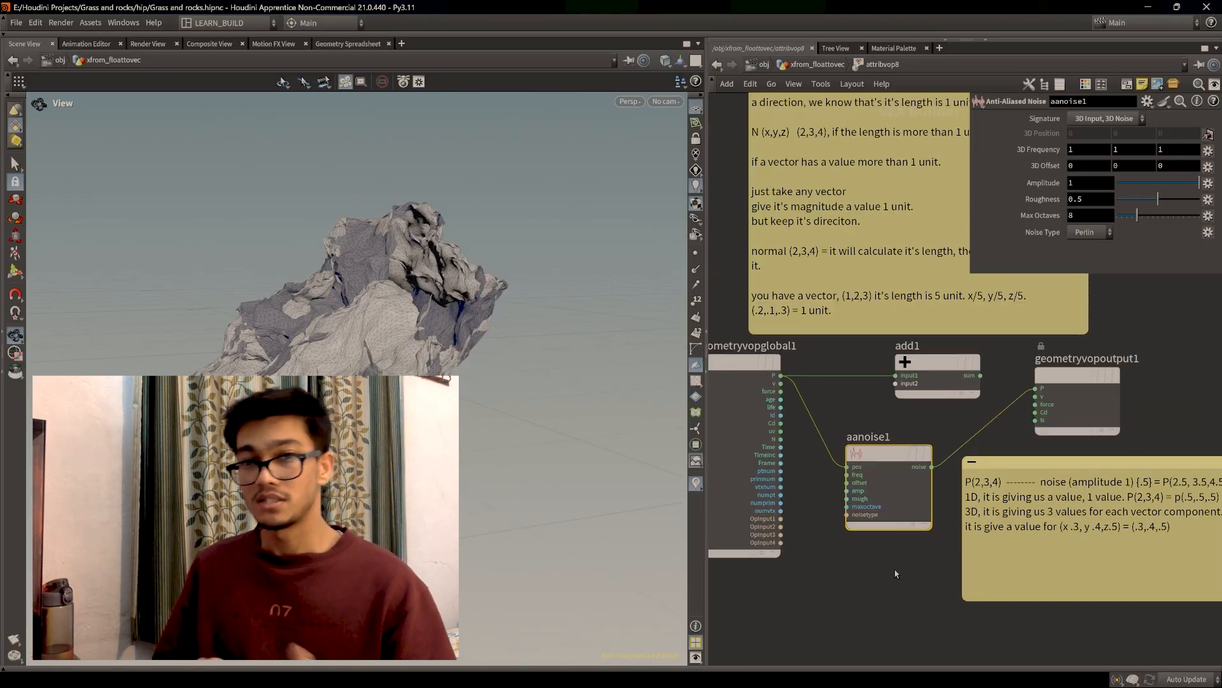
left_click_drag(820, 406, 789, 417)
left_click_drag(981, 375, 1035, 388)
scroll(510, 306, "up", 2)
left_click_drag(885, 454, 890, 444)
left_click_drag(781, 376, 852, 457)
middle_click_drag(948, 439, 896, 434)
left_click_drag(885, 451, 842, 378)
left_click_drag(836, 450, 826, 451)
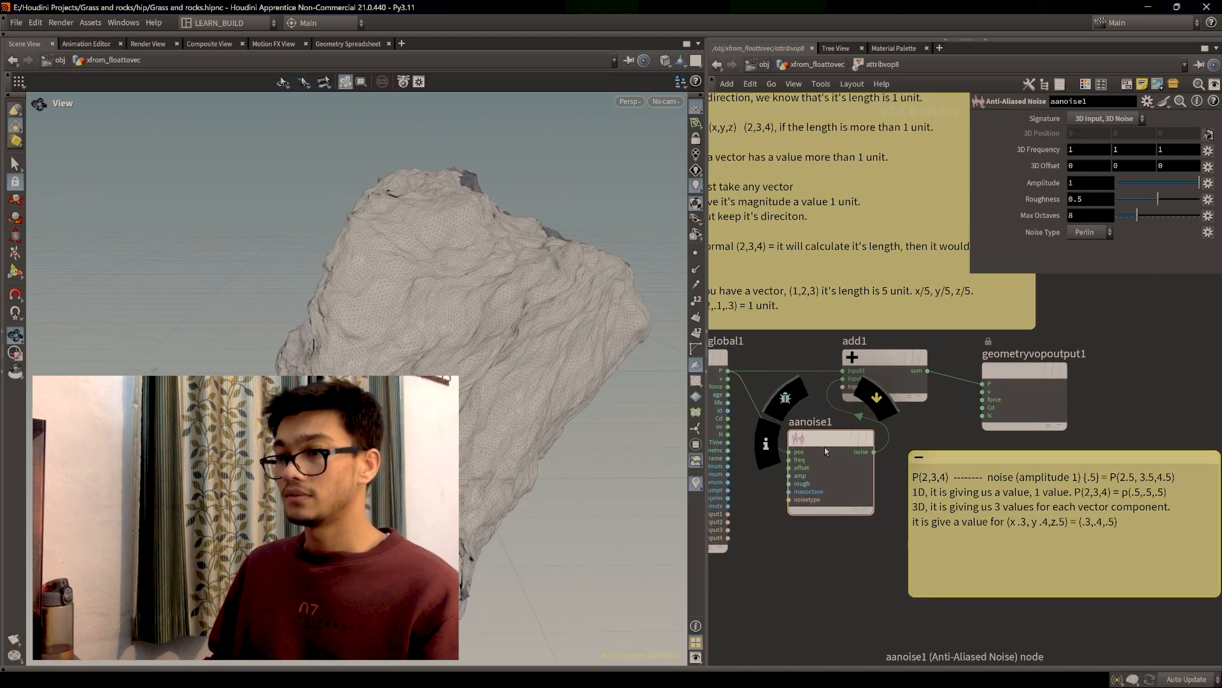
Step: Reconnect P to the noise position input and set the noise amplitude to 0.415
key("y")
left_click_drag(759, 414, 746, 423)
left_click(348, 44)
left_click_drag(728, 371, 789, 460)
key("y")
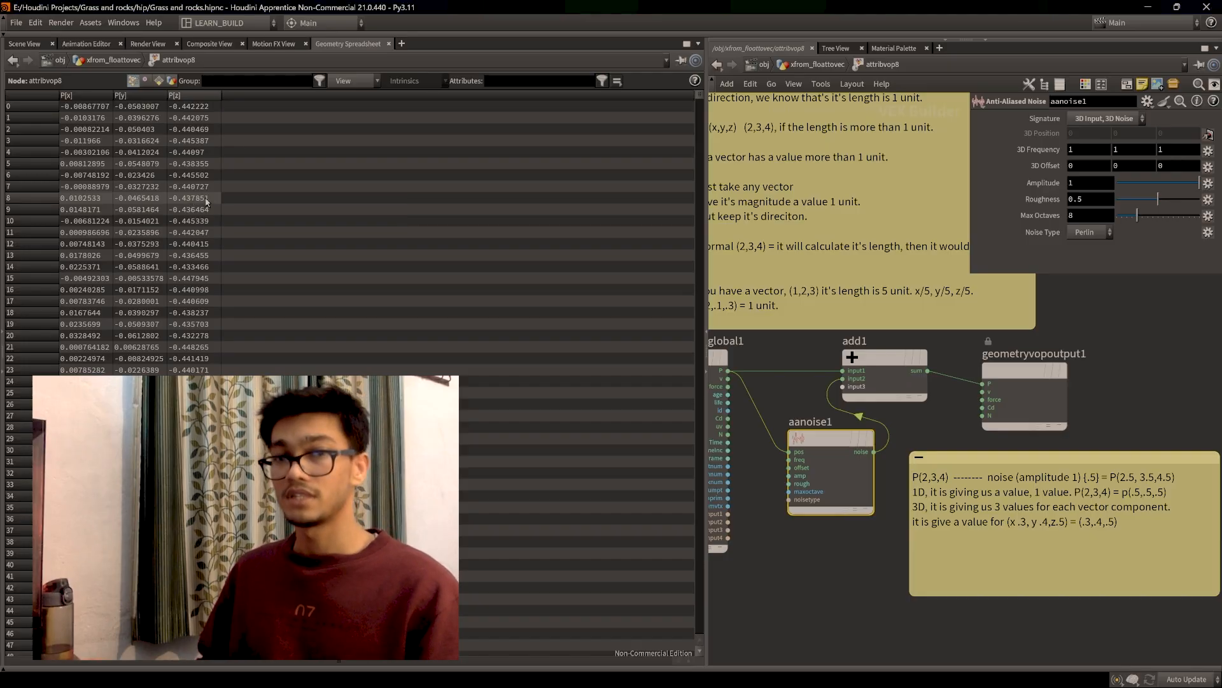
left_click(24, 44)
mouse_move(1177, 188)
left_mouse_down()
mouse_move(1146, 185)
mouse_move(1191, 185)
mouse_move(1175, 183)
left_mouse_up()
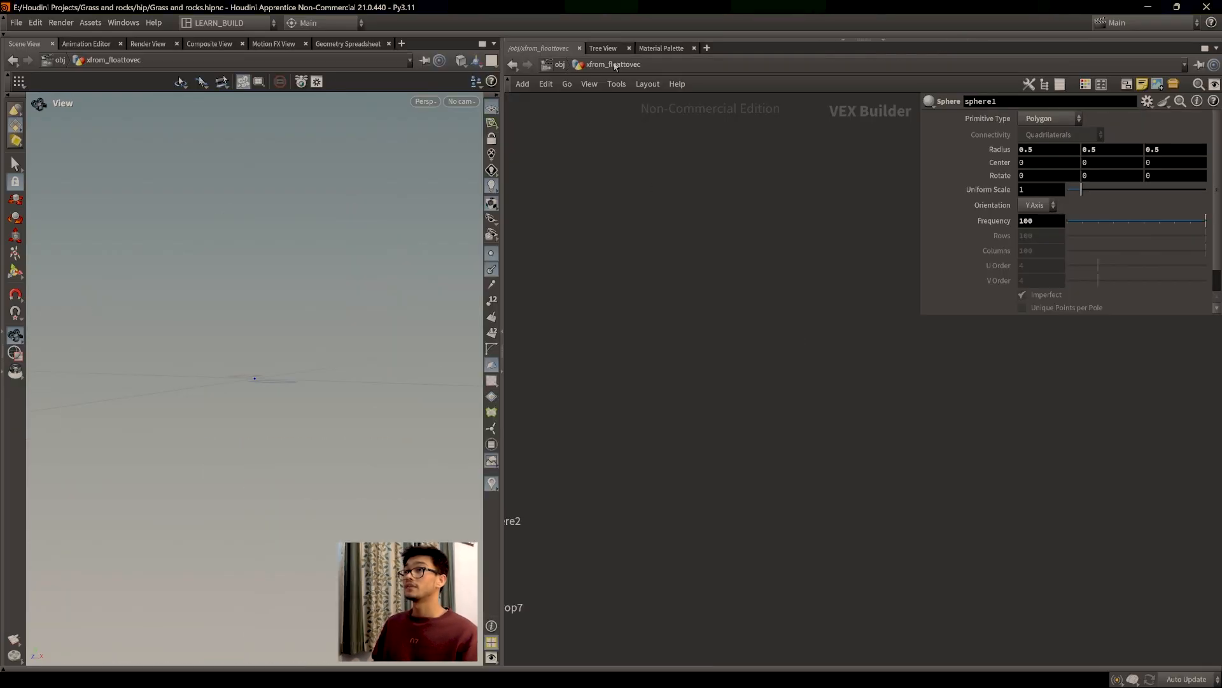
Step: Go up to /obj and dive into the xfrom_floattovec geometry network
left_click(607, 65)
left_click(838, 210)
left_click(551, 65)
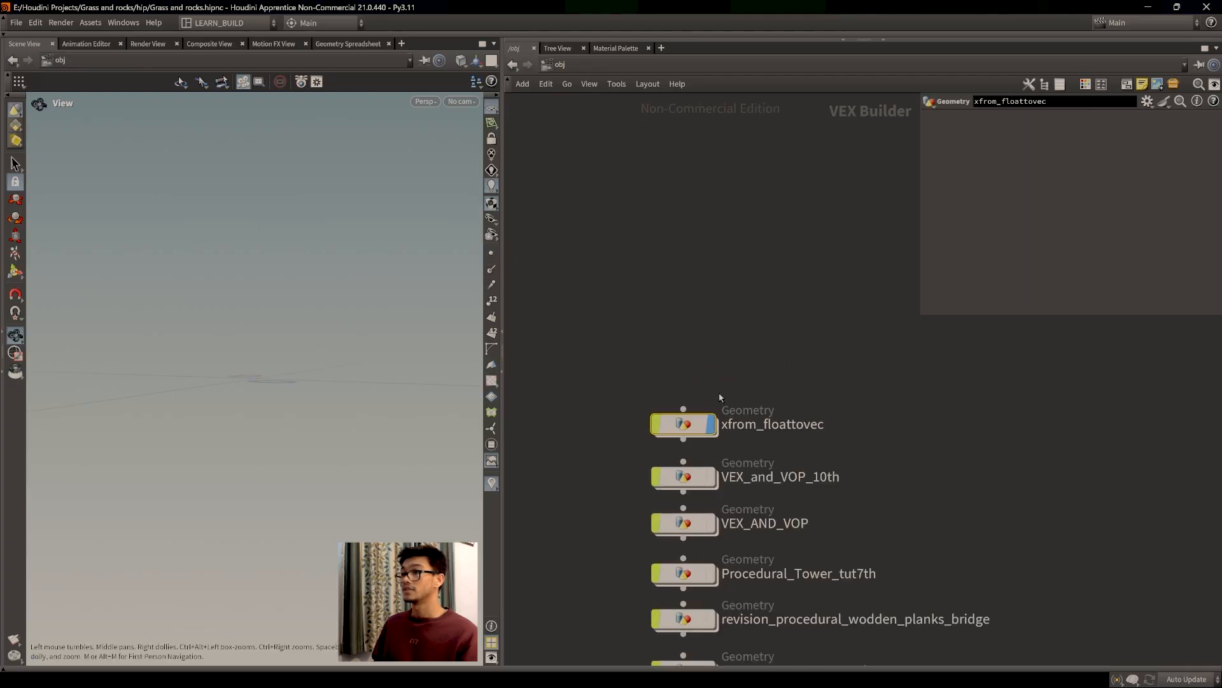
double_click(660, 432)
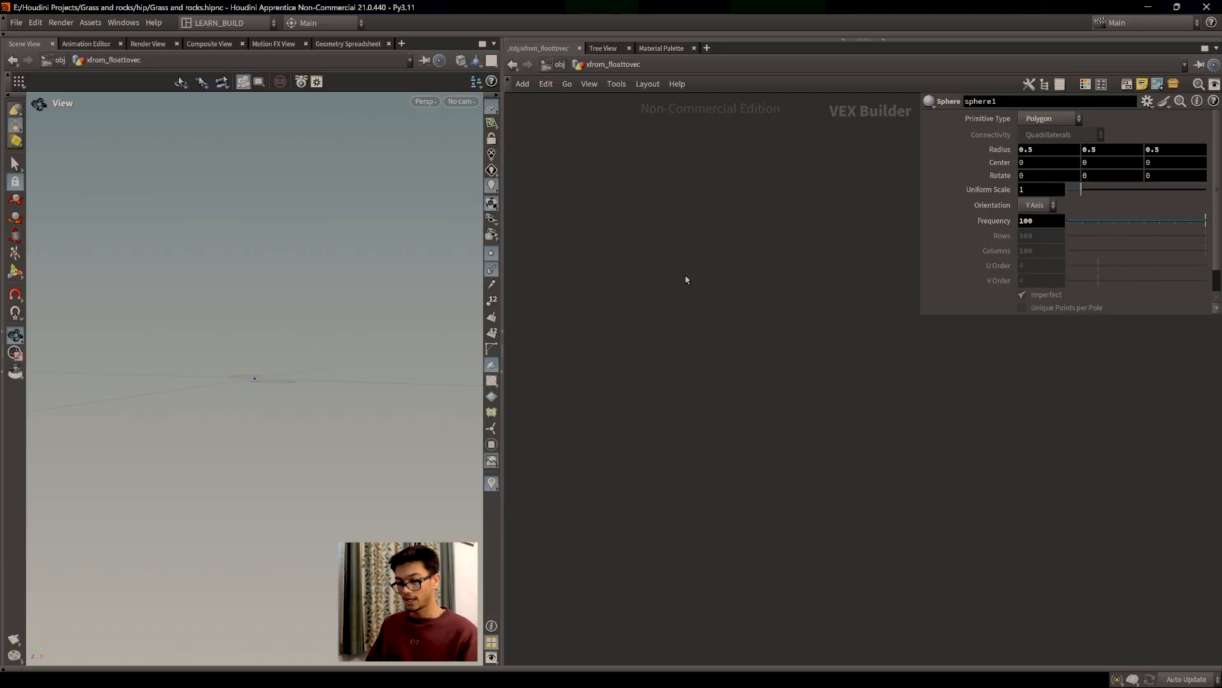
Step: Add a Box node, box1, to the xfrom_floattovec network
key("Tab")
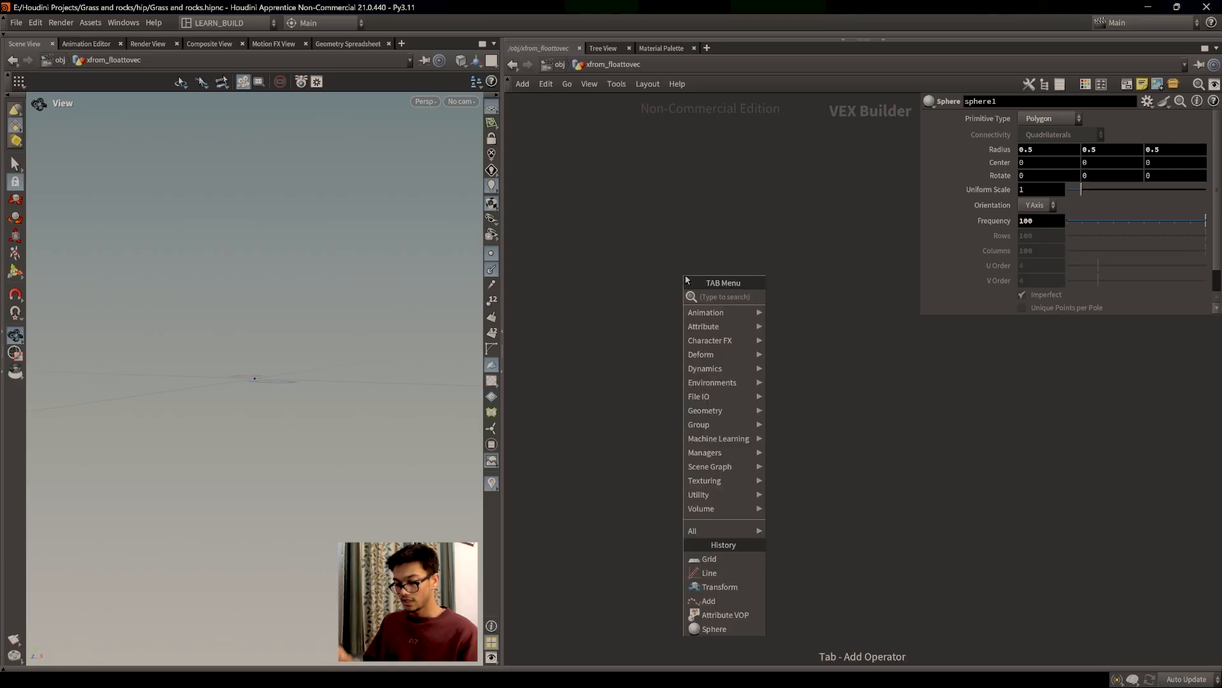
type("b")
key("Return")
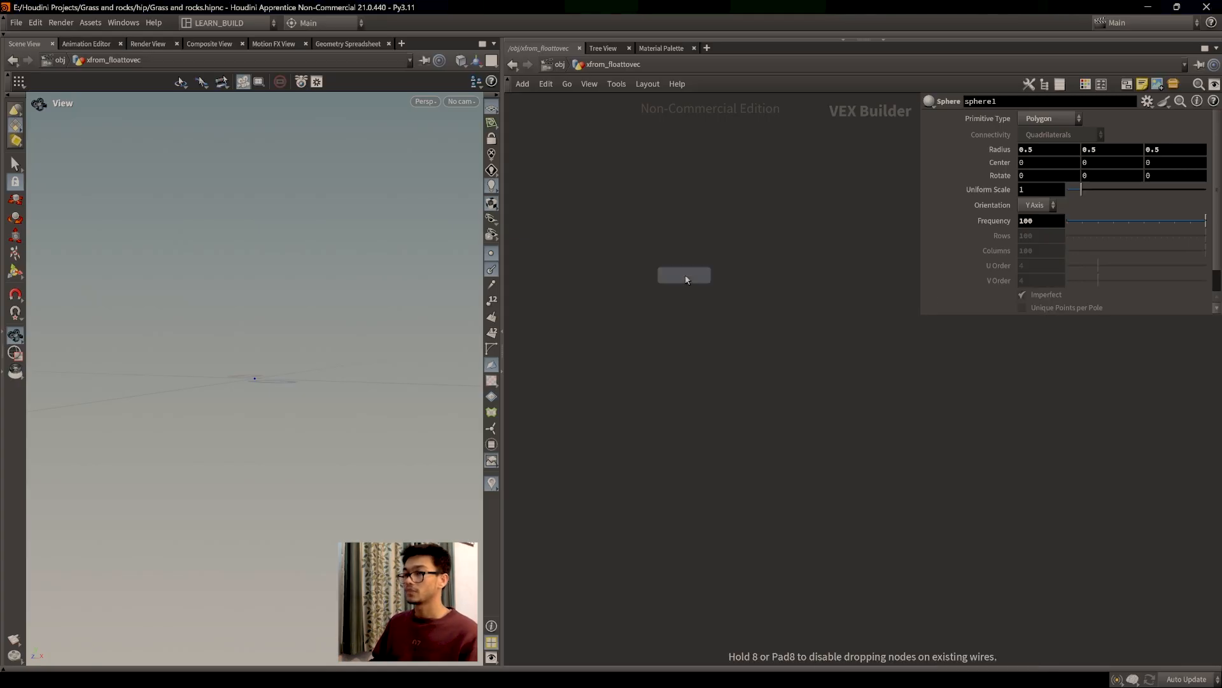
left_click(685, 324)
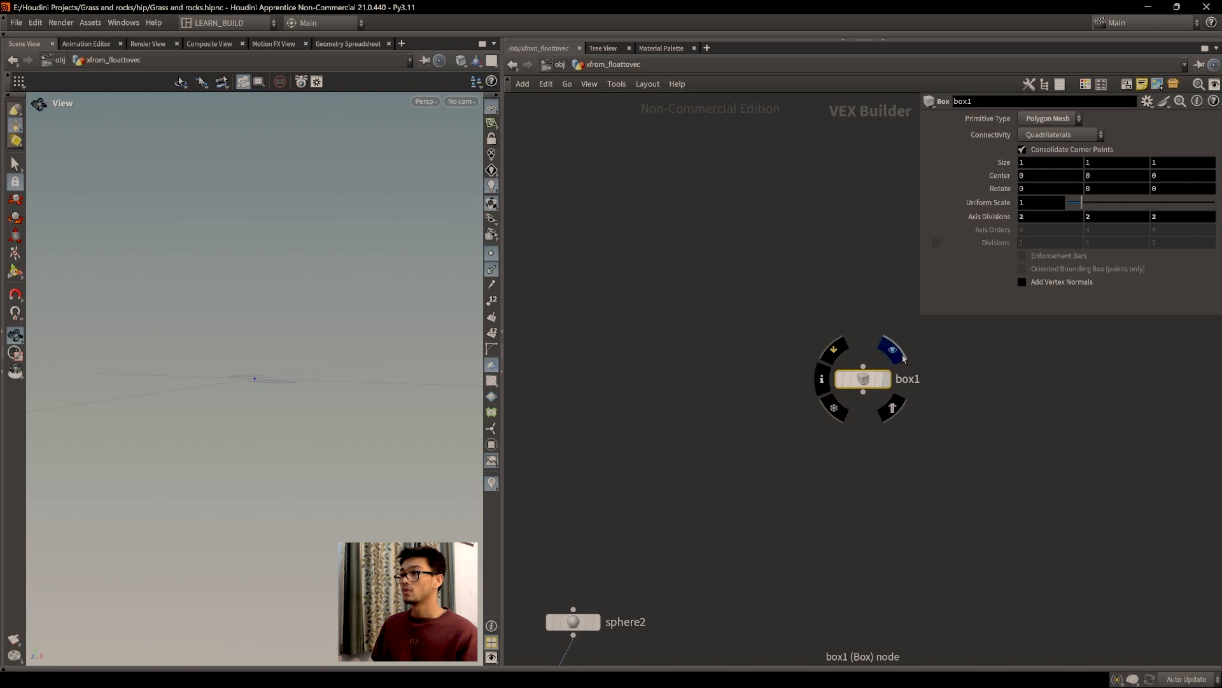
Step: Display box1 and frame the cube in the viewport
left_click(902, 357)
key("f")
left_click_drag(275, 341, 312, 350)
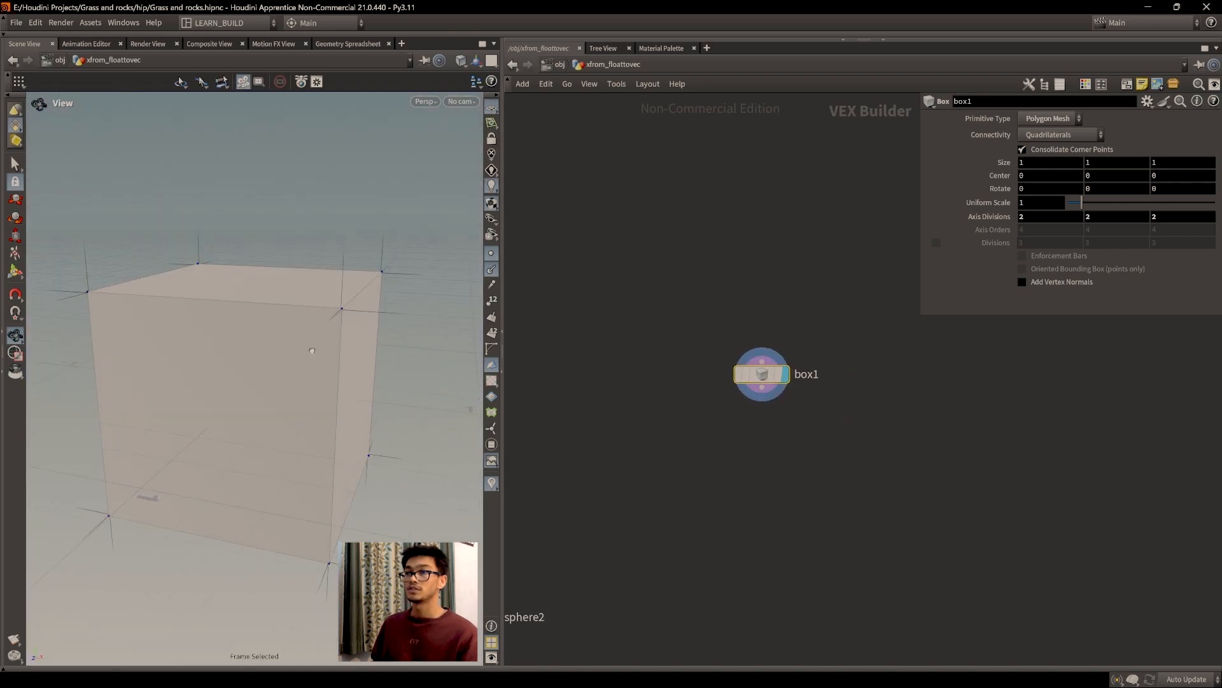
scroll(312, 350, "up", 6)
left_click_drag(334, 331, 442, 265)
Step: Turn on point and point-normal display and orbit around the box's corners and edges
left_click(491, 254)
left_click_drag(357, 292, 341, 319)
left_click(489, 256)
left_click(491, 270)
mouse_move(395, 299)
left_mouse_down()
mouse_move(449, 293)
mouse_move(374, 308)
left_mouse_up()
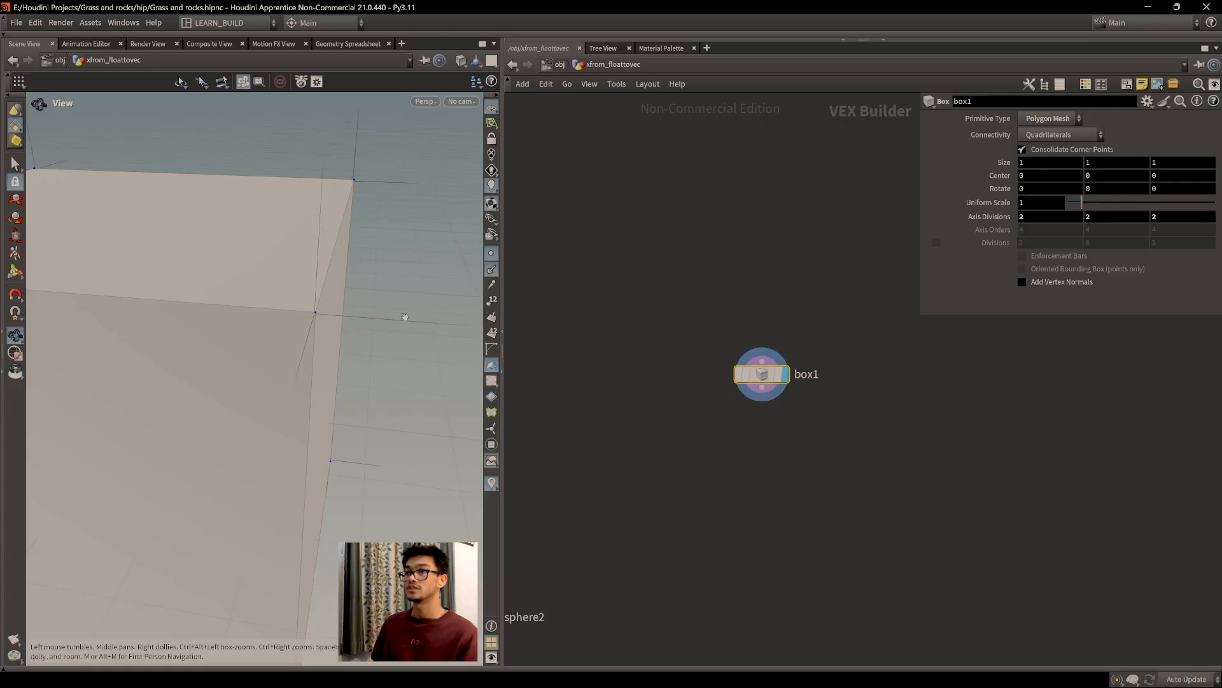
left_click_drag(432, 336, 206, 325)
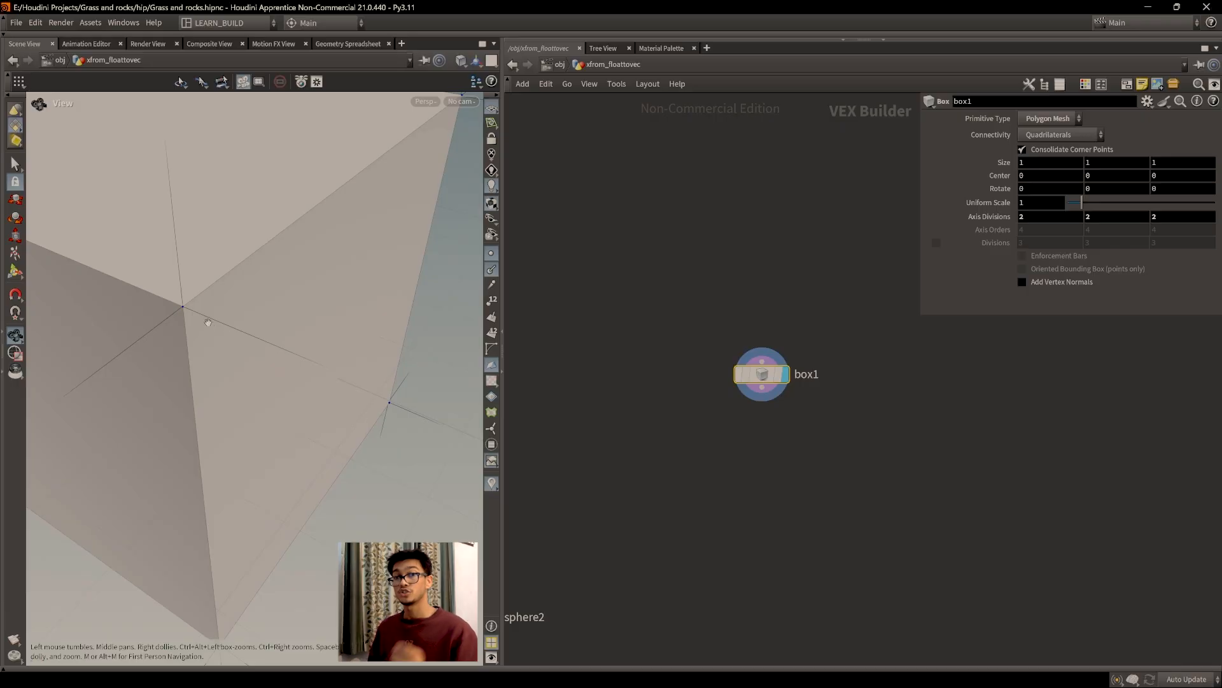
left_click_drag(231, 292, 264, 361)
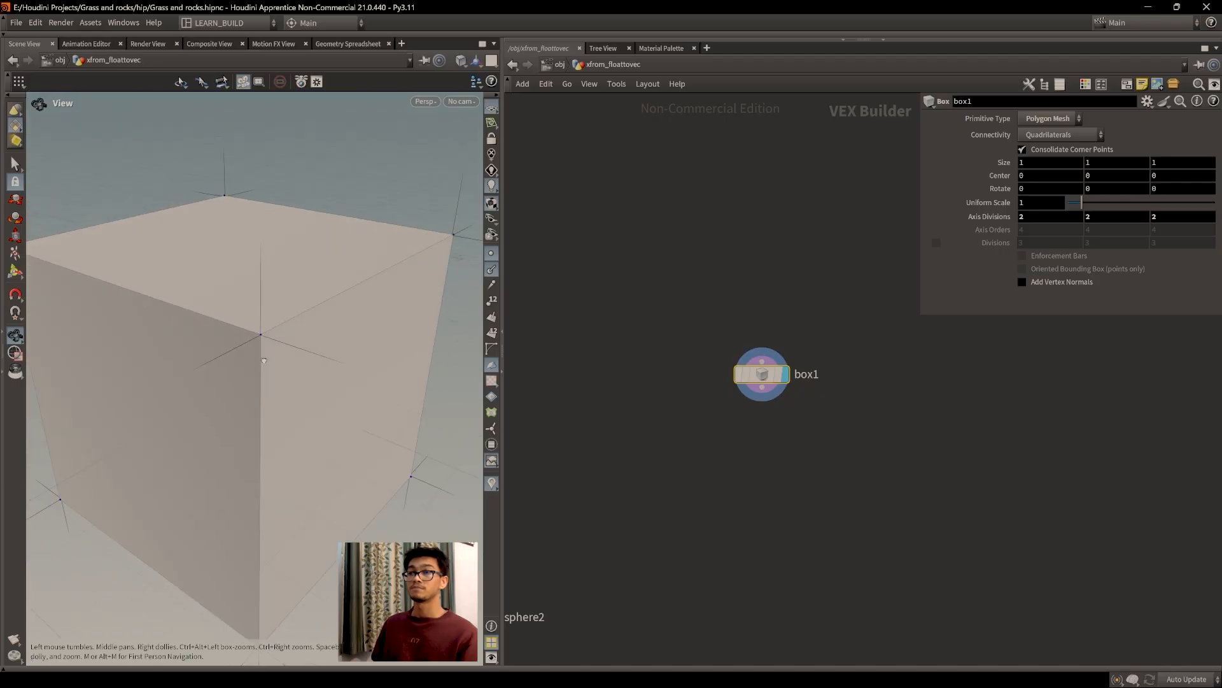
left_click_drag(303, 403, 326, 358)
middle_click_drag(764, 446, 784, 459)
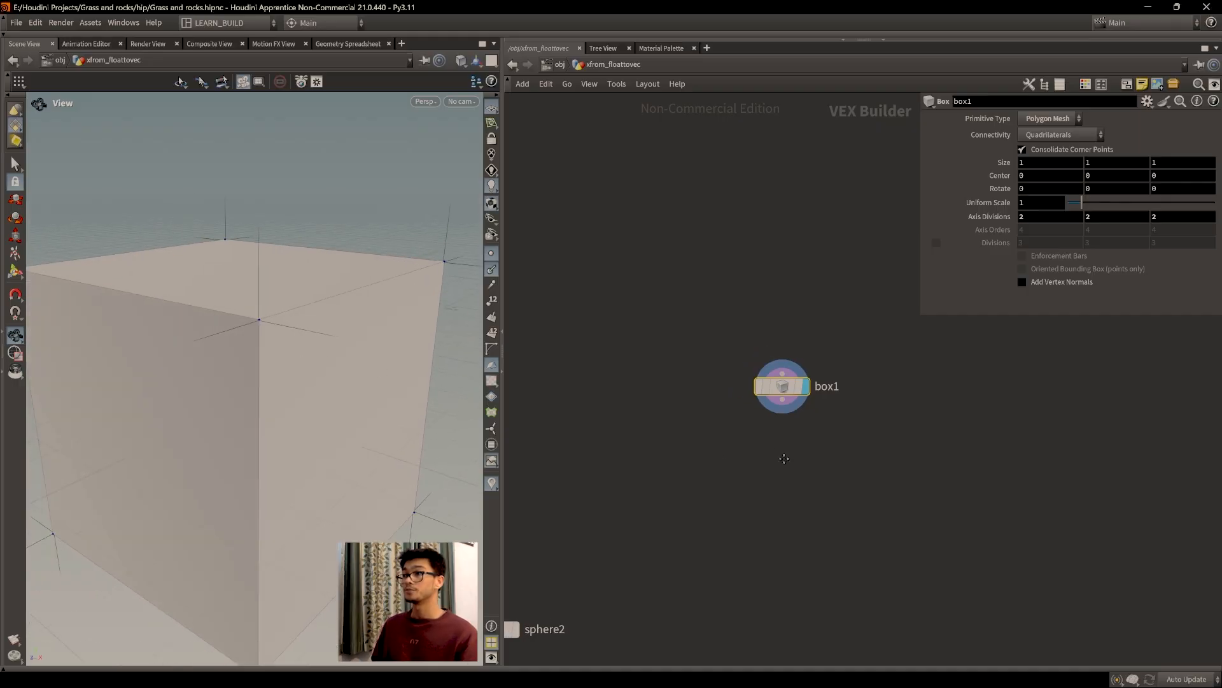
key("Tab")
Step: Add an add2 node with one point at 0, 0, 0 and display it
type("add")
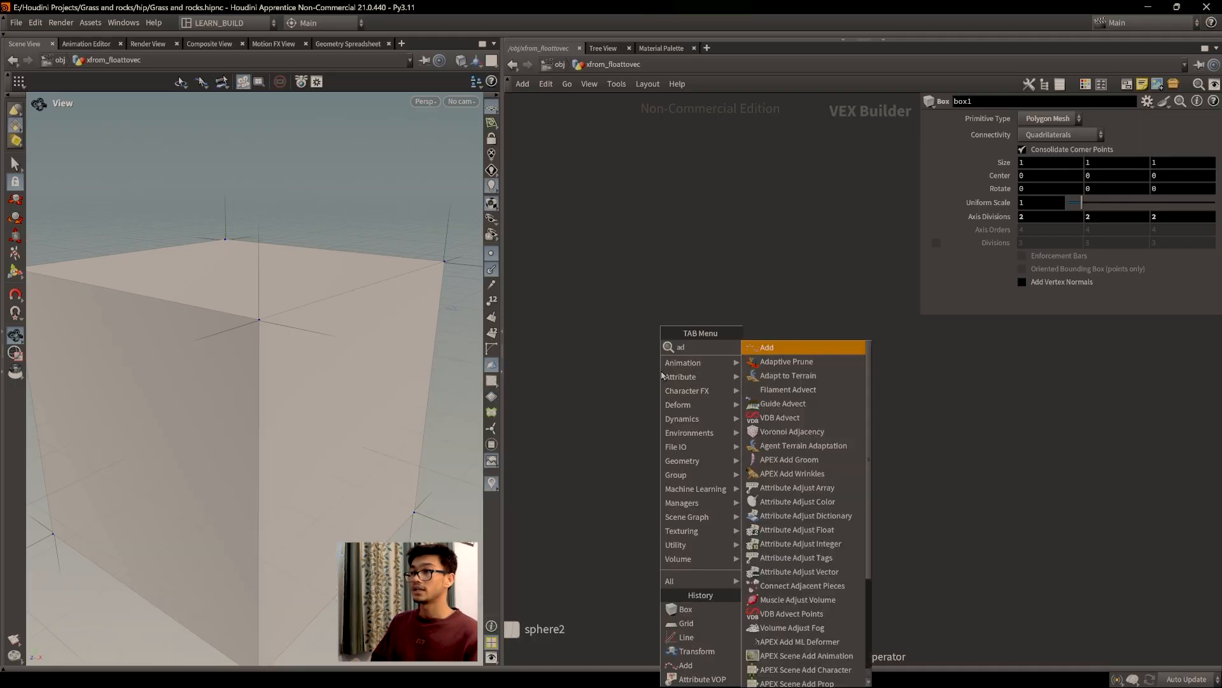
key("Return")
left_click(658, 373)
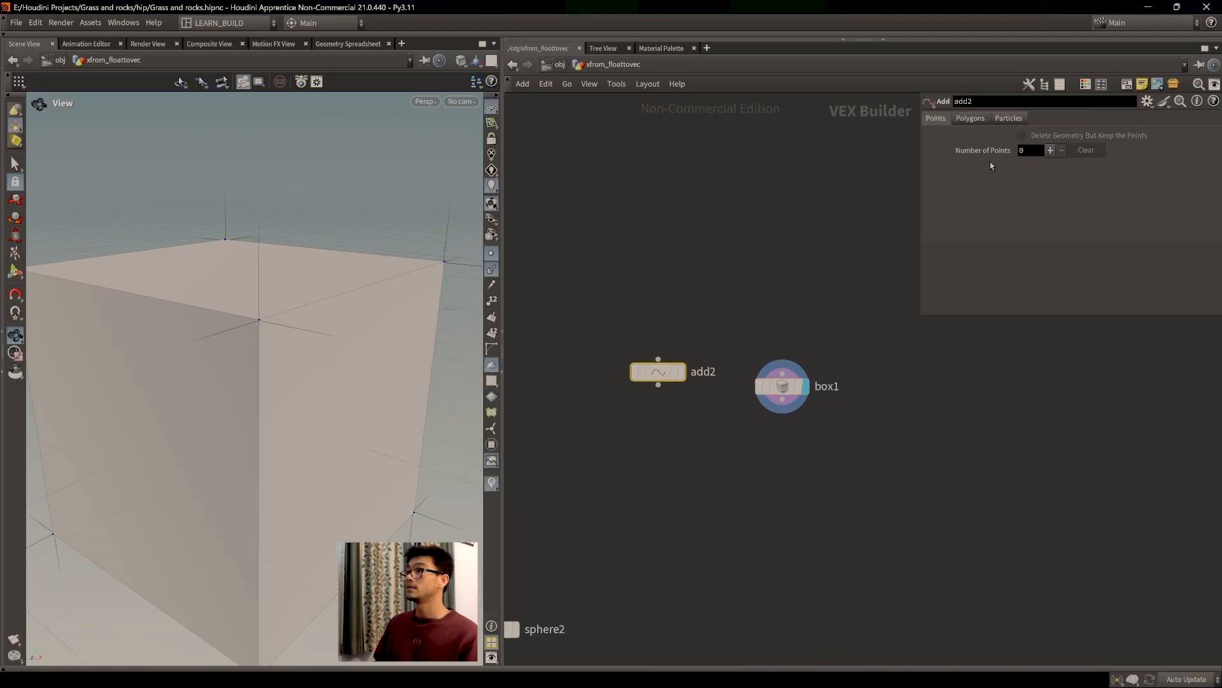
left_click(1050, 151)
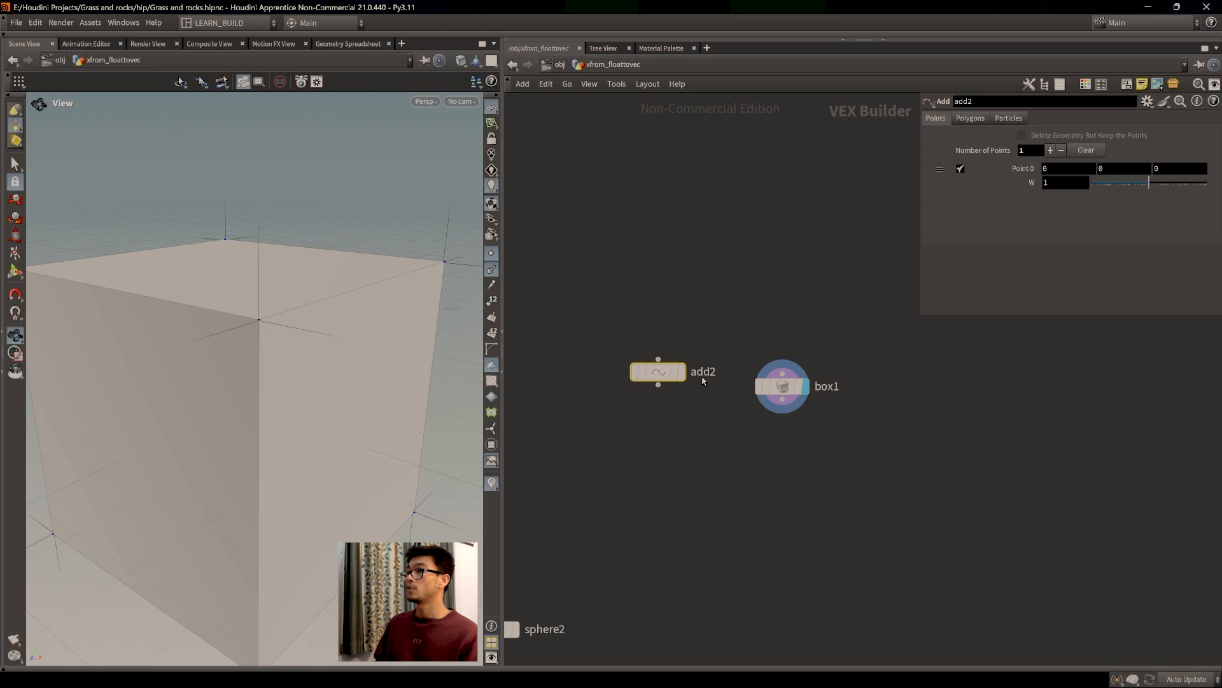
left_click(686, 343)
key("f")
left_click_drag(310, 414, 303, 419)
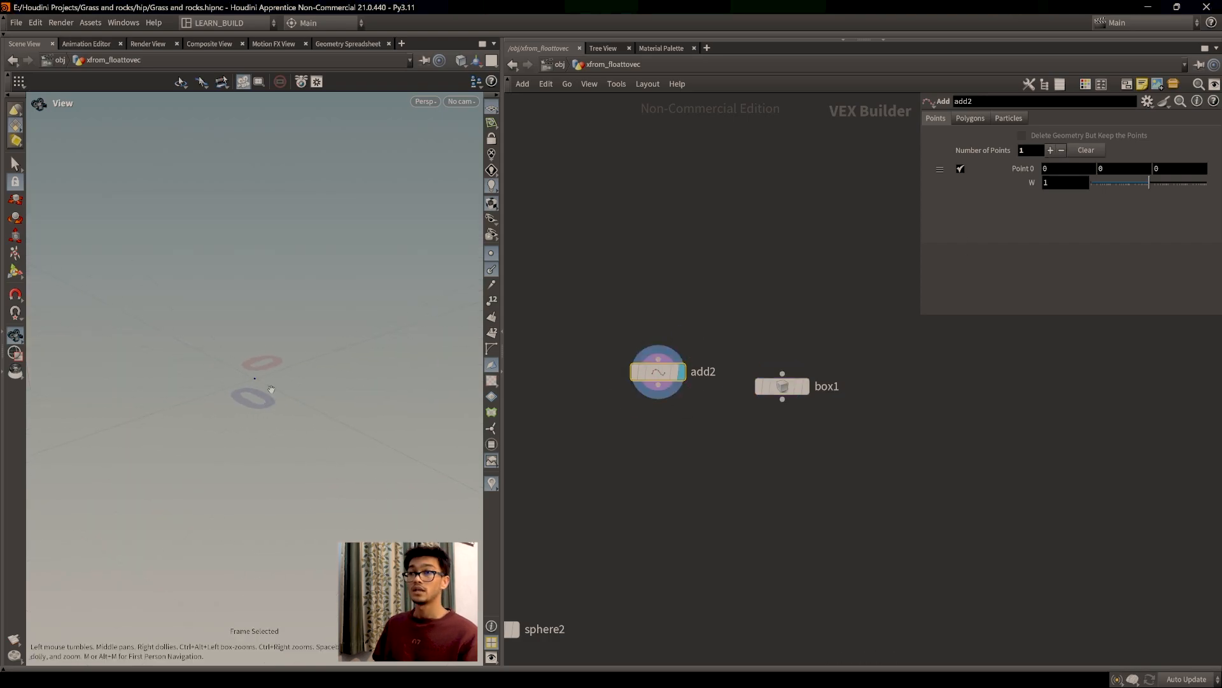
middle_click_drag(283, 382, 278, 381)
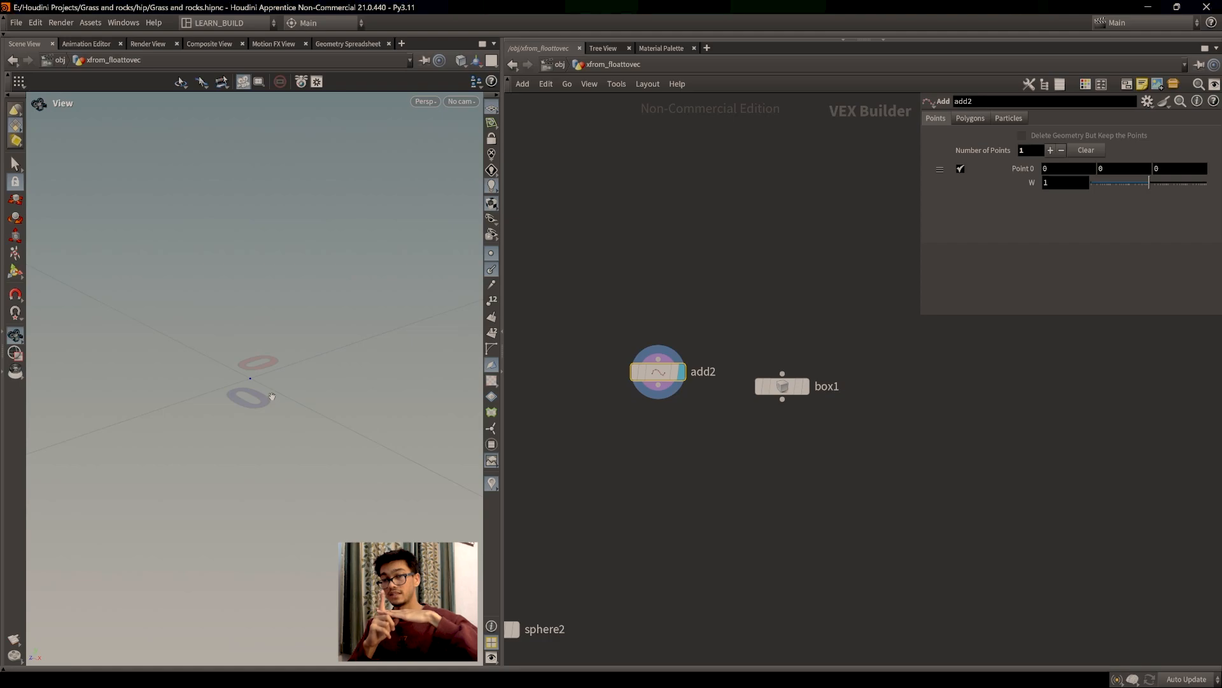
Step: Display box1 again, orbit around the cube, then search 'ctp' for a new node
left_click(804, 386)
key("f")
scroll(281, 375, "up", 5)
left_click_drag(280, 374, 245, 321)
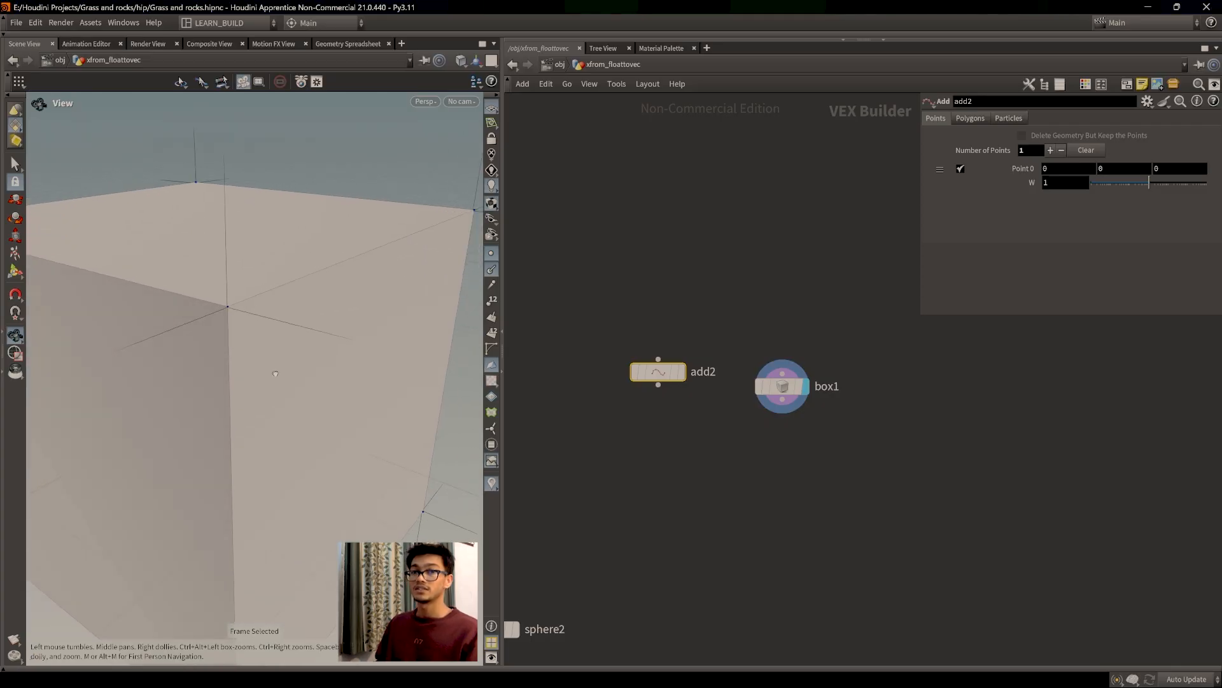
left_click_drag(266, 372, 443, 361)
left_click_drag(365, 294, 401, 233)
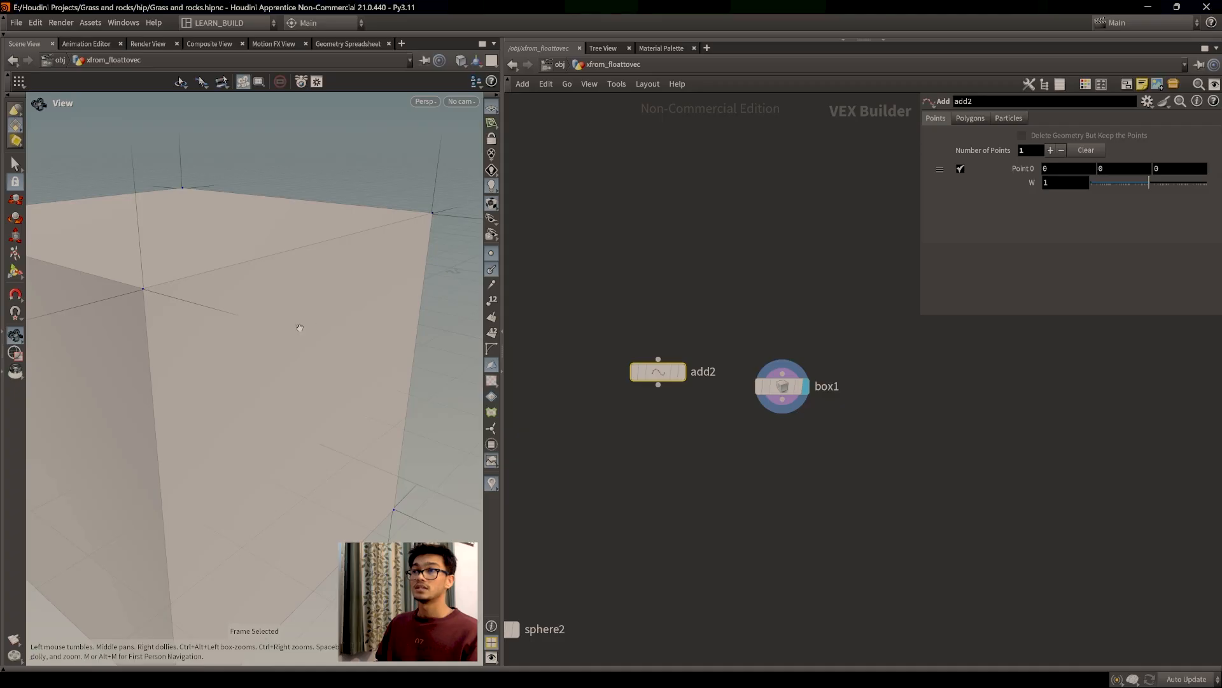
left_click_drag(311, 323, 319, 206)
left_click_drag(354, 344, 382, 357)
key("Tab")
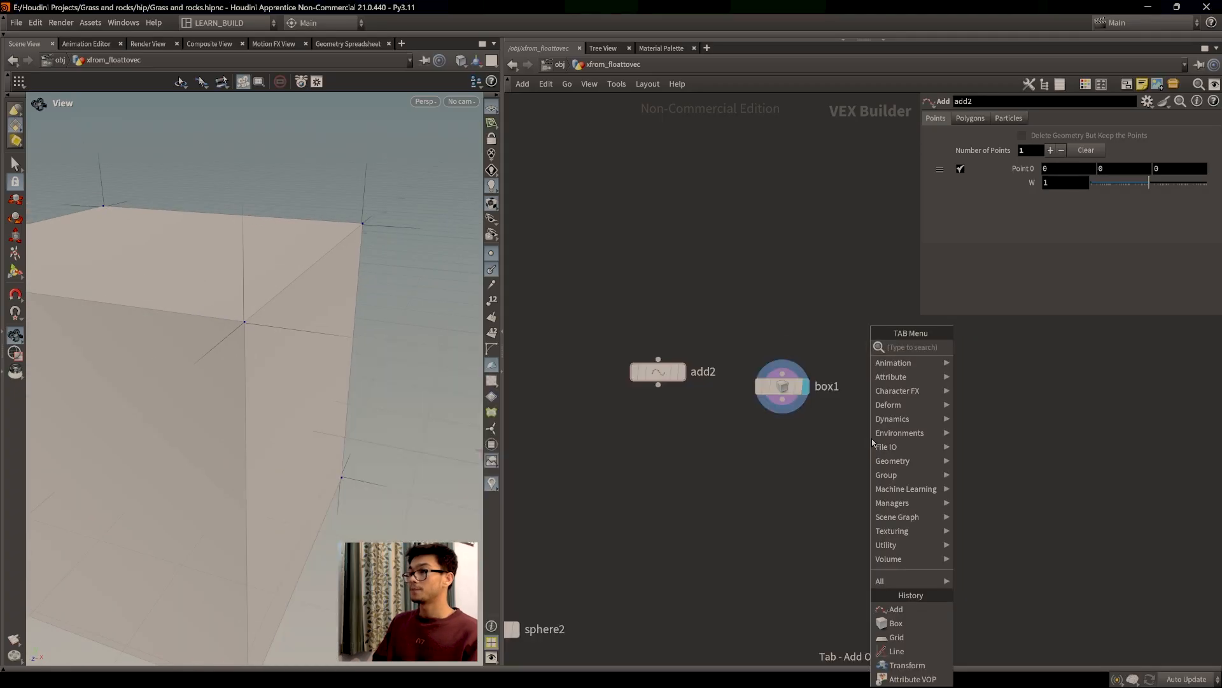
type("ctp")
key("Return")
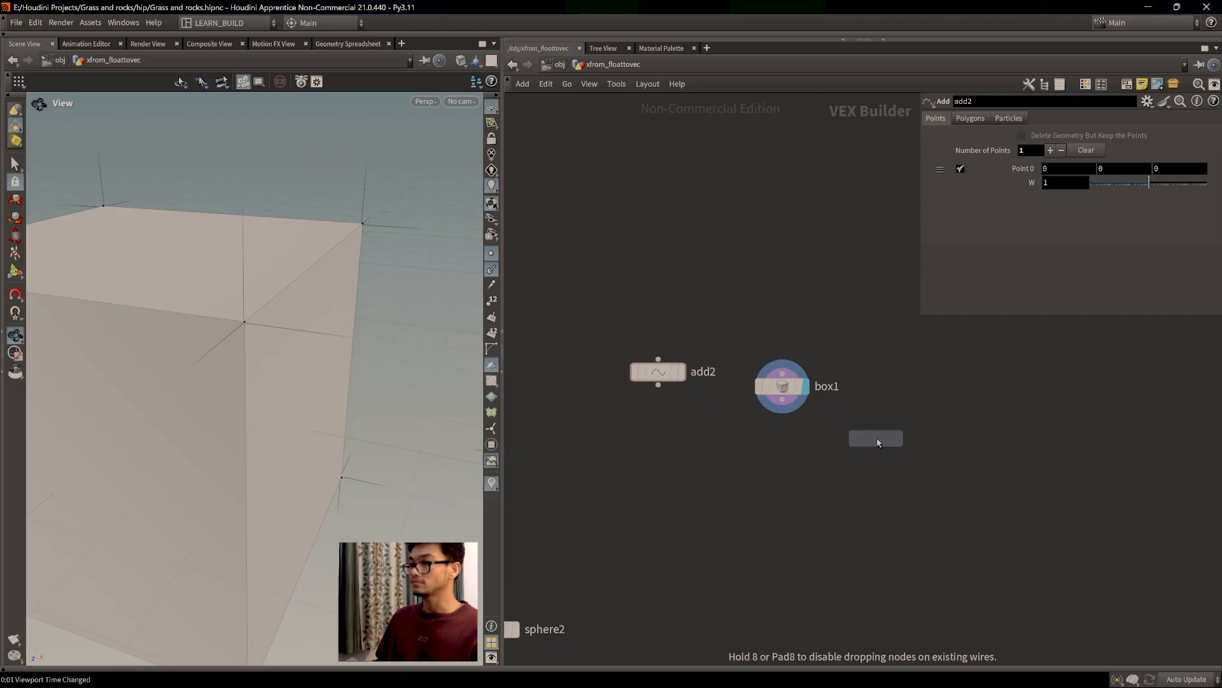
Step: Drop the groupdelete1 node, then delete it
left_click(873, 439)
key("Tab")
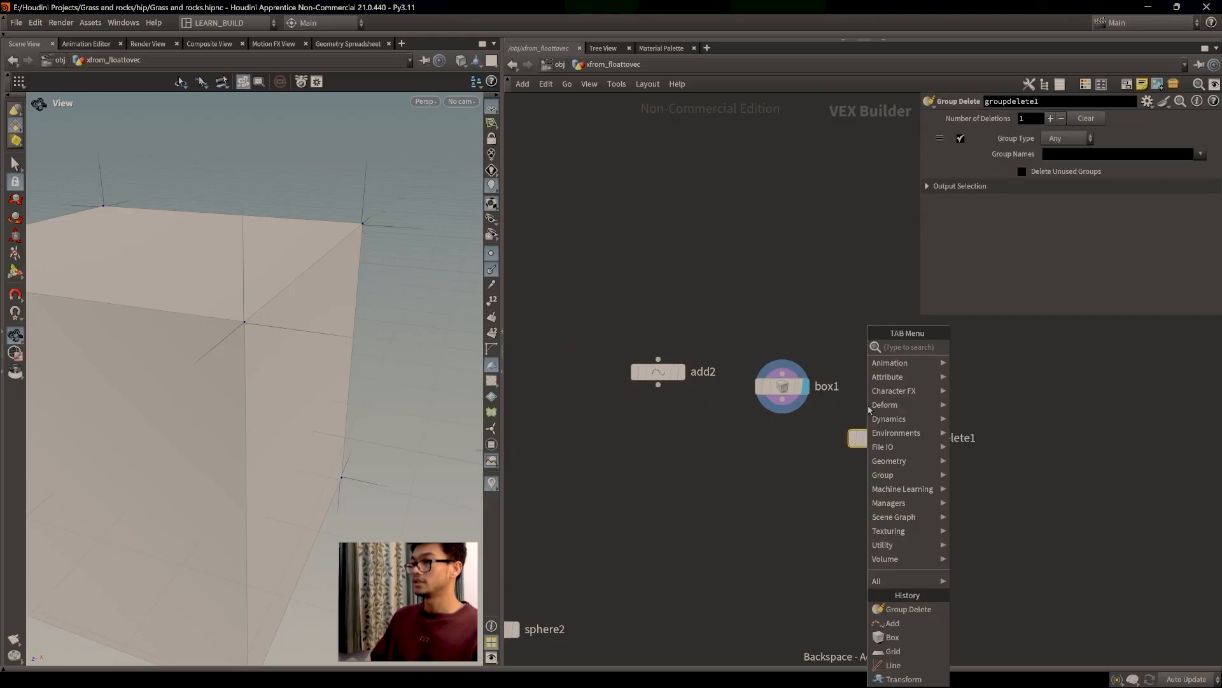
key("Escape")
key("Delete")
Step: Add a grid1 node beside box1 with 2 rows and 2 columns
key("Tab")
type("grid")
key("Return")
left_click(875, 402)
double_click(1033, 207)
type("2")
key("Tab")
type("2")
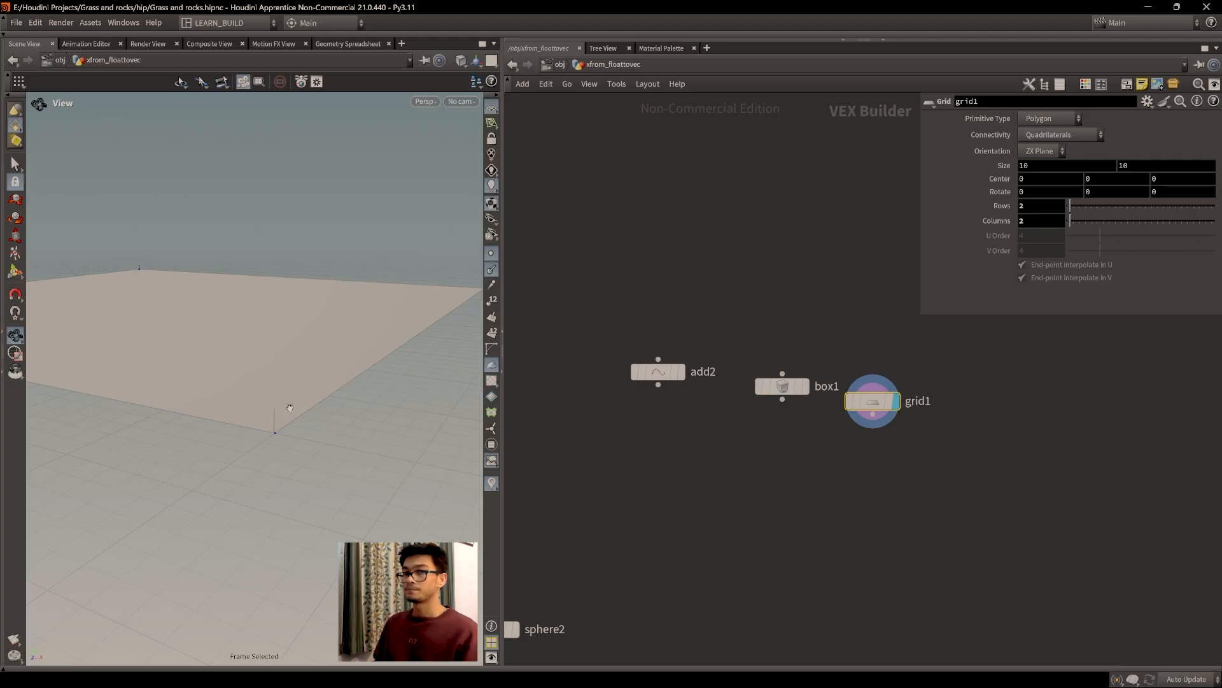
Step: Orbit around the grid plane to inspect its underside and top
middle_click_drag(270, 395, 264, 394)
left_click_drag(278, 433, 265, 446)
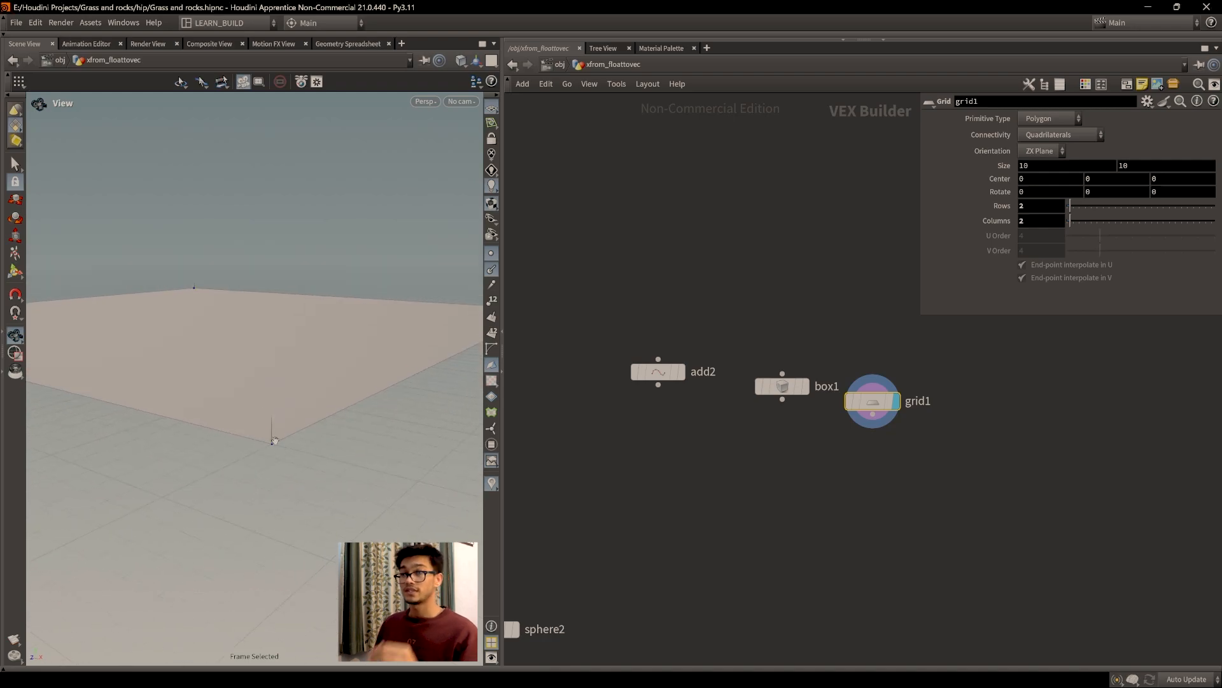
left_click_drag(272, 428, 291, 495)
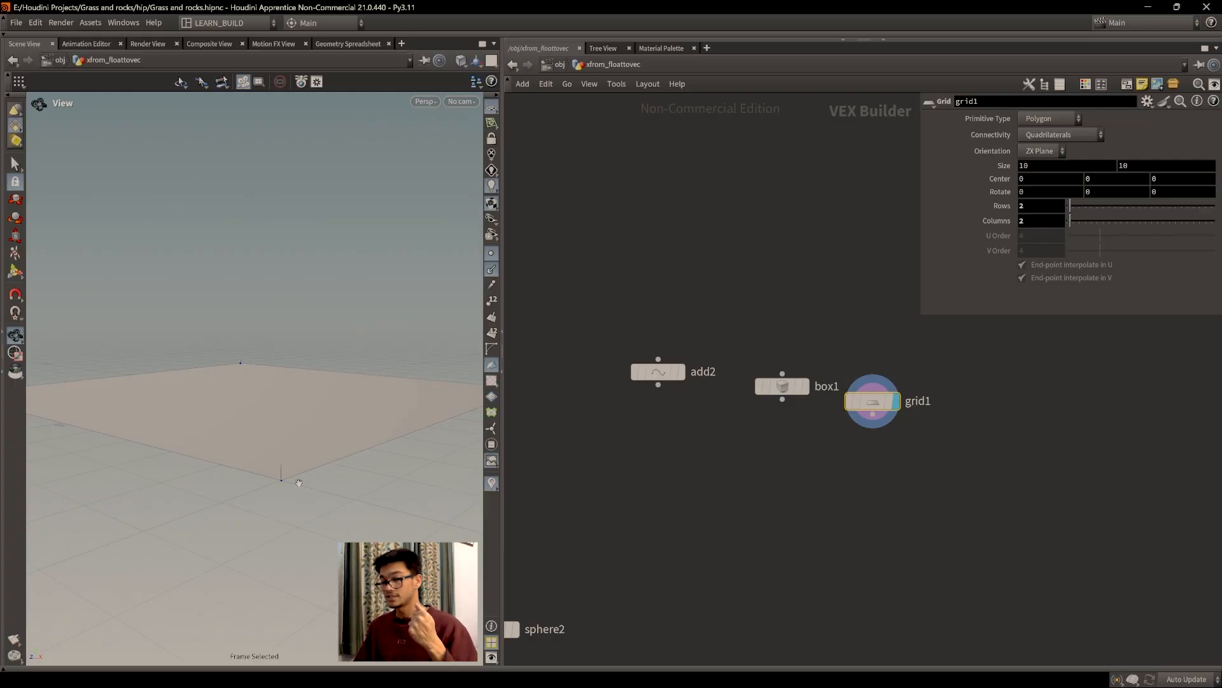
left_click_drag(300, 483, 339, 476)
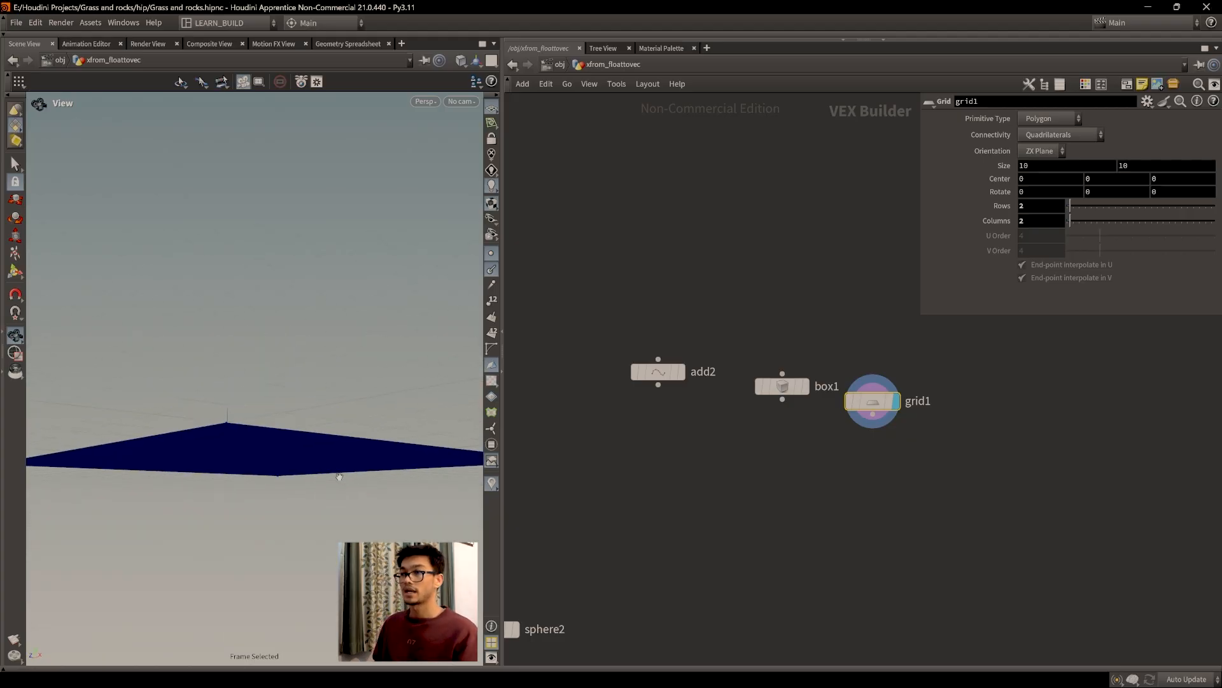
left_click_drag(344, 445, 311, 449)
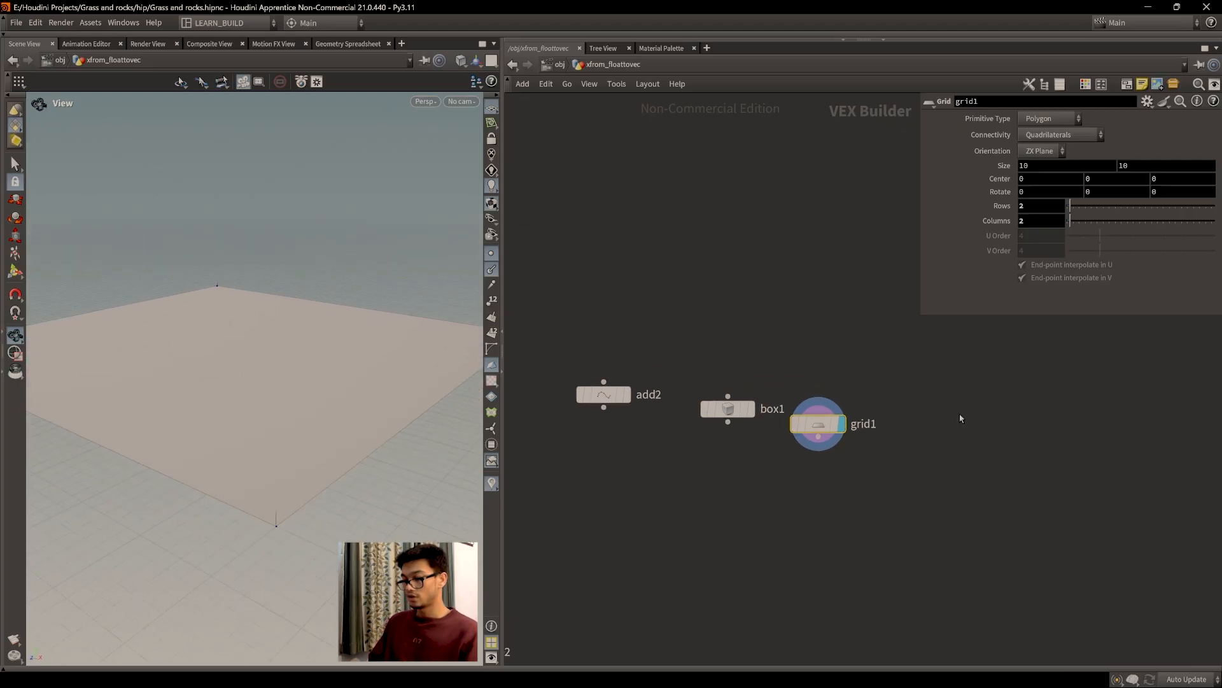
key("Tab")
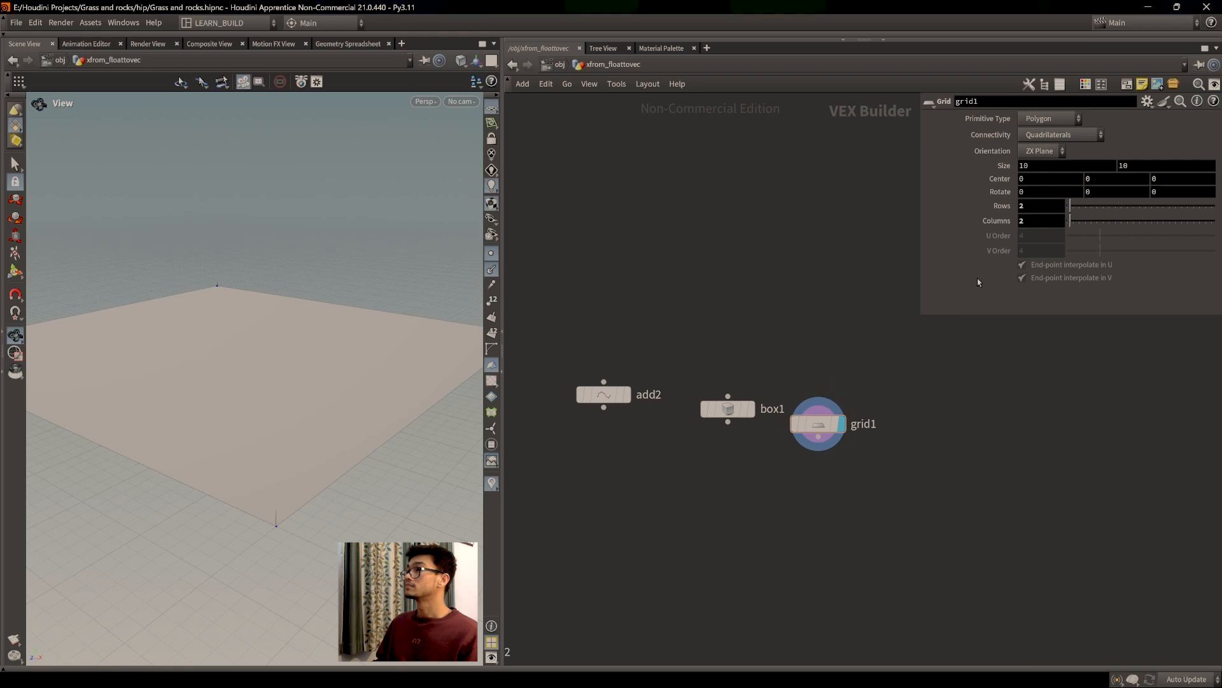
Step: Add a sticky note reading 'normal is a unit vector, with a direction.'
left_click(1142, 85)
left_click_drag(896, 237, 727, 196)
left_click(727, 245)
type("norm")
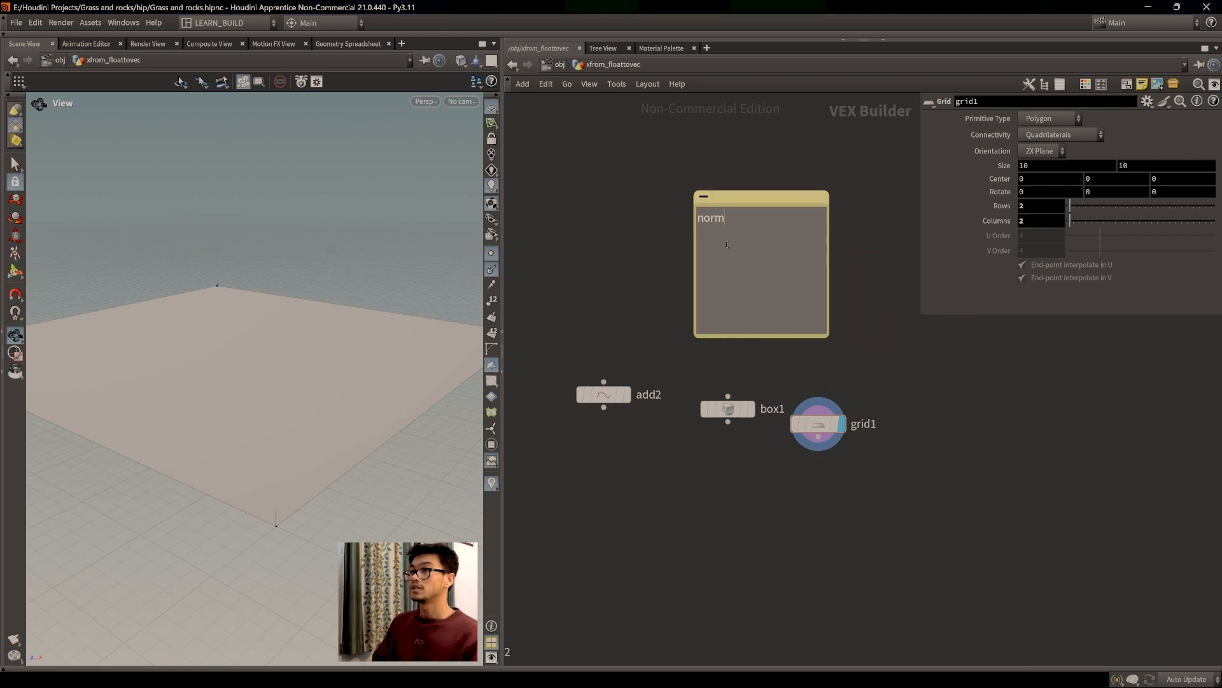
type("al is a quad")
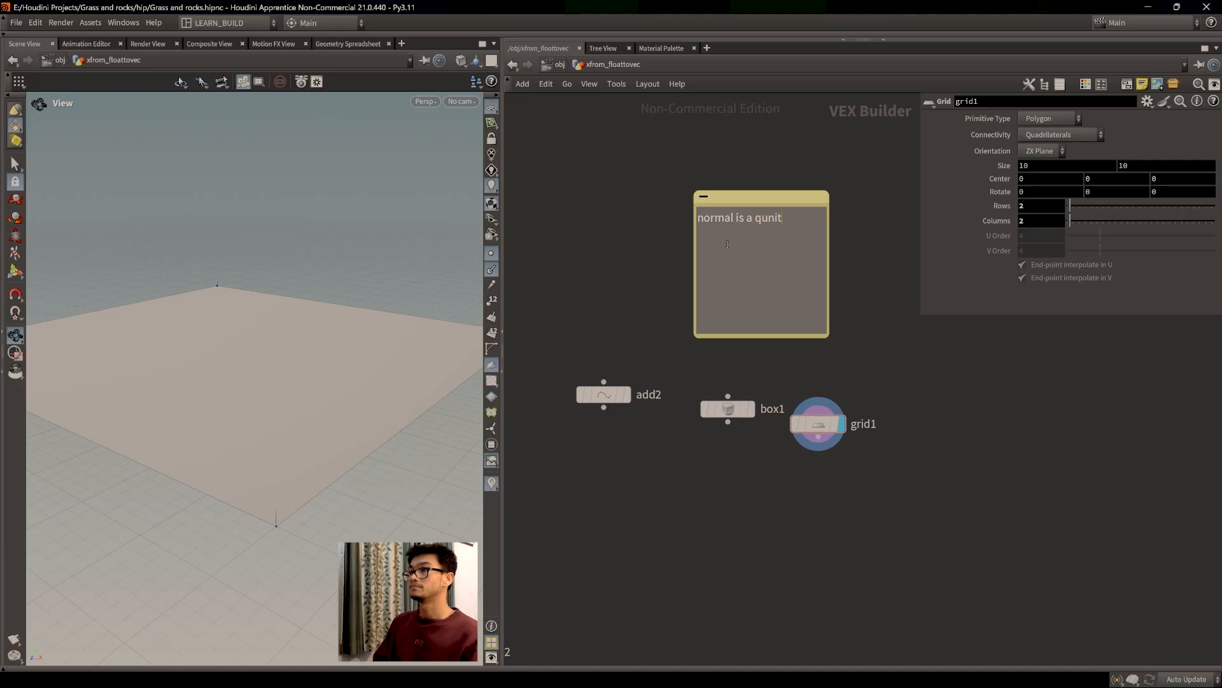
key("BackSpace")
key("BackSpace")
key("BackSpace")
key("BackSpace")
type("unit e")
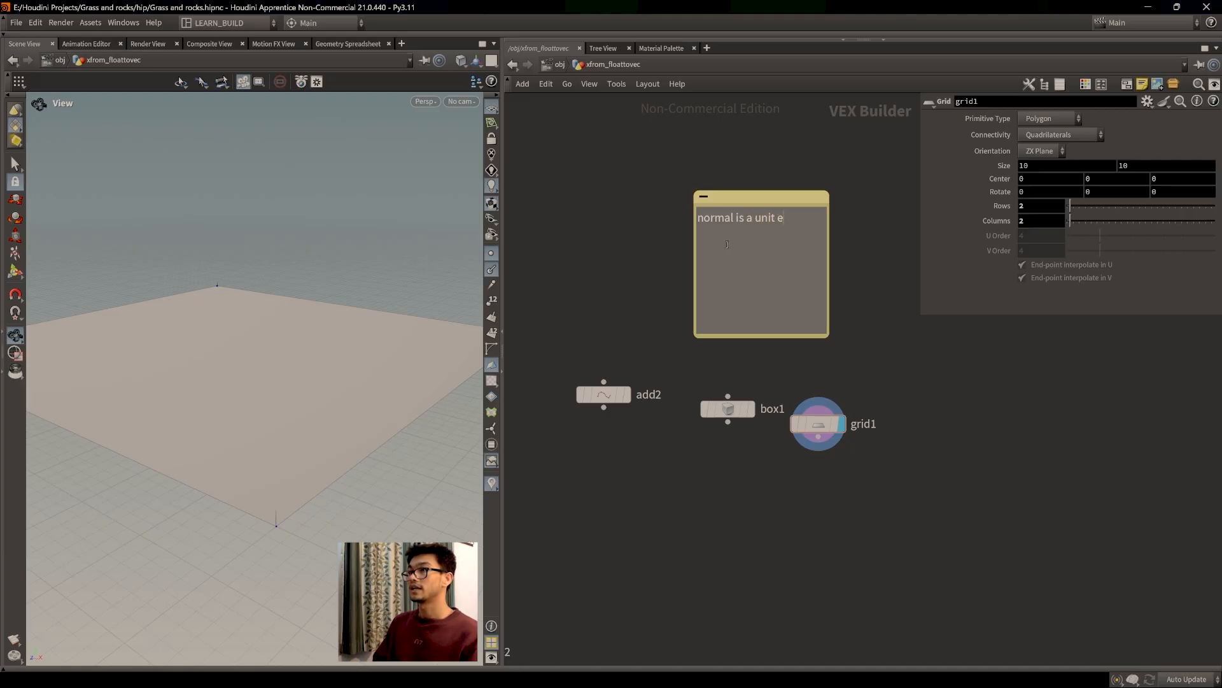
type("ecotr")
key("BackSpace")
key("BackSpace")
key("BackSpace")
type("tor iwth")
key("BackSpace")
key("BackSpace")
key("BackSpace")
key("BackSpace")
type("i")
key("BackSpace")
key("BackSpace")
type(",")
type("with a directi")
type("on.")
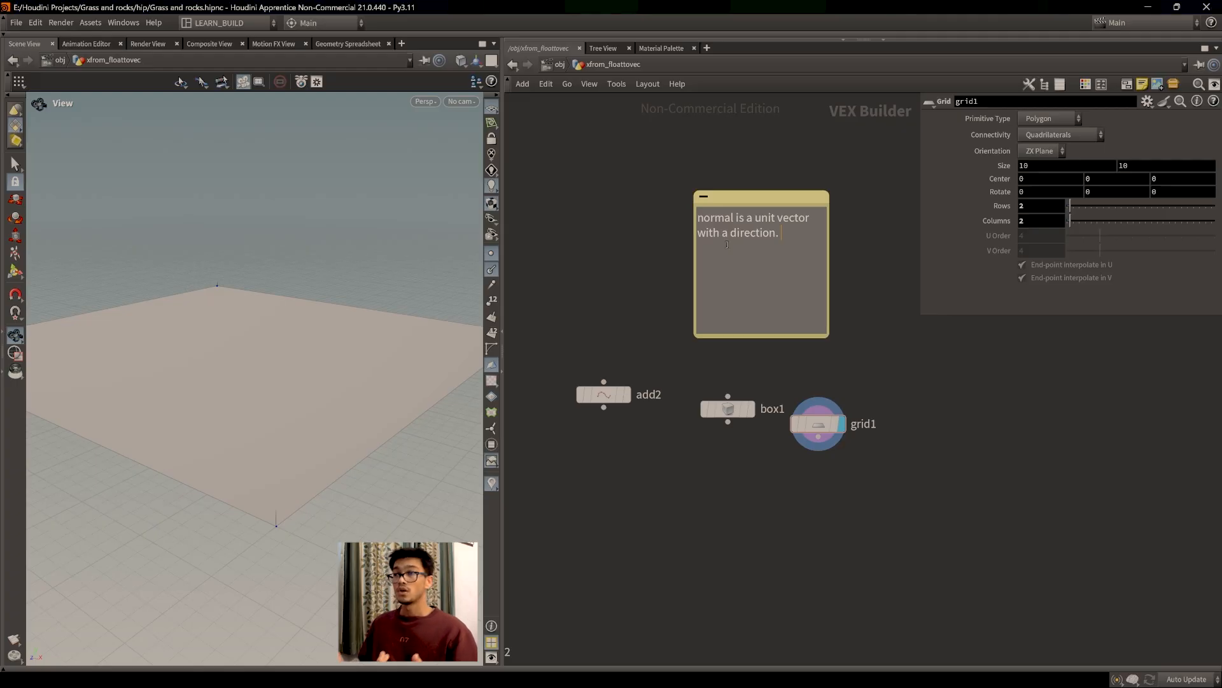
Step: Show the grid's primitive normals and extend the note: a unit vector has a direction and value 1
left_click(491, 317)
left_click_drag(331, 387, 270, 355)
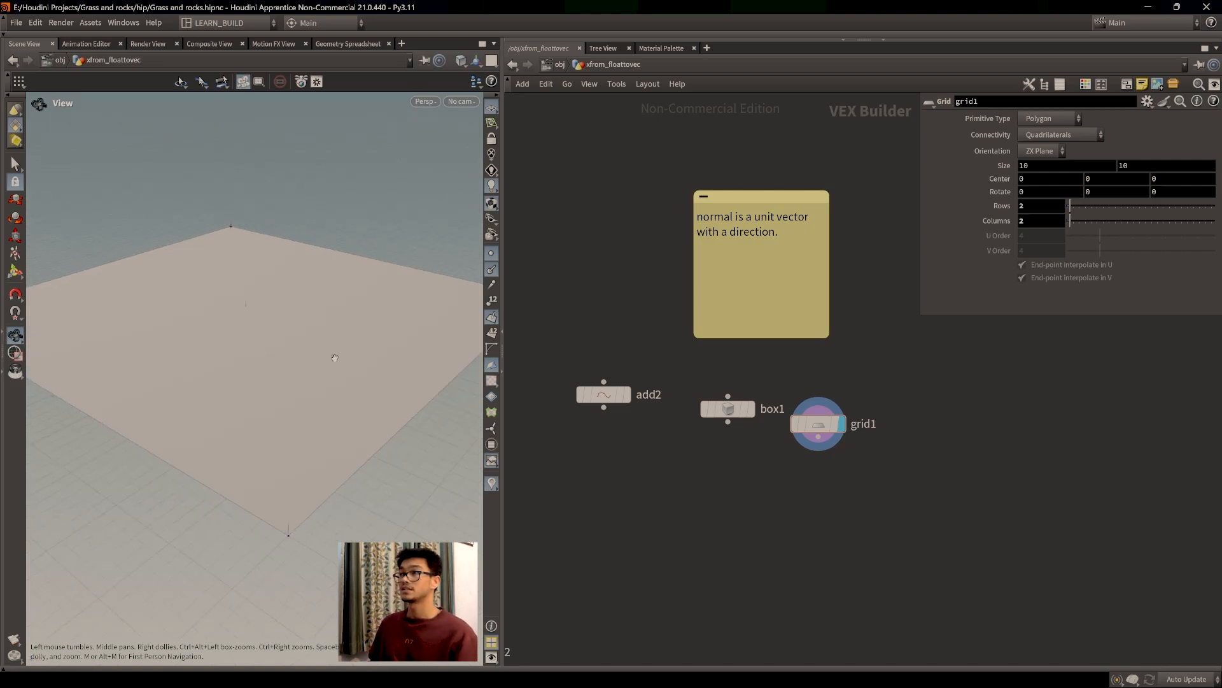
left_click(791, 242)
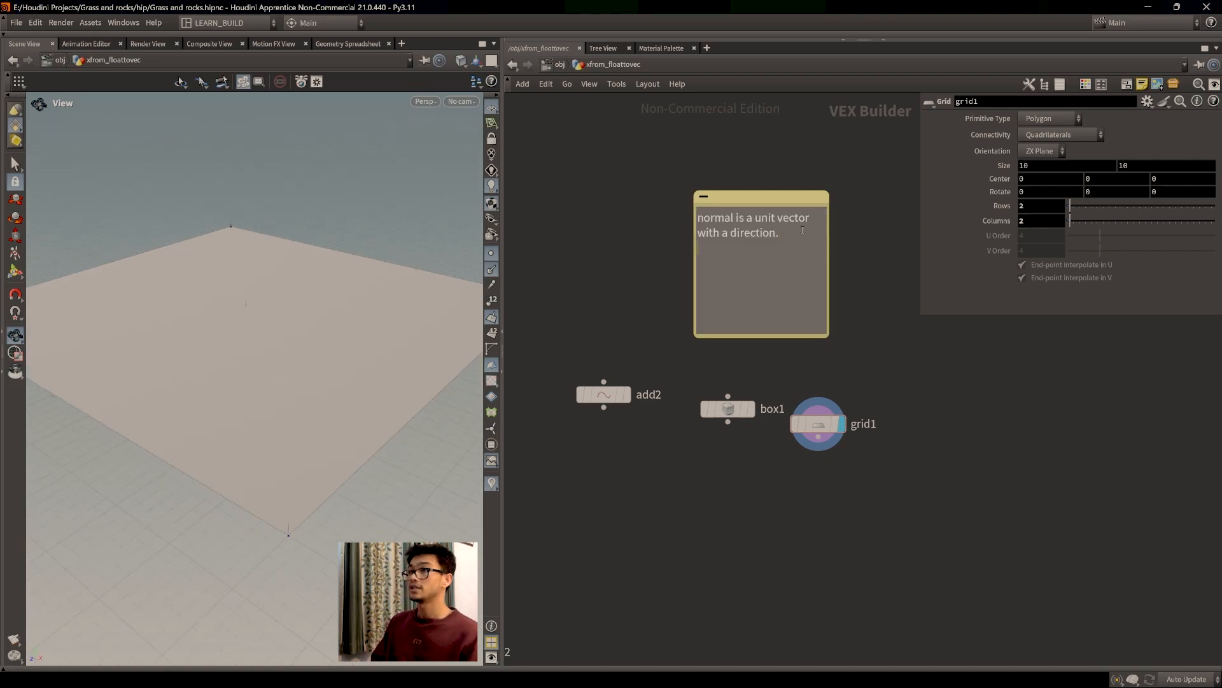
type("value o")
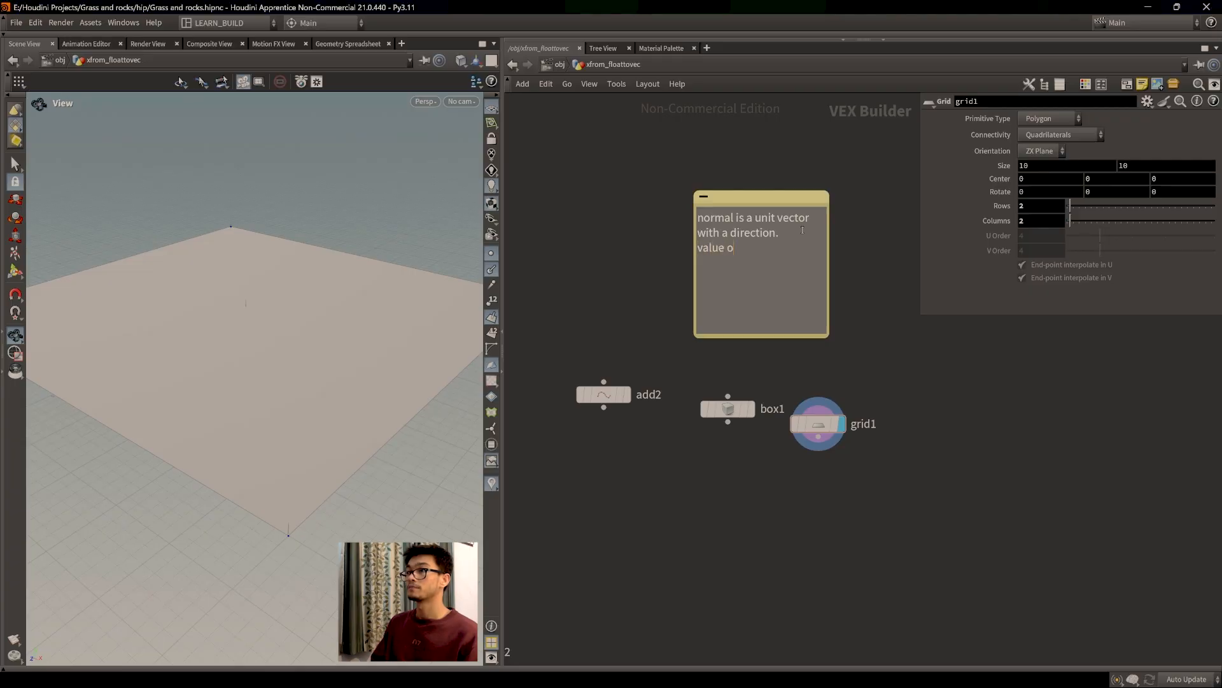
type("r magnitud")
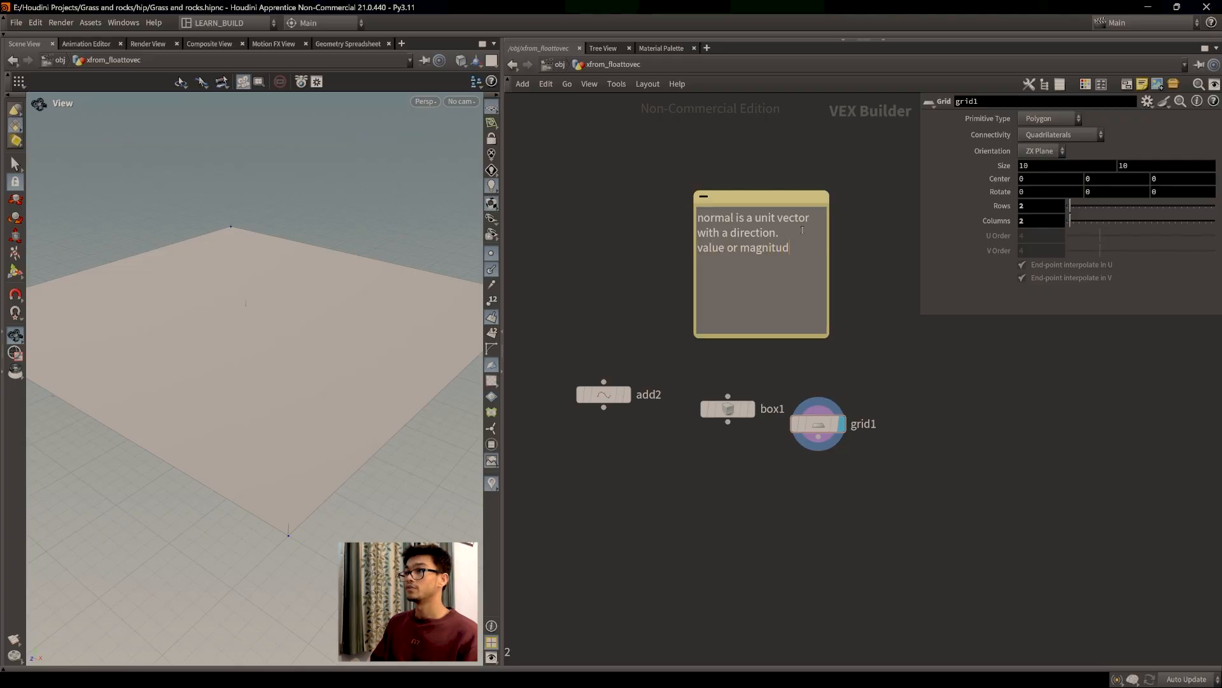
type("e 01.  ")
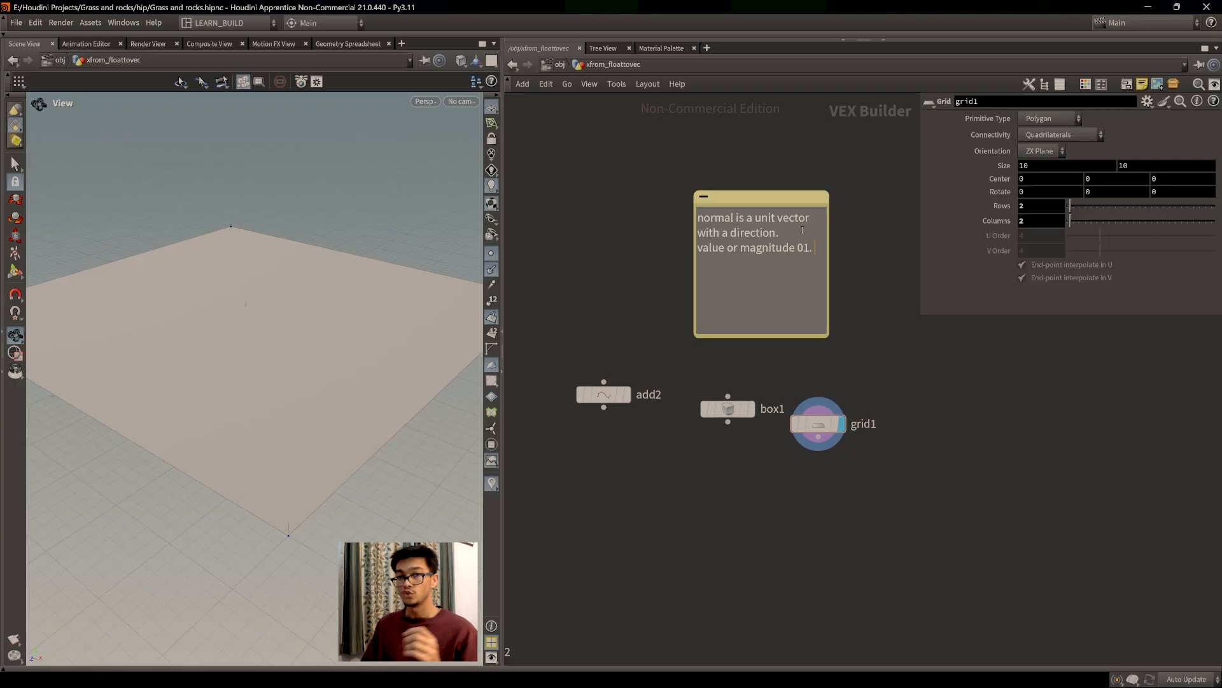
type("u")
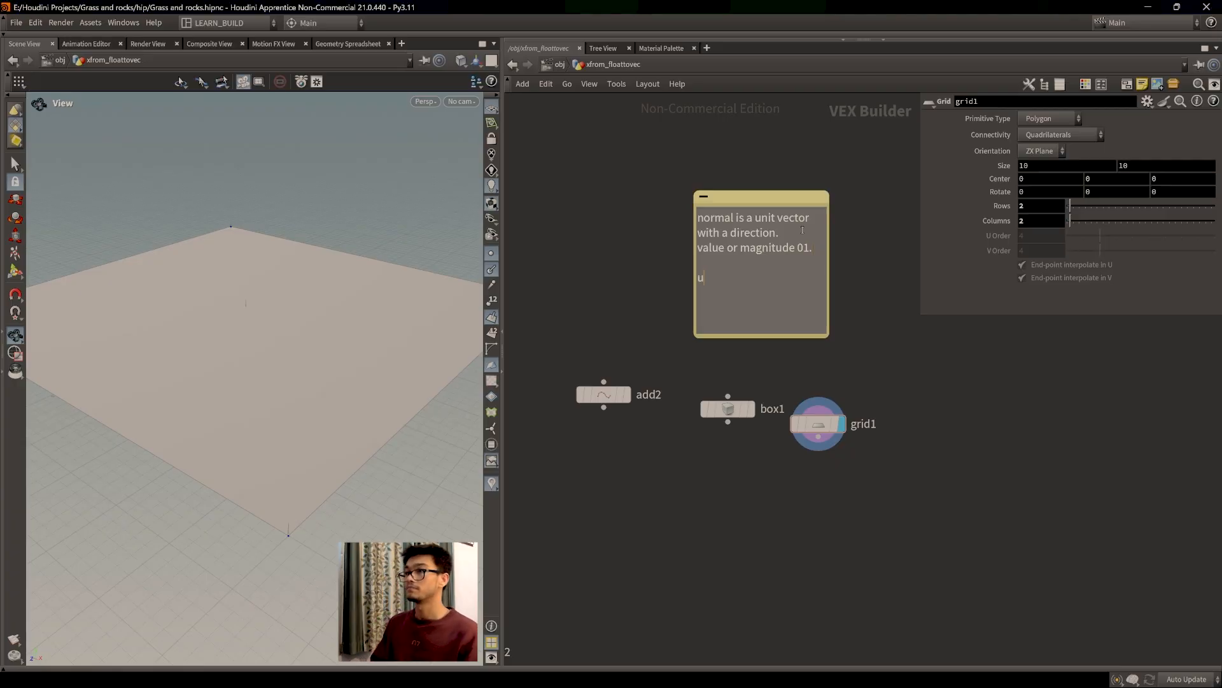
type("nit vector is ")
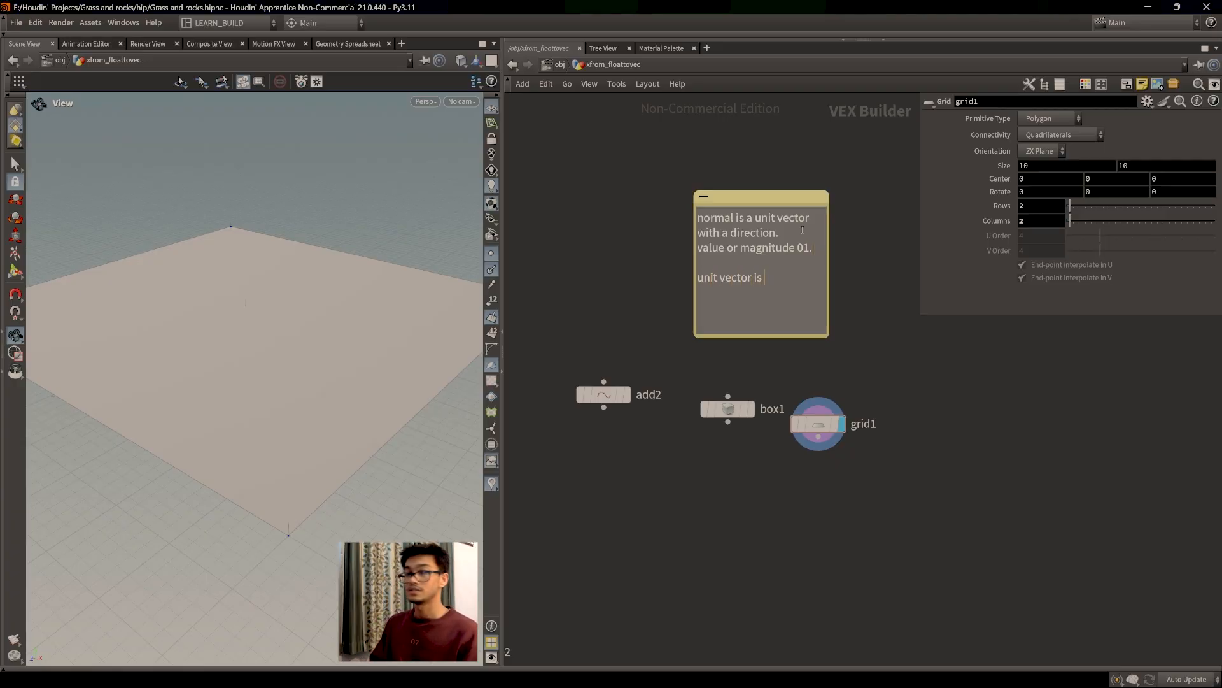
type("a vecto")
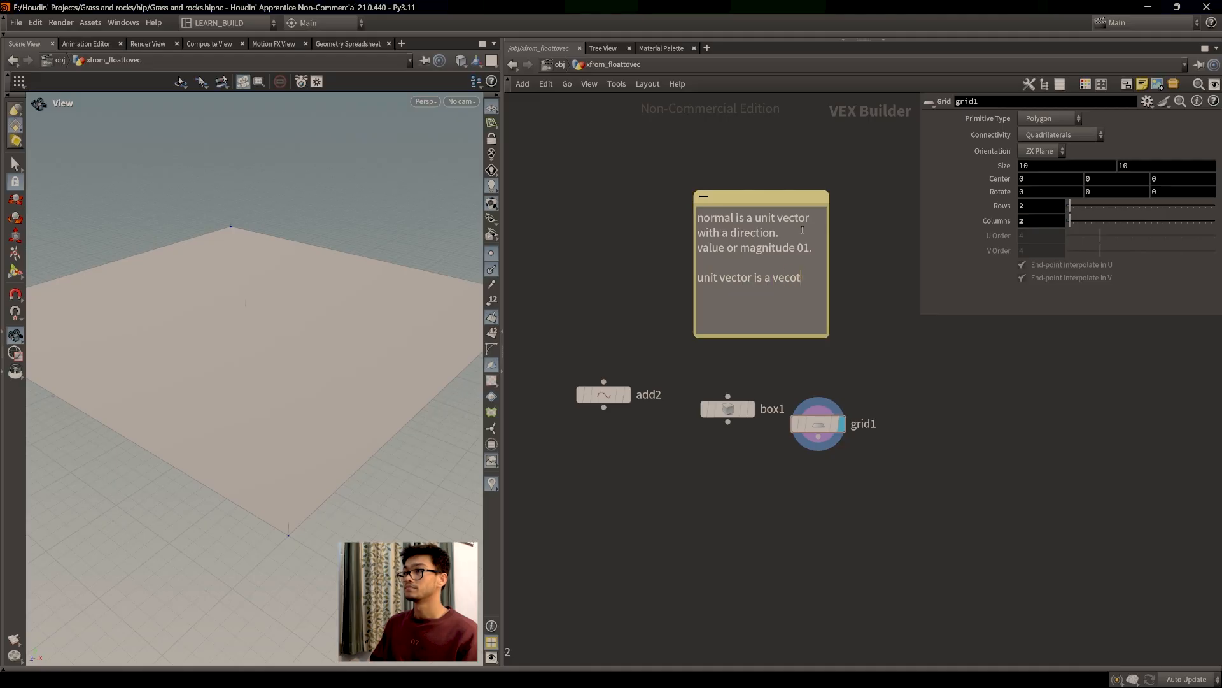
type("r, that has a direciton and a vlue")
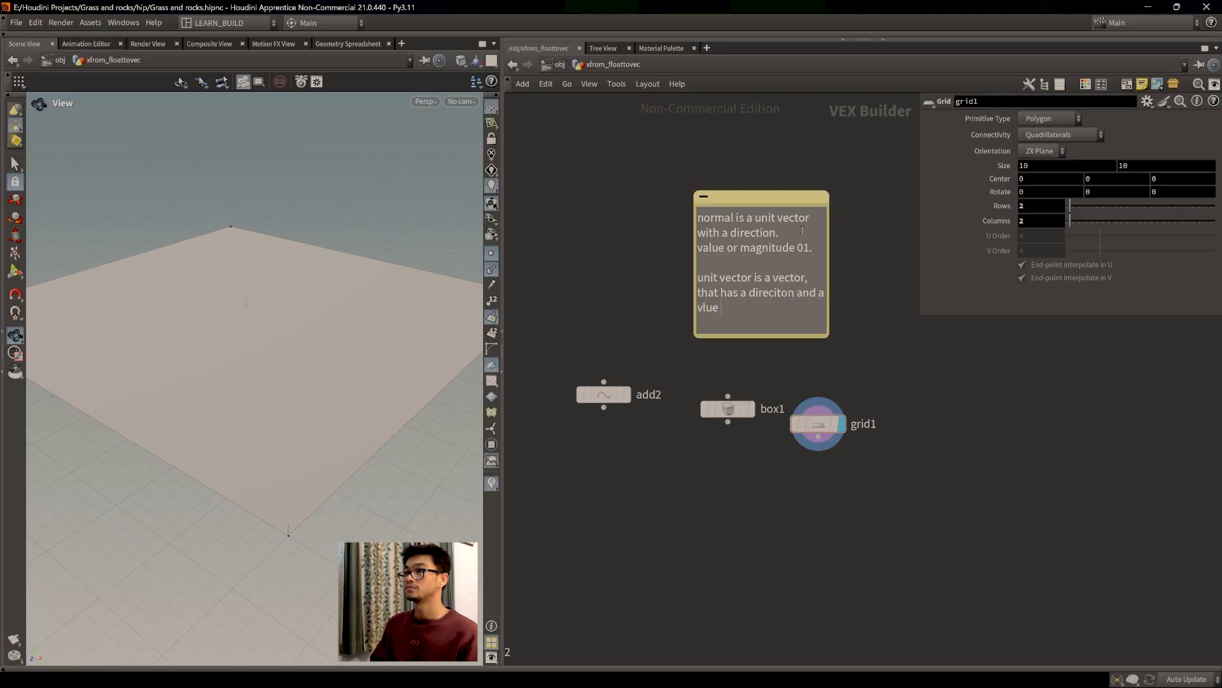
key("BackSpace")
key("BackSpace")
key("BackSpace")
type("alue 1.")
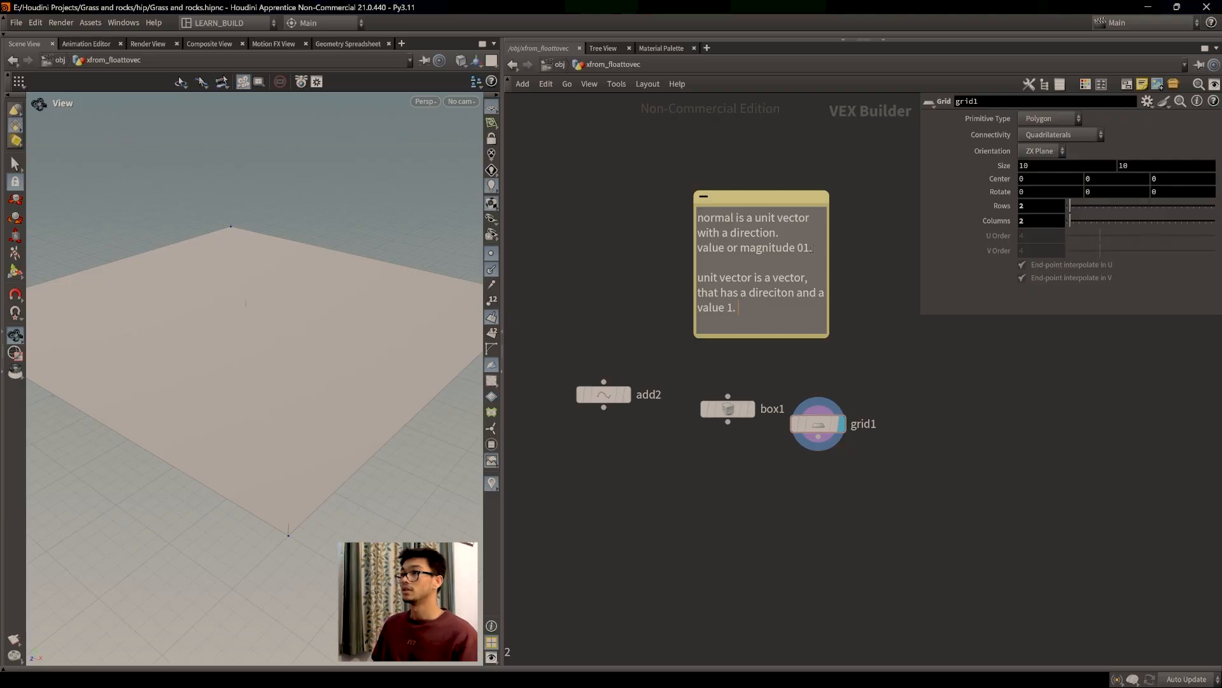
left_click_drag(832, 248, 1010, 248)
Step: Move the sticky note and add a line starting 'p P(x,y,z)'
left_click_drag(831, 199, 691, 163)
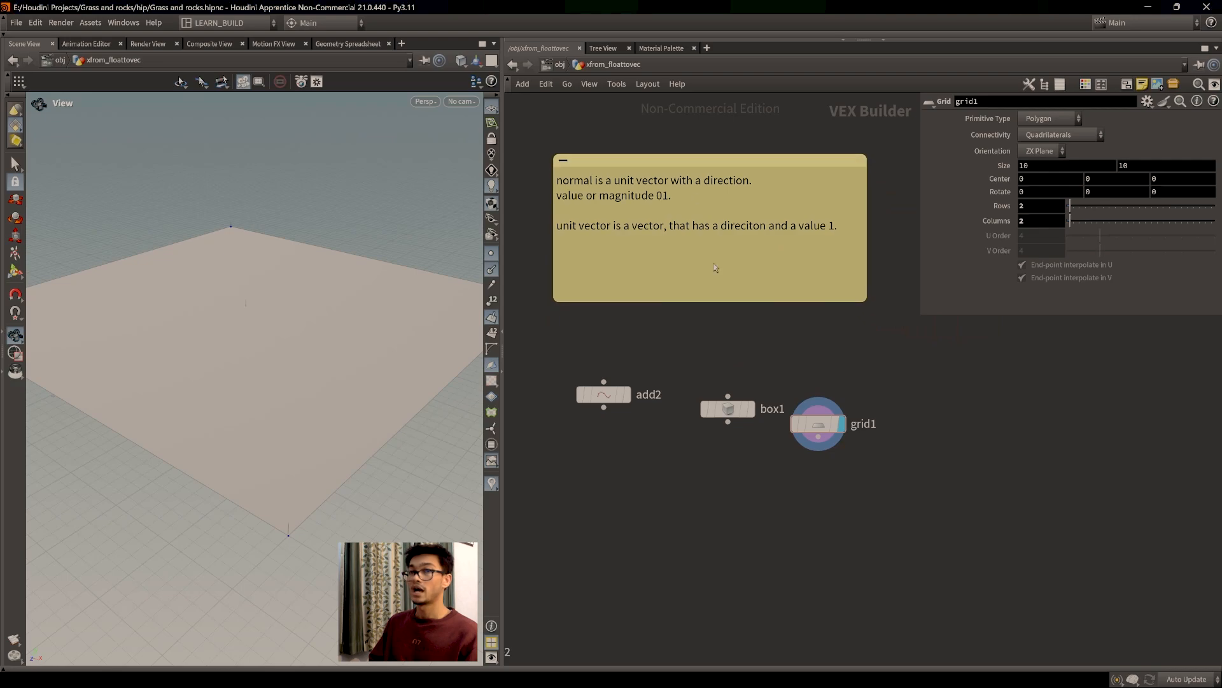
left_click(727, 271)
type("P(")
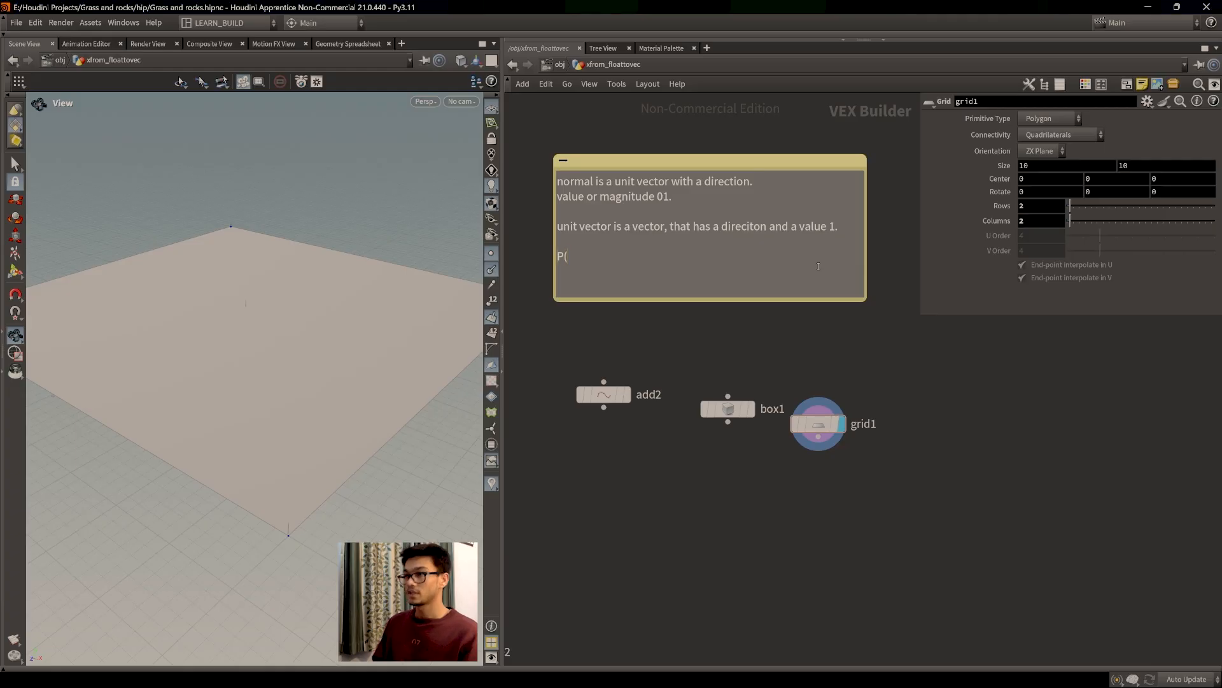
key("Left")
type("p P(")
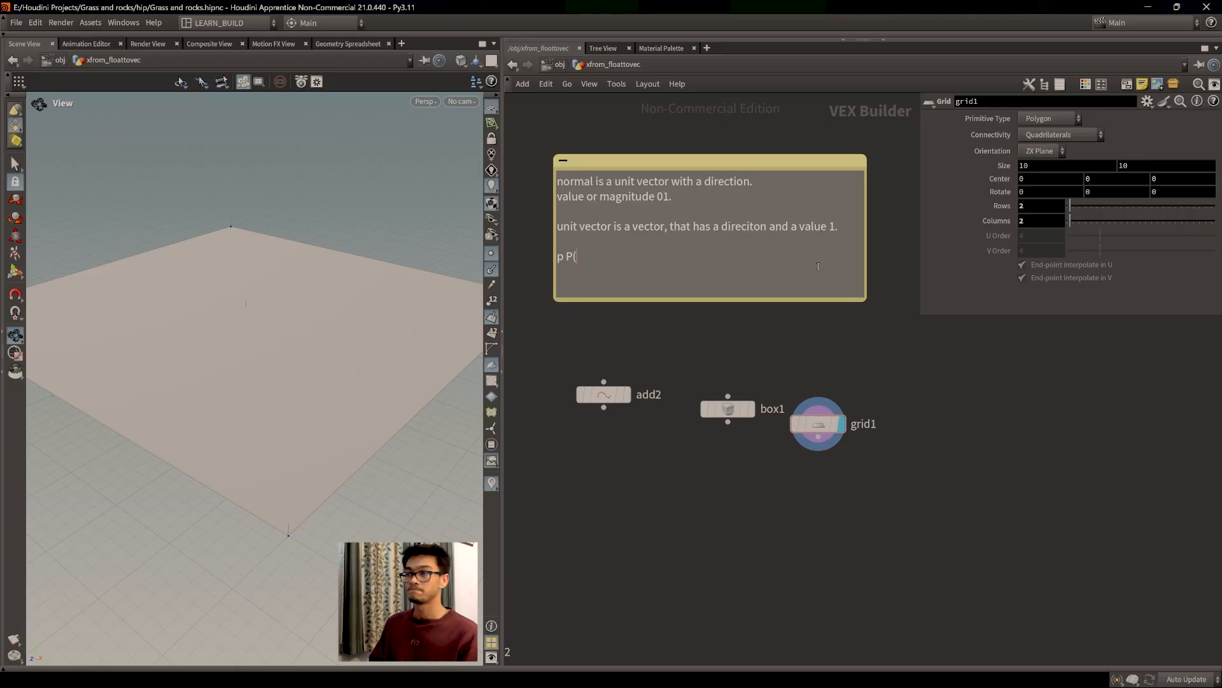
type("x")
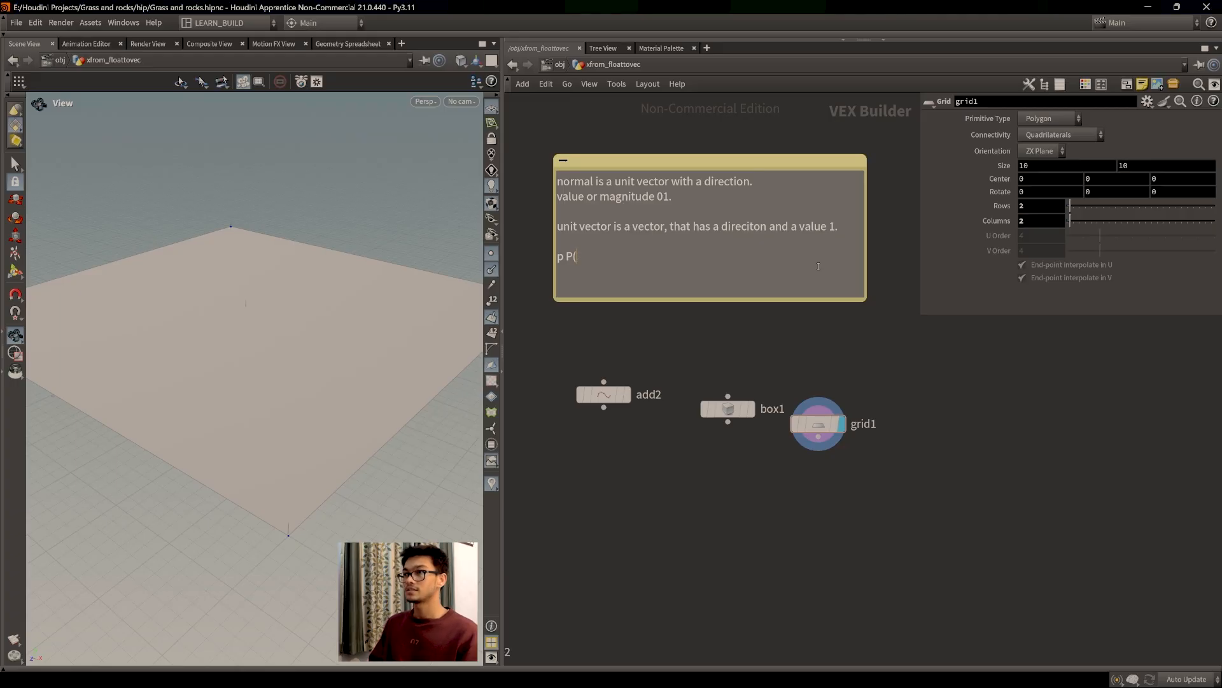
type(",y,z")
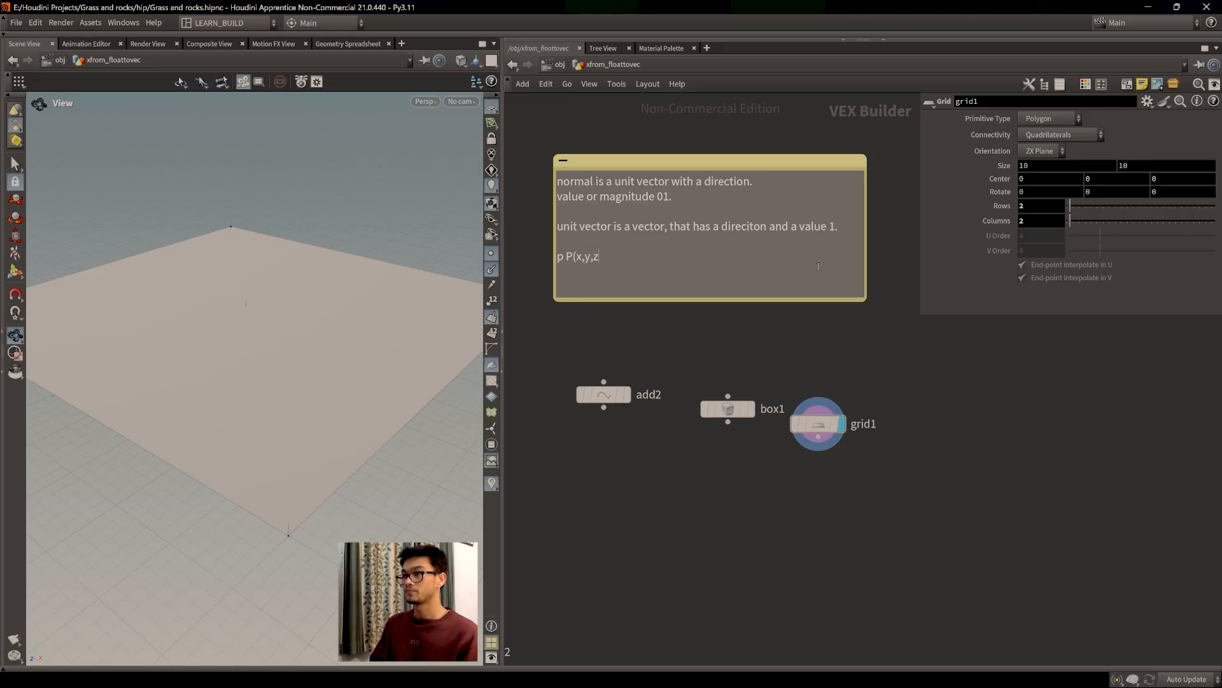
type(")")
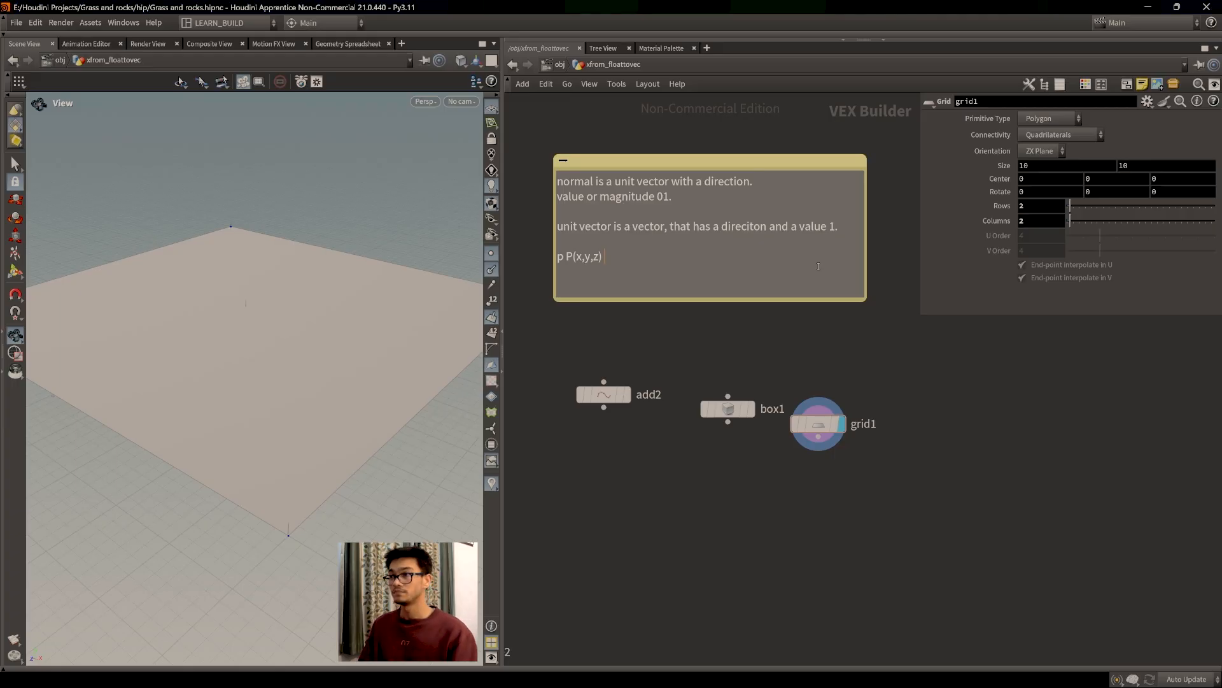
key("BackSpace")
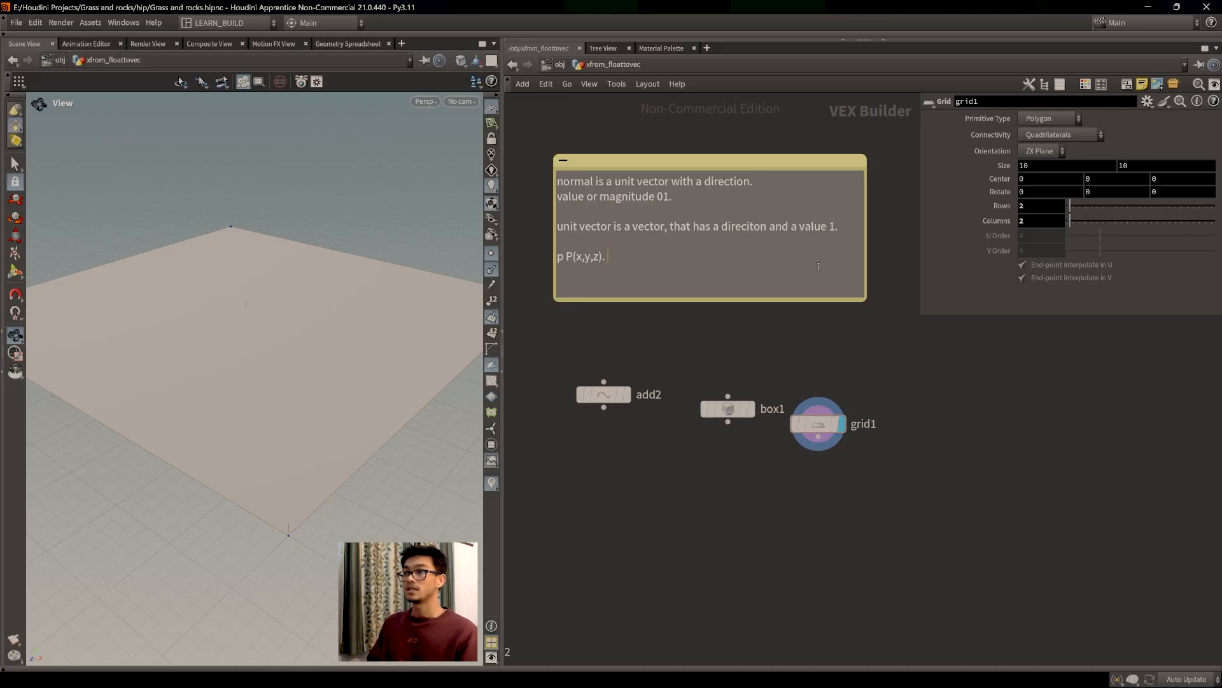
key("BackSpace")
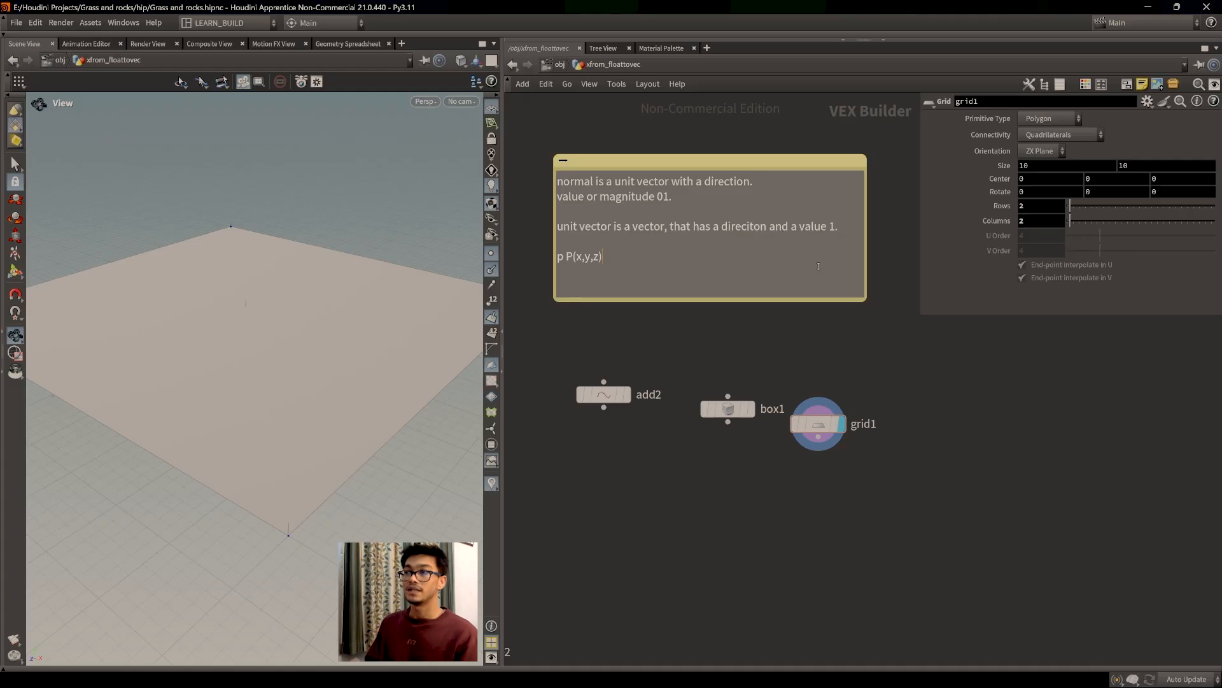
key("BackSpace")
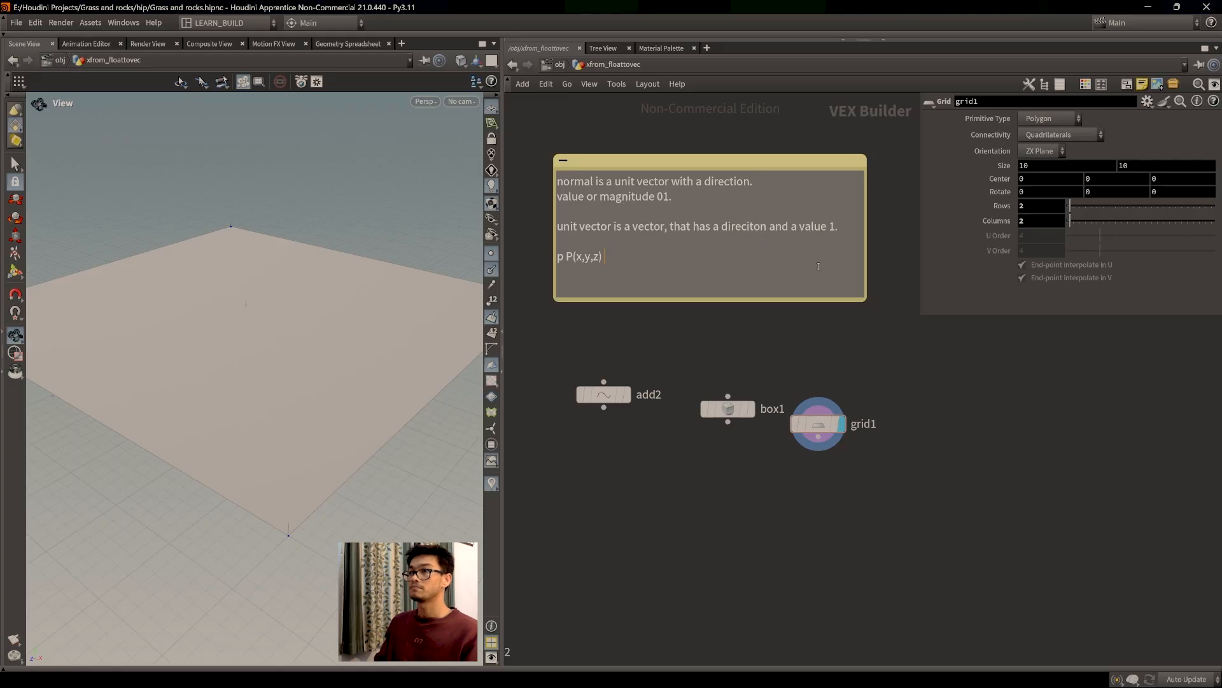
Step: Finish the line with '.2,.3,.4 , somewhat, 20% in x, 30% in y, 40% in z.'
type(".2,")
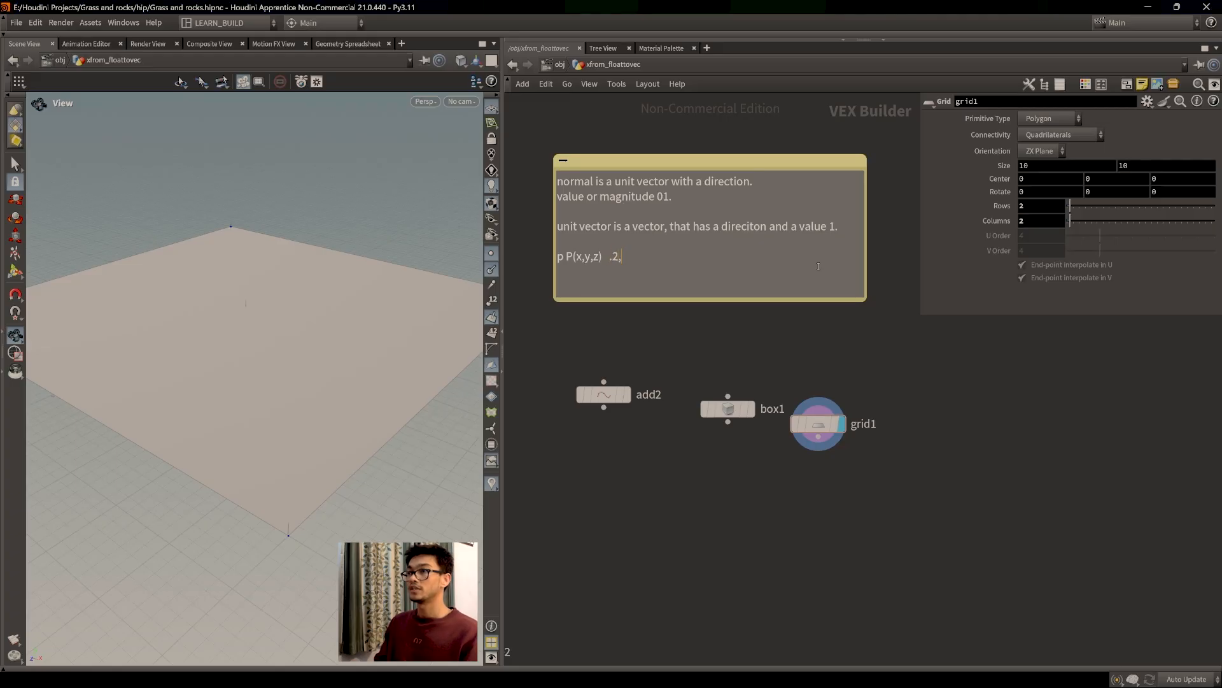
type(".3,.4")
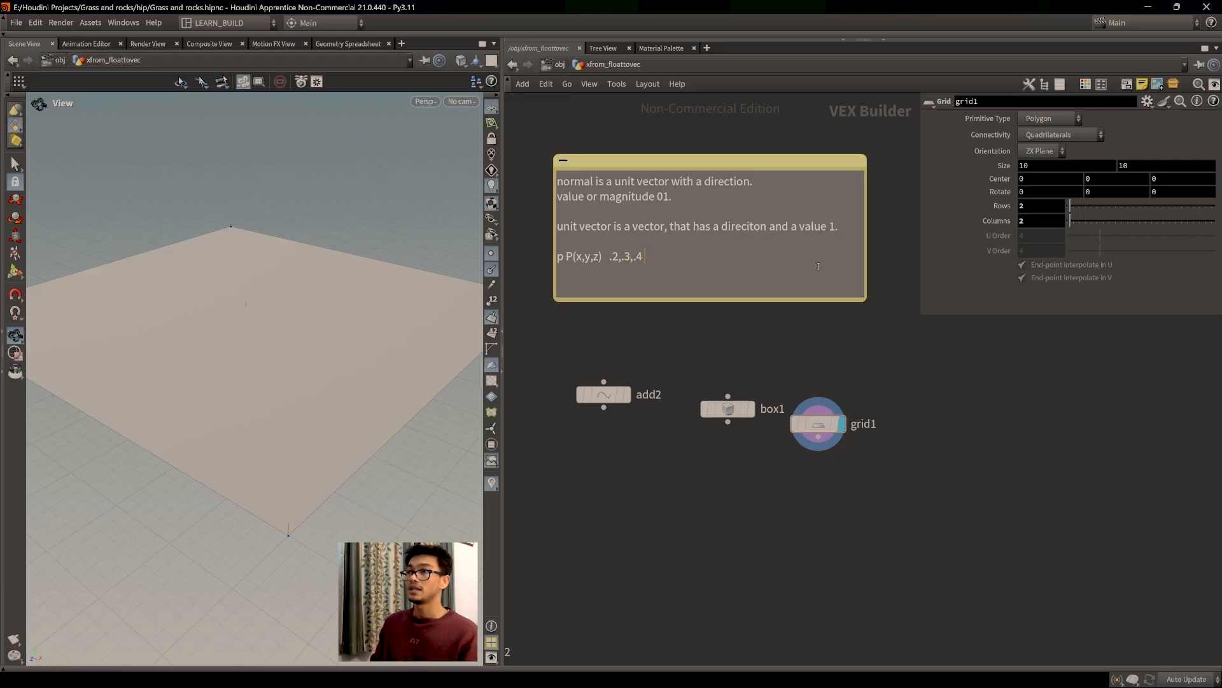
type(" ,  some")
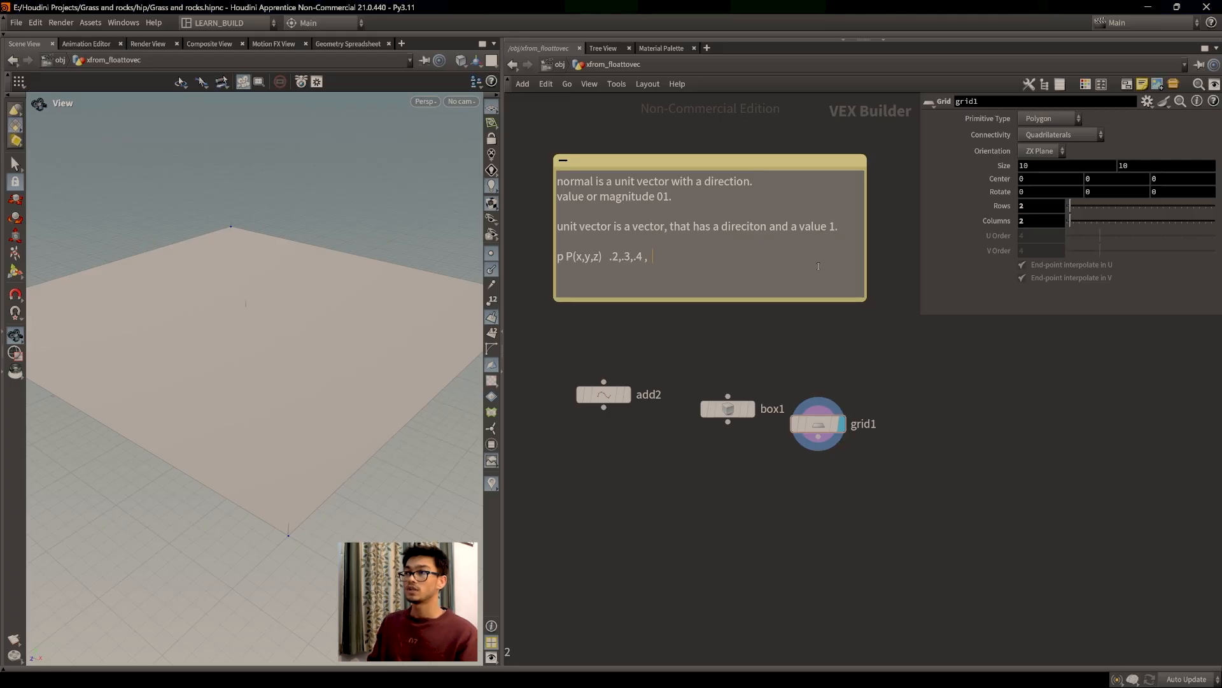
key("BackSpace")
key("BackSpace")
key("BackSpace")
type("omewhat ")
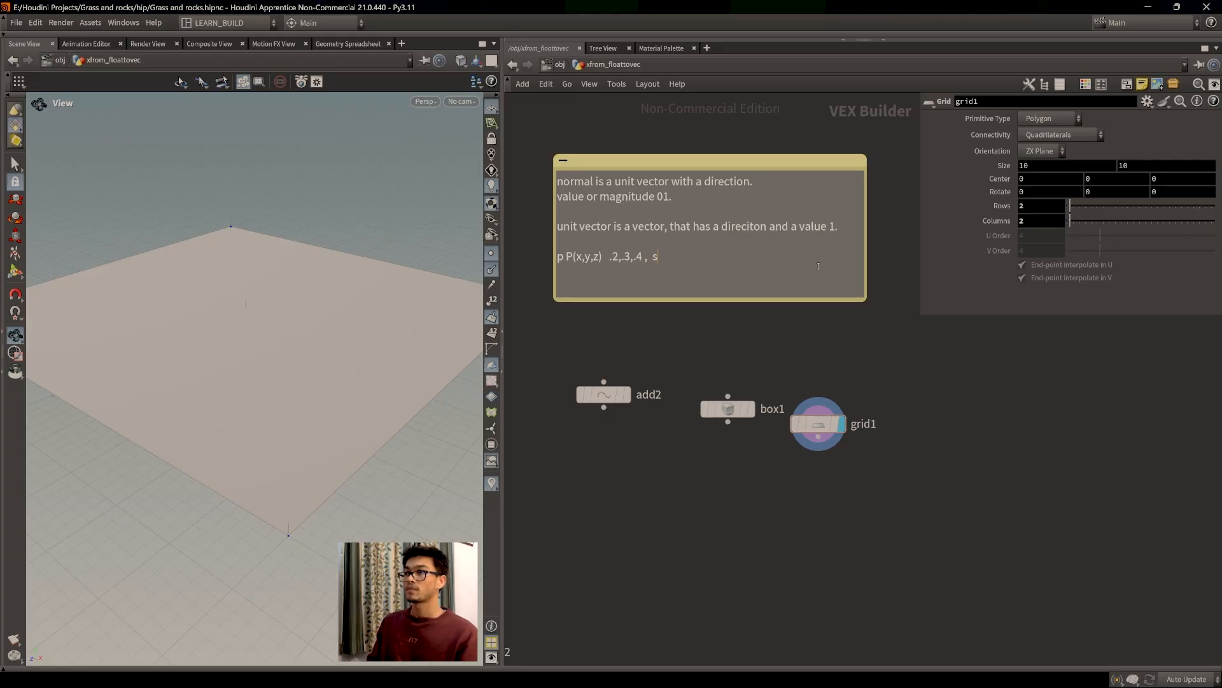
type(", 20% in x")
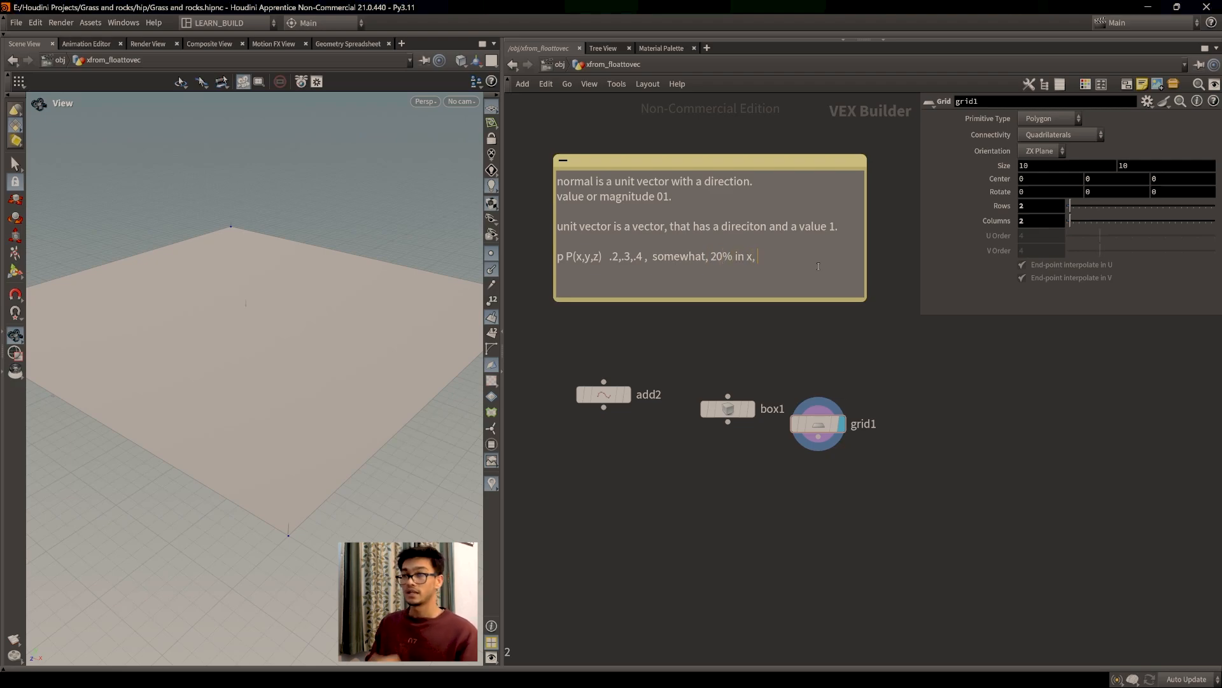
type(", 3")
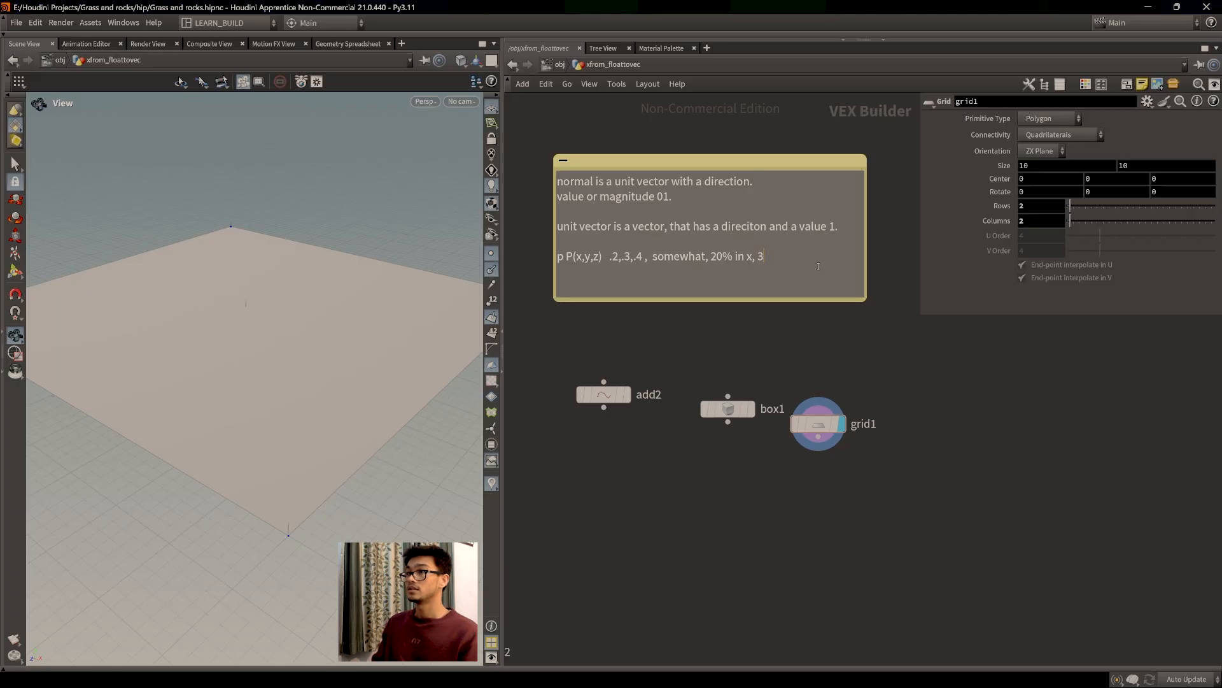
type("0% in")
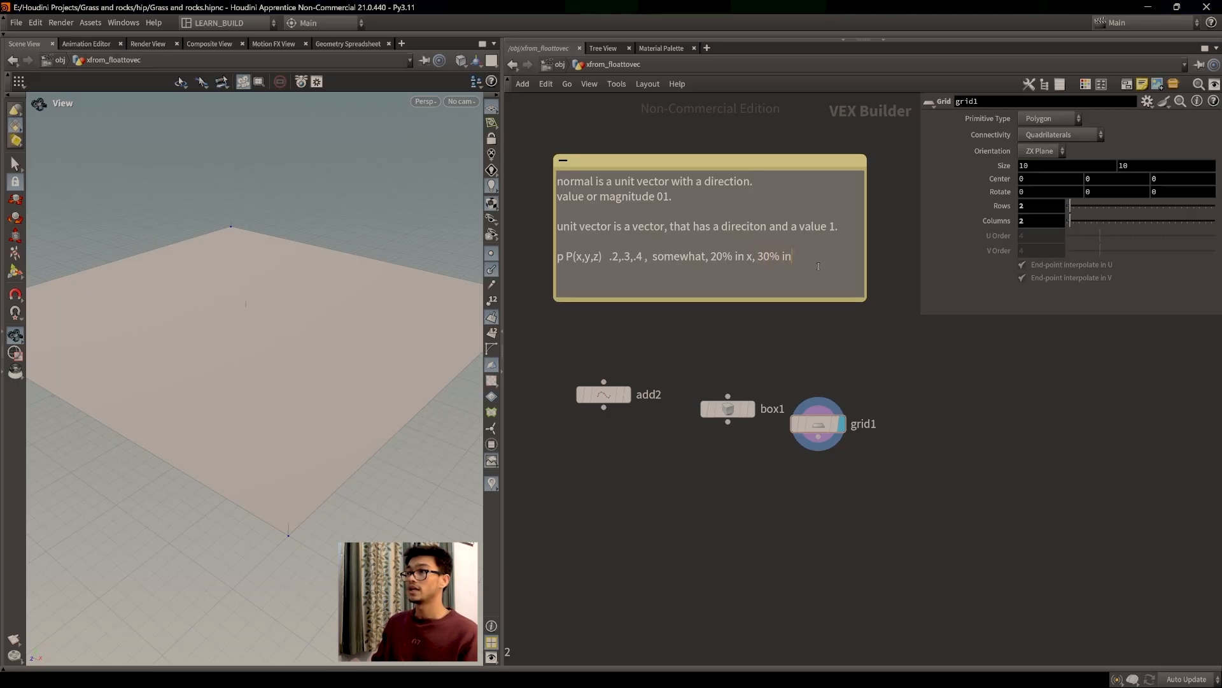
type(" y, 40% in z.")
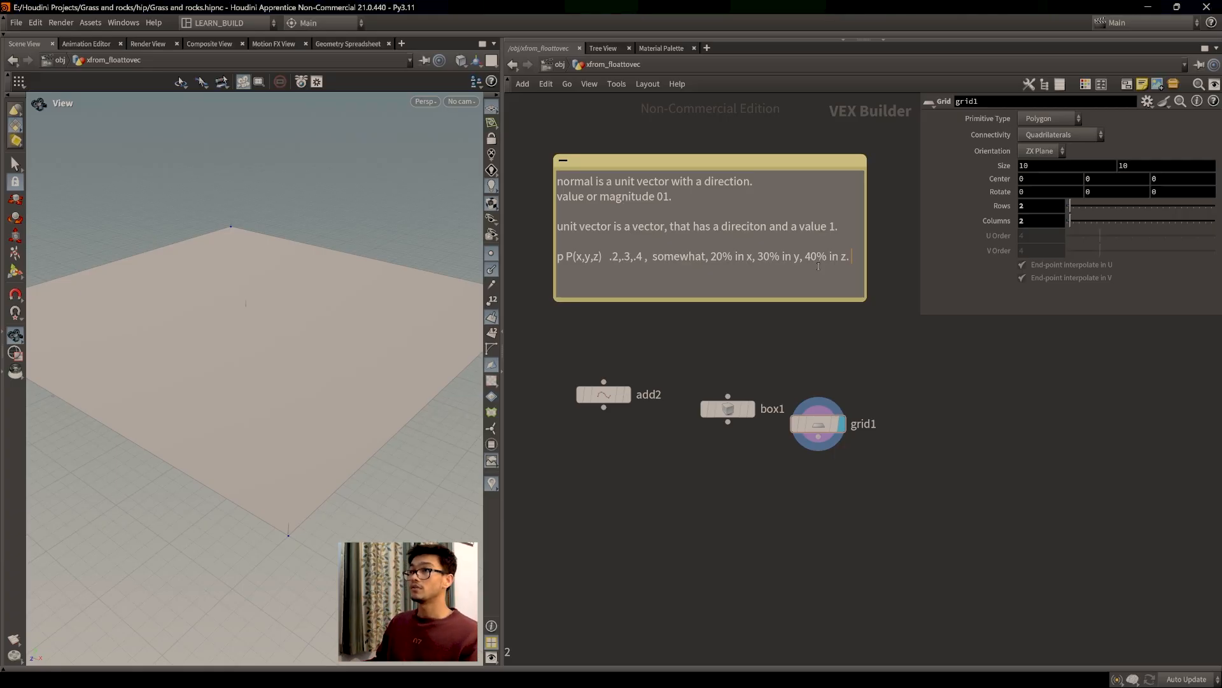
left_click_drag(728, 161, 732, 167)
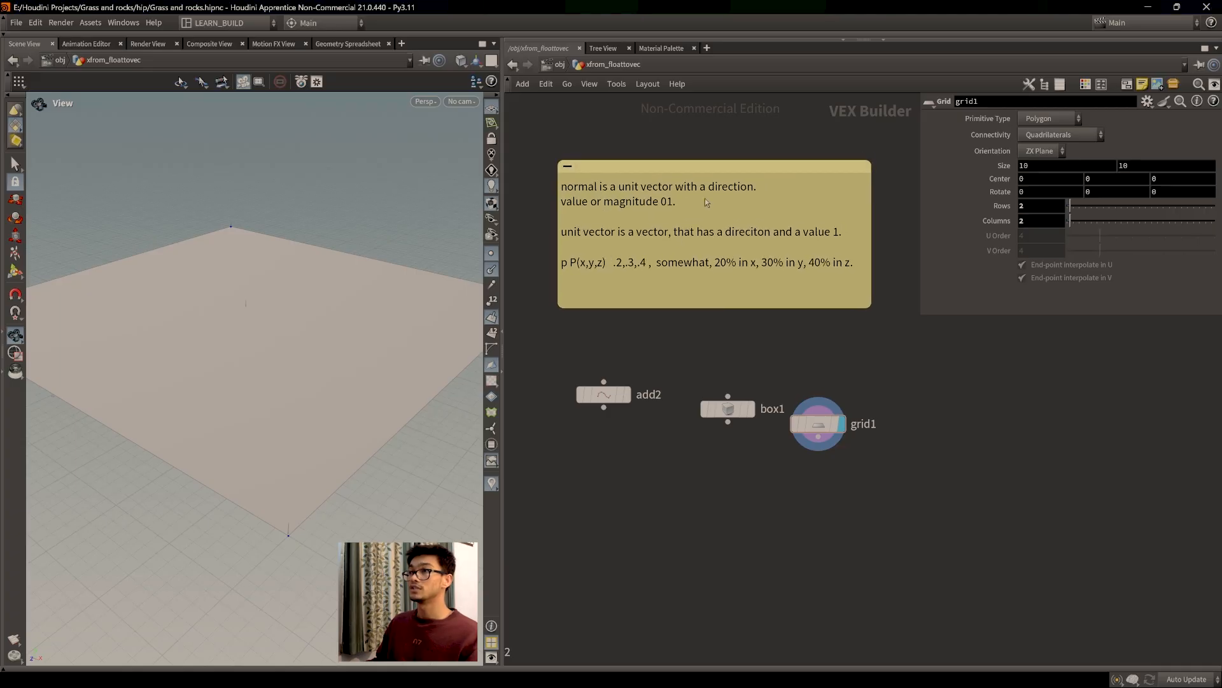
left_click(753, 211)
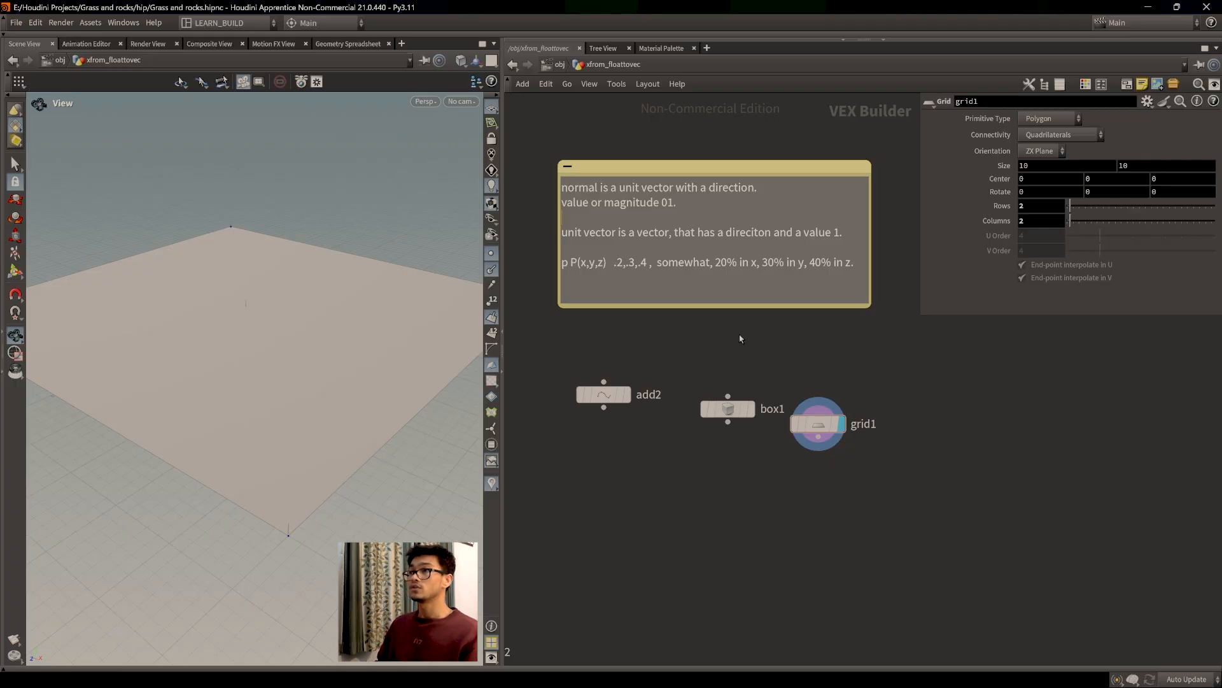
Step: Add an Attribute VOP, attribvop8, wired from box1 and make it the displayed node
left_click(704, 345)
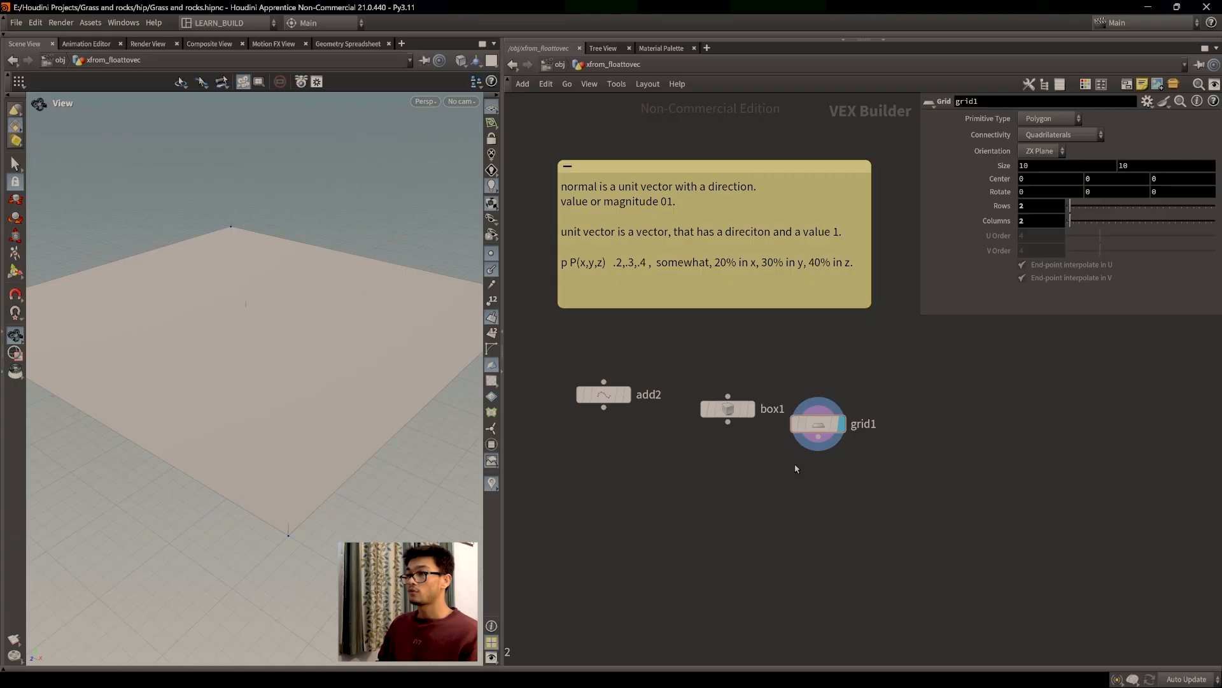
middle_click_drag(827, 496, 819, 466)
left_click(721, 382)
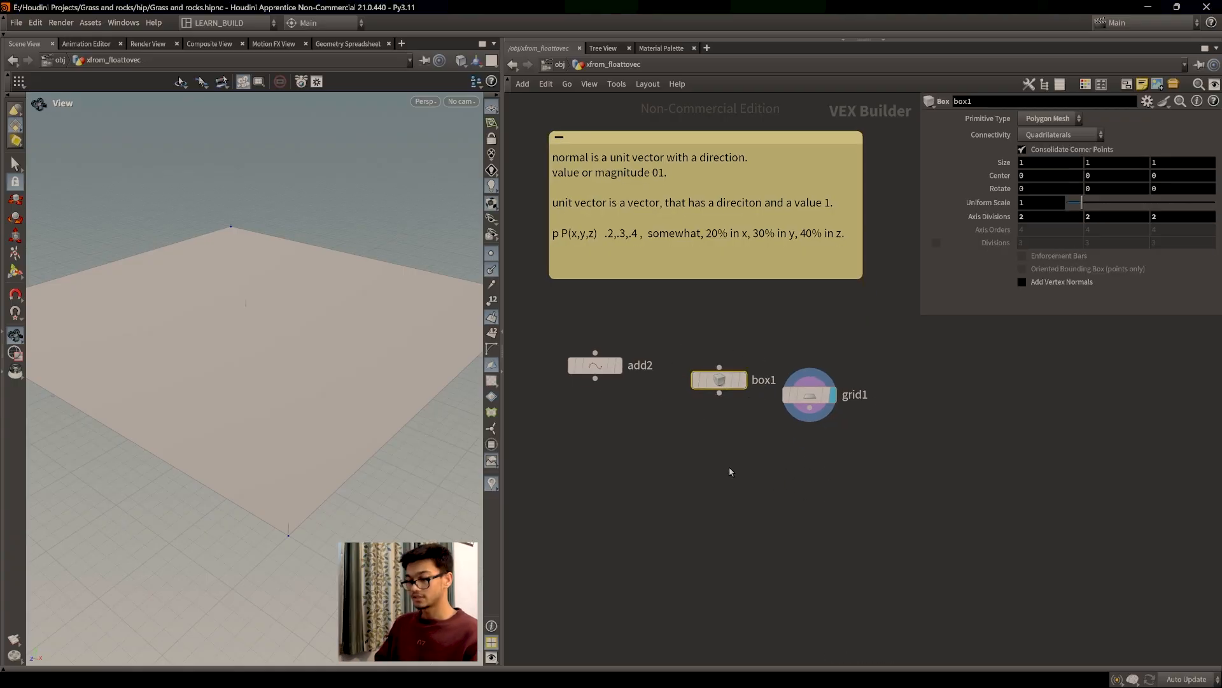
key("Tab")
type("attr")
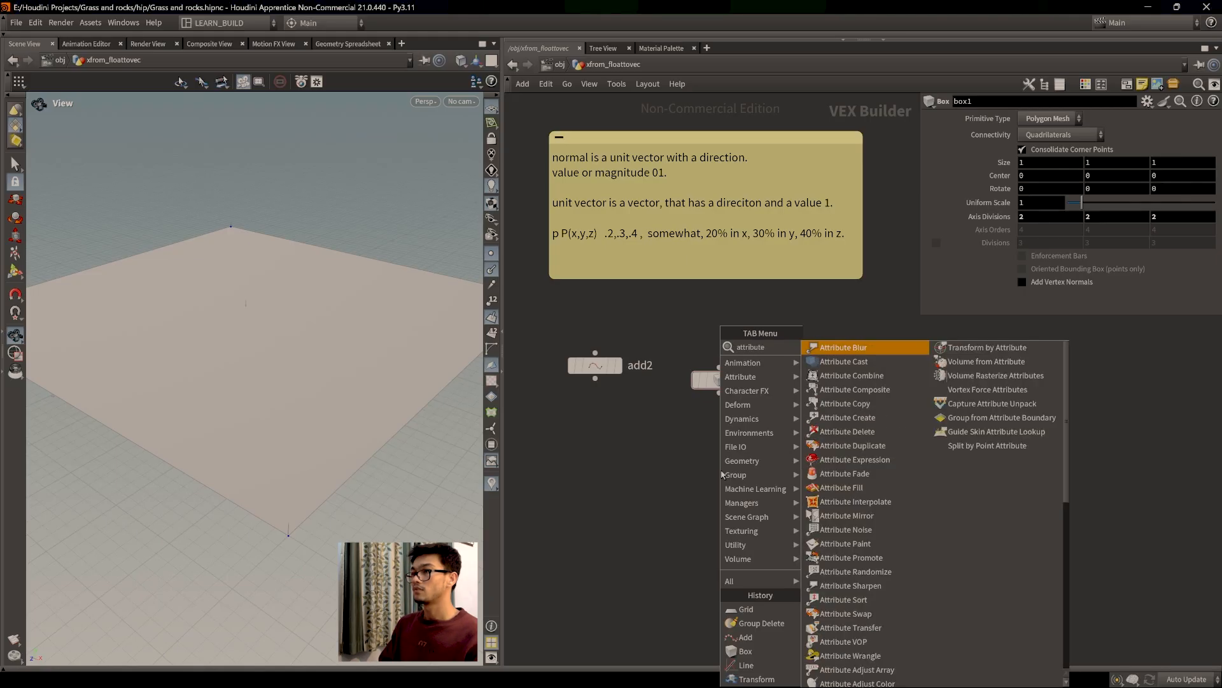
left_click(853, 361)
left_click(681, 472)
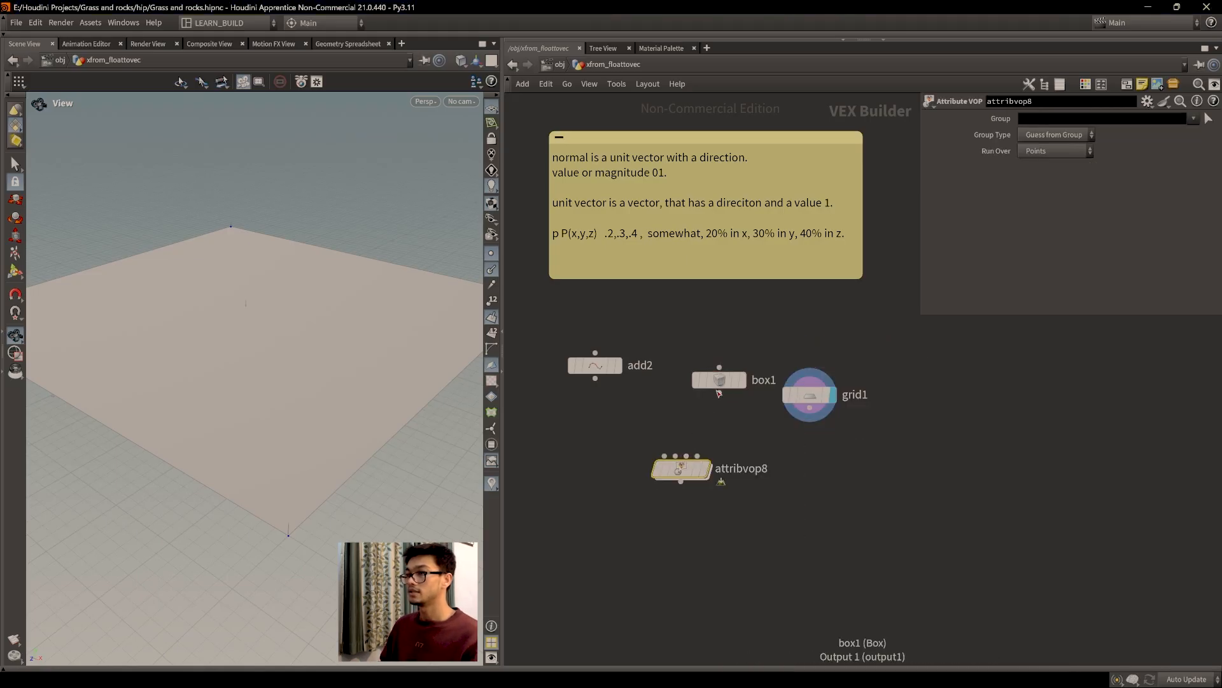
left_click(716, 442)
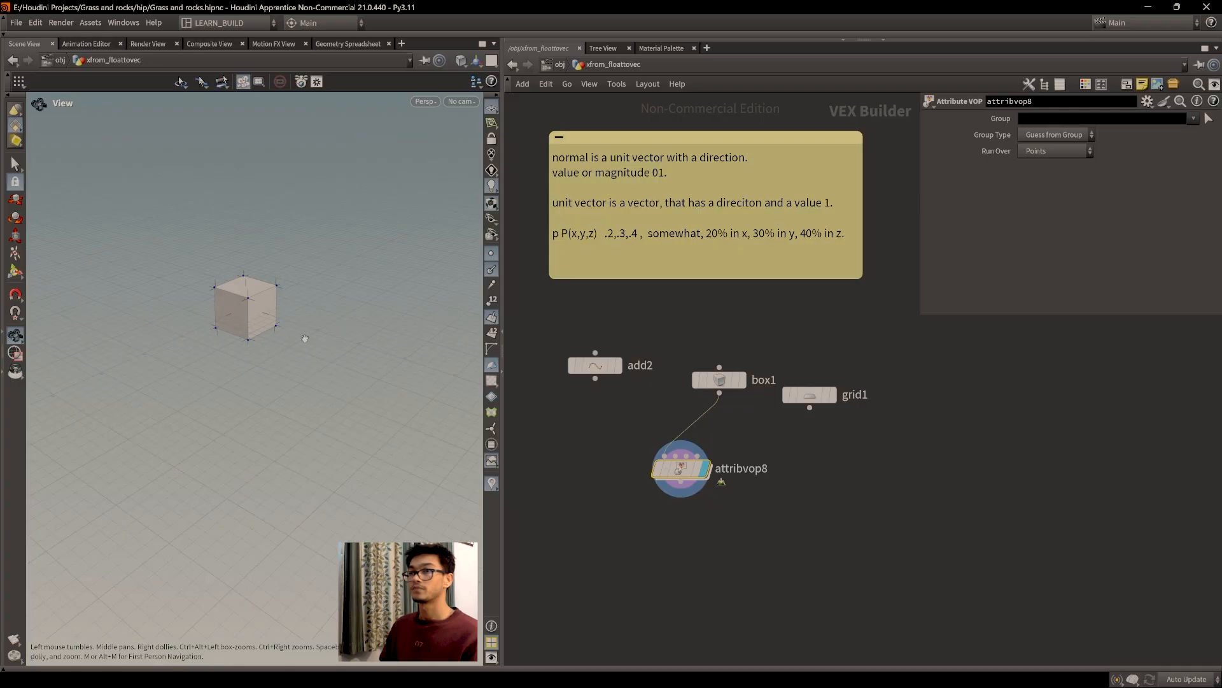
Step: Dive into attribvop8 and line geometryvopoutput1 up level with geometryvopglobal1
double_click(680, 469)
left_click_drag(907, 328, 948, 417)
right_click_drag(366, 376, 284, 390)
middle_click_drag(284, 390, 276, 377)
left_click_drag(276, 377, 302, 392)
middle_click_drag(302, 392, 270, 381)
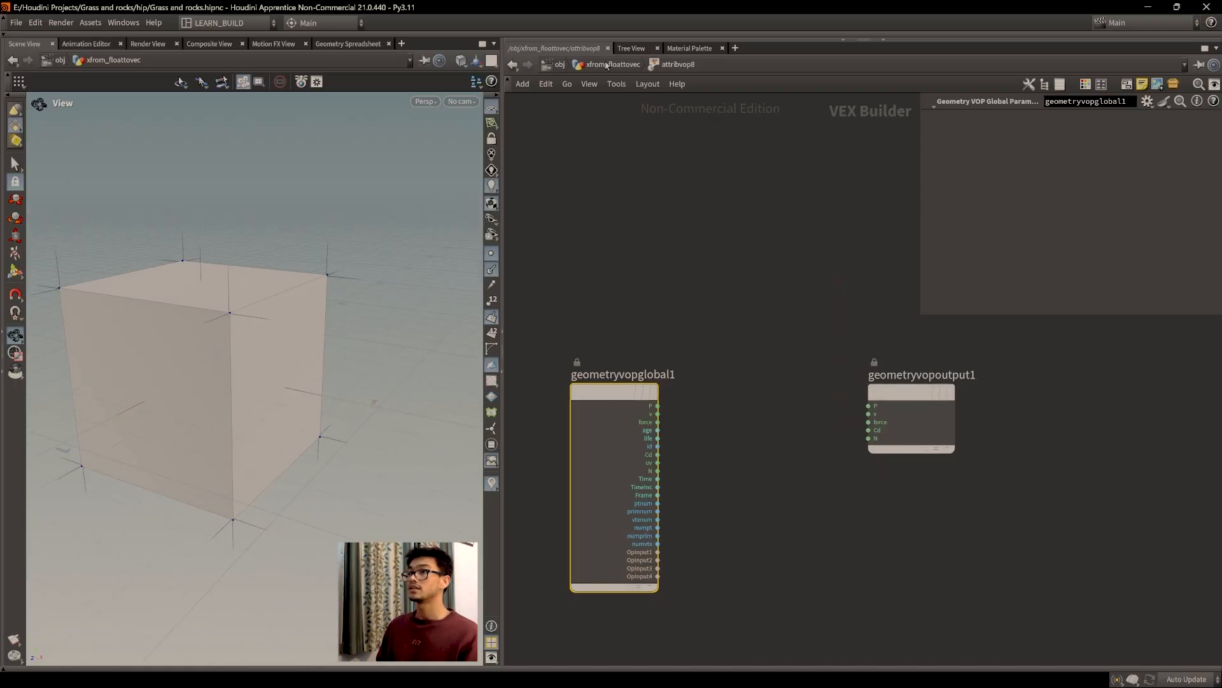
Step: Back in xfrom_floattovec, add a Sphere node, sphere3, and display it in the viewport
key("u")
left_click(729, 375)
key("Tab")
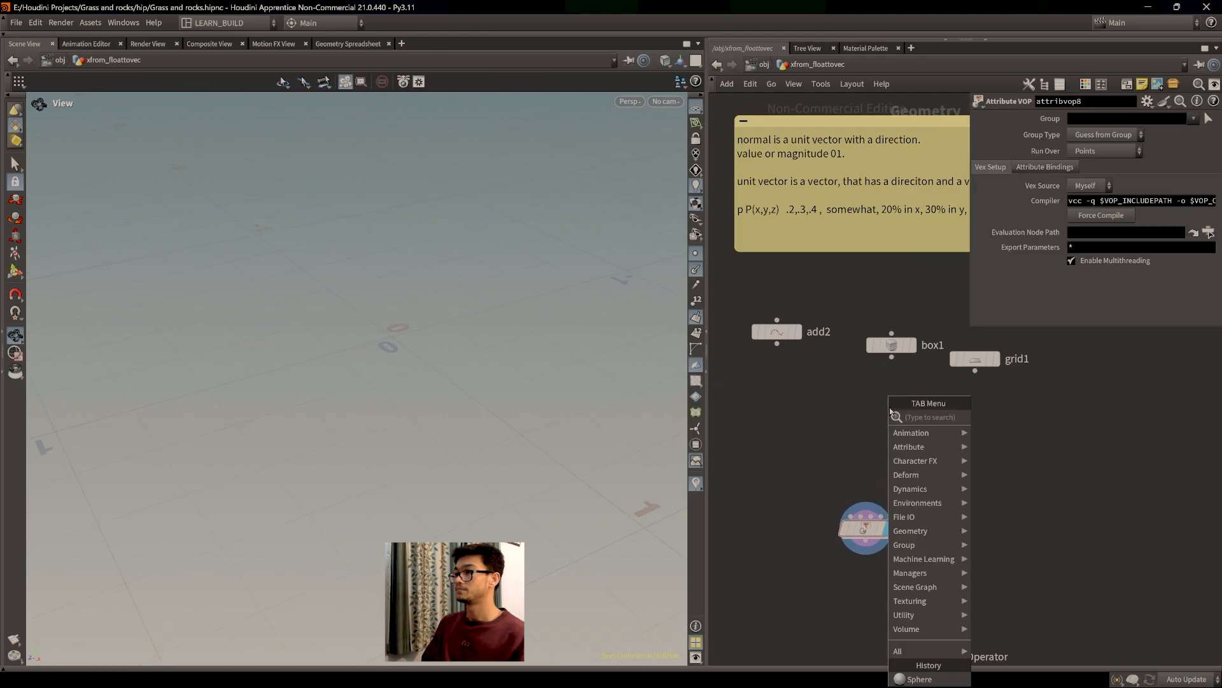
type("sph")
key("Return")
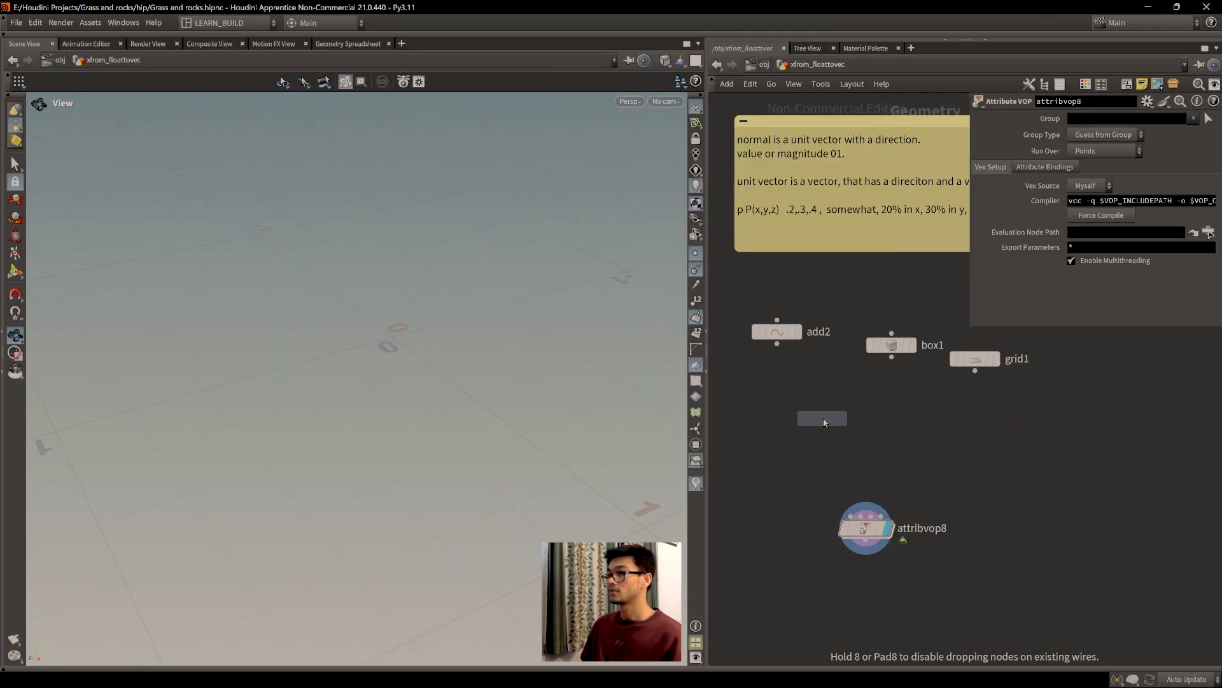
left_click(802, 420)
left_click(827, 393)
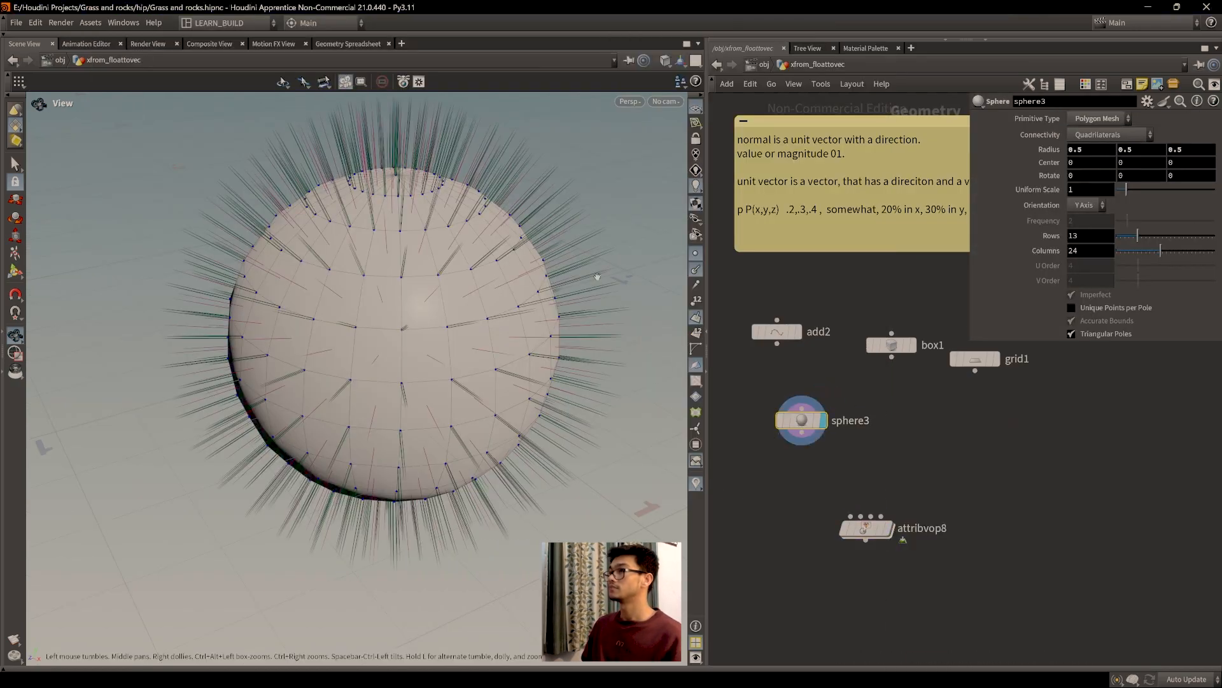
Step: Hide the normals, make sphere3 a Polygon sphere with Frequency 100, and hide its points
left_click(696, 270)
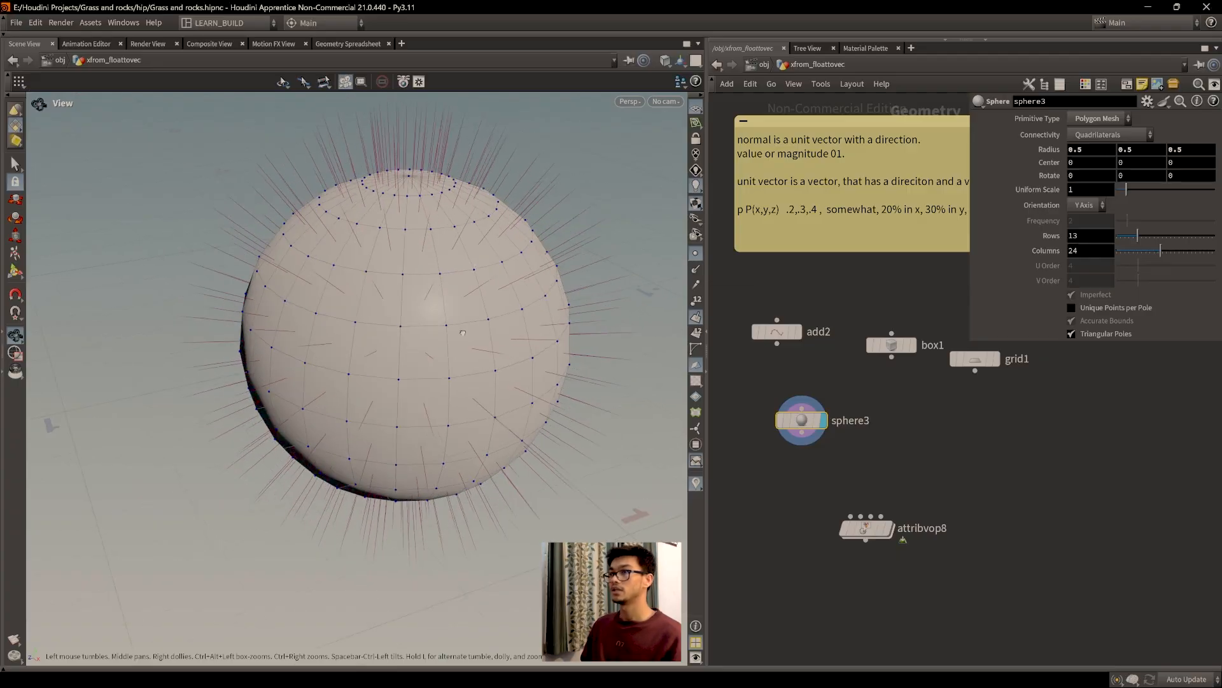
left_click(697, 320)
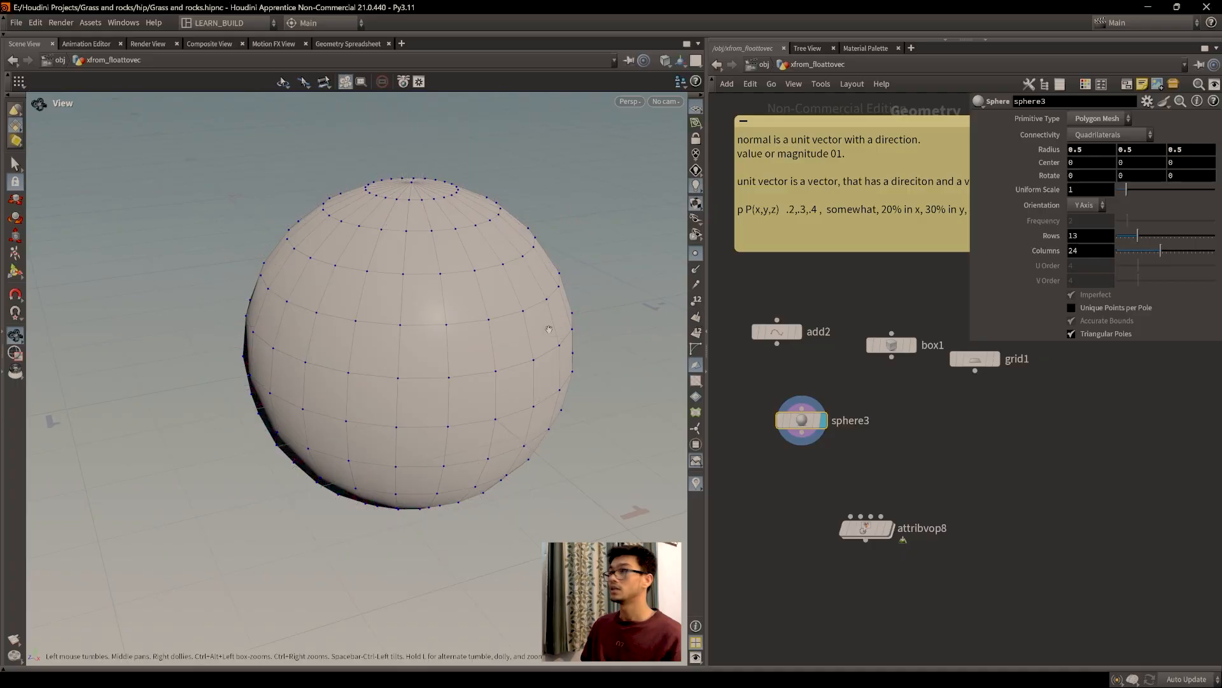
left_click(1099, 120)
left_click(1095, 146)
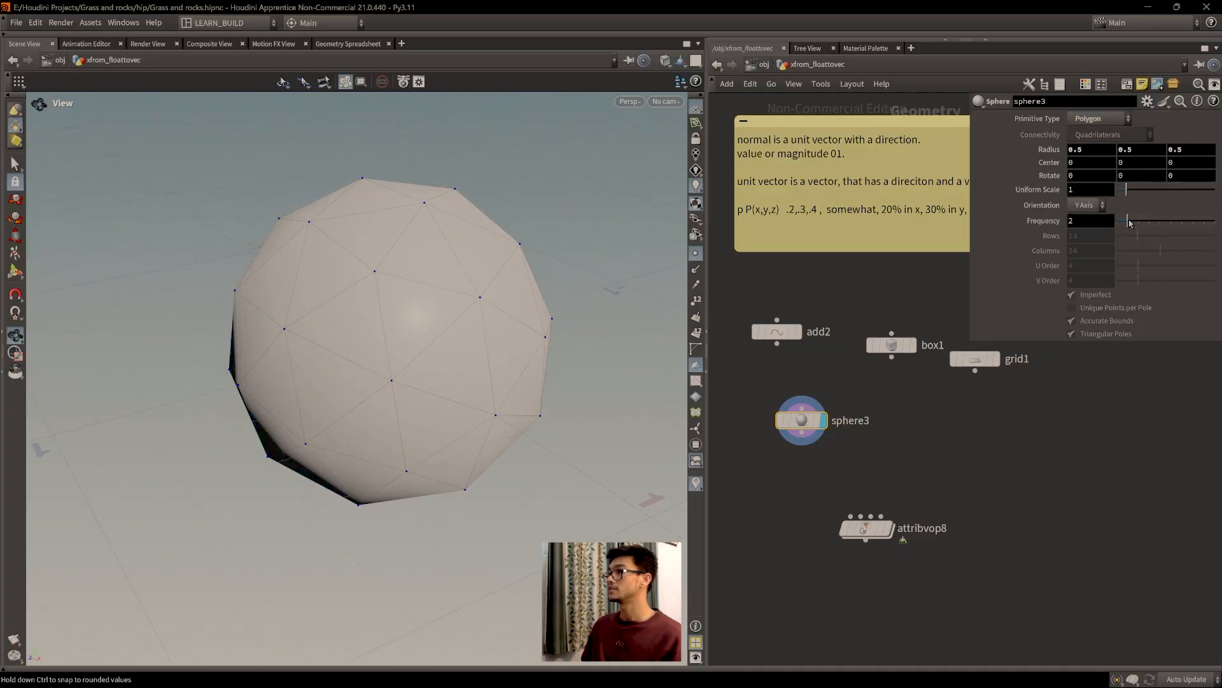
left_click_drag(1131, 223, 1216, 223)
left_click_drag(1090, 222, 1061, 222)
type("20")
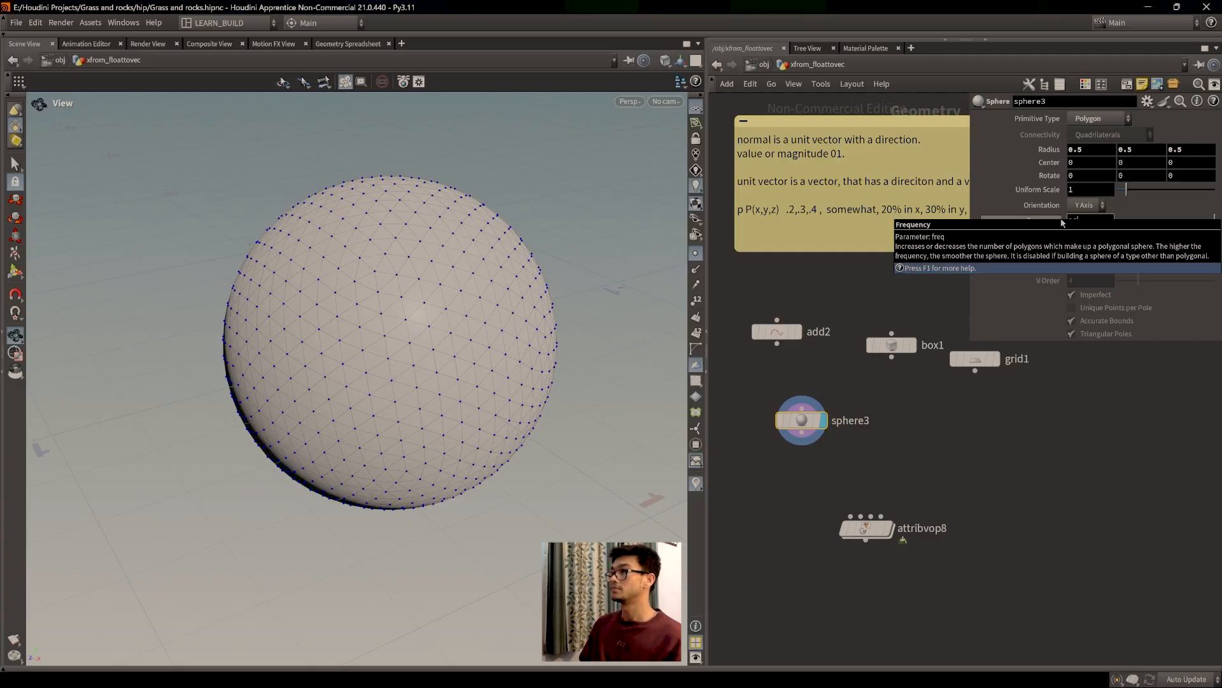
type("0")
key("Return")
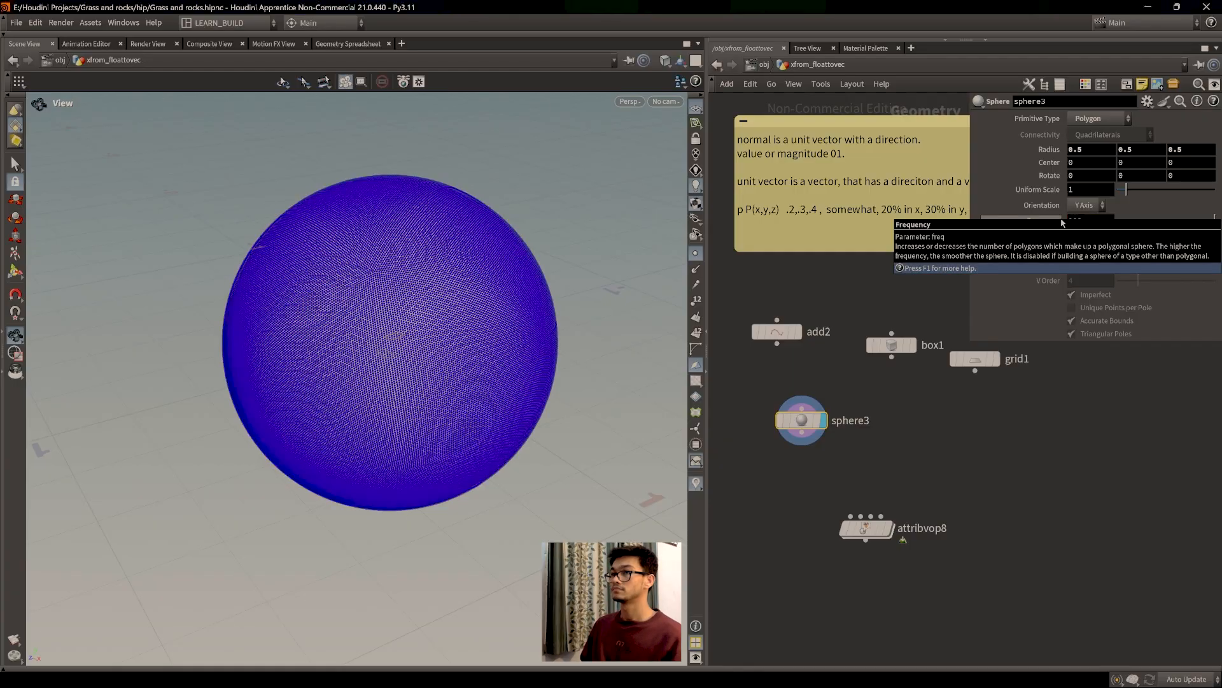
left_click(695, 254)
Step: Tumble and zoom the viewport to inspect the dense sphere
scroll(444, 358, "up", 5)
left_click_drag(445, 358, 430, 349)
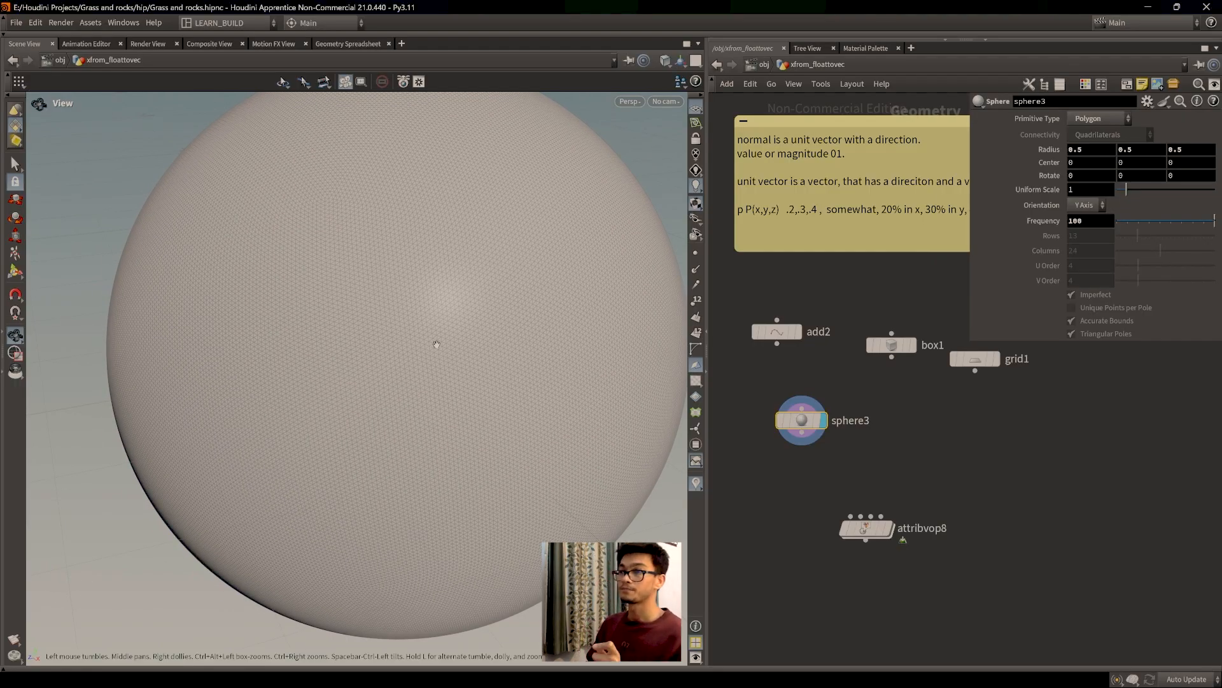
scroll(437, 344, "down", 5)
left_click_drag(358, 385, 450, 311)
scroll(451, 311, "up", 2)
scroll(451, 311, "up", 5)
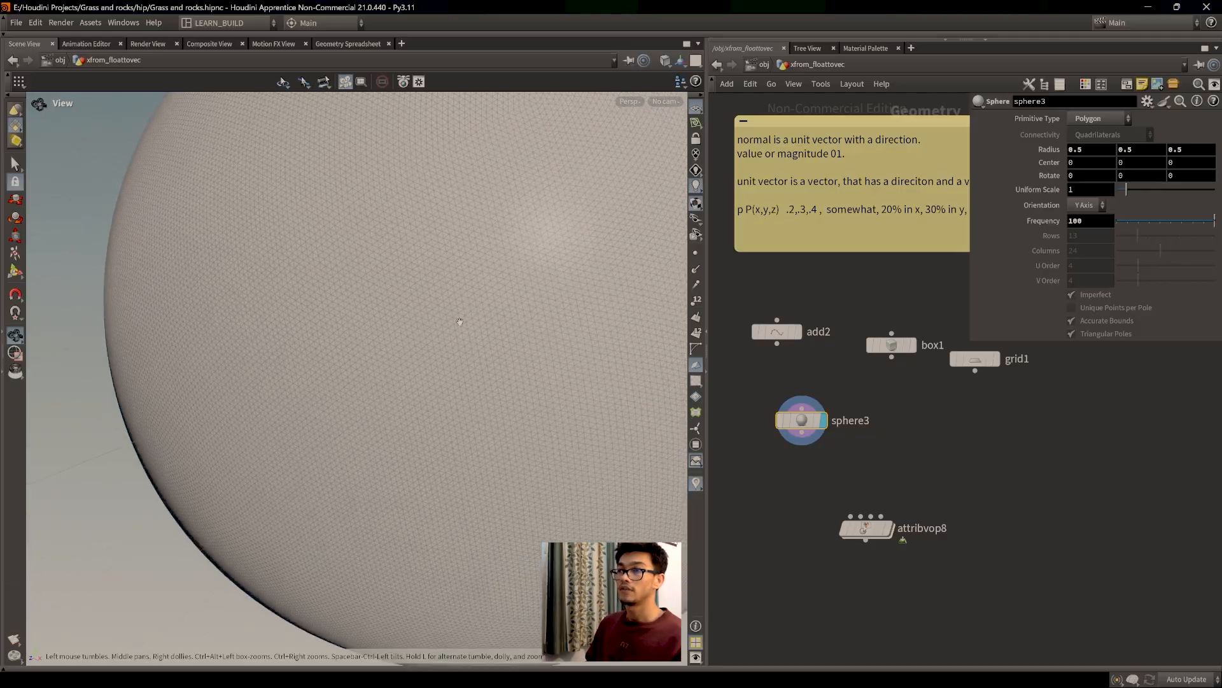
scroll(442, 353, "down", 6)
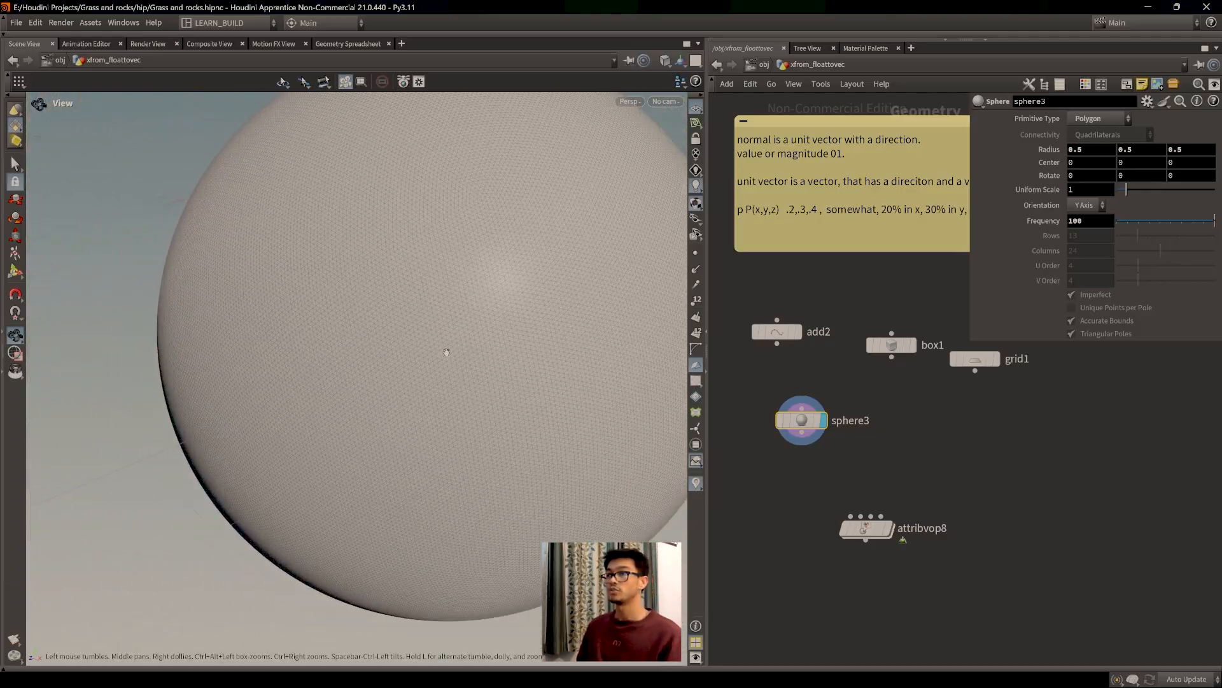
scroll(358, 365, "down", 2)
left_click_drag(382, 363, 420, 360)
scroll(420, 361, "down", 1)
Step: Wire sphere3 into attribvop8's first input, then arrange the global and output nodes inside attribvop8
left_click_drag(802, 439, 851, 517)
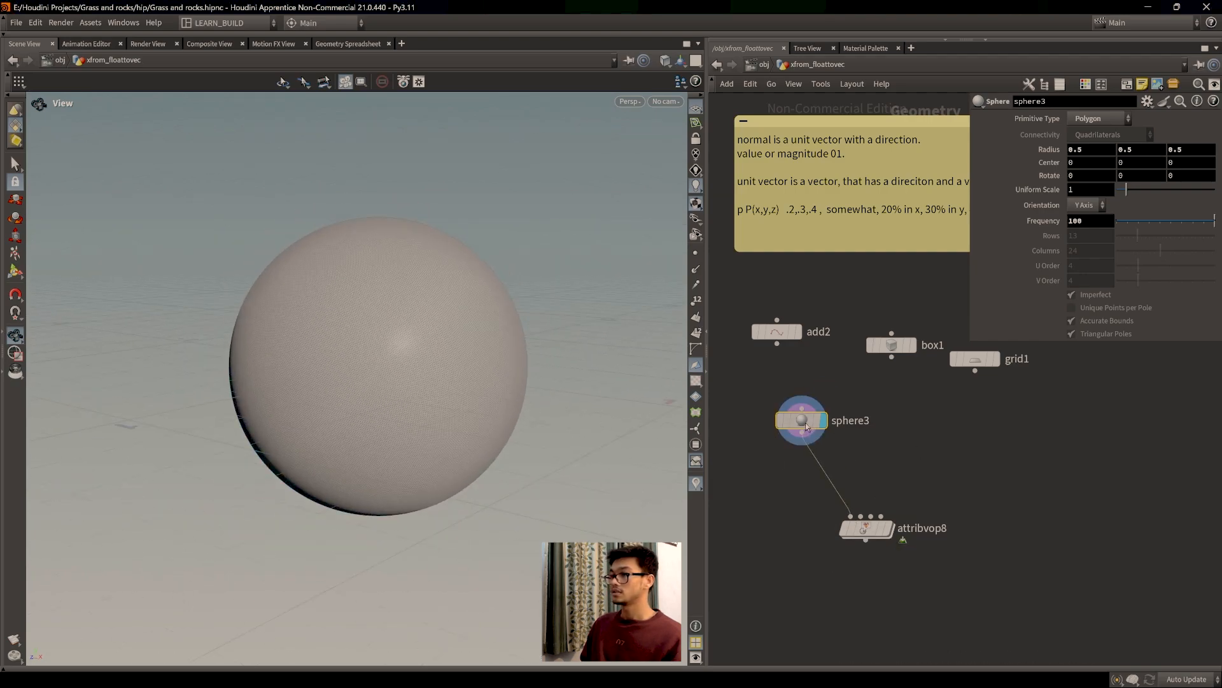
left_click_drag(799, 420, 857, 424)
double_click(869, 531)
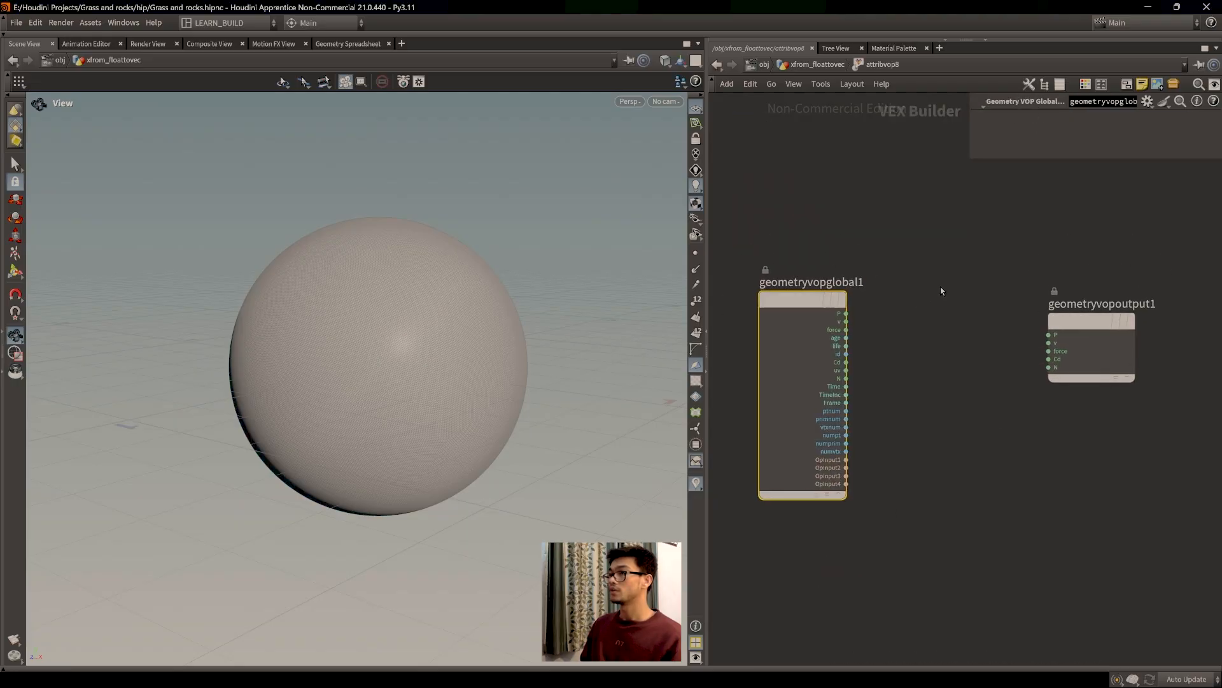
middle_click_drag(969, 347, 963, 354)
left_click_drag(1081, 331, 1102, 322)
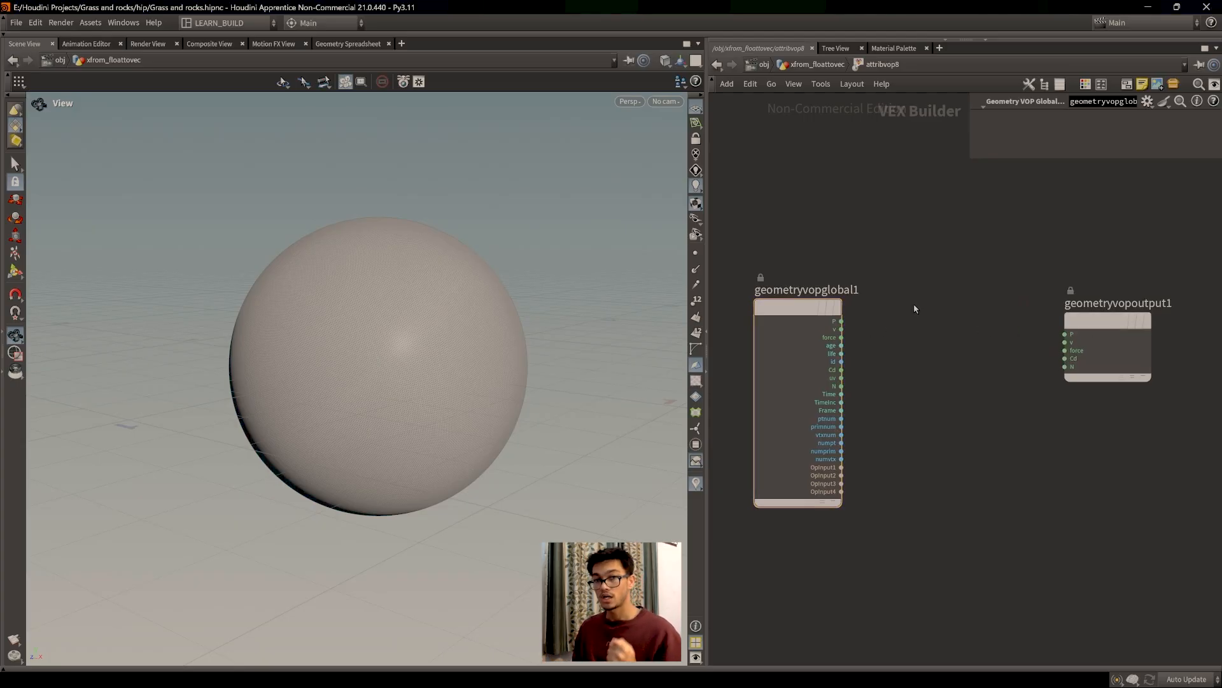
left_click_drag(810, 312, 806, 300)
Step: Briefly show the sphere's points, hide them again, and frame the whole sphere
scroll(311, 361, "up", 10)
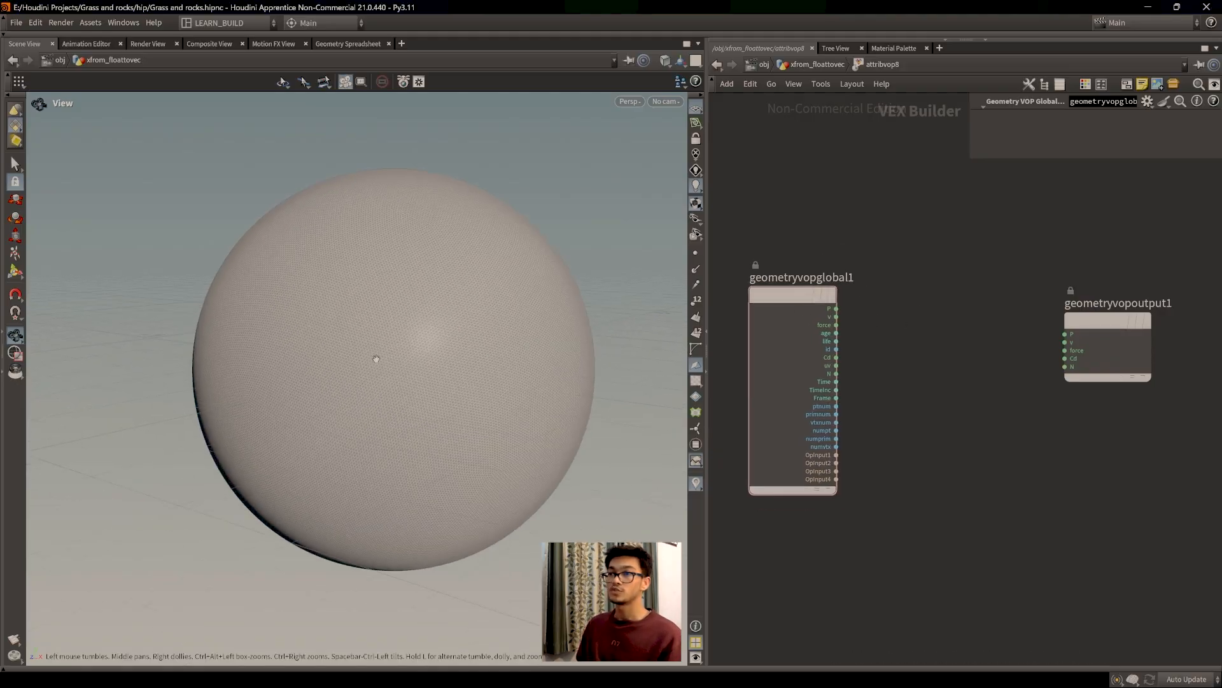
scroll(381, 362, "up", 3)
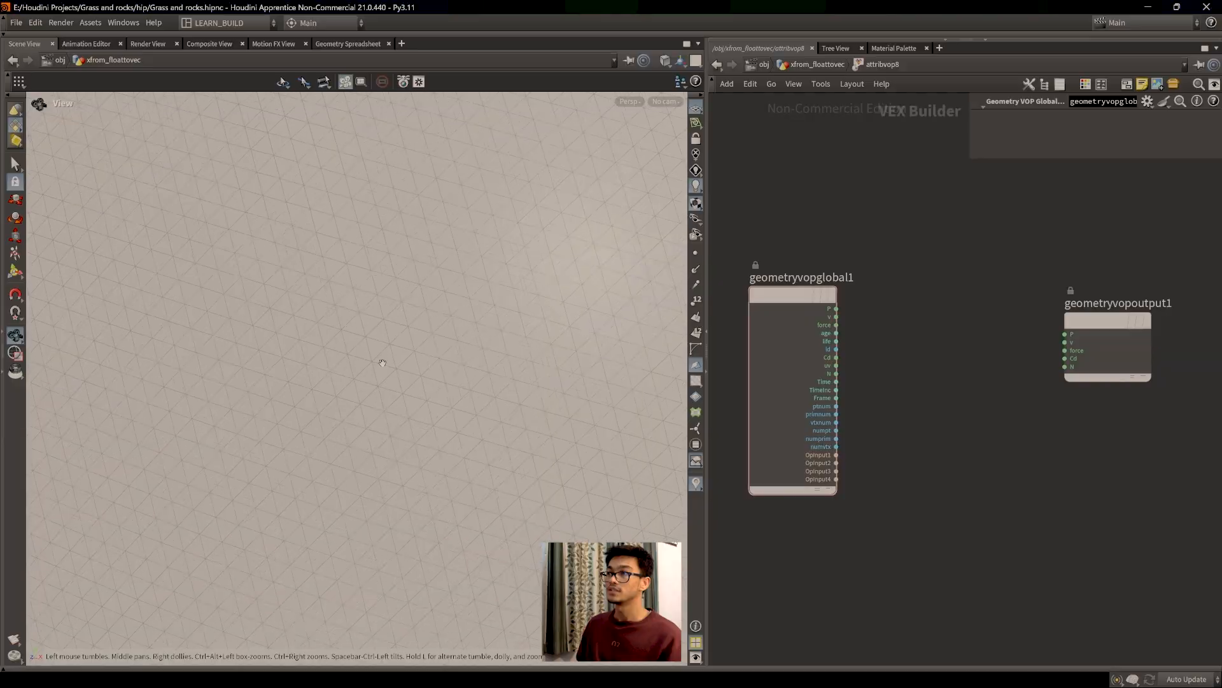
left_click(696, 253)
scroll(342, 356, "down", 8)
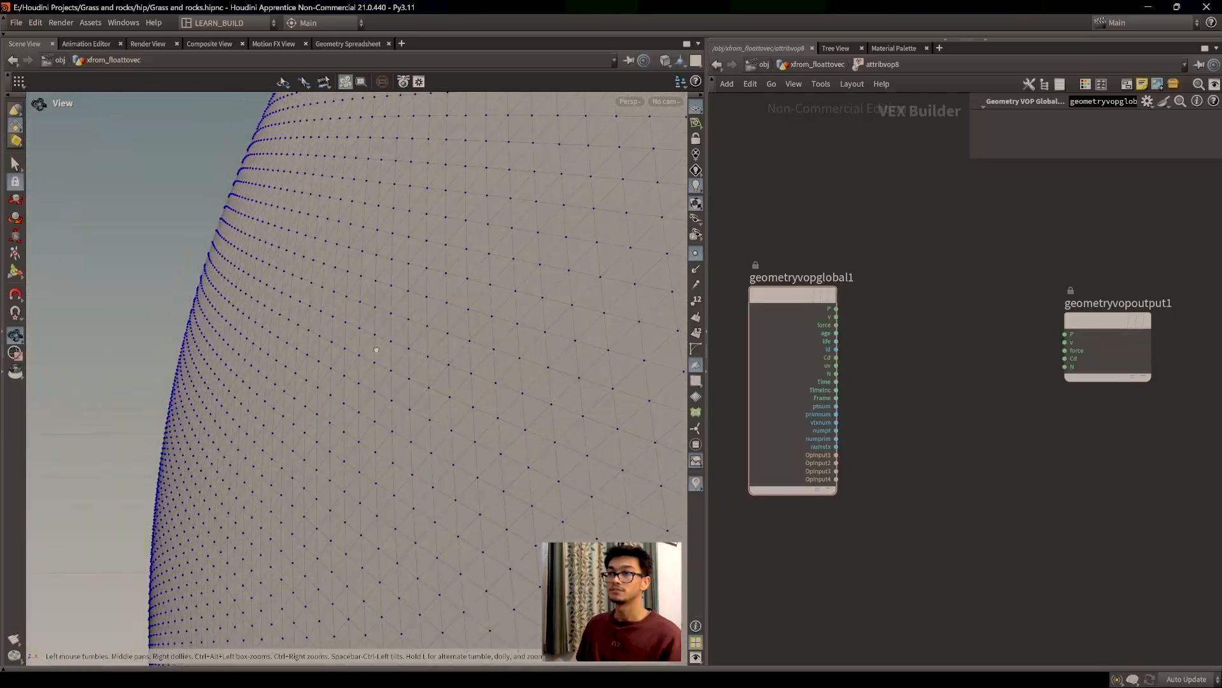
scroll(344, 354, "down", 3)
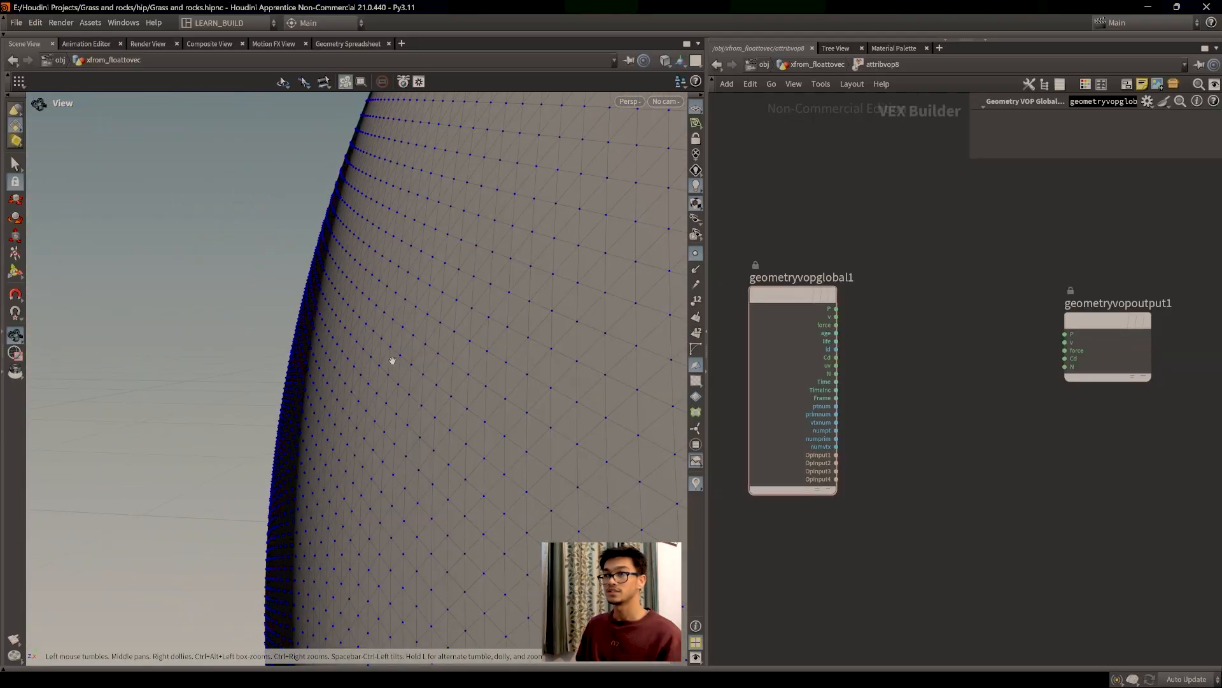
scroll(354, 352, "up", 1)
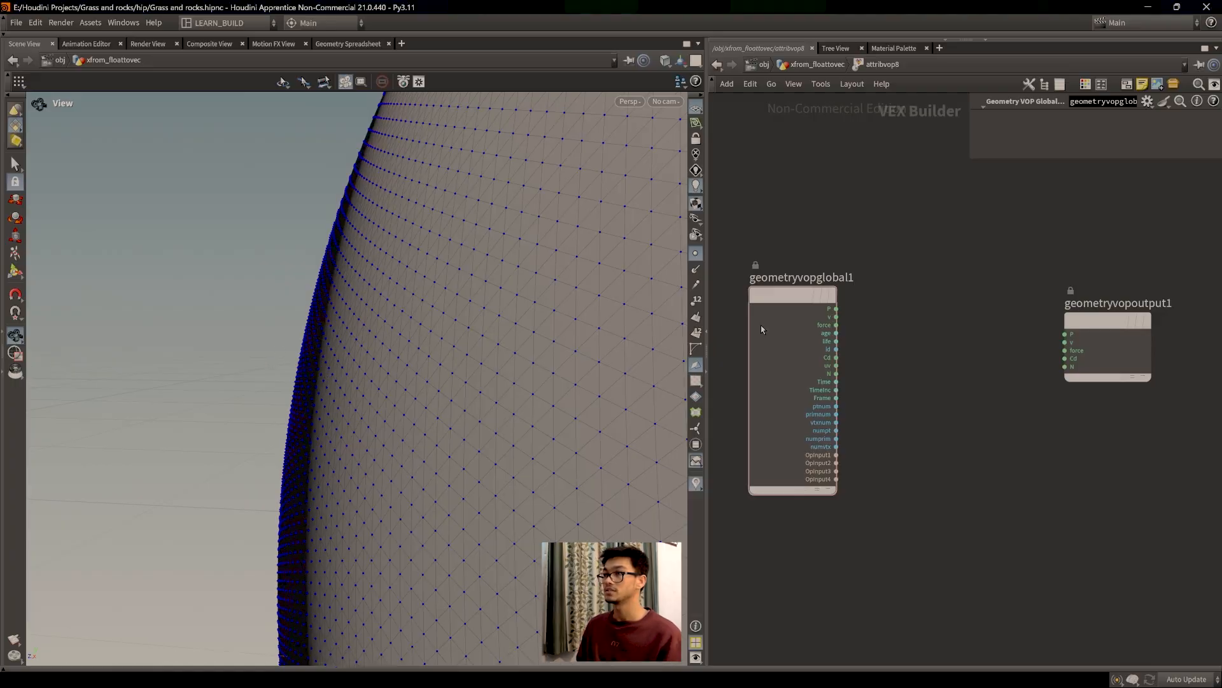
left_click(696, 253)
scroll(546, 379, "down", 2)
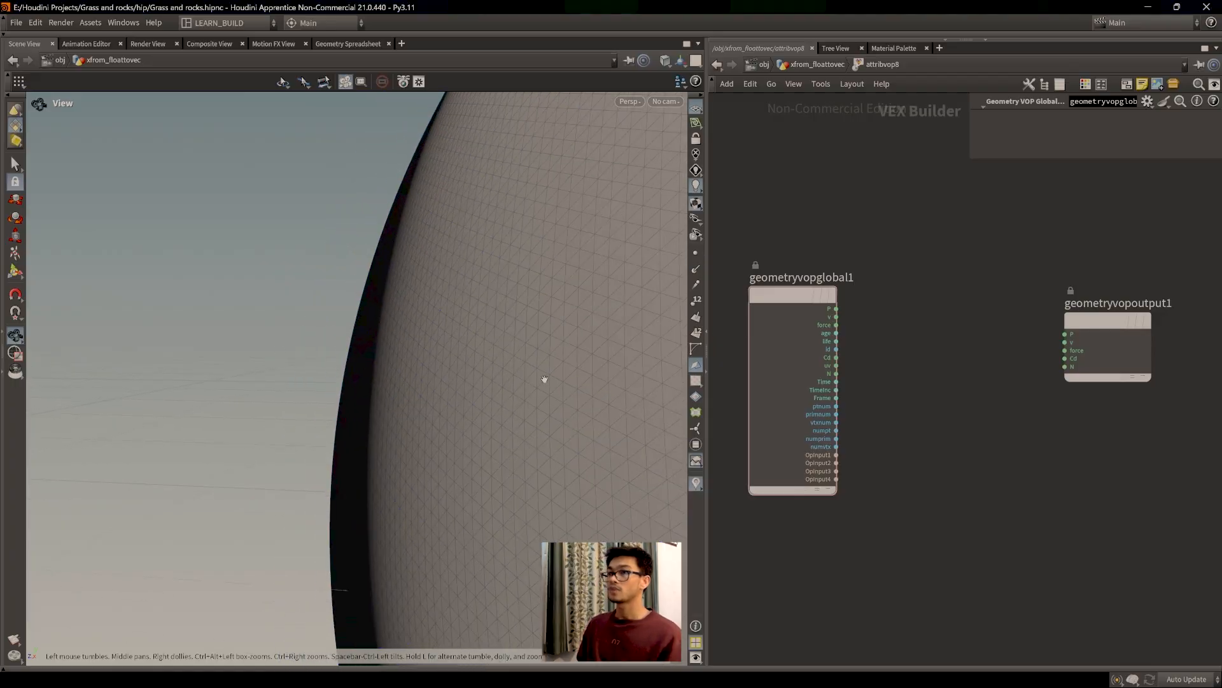
key("f")
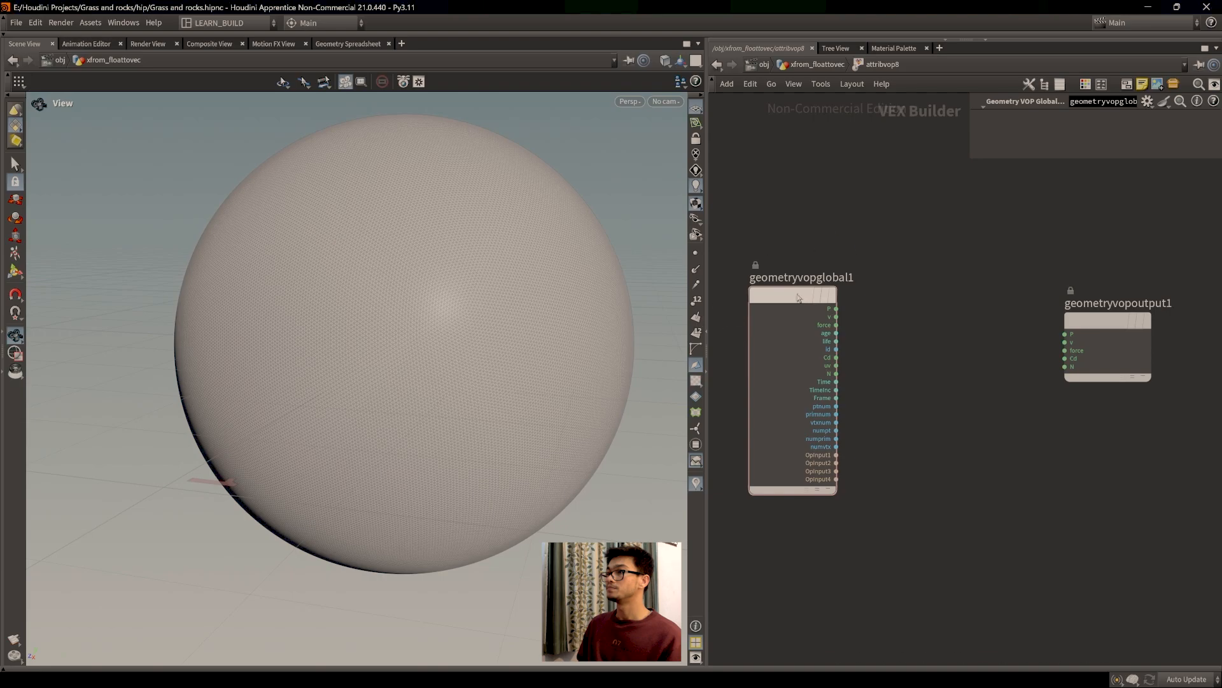
key("Tab")
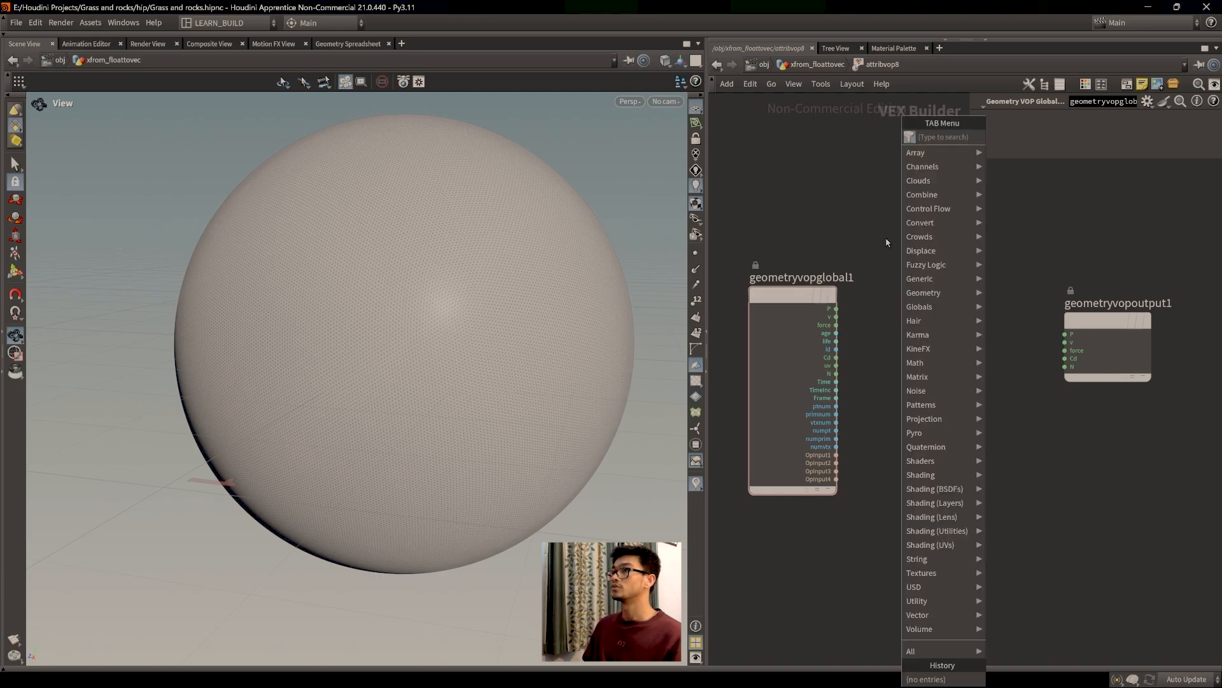
left_click(818, 64)
Step: Add a node from a 'transfrom' search beside sphere3, undoing the mistaken RBD Transform
left_click(855, 428)
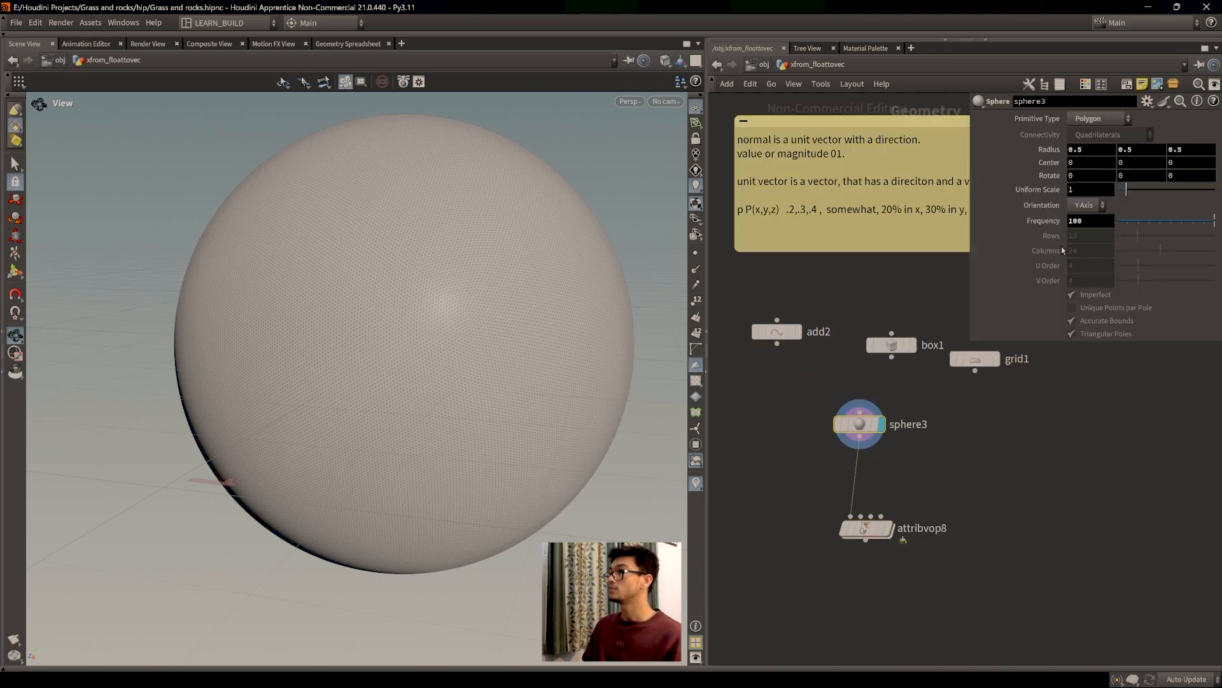
key("Tab")
type("t")
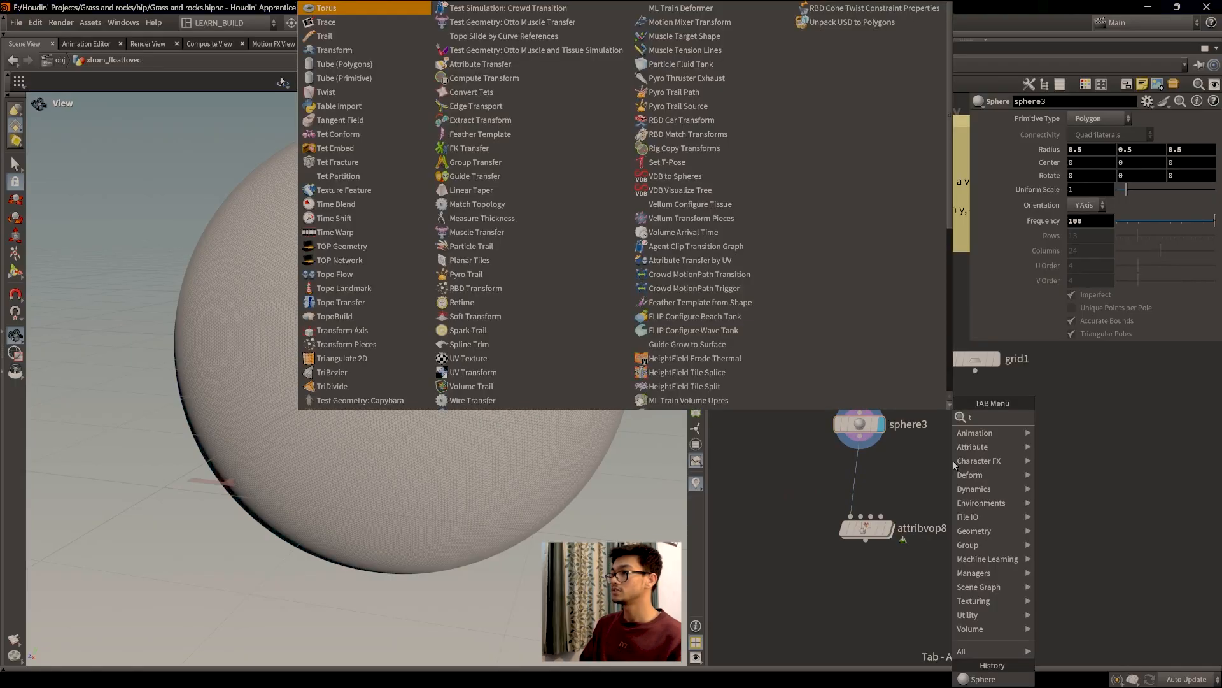
type("ransfrom")
key("Return")
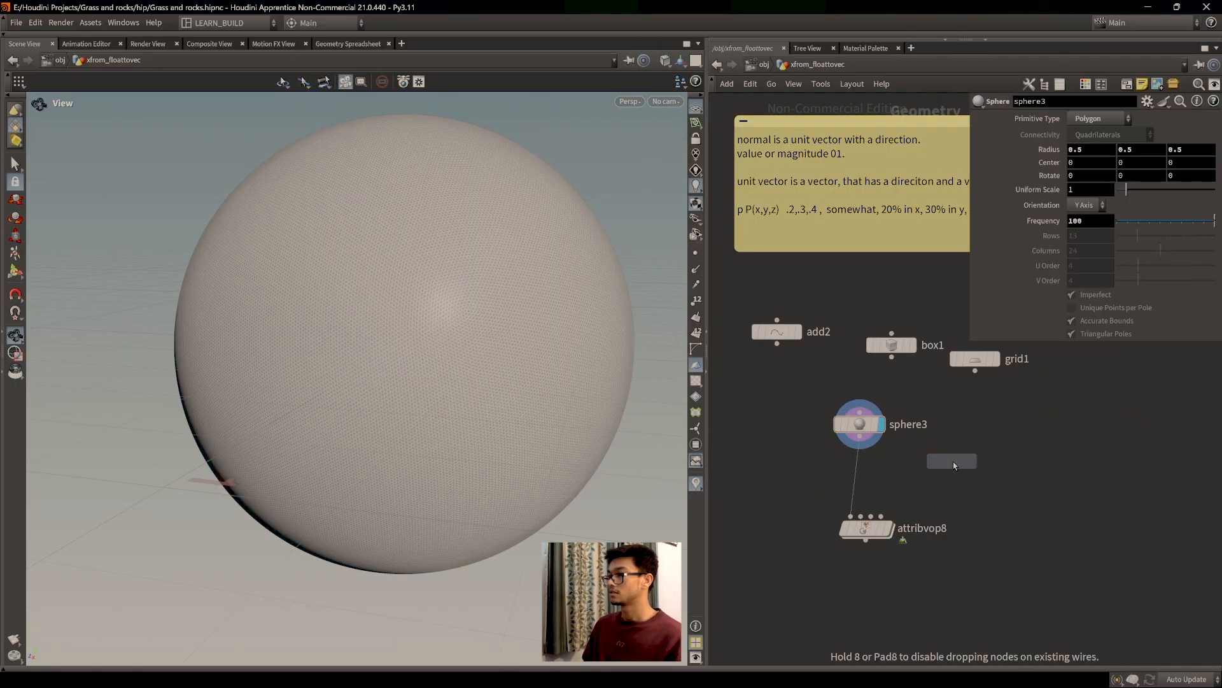
left_click(955, 465)
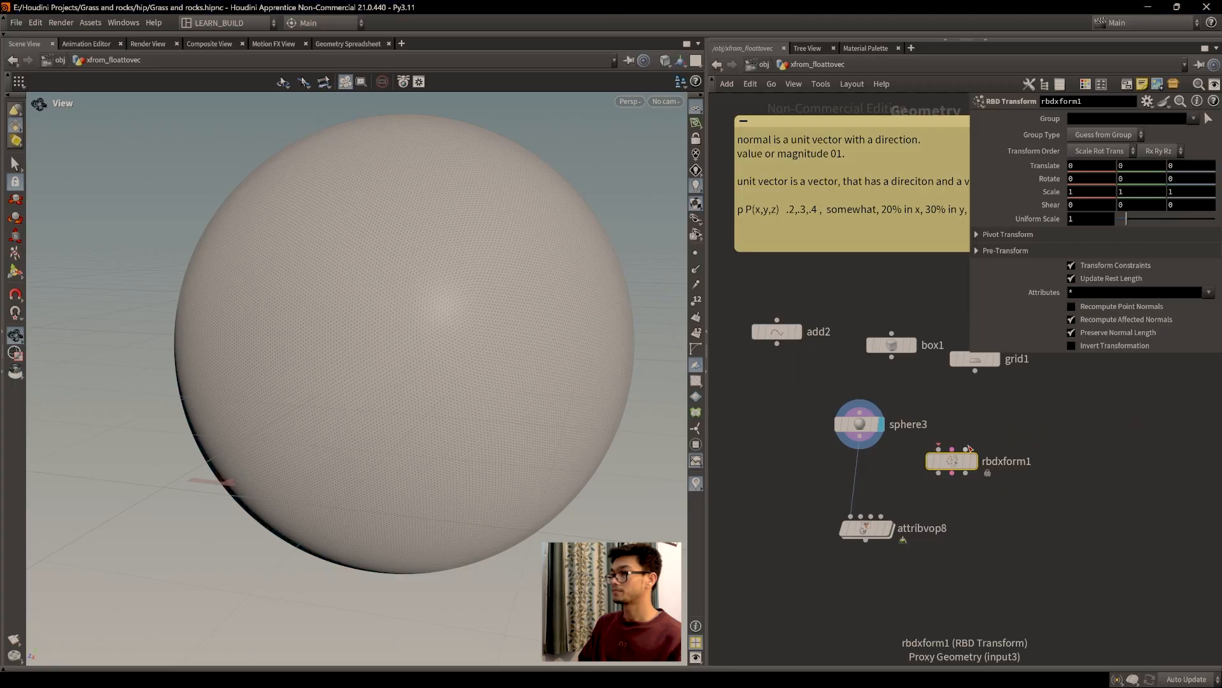
key("ctrl+z")
Step: Insert a Transform node, transform3, between sphere3 and attribvop8
key("Tab")
type("tranf")
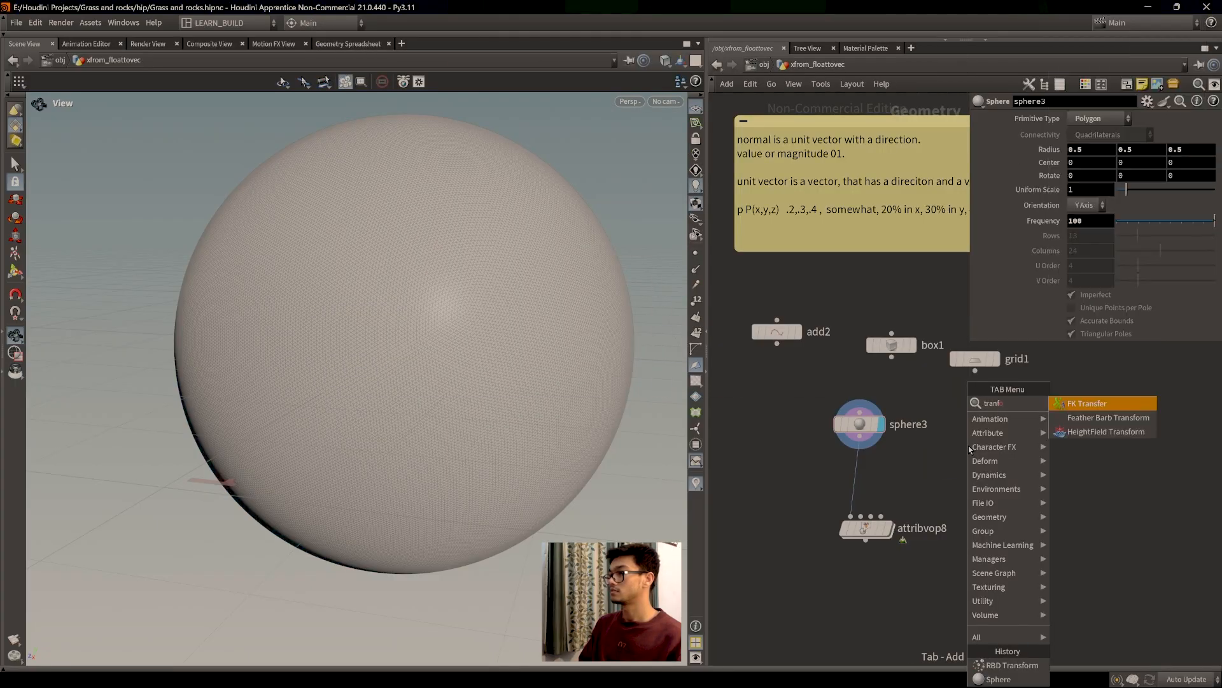
key("BackSpace")
type("sfr")
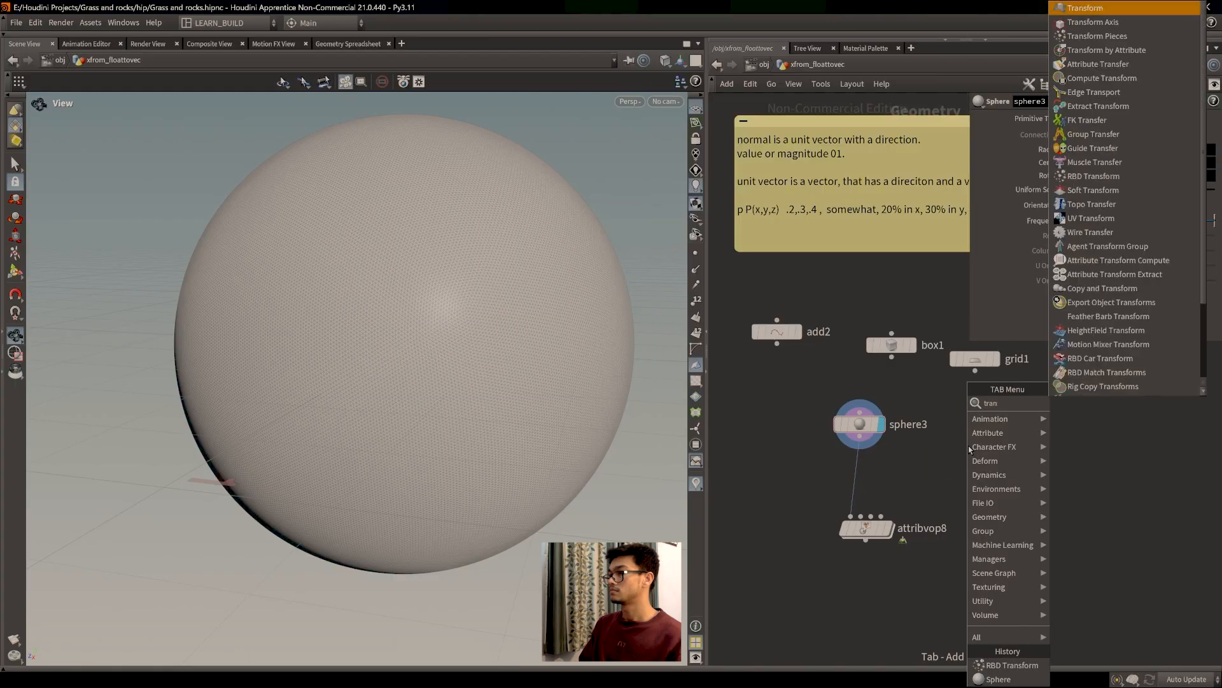
type("om")
key("BackSpace")
key("BackSpace")
key("BackSpace")
type("orm")
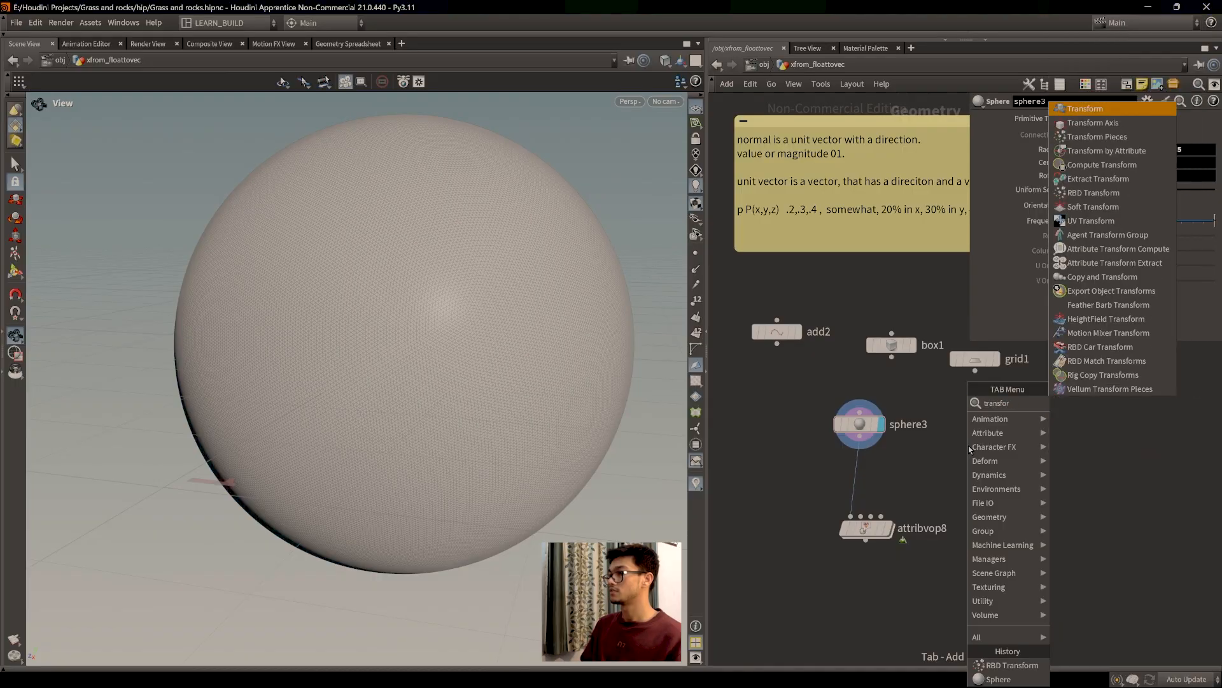
key("Return")
left_click(890, 452)
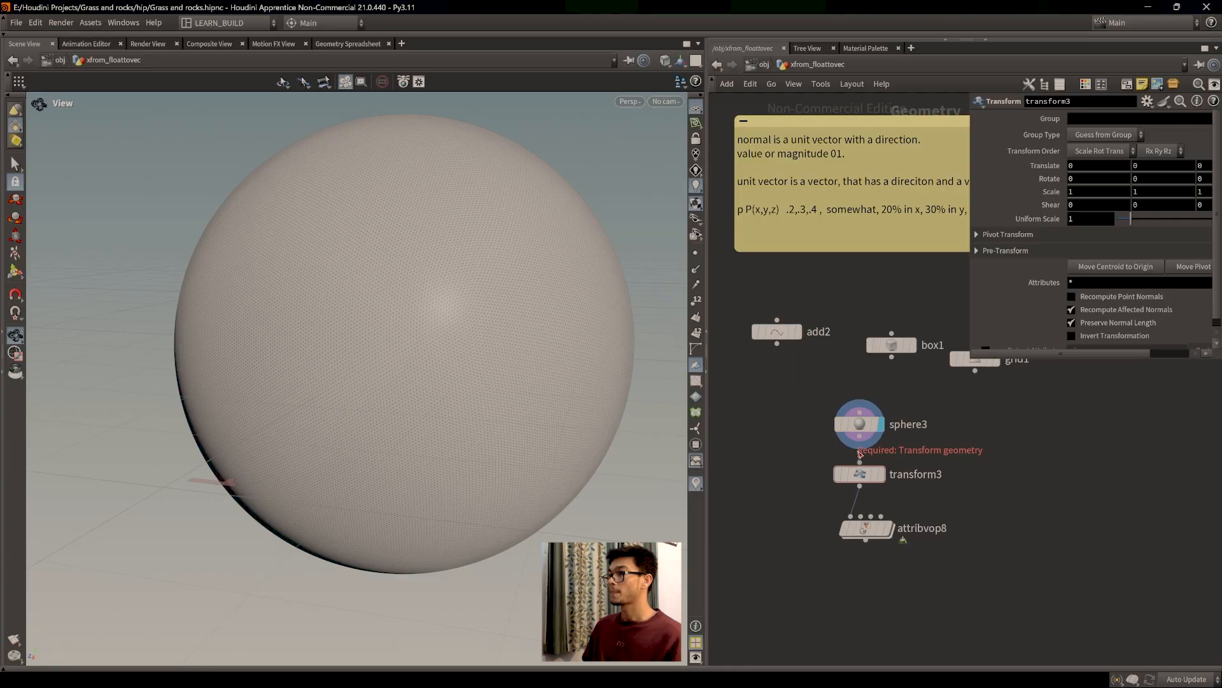
Step: Try a 1.6 scale on transform3 in the viewport, then delete transform3 and enter attribvop8
middle_click_drag(1045, 192, 1098, 194)
left_click(890, 455)
scroll(471, 370, "down", 9)
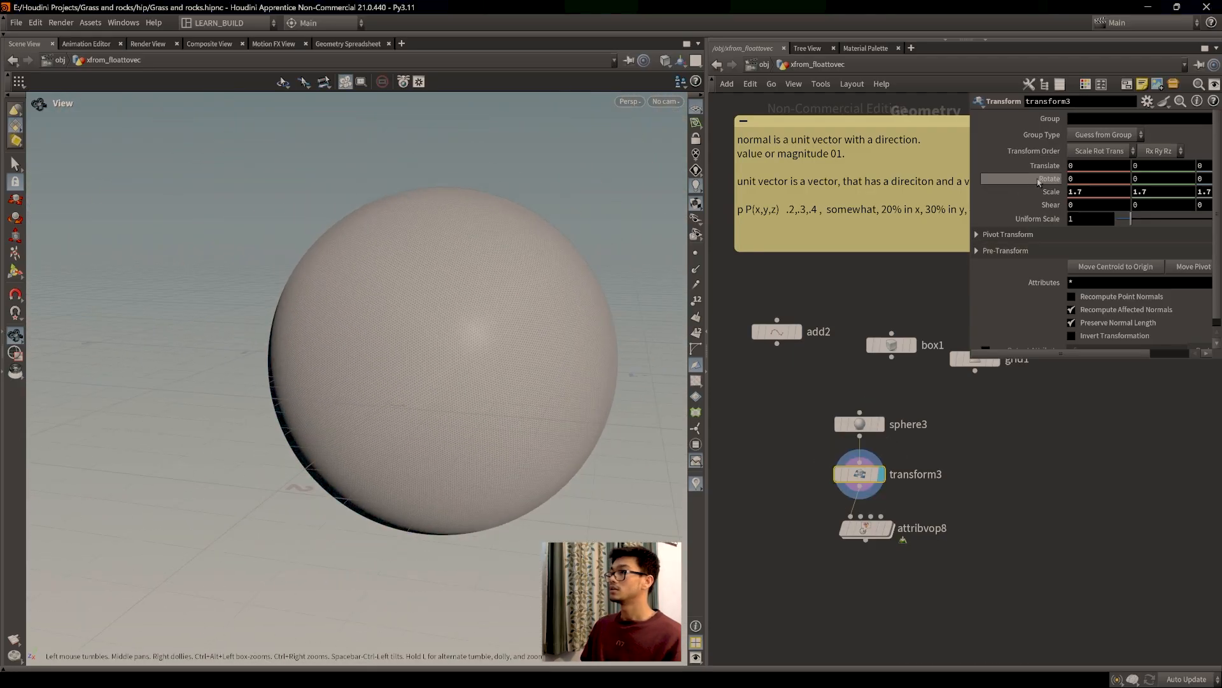
middle_click_drag(1044, 191, 1069, 193)
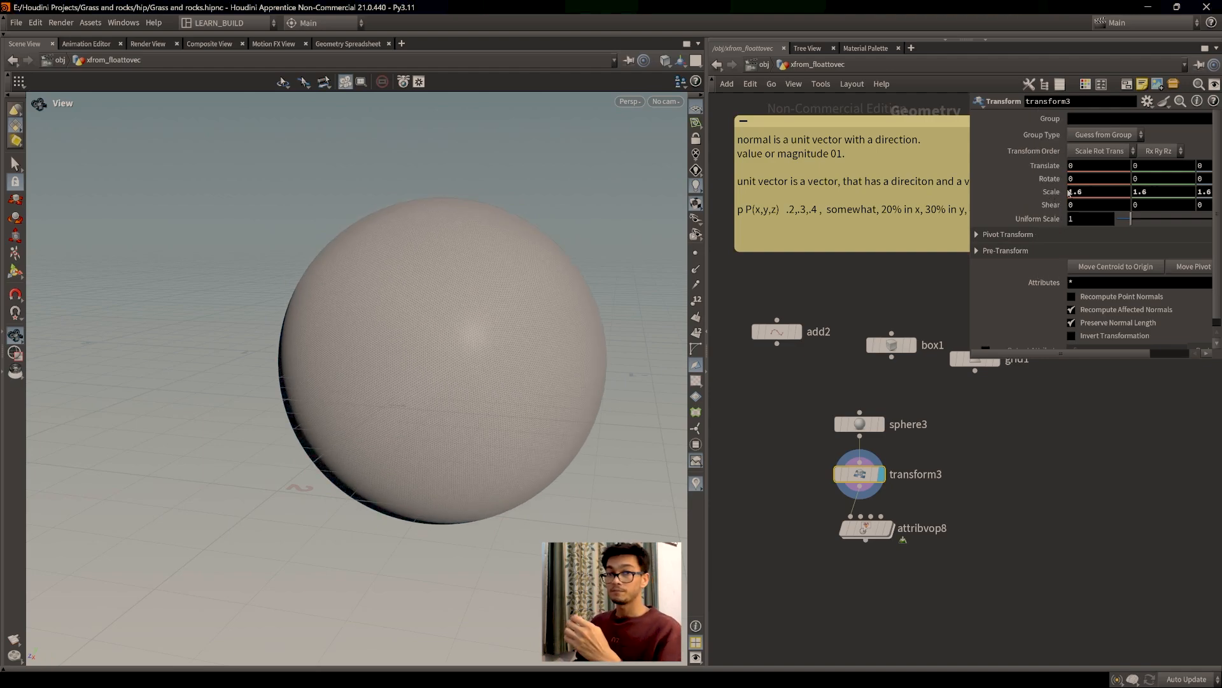
scroll(464, 389, "up", 3)
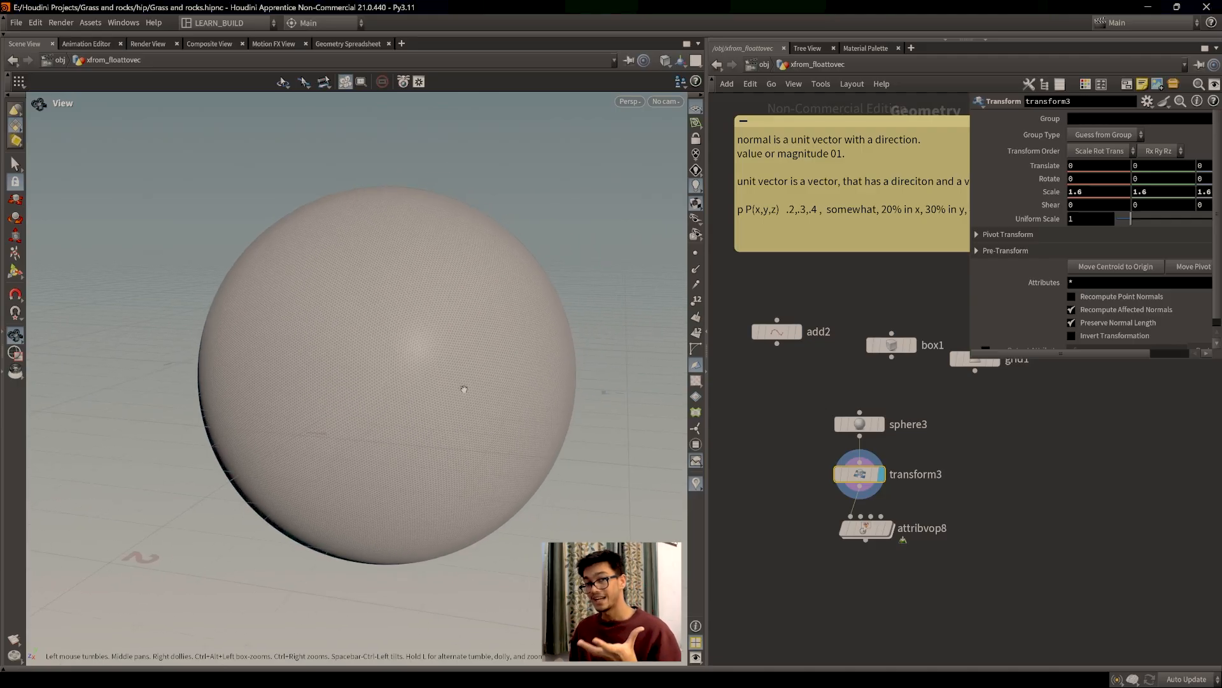
scroll(464, 389, "up", 5)
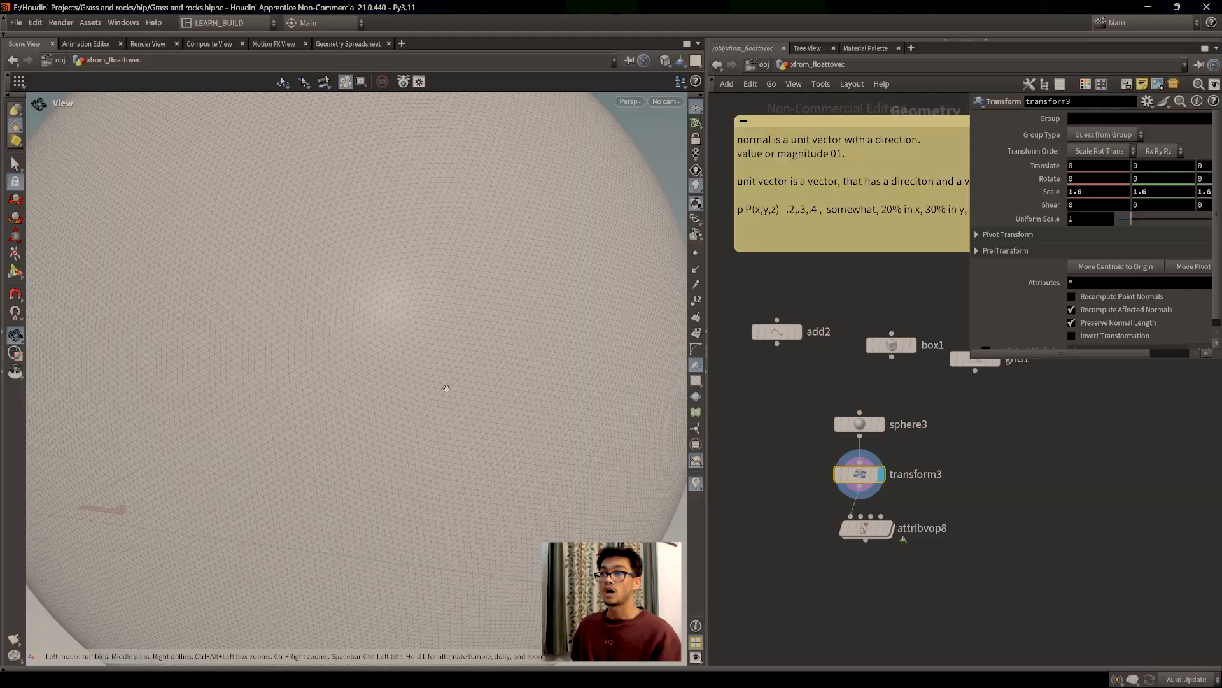
scroll(453, 403, "down", 8)
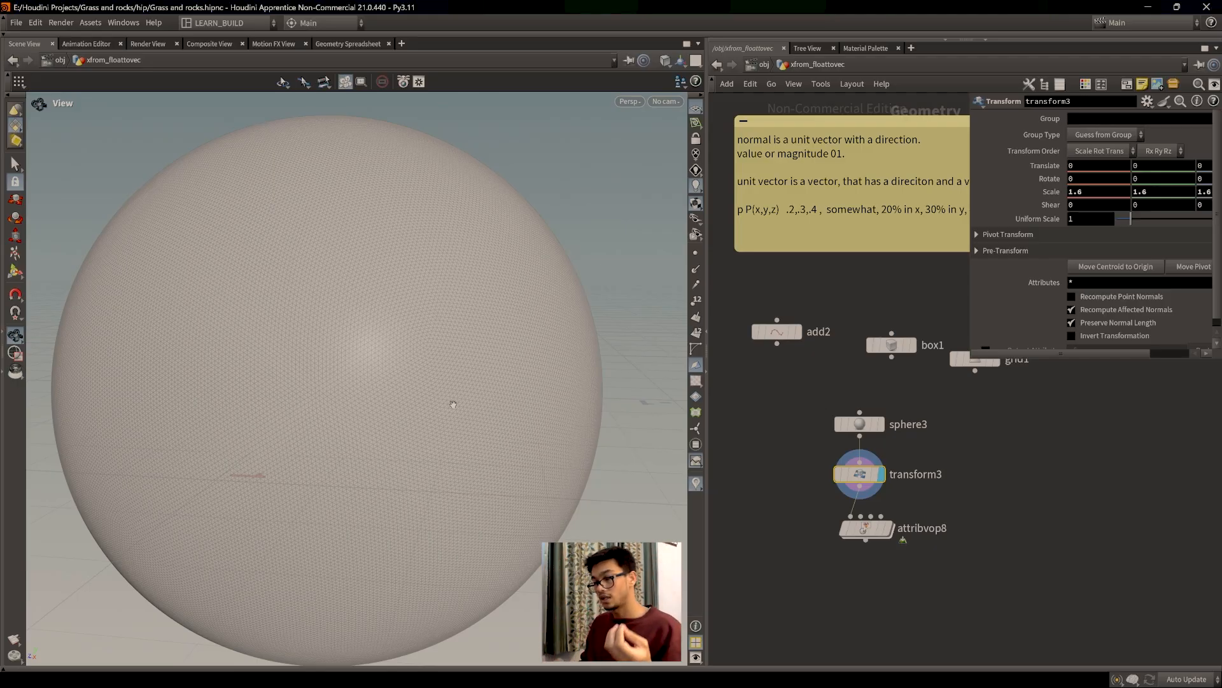
scroll(417, 384, "down", 4)
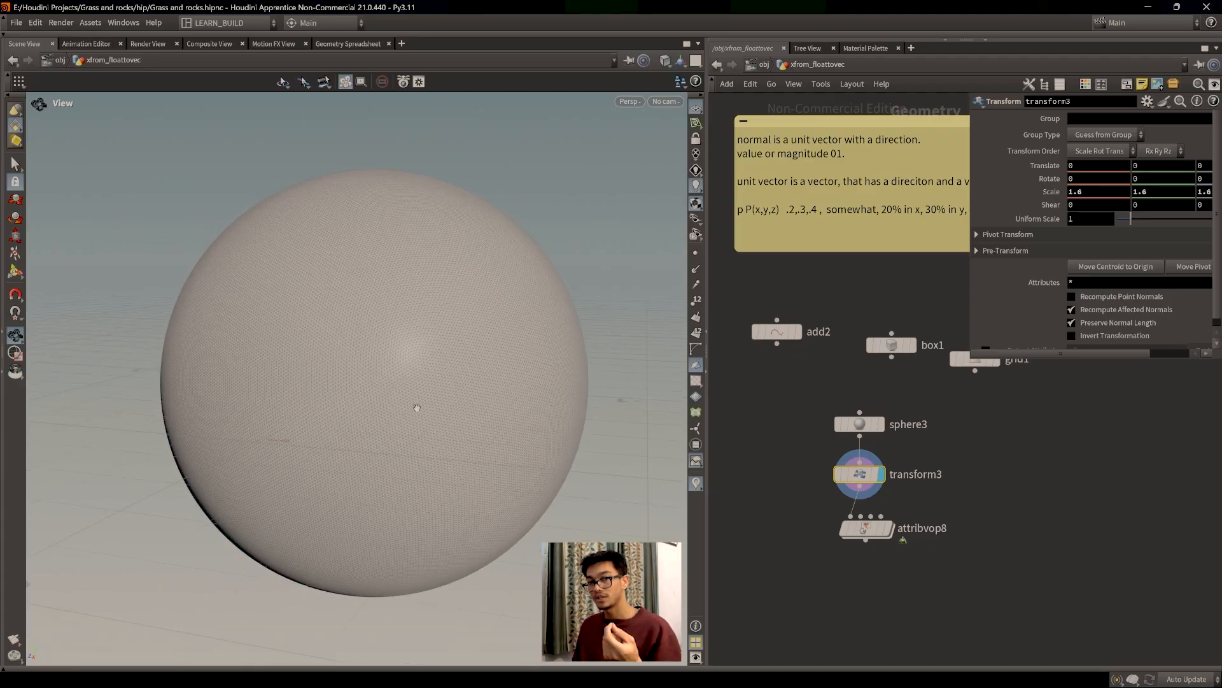
scroll(465, 393, "down", 1)
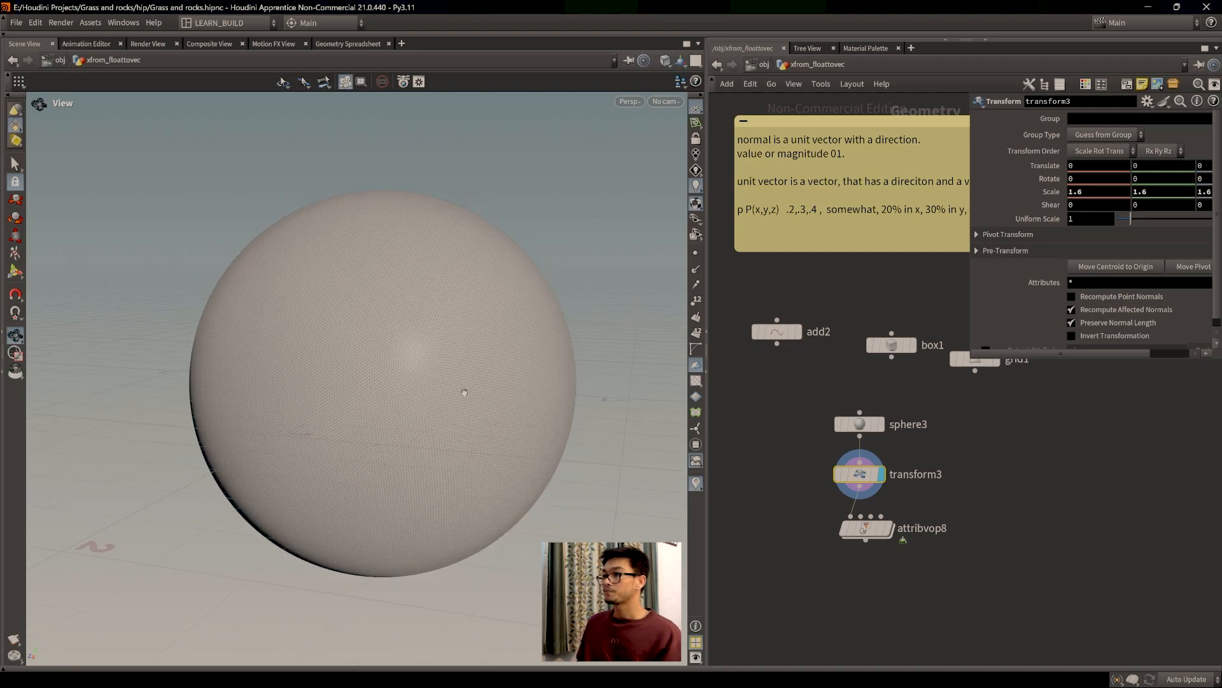
scroll(928, 503, "up", 2)
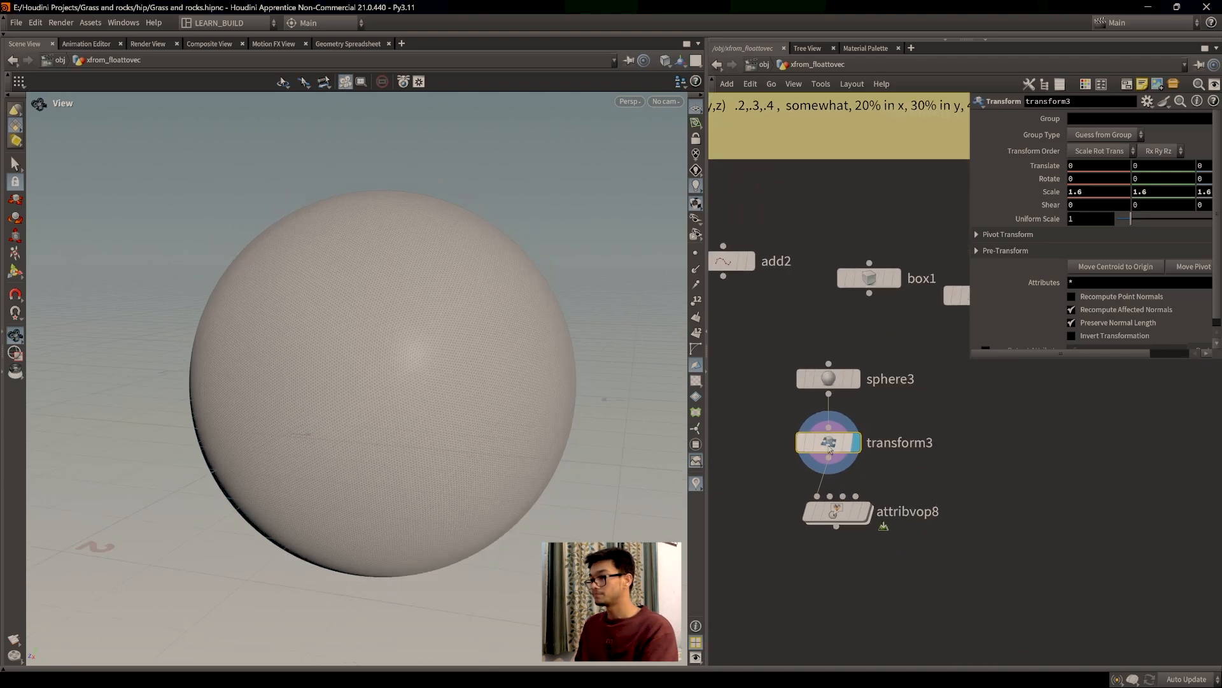
key("Delete")
double_click(843, 506)
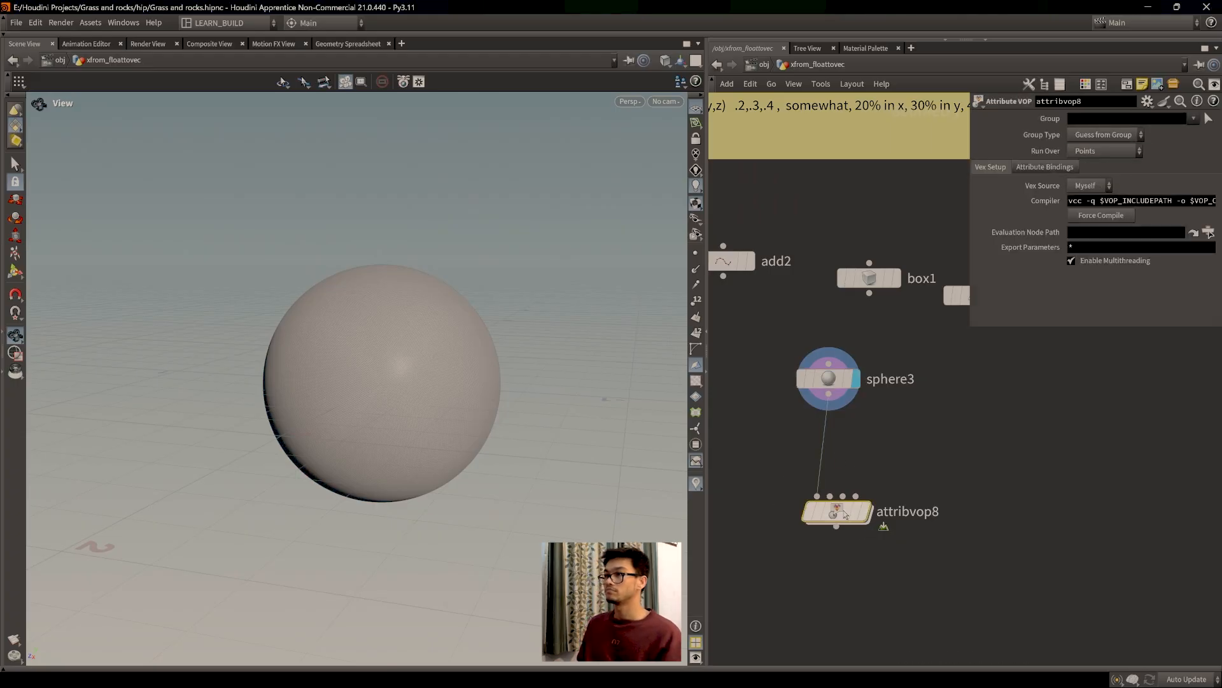
Step: Frame geometryvopglobal1 and geometryvopoutput1 in the VOP network and orbit around the sphere
mouse_move(980, 449)
middle_mouse_down()
mouse_move(1004, 452)
mouse_move(978, 440)
middle_mouse_up()
scroll(414, 363, "up", 6)
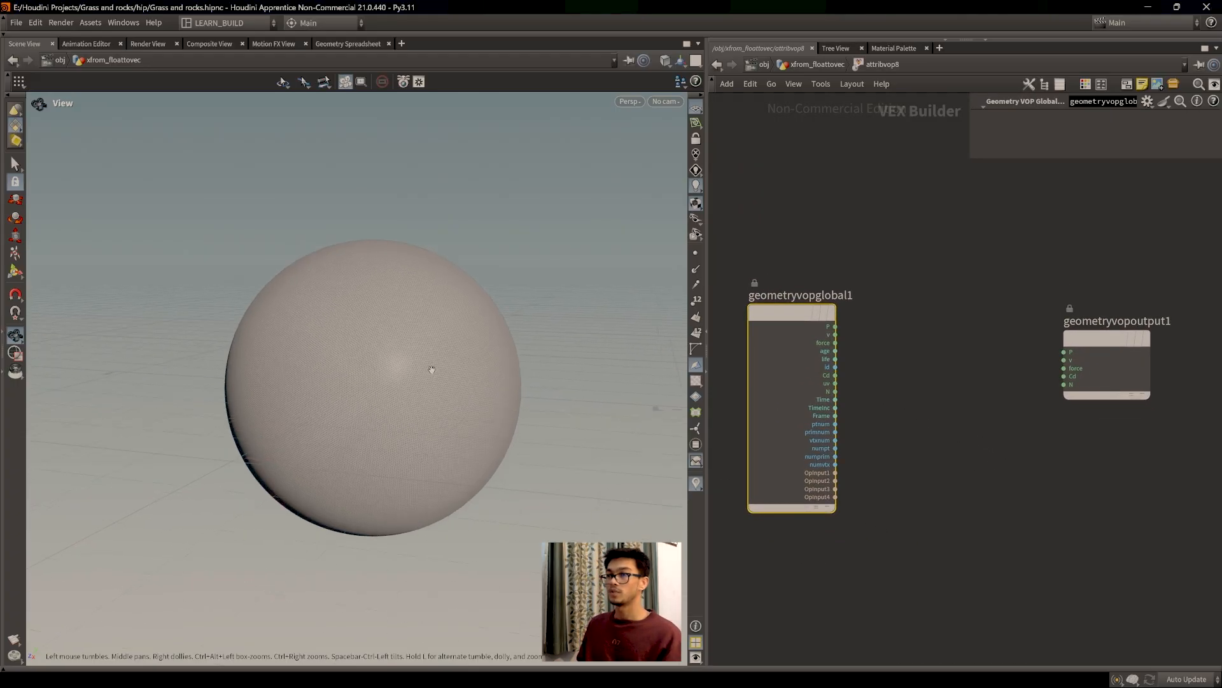
left_click_drag(446, 373, 362, 331)
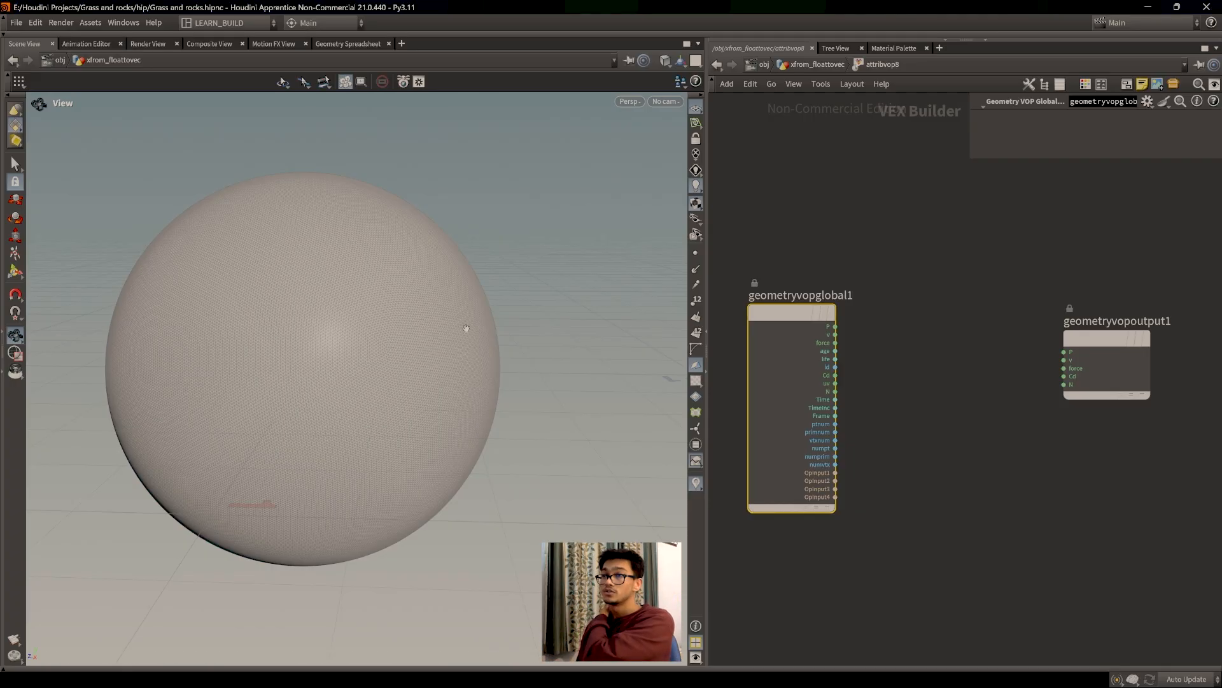
left_click(872, 348)
scroll(872, 348, "up", 2)
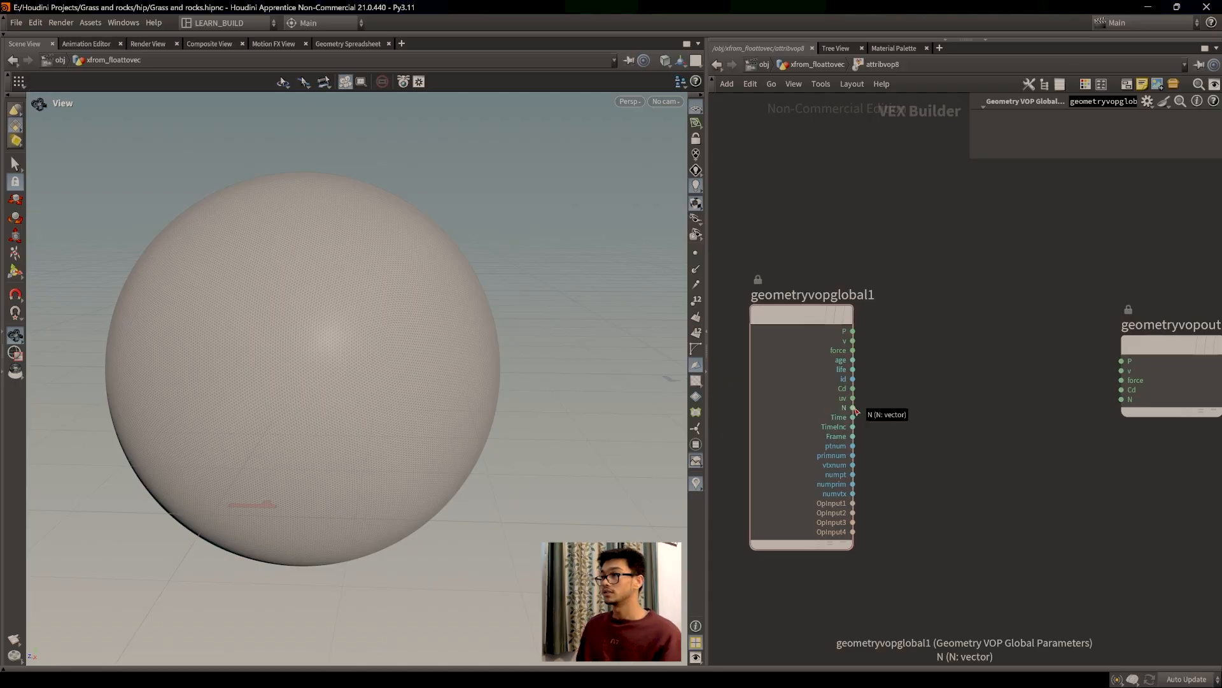
Step: Add an Add node, add1, to the VEX network and position it
key("Tab")
type("add")
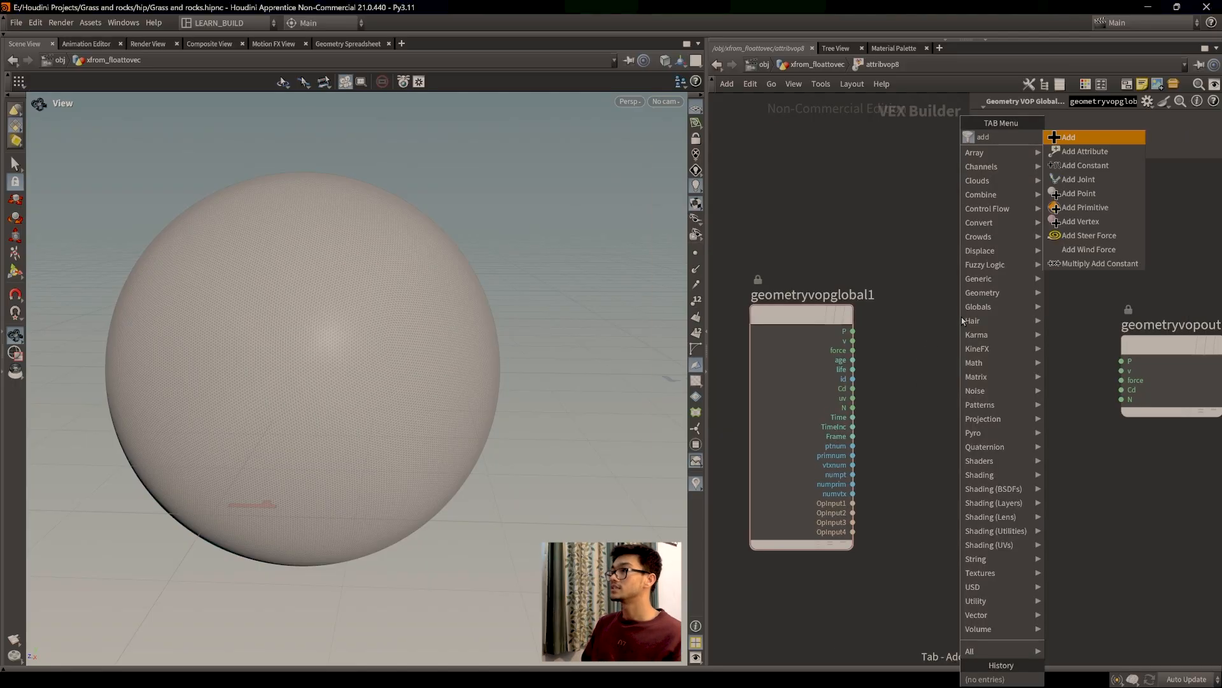
key("Return")
left_click(963, 321)
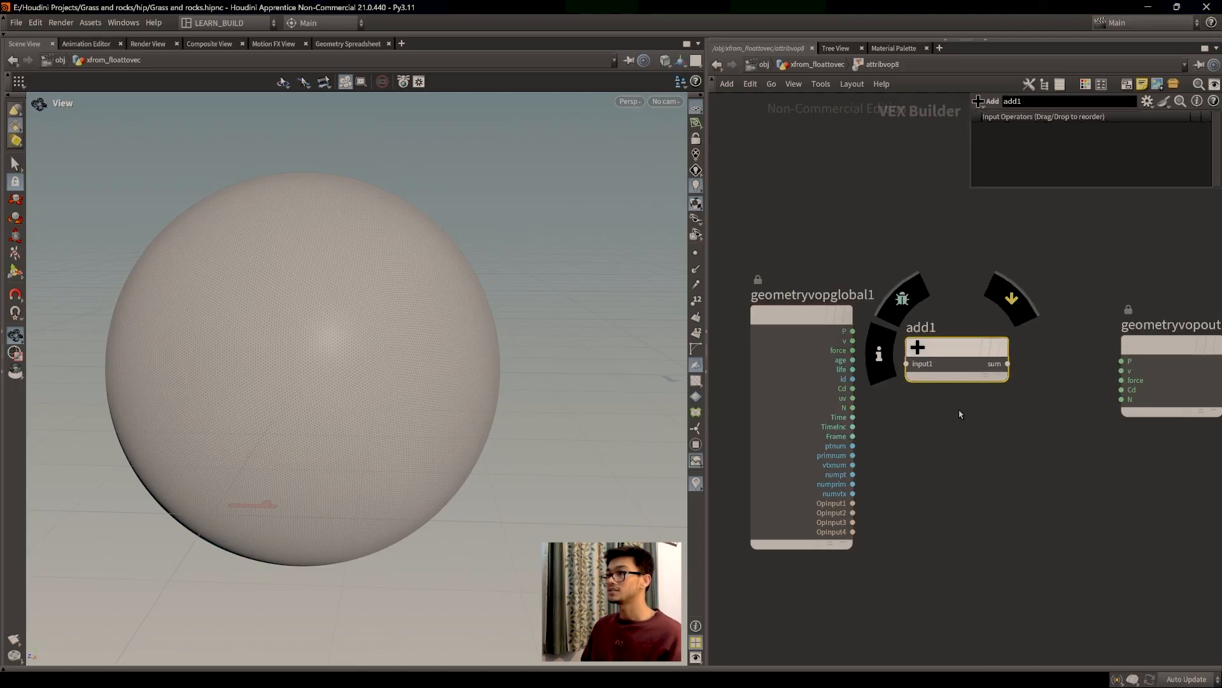
left_click_drag(985, 354, 987, 350)
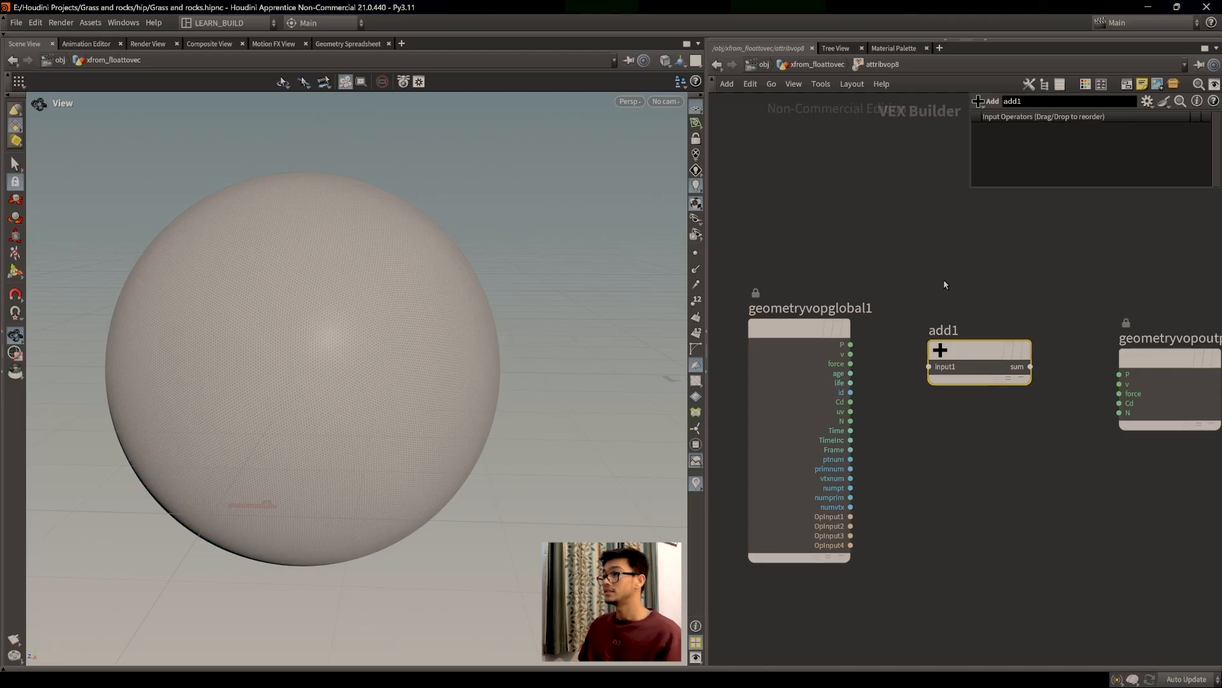
left_click_drag(964, 355, 968, 355)
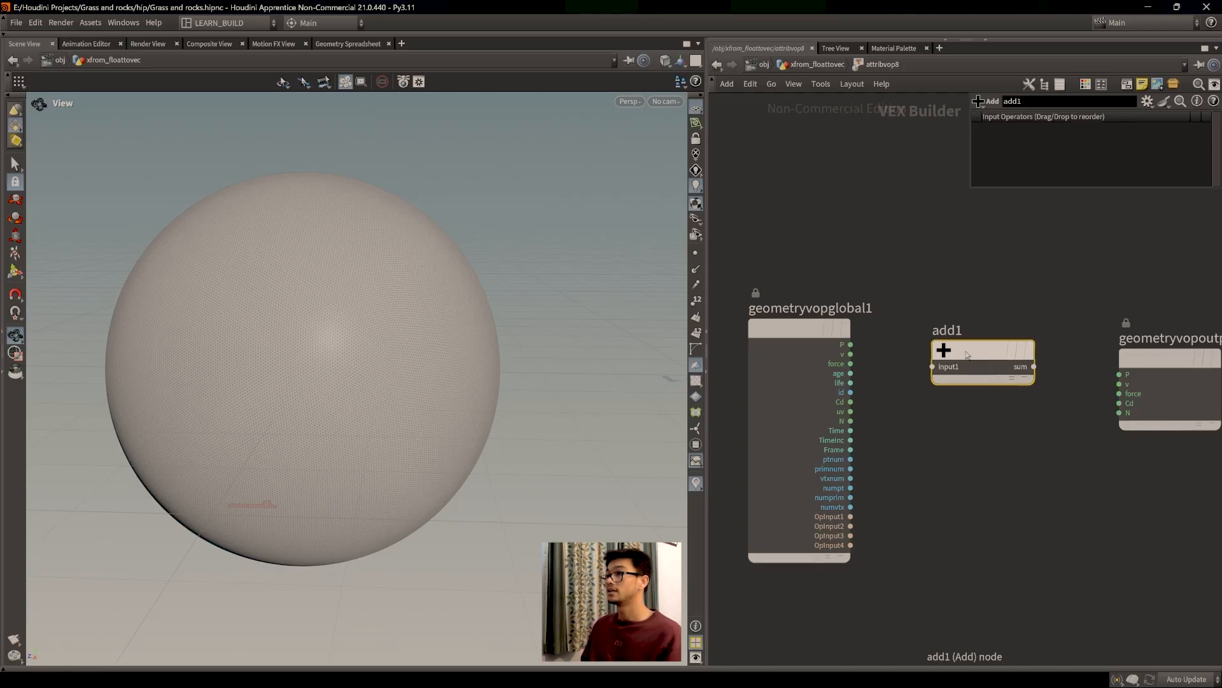
middle_click_drag(1026, 441, 1018, 426)
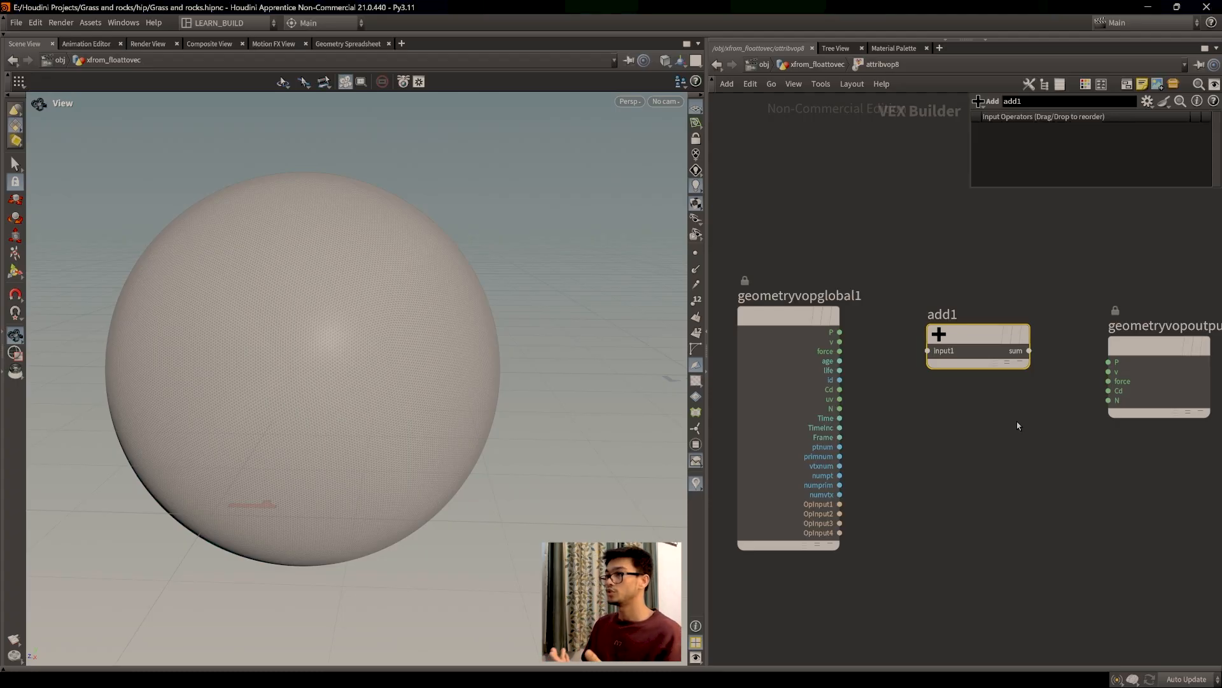
scroll(987, 433, "down", 3)
middle_click_drag(983, 436, 907, 408)
scroll(942, 401, "up", 2)
Step: Wire geometryvopglobal1's P into add1's first input and check the P values in the spreadsheet
left_click_drag(817, 349, 947, 394)
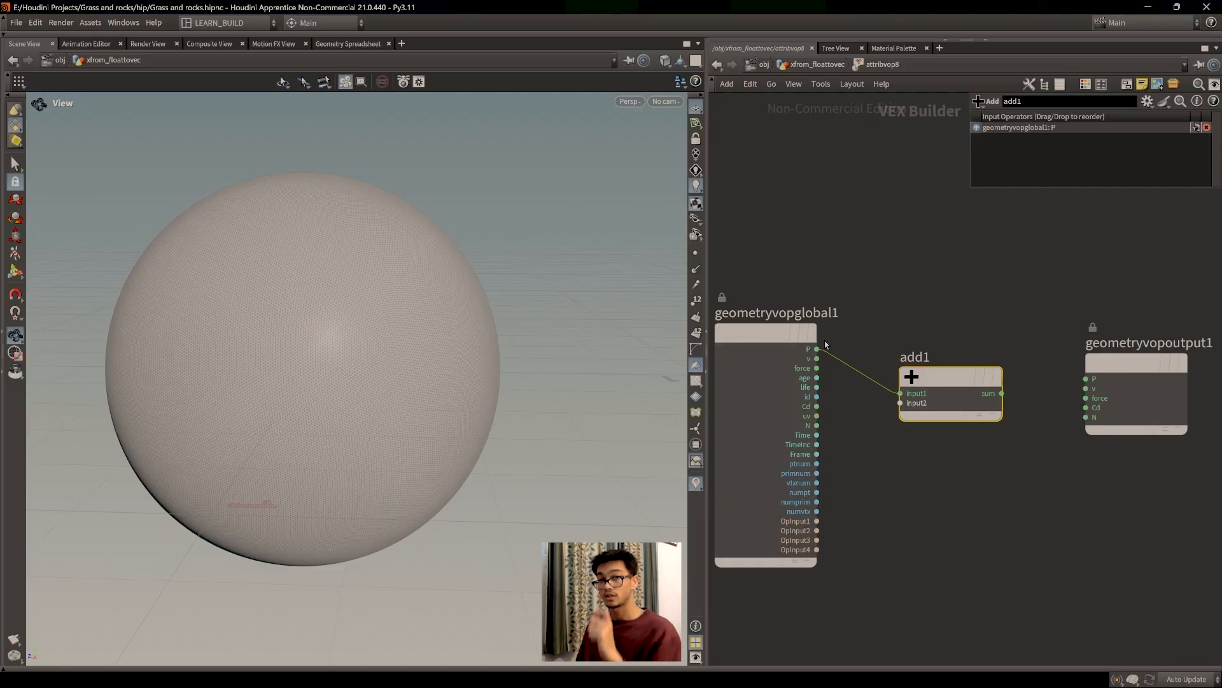
left_click(349, 44)
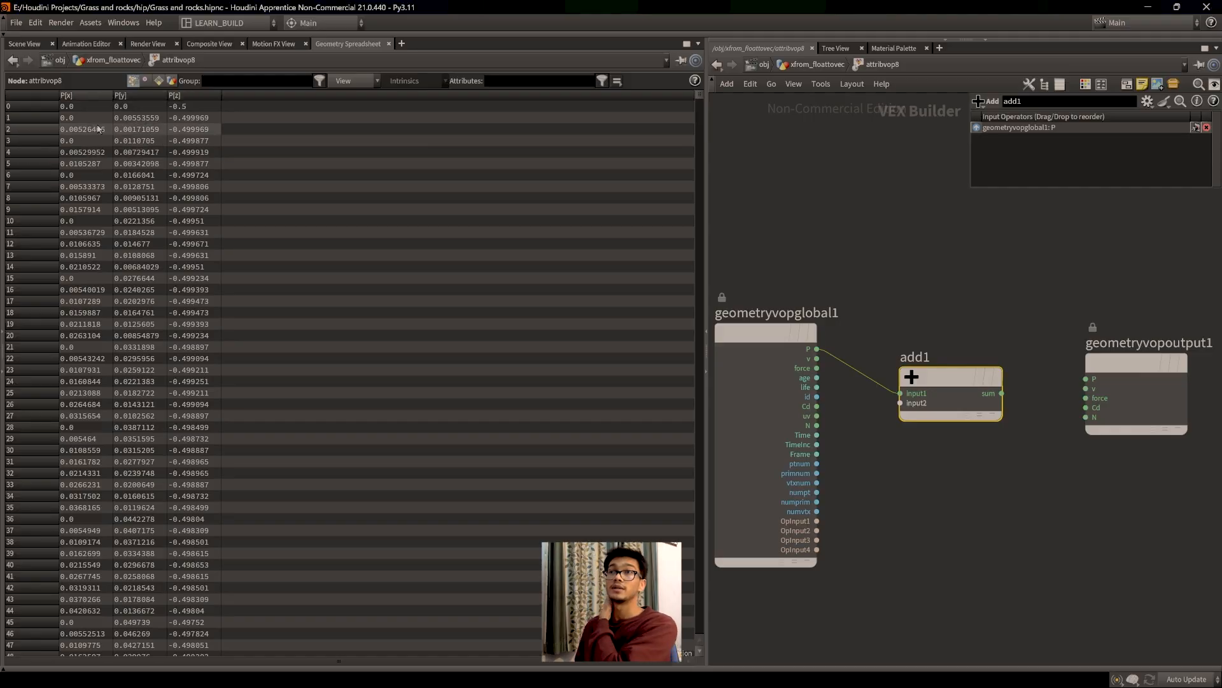
left_click(24, 43)
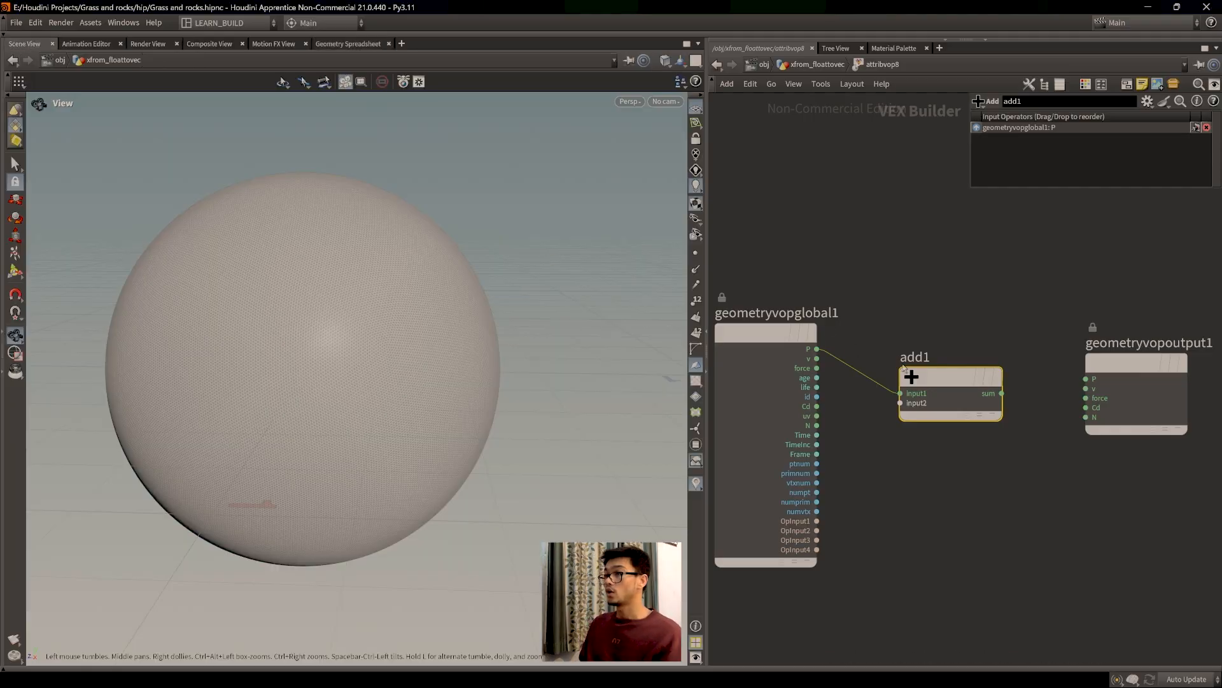
Step: Reposition add1 and connect its sum output to geometryvopoutput1's P input
left_click_drag(944, 378, 944, 365)
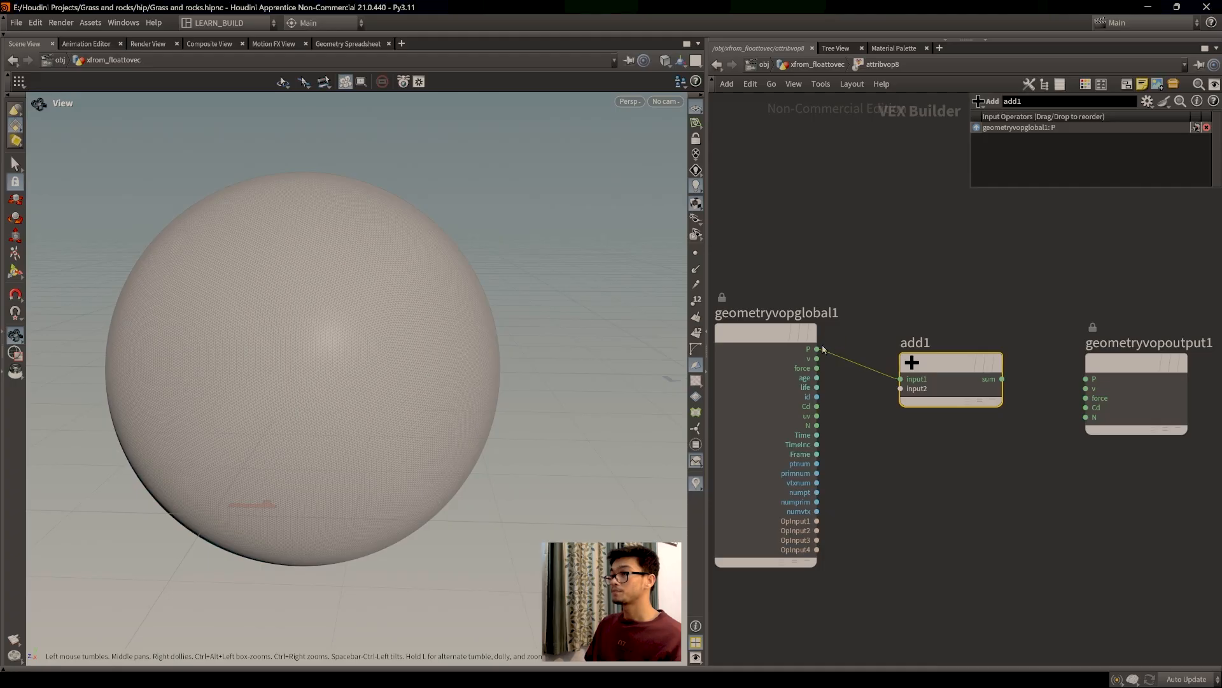
left_click_drag(967, 360, 1090, 381)
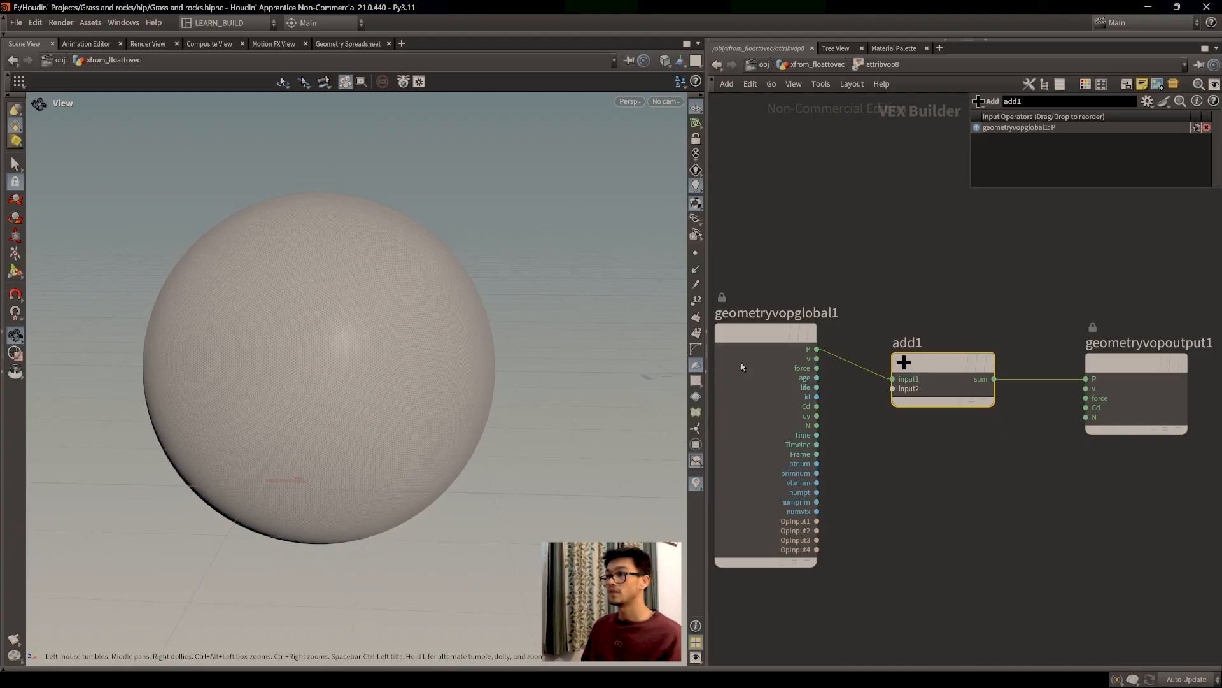
left_click_drag(943, 392, 957, 422)
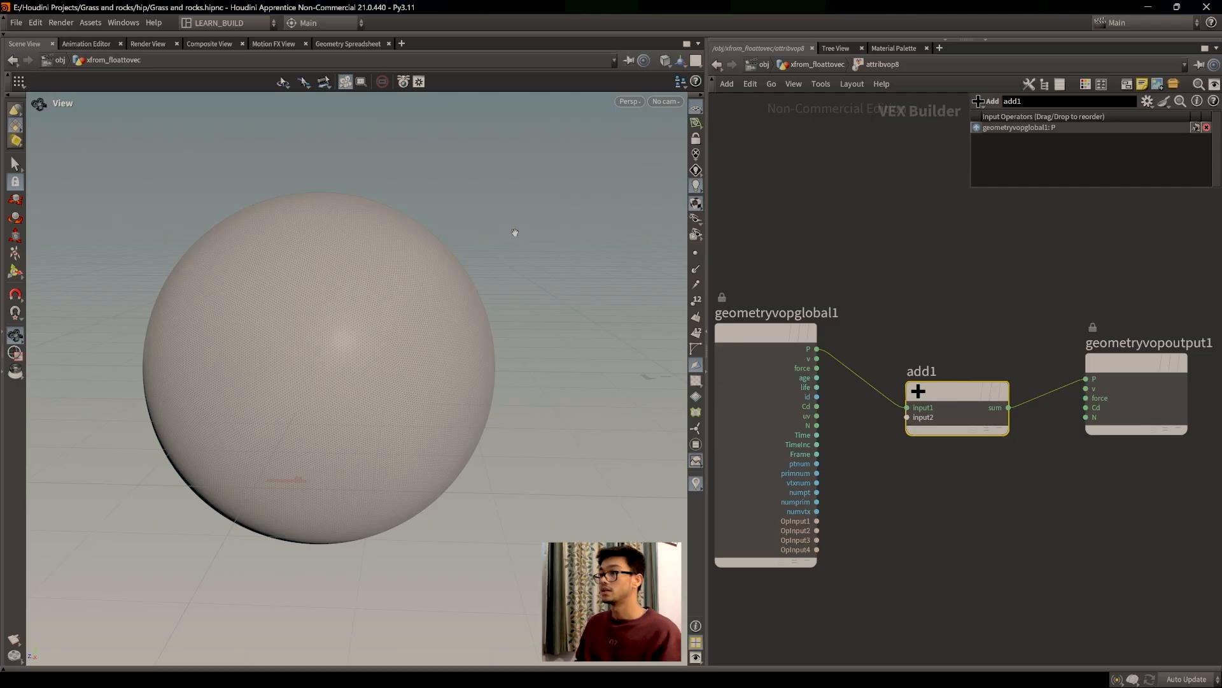
Step: Add a Constant node, const1, below add1 and make room among the VOP nodes
left_click_drag(956, 414, 980, 372)
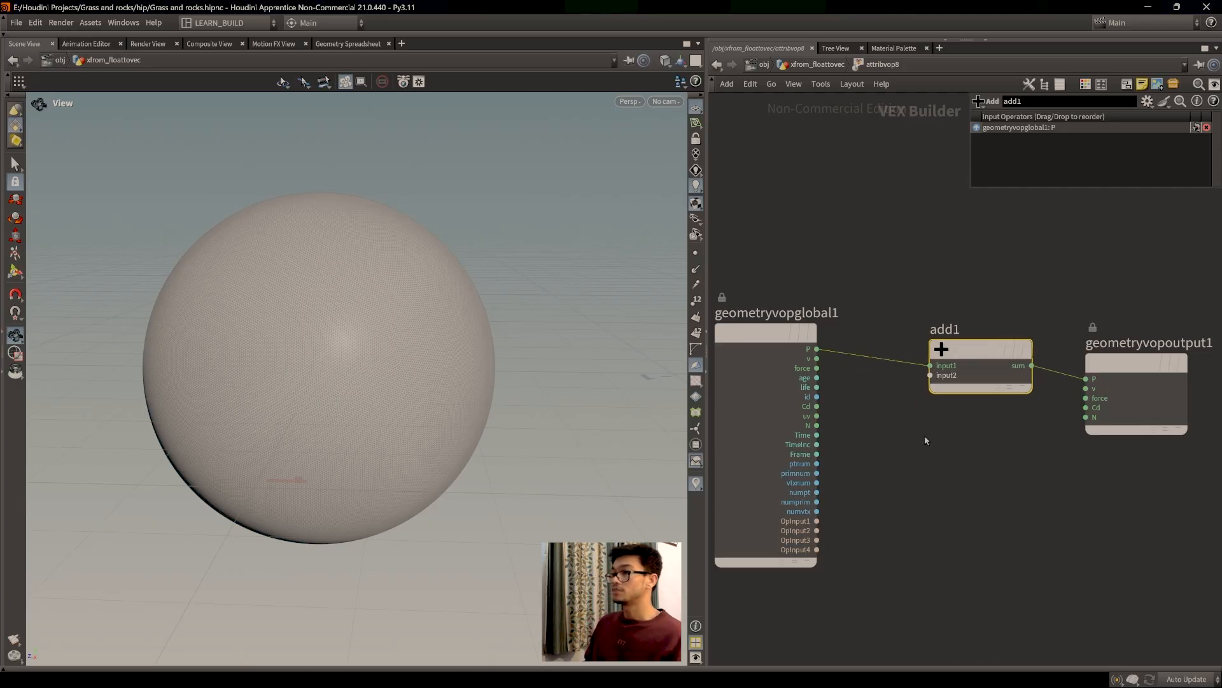
key("Tab")
type("a")
key("BackSpace")
type("cons")
key("Return")
left_click(899, 447)
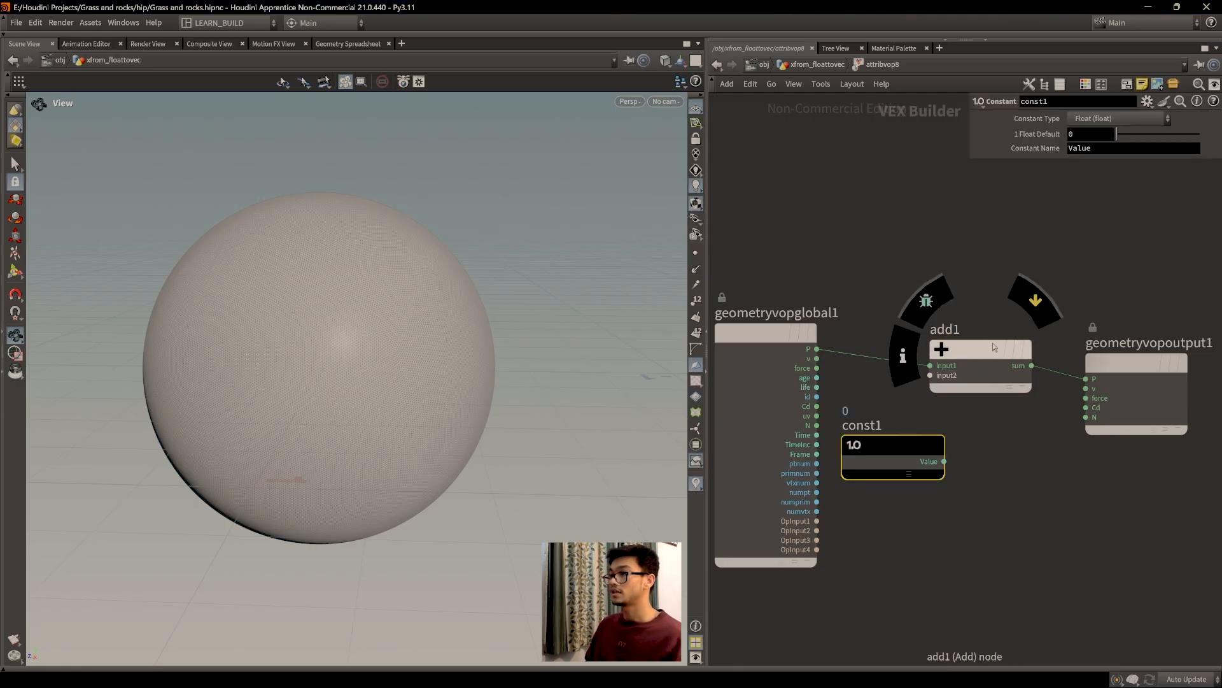
left_click_drag(1128, 363, 1165, 348)
left_click_drag(971, 365, 982, 364)
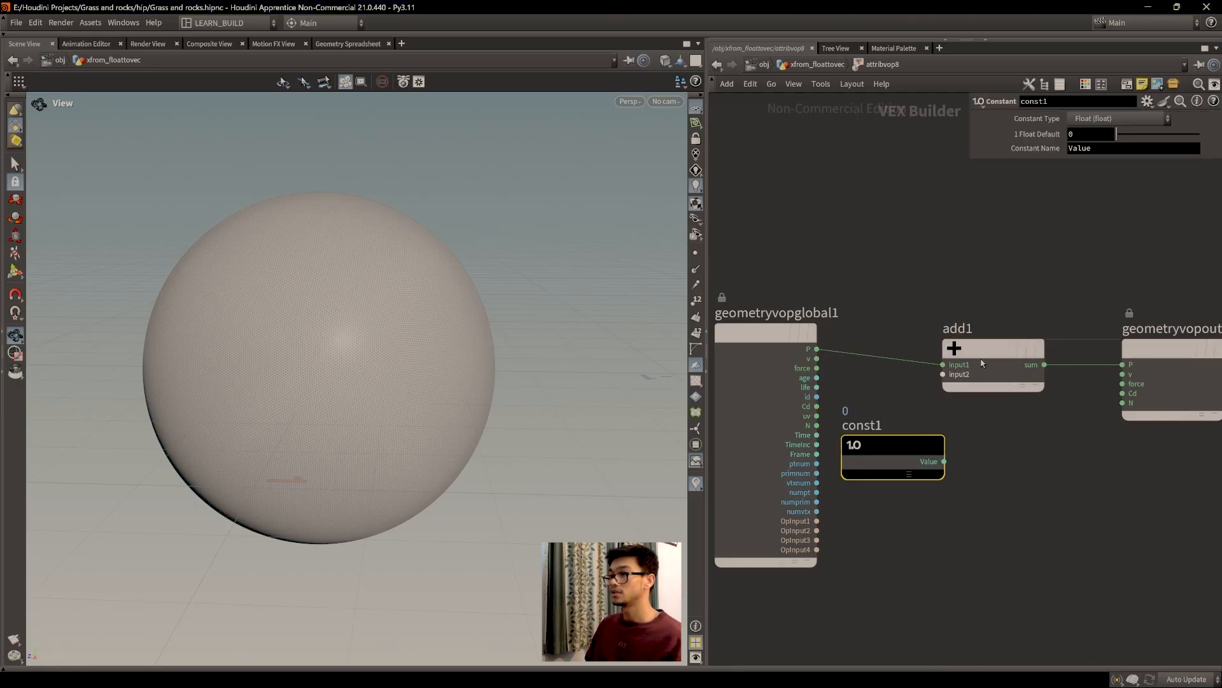
mouse_move(893, 453)
left_mouse_down()
mouse_move(947, 414)
mouse_move(944, 374)
left_mouse_up()
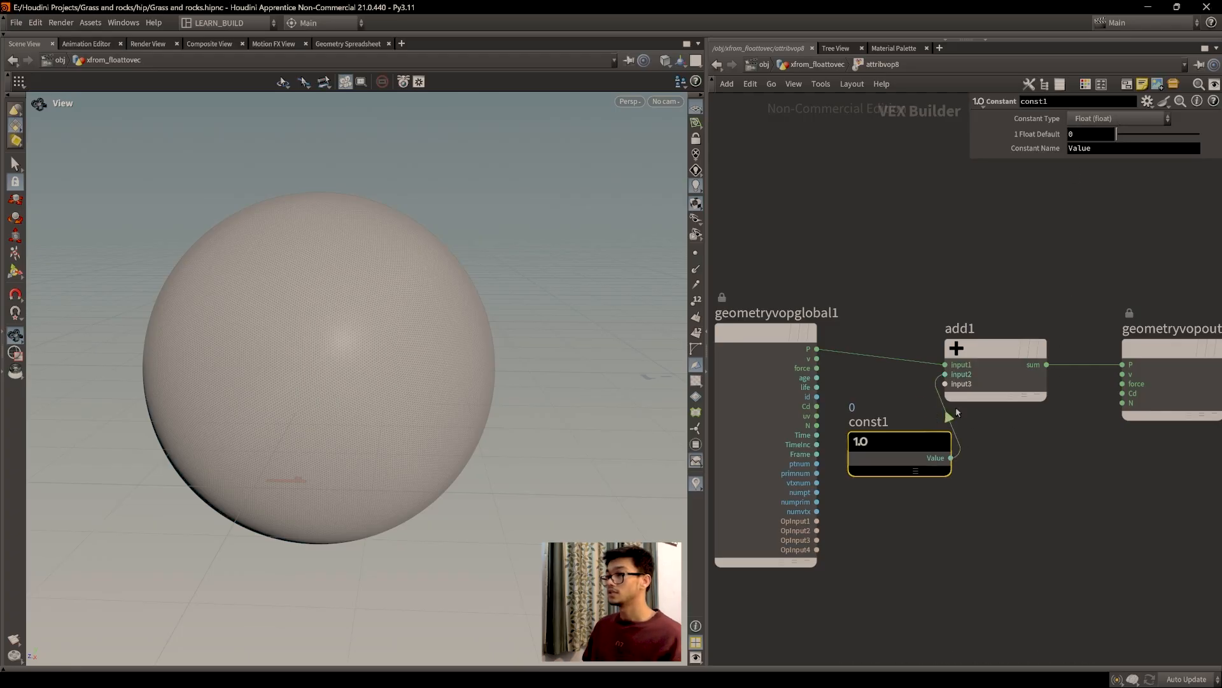
Step: Wire const1's Value into add1's second input and test raised and lowered values on the displayed sphere
left_click_drag(915, 444, 908, 445)
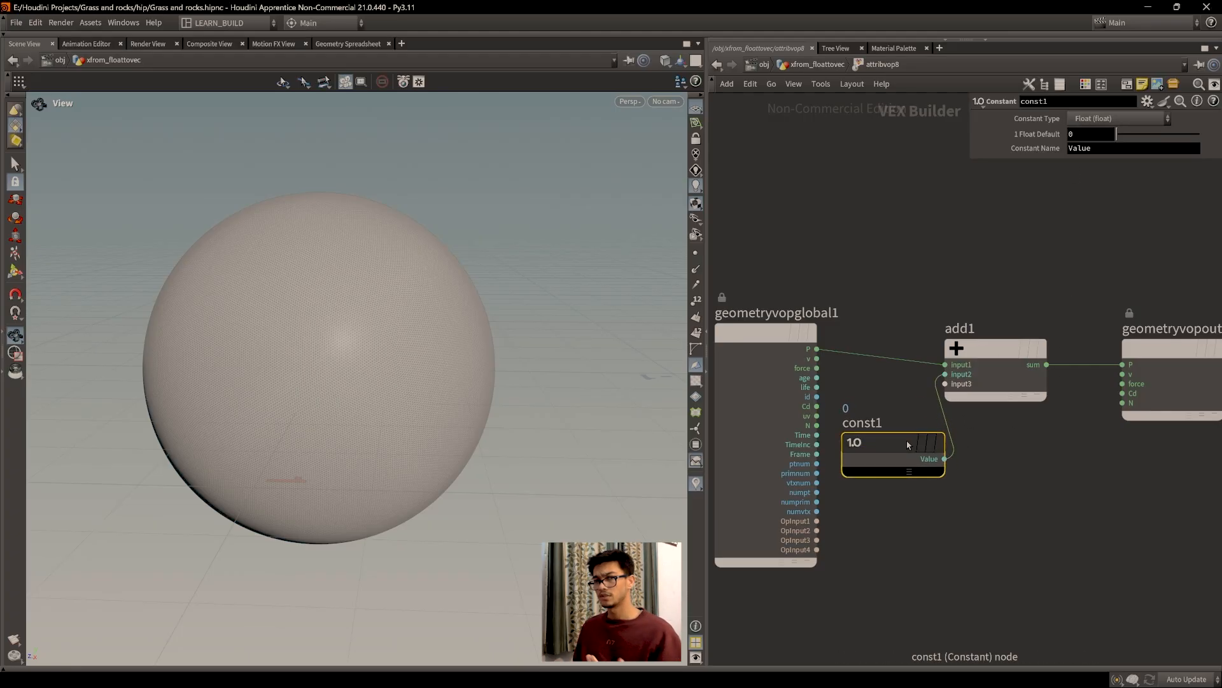
left_click_drag(997, 352, 1005, 351)
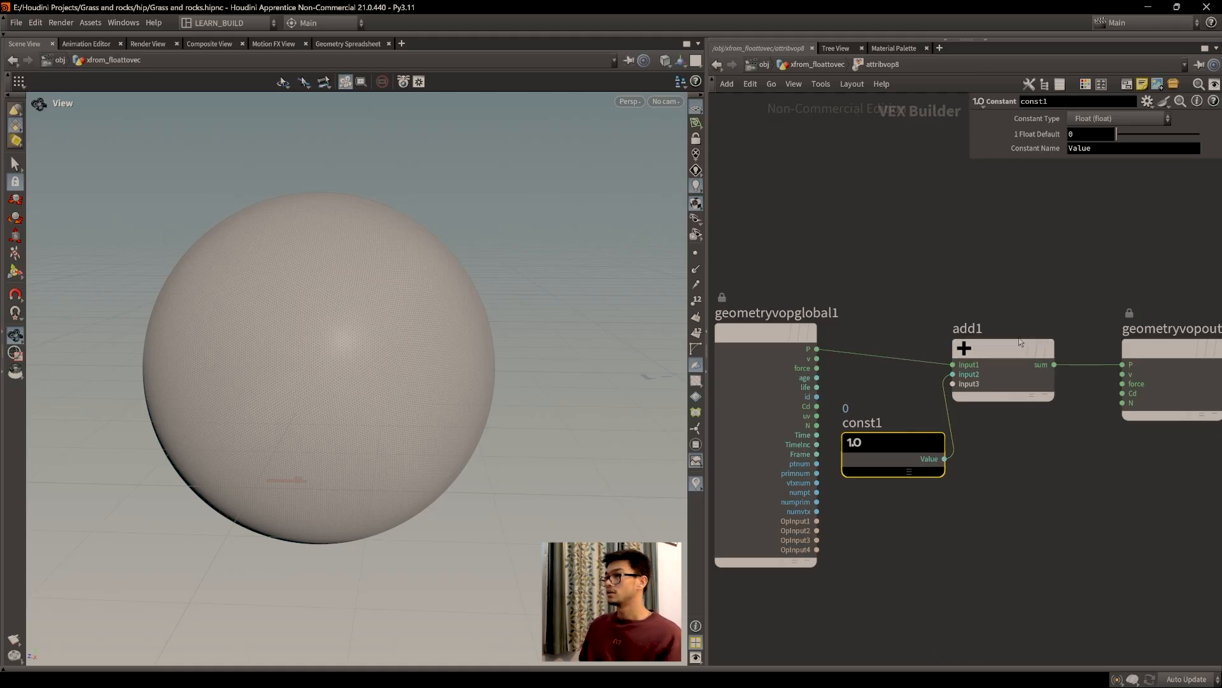
left_click_drag(1011, 353, 1014, 345)
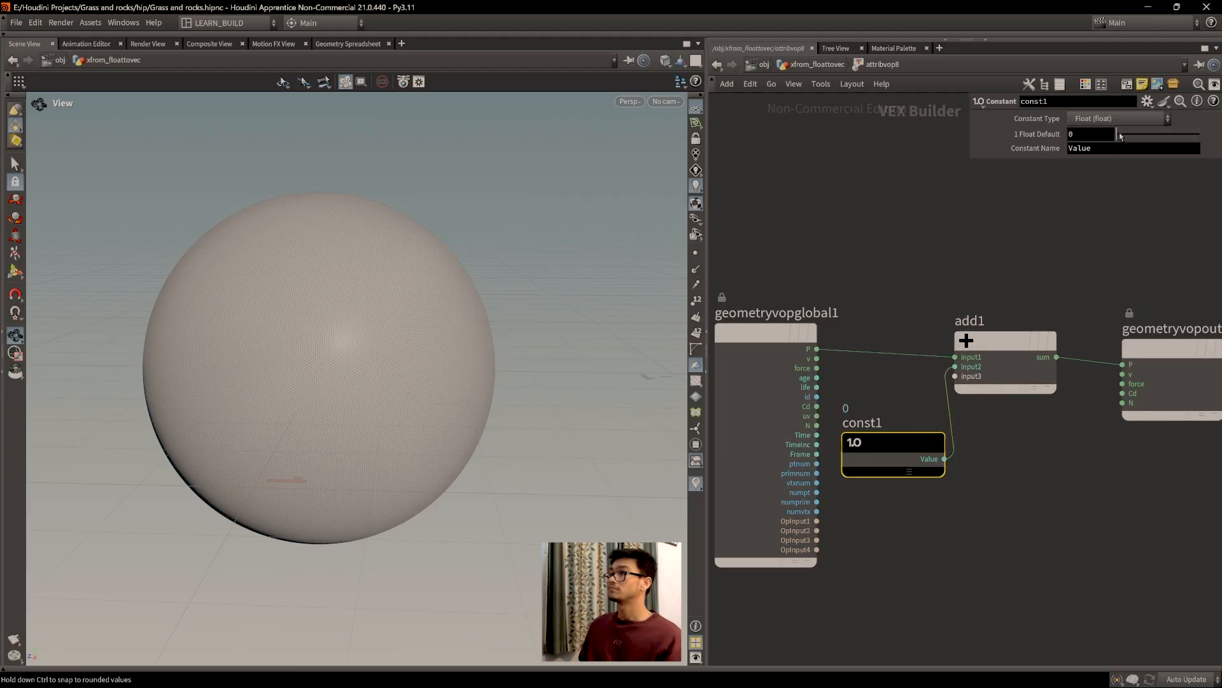
left_click_drag(1121, 137, 1159, 133)
key("u")
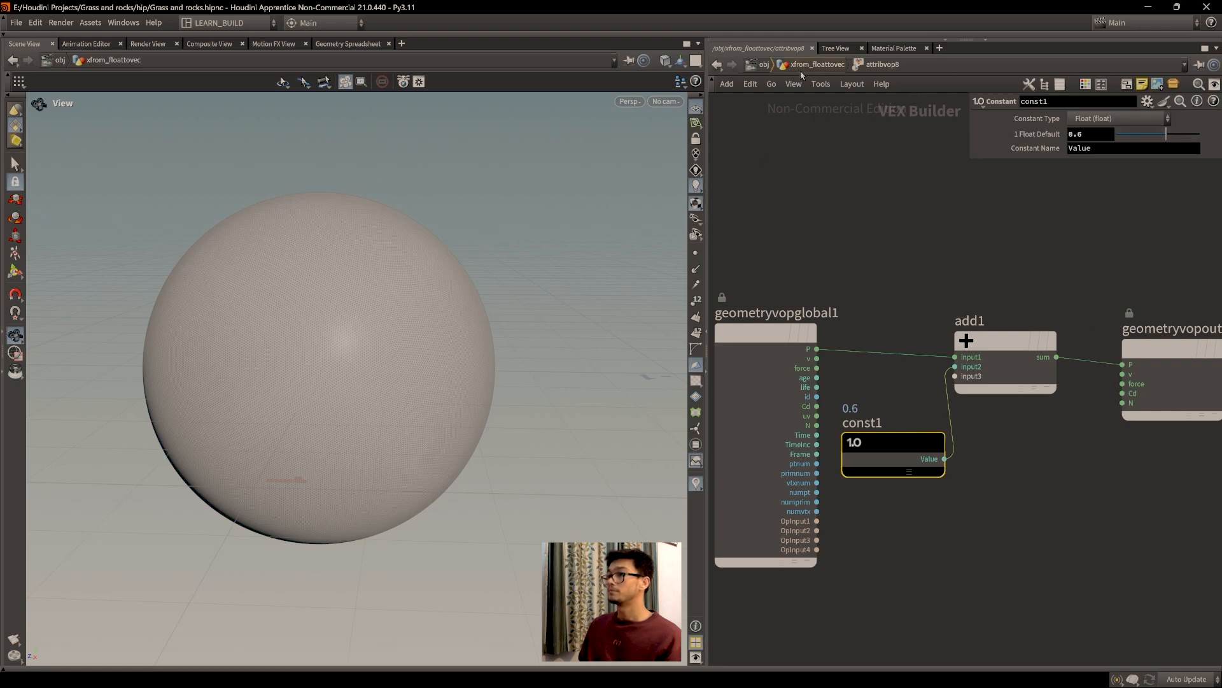
left_click(873, 473)
double_click(838, 515)
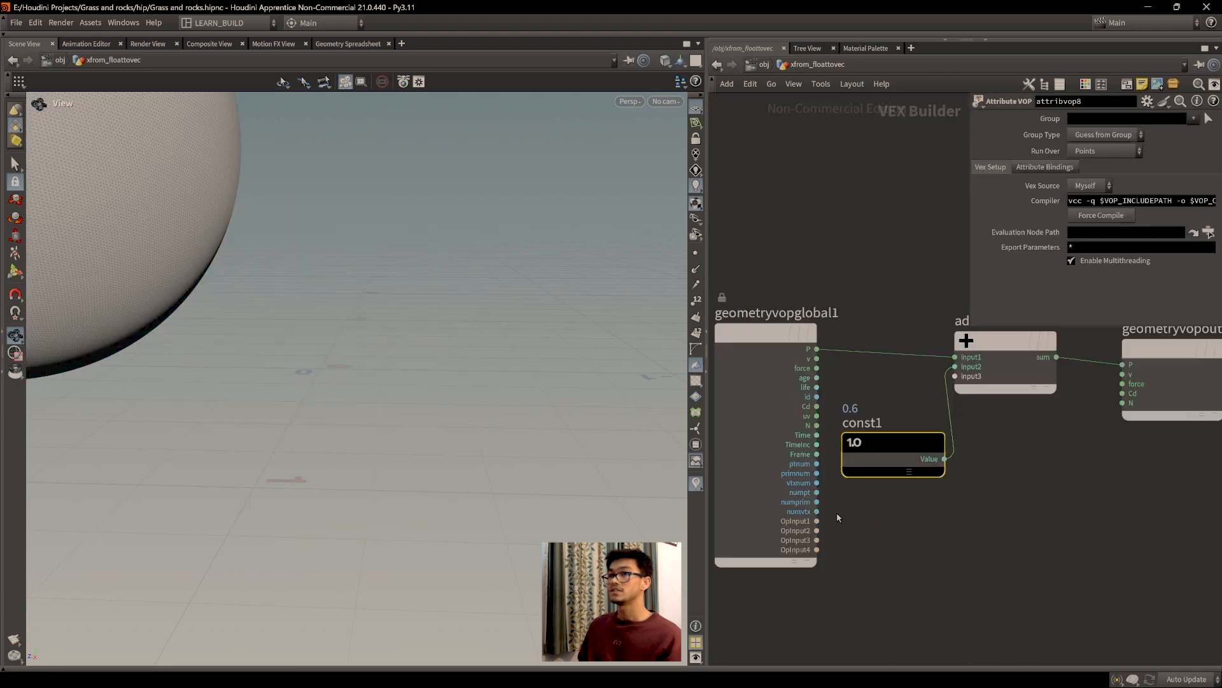
left_click_drag(417, 428, 446, 423)
key("f")
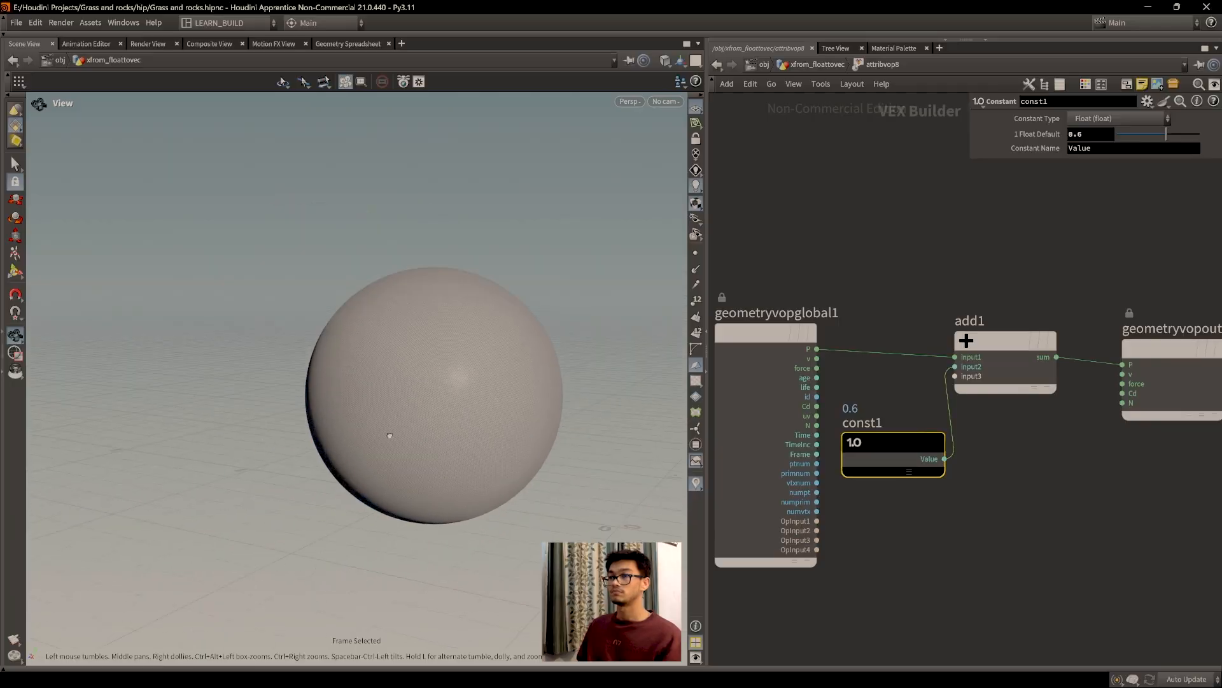
left_click_drag(285, 349, 377, 431)
left_click_drag(1144, 136, 1116, 137)
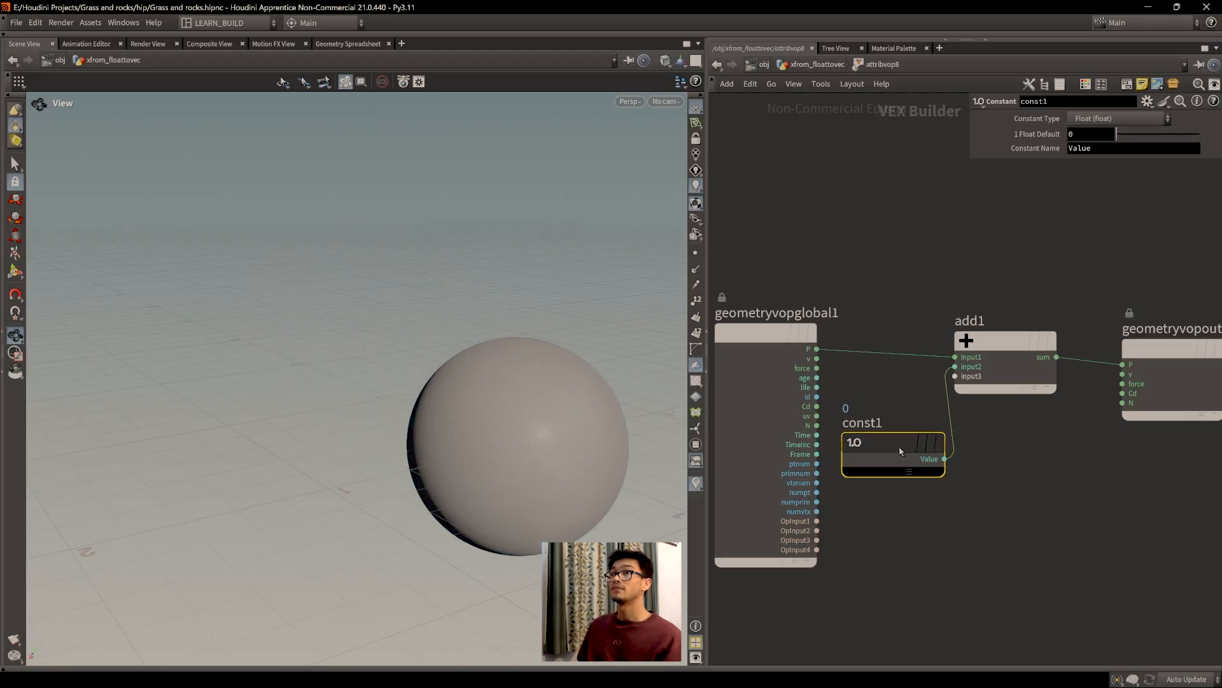
Step: Set const1's value to 1, check the offset P values, and orbit around the sphere
left_click(349, 44)
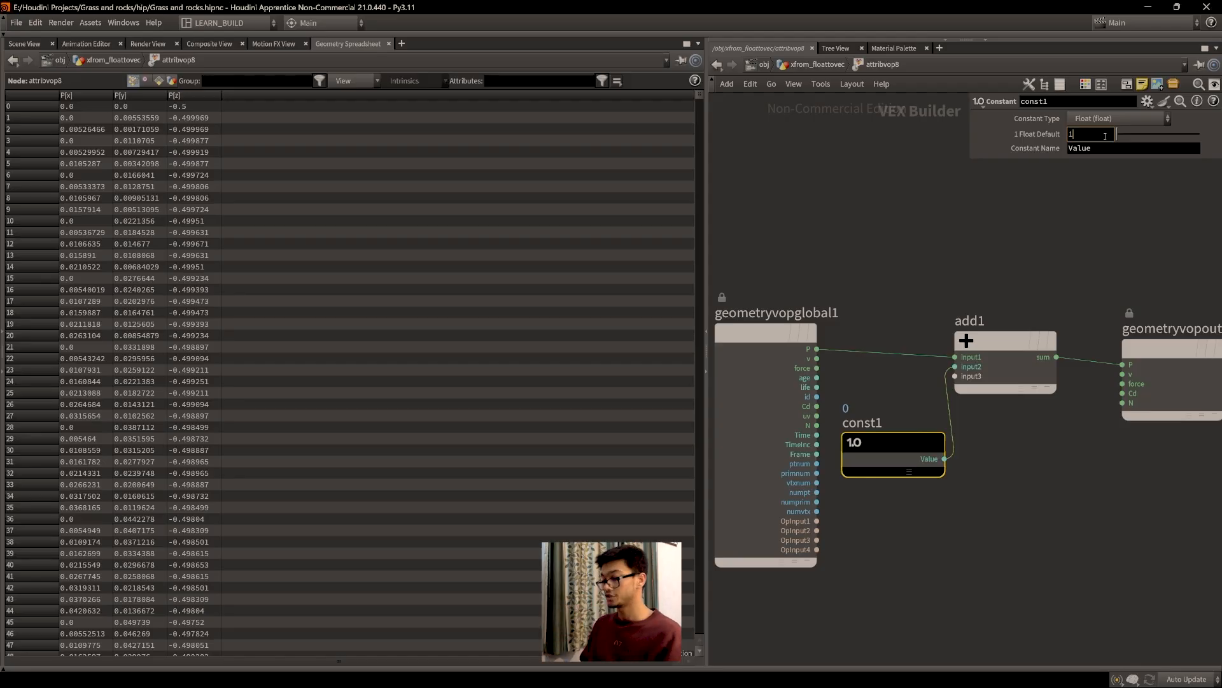
key("Return")
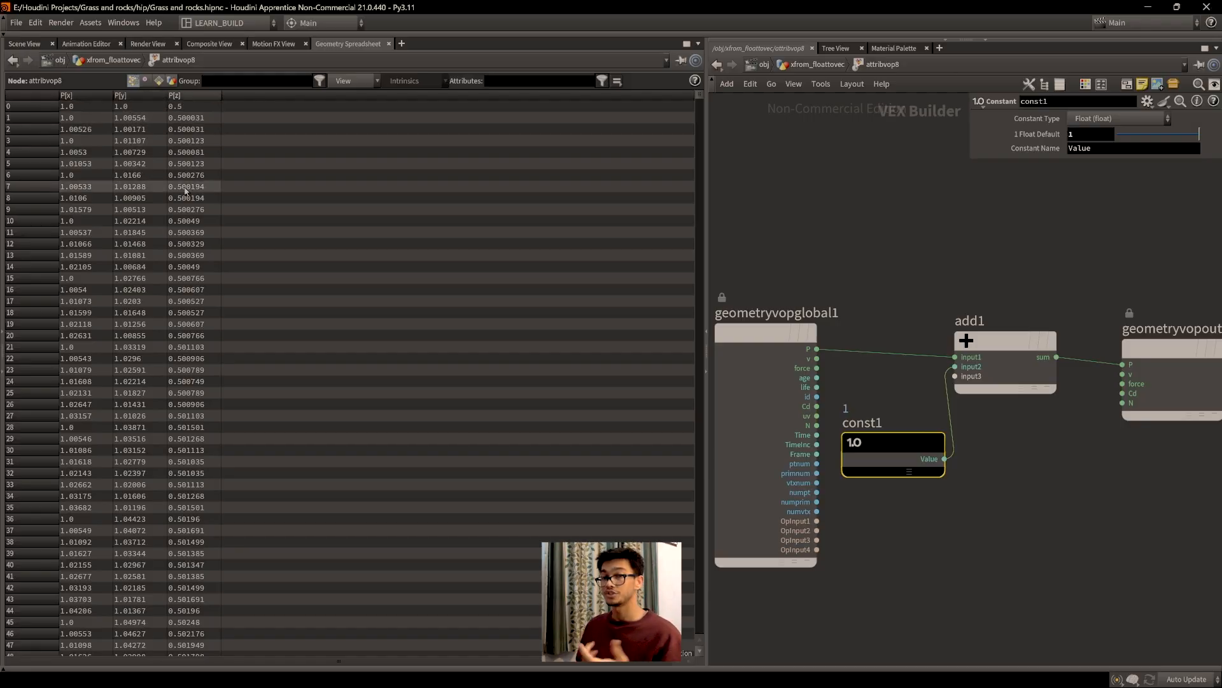
left_click(25, 44)
left_click_drag(302, 281, 288, 326)
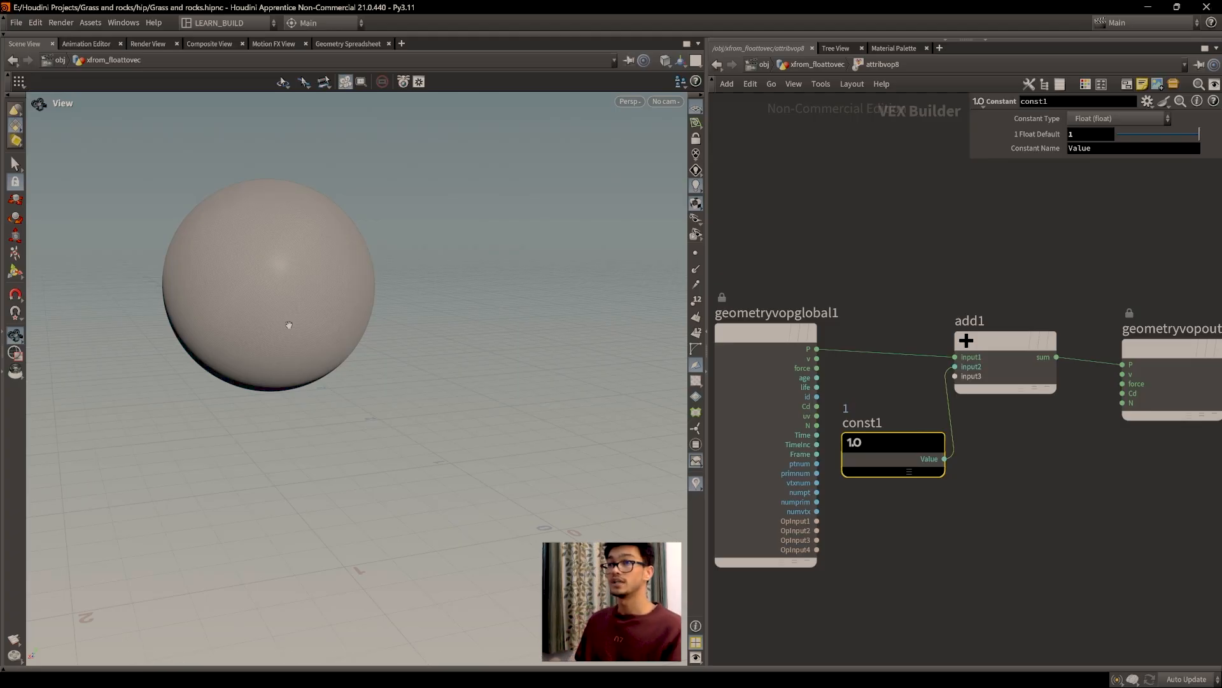
left_click_drag(450, 354, 449, 389)
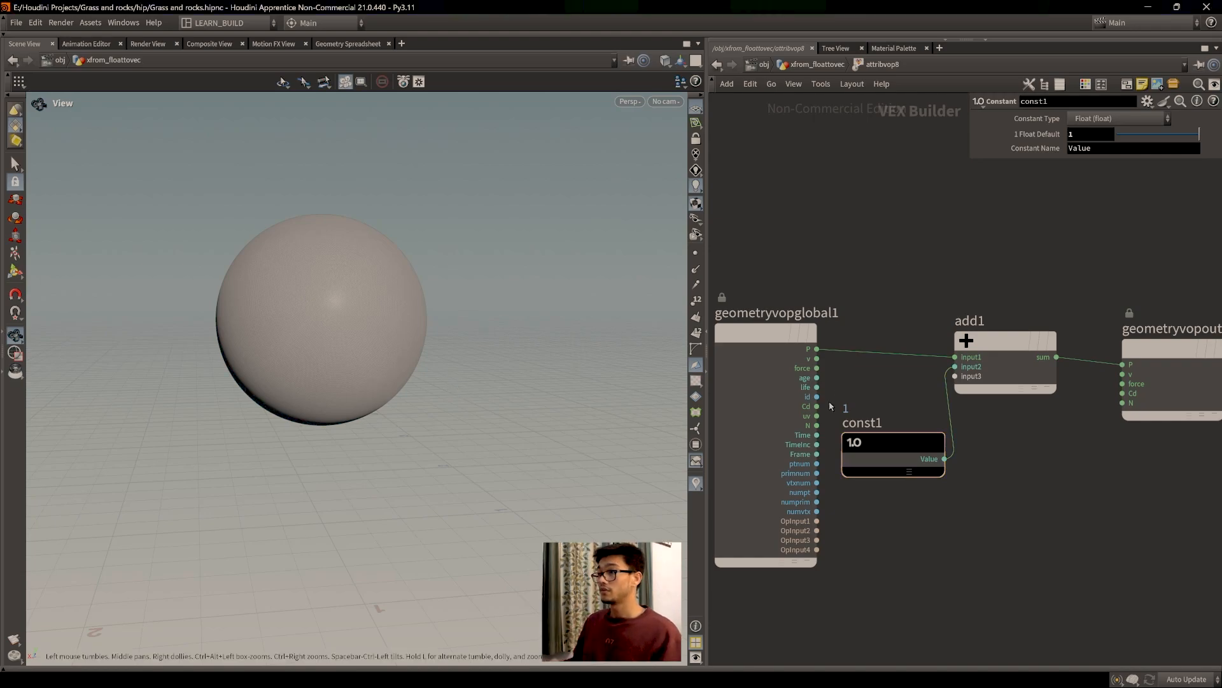
left_click_drag(561, 437, 512, 447)
middle_click_drag(918, 483, 903, 480)
middle_click_drag(544, 472, 510, 452)
Step: Recheck the offset point positions in the spreadsheet and tidy add1's position and wire
mouse_move(991, 369)
left_mouse_down()
mouse_move(979, 360)
mouse_move(1009, 368)
left_mouse_up()
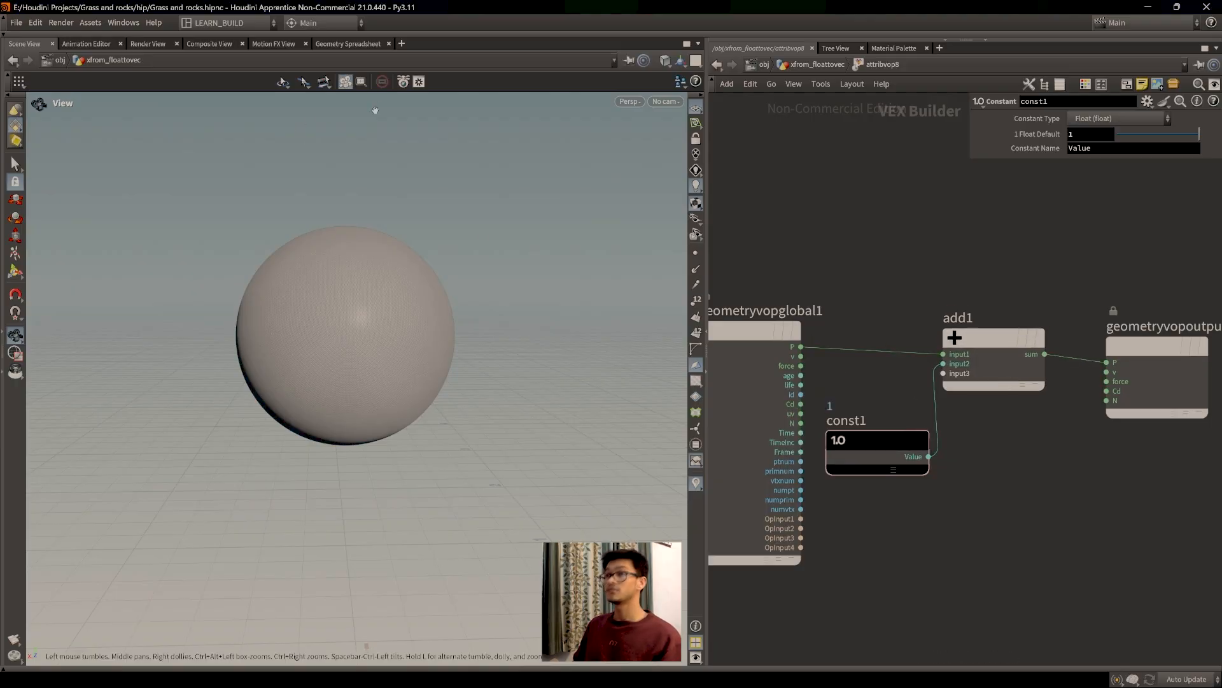
left_click(347, 44)
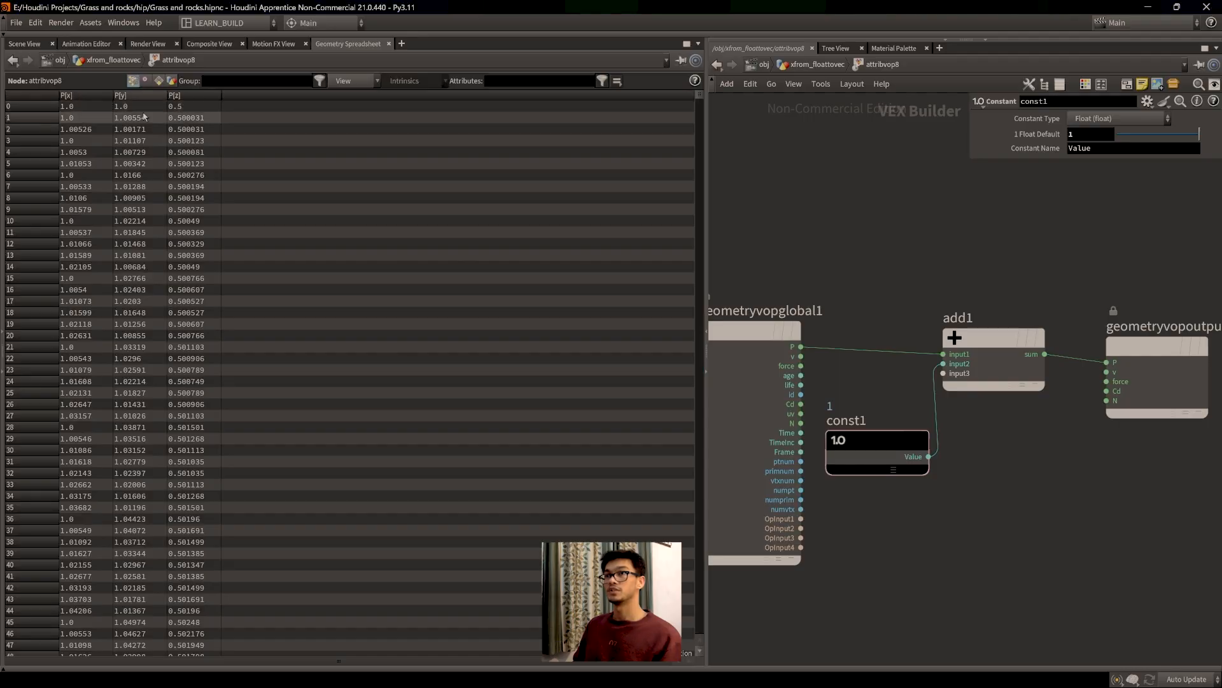
left_click(24, 43)
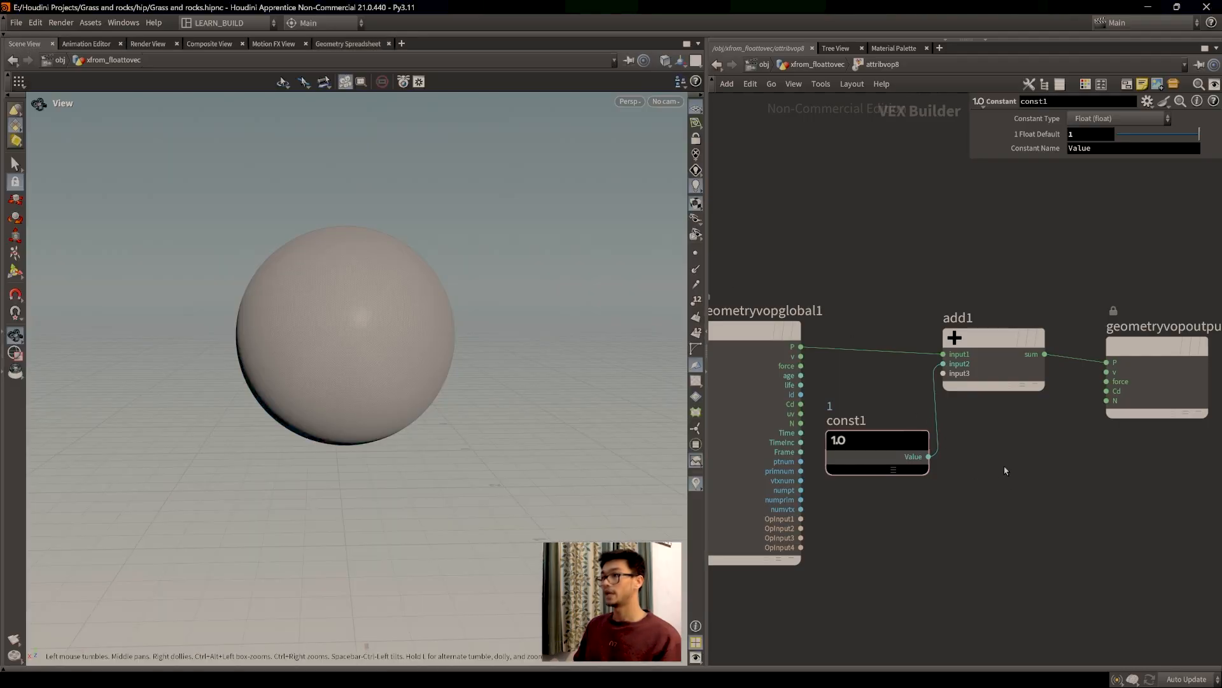
left_click_drag(998, 351, 997, 344)
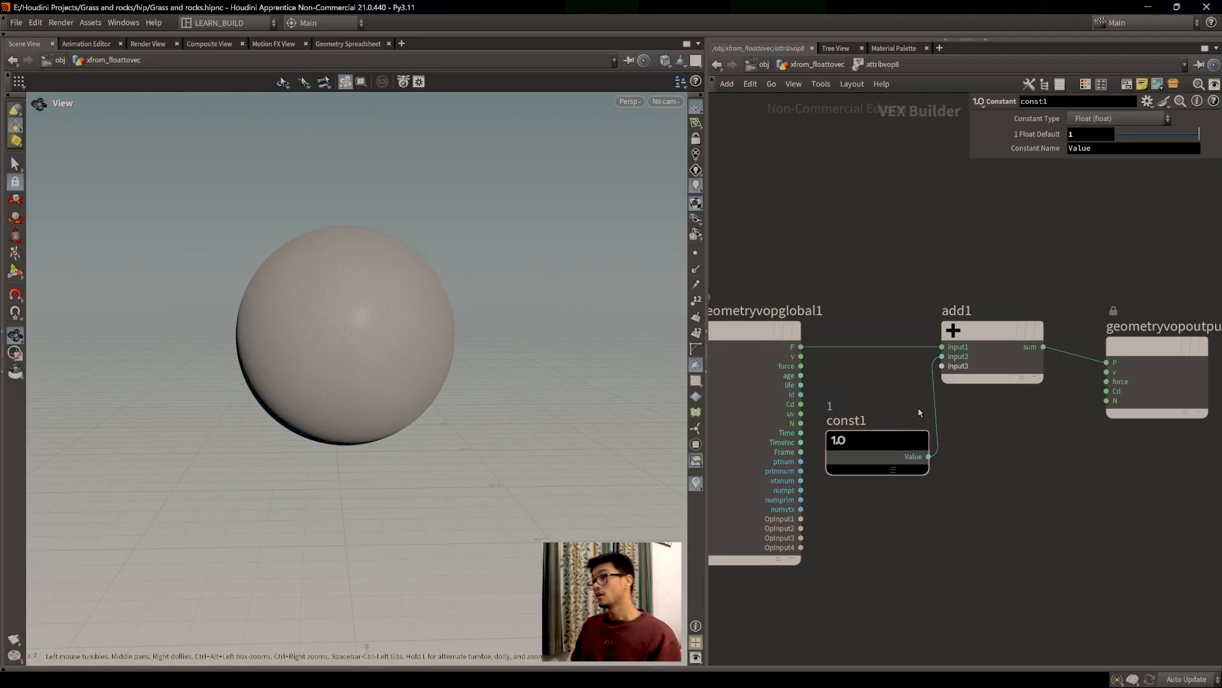
Step: Delete const1 and wire geometryvopglobal1's N into add1's second input
left_click_drag(1016, 527, 842, 424)
key("Delete")
left_click_drag(990, 331, 993, 323)
key("f")
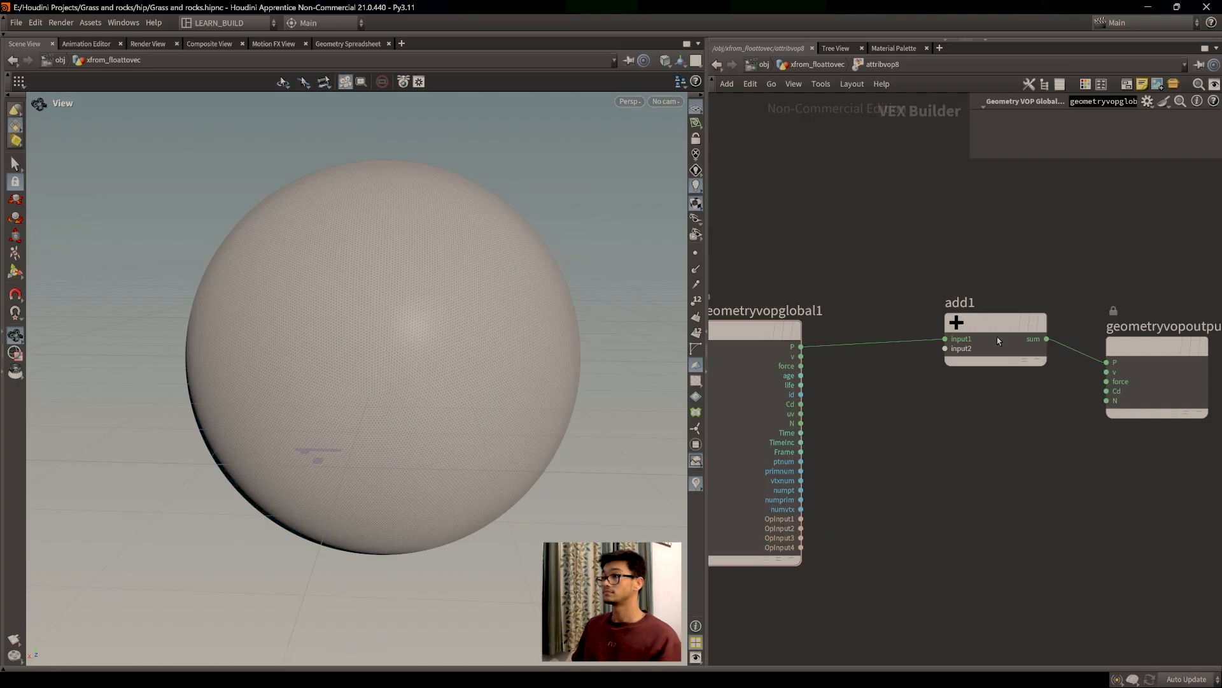
left_click_drag(998, 343, 976, 351)
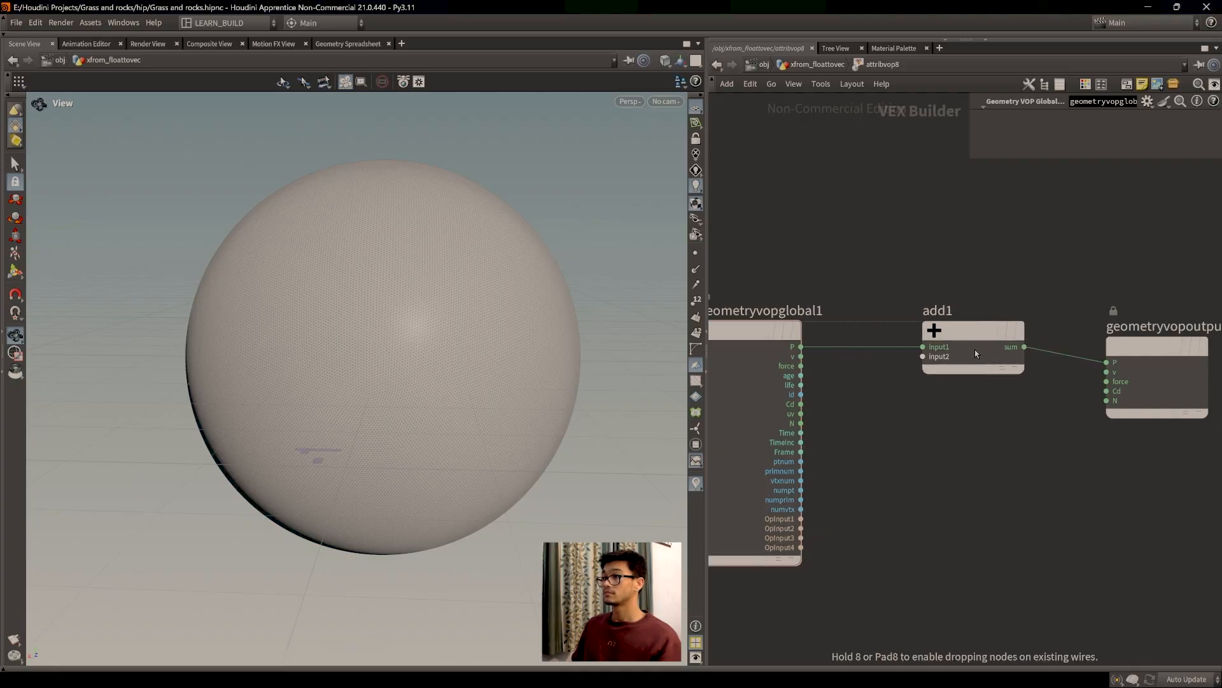
left_click(801, 423)
left_click(923, 357)
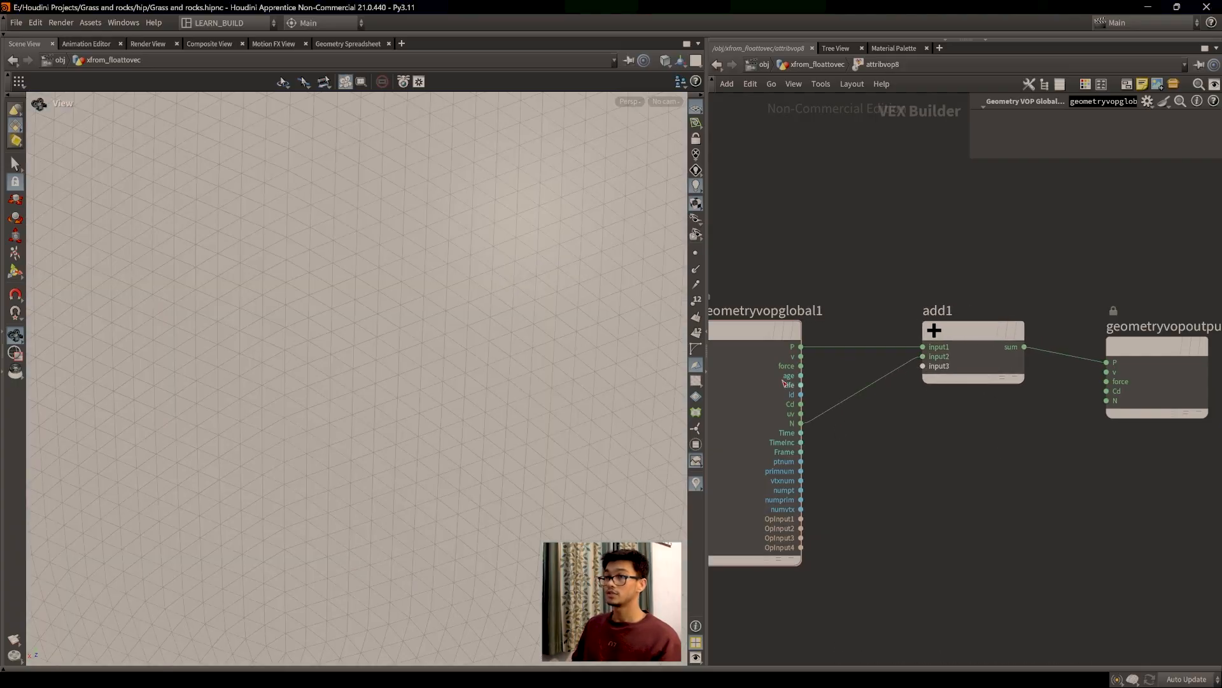
key("f")
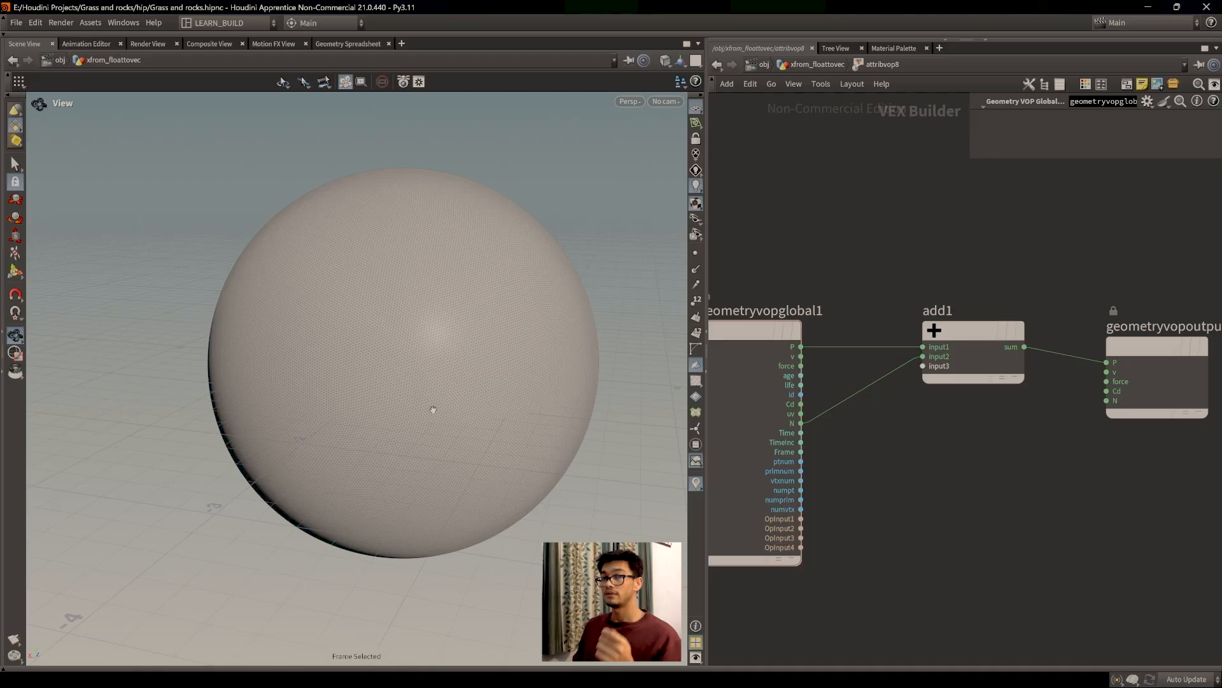
Step: Check the new point positions in the spreadsheet, then return to the 3D view
middle_click_drag(872, 444, 915, 448)
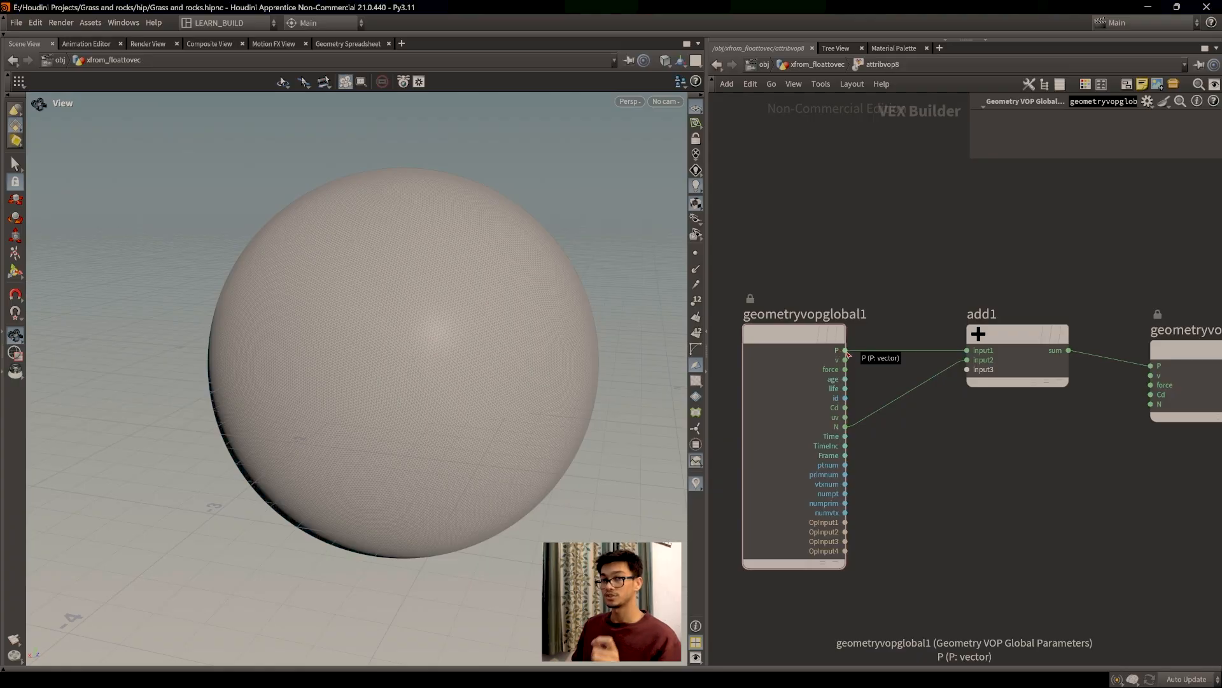
left_click(348, 43)
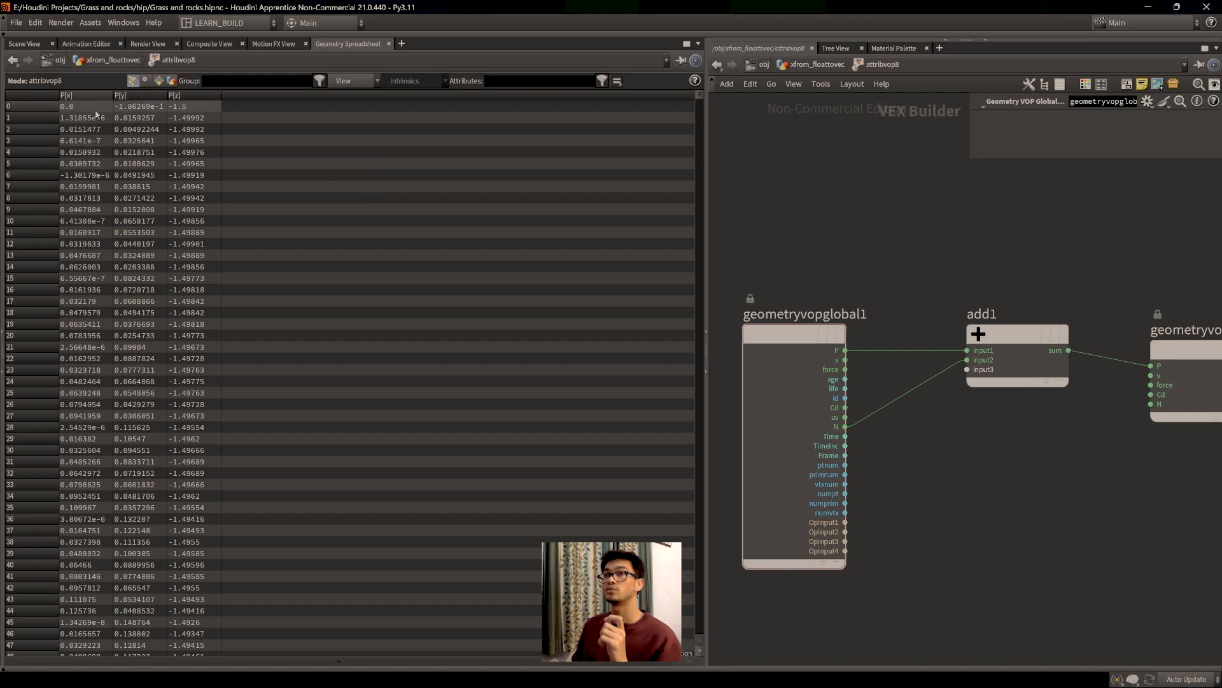
left_click(27, 44)
middle_click_drag(918, 446, 929, 421)
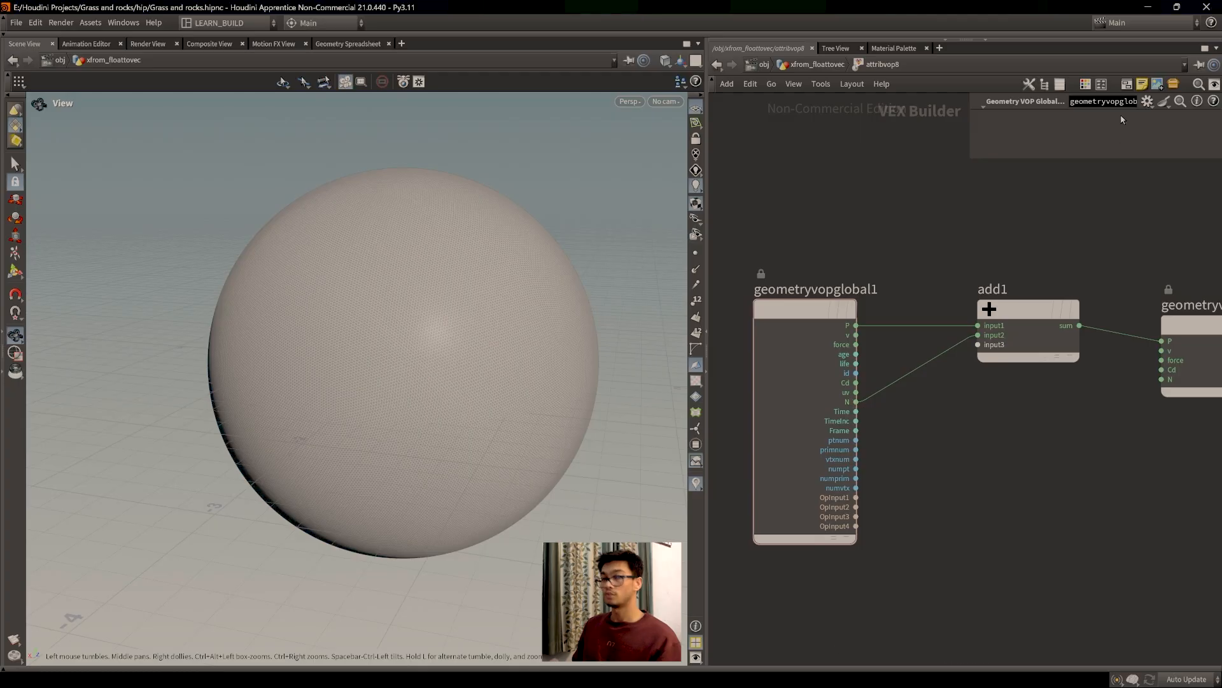
Step: Add a blank sticky note to the network and move it into place
left_click(1142, 84)
left_click_drag(1054, 214, 984, 413)
left_click(978, 443)
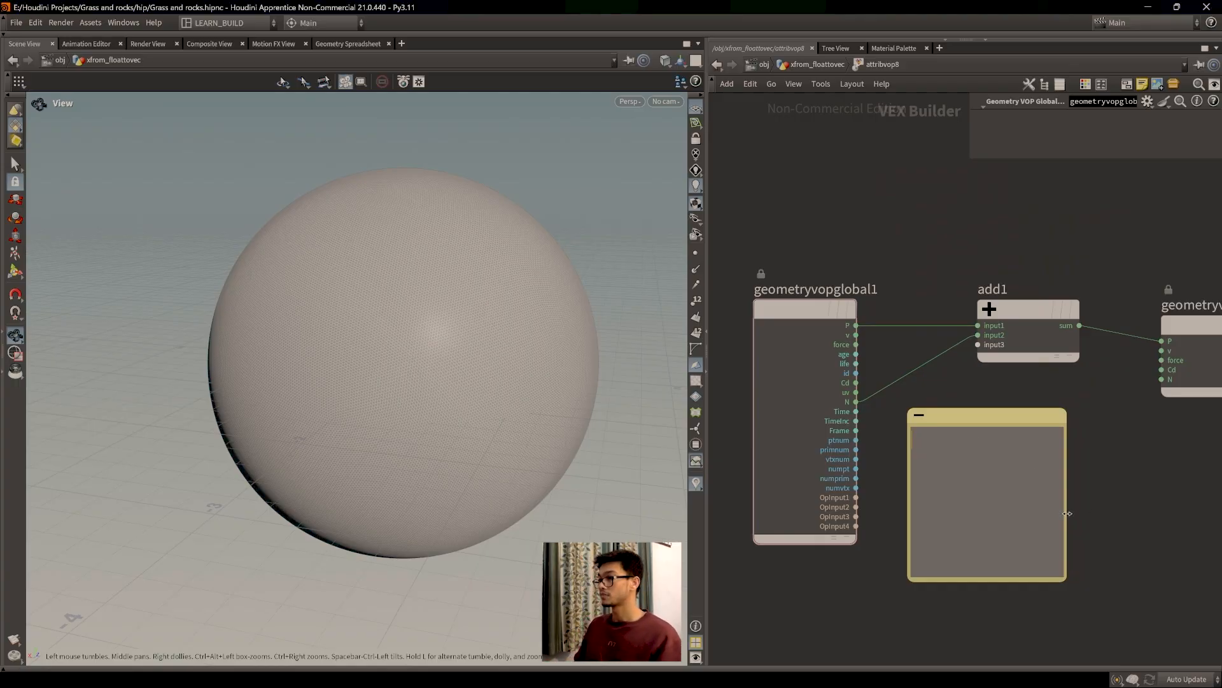
Step: Widen the sticky note and write 'a direction, we know that's it's length is 1 unit.'
left_click_drag(1068, 512, 1221, 512)
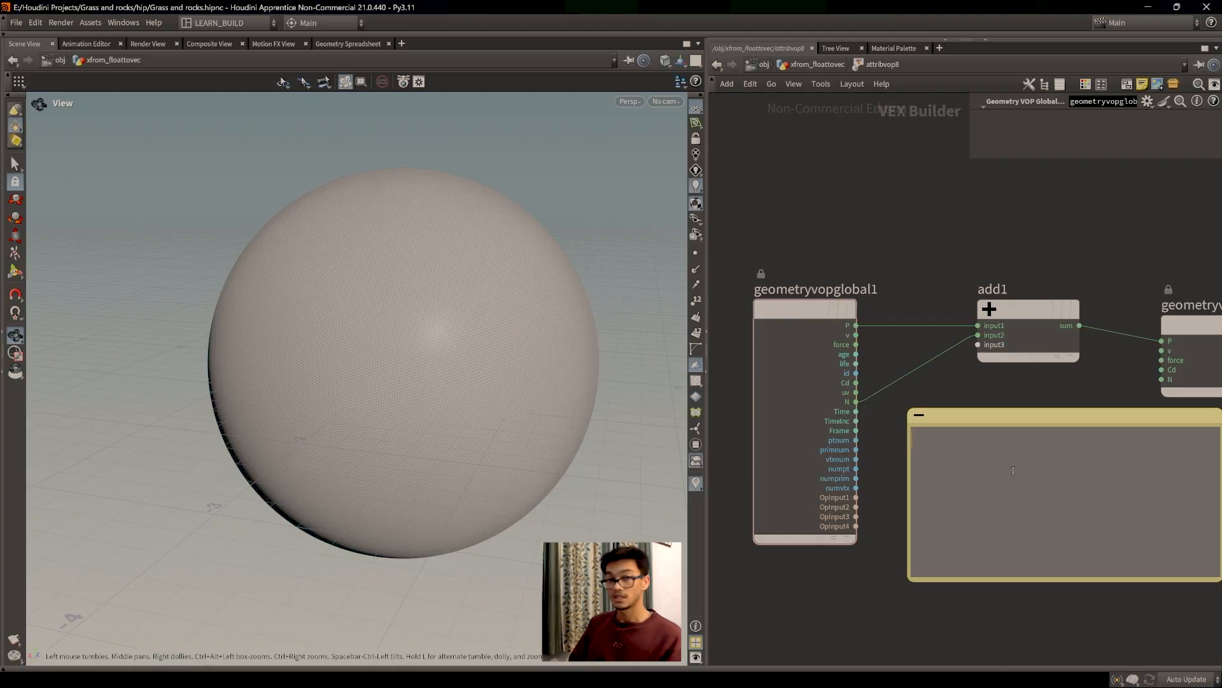
type("a direction ")
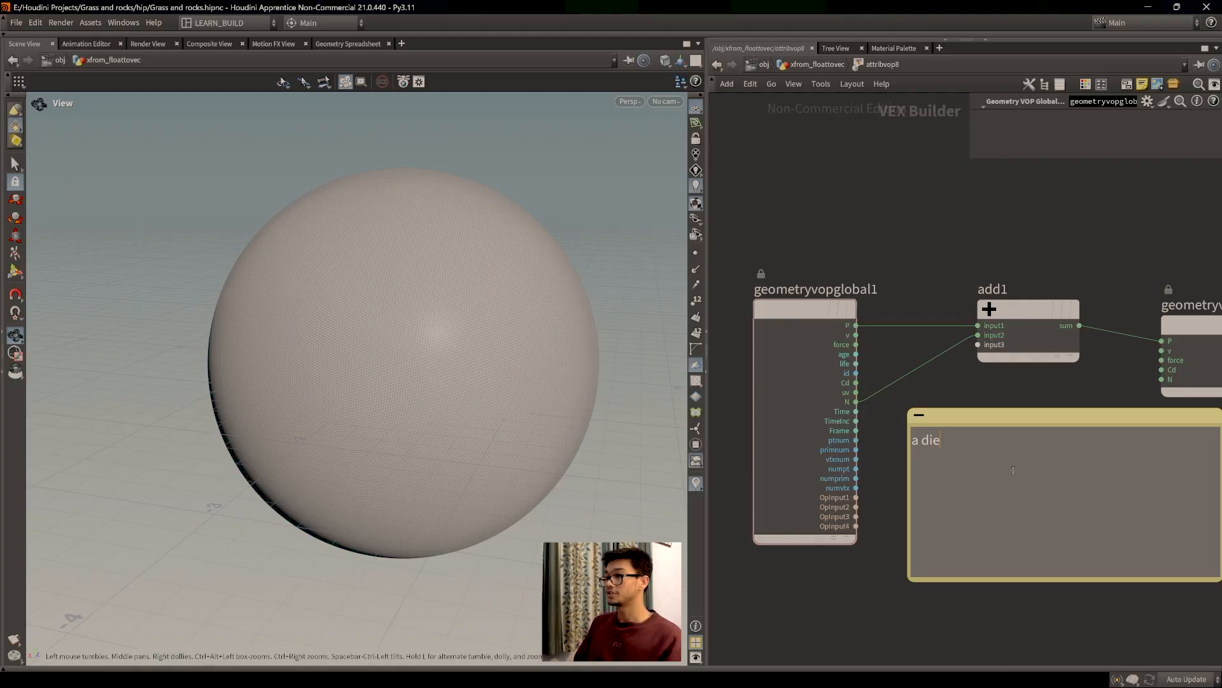
type(",")
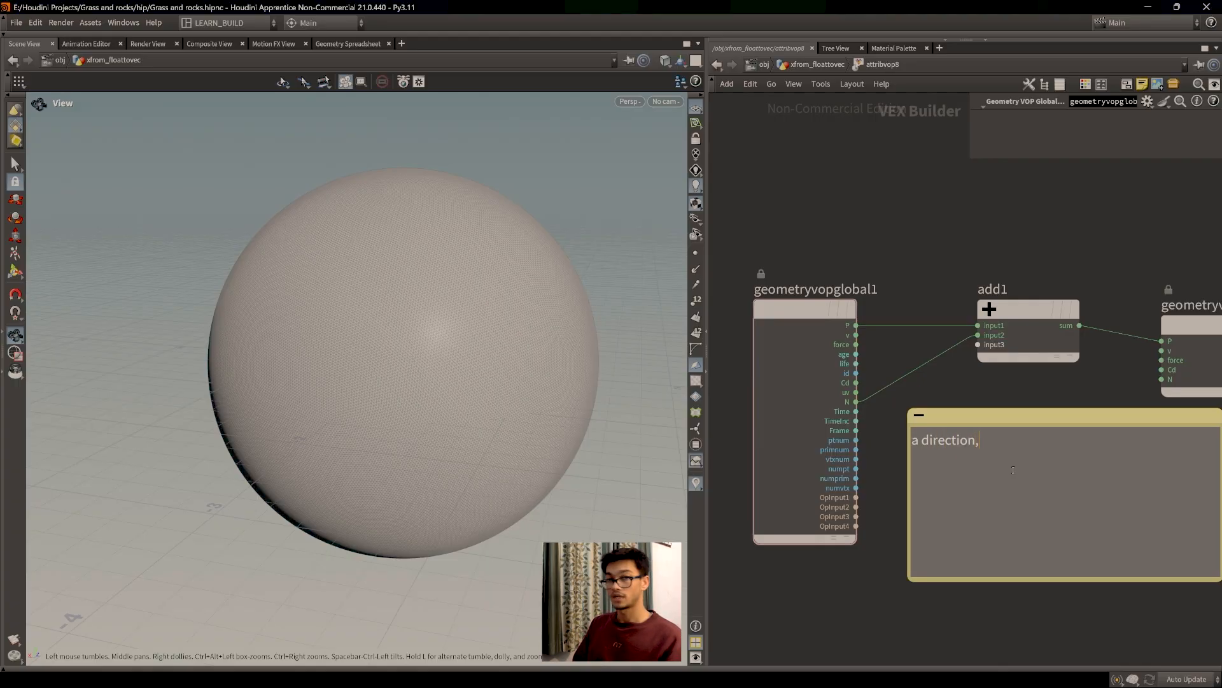
type("we")
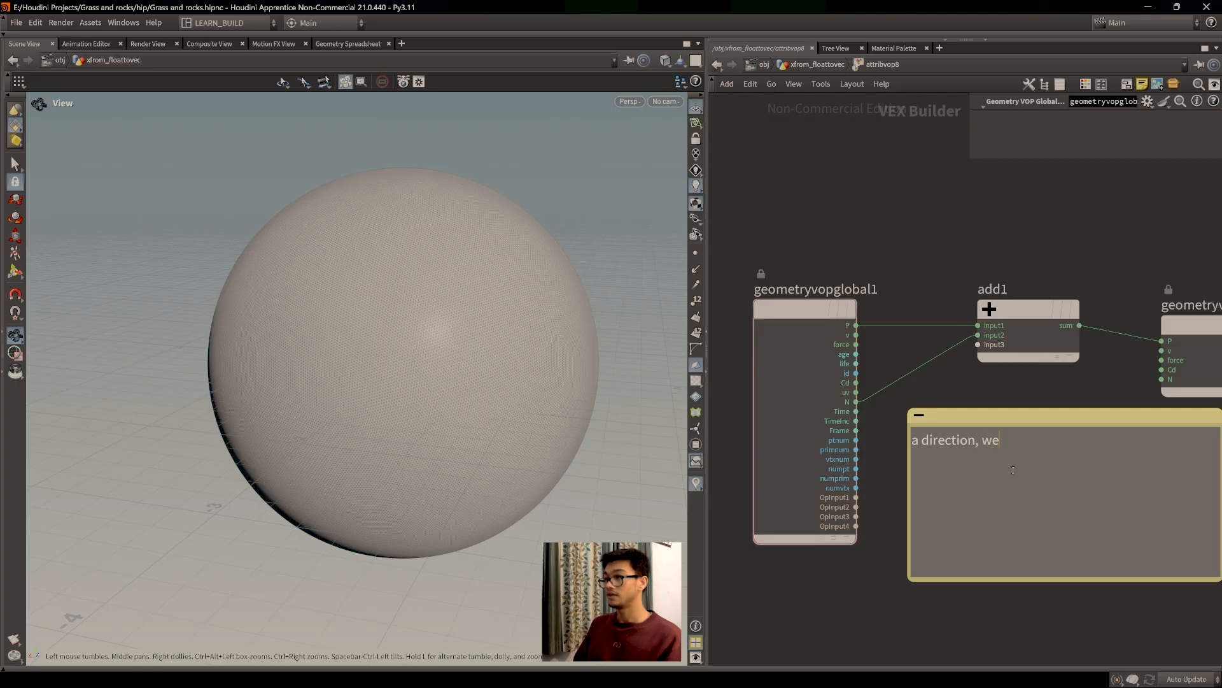
type(" know that's")
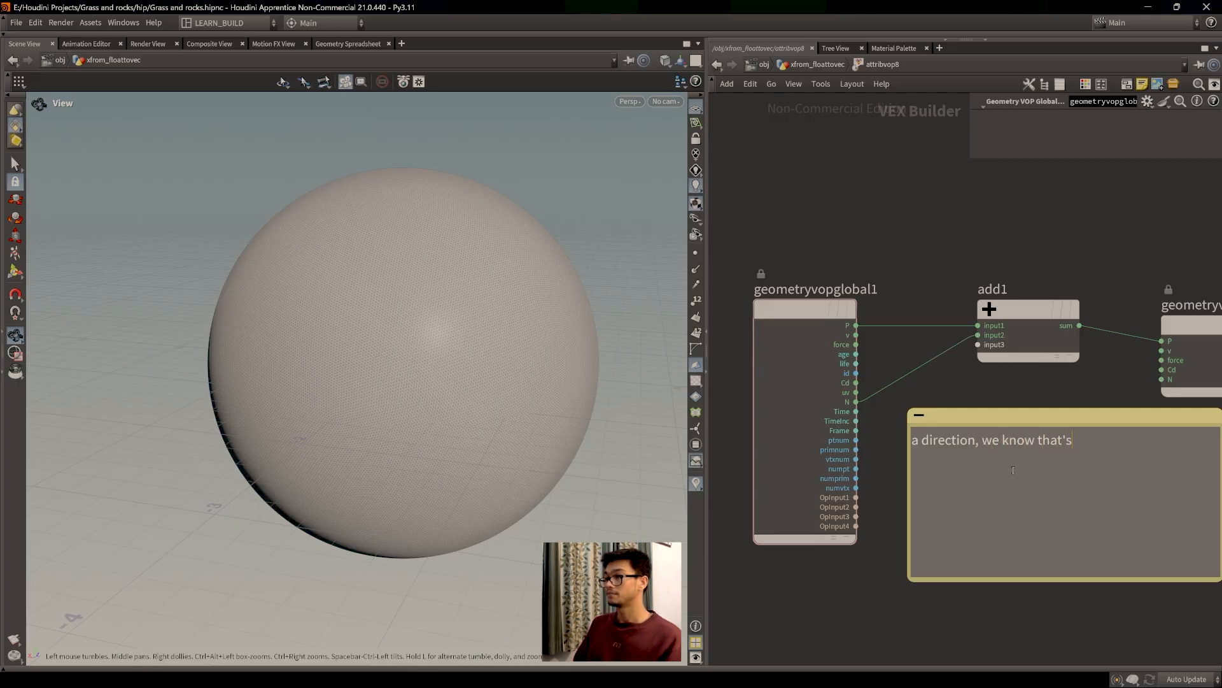
type(" it")
type("'s lengh")
key("BackSpace")
key("BackSpace")
type("th is 1 unit.")
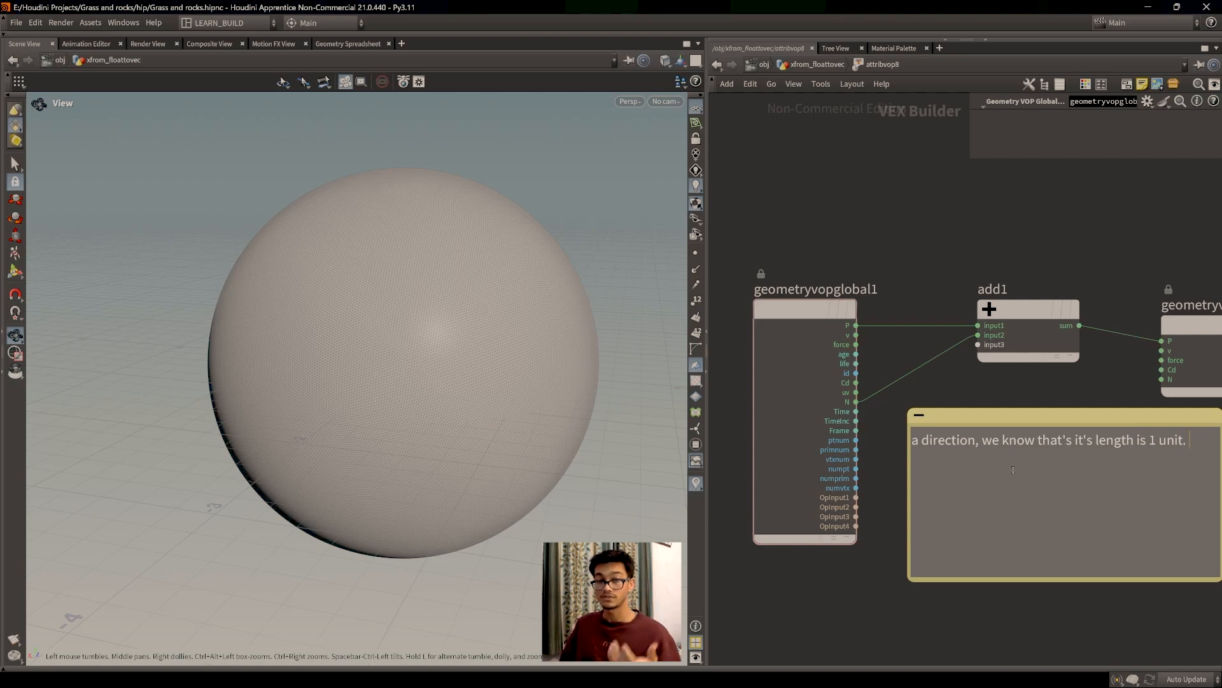
mouse_move(1049, 418)
left_mouse_down()
mouse_move(1033, 405)
mouse_move(1039, 419)
left_mouse_up()
left_click(1060, 500)
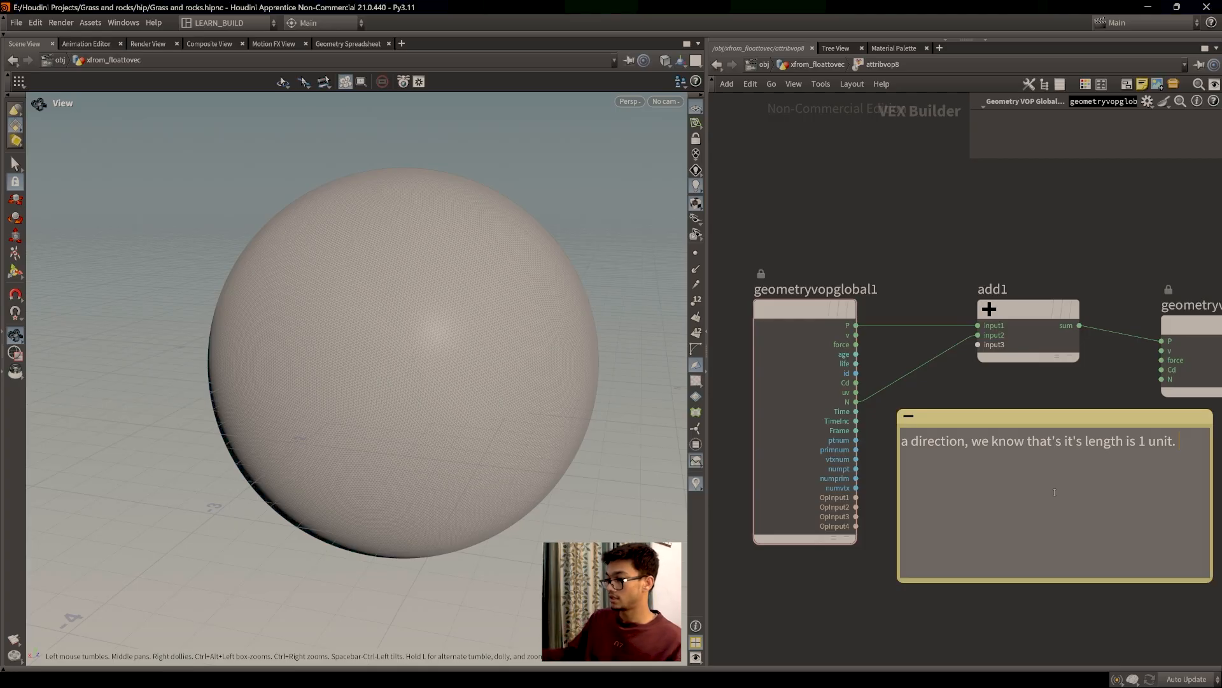
left_click_drag(1050, 418, 1039, 419)
left_click(1011, 455)
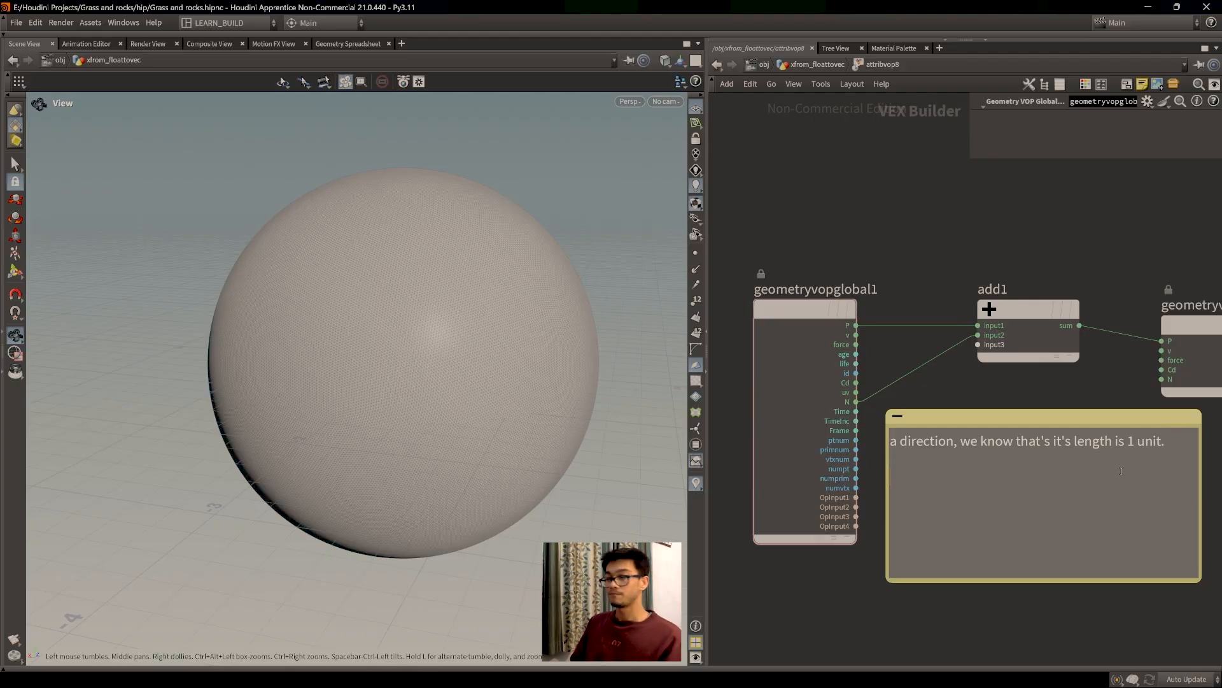
Step: Add the line 'N (x,y,z)' to the note and nudge the note lower-right
type("N")
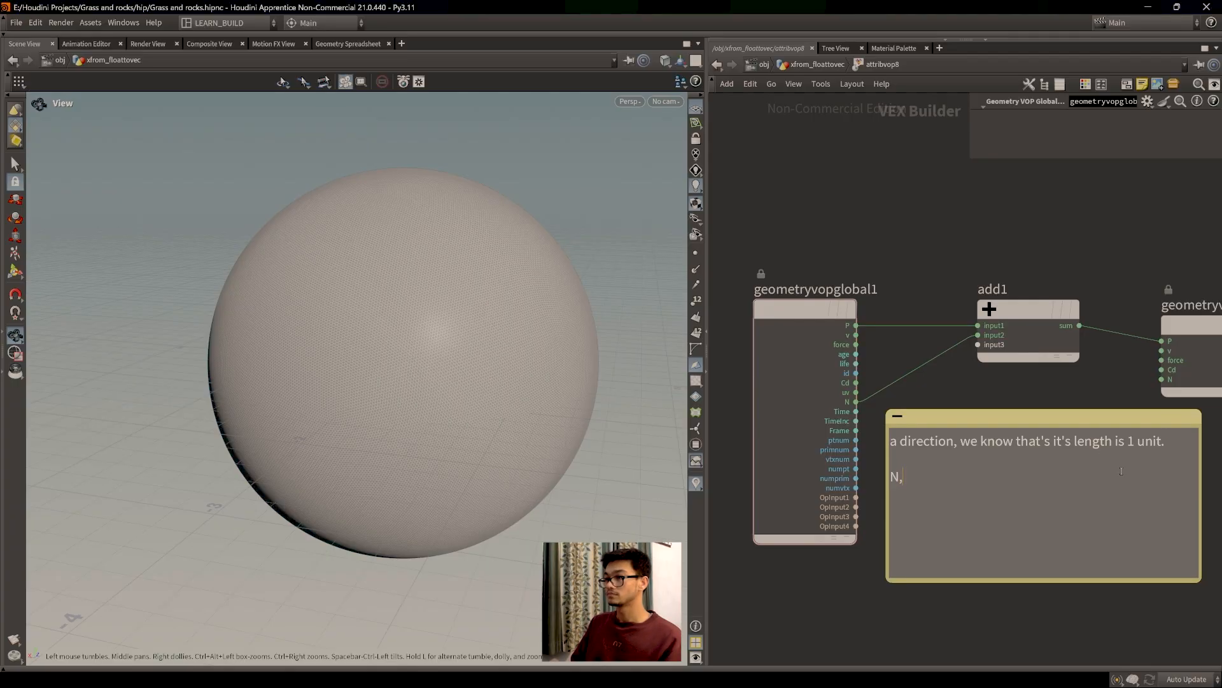
type(" (")
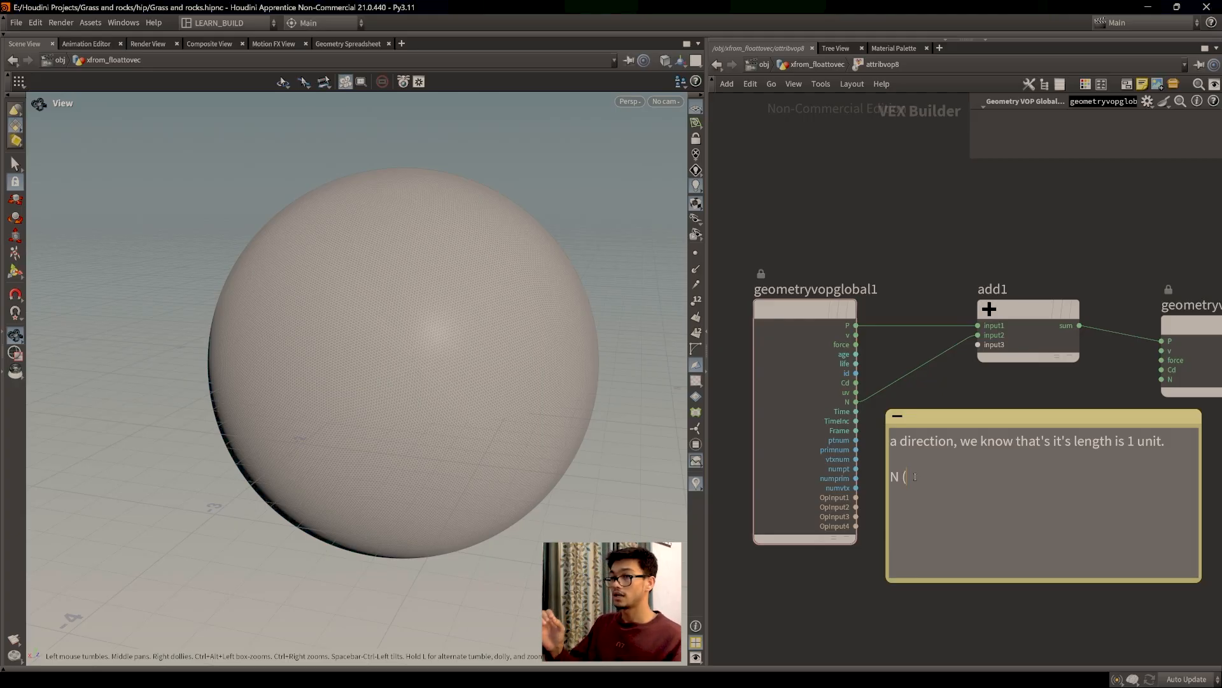
type("x,y,z),")
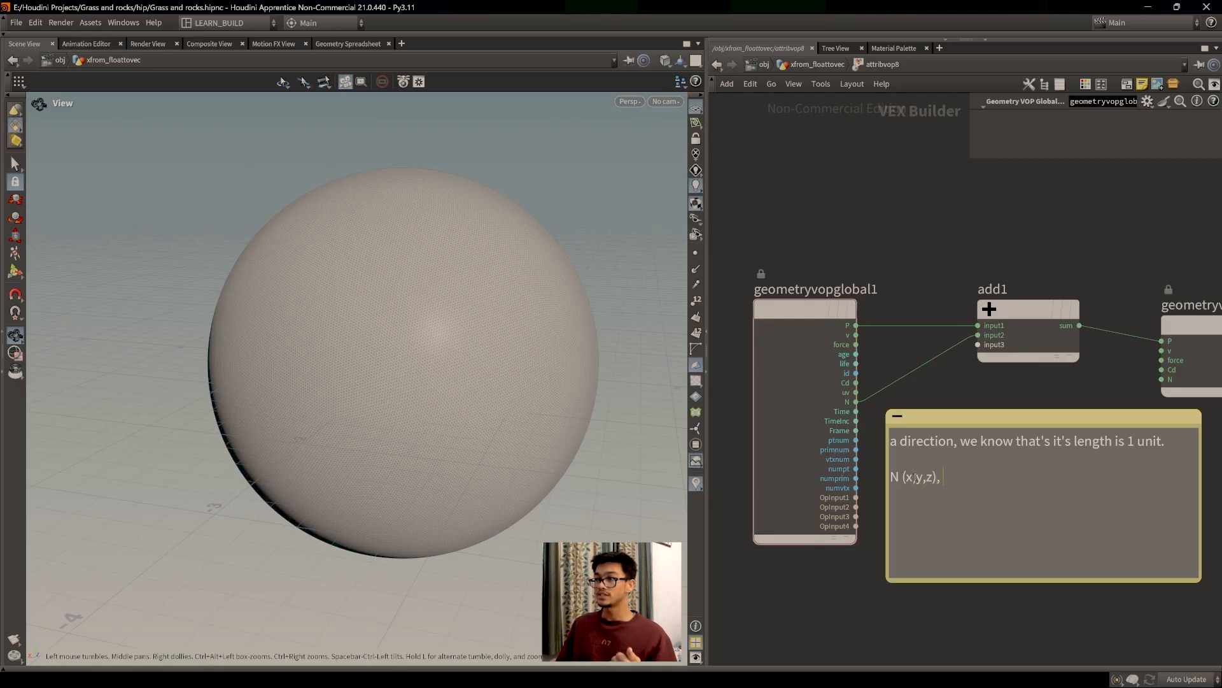
key("BackSpace")
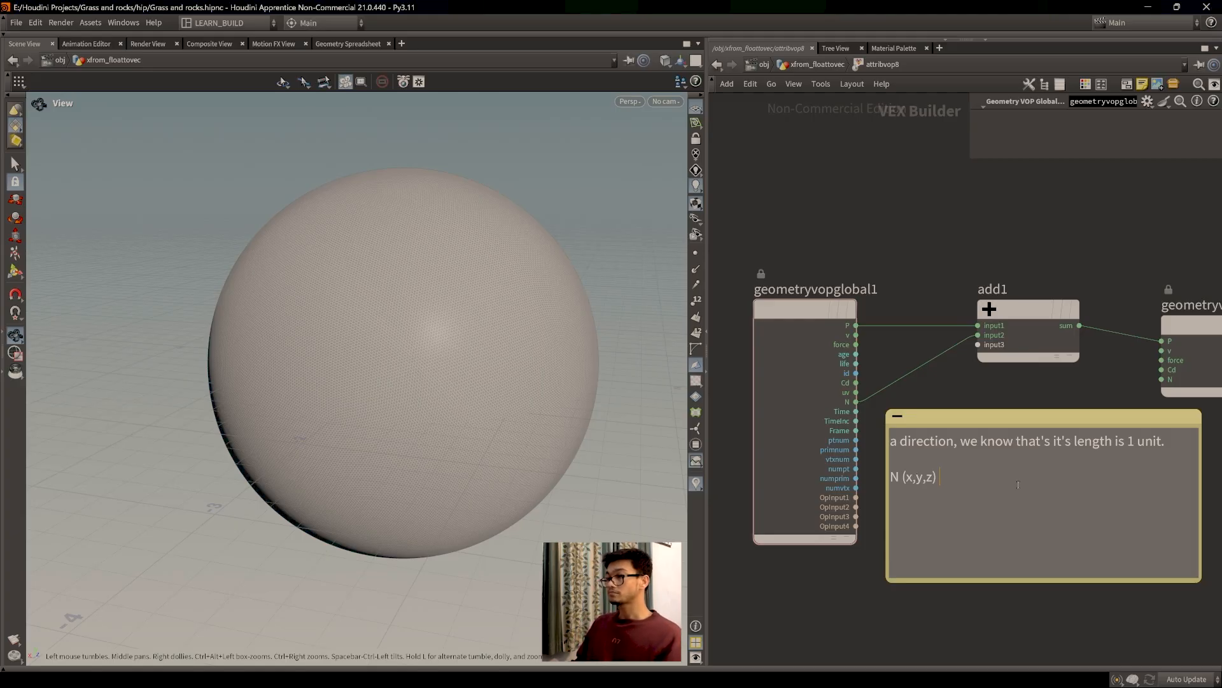
mouse_move(1012, 418)
left_mouse_down()
mouse_move(1037, 334)
mouse_move(1016, 436)
left_mouse_up()
left_click(976, 522)
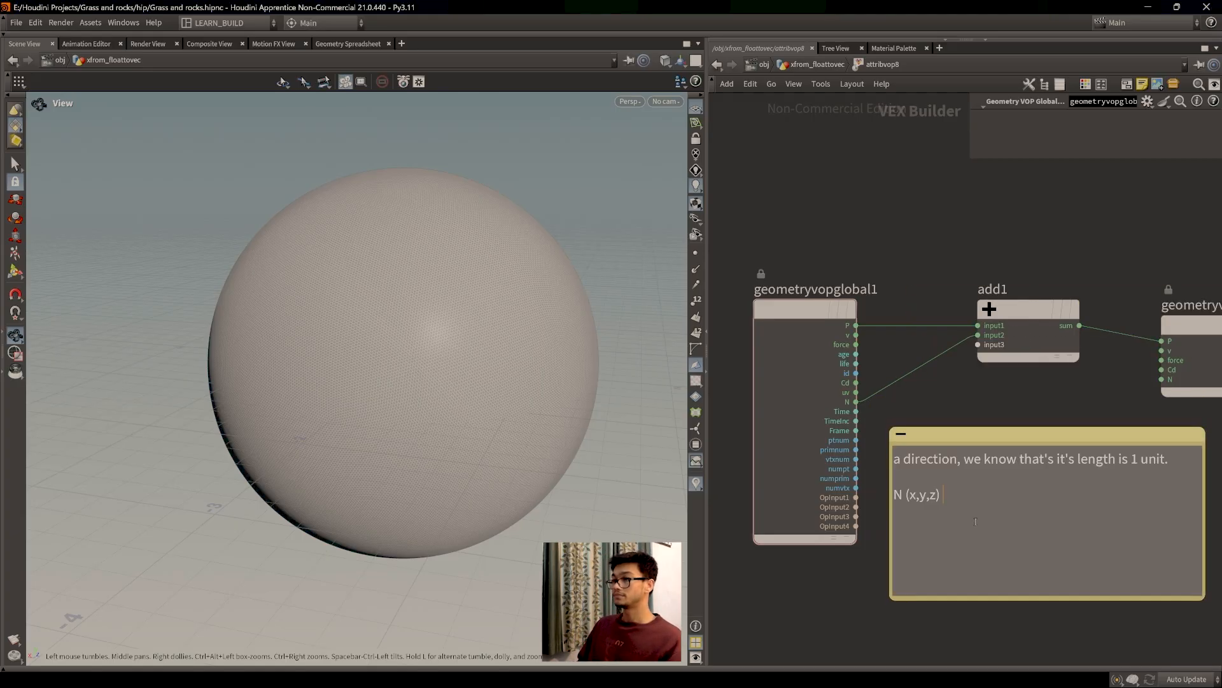
scroll(390, 426, "down", 4)
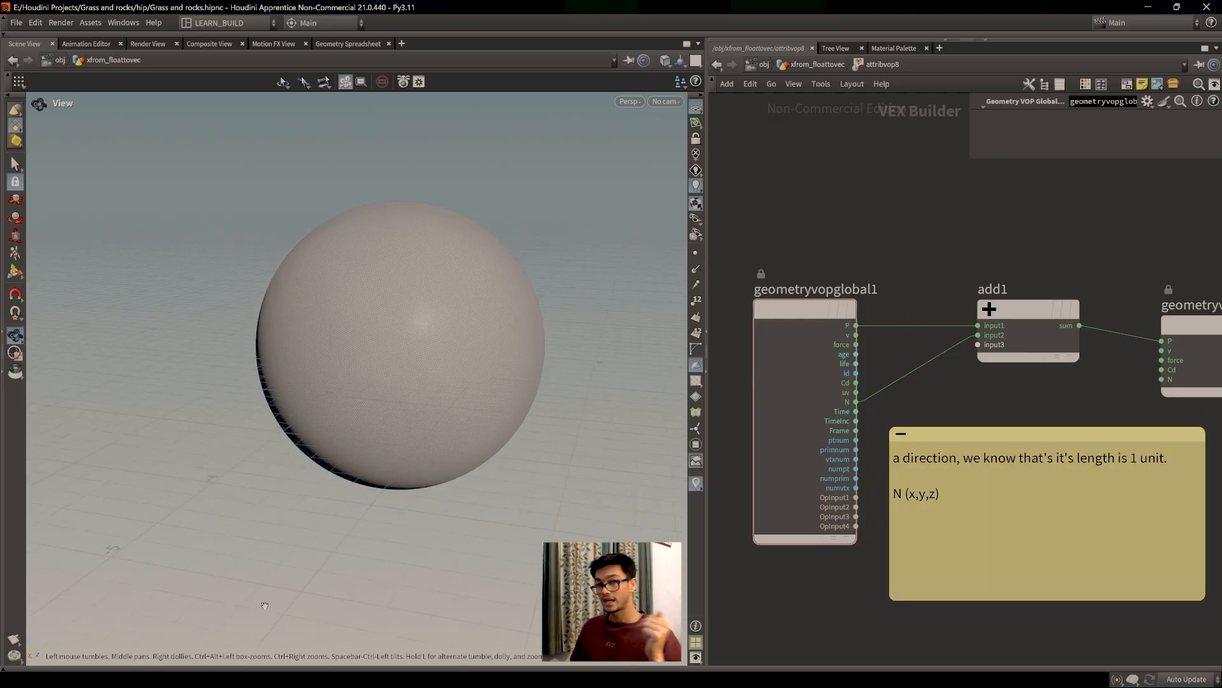
left_click(1036, 515)
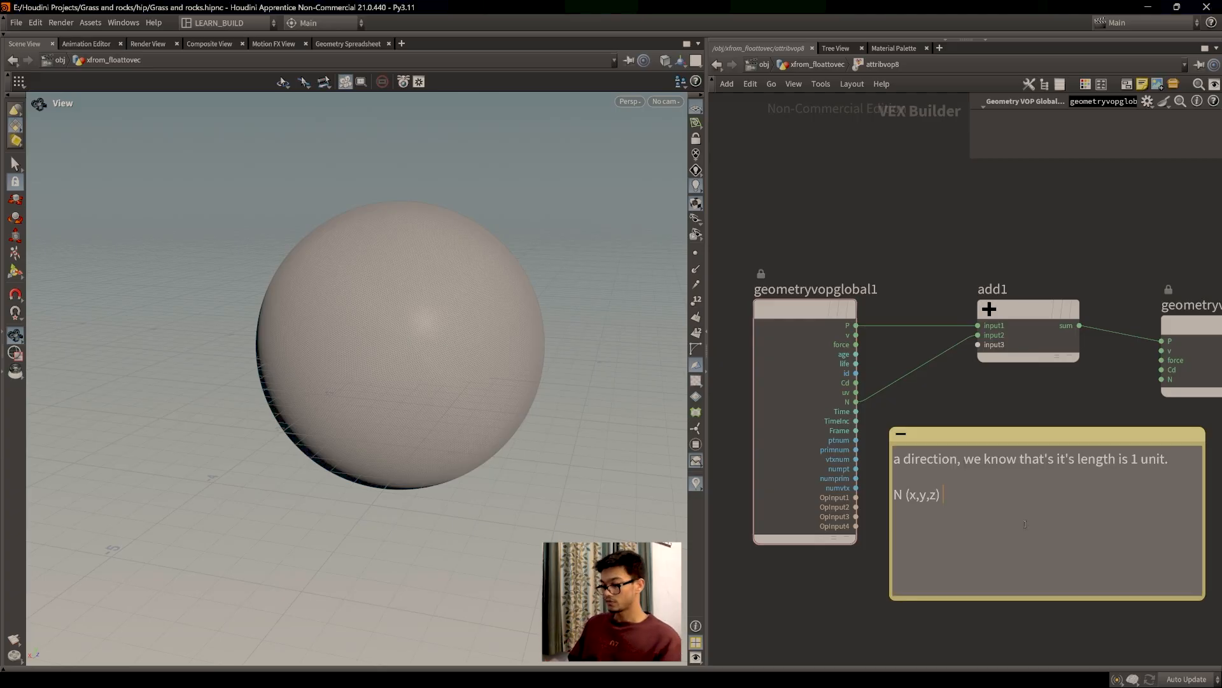
Step: Type a trial vector (1,0,0) after 'N (x,y,z)', then replace it with (2,3,4)
type("(")
type("1,")
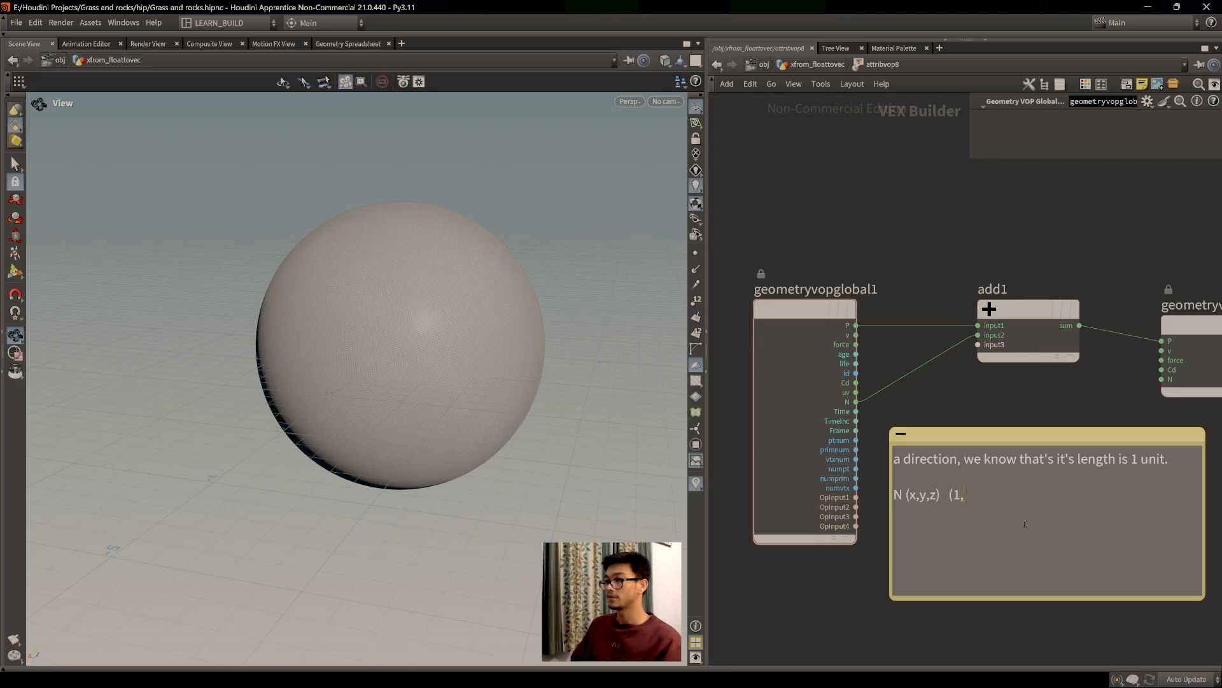
type("0,")
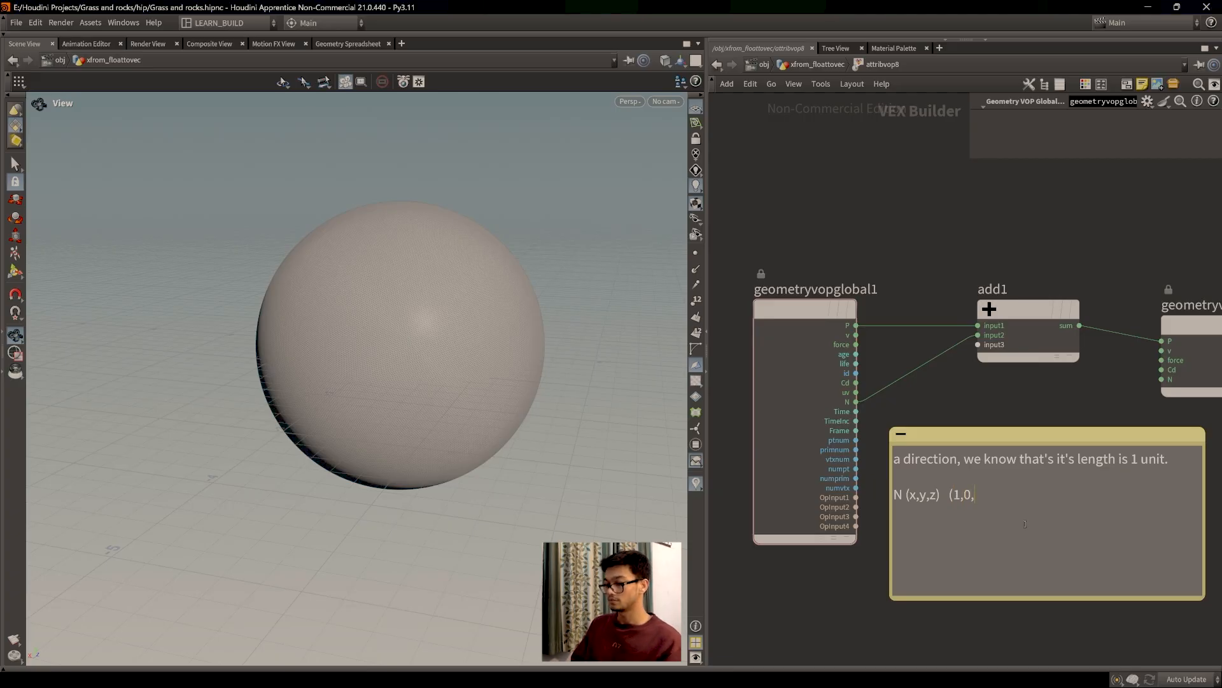
type(",)")
key("BackSpace")
key("BackSpace")
type("0)")
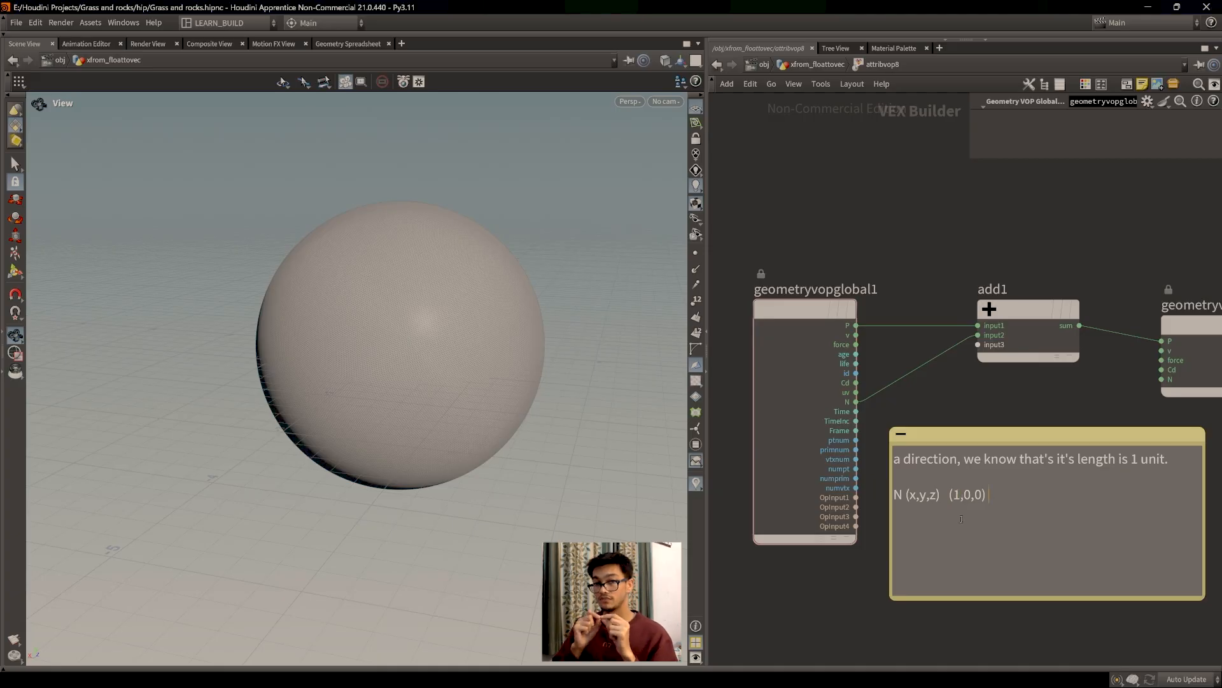
left_click_drag(990, 495, 944, 494)
left_click(996, 538)
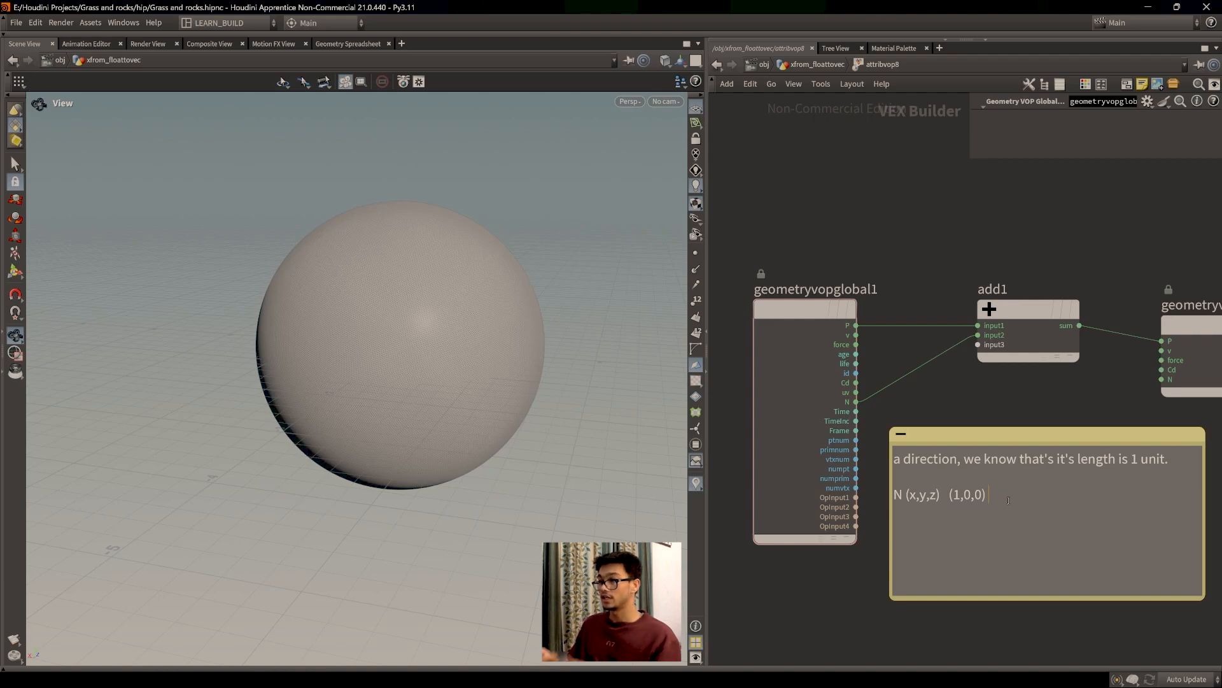
key("BackSpace")
key("BackSpace")
key("BackSpace")
key("BackSpace")
key("BackSpace")
key("BackSpace")
type("(2,3")
key("BackSpace")
key("BackSpace")
type(",3,4")
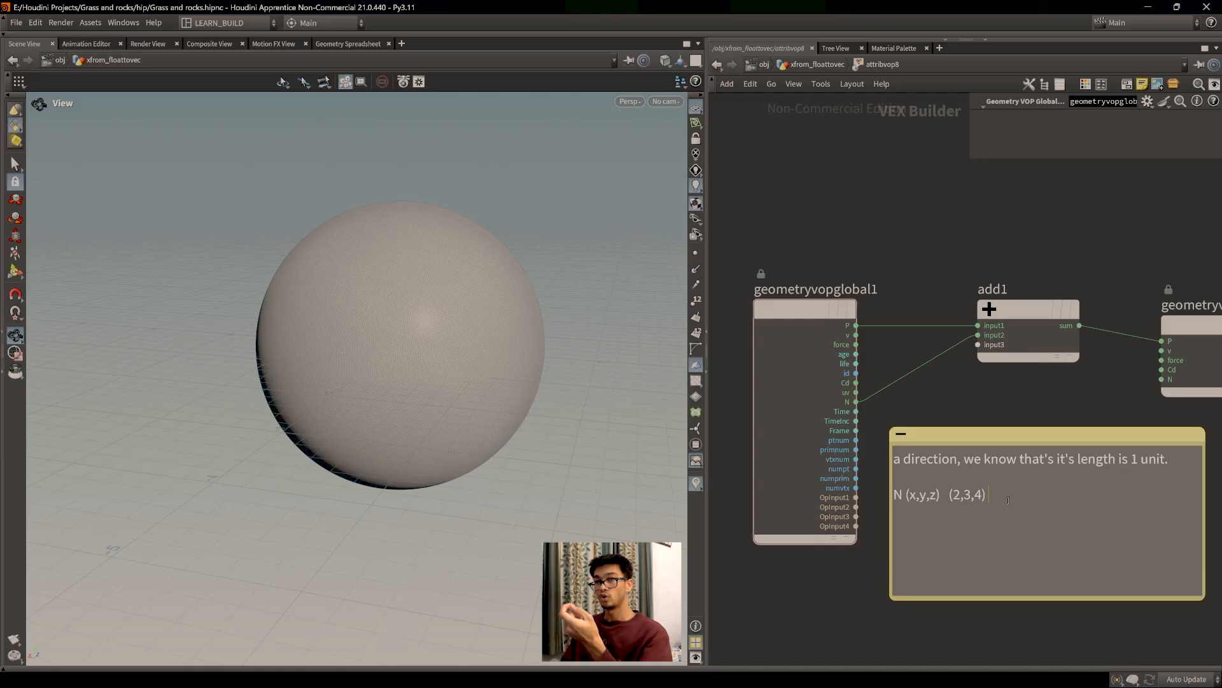
Step: Try writing an '= sqrt(x2' length formula after (2,3,4), then remove it
left_click_drag(1004, 500, 1035, 492)
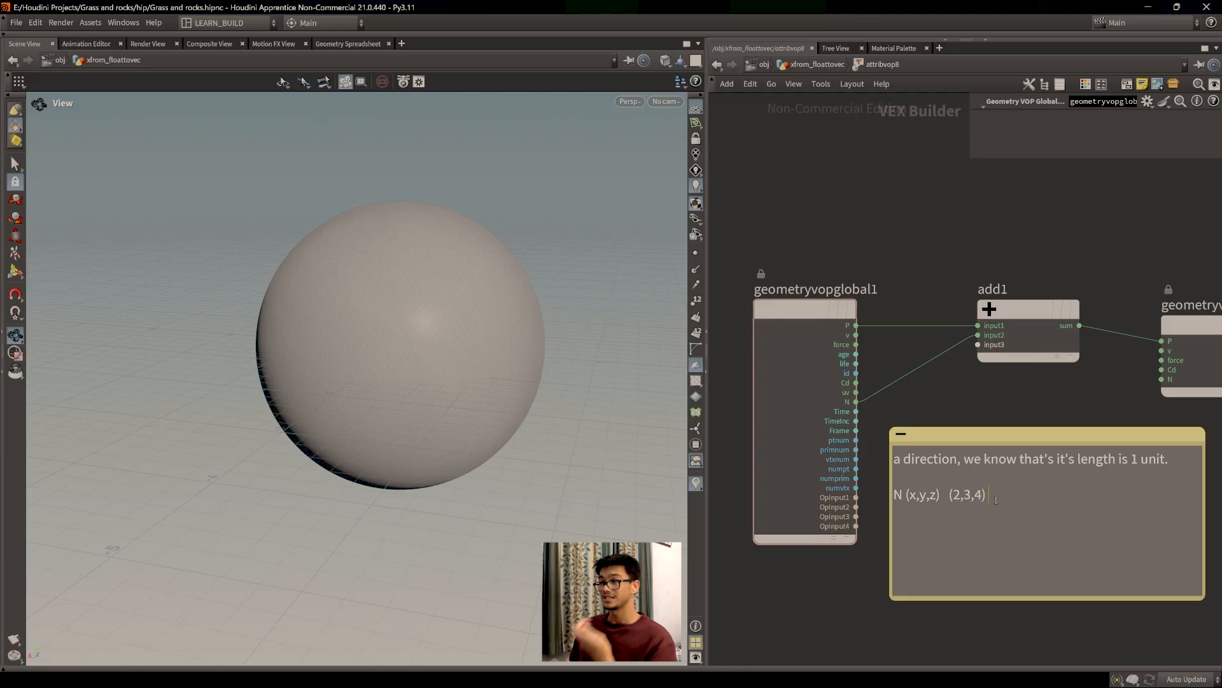
type("= ")
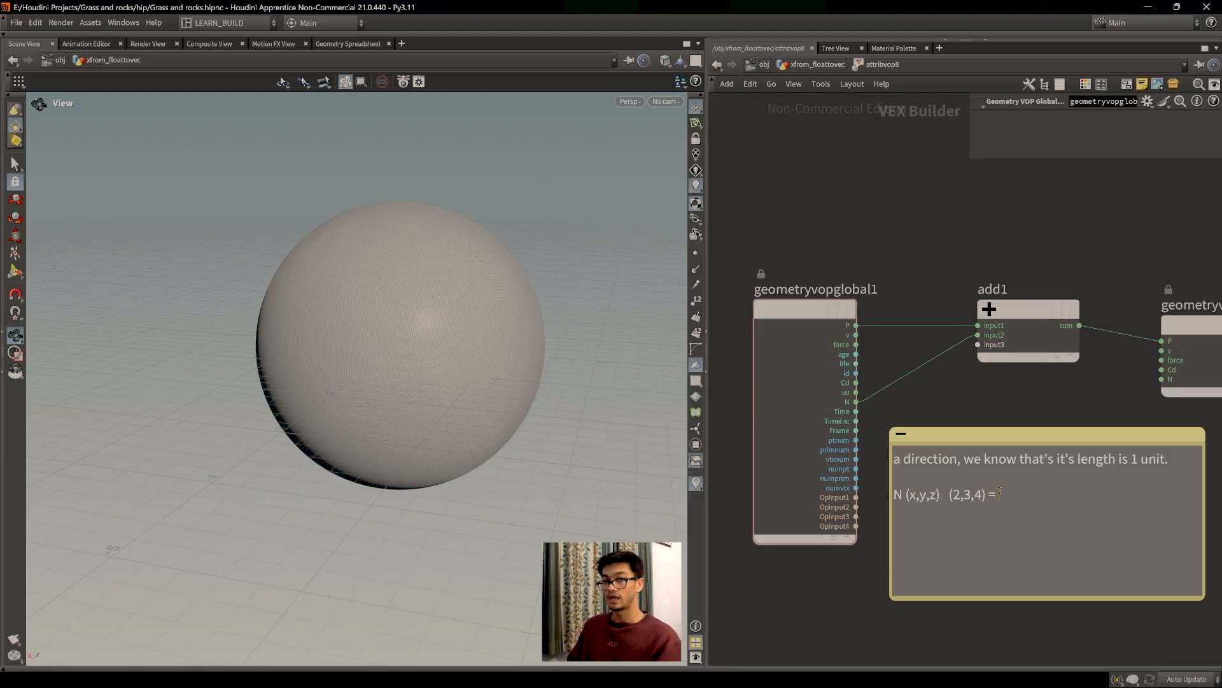
type("squ")
key("BackSpace")
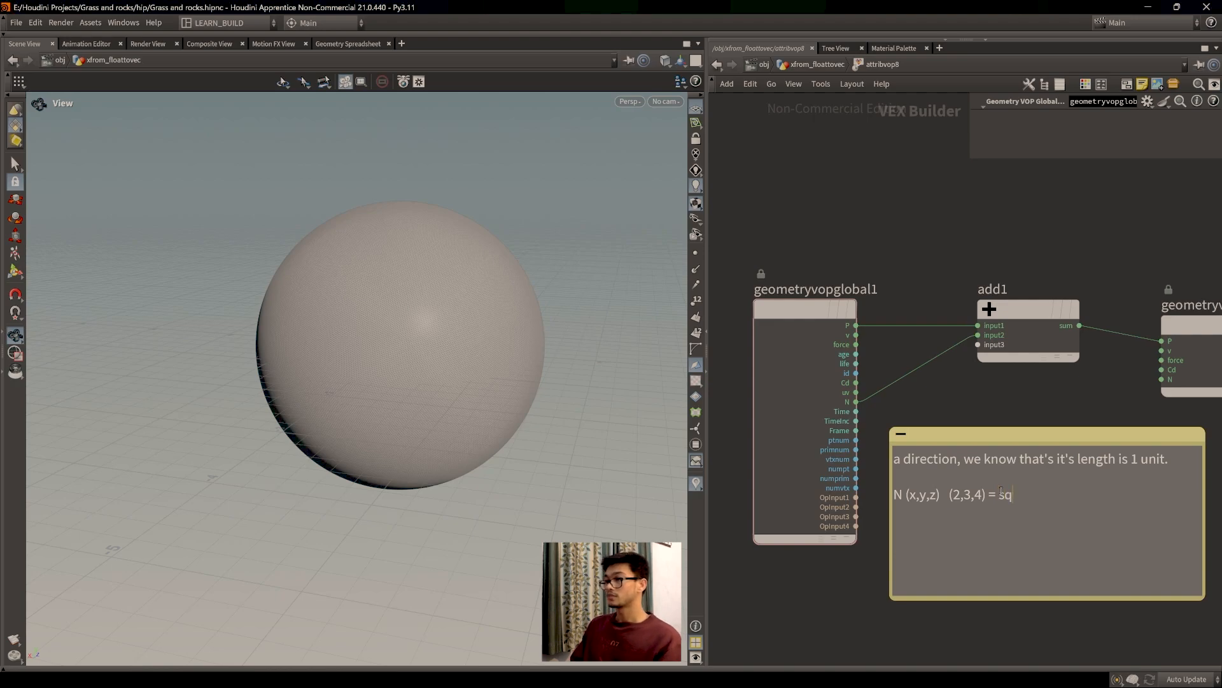
type("uareroot")
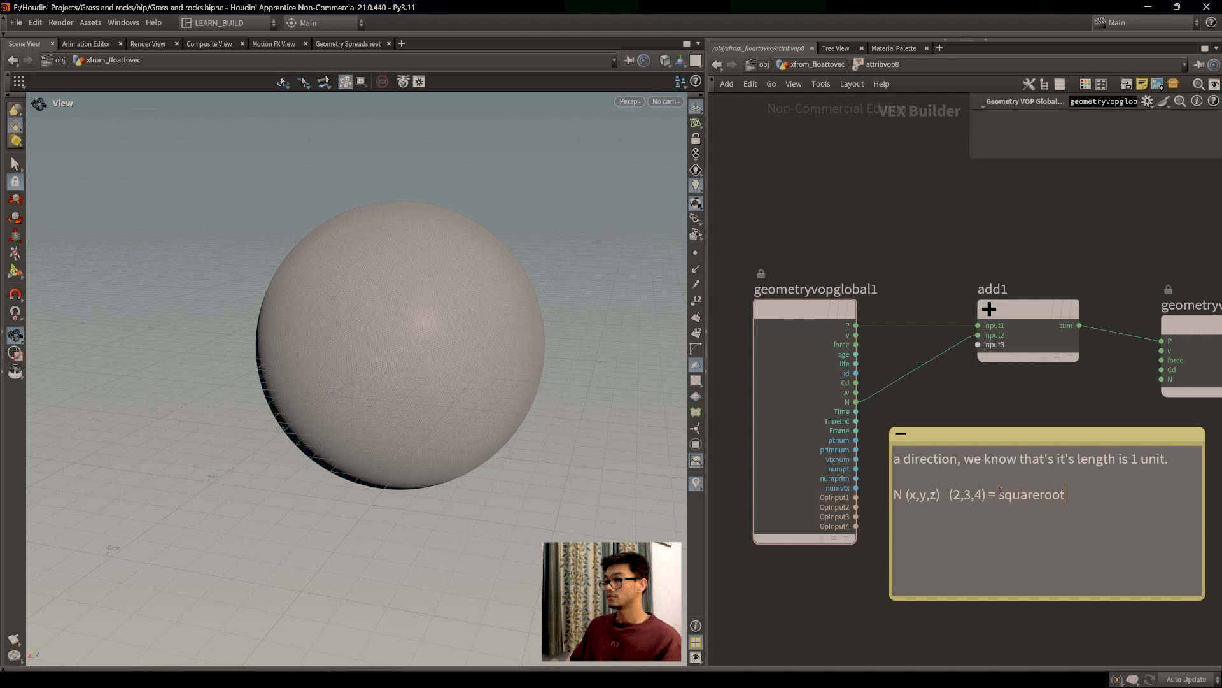
key("BackSpace")
key("BackSpace")
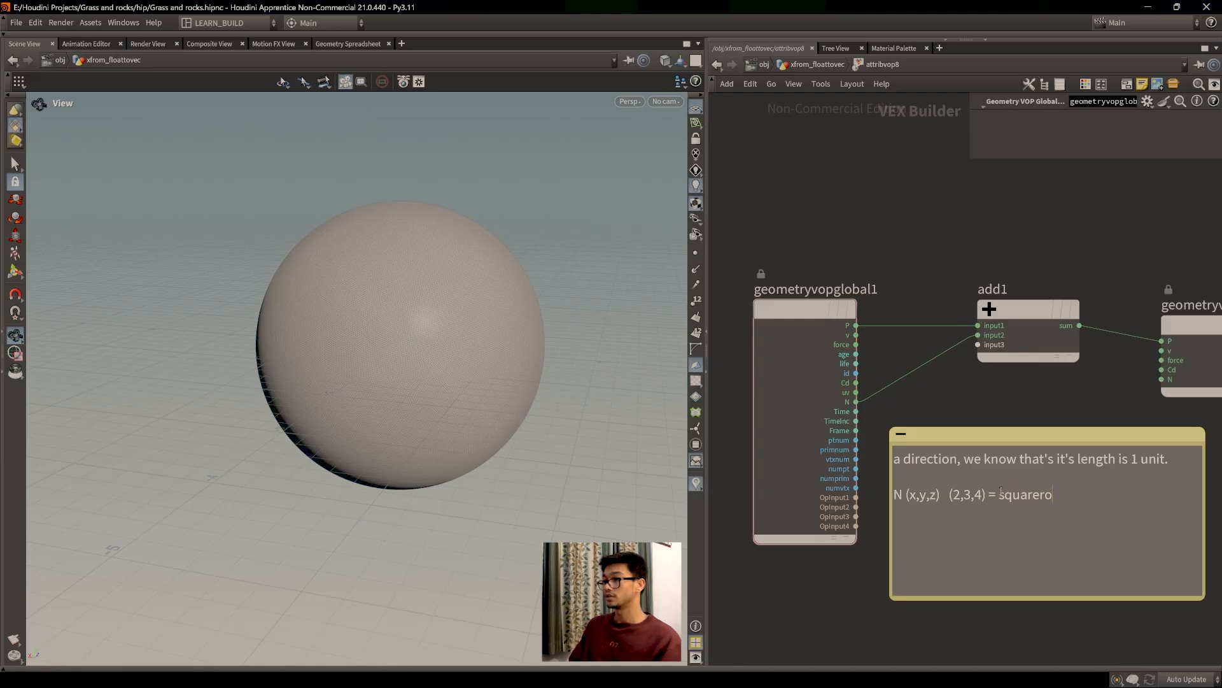
key("BackSpace")
key("BackSpace")
key("BackSpace")
key("BackSpace")
key("BackSpace")
key("BackSpace")
type("r")
key("BackSpace")
type("uarot")
key("BackSpace")
key("BackSpace")
key("BackSpace")
key("BackSpace")
key("BackSpace")
key("BackSpace")
type("rt")
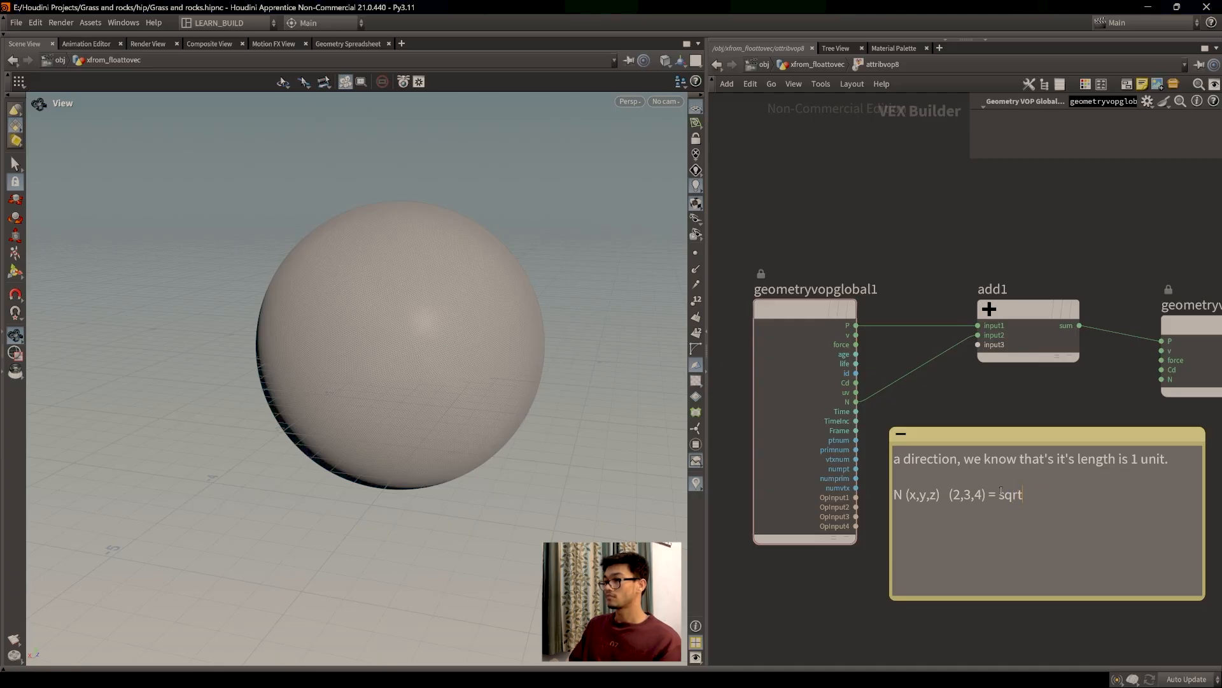
type("(")
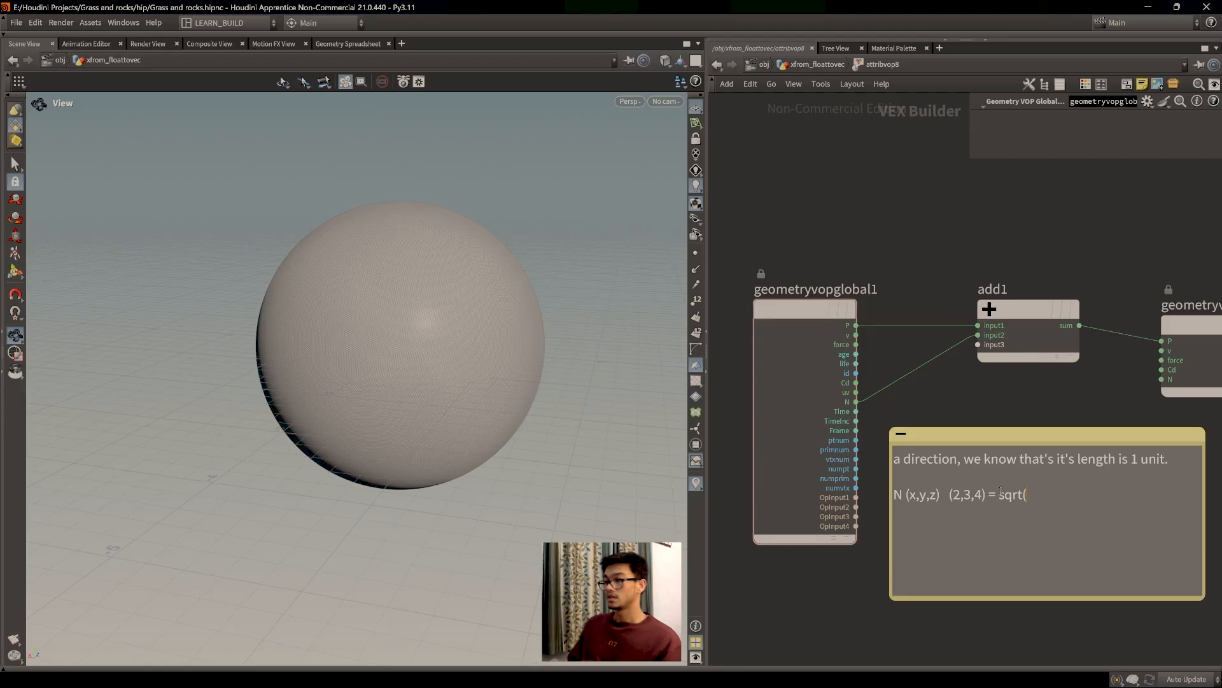
type("x")
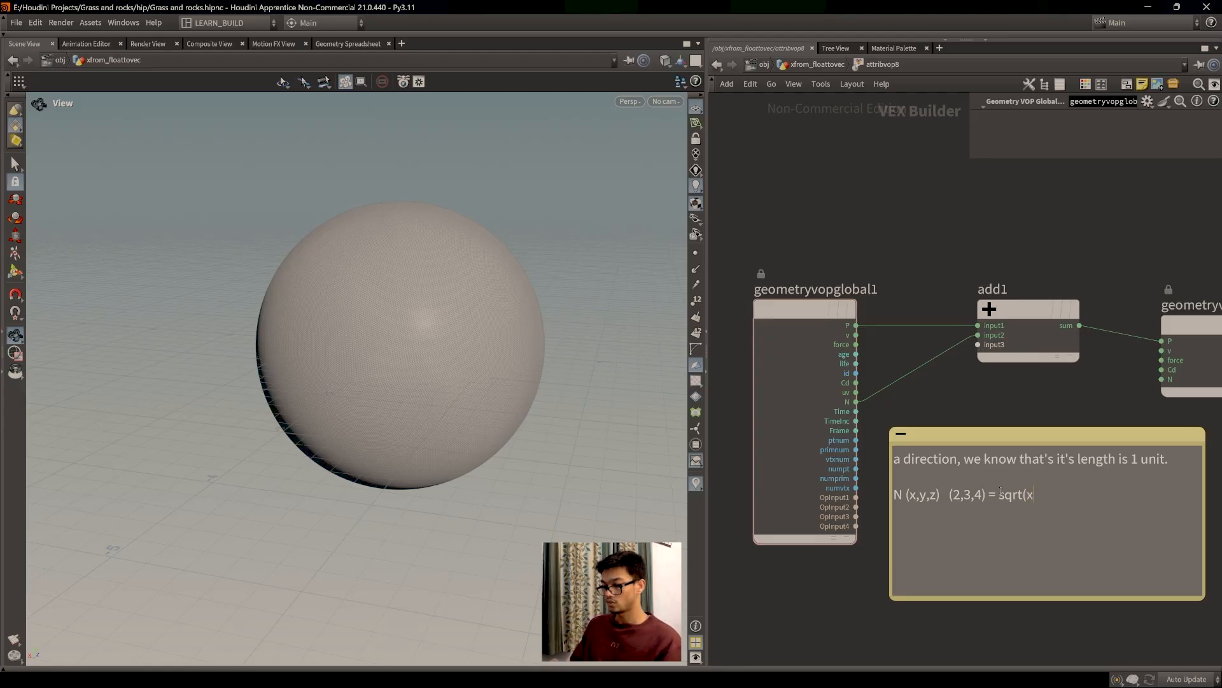
key("BackSpace")
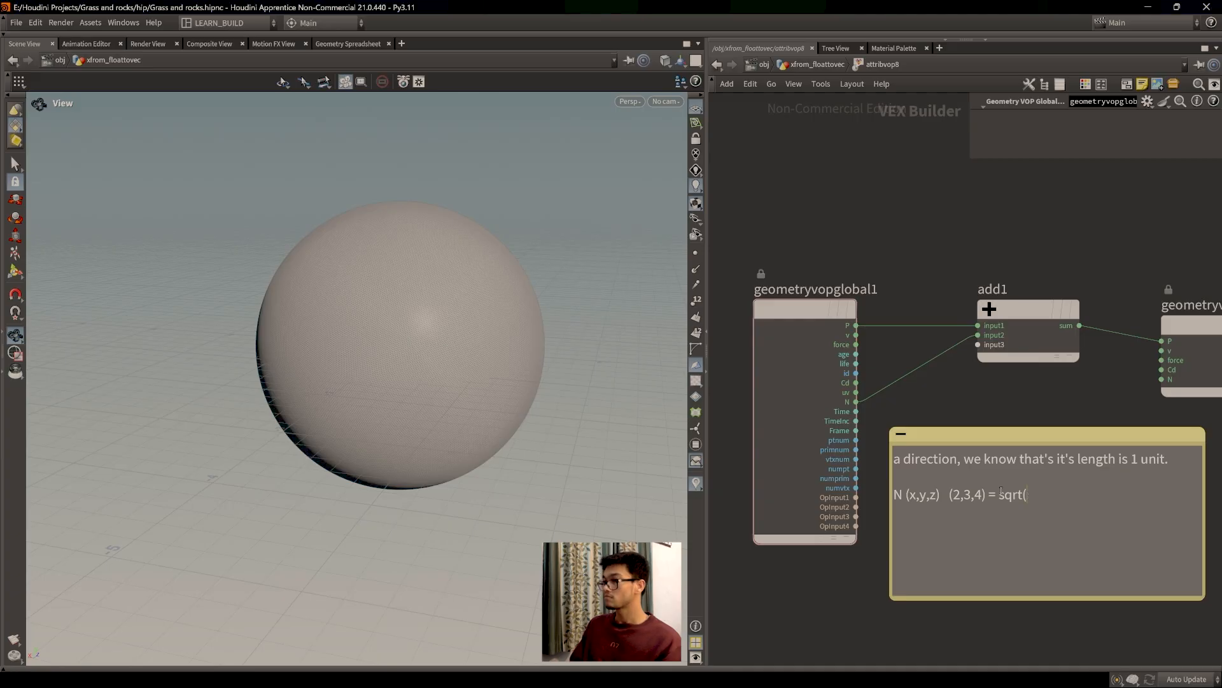
type("x2")
key("BackSpace")
key("BackSpace")
key("BackSpace")
key("BackSpace")
key("BackSpace")
key("BackSpace")
key("BackSpace")
key("BackSpace")
key("BackSpace")
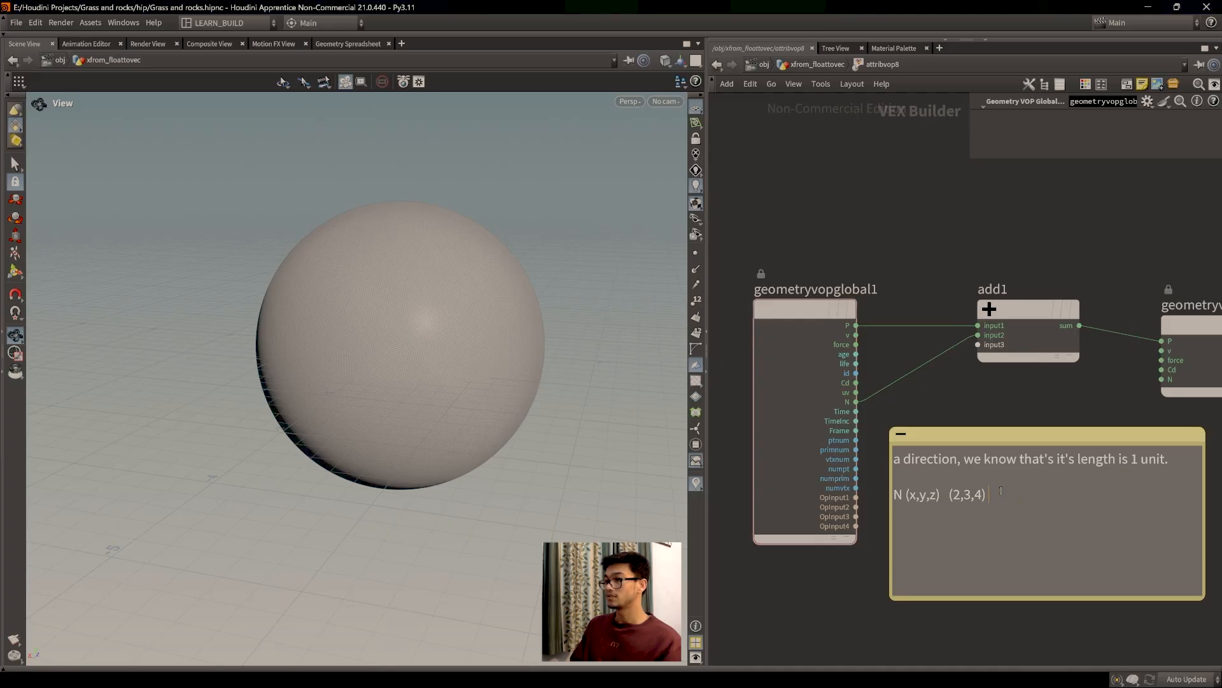
Step: Clean up the trailing space and comma so the line ends at (2,3,4)
key("BackSpace")
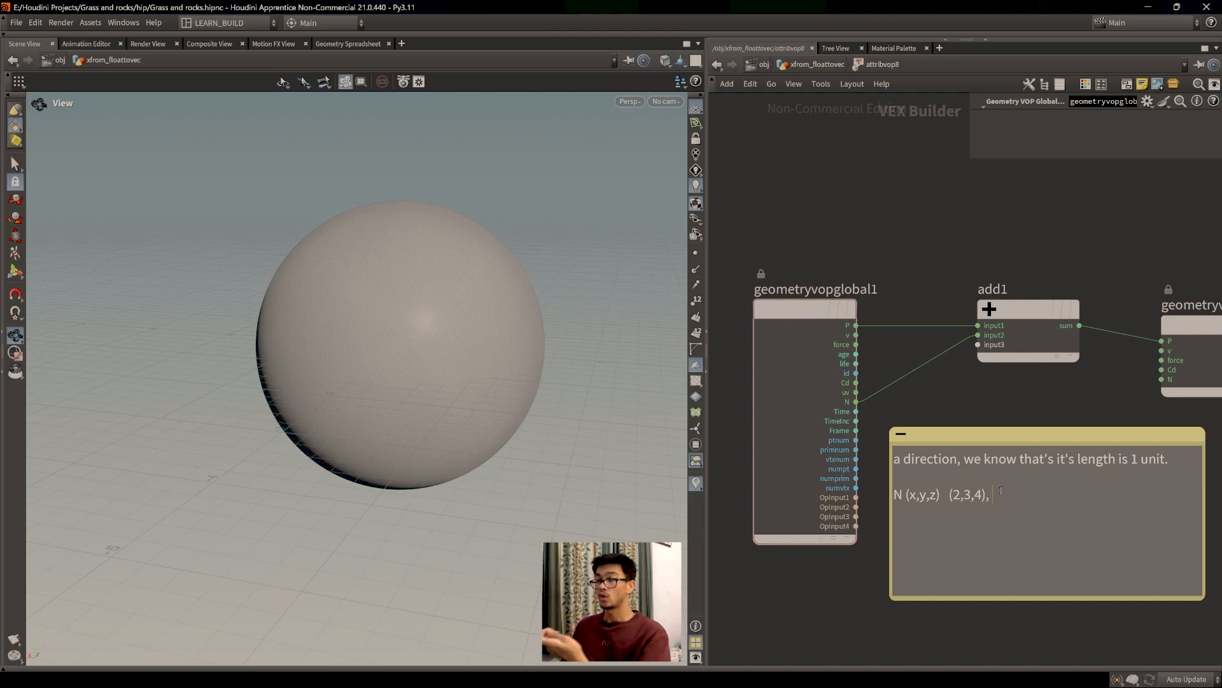
key("BackSpace")
key("BackSpace")
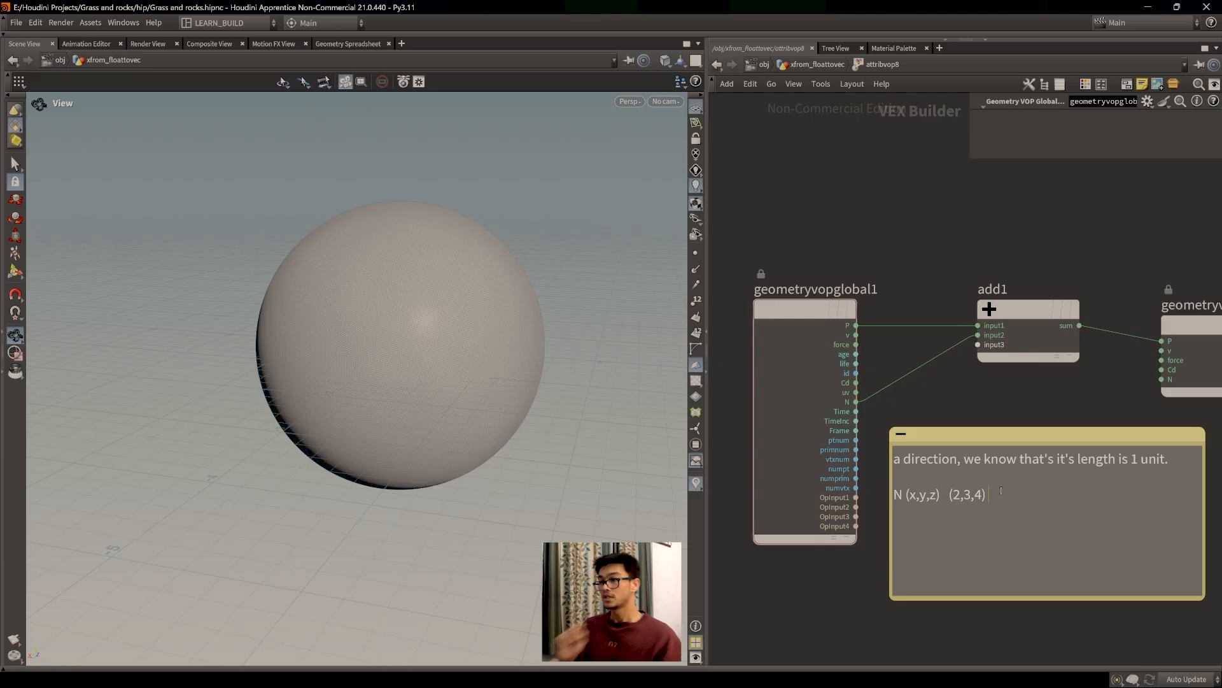
type(",")
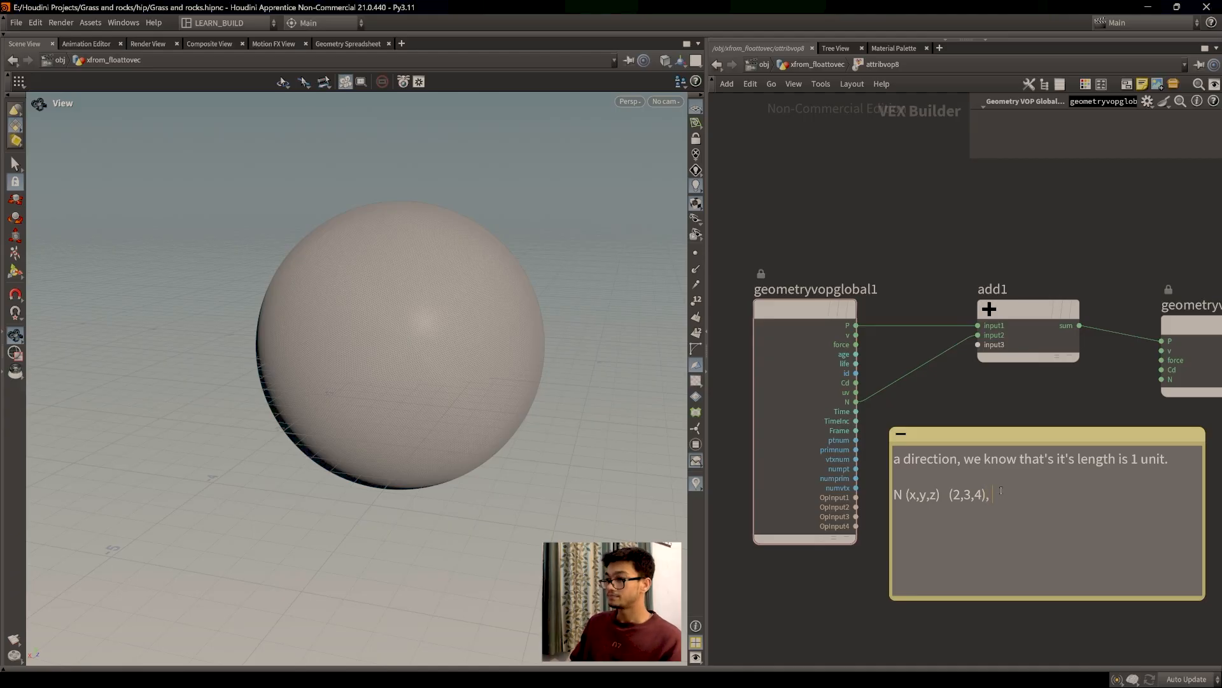
key("BackSpace")
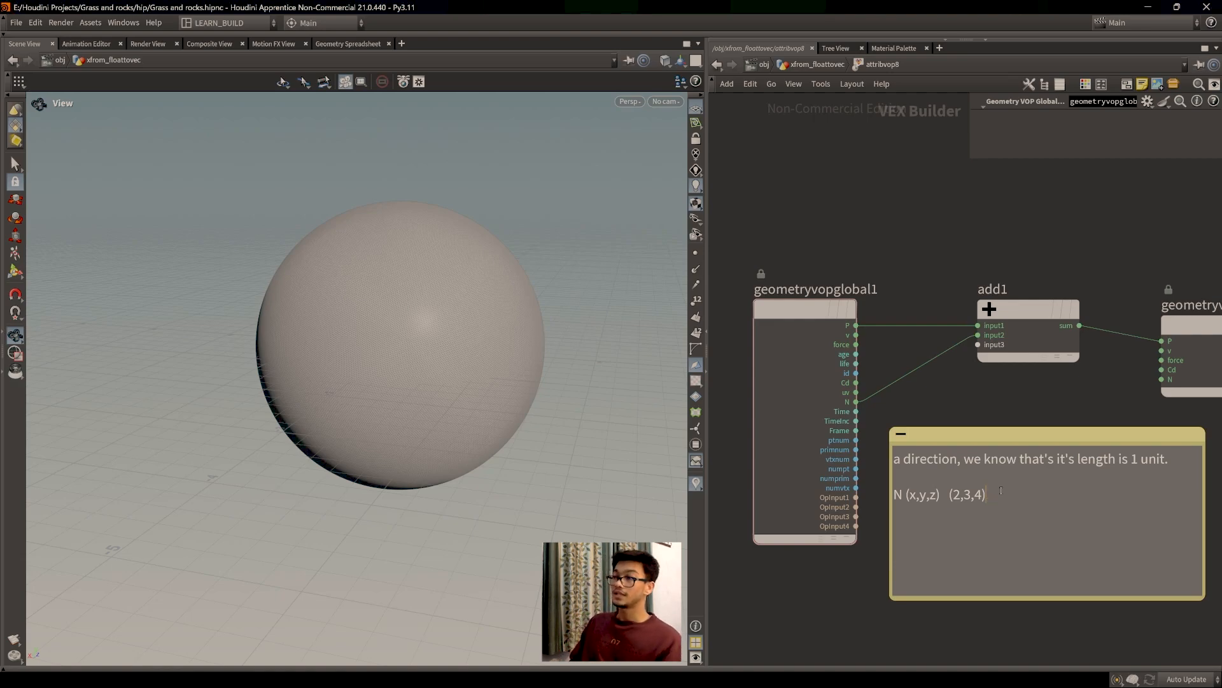
Step: Append ', if the length is more than 1 unit.' after (2,3,4) in the note
type(", if")
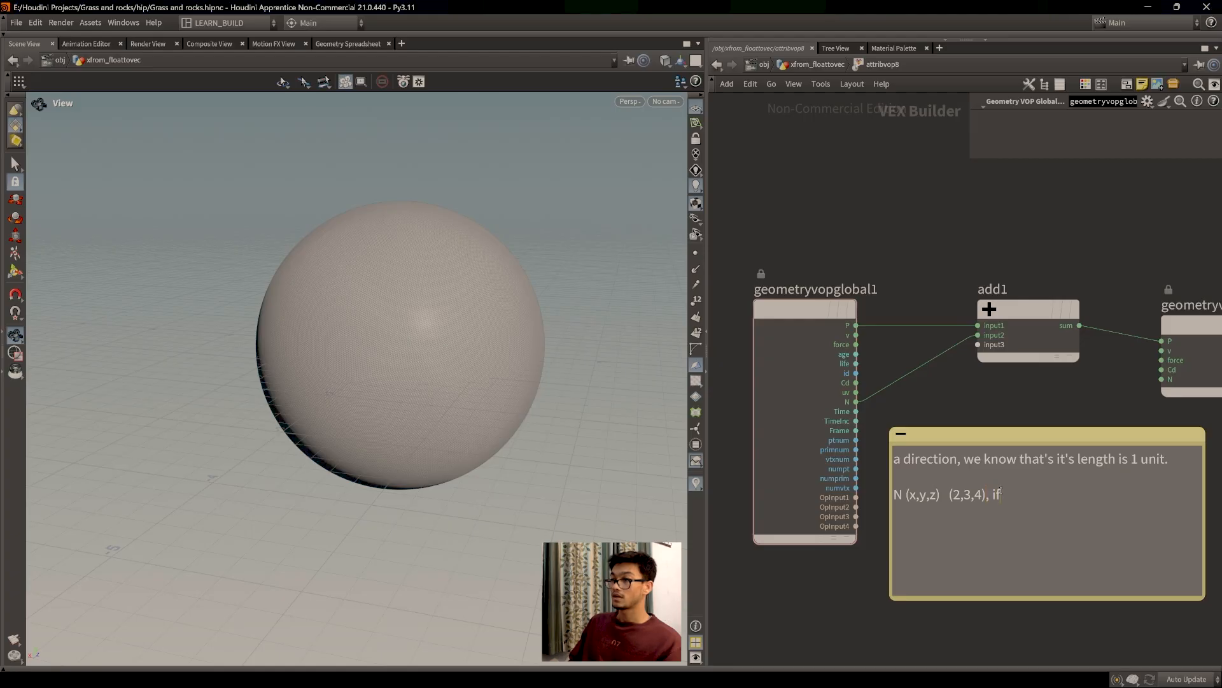
type(" the lengt")
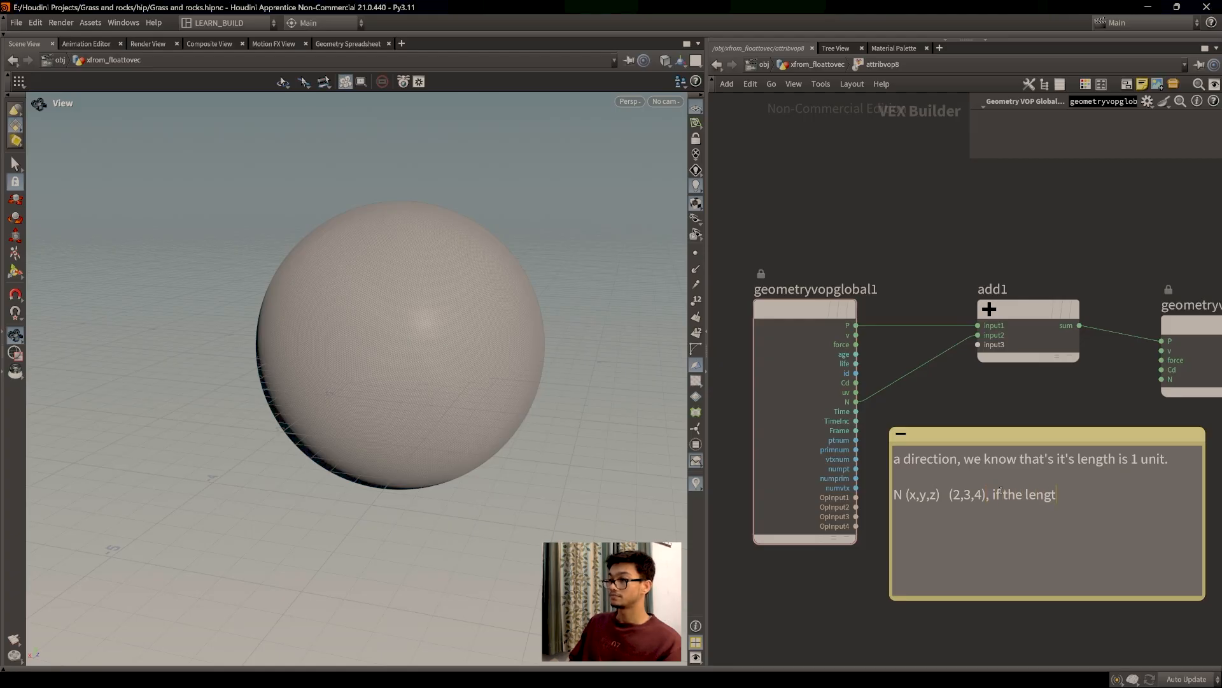
type("h is more than 1 unit.")
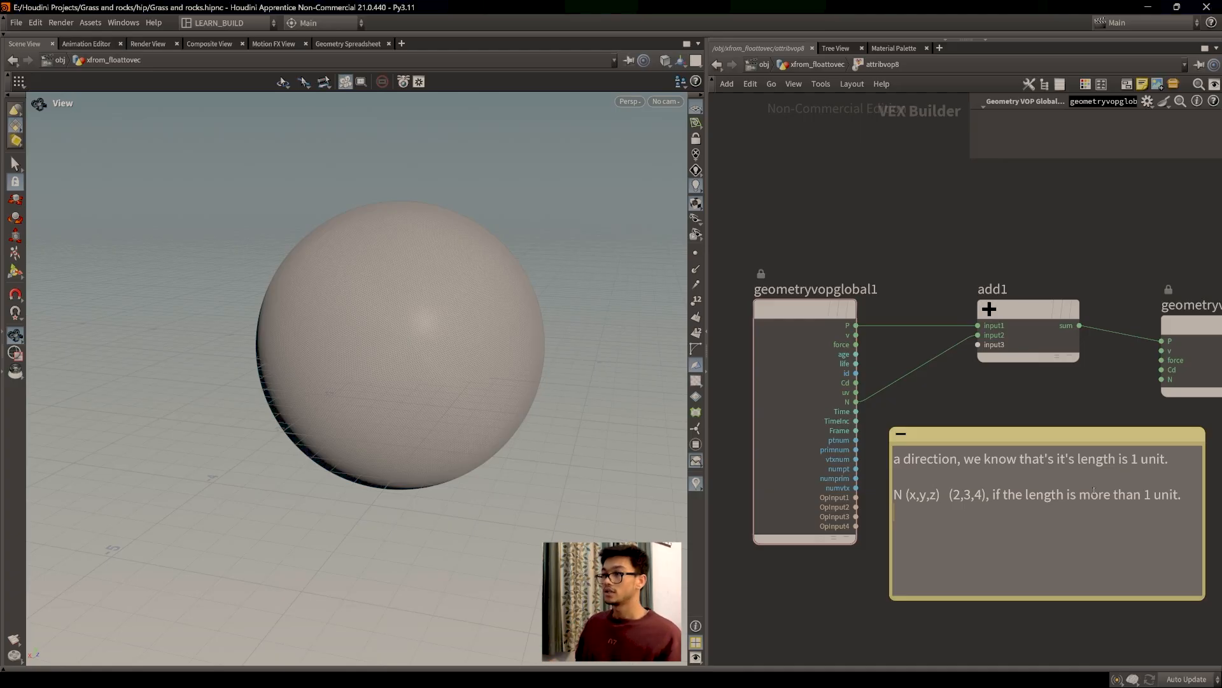
left_click_drag(1182, 498, 990, 497)
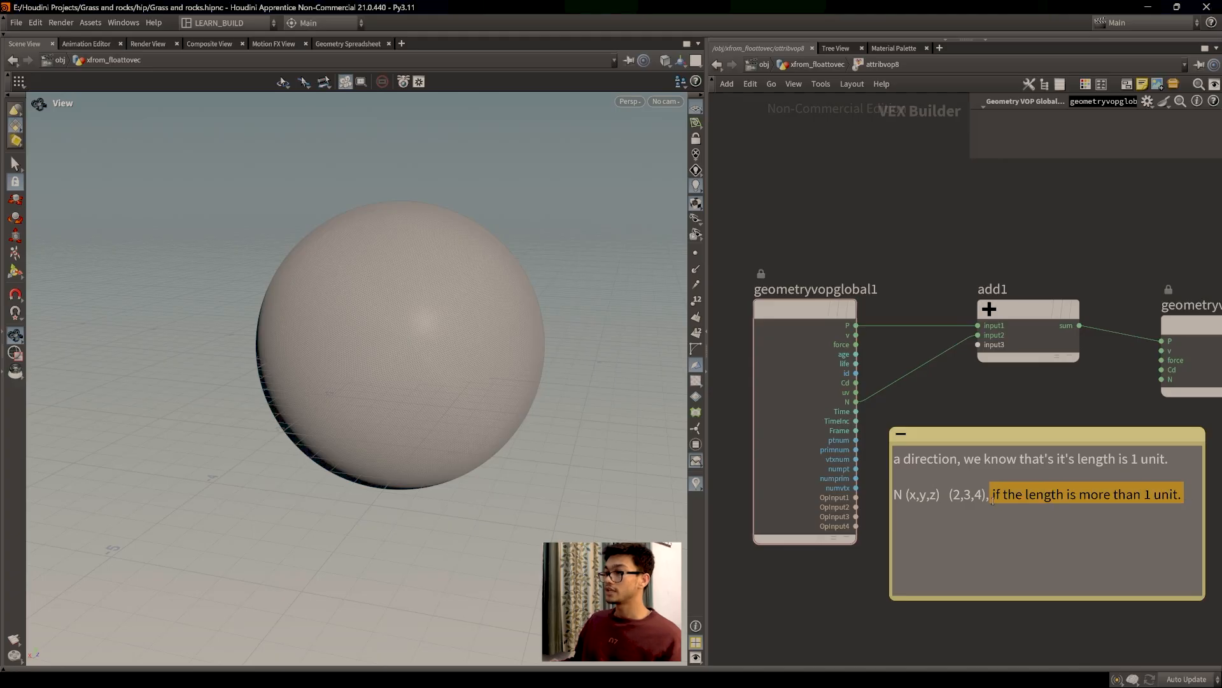
left_click(1146, 509)
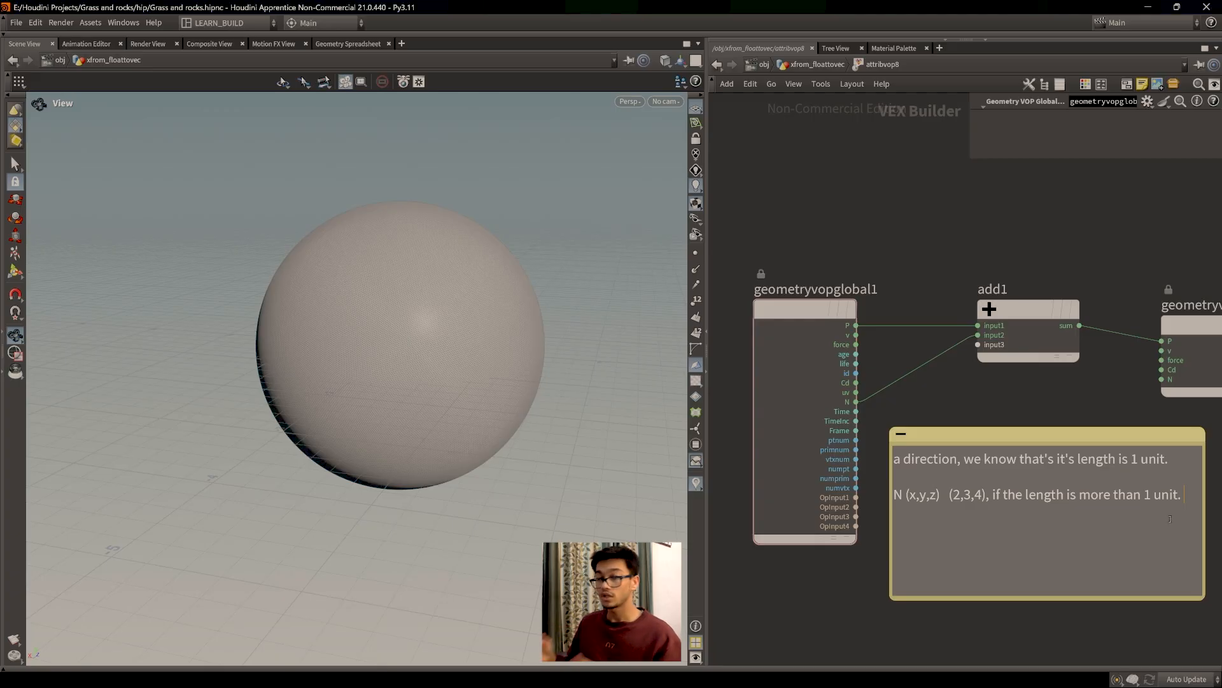
Step: Enlarge the sticky note and type 'if a vector has a value more than 1 unit.'
middle_click_drag(1045, 415, 938, 314)
middle_click_drag(1038, 562, 1026, 549)
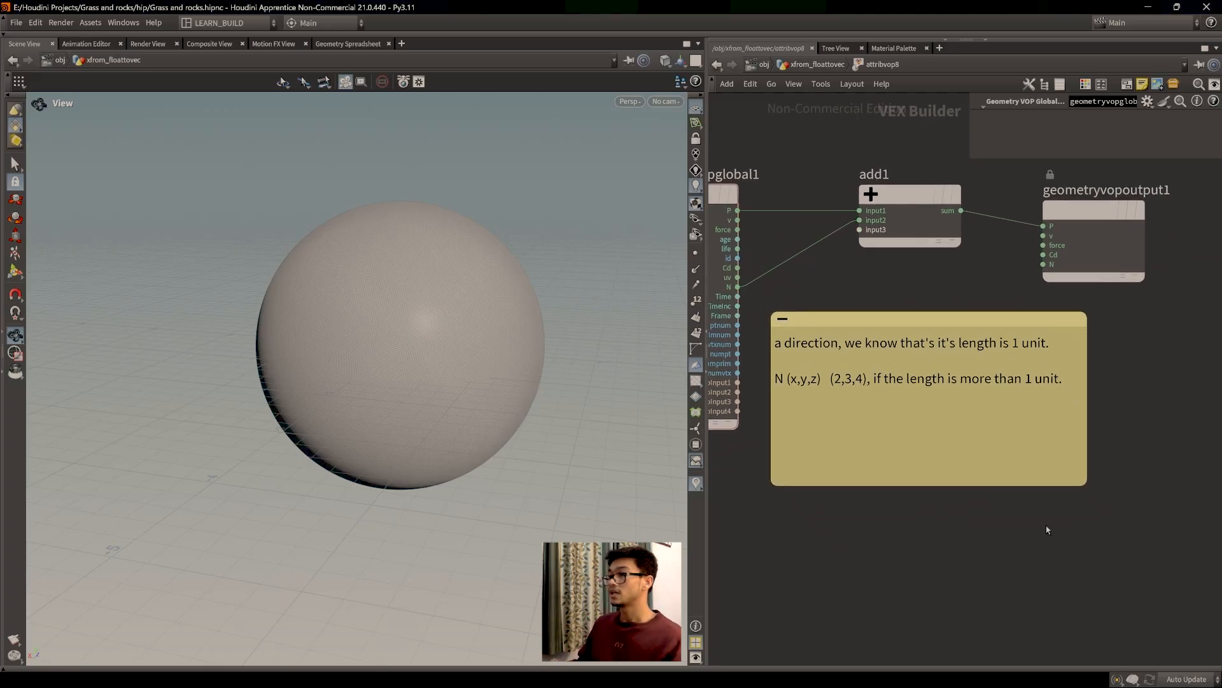
left_click_drag(1086, 487, 1108, 503)
double_click(1038, 431)
type("if a vector has")
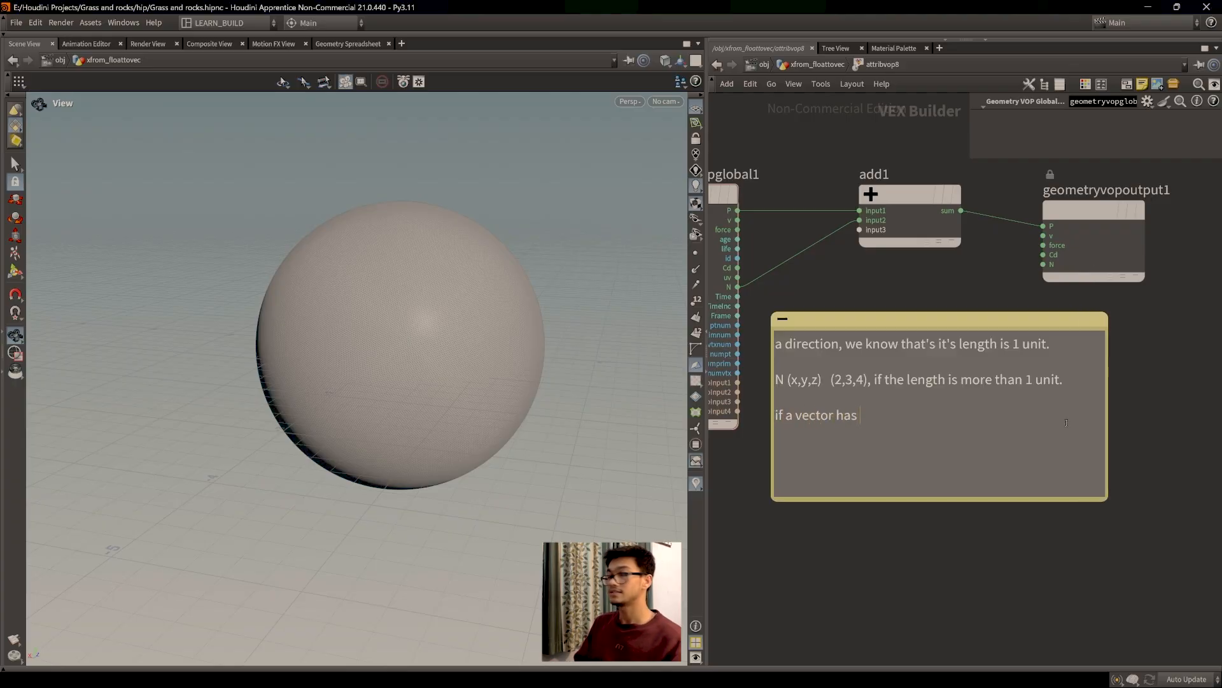
type(" a value more than 1 unit.")
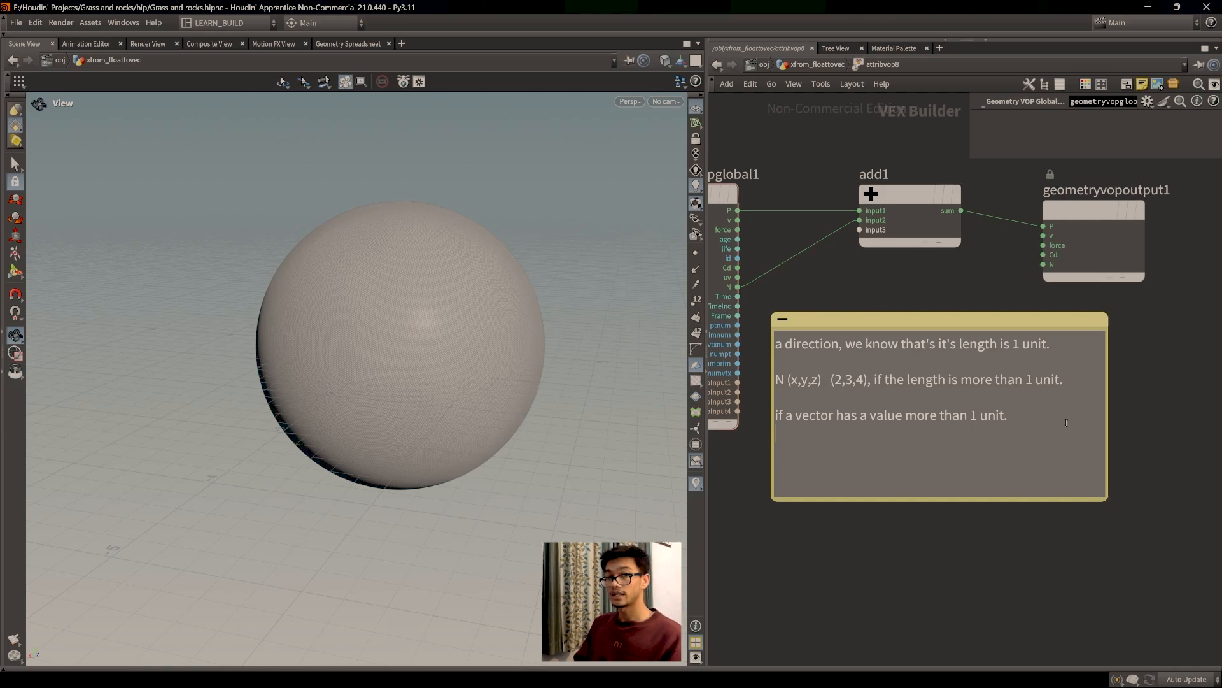
key("Escape")
Step: Add the line 'just take any vector' to the note
left_click(1067, 425)
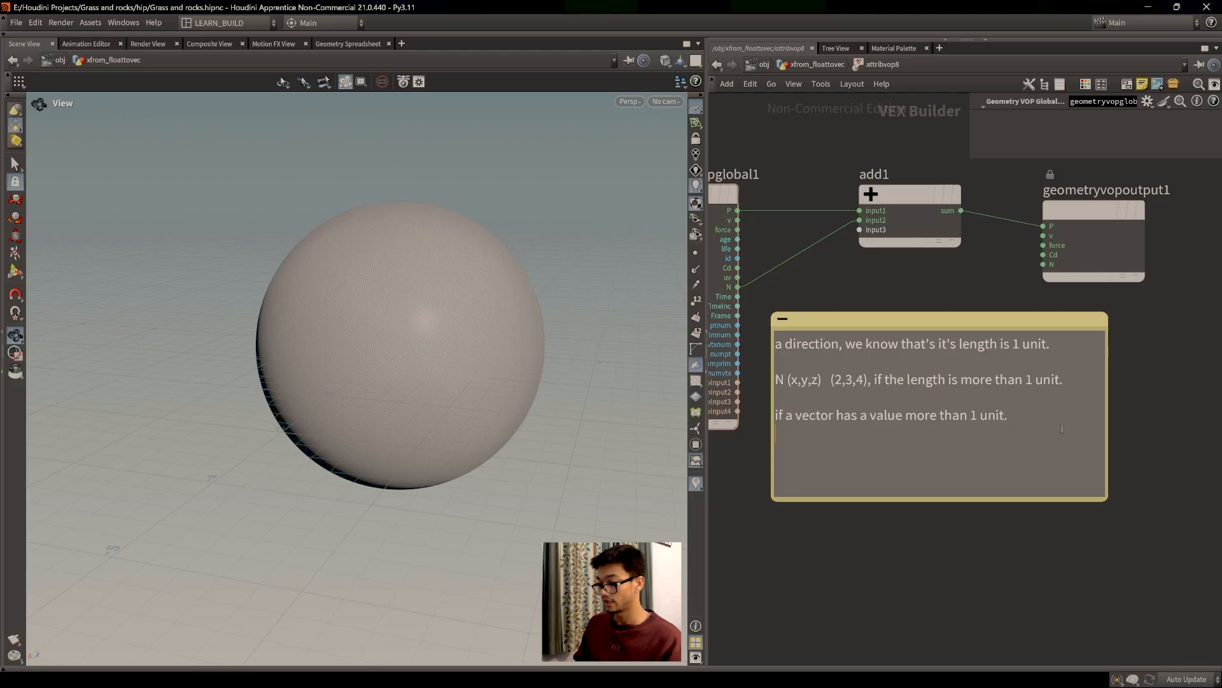
type("jsut")
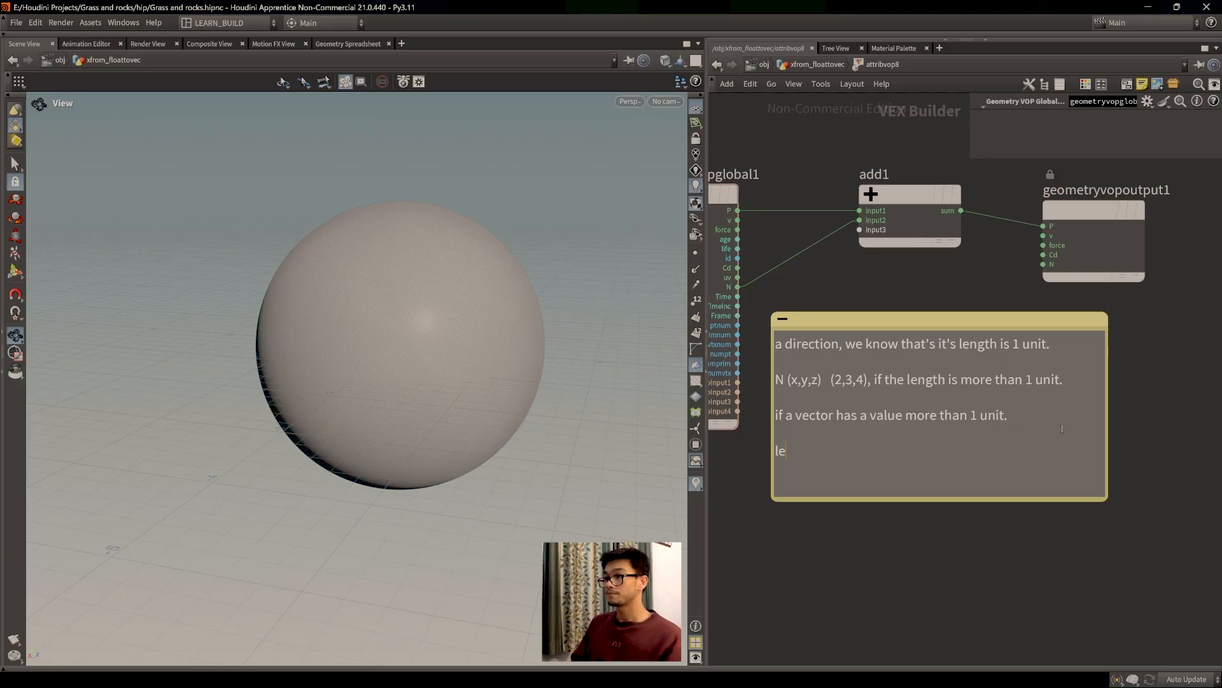
key("BackSpace")
key("BackSpace")
type("ust take any vector,")
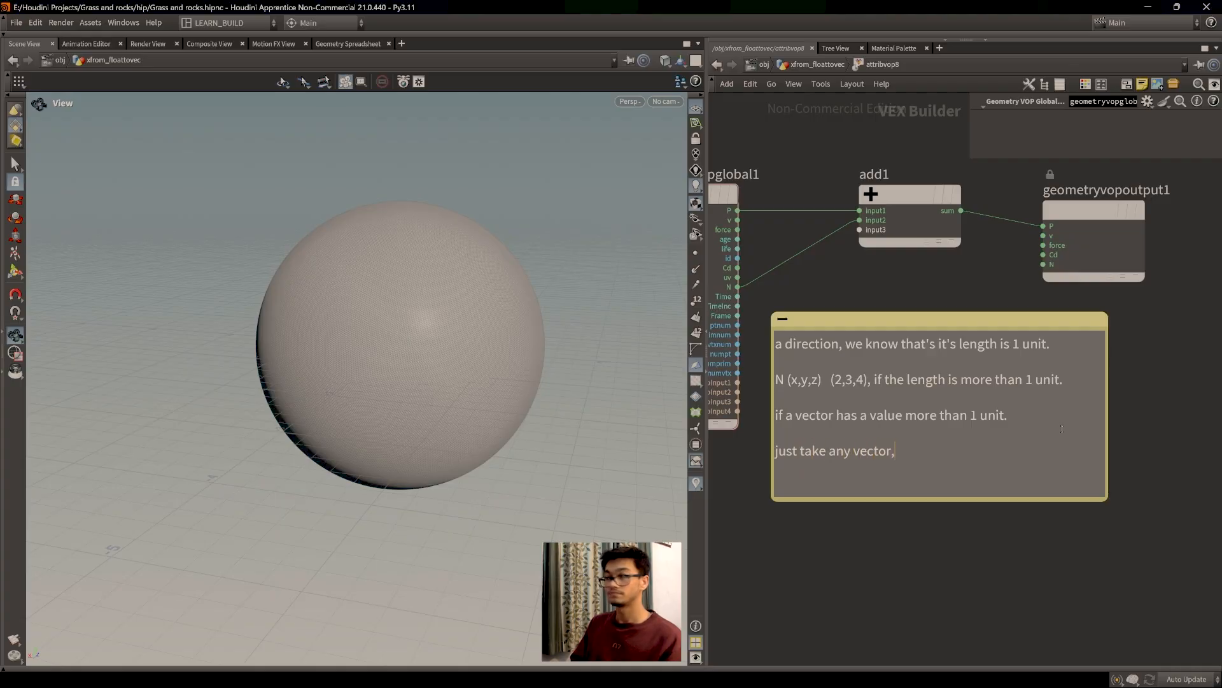
key("Escape")
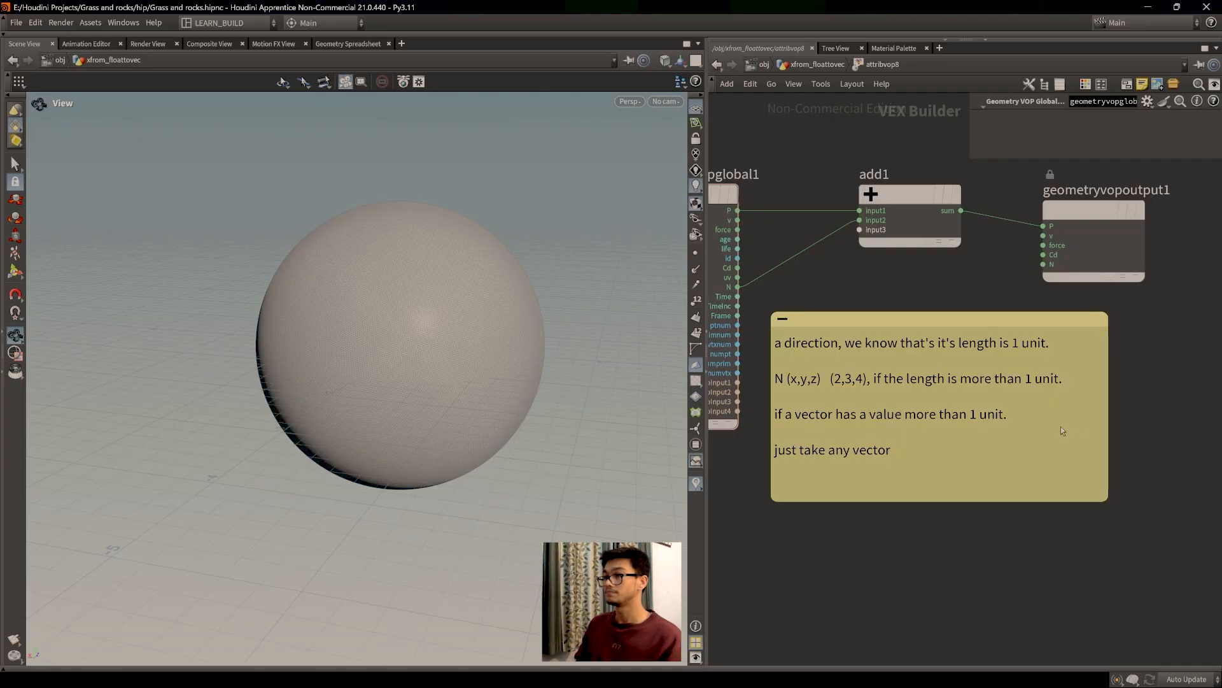
Step: Add the line 'give it's magnitude a value 1 unit.'
left_click(955, 443)
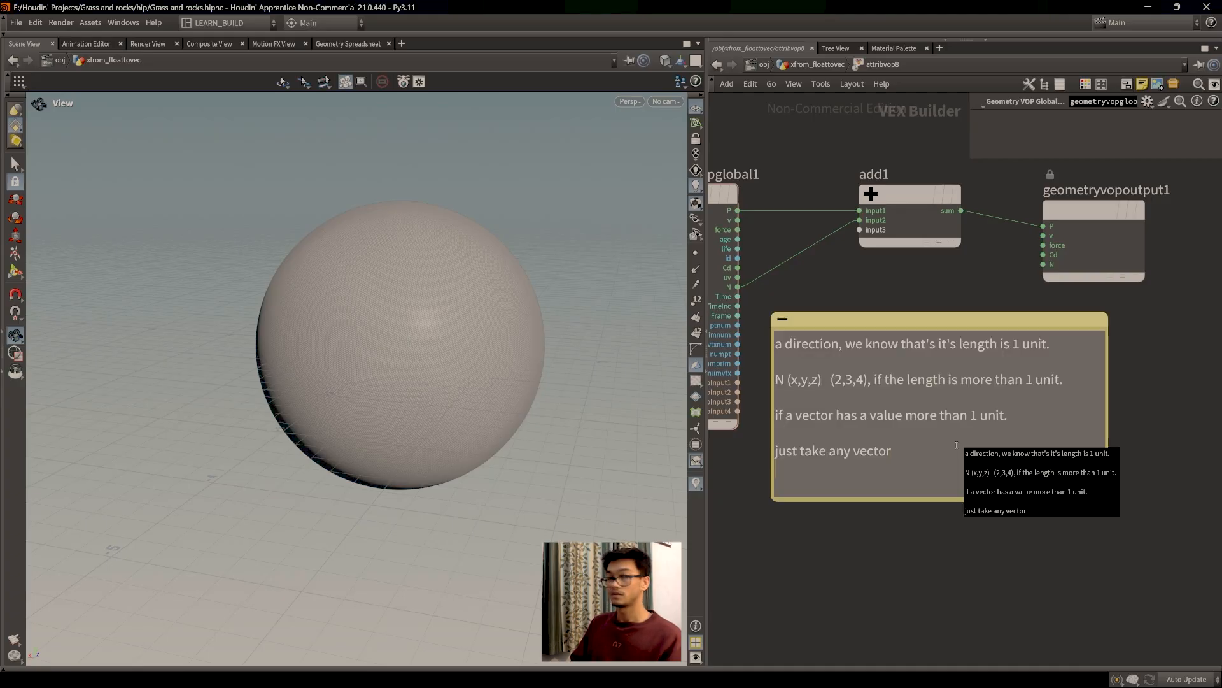
type("give ")
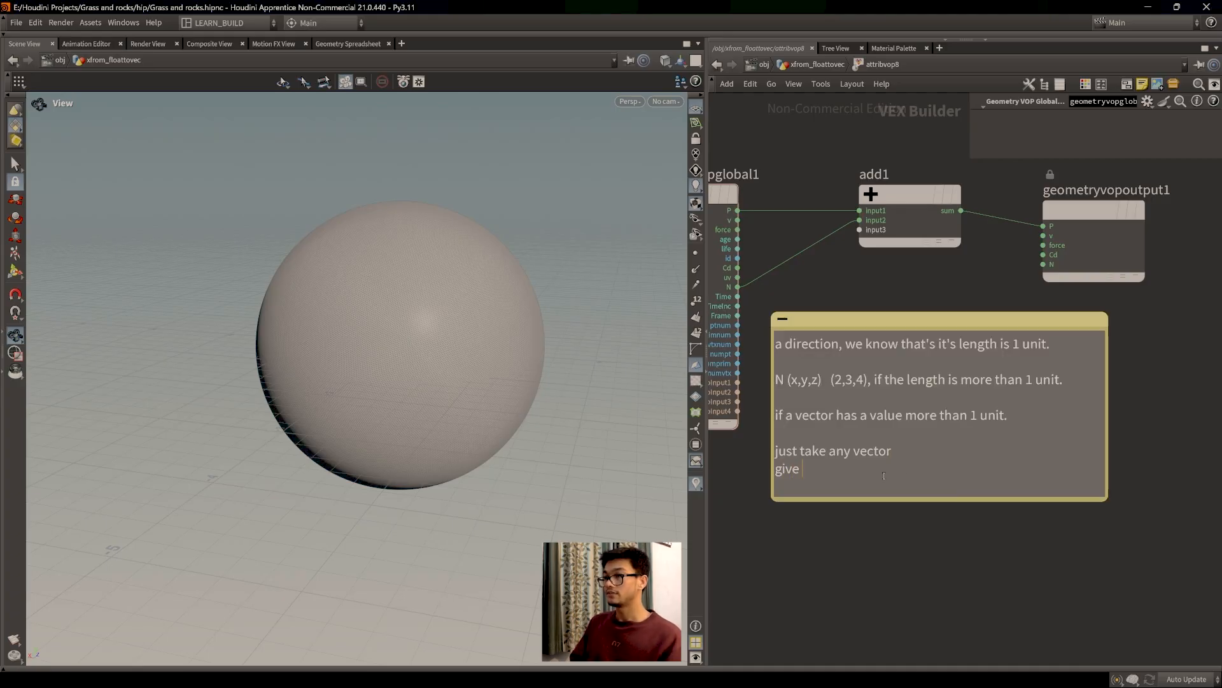
type("it's magnitu")
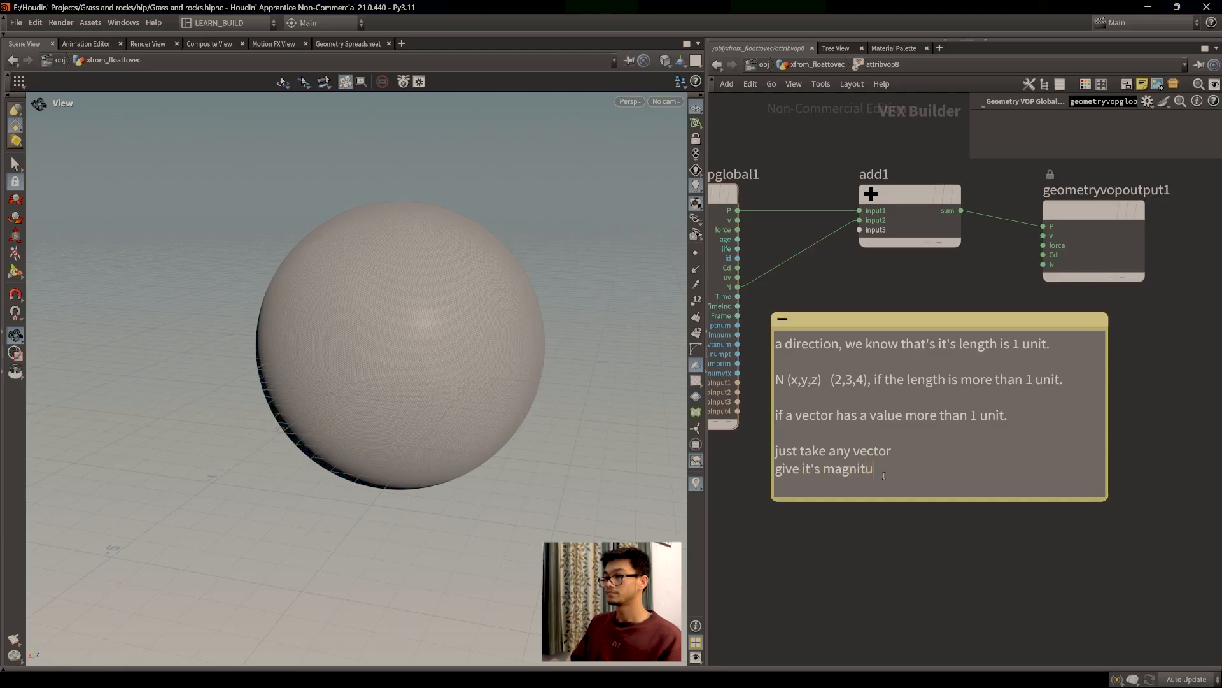
type("de aunit")
key("BackSpace")
key("BackSpace")
key("BackSpace")
key("BackSpace")
type("value 1 unit.")
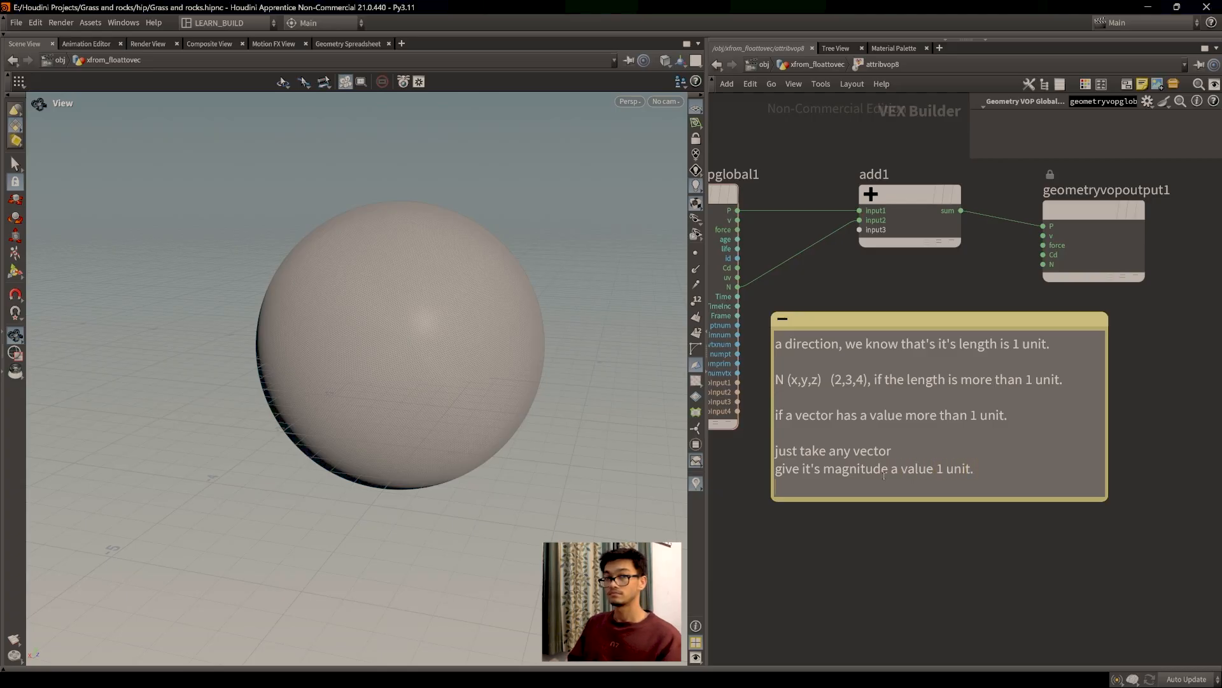
left_click(966, 506)
Step: Move the note up-right and add a new line 'but keep it's direciton'
left_click_drag(966, 506, 1001, 513)
left_click(995, 449)
left_click(1011, 434)
key("Return")
type("but keep it's direciton.")
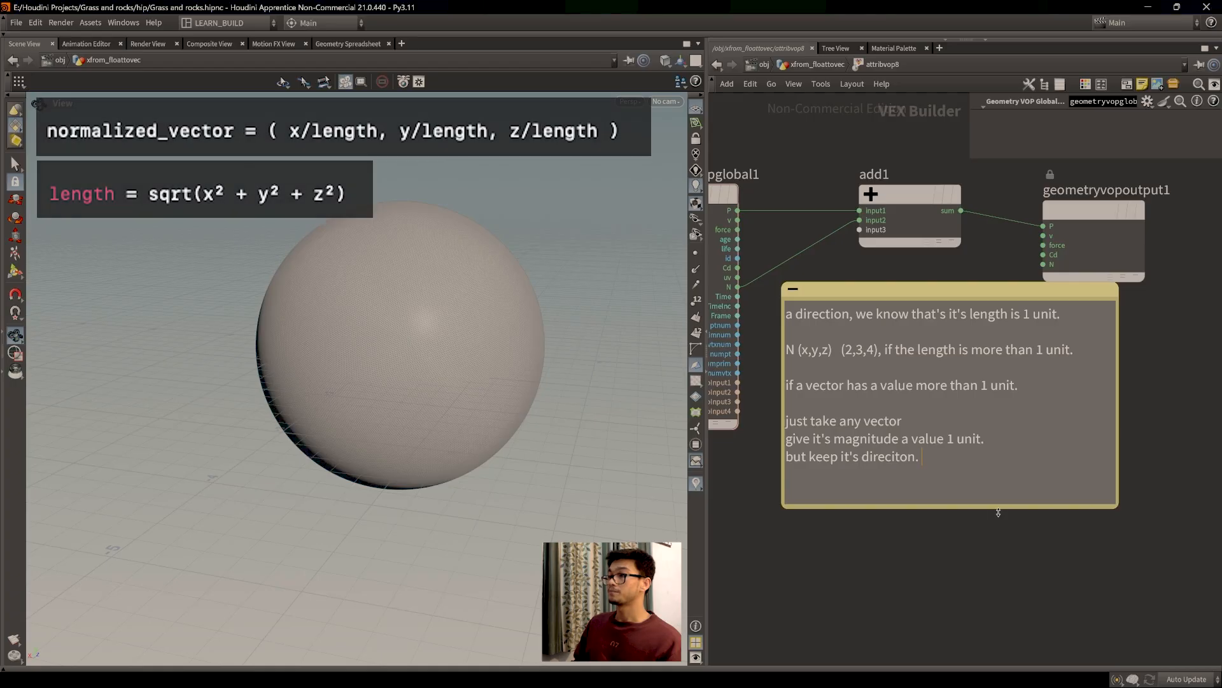
Step: Make the note taller and write 'normal (2,3,4) = it will calculate it's length, then it would normalize it'
left_click_drag(999, 508, 999, 502)
left_click(996, 476)
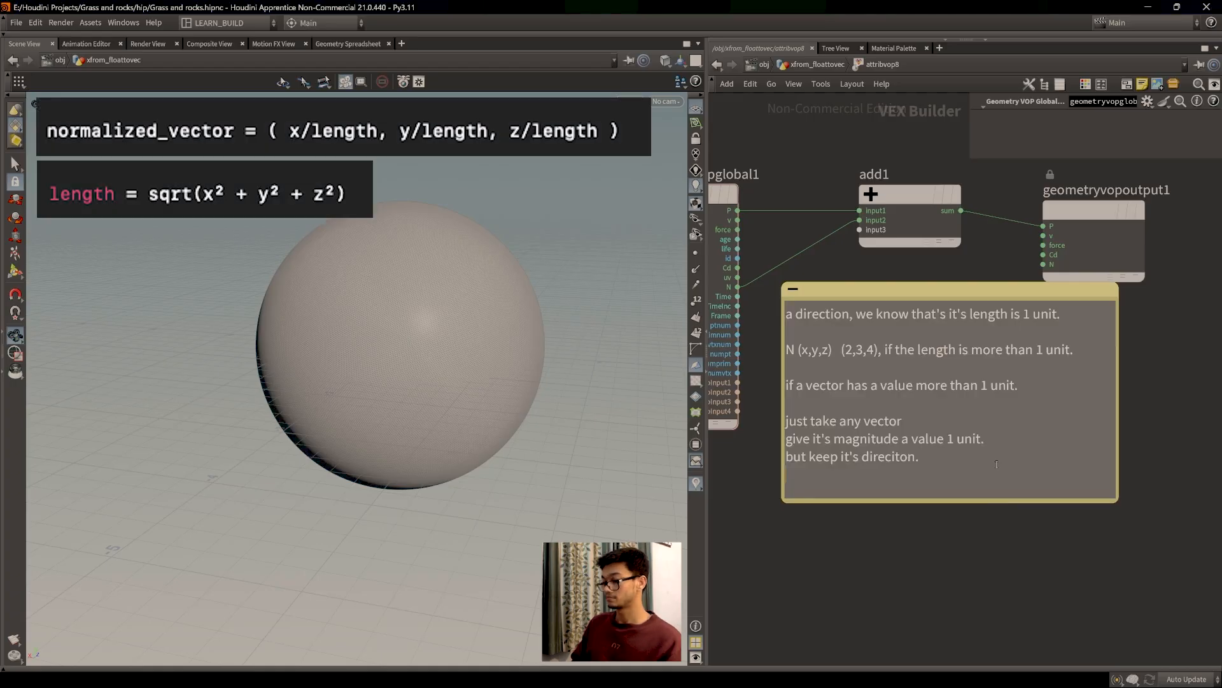
left_click_drag(948, 503, 947, 549)
left_click(914, 498)
type("normal")
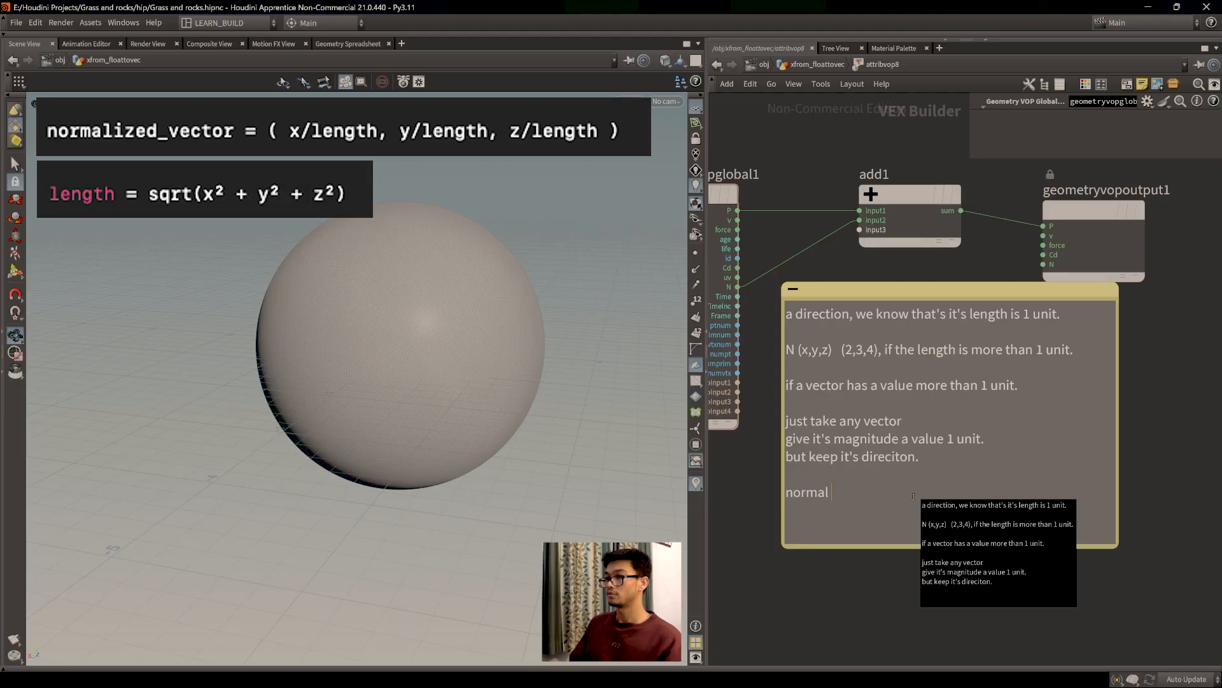
type(" (2,3,4)")
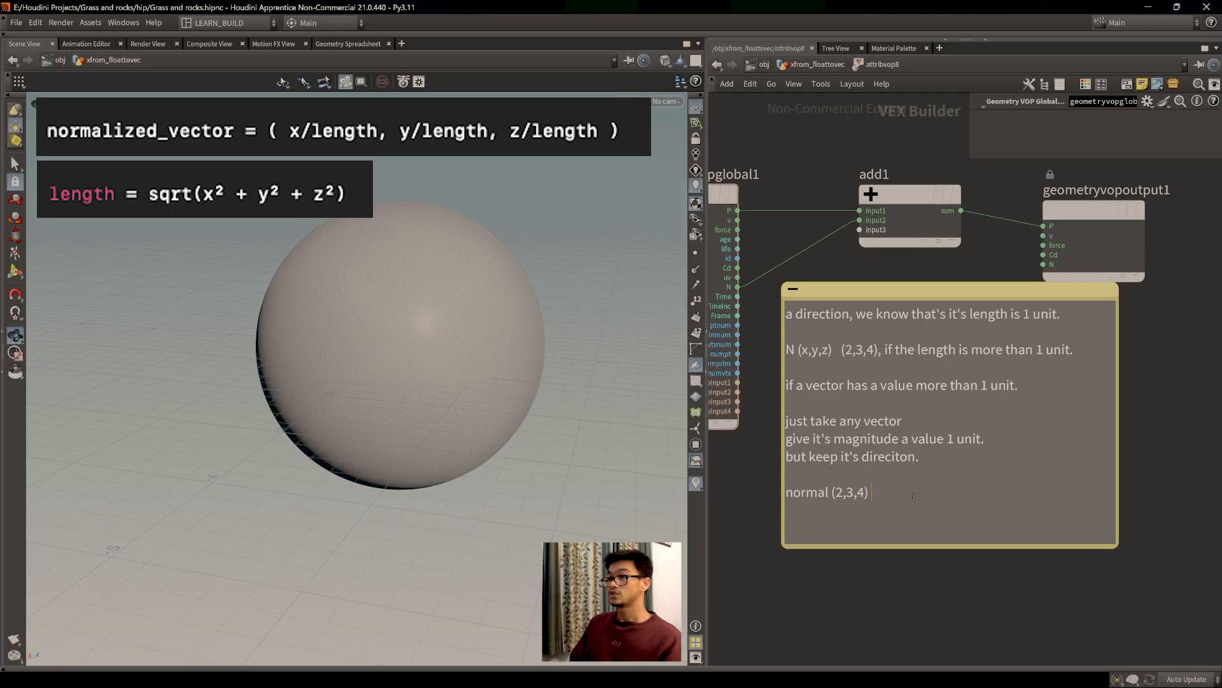
type("=")
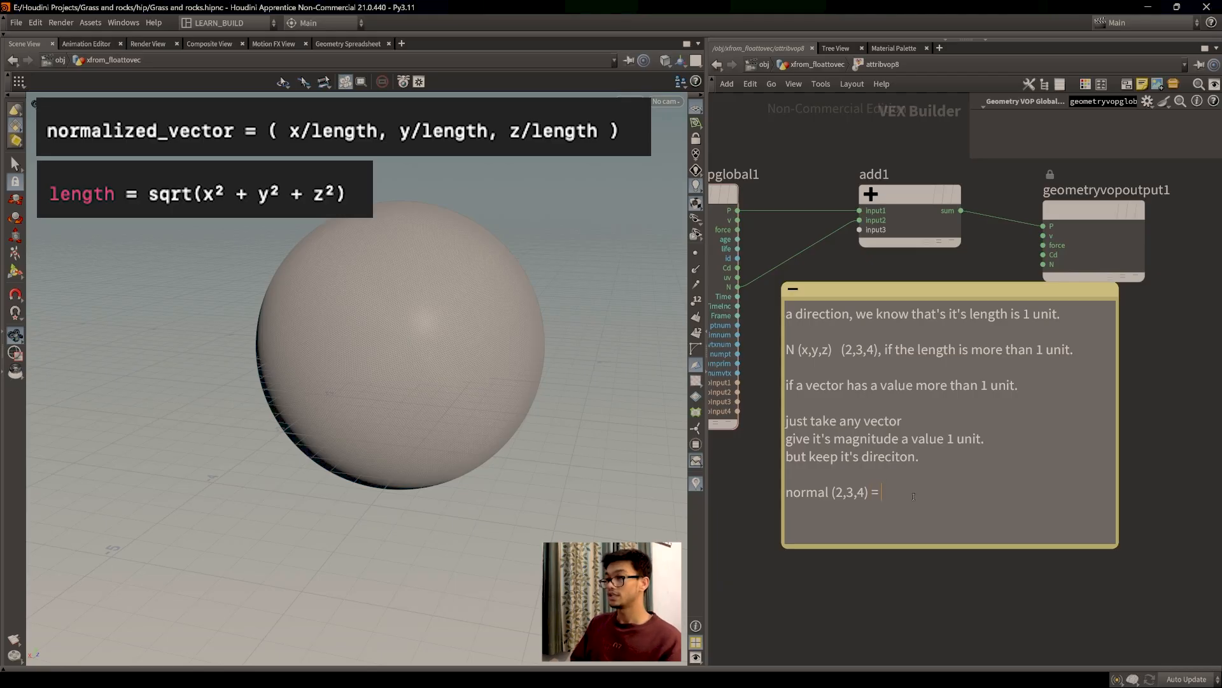
type("it will calculate it's lenght")
key("BackSpace")
key("BackSpace")
type("th")
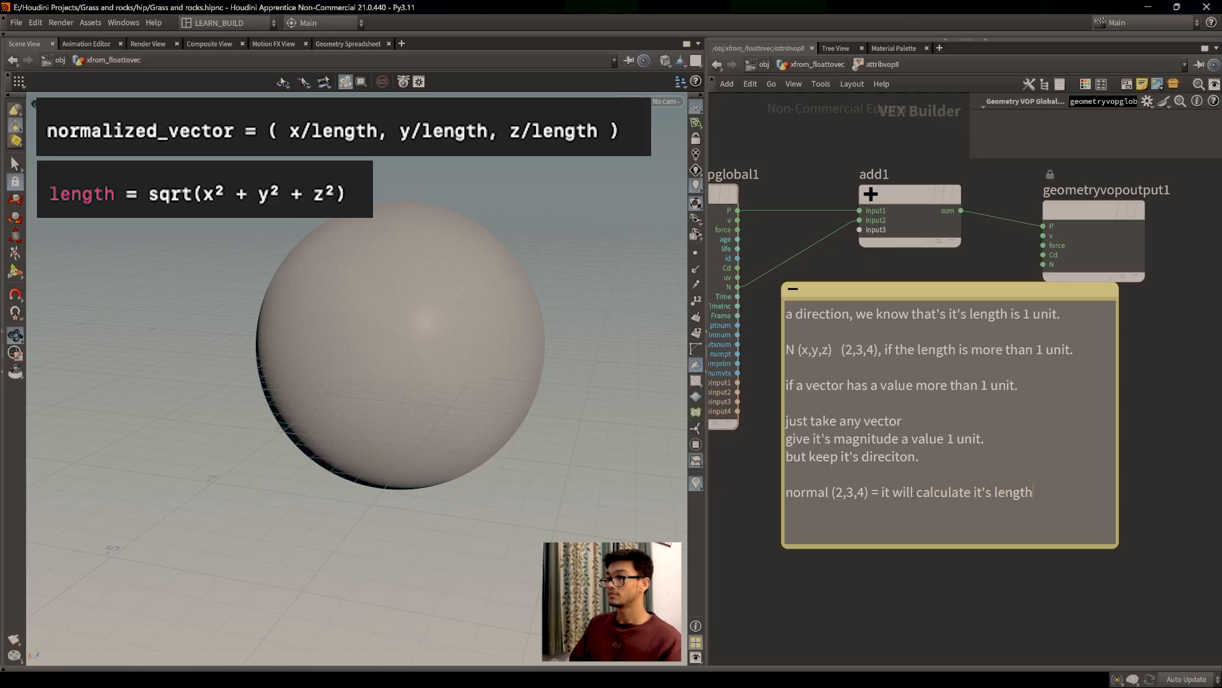
type(", j")
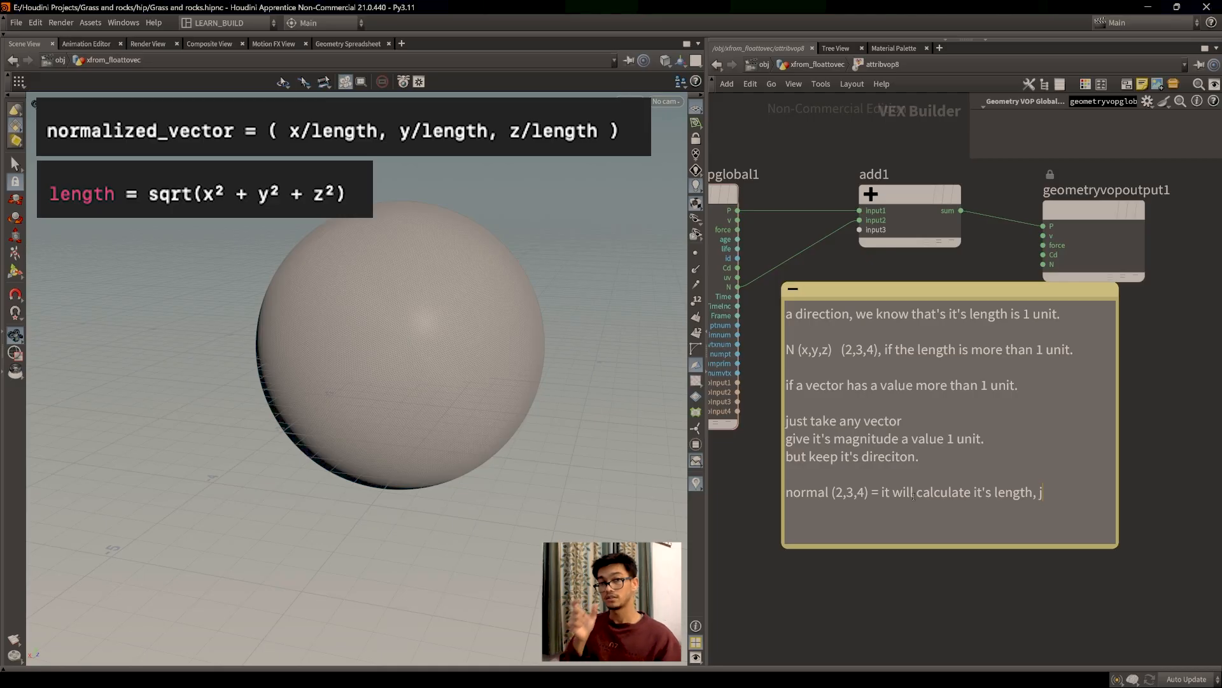
key("BackSpace")
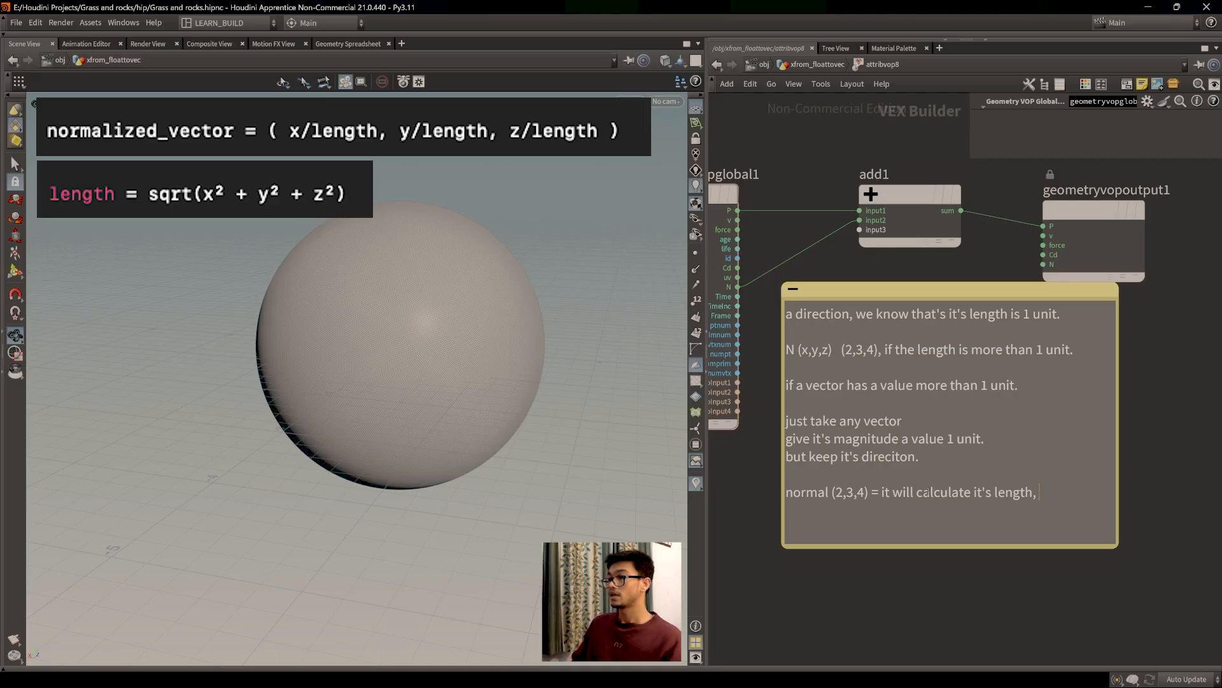
type("then it ")
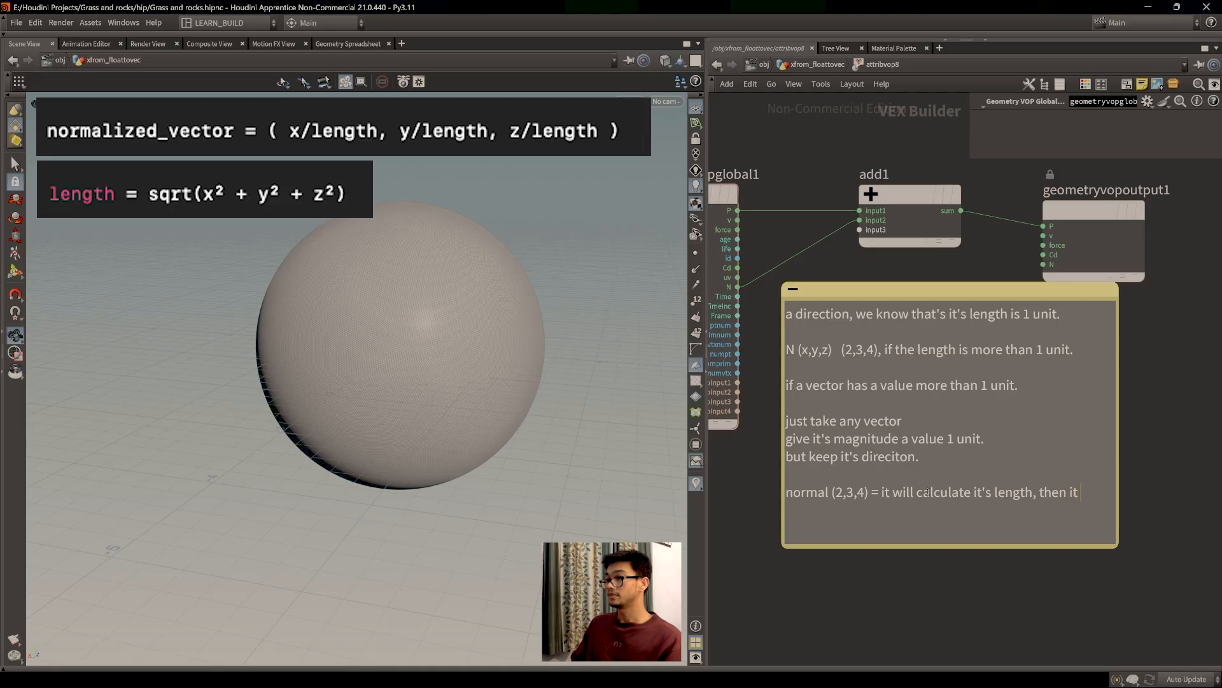
type("would normalize it.")
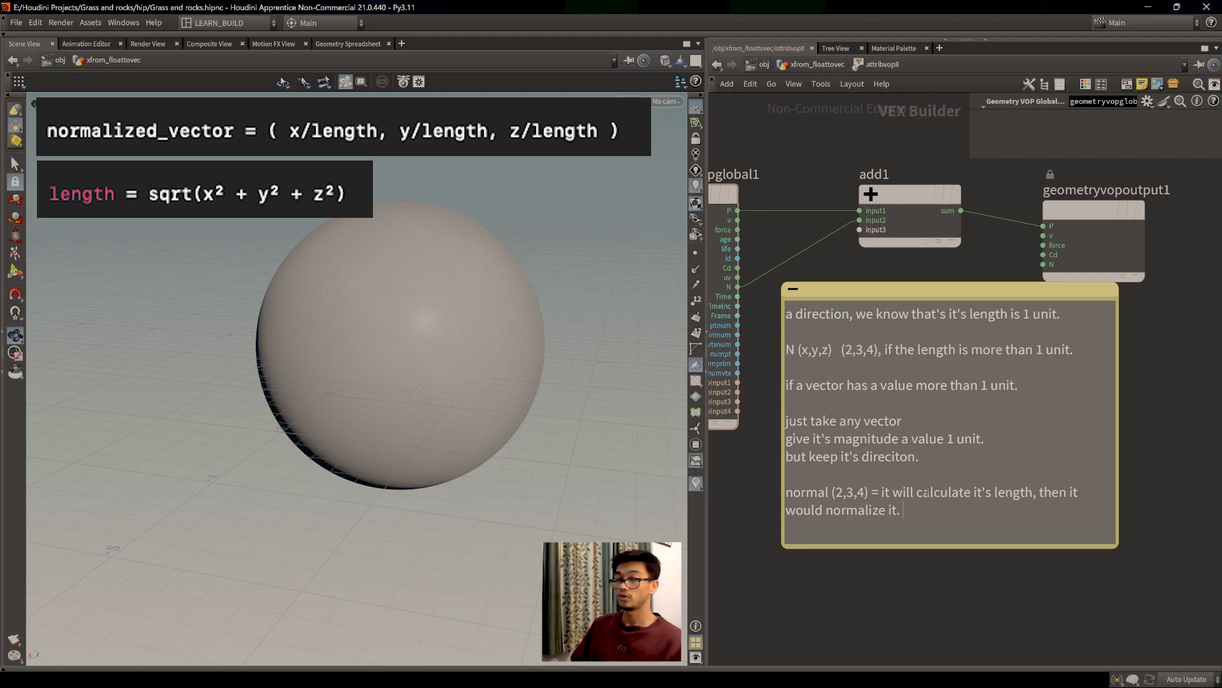
key("Return")
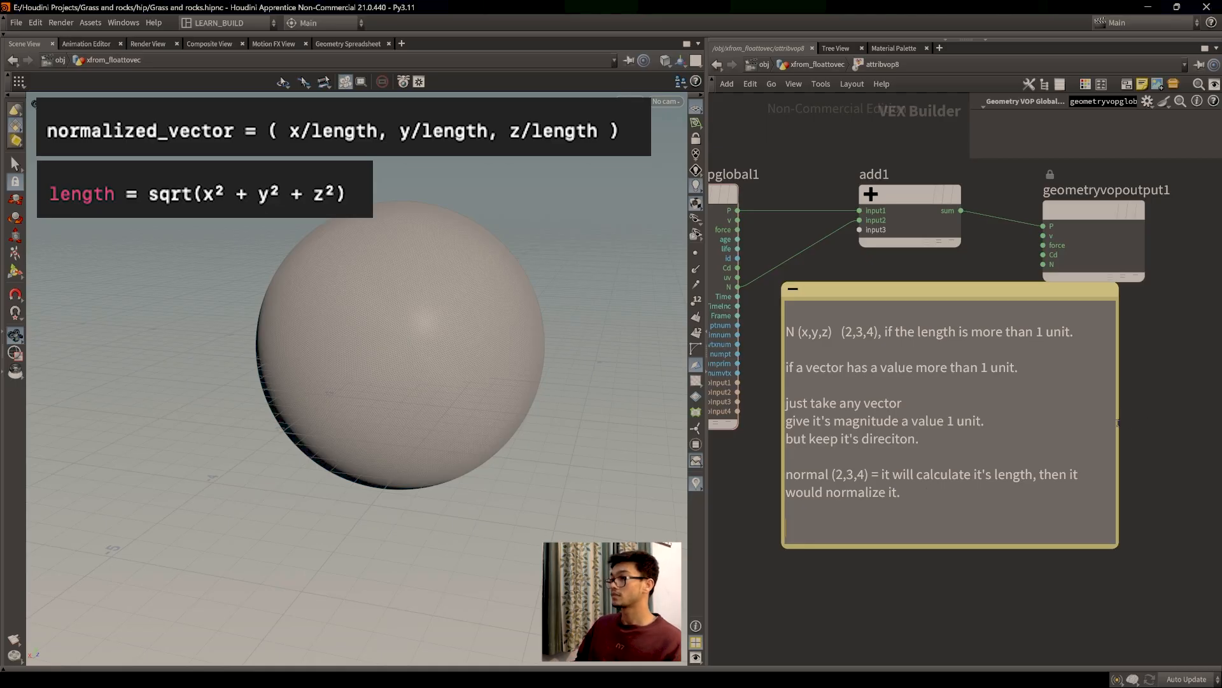
Step: Enlarge the note and type 'you have a vector, (1,2,3) it's length is 5 unit.'
left_click_drag(1118, 423, 1184, 457)
left_click(1129, 516)
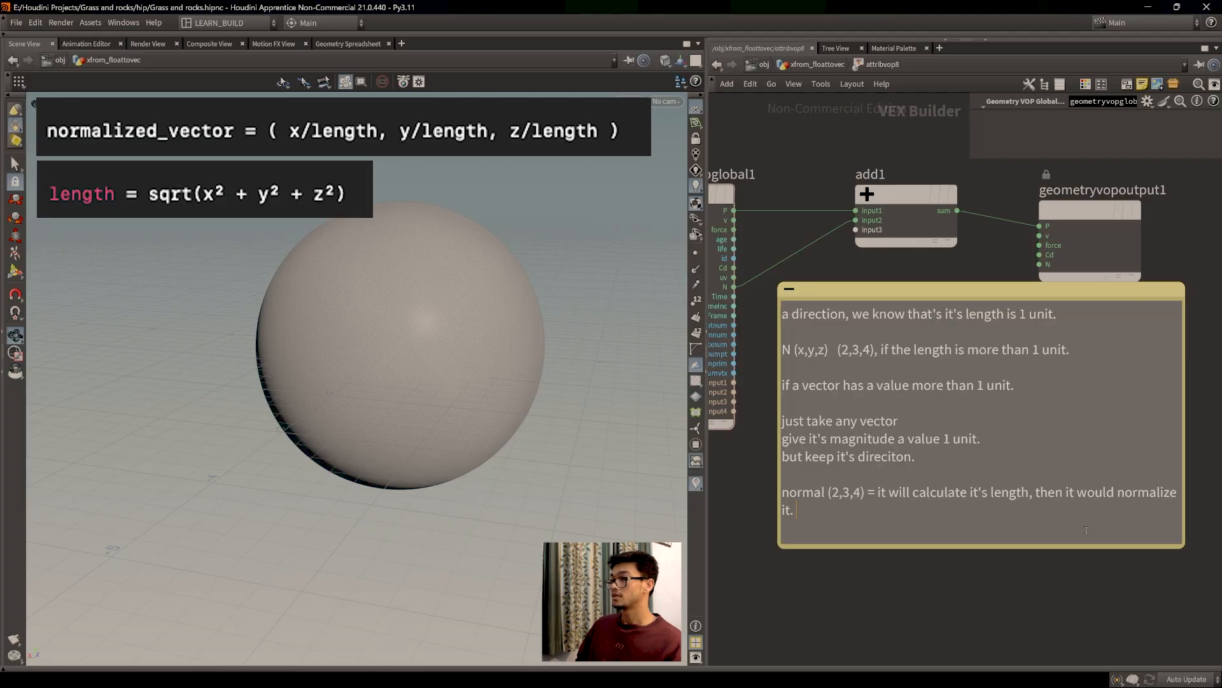
left_click_drag(1066, 549, 1064, 631)
left_click(983, 538)
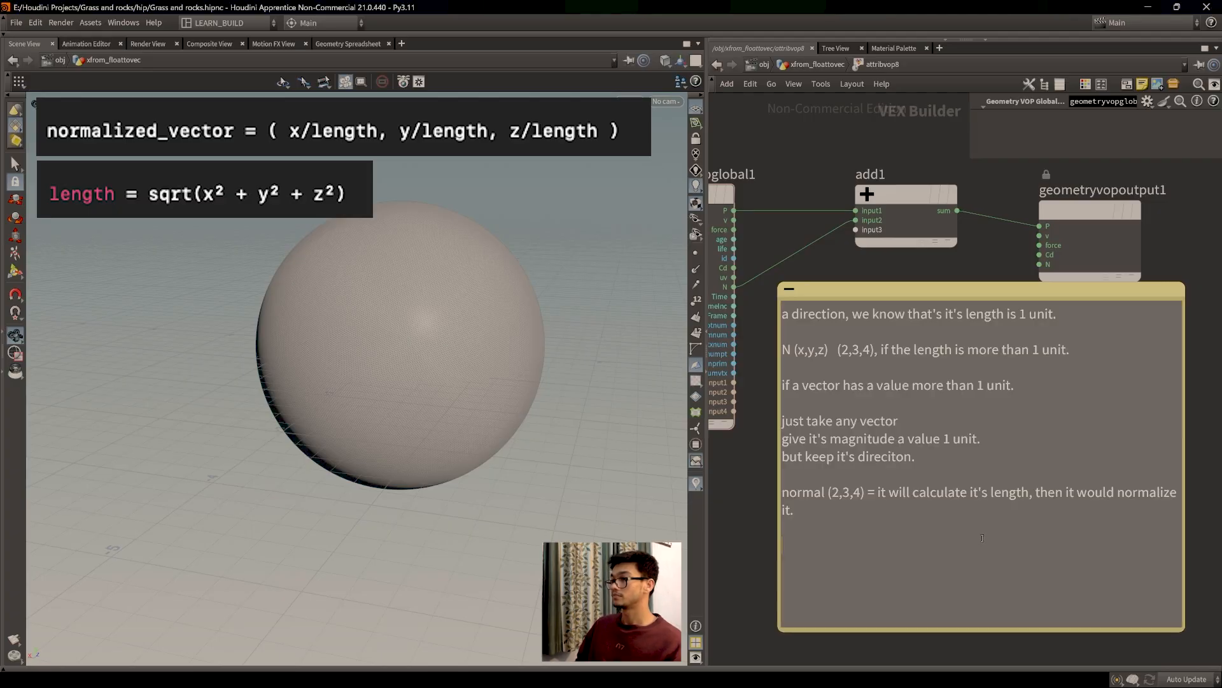
type("you have ")
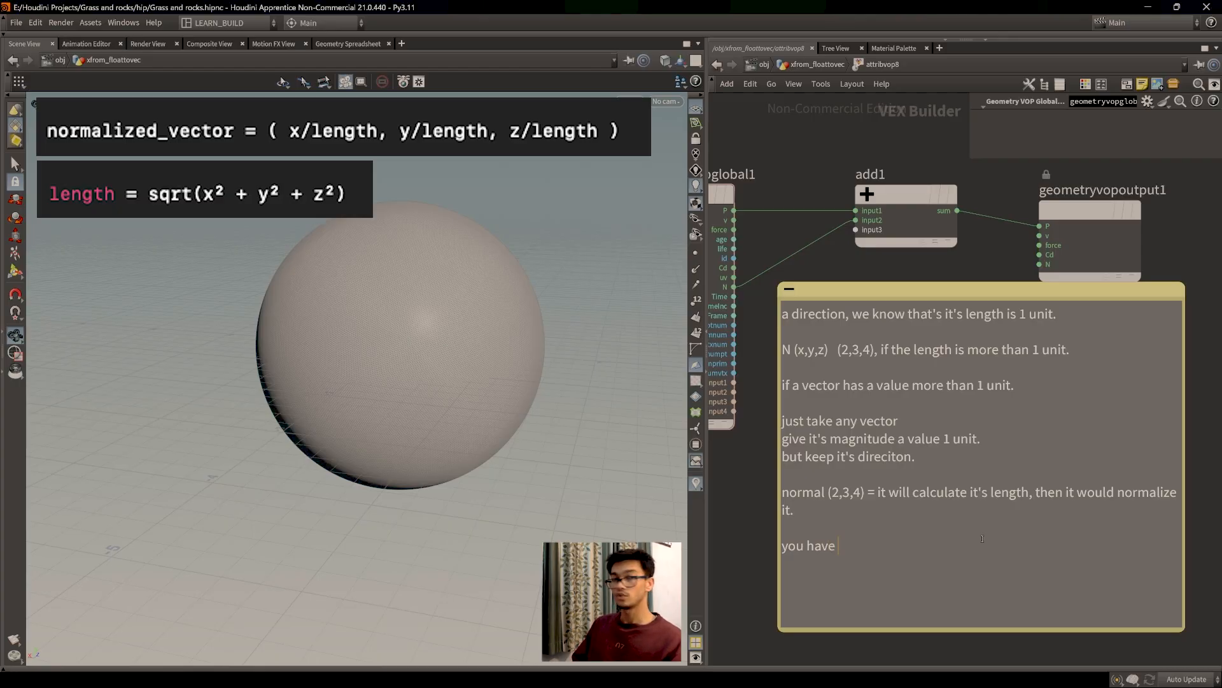
type("a vector,")
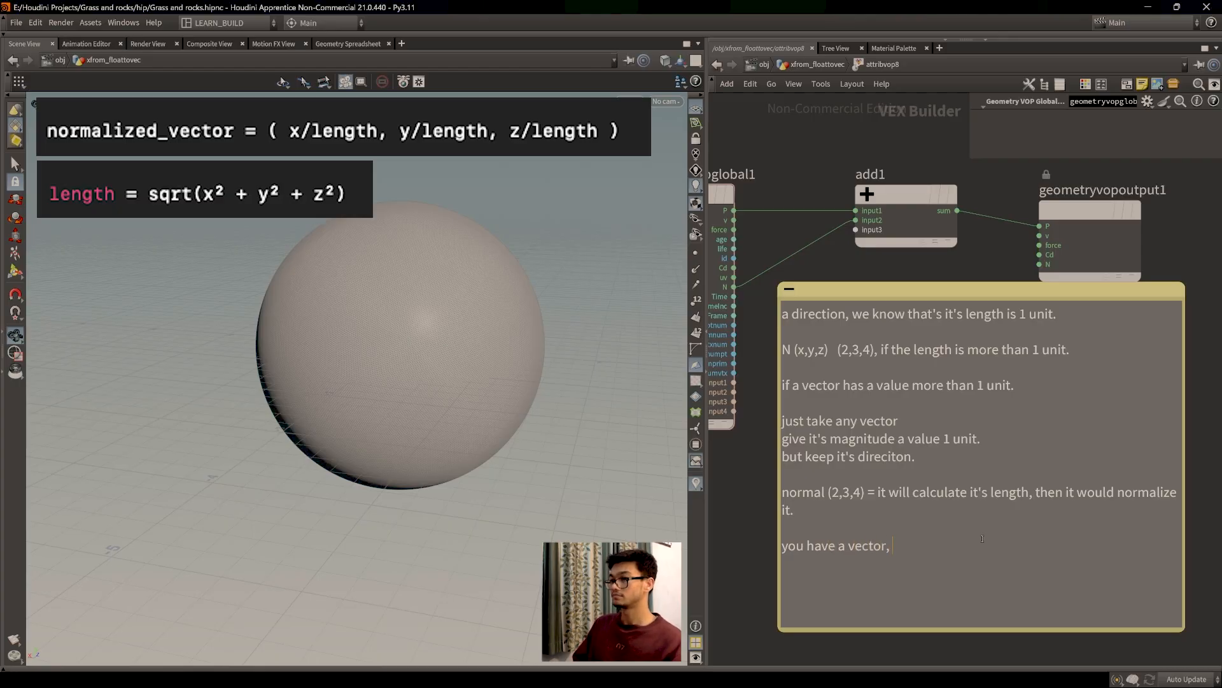
type("1,2")
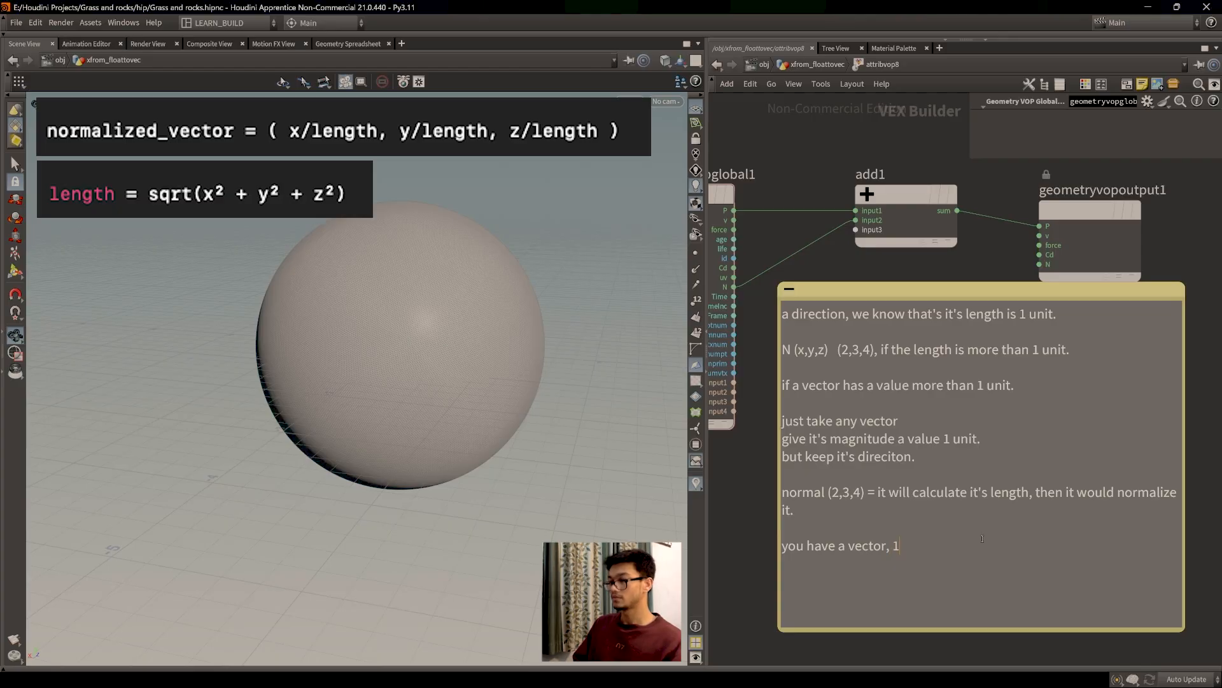
key("BackSpace")
key("BackSpace")
key("BackSpace")
type("(1,2,3)")
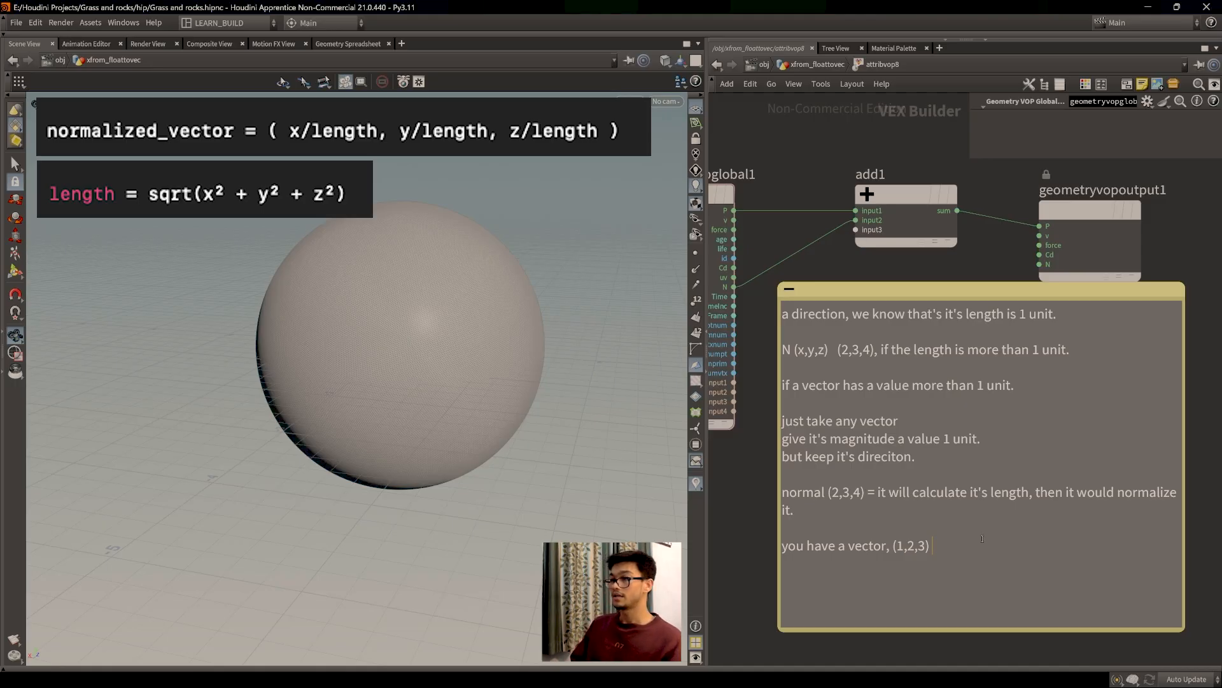
type(" it")
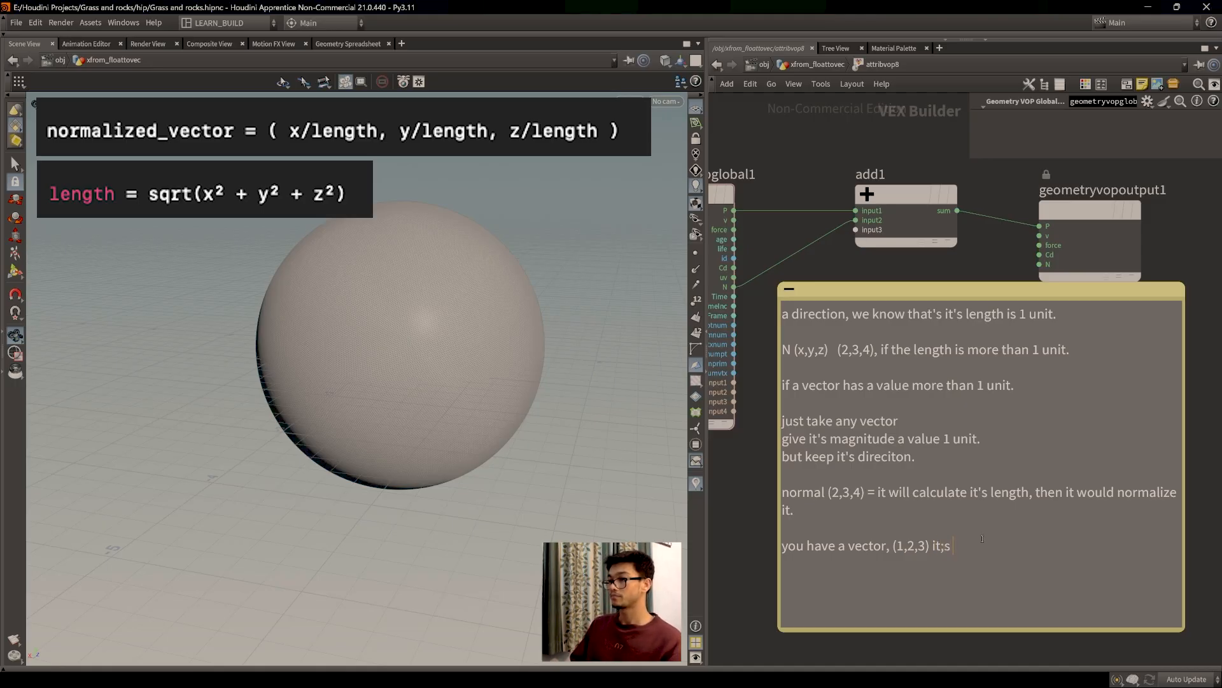
type("'s length")
type(" is ")
type("5 unit")
type(".")
key("BackSpace")
type("unit.")
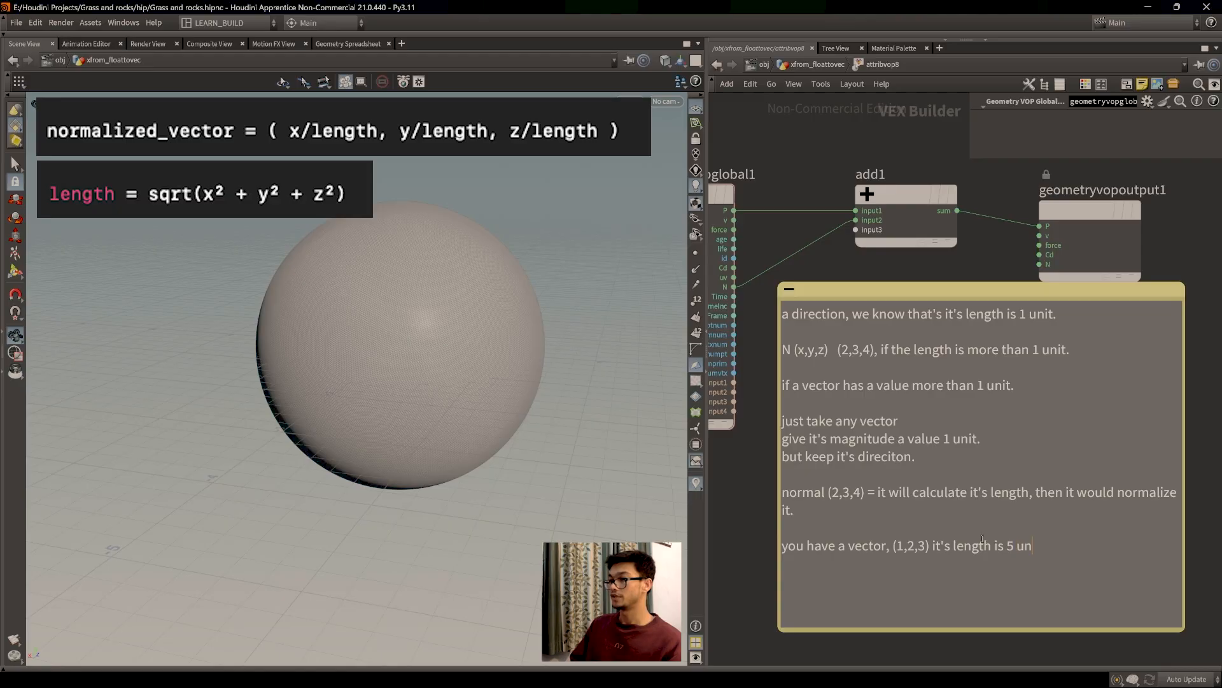
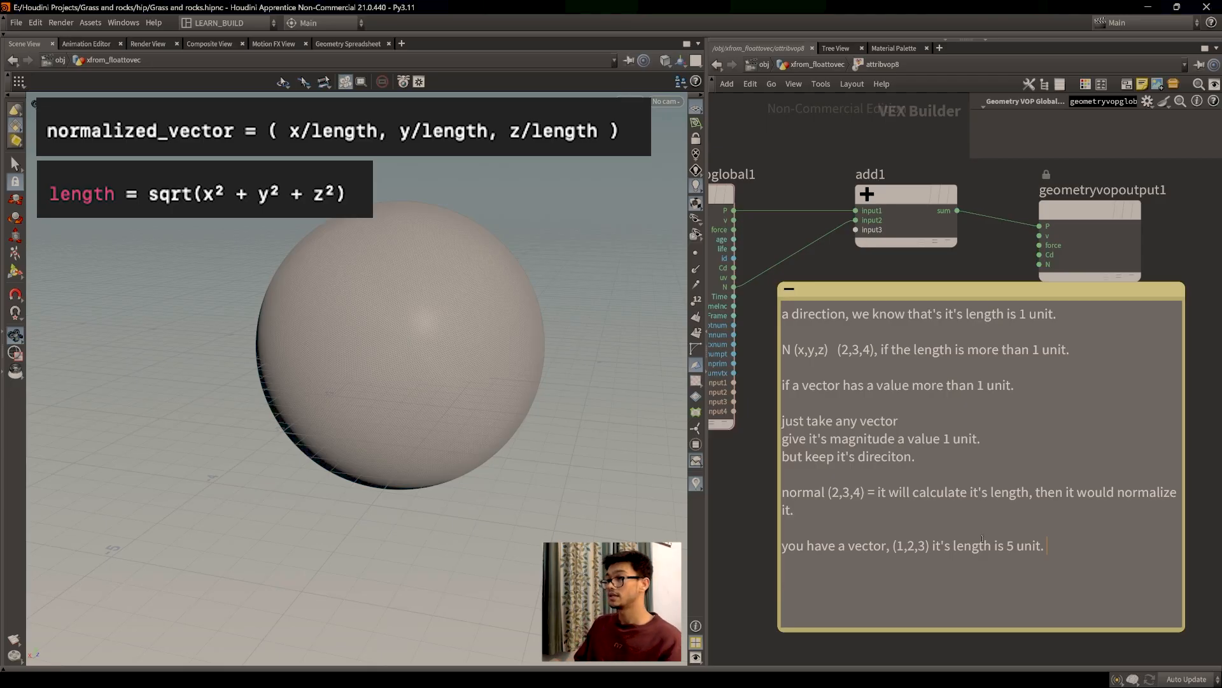
Step: Add 'x/5, y/5, z/5' and the line '(.2,.1,.3) = 1 unit.' to the note's worked example
type("x/5, y/5, z")
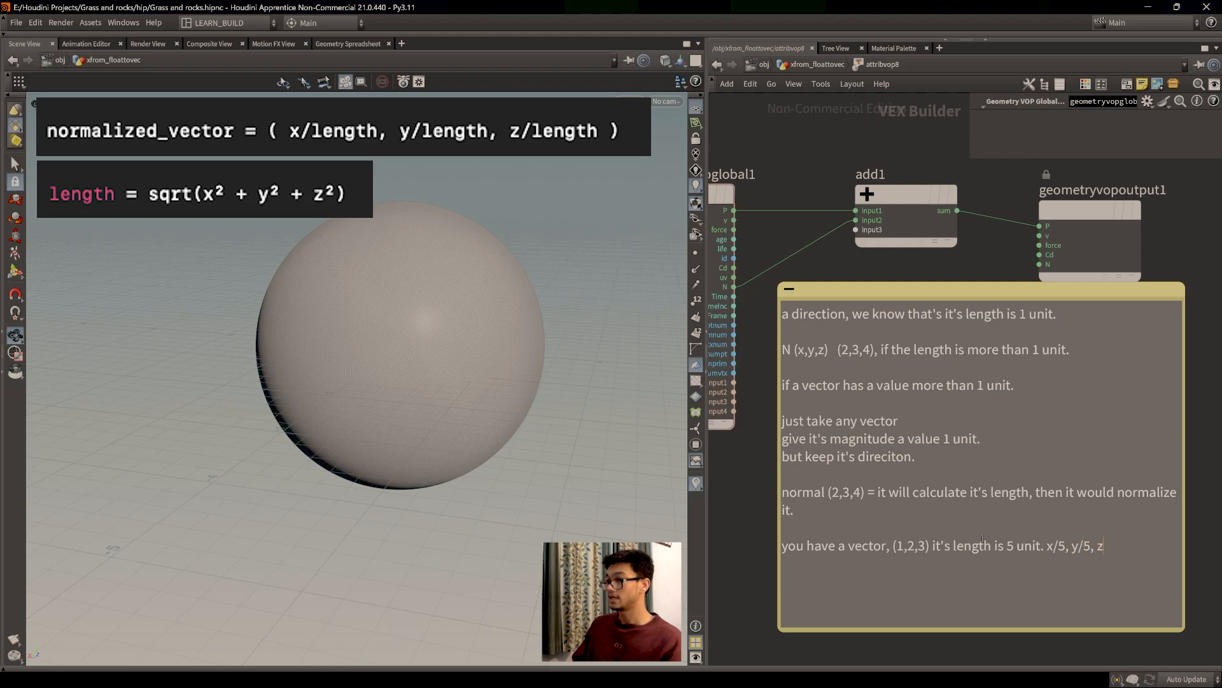
type("/5.")
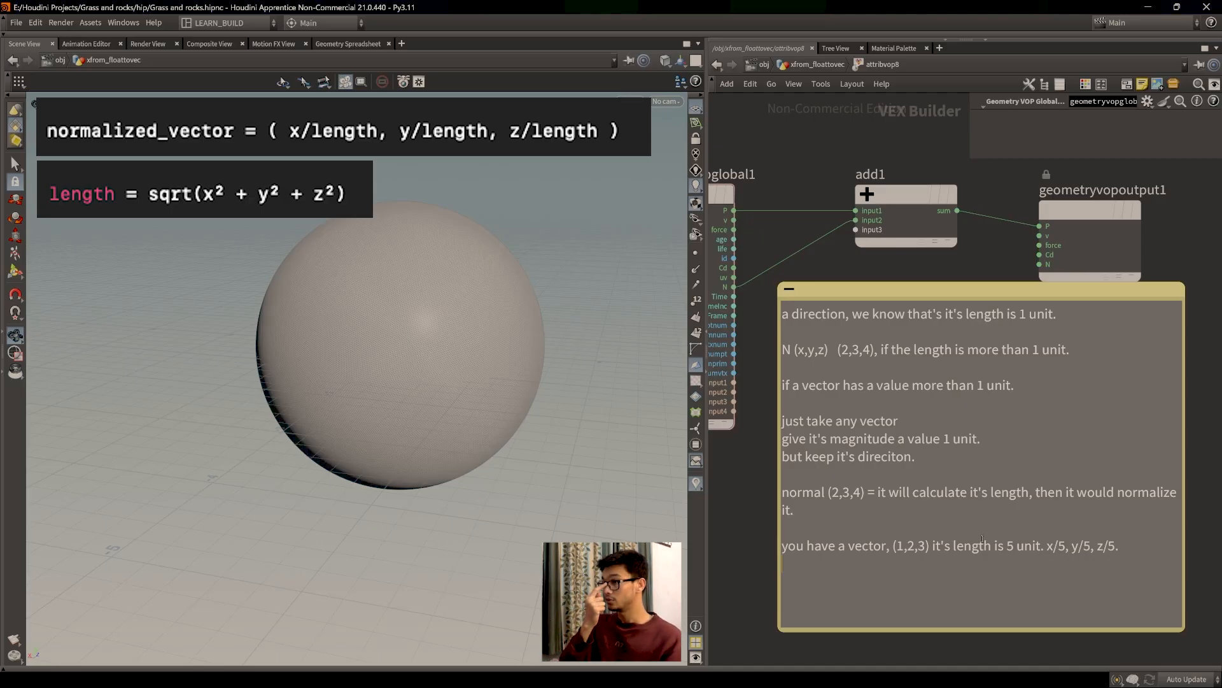
type("(.2,")
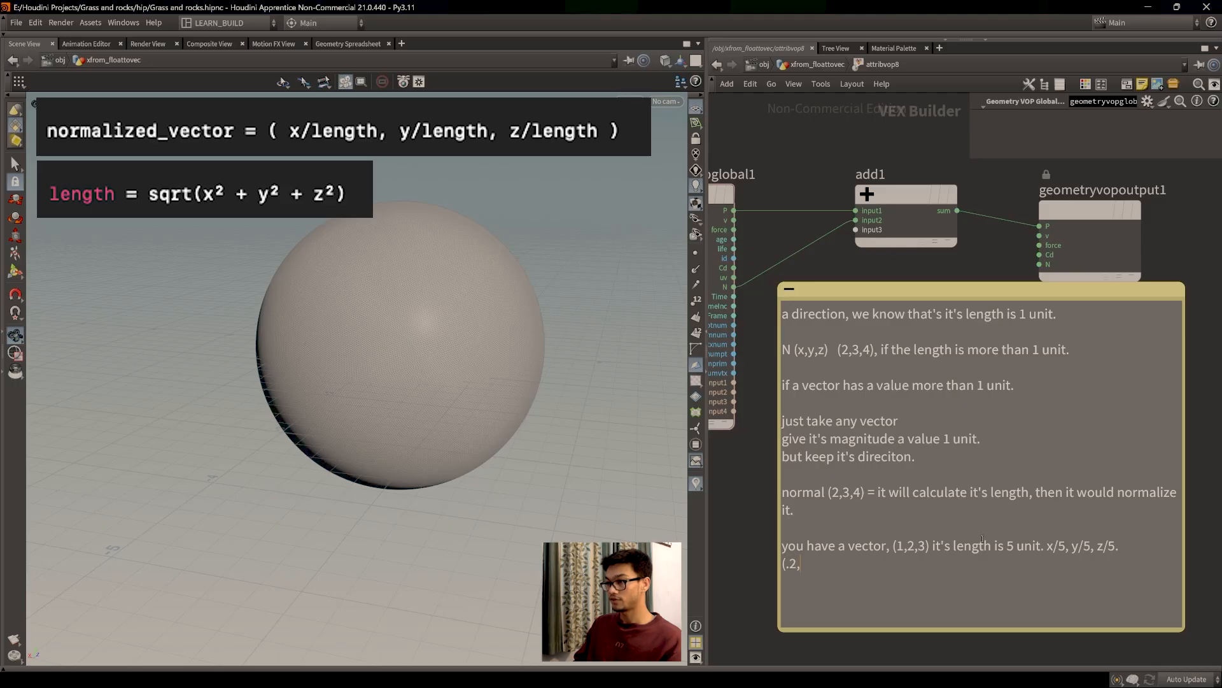
type(".1,")
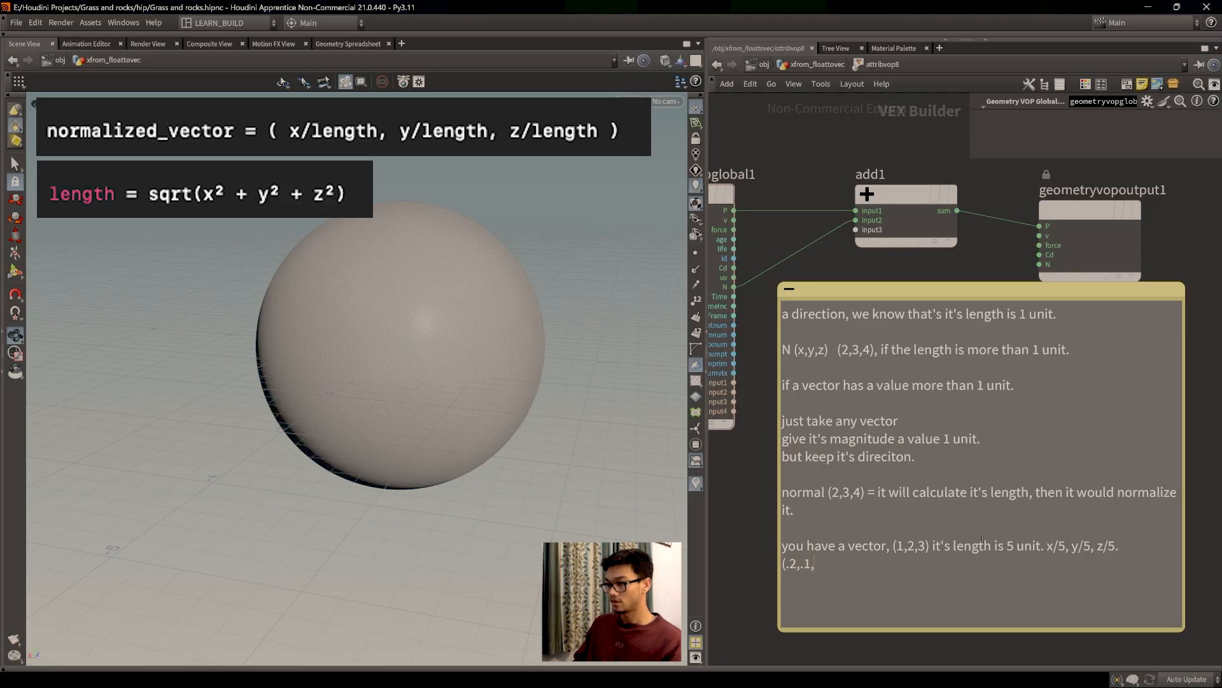
type(".3) +")
key("BackSpace")
type("=")
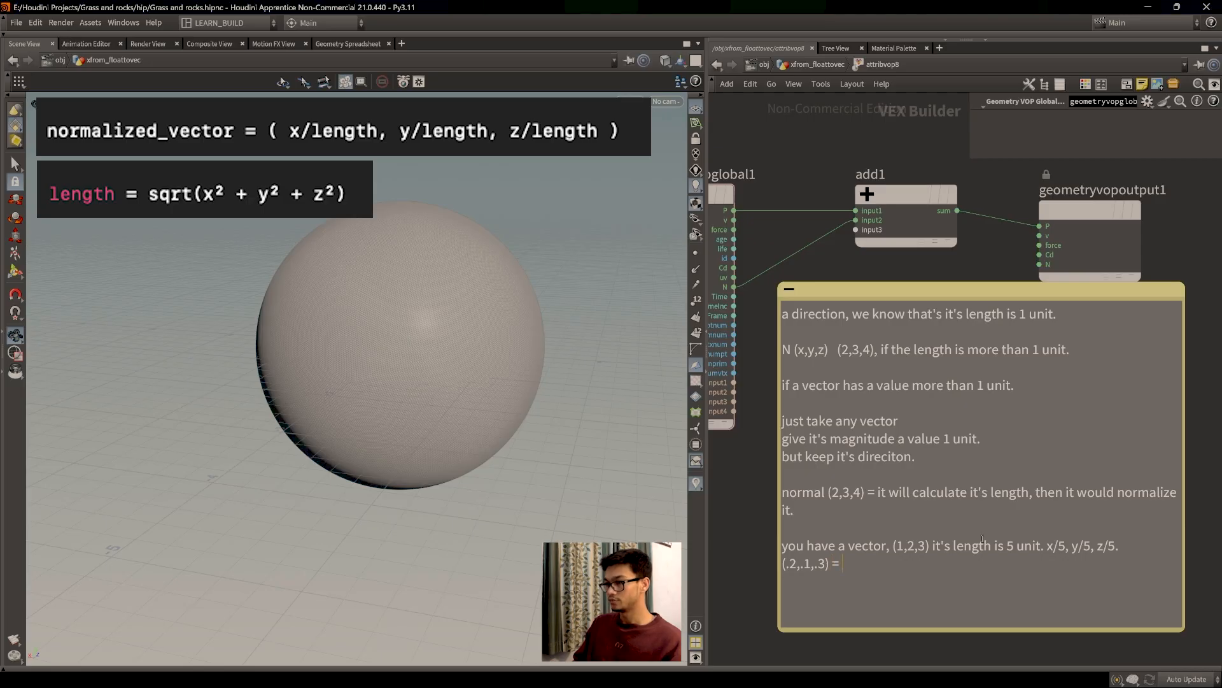
type(" 1 h")
type("nit.")
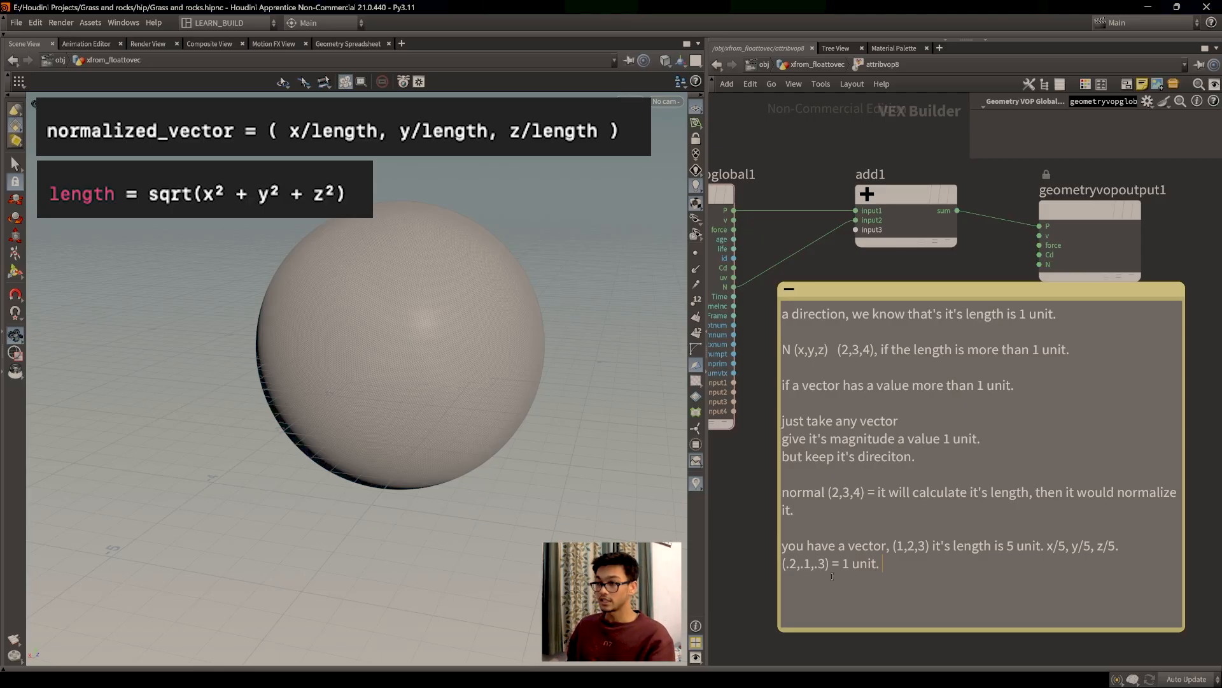
left_click_drag(831, 565, 782, 564)
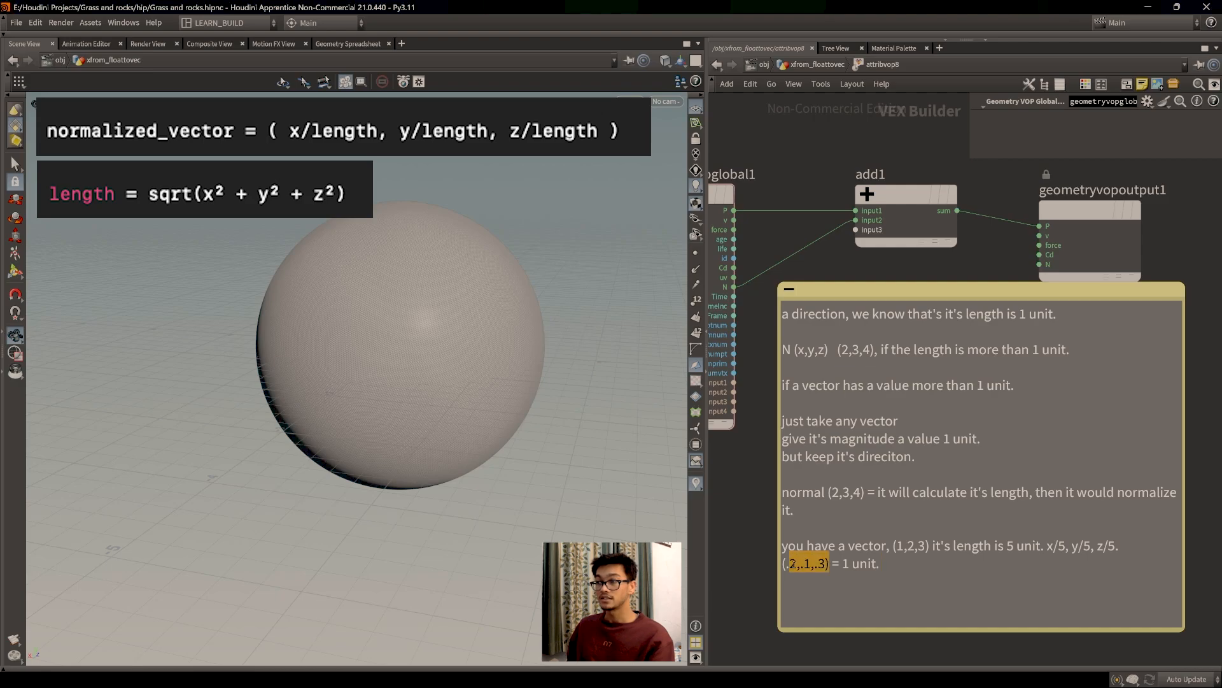
Step: Highlight the note's (1,2,3) vector, keep-direction and 1-unit magnitude lines while explaining
left_click(840, 564)
left_click_drag(928, 545, 895, 545)
left_click(888, 564)
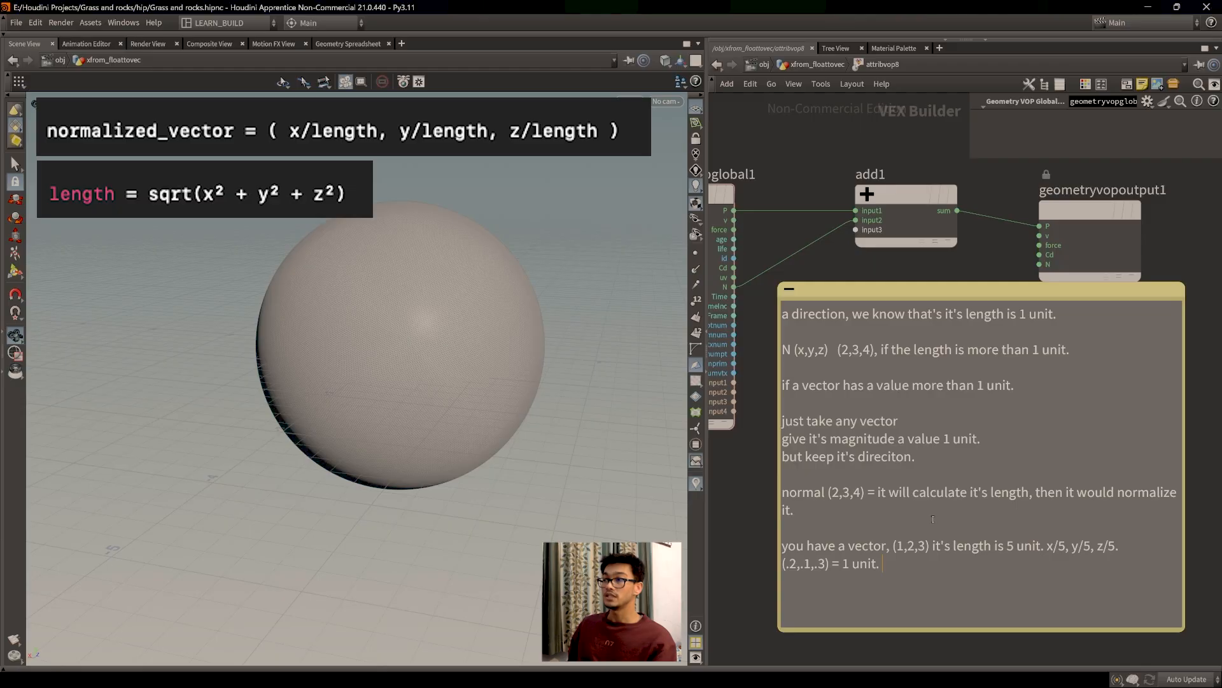
left_click_drag(921, 463, 782, 458)
left_click(927, 461)
left_click_drag(988, 439, 782, 439)
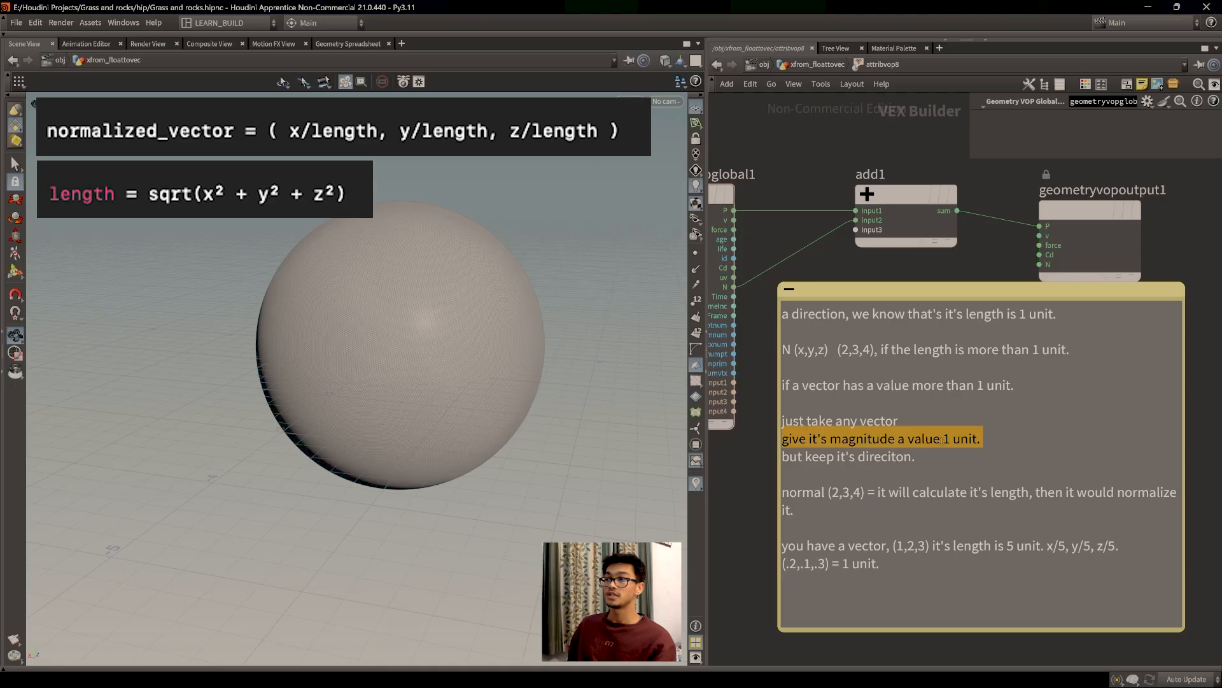
left_click(983, 441)
Step: Highlight the (.2,.1,.3) and length-5 lines, then shorten the note to fit its text
left_click_drag(882, 565, 781, 564)
left_click(911, 585)
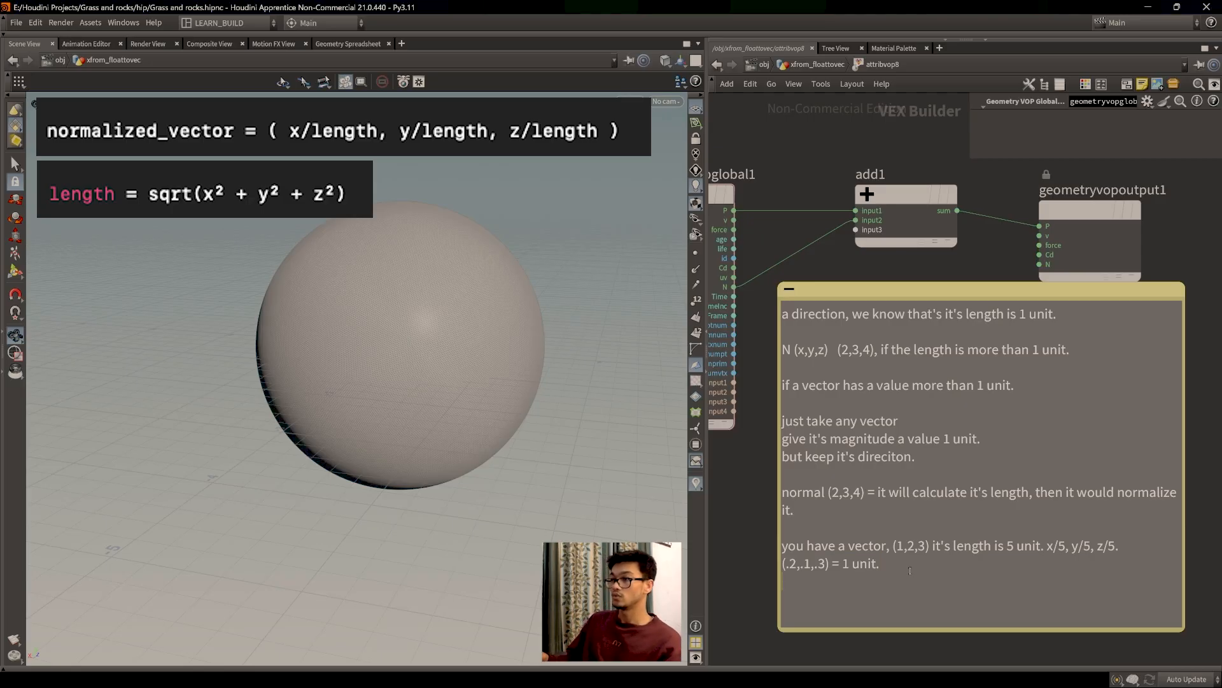
left_click_drag(1041, 546, 893, 549)
left_click(912, 545)
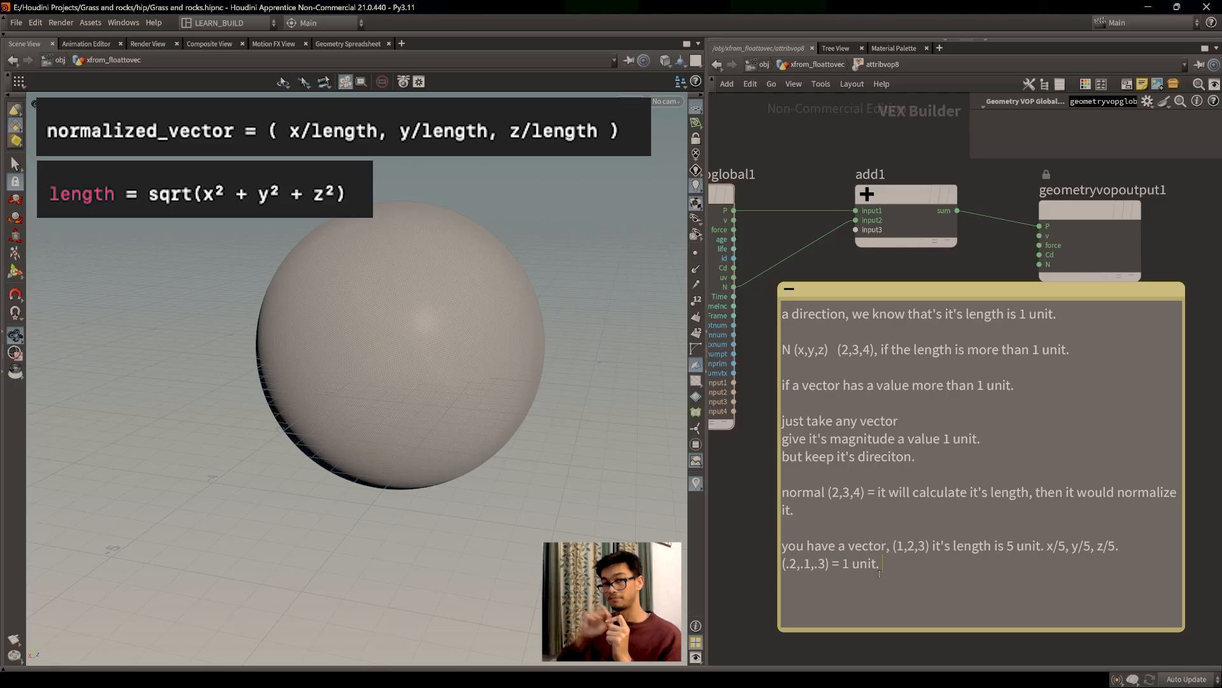
left_click_drag(1026, 633, 1039, 592)
left_click(1045, 459)
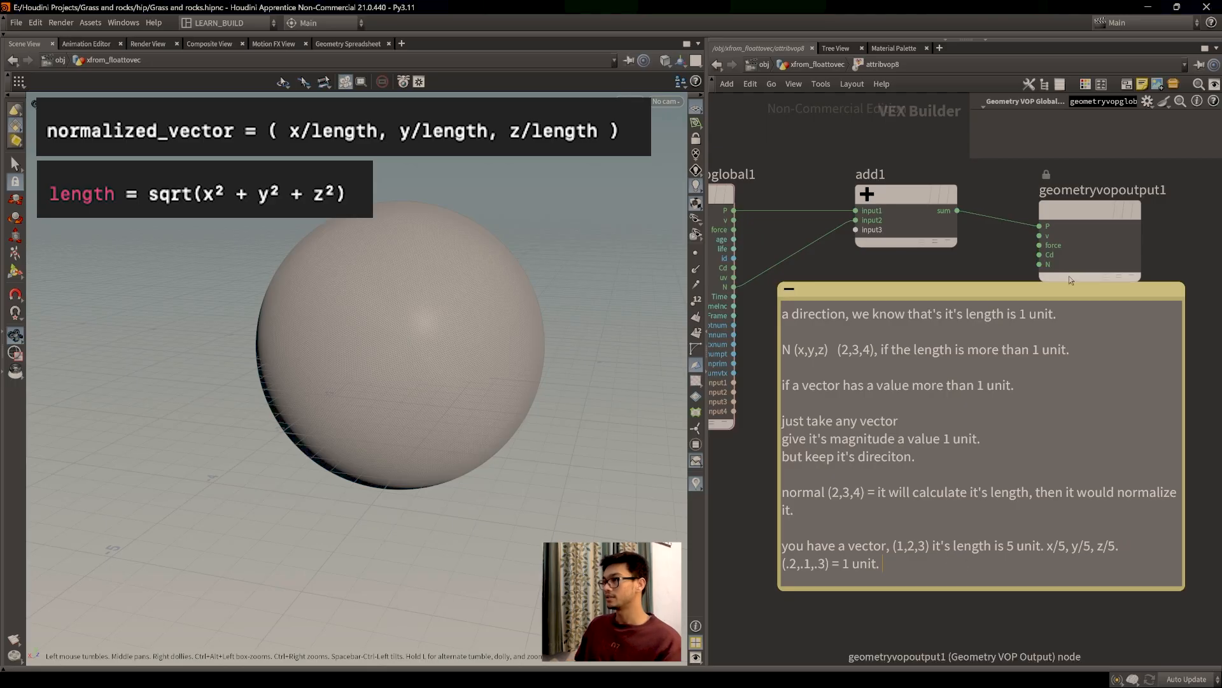
Step: Move the normalisation note above the geometryvopglobal1, add1 and geometryvopoutput1 nodes
left_click(1088, 419)
left_click_drag(1143, 465, 1150, 493)
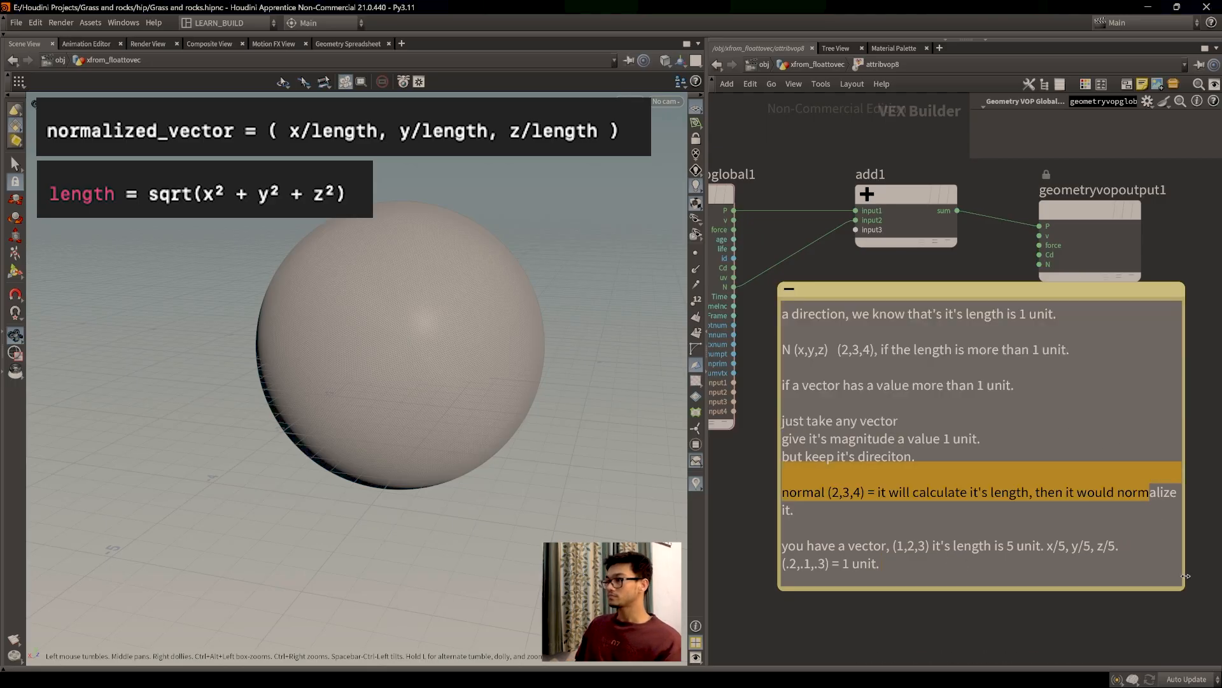
left_click(751, 509)
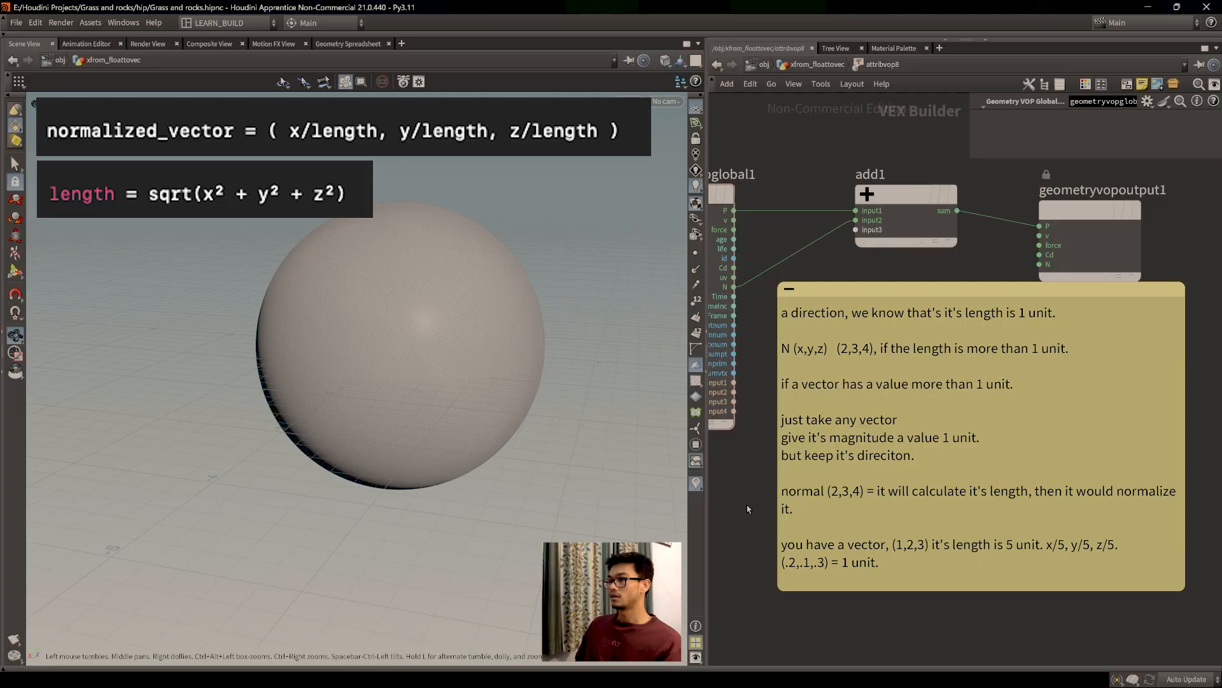
scroll(745, 509, "down", 3)
left_click_drag(862, 364, 812, 149)
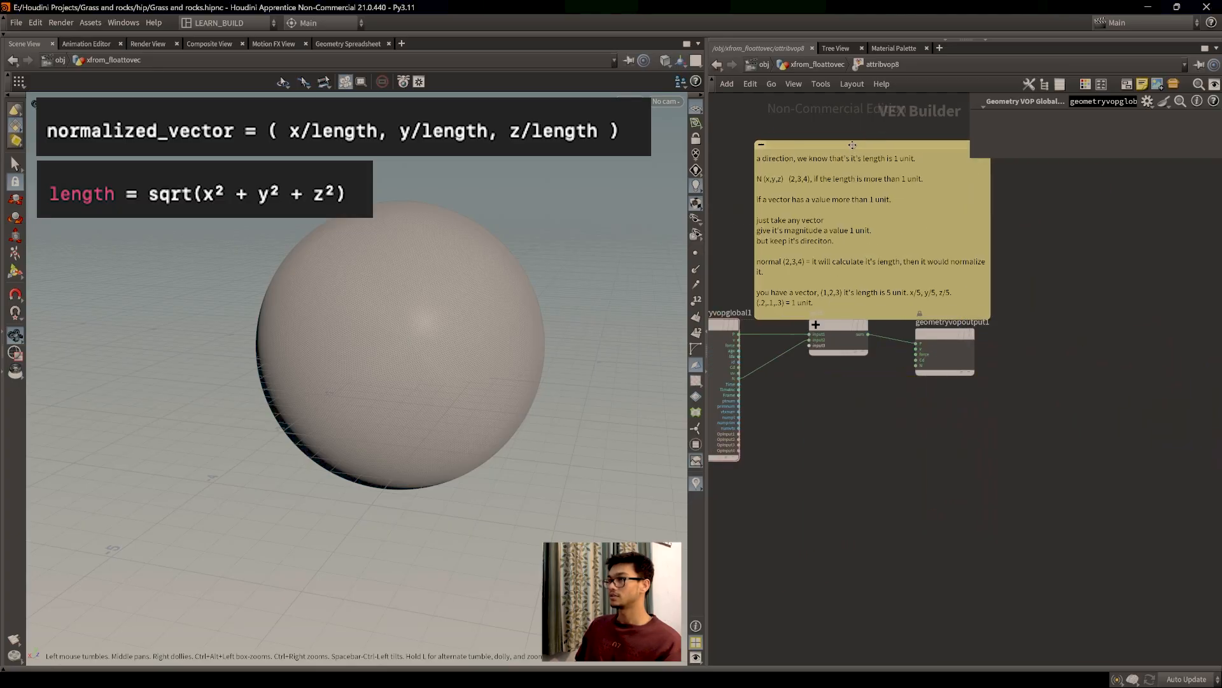
scroll(851, 449, "up", 4)
middle_click_drag(839, 408, 955, 539)
scroll(938, 540, "down", 1)
scroll(938, 540, "up", 1)
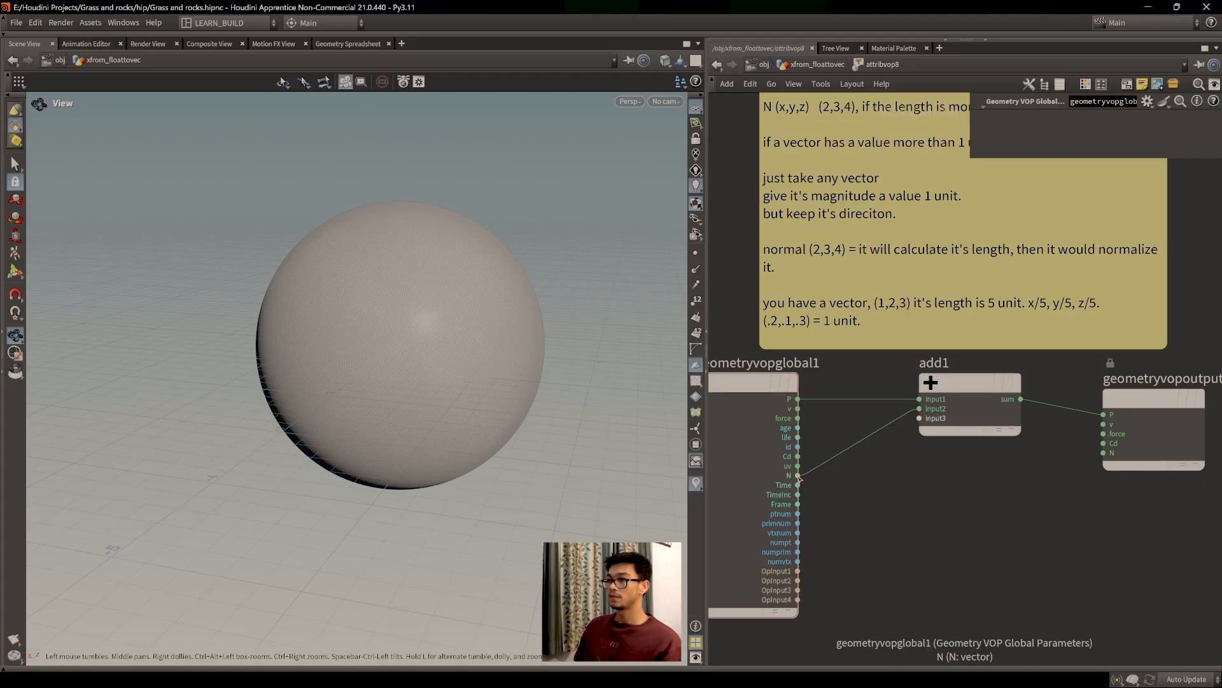
middle_click_drag(846, 477, 859, 491)
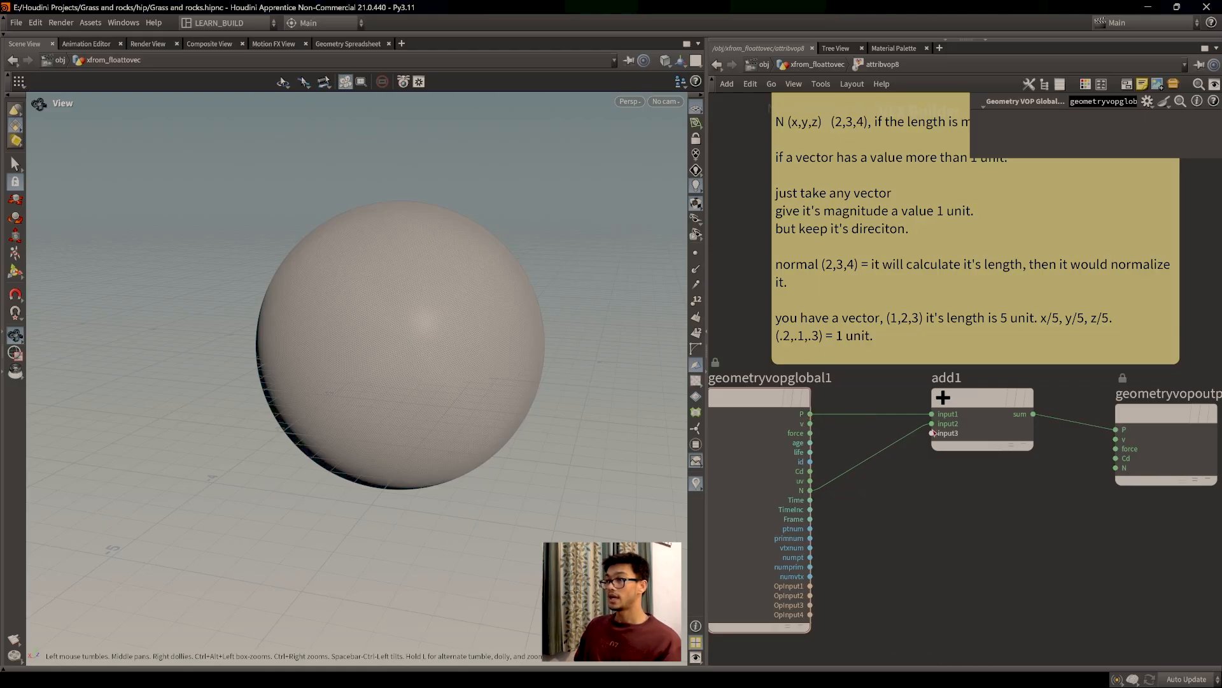
Step: Nudge add1 slightly and cut the N wire into add1's second input
mouse_move(988, 413)
left_mouse_down()
mouse_move(975, 439)
mouse_move(971, 412)
left_mouse_up()
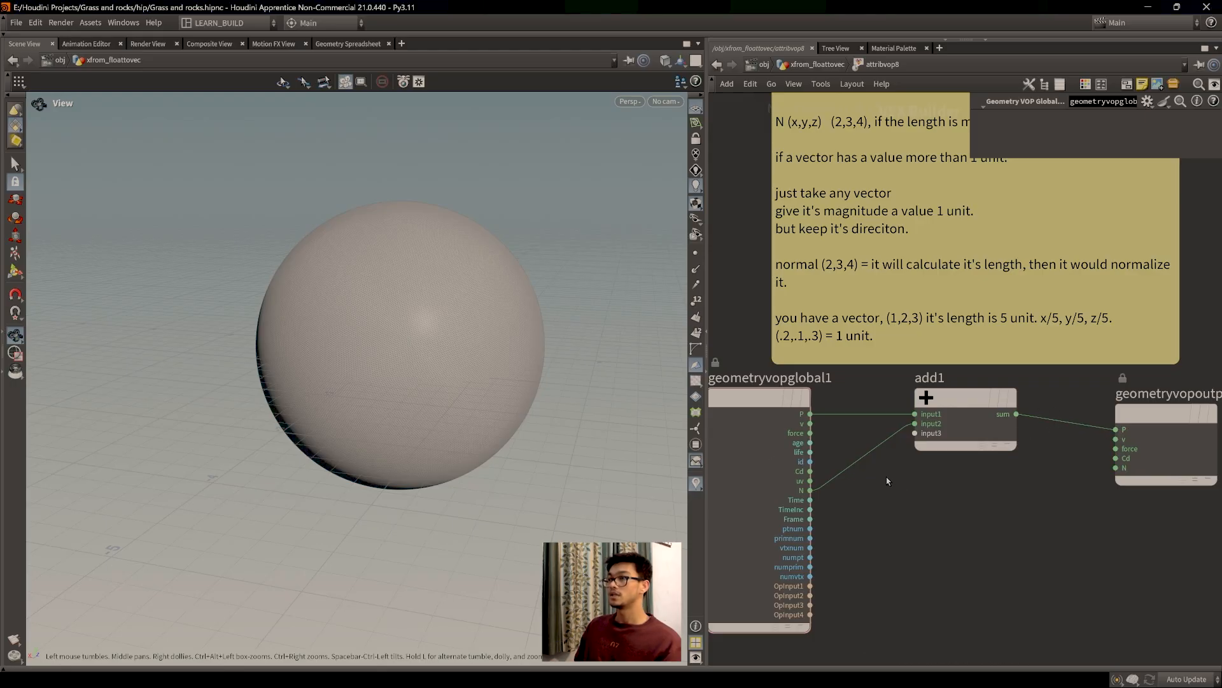
key("y")
left_click_drag(892, 485, 845, 447)
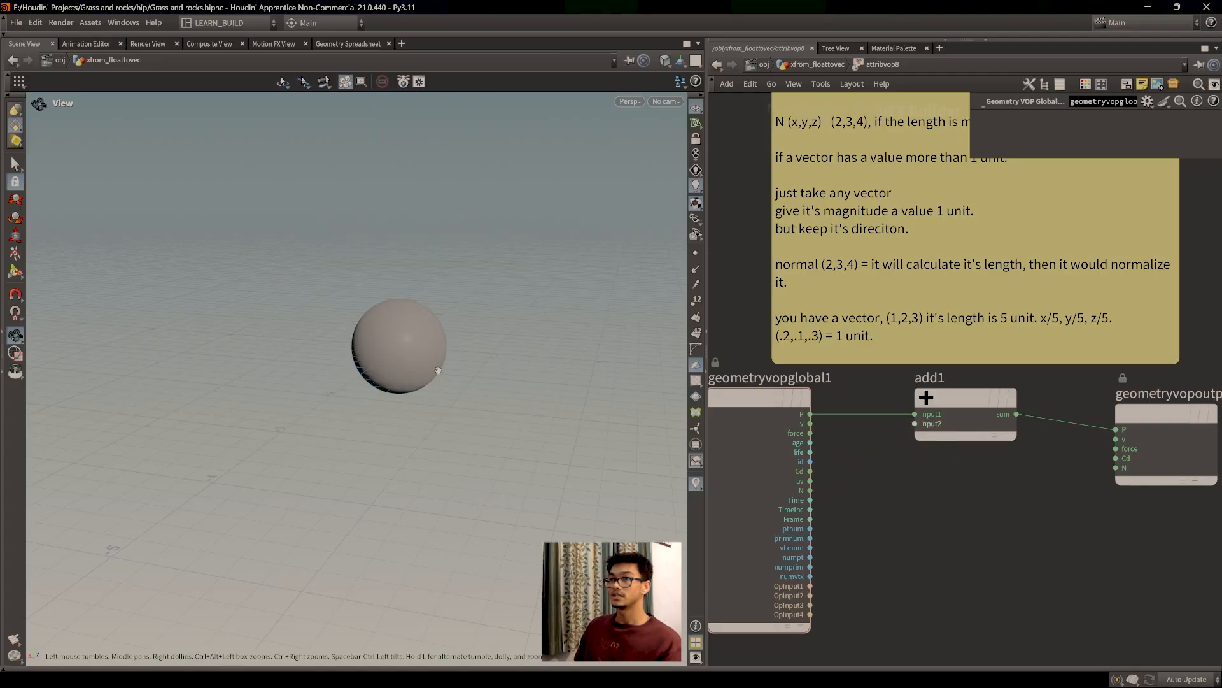
left_click_drag(812, 491, 915, 425)
left_click_drag(454, 402, 489, 389)
scroll(490, 390, "up", 2)
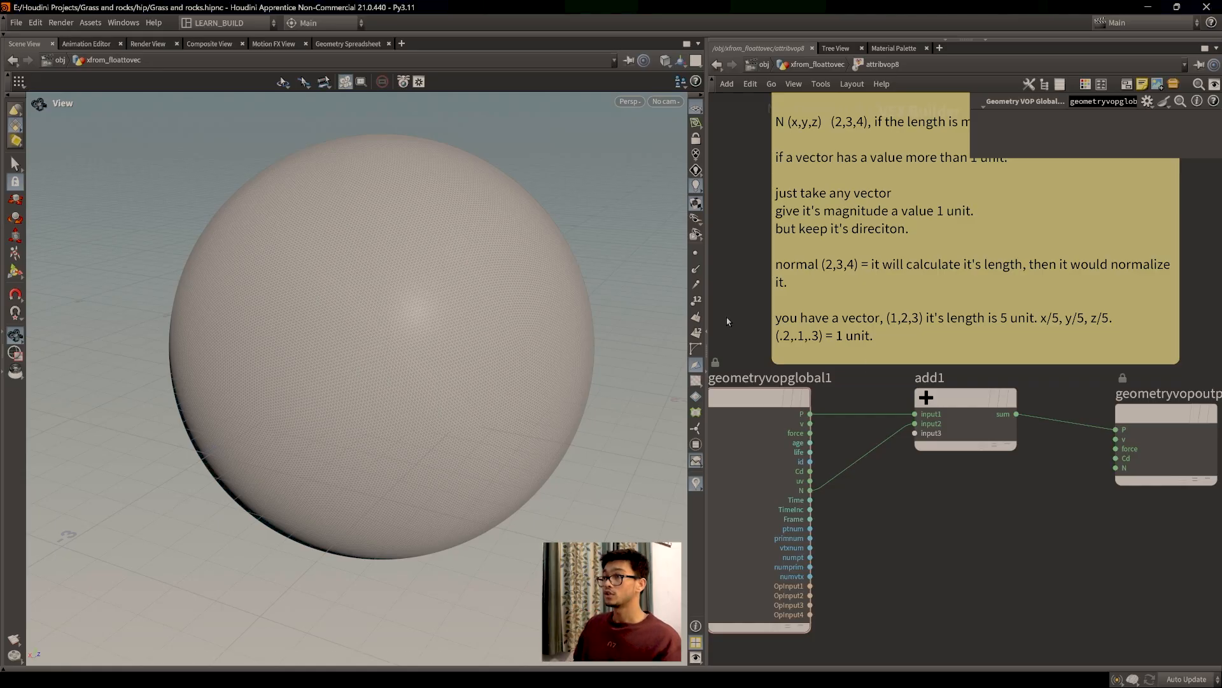
middle_click_drag(853, 546, 913, 550)
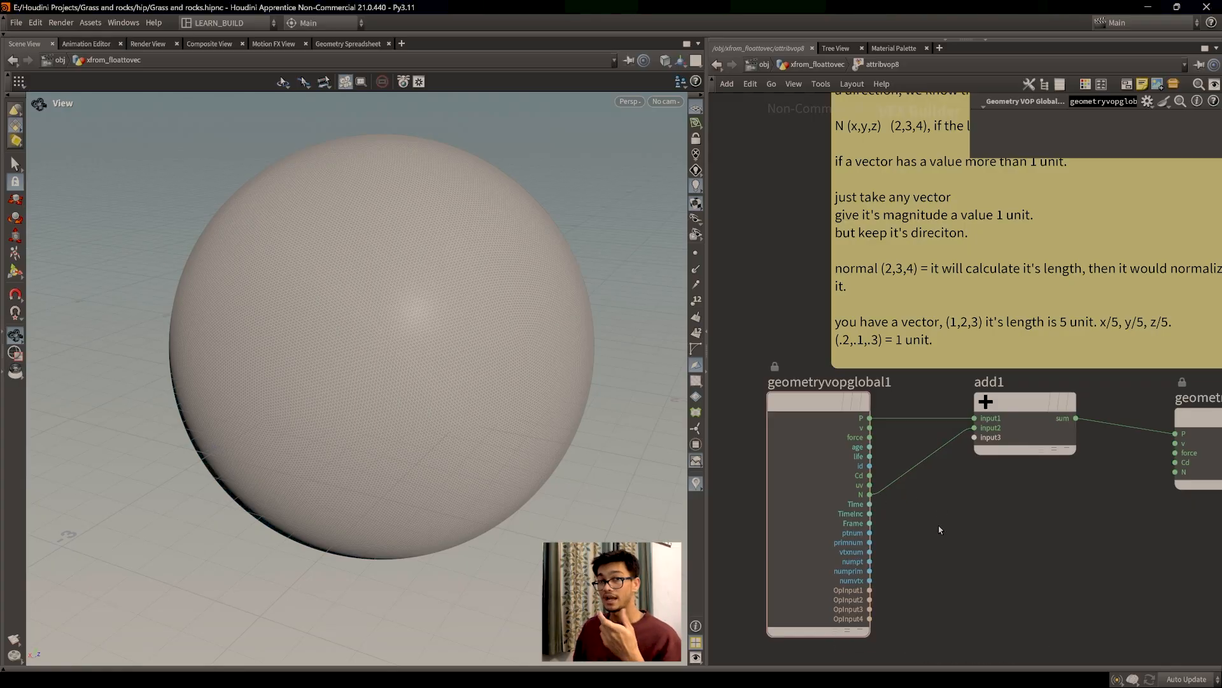
scroll(440, 371, "down", 1)
mouse_move(440, 370)
left_mouse_down()
mouse_move(418, 379)
mouse_move(445, 385)
mouse_move(431, 380)
left_mouse_up()
scroll(445, 385, "up", 1)
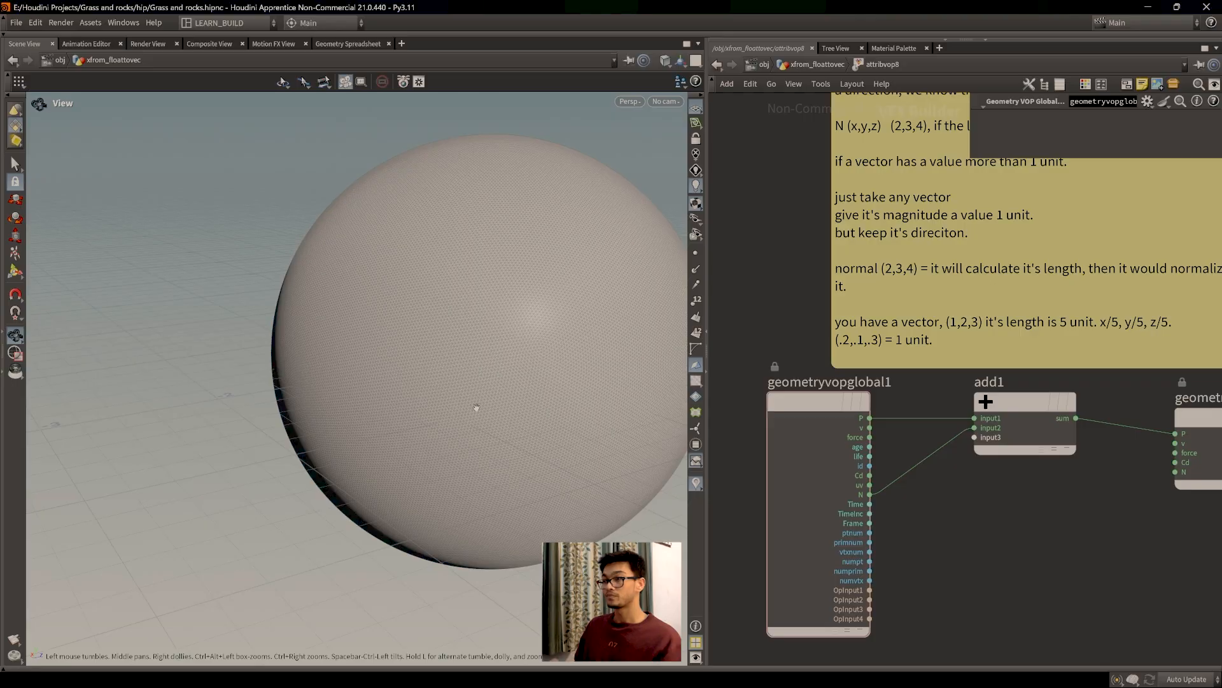
middle_click_drag(414, 406, 354, 414)
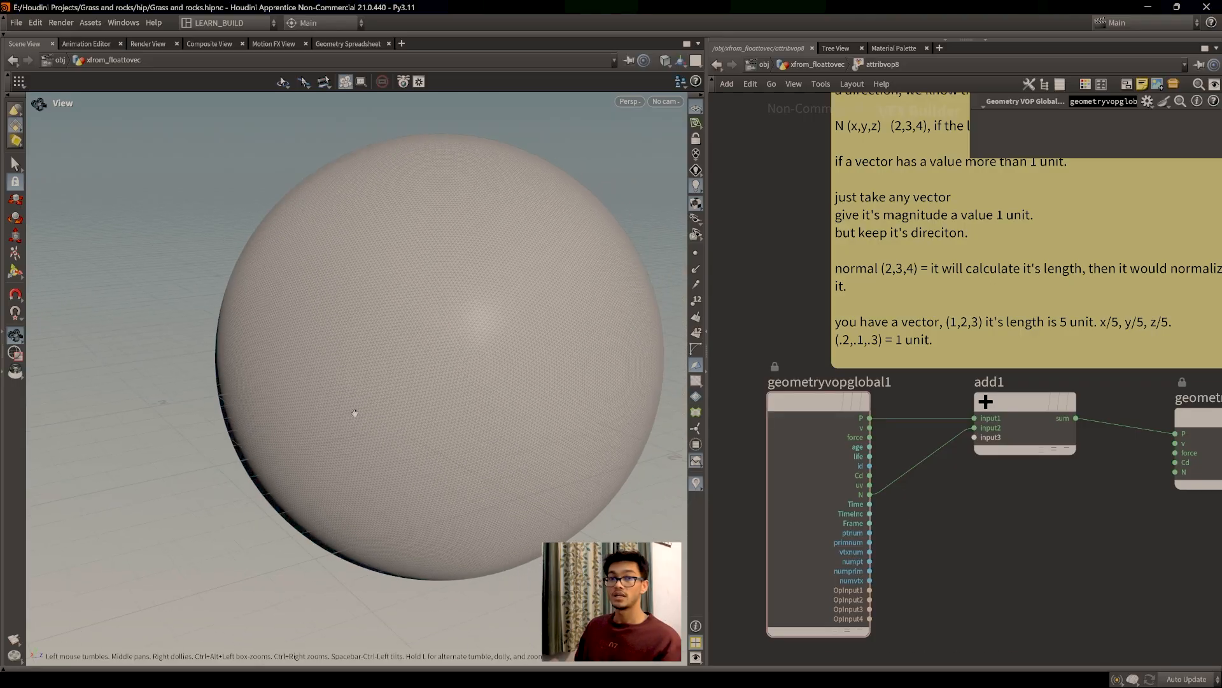
scroll(363, 415, "down", 1)
middle_click_drag(430, 428, 386, 433)
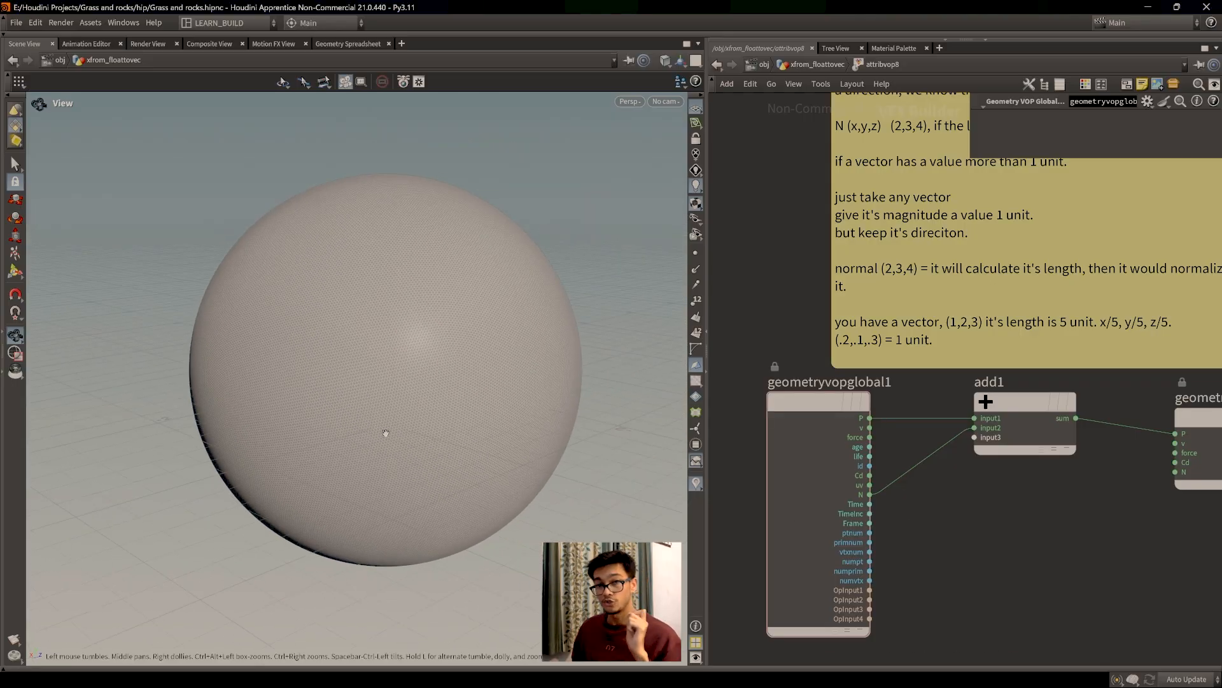
scroll(992, 503, "down", 4)
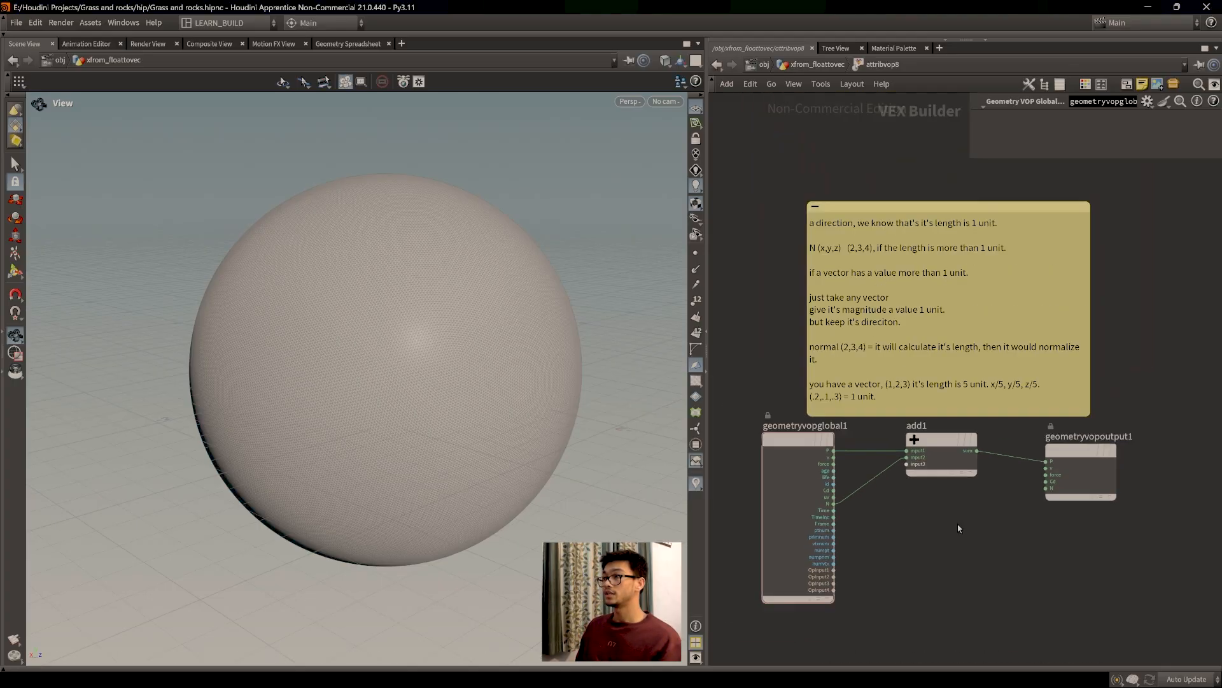
scroll(946, 503, "up", 3)
middle_click_drag(934, 496, 971, 560)
scroll(985, 558, "down", 1)
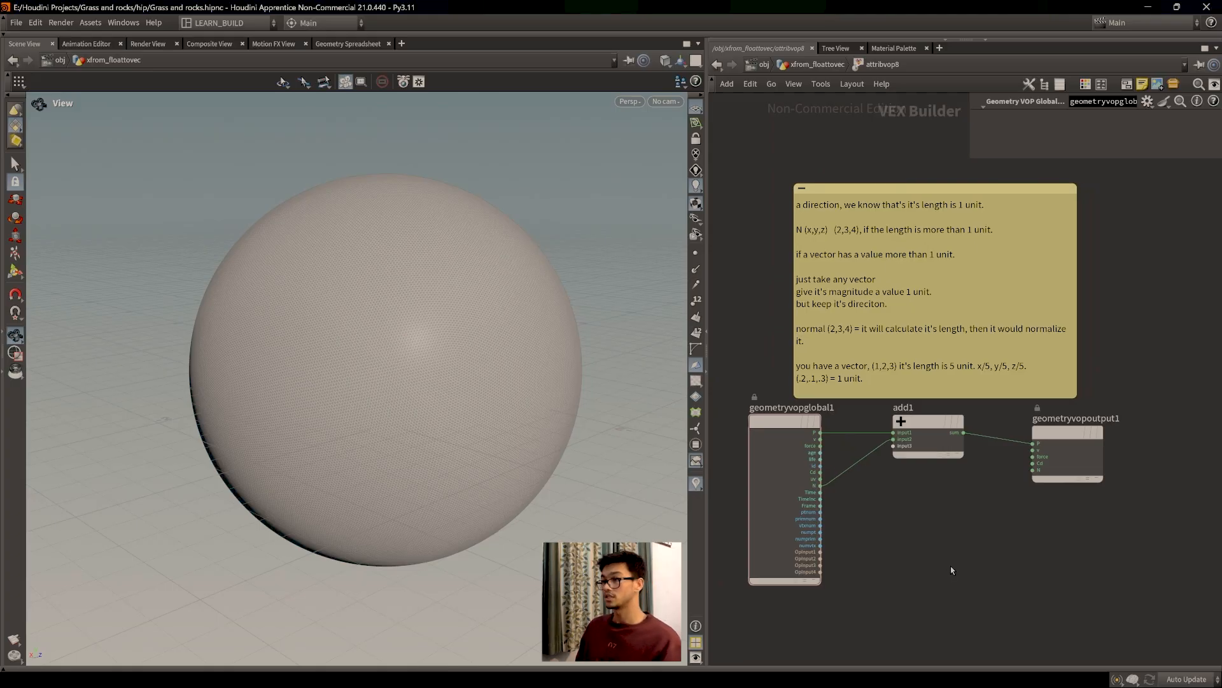
scroll(478, 439, "up", 4)
left_click_drag(478, 439, 476, 419)
middle_click_drag(487, 418, 392, 414)
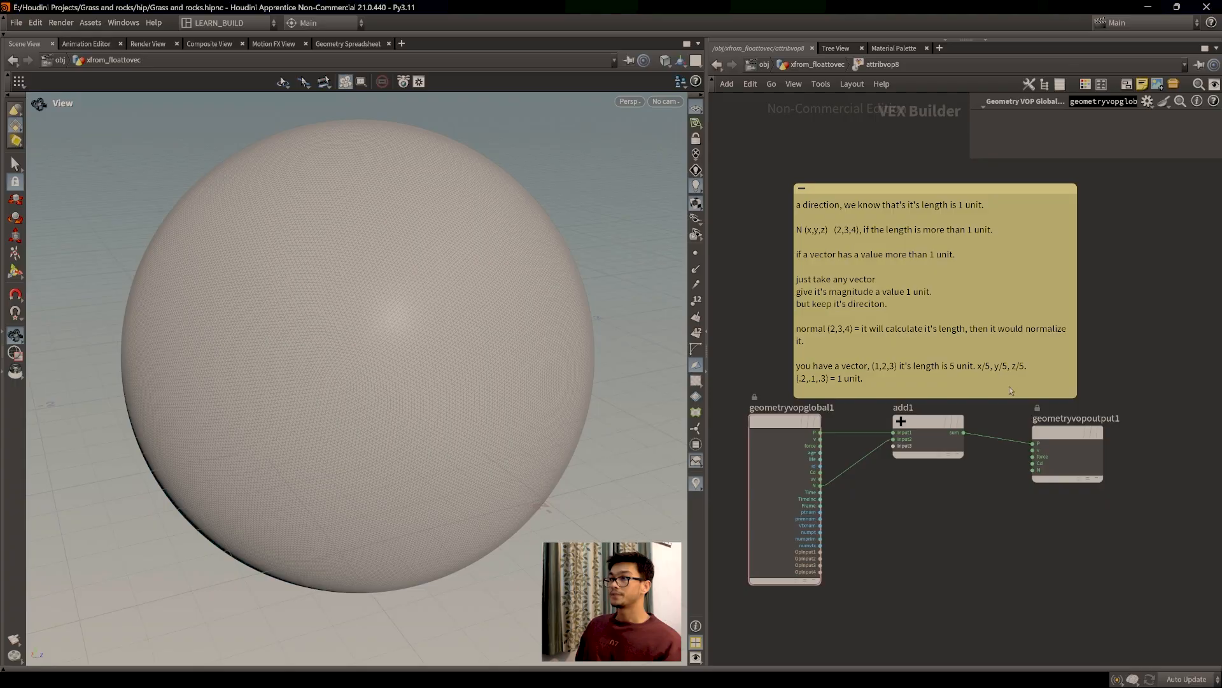
scroll(875, 560, "up", 2)
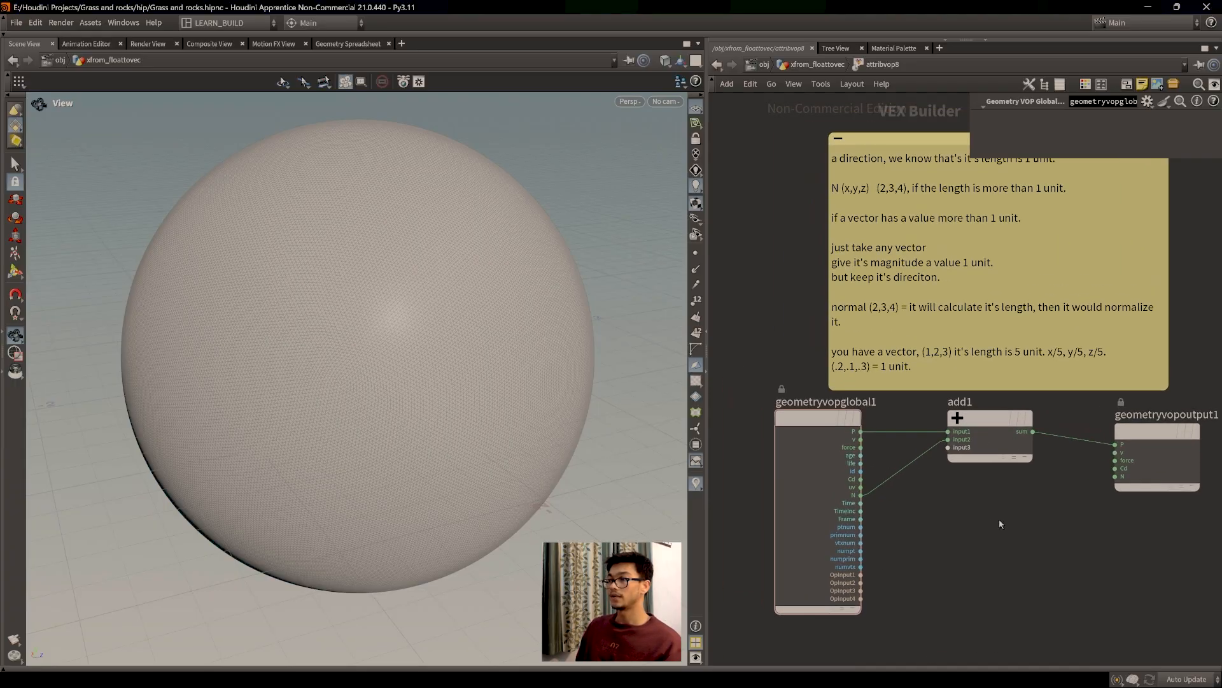
scroll(911, 484, "up", 2)
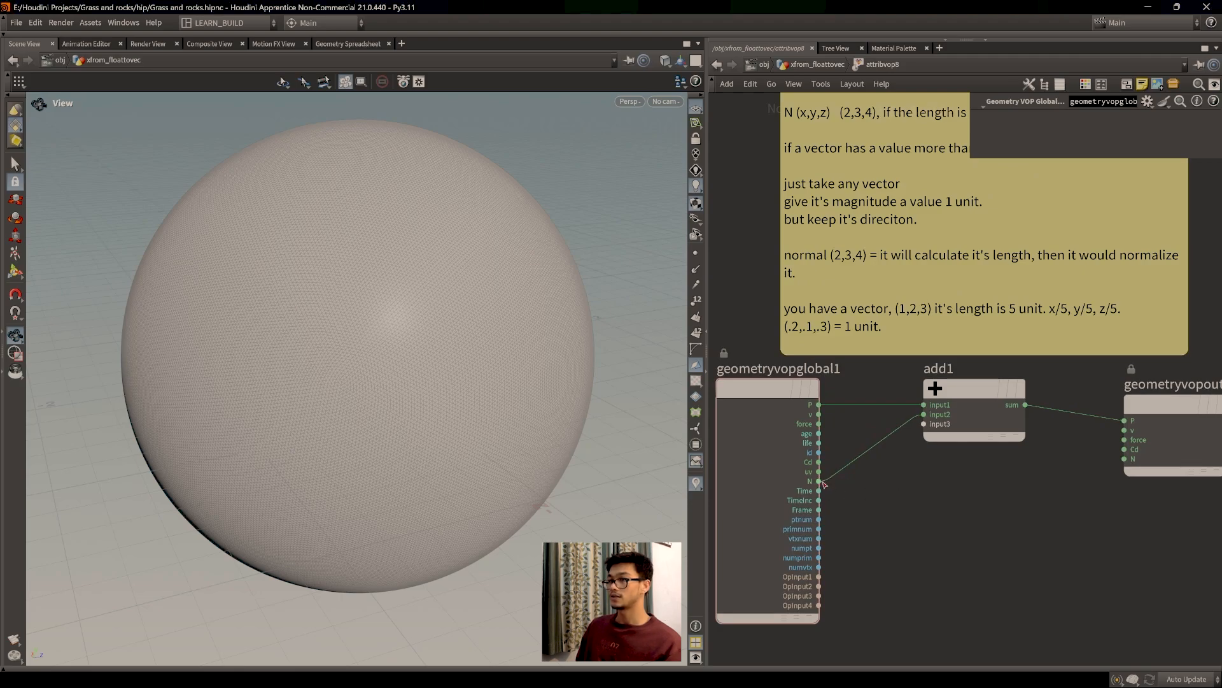
scroll(955, 476, "down", 2)
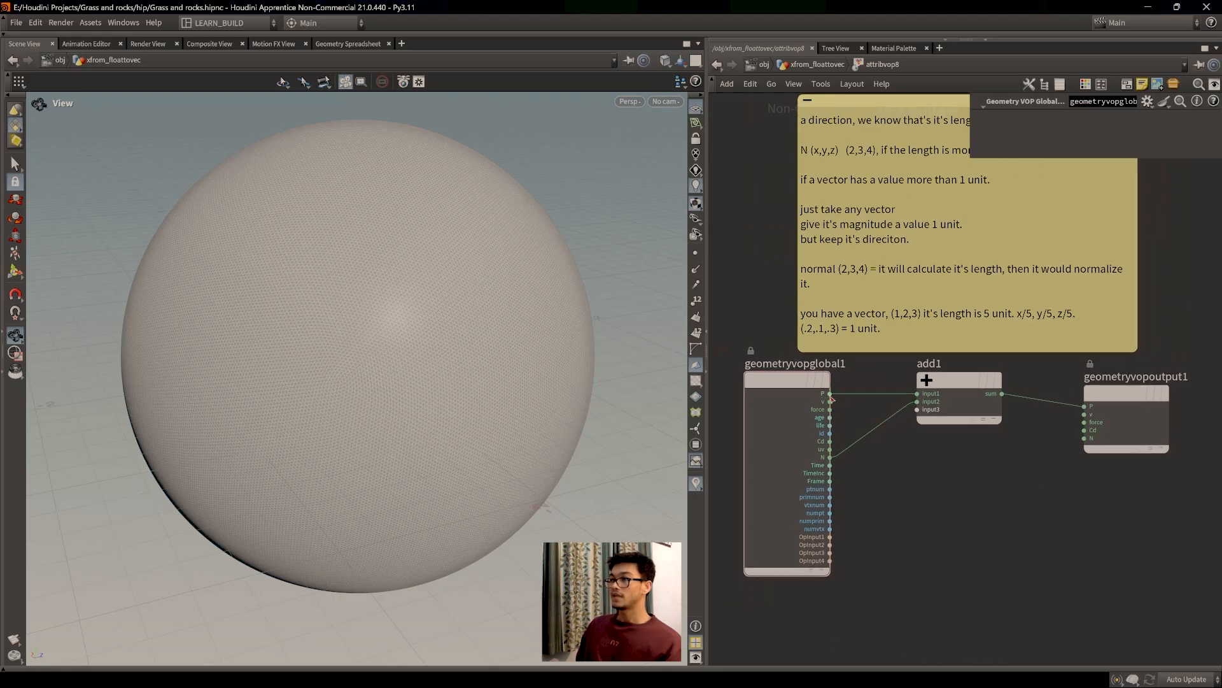
scroll(832, 394, "up", 1)
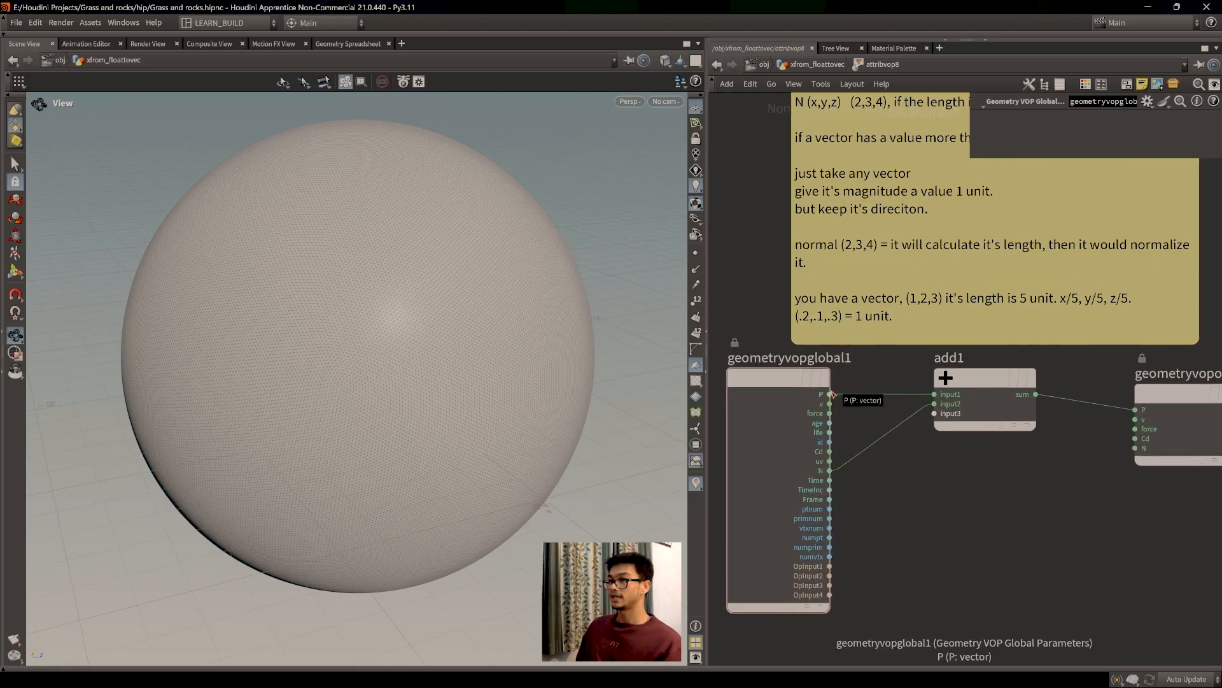
middle_click_drag(926, 472, 906, 459)
scroll(906, 458, "down", 1)
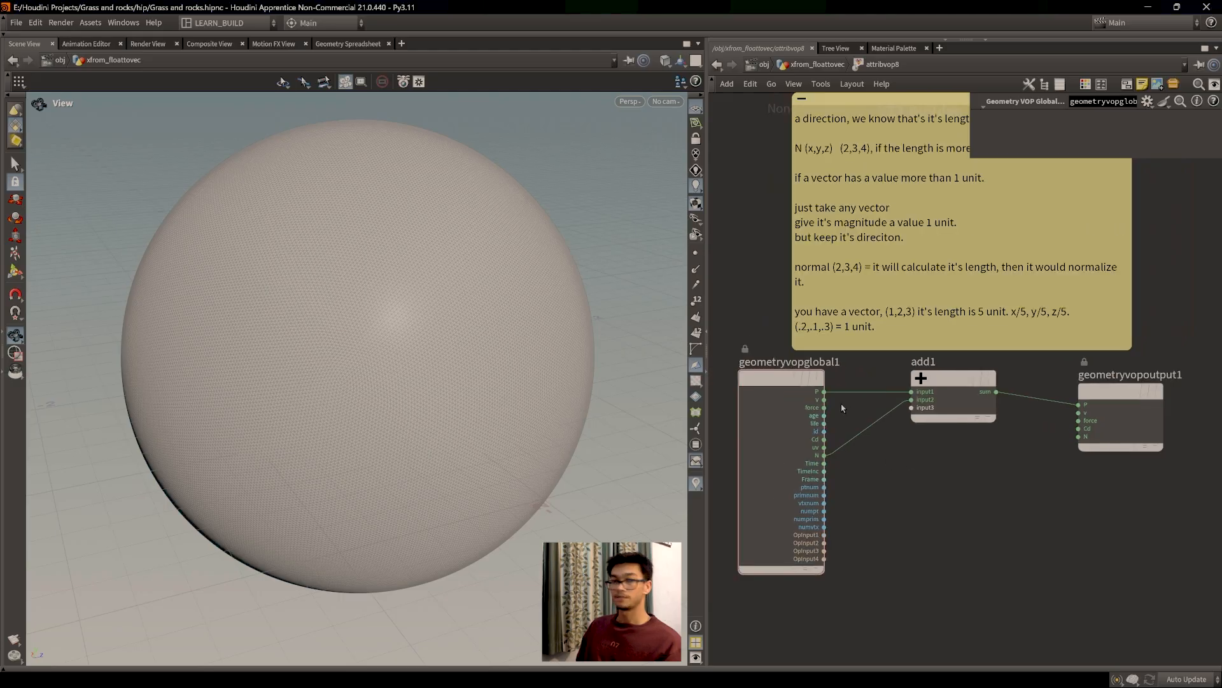
scroll(823, 394, "up", 1)
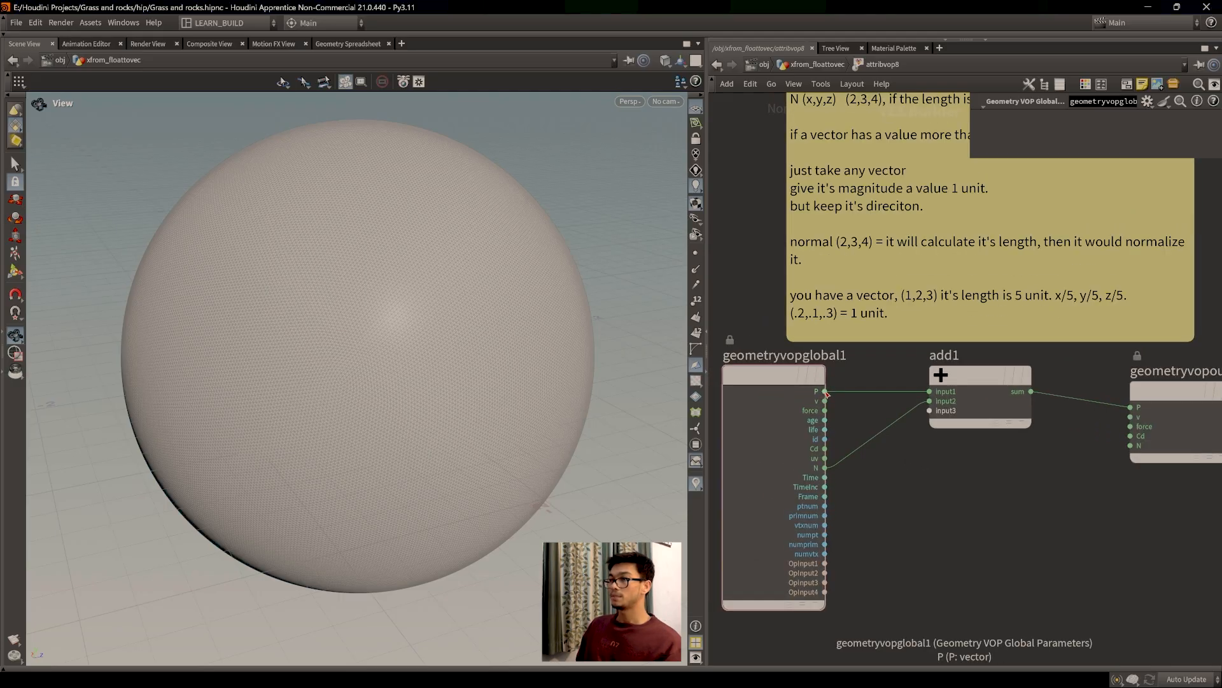
mouse_move(825, 394)
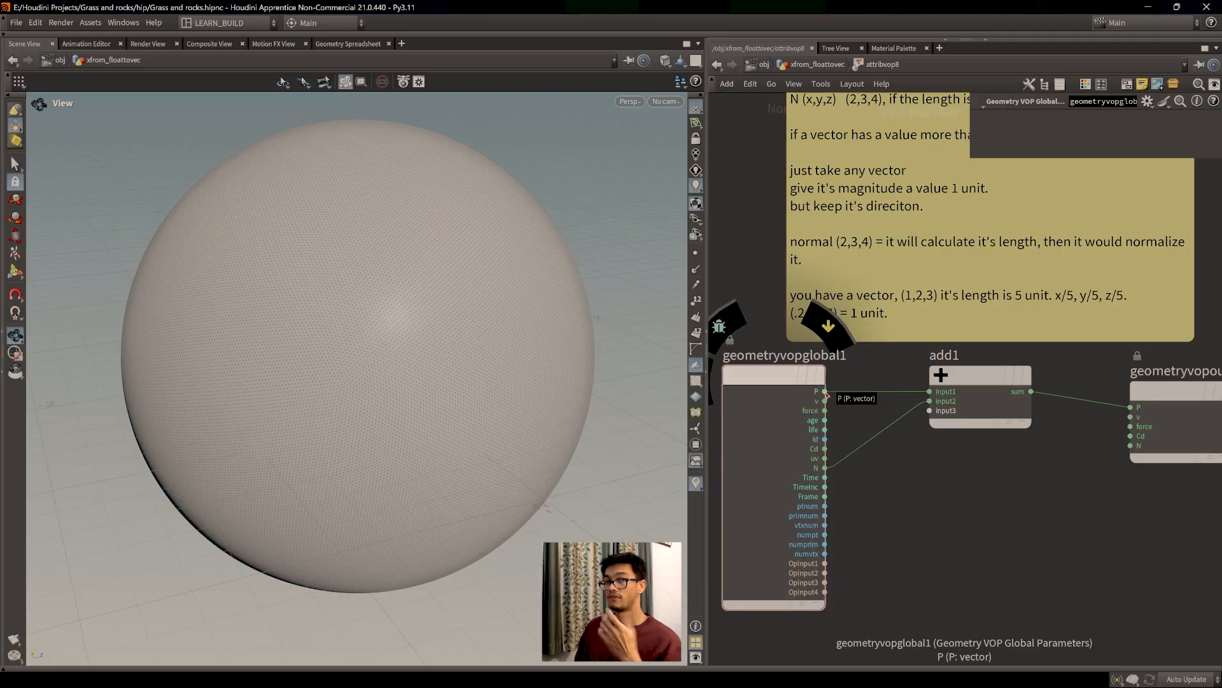
left_click(348, 43)
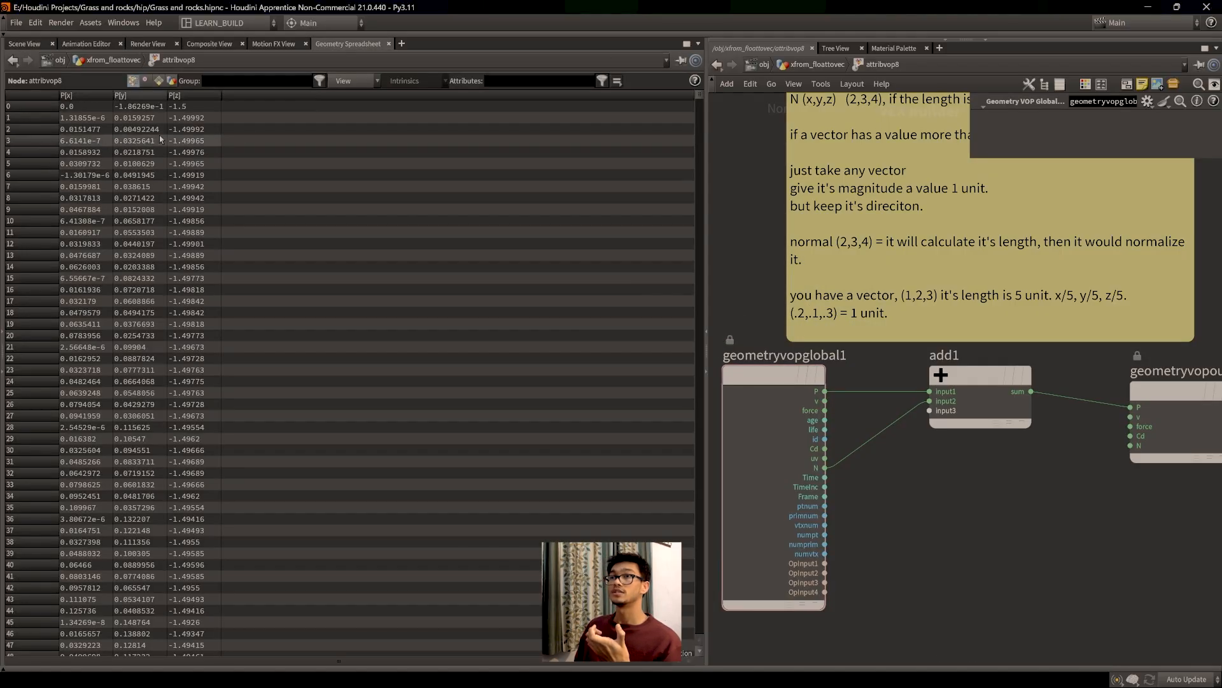
left_click(28, 44)
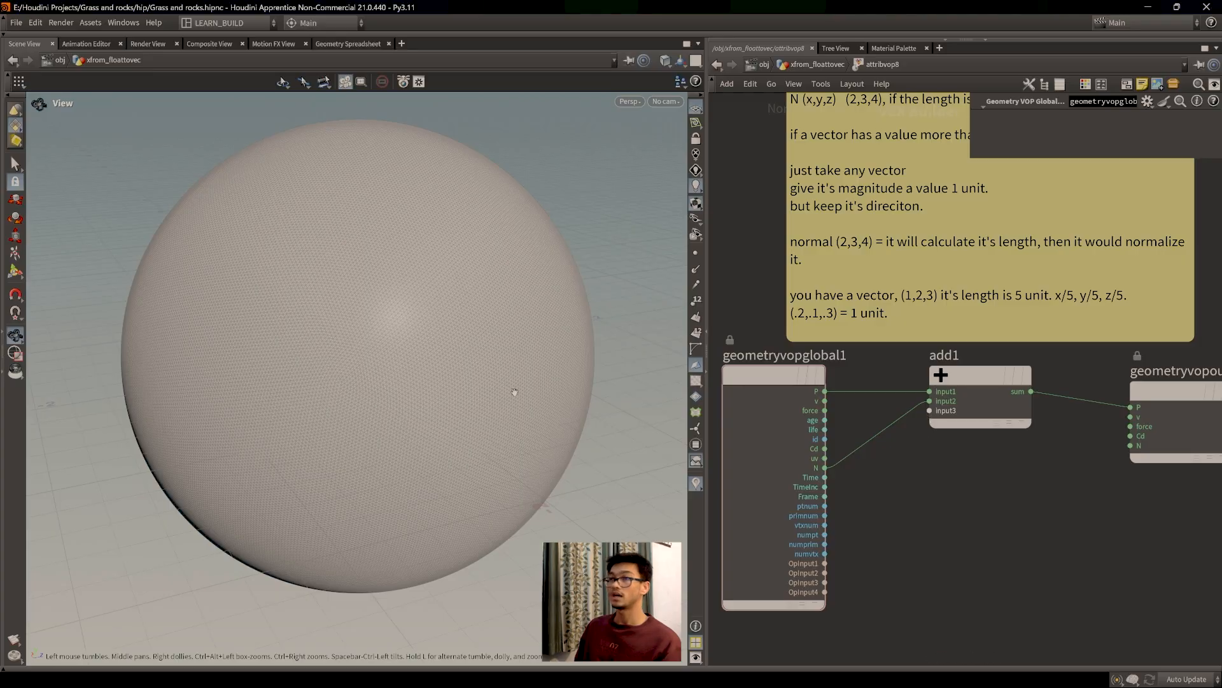
left_click_drag(426, 356, 438, 371)
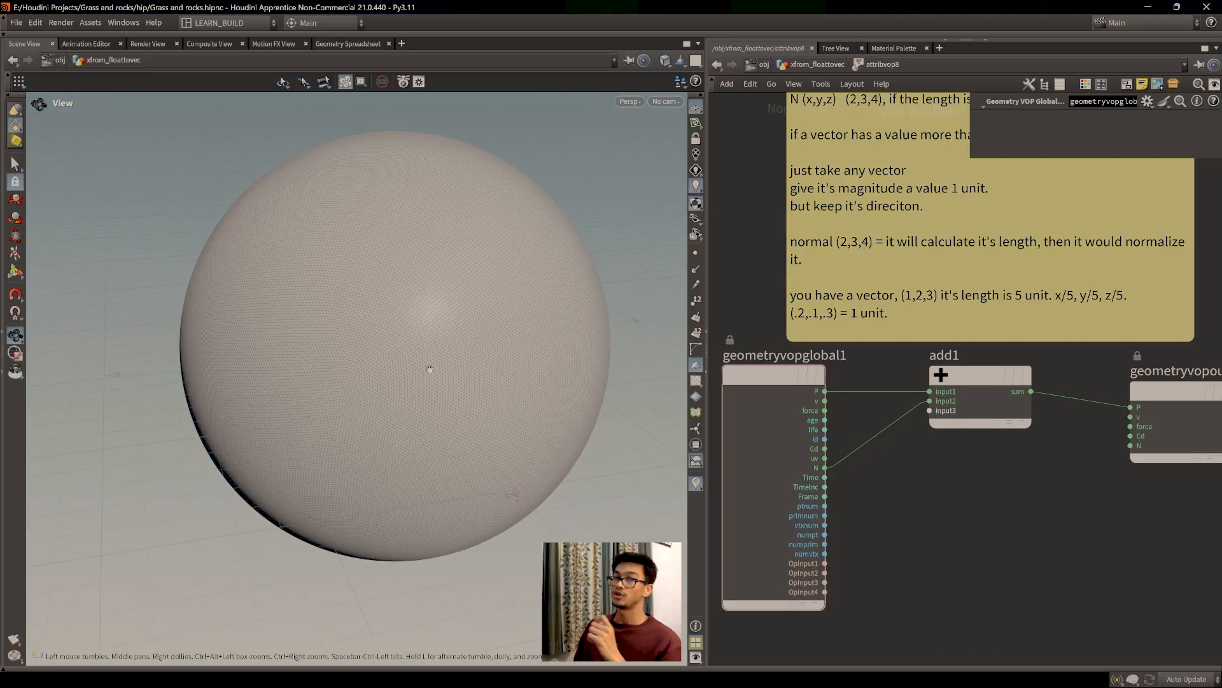
middle_click_drag(977, 541, 942, 508)
scroll(932, 540, "down", 3)
scroll(943, 511, "up", 2)
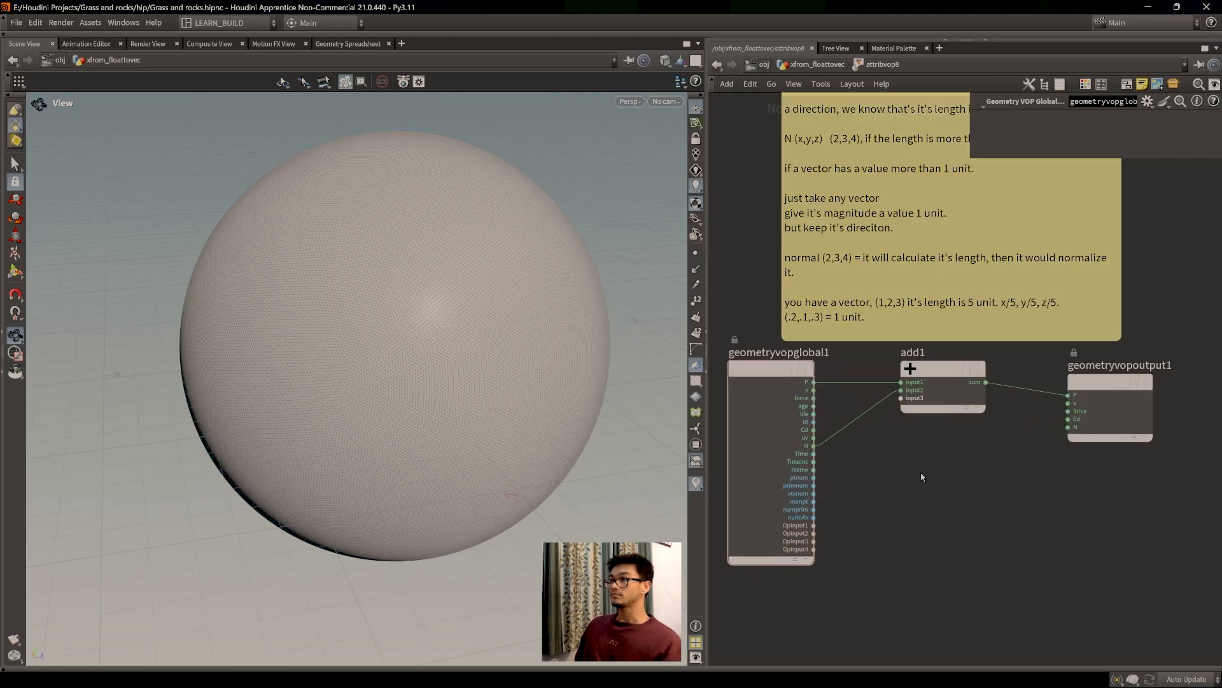
scroll(918, 479, "up", 2)
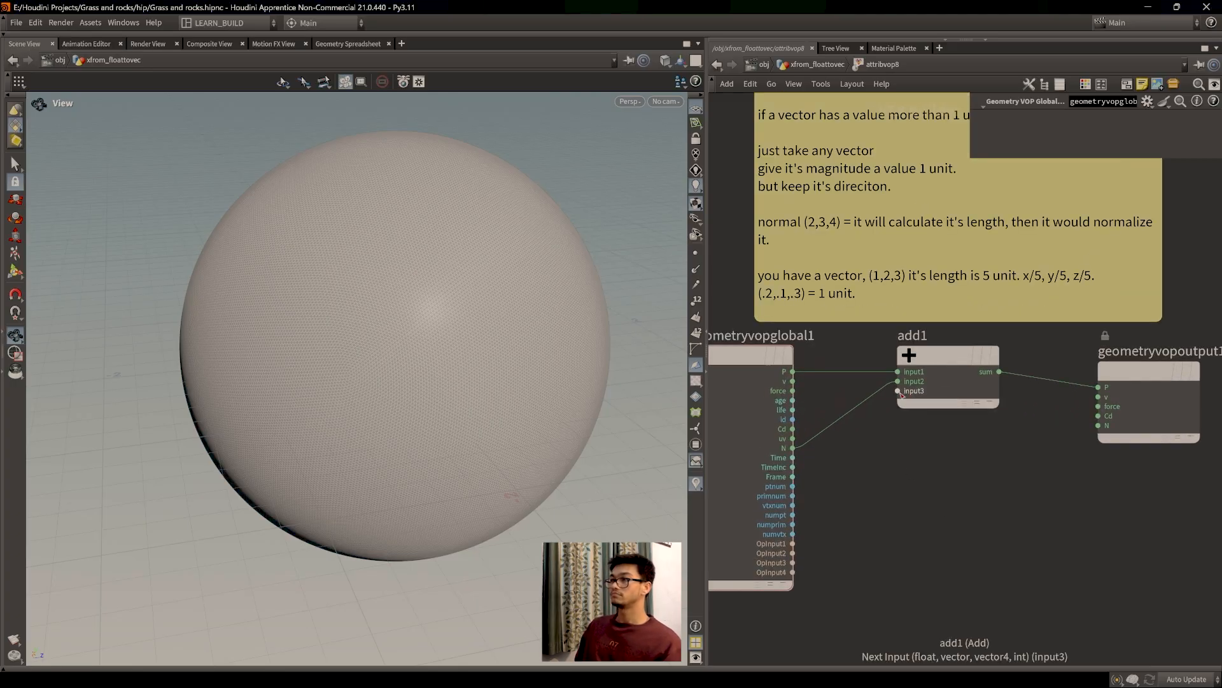
scroll(955, 421, "down", 2)
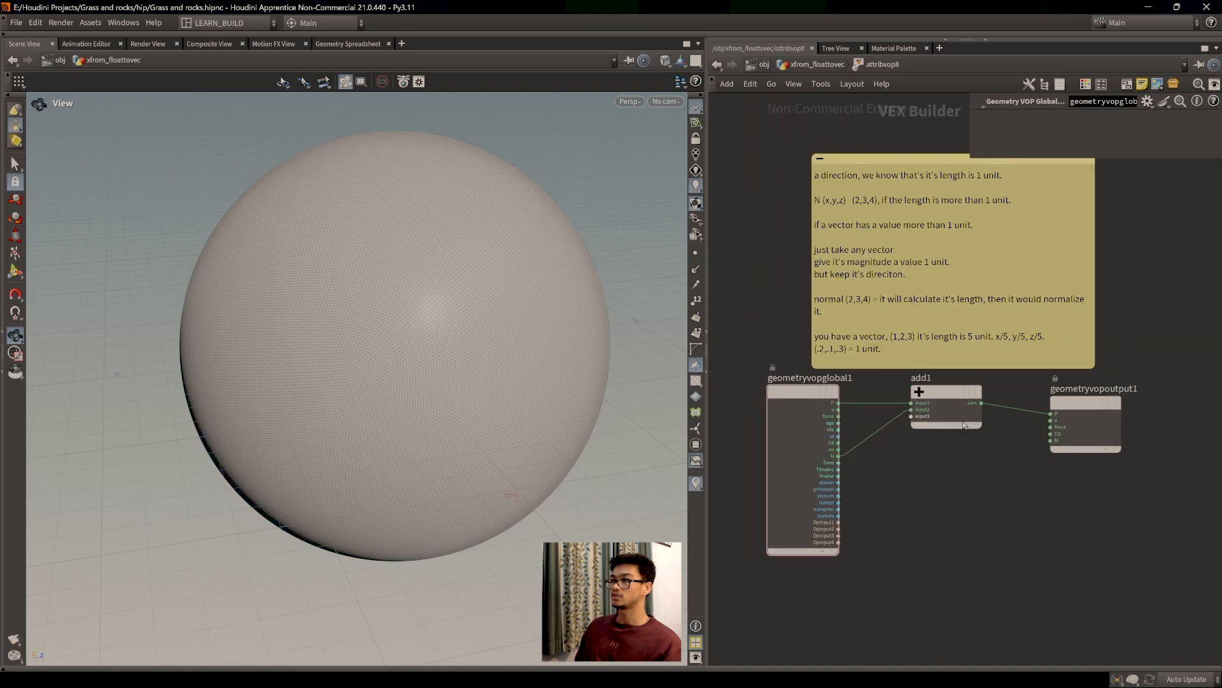
scroll(955, 472, "up", 2)
scroll(958, 487, "down", 3)
middle_click_drag(961, 497, 924, 531)
scroll(950, 487, "up", 1)
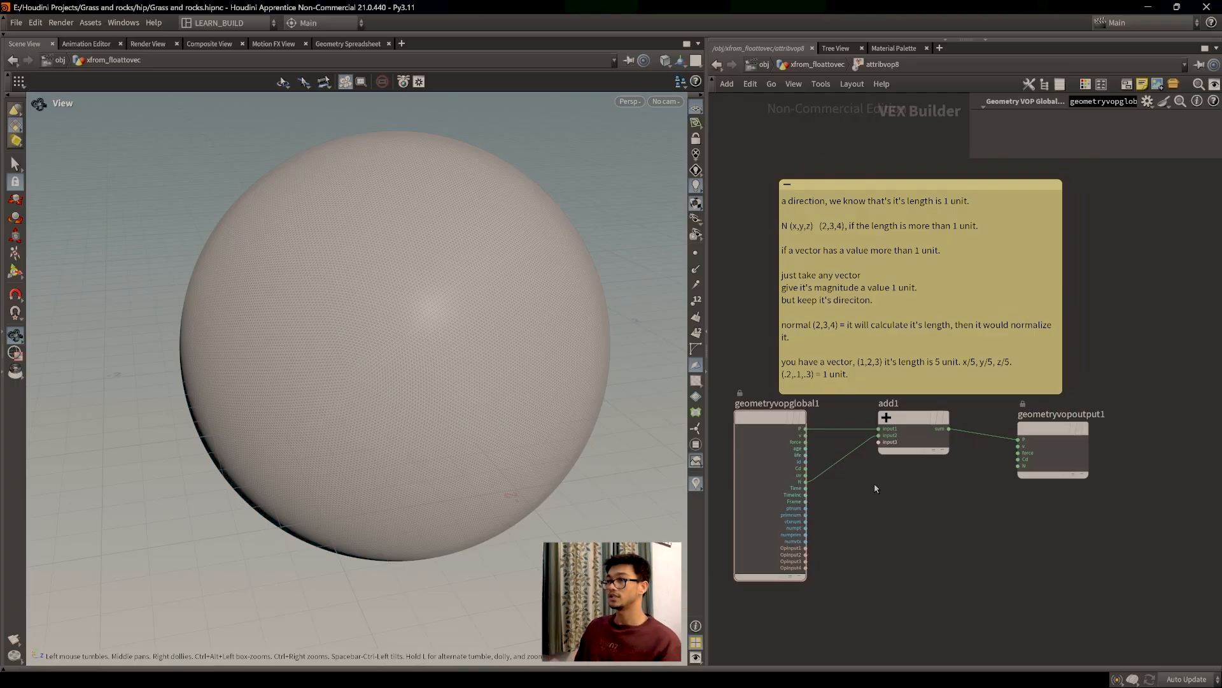
key("y")
left_click_drag(865, 493, 860, 441)
scroll(865, 440, "up", 3)
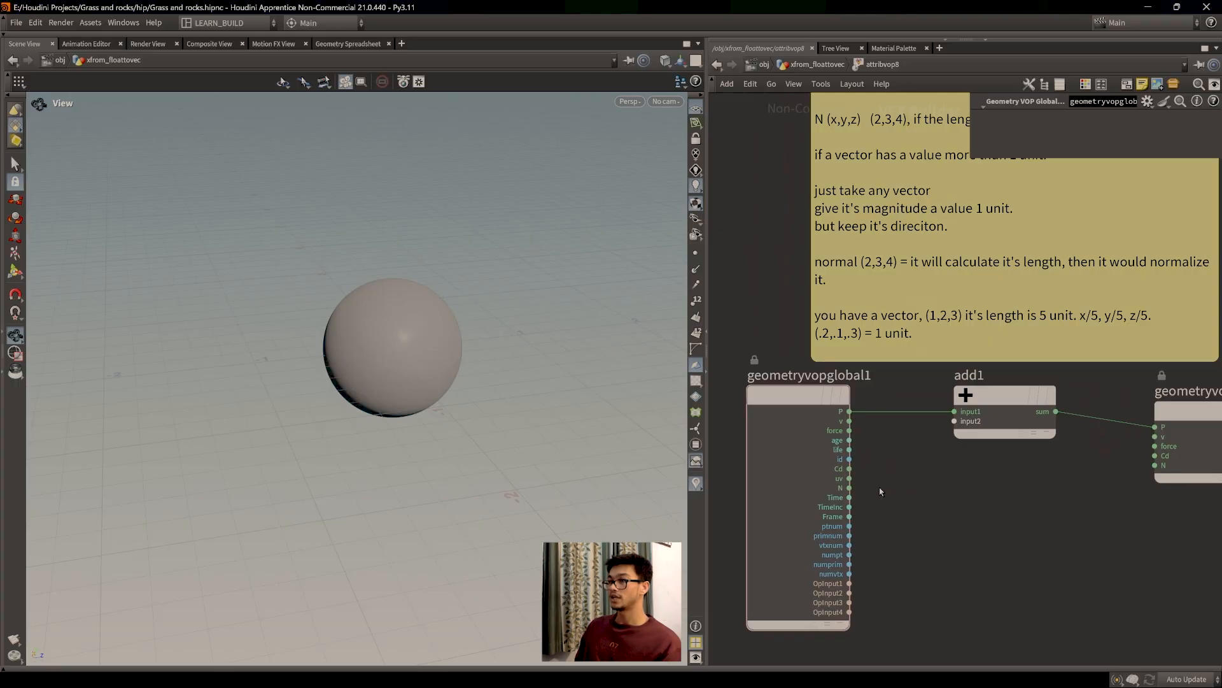
left_click_drag(856, 491, 955, 421)
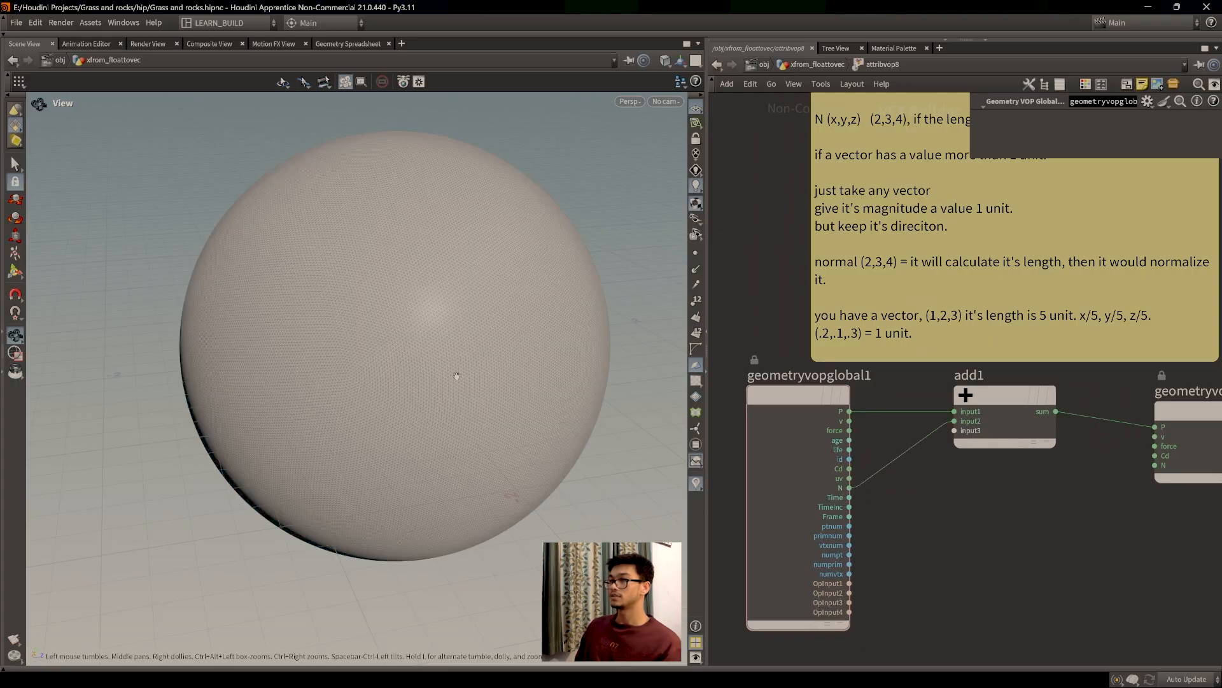
middle_click_drag(504, 397, 469, 411)
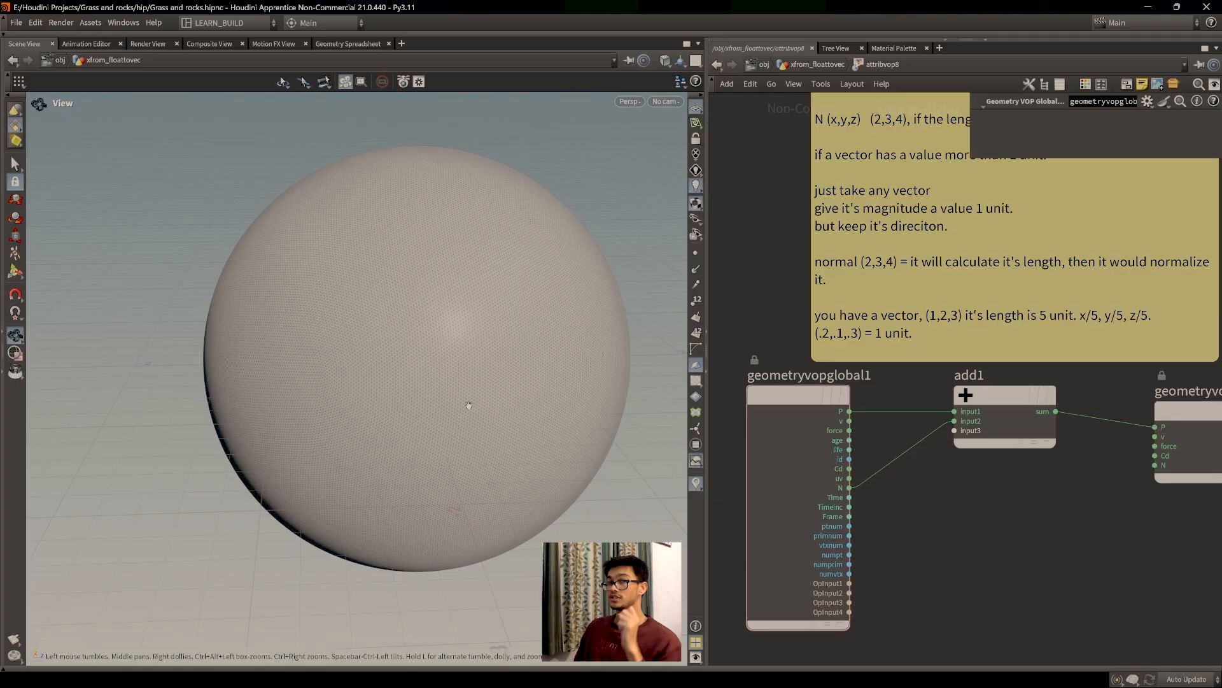
scroll(975, 507, "down", 4)
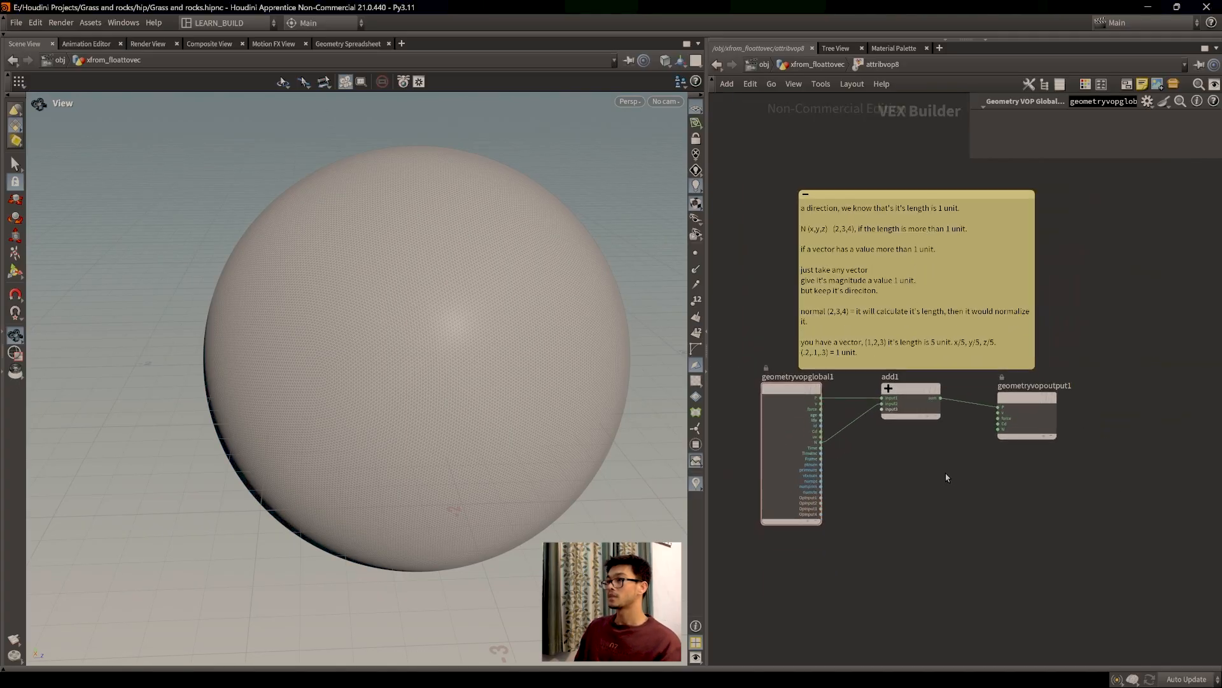
scroll(933, 484, "up", 2)
key("Tab")
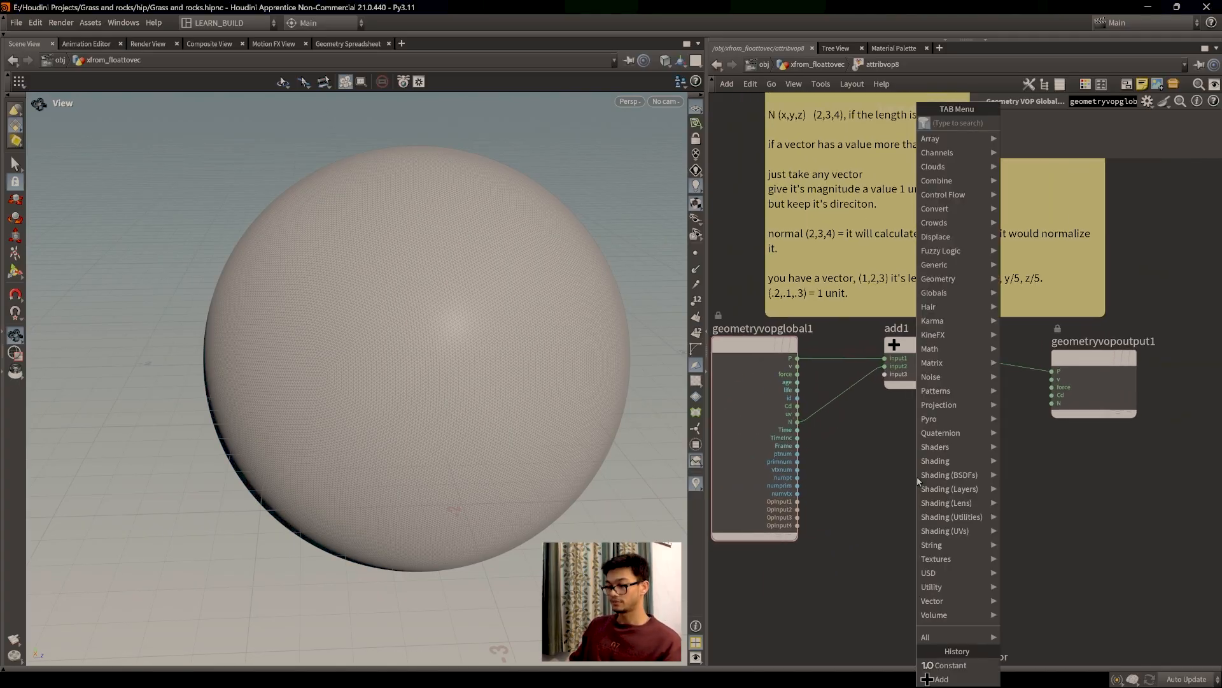
type("noise")
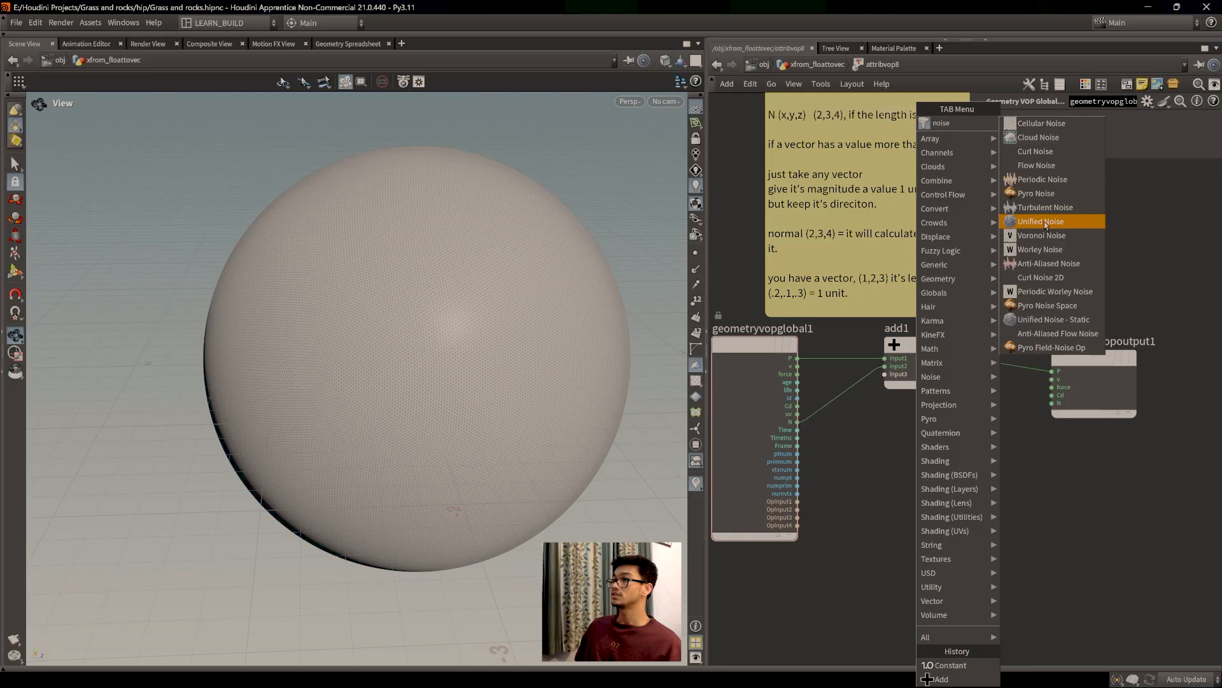
left_click(1057, 181)
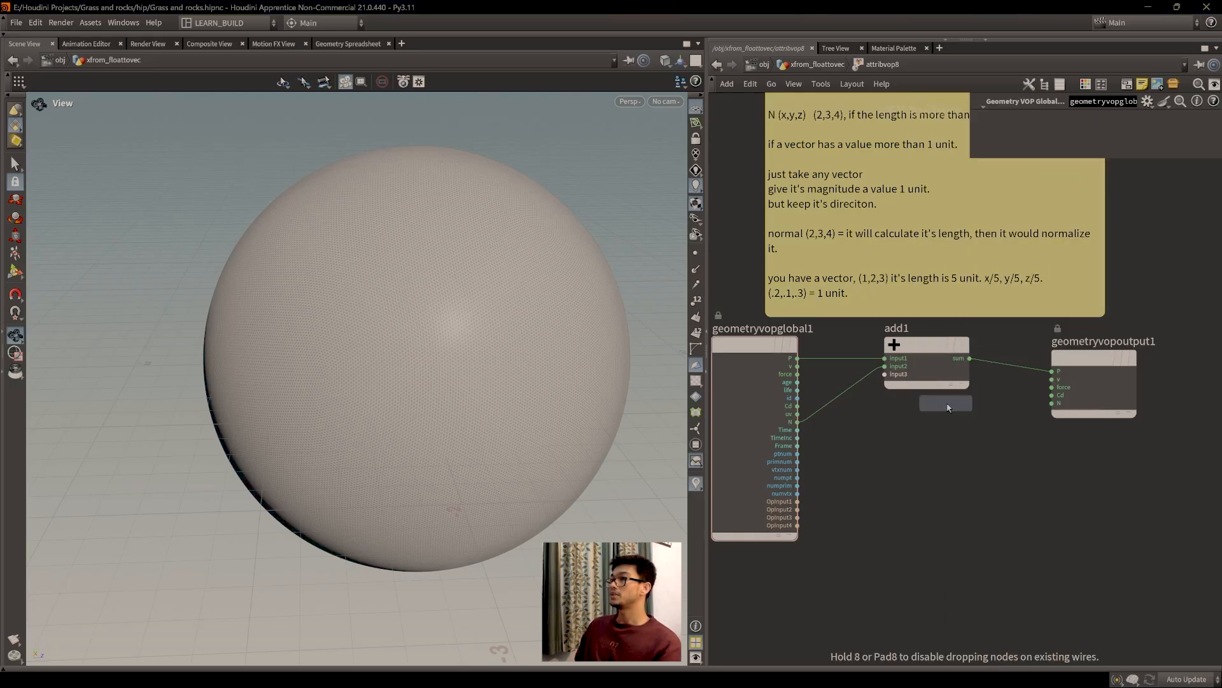
left_click(911, 454)
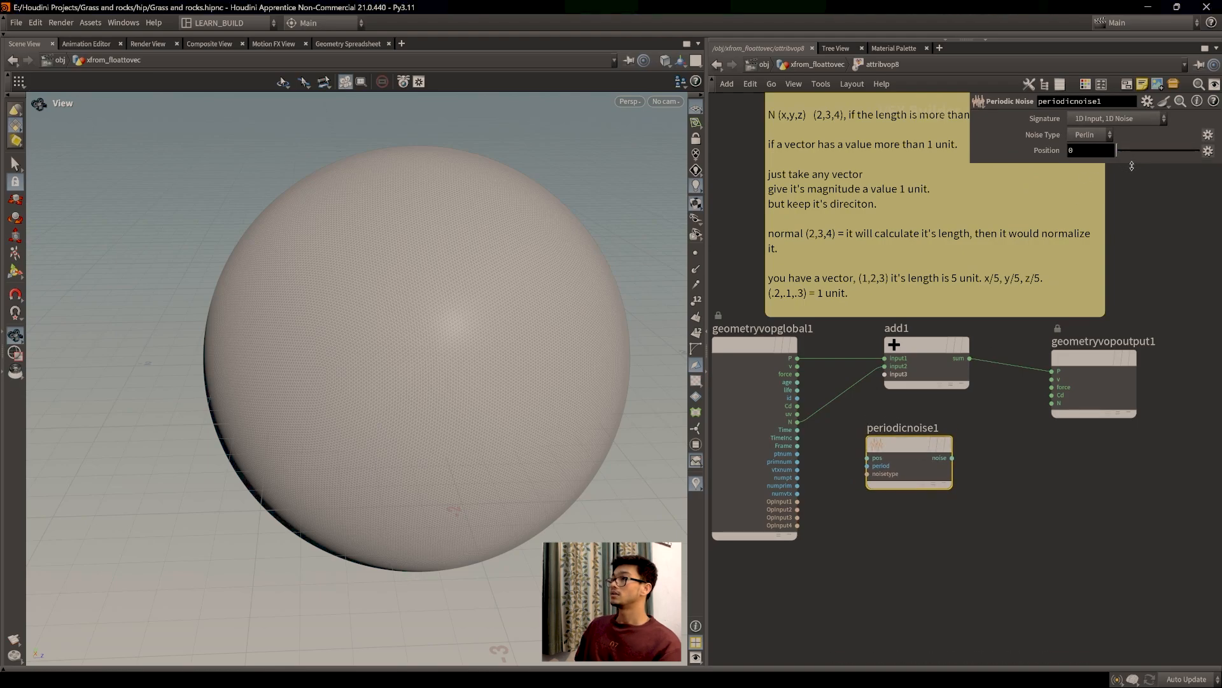
mouse_move(904, 450)
left_mouse_down()
mouse_move(929, 454)
mouse_move(921, 440)
left_mouse_up()
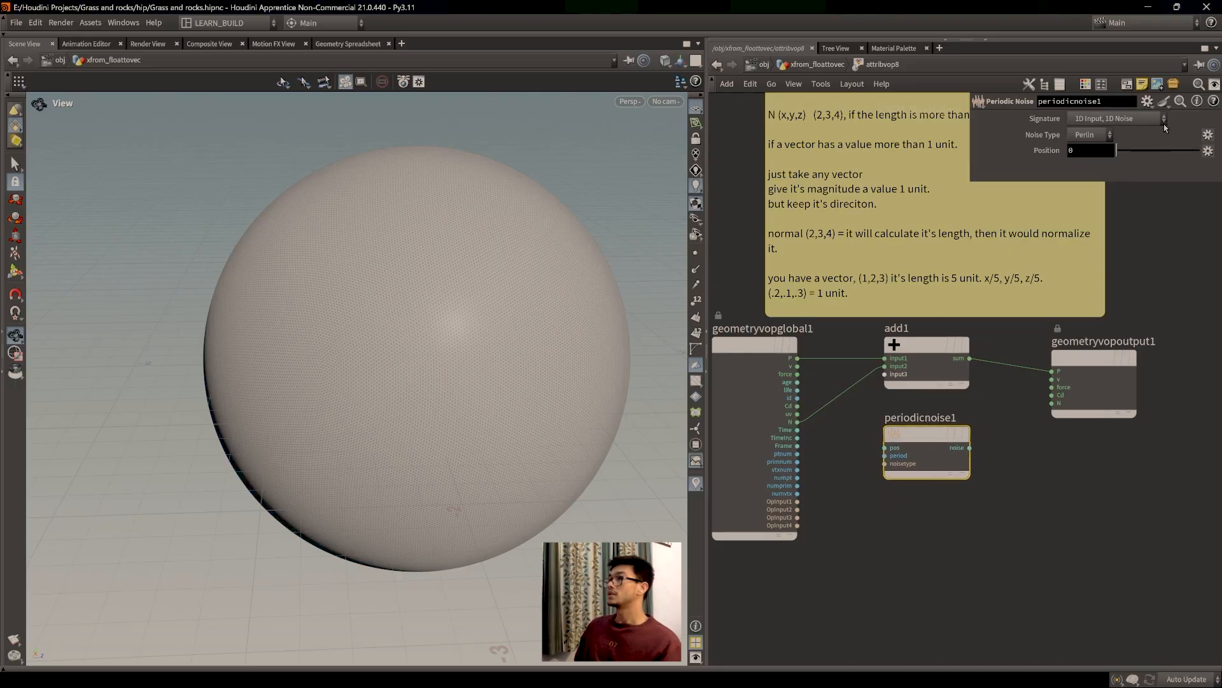
left_click(1118, 119)
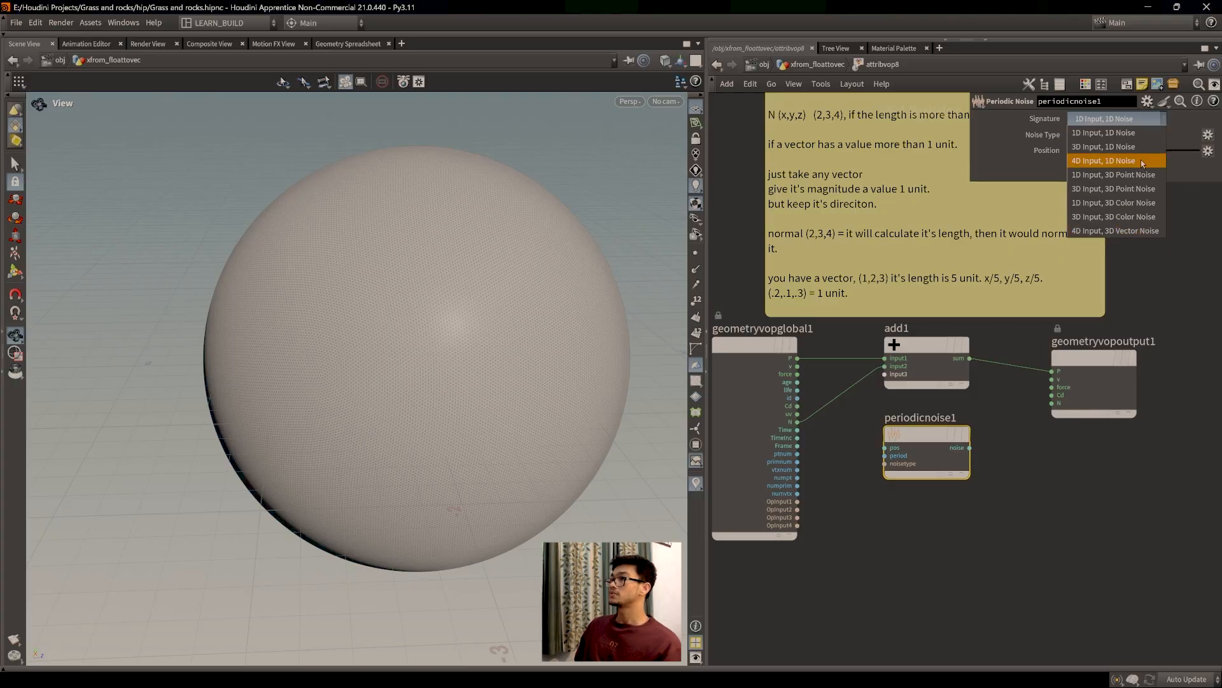
left_click(1185, 204)
left_click_drag(934, 444, 915, 445)
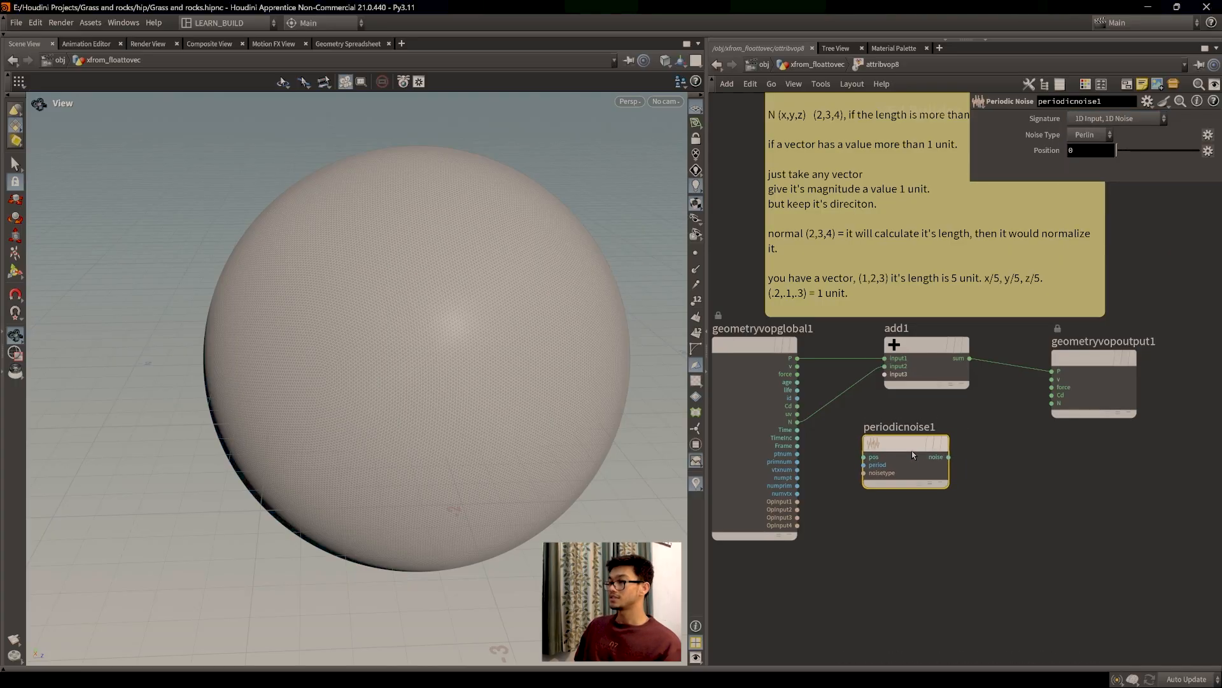
key("Delete")
key("Tab")
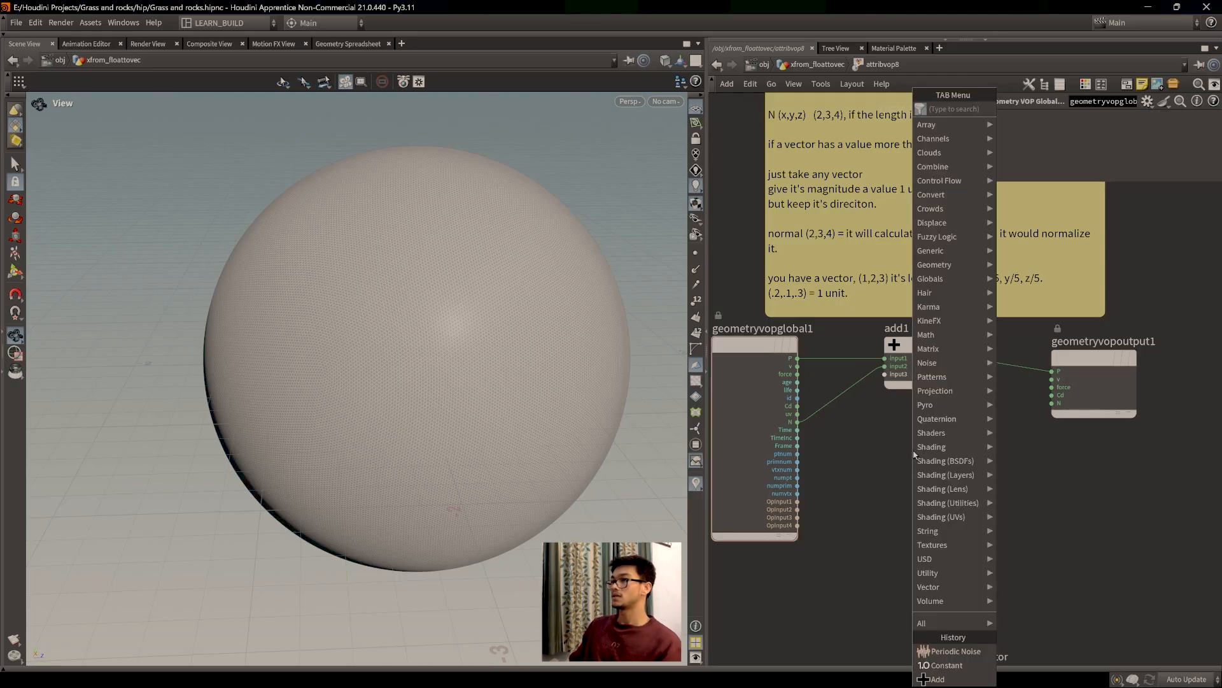
Step: Add an Anti-Aliased Noise node, aanoise1, placed below add1
type("noise")
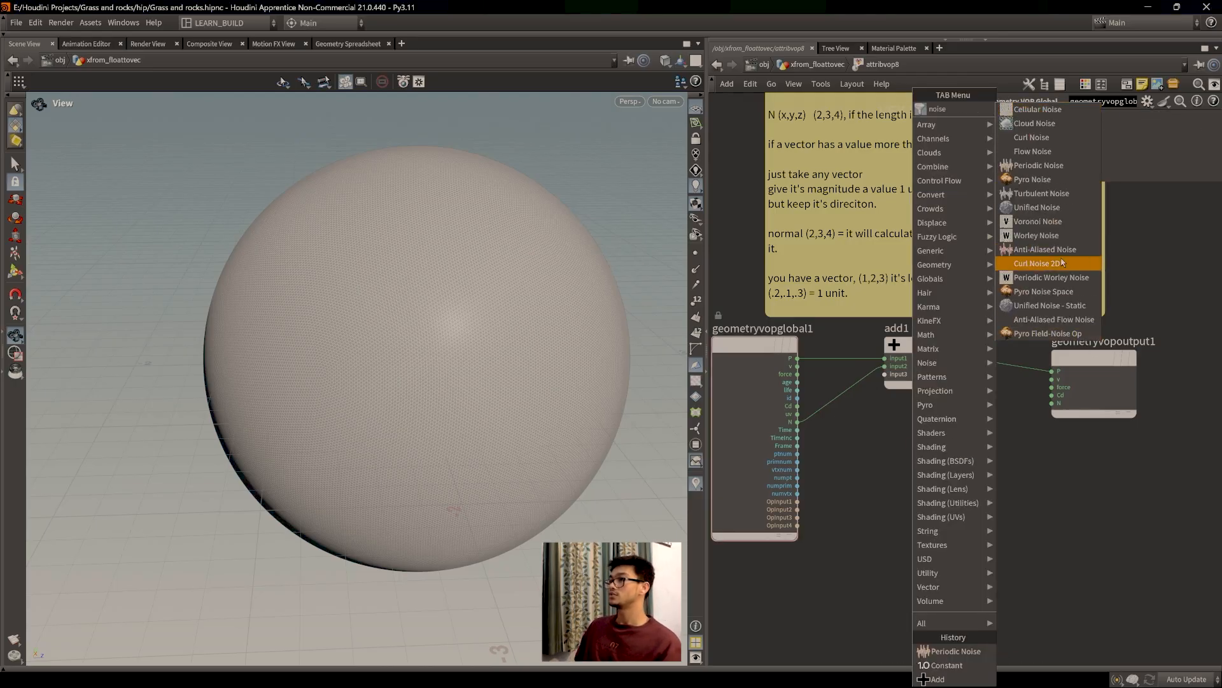
left_click(1044, 249)
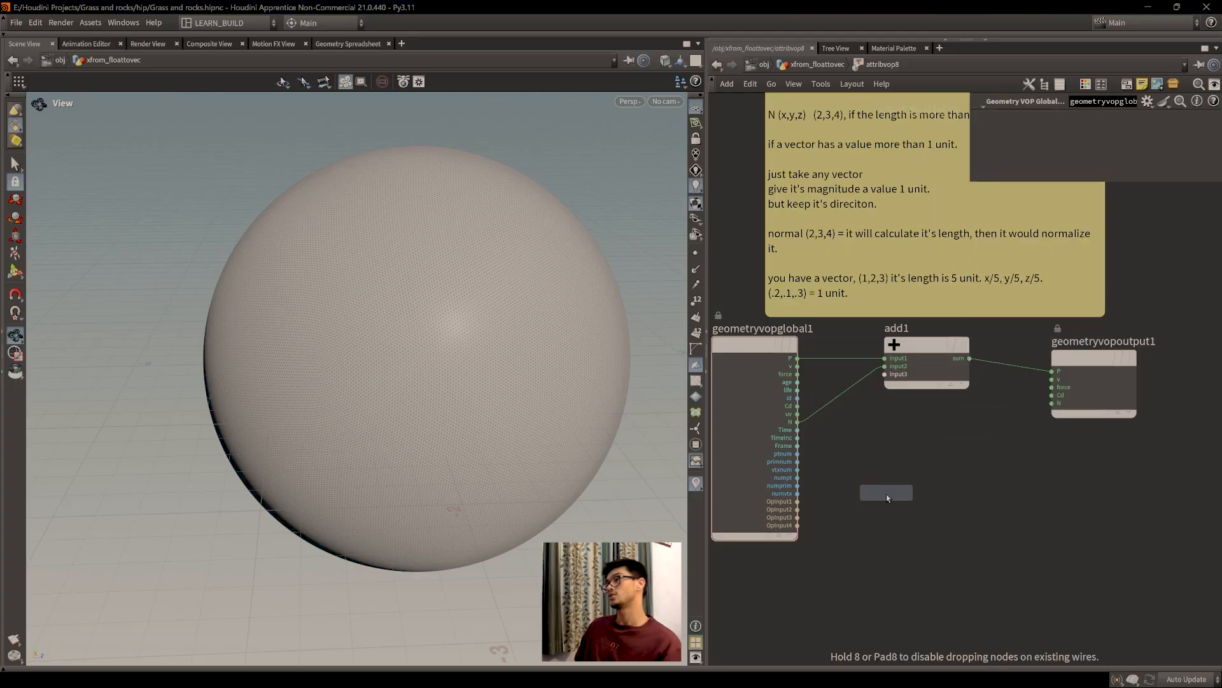
left_click(903, 490)
scroll(911, 484, "up", 2)
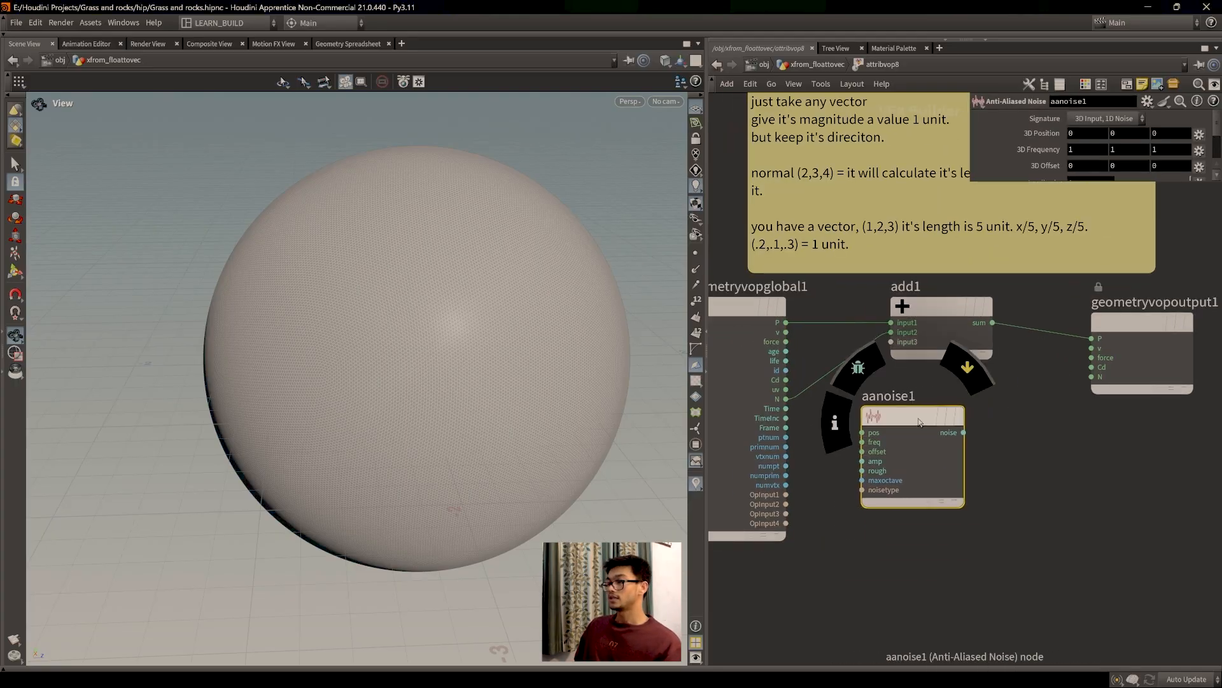
left_click_drag(950, 435, 910, 428)
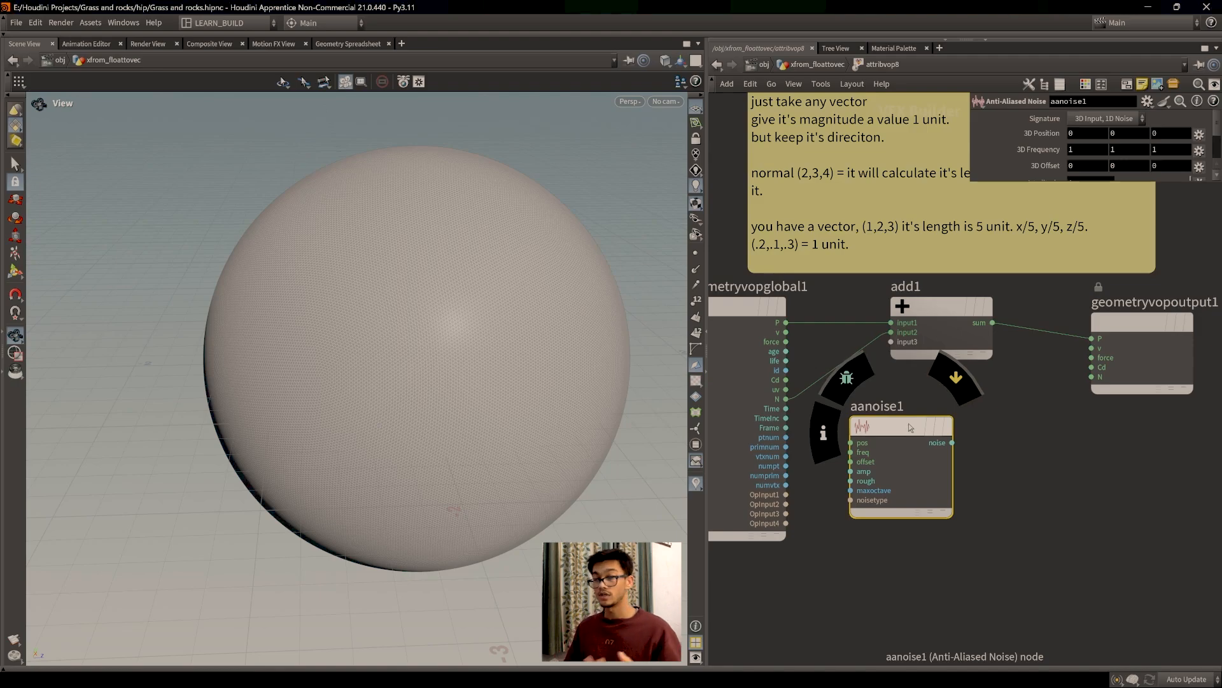
Step: Cut the N wire into add1 so the sphere shrinks, and nudge aanoise1 up-right
middle_click_drag(1001, 480, 1018, 484)
middle_click_drag(925, 404, 940, 414)
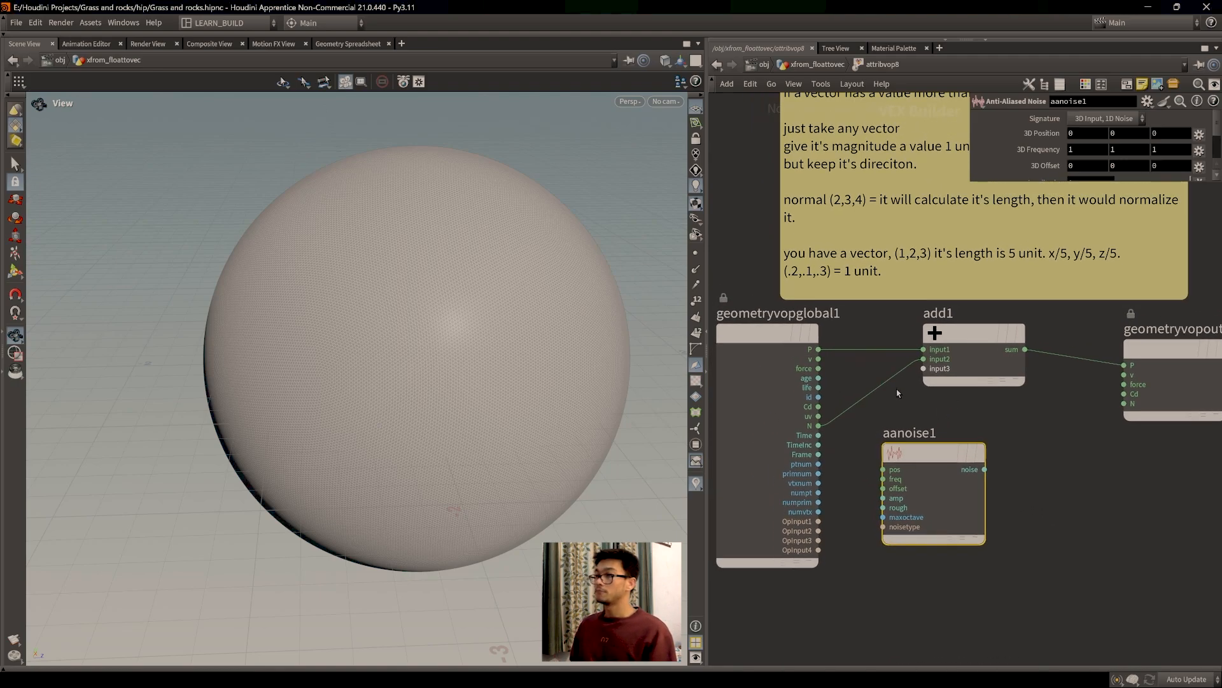
left_click_drag(916, 415, 873, 375)
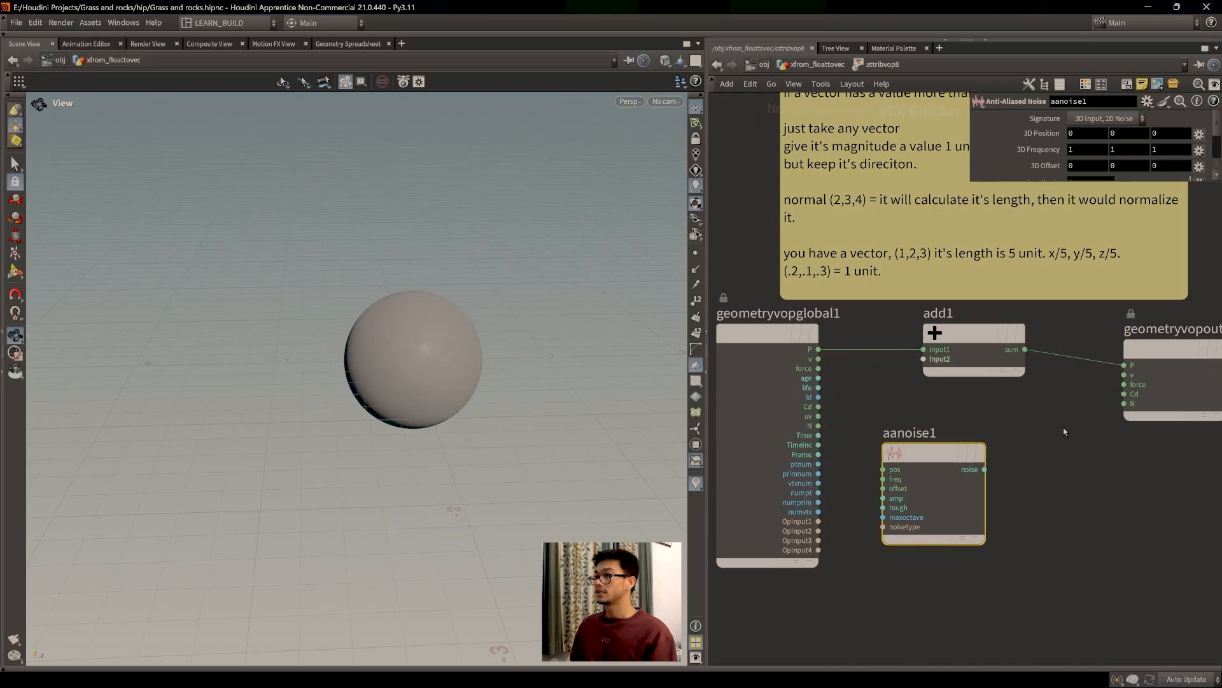
middle_click_drag(1050, 430, 1063, 426)
left_click_drag(943, 453, 957, 443)
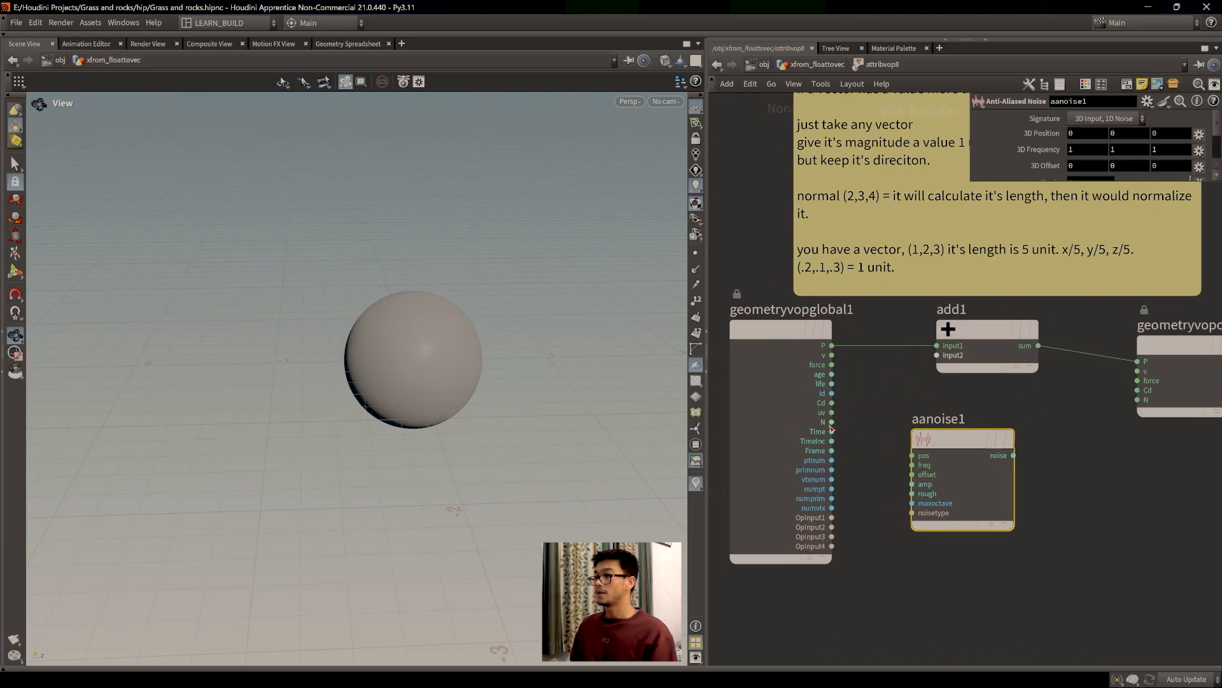
Step: Connect geometryvopglobal1's P into aanoise1's pos input
left_click(833, 347)
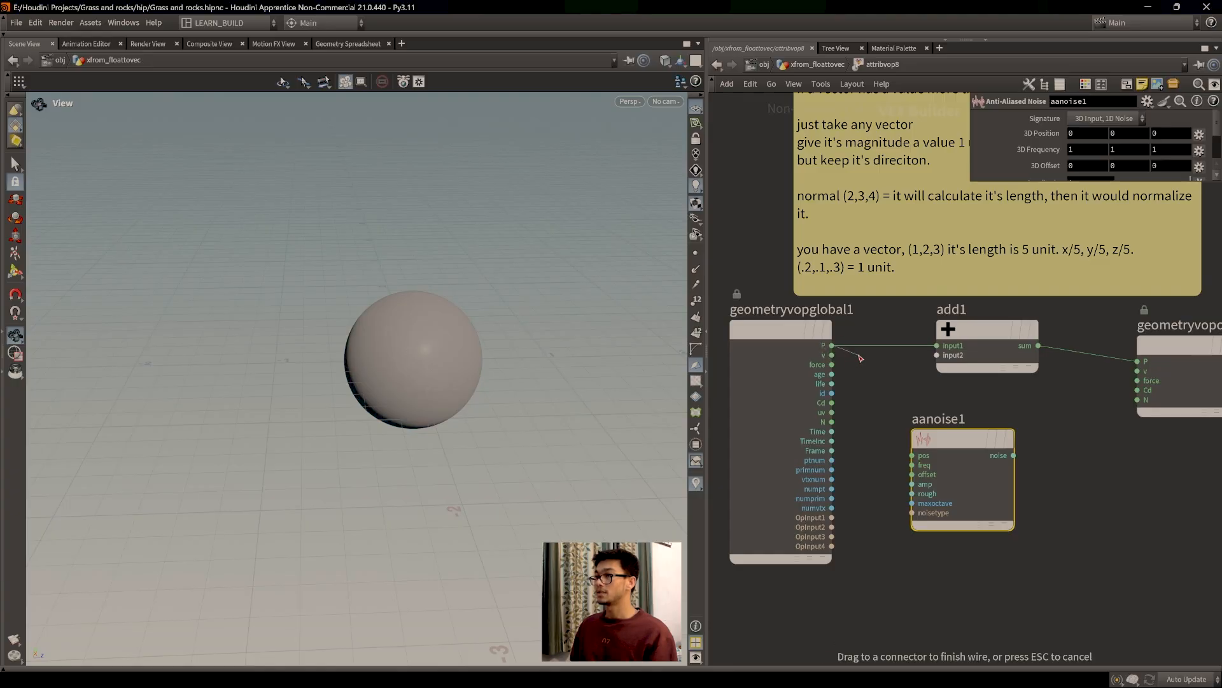
scroll(847, 357, "down", 2)
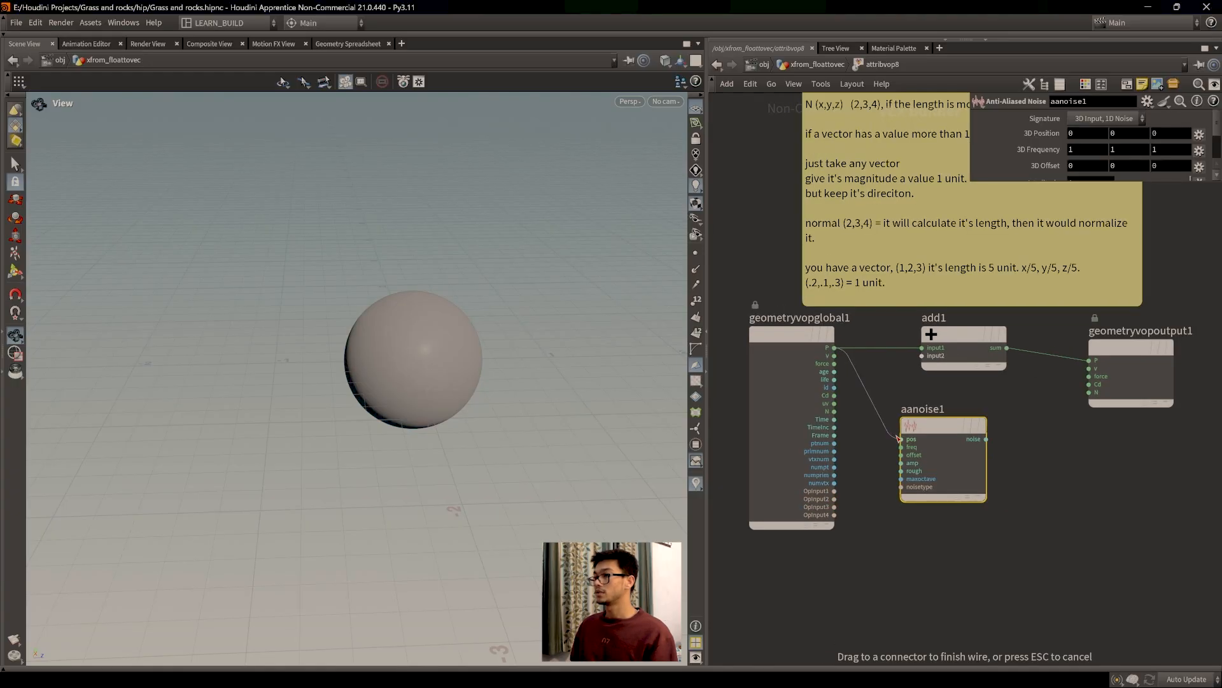
left_click(903, 441)
scroll(831, 349, "up", 2)
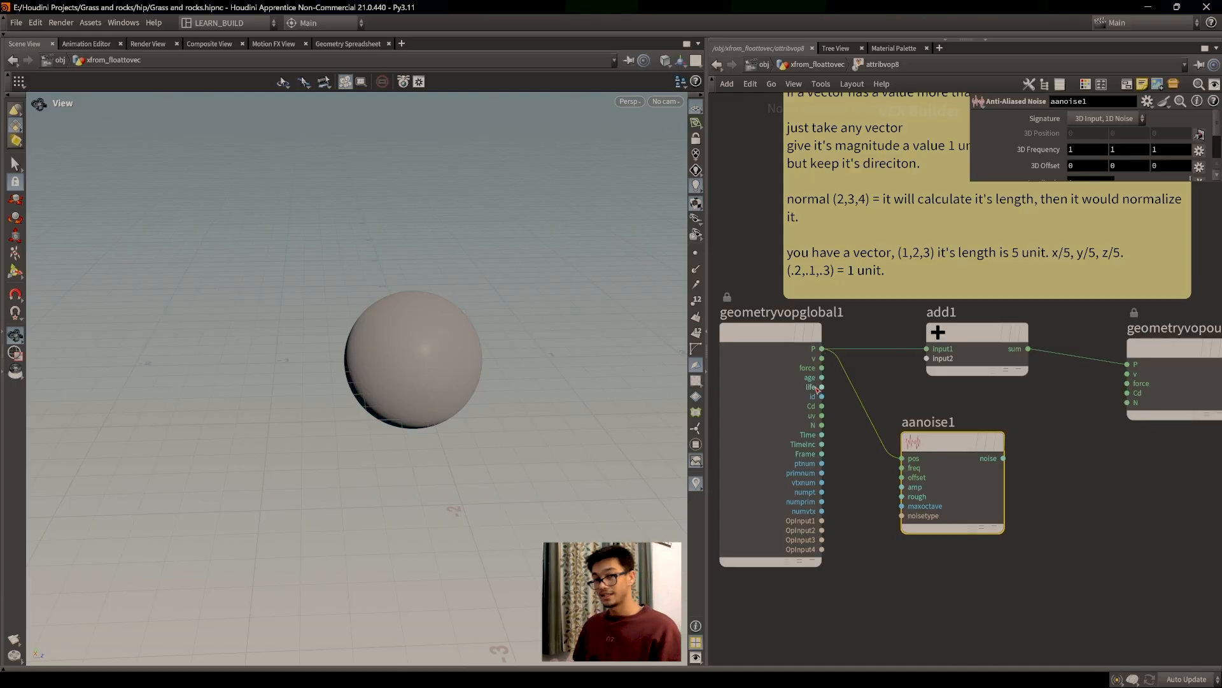
left_click_drag(992, 462, 985, 471)
Step: Test the noise into the output's P with the 3D Input, 1D Noise signature, then cut that wire
left_click(995, 467)
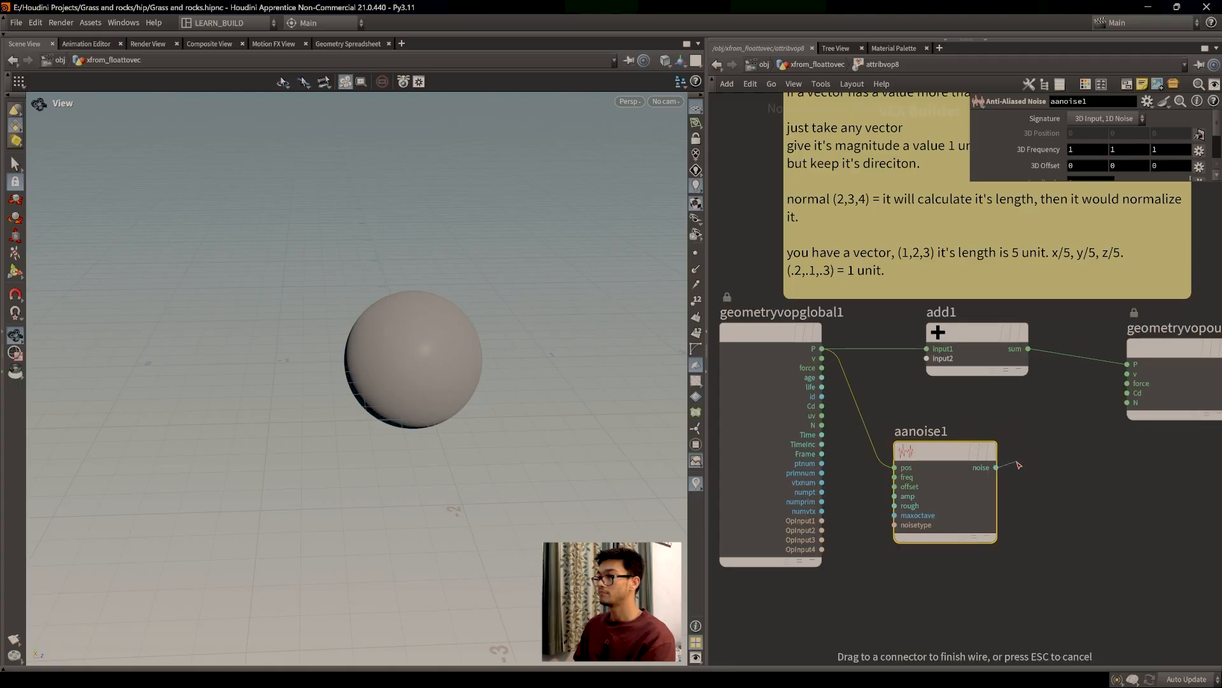
left_click(1121, 365)
left_click_drag(425, 336, 430, 382)
scroll(437, 351, "up", 4)
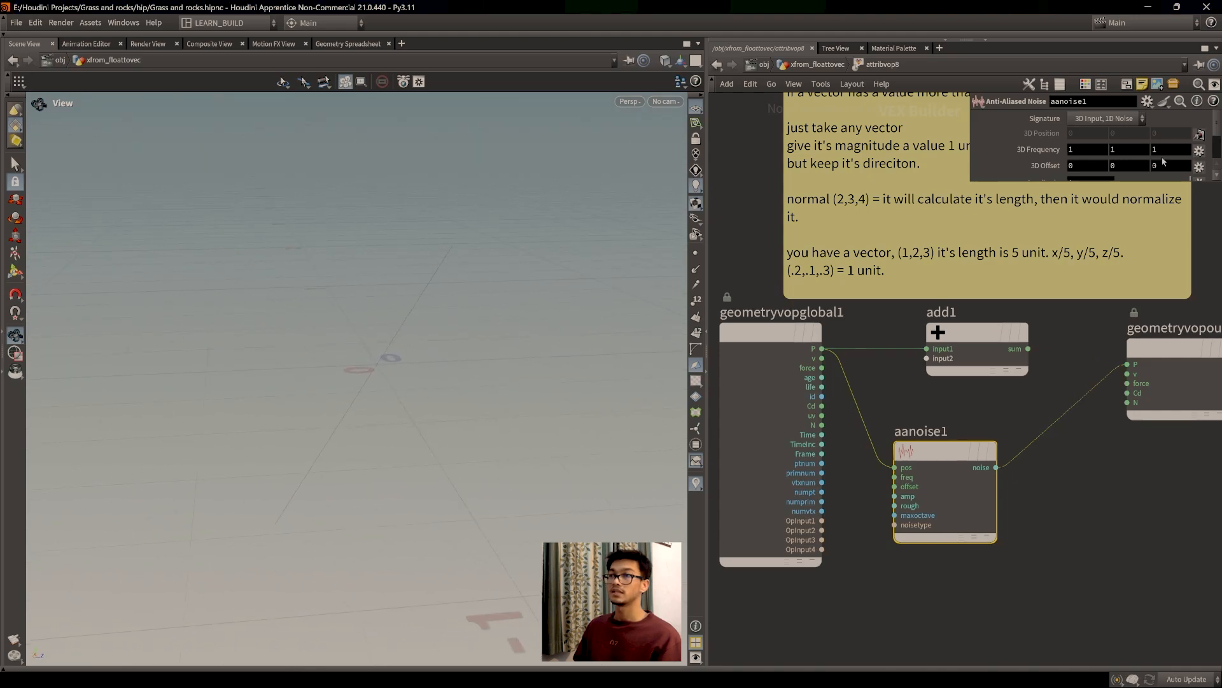
left_click(1134, 121)
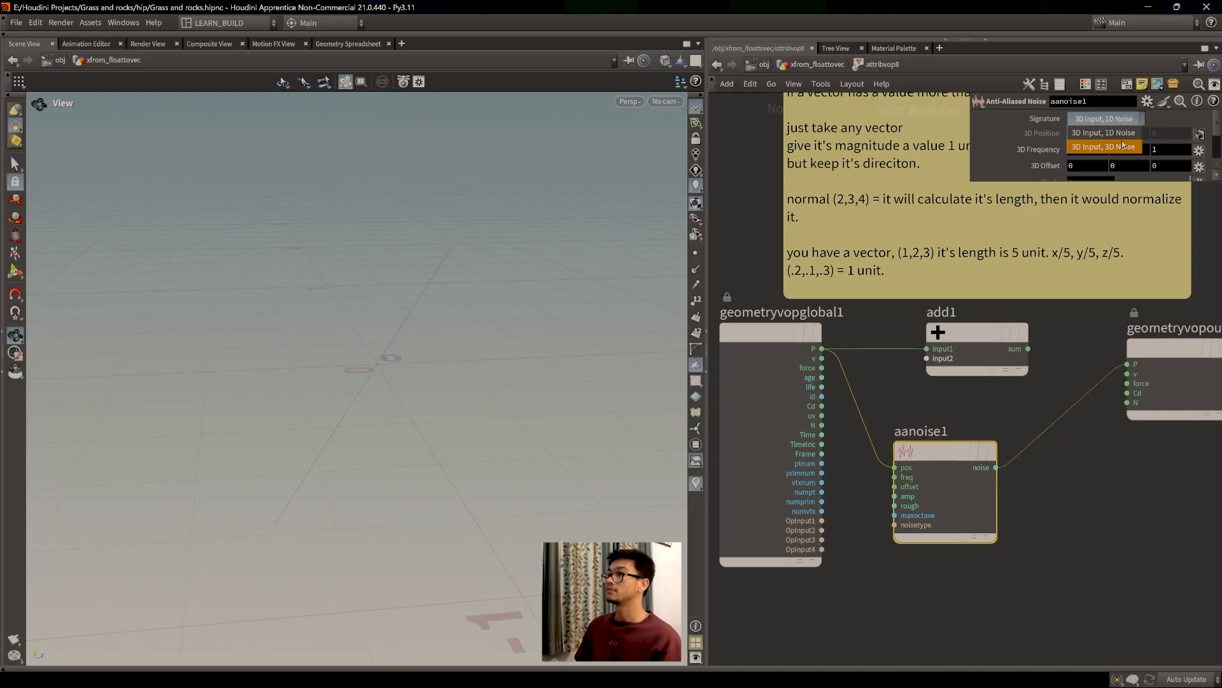
left_click(1127, 134)
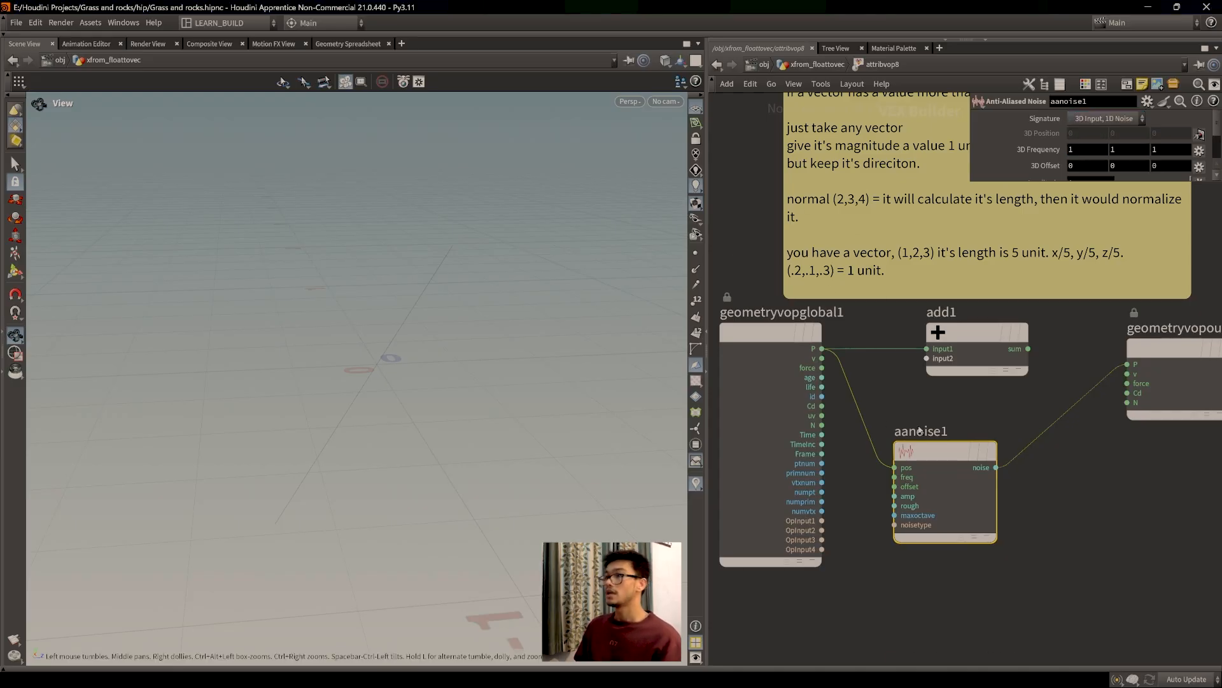
key("y")
left_click_drag(1060, 460, 1017, 418)
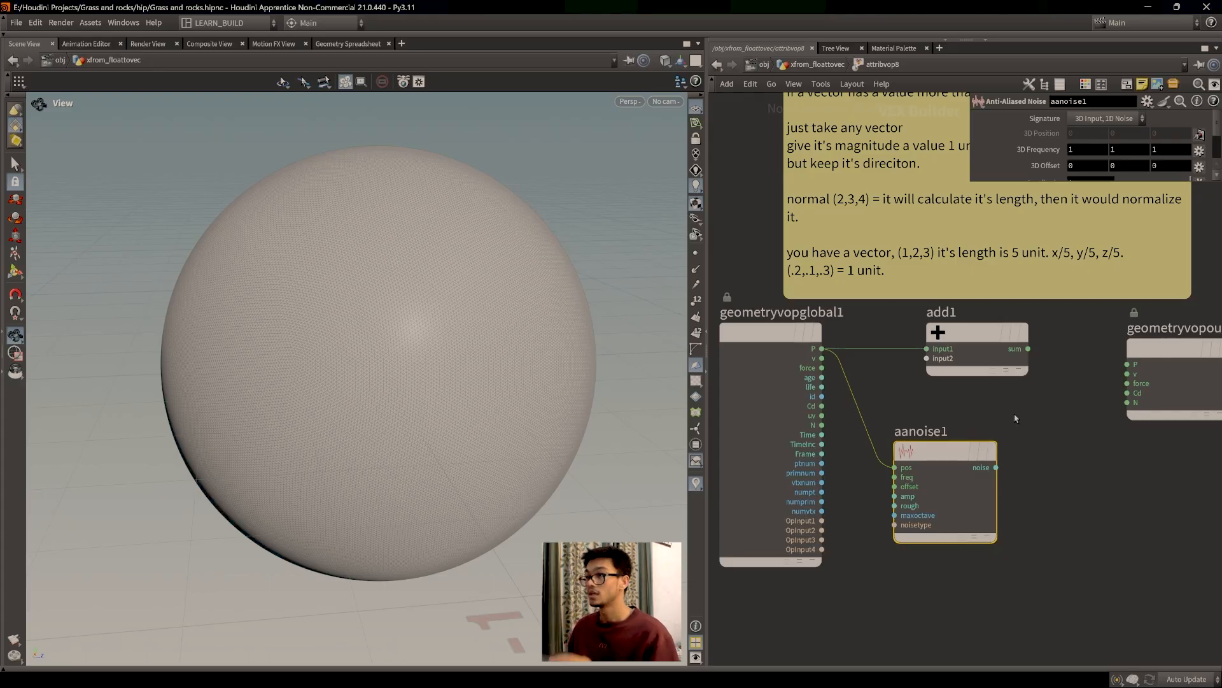
Step: Delete an accidental duplicate aanoise2 node and move aanoise1 up and right
mouse_move(939, 459)
left_click_drag(981, 436, 980, 435, "alt")
left_click(977, 434, "alt")
left_click(1135, 494)
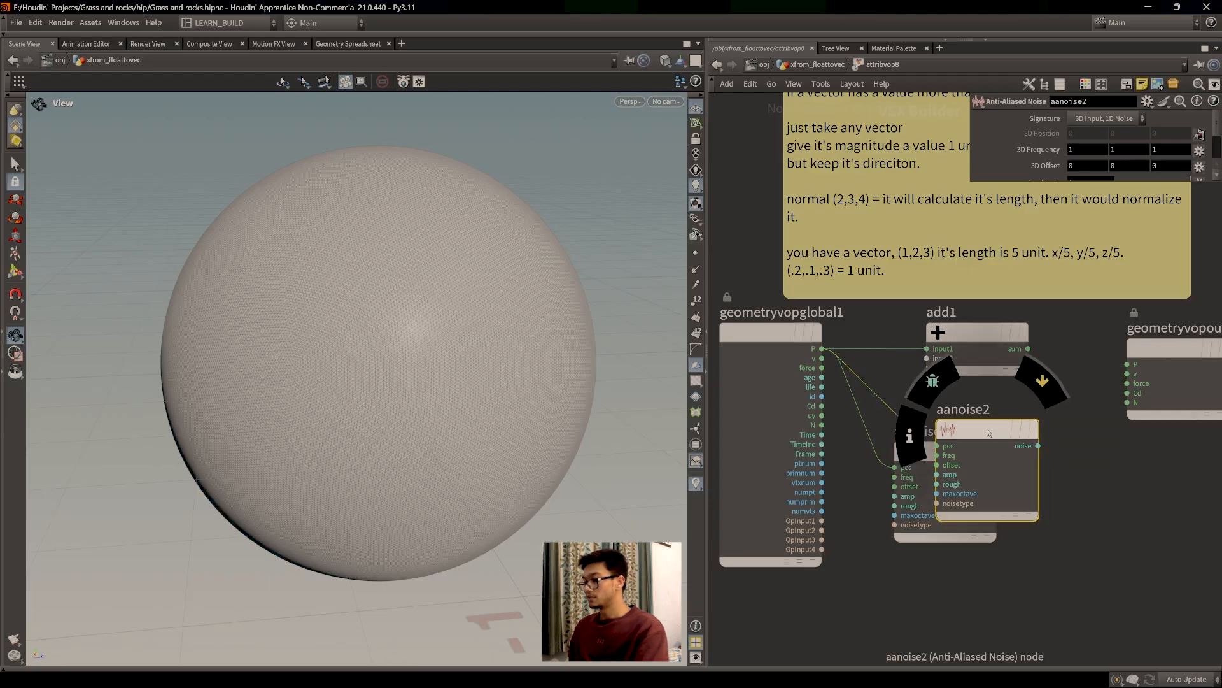
key("Delete")
left_click_drag(936, 463, 1000, 447)
scroll(892, 481, "down", 3)
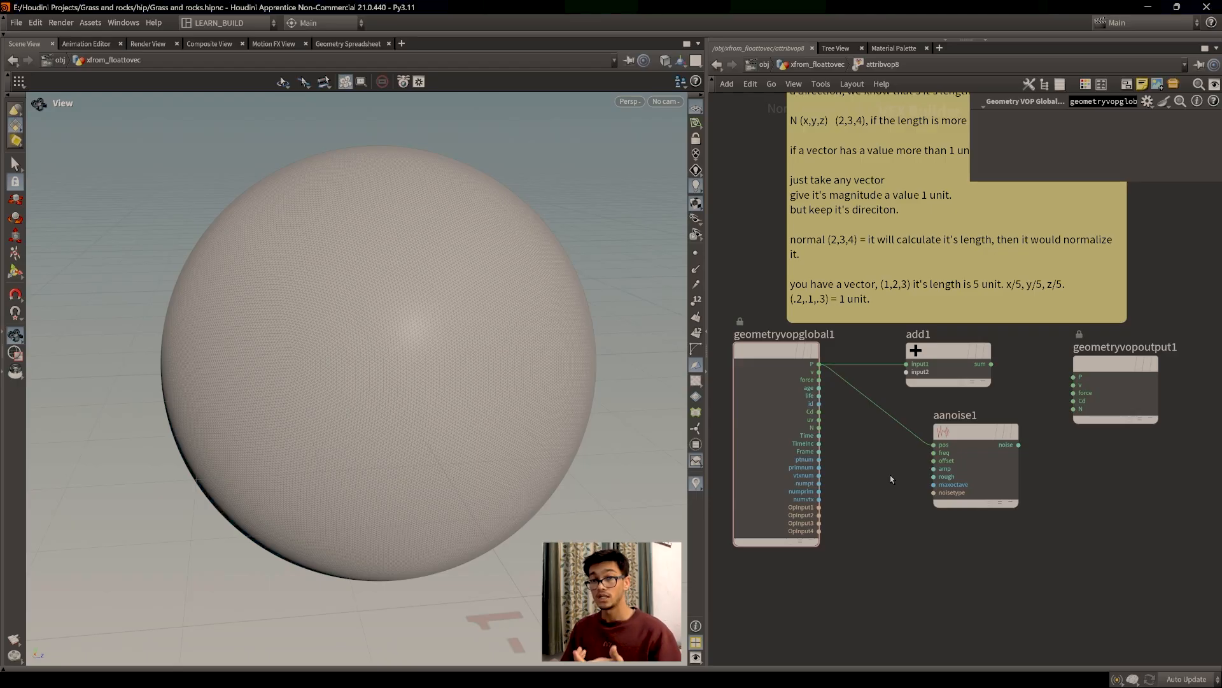
Step: Expand aanoise1's parameters to show Amplitude, then view attribvop8's point P values in the Geometry Spreadsheet
left_click(965, 440)
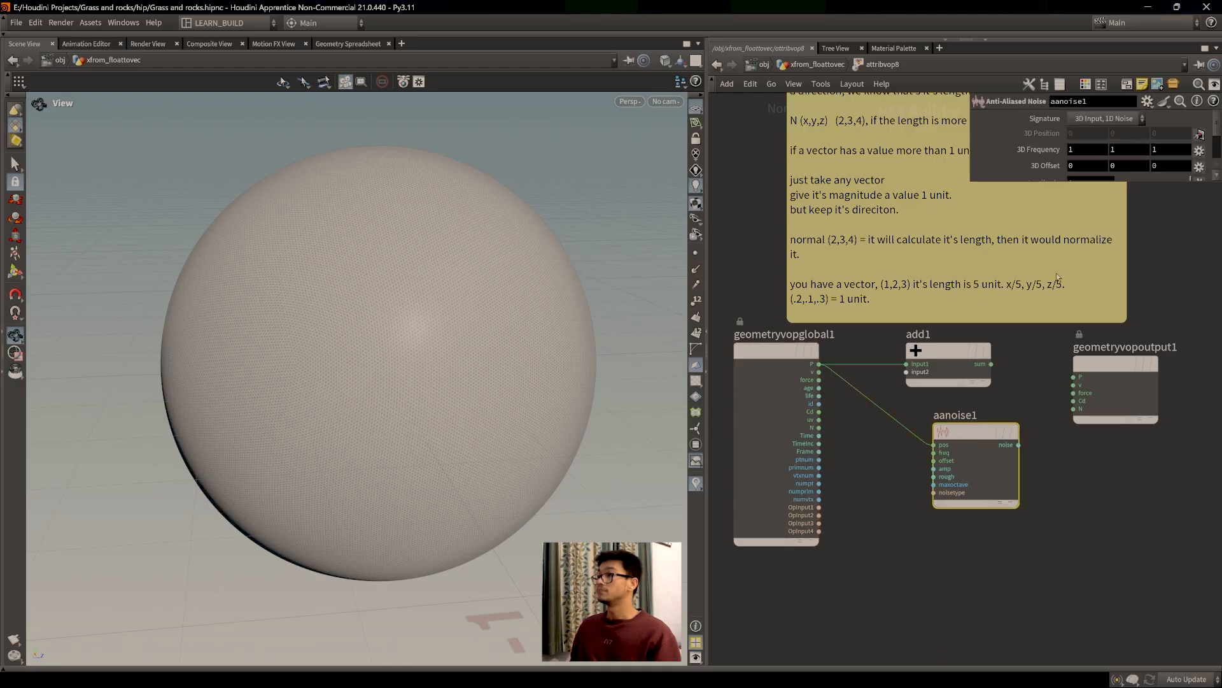
left_click_drag(1153, 182, 1153, 277)
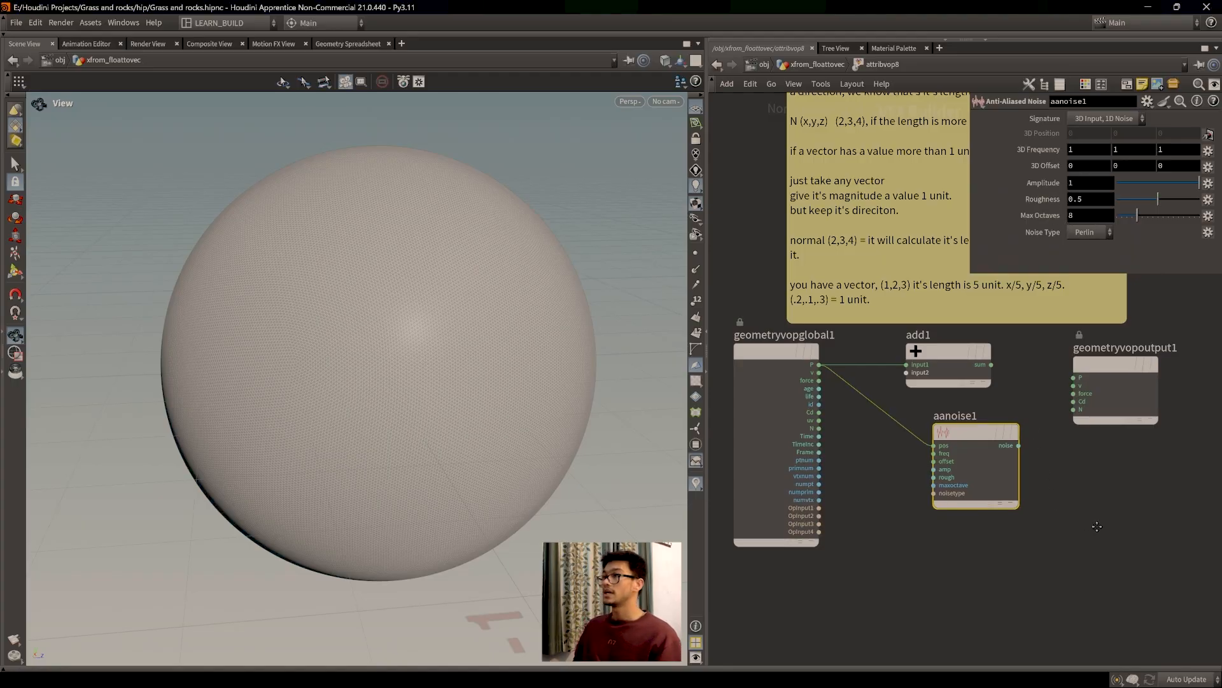
middle_click_drag(1097, 523, 1062, 557)
key("super")
left_click(1072, 538)
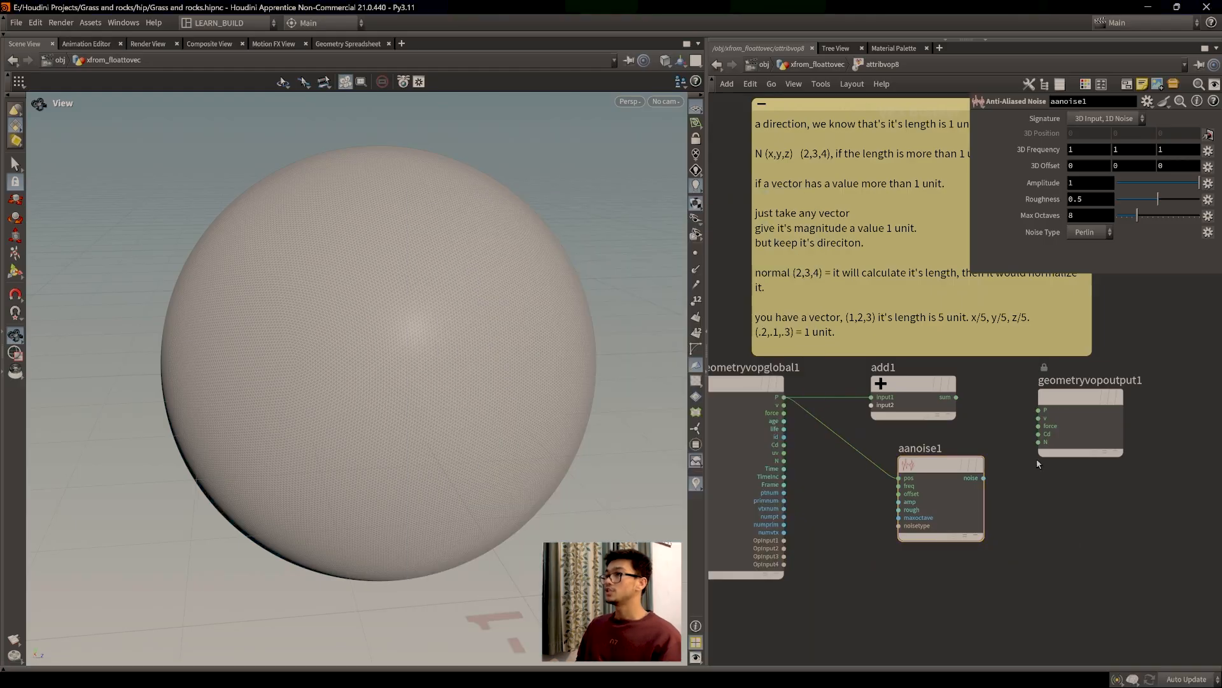
middle_click_drag(1022, 485, 1035, 447)
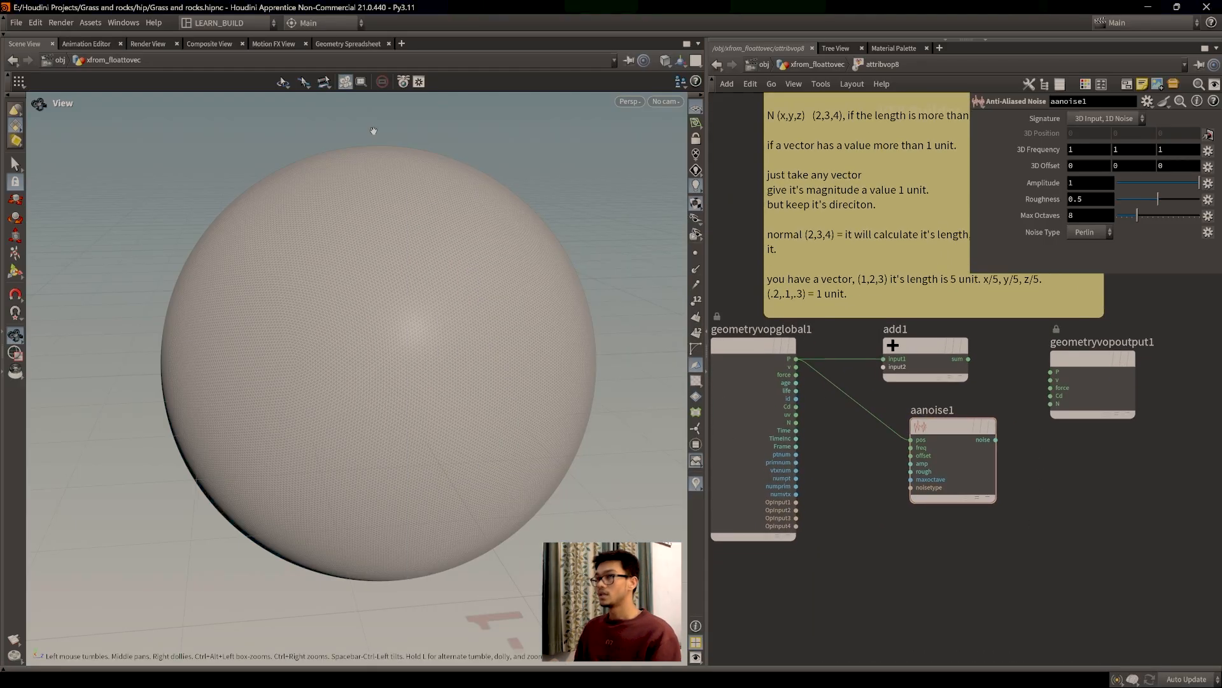
left_click(354, 44)
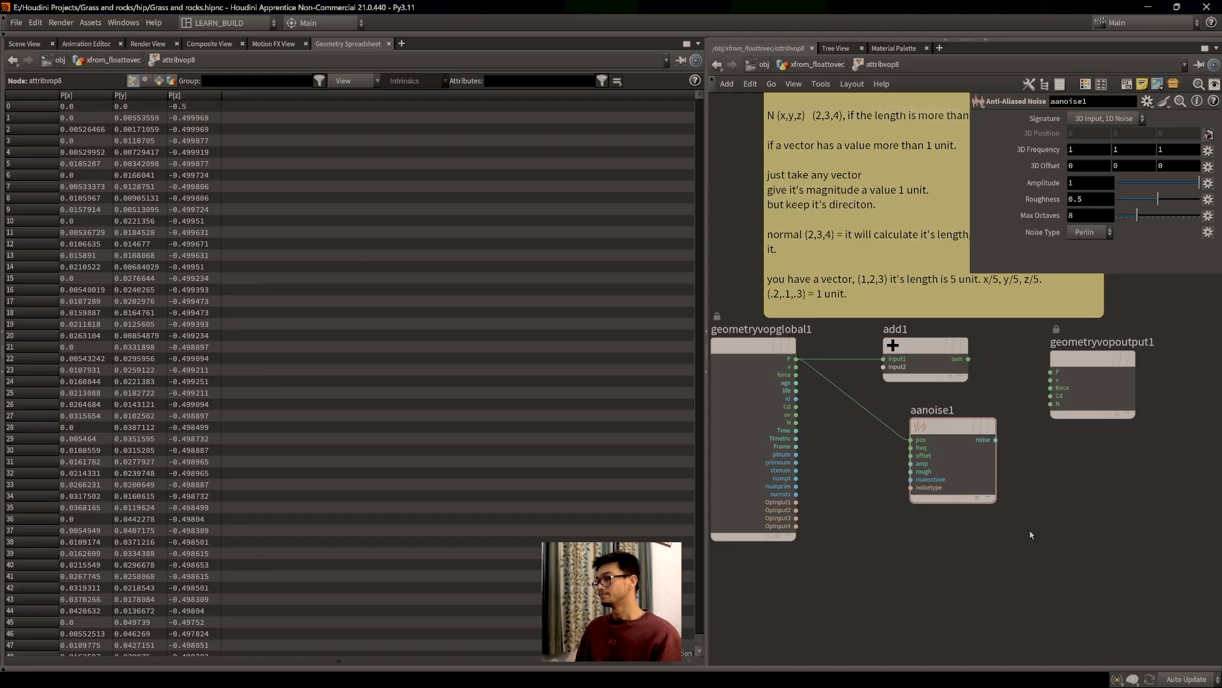
Step: Set aanoise1's Amplitude to 0
left_click_drag(1196, 184, 1165, 185)
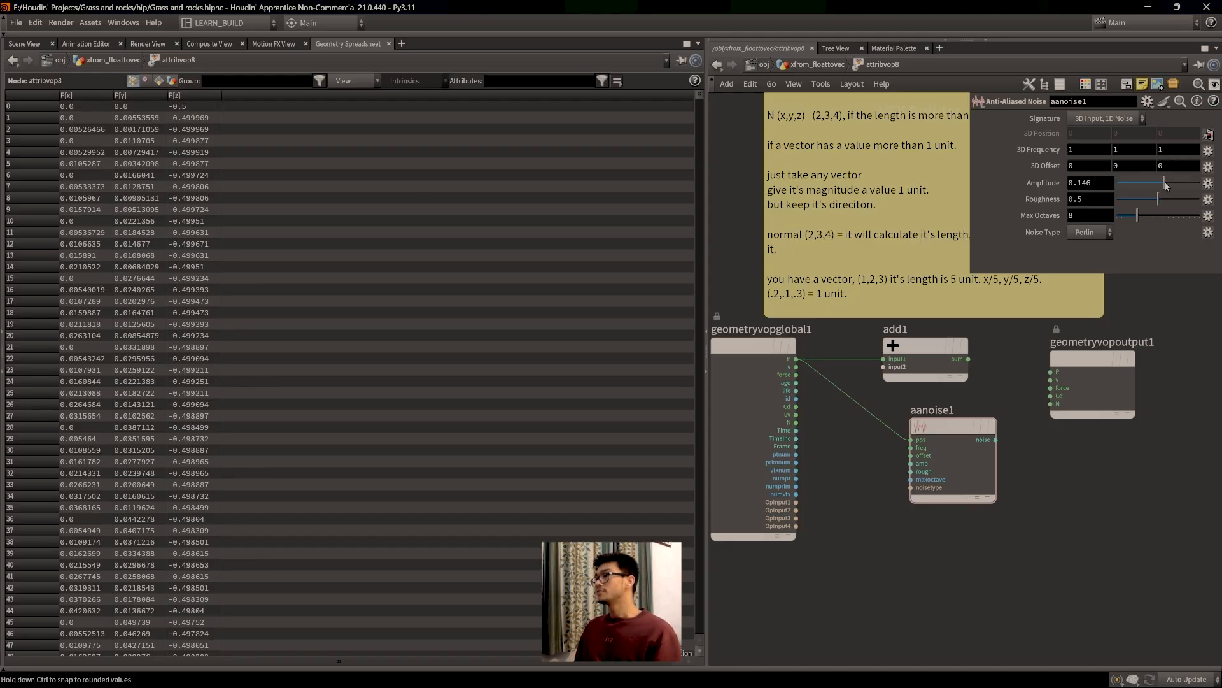
double_click(1090, 182)
type("0")
key("Return")
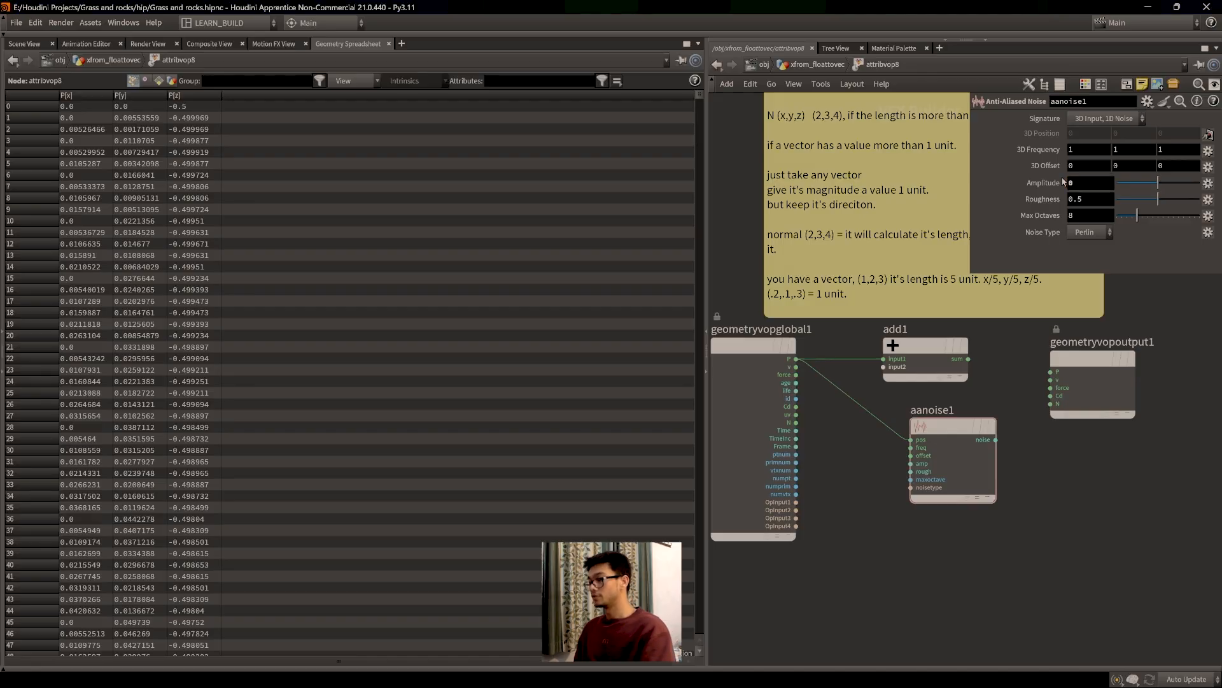
Step: Wire add1's sum into geometryvopoutput1's P and return to the 3D Scene View
scroll(1030, 490, "up", 3)
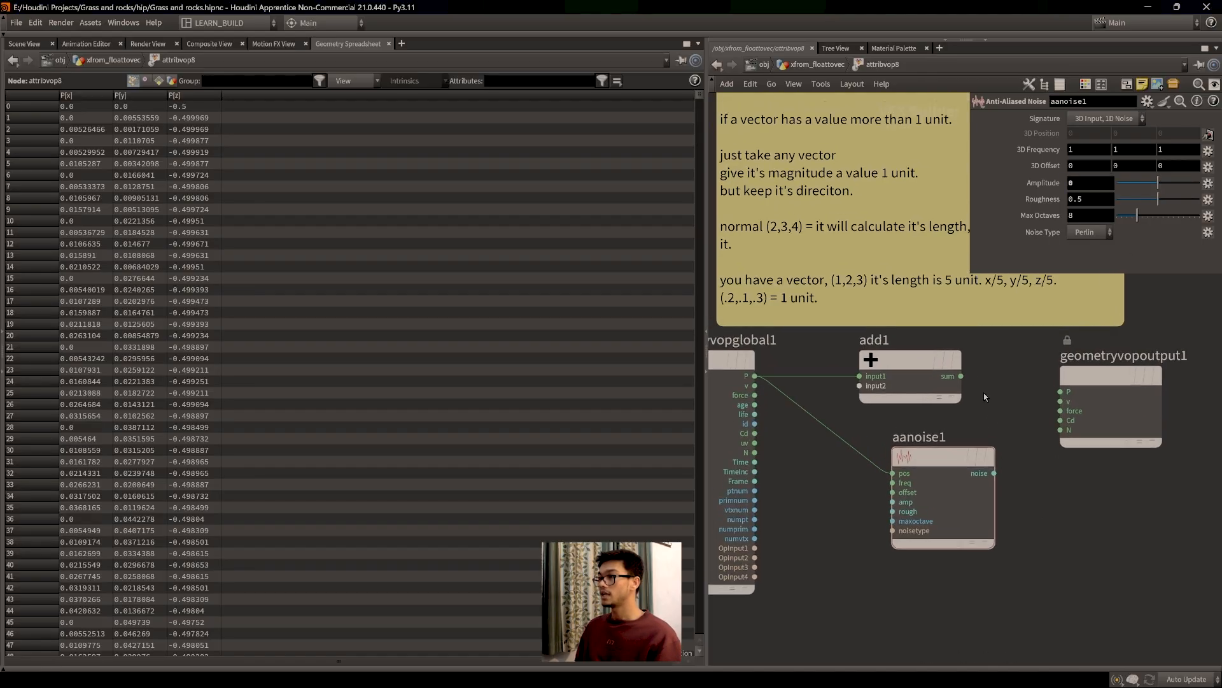
left_click_drag(962, 377, 1060, 393)
left_click_drag(907, 375, 941, 373)
mouse_move(944, 417)
scroll(944, 417, "down", 1)
scroll(973, 443, "up", 1)
middle_click_drag(974, 428, 992, 451)
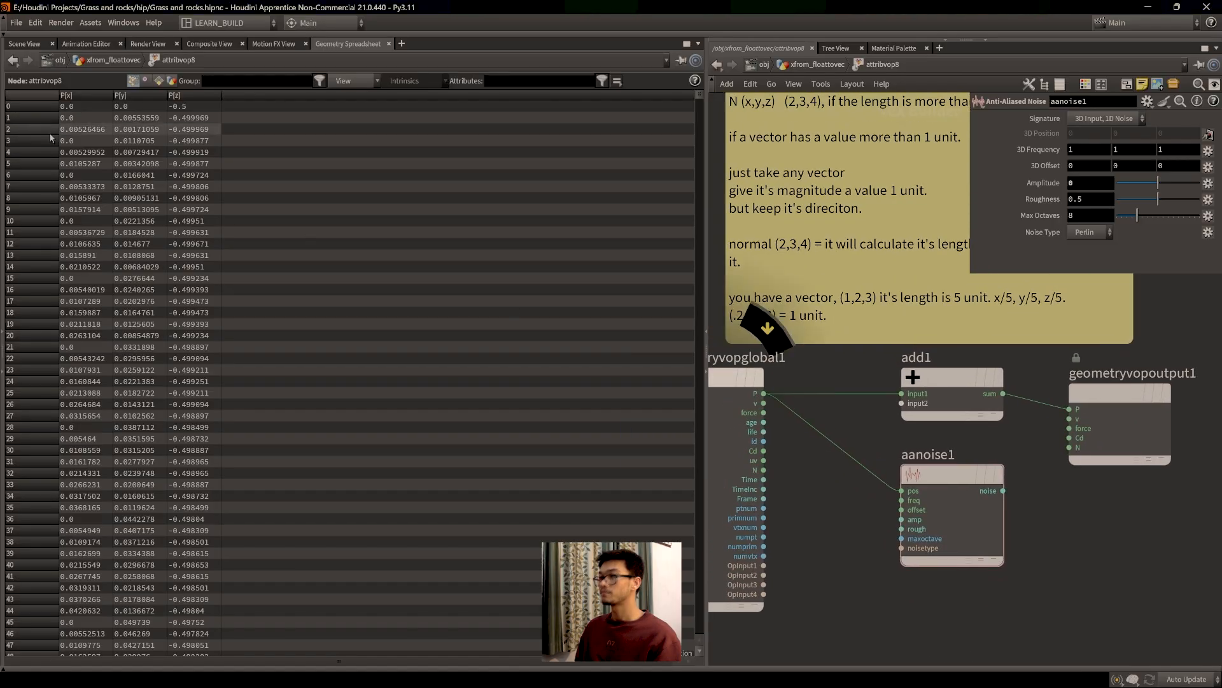
left_click(28, 44)
Step: Wire aanoise1's noise output into add1's second input
left_click_drag(991, 472, 937, 482)
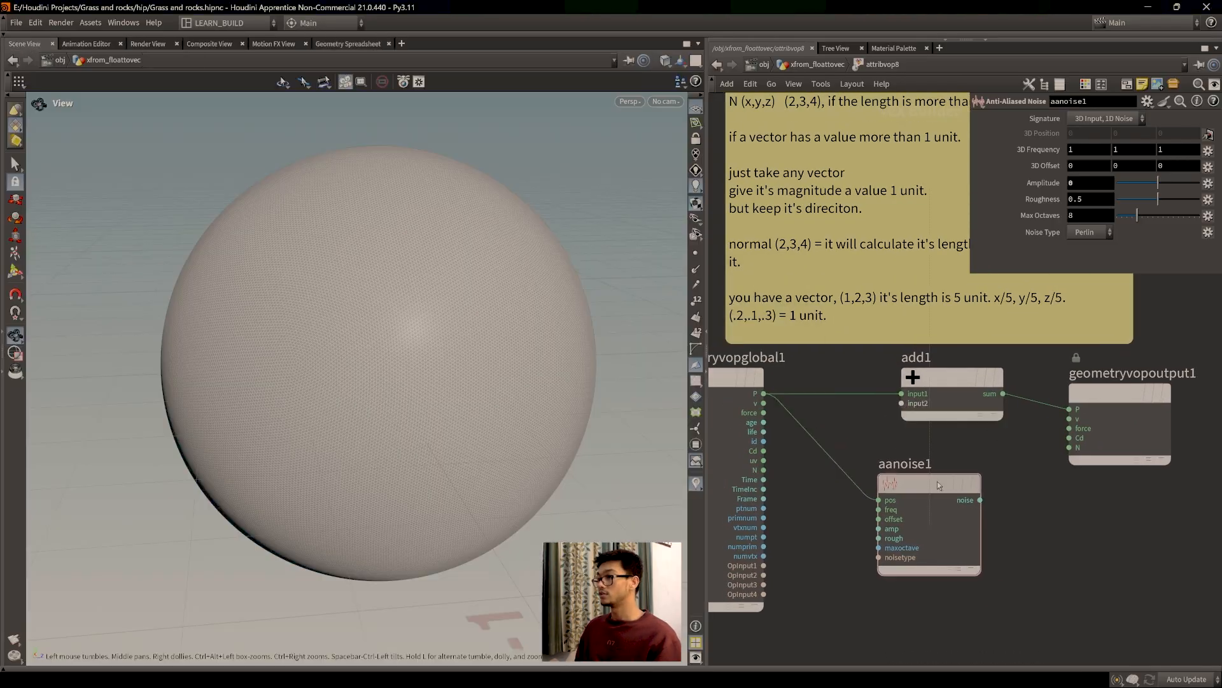
left_click(948, 505)
left_click(902, 403)
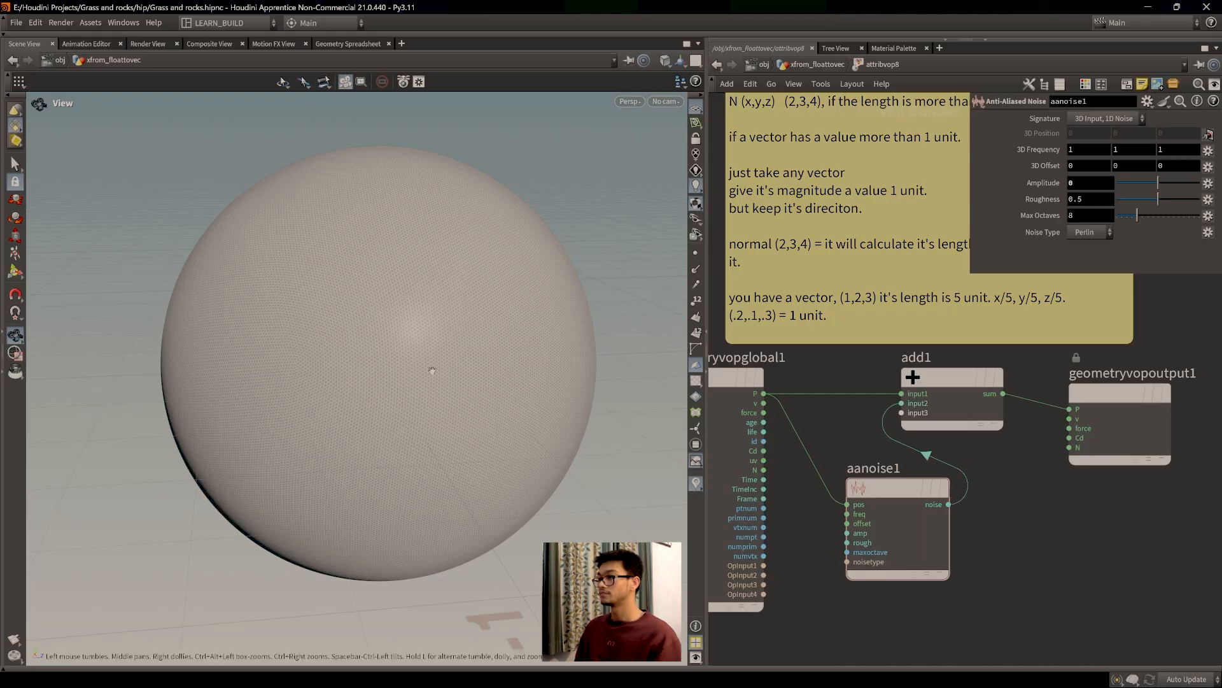
scroll(941, 503, "down", 3)
scroll(1029, 513, "up", 3)
mouse_move(1039, 529)
middle_mouse_down()
mouse_move(1029, 514)
mouse_move(1032, 548)
middle_mouse_up()
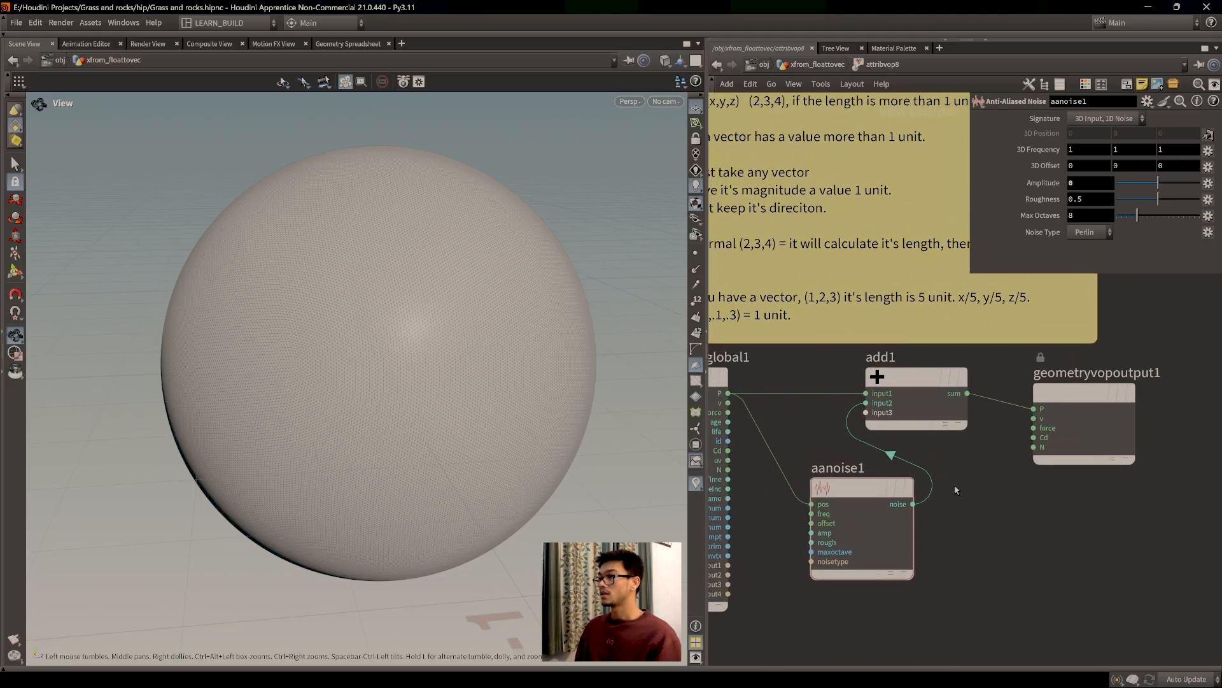
Step: Raise the noise Amplitude to deform the sphere into rock, then set it back to 0
scroll(434, 354, "down", 2)
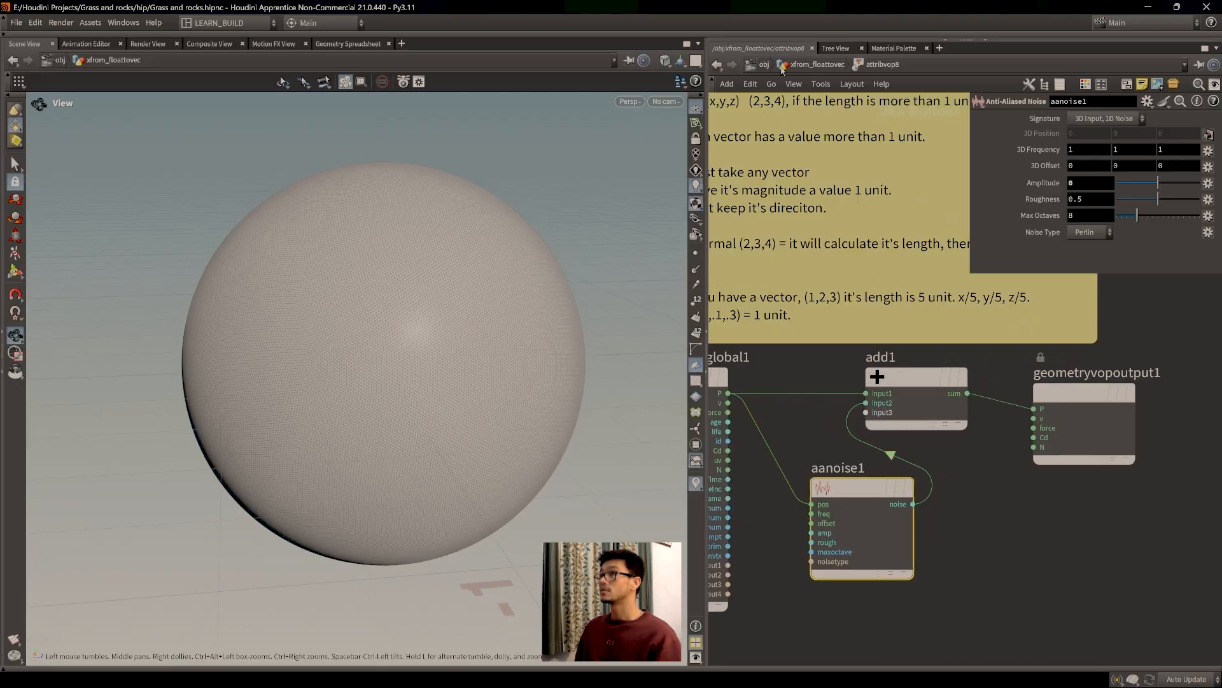
left_click_drag(1157, 183, 1080, 185)
type("0")
key("Return")
middle_click_drag(958, 524, 974, 526)
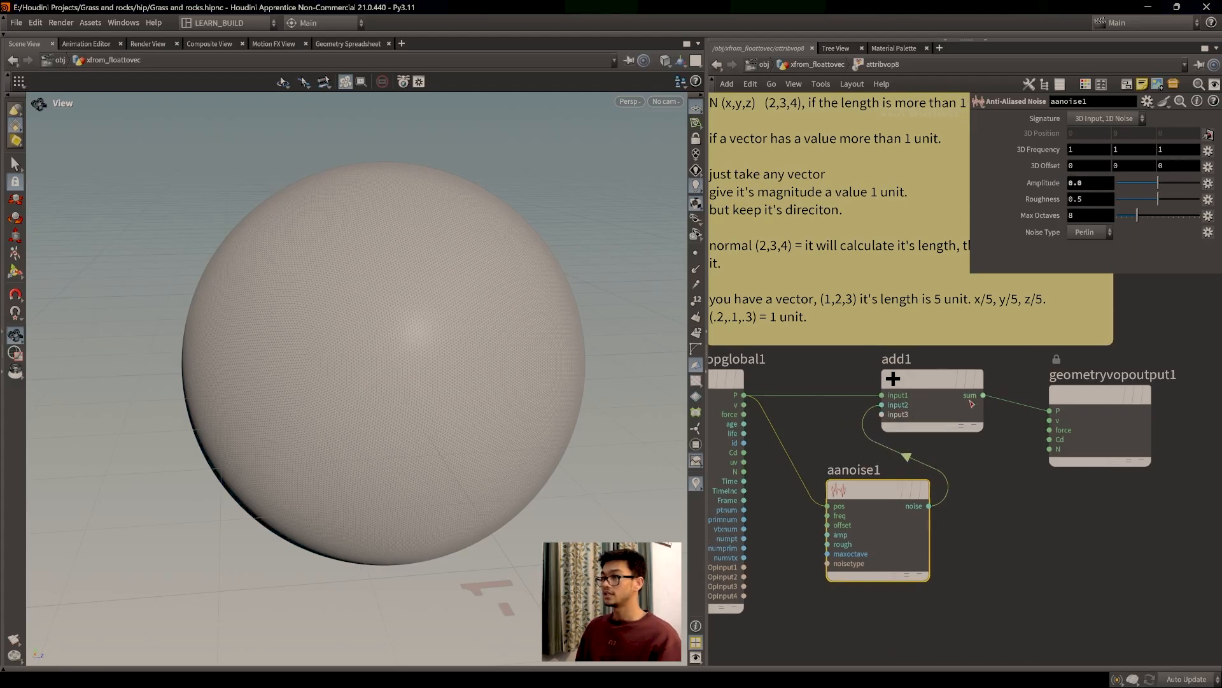
left_click_drag(360, 345, 379, 389)
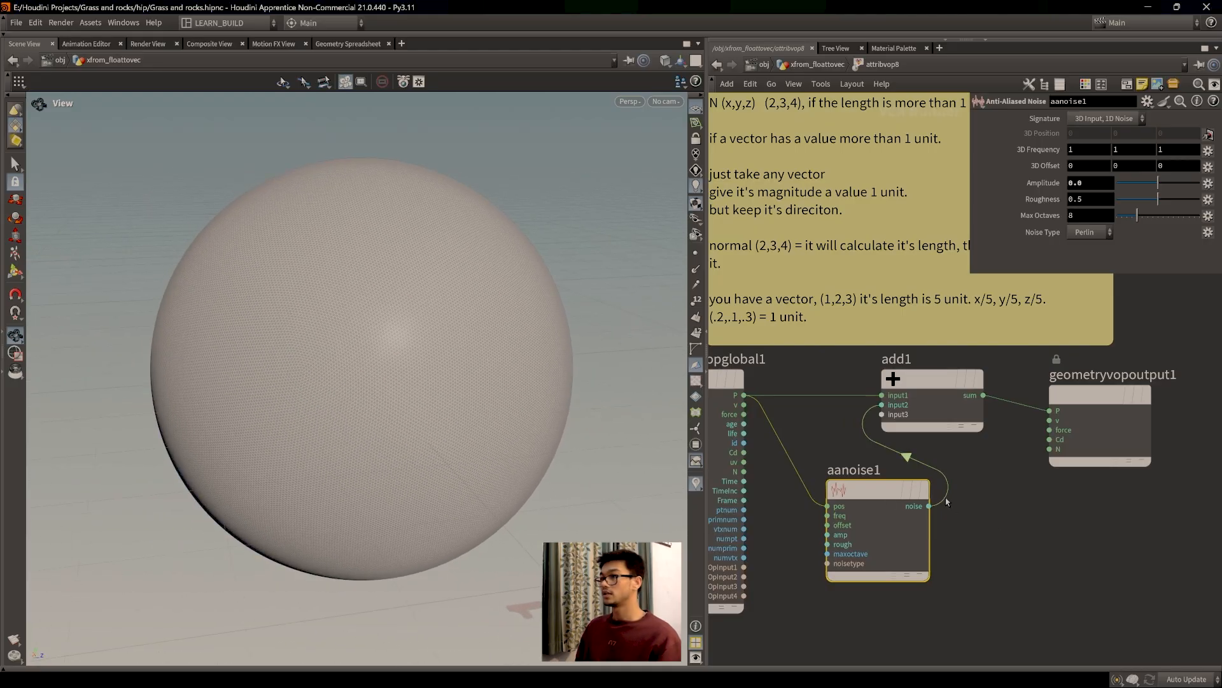
Step: Cut the noise-to-add1 wire and drive geometryvopoutput1's P directly from aanoise1's noise
left_click_drag(868, 496, 857, 504)
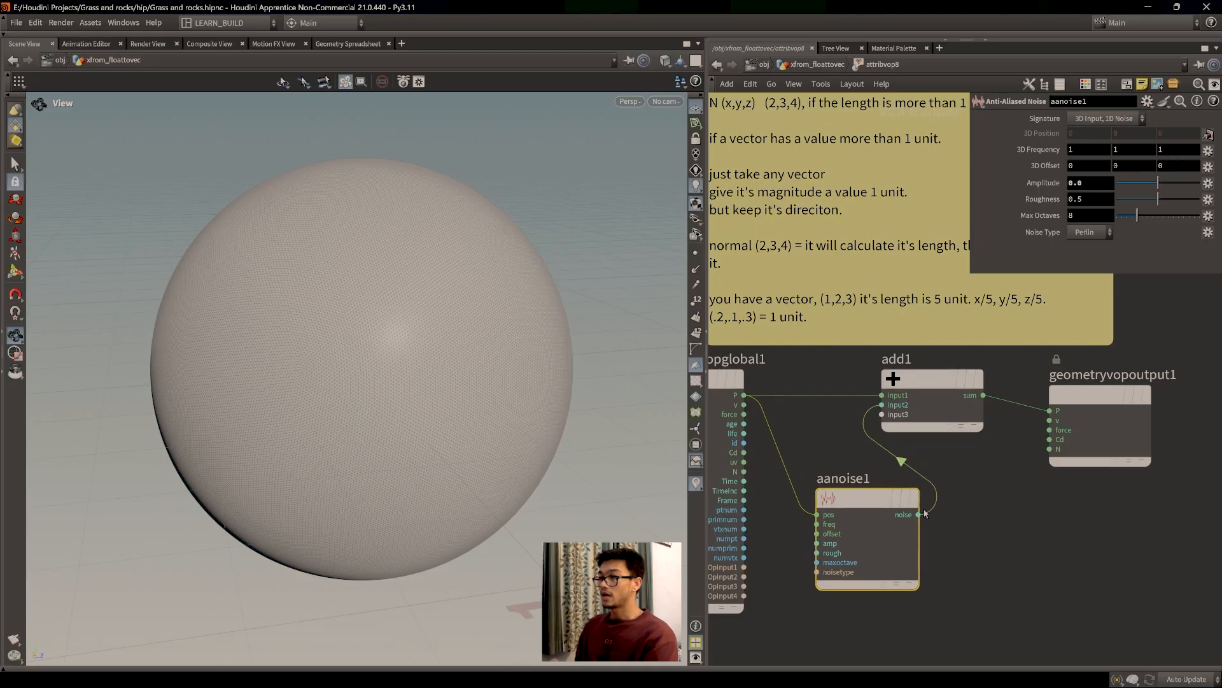
key("y")
mouse_move(959, 479)
left_mouse_down()
mouse_move(924, 500)
mouse_move(1051, 408)
left_mouse_up()
middle_click_drag(831, 444, 859, 443)
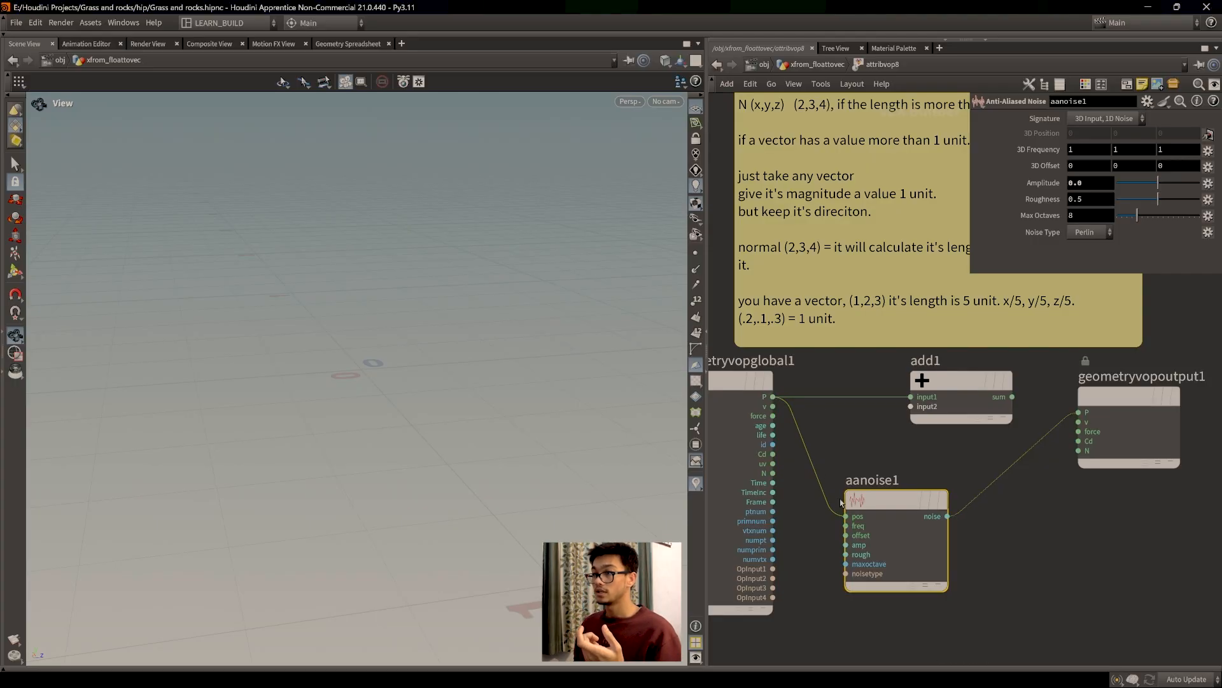
mouse_move(878, 504)
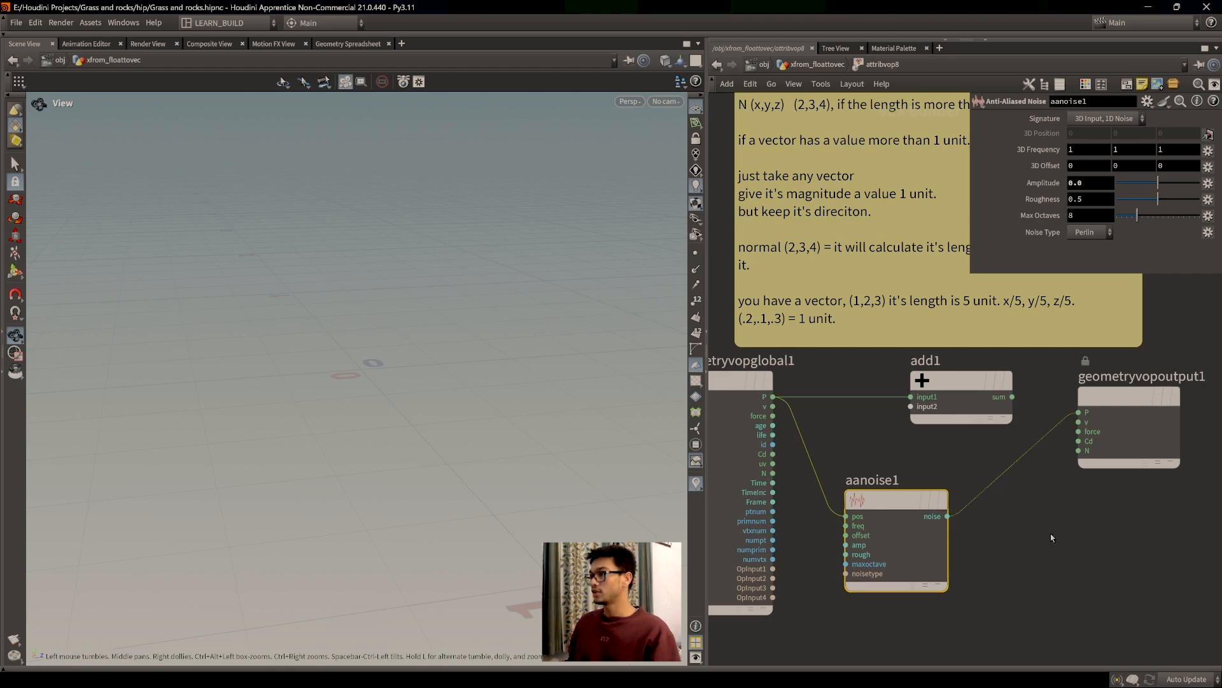
scroll(961, 527, "down", 2)
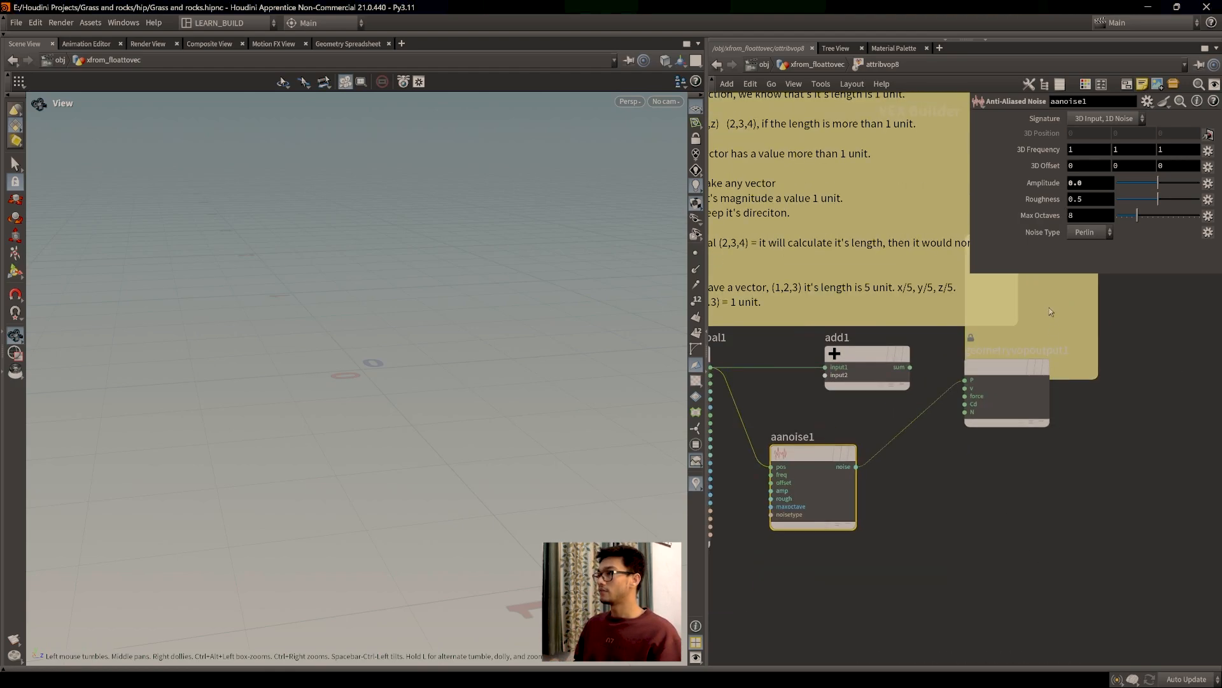
Step: Move and widen the new note, then type 'P(2,3,4) -------- noise (amplitude 1)'
left_click_drag(1049, 312, 1033, 526)
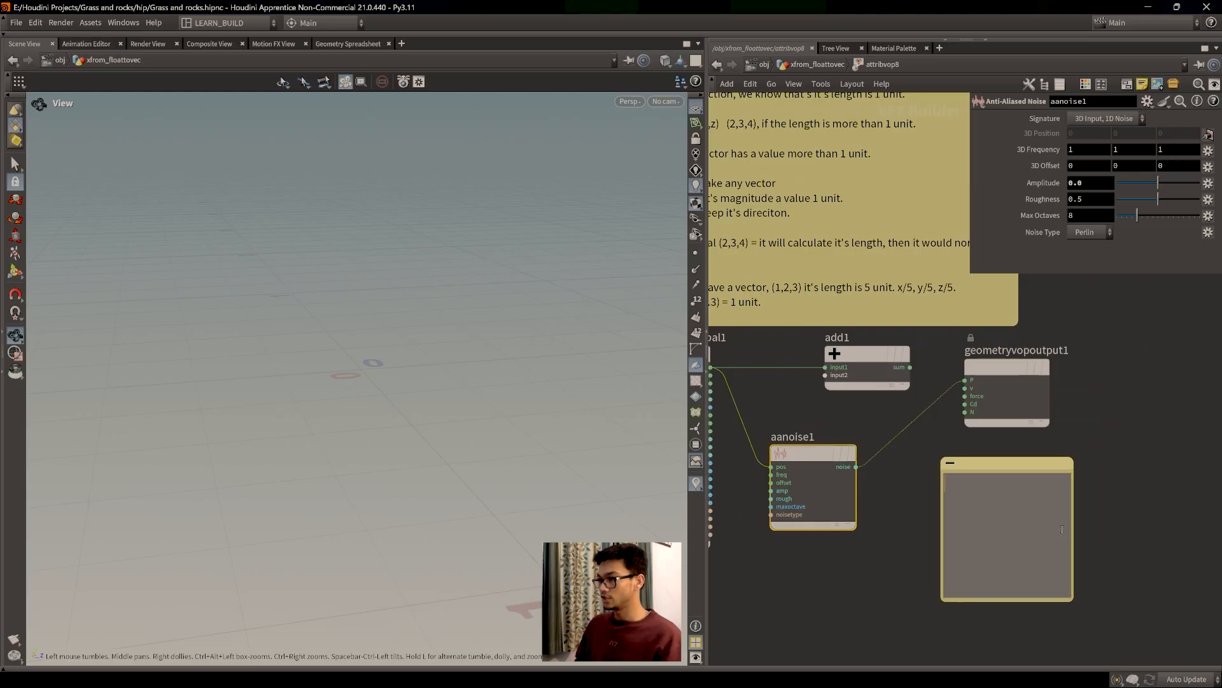
left_click_drag(1073, 547, 1201, 547)
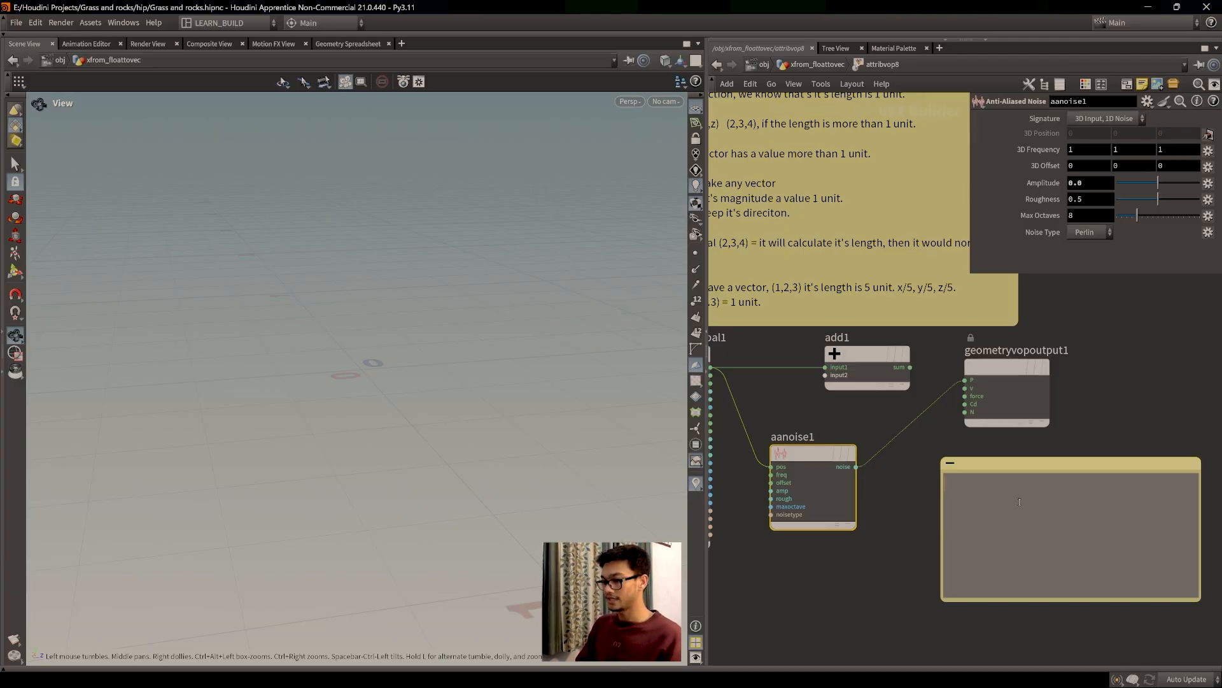
type("2,3,4")
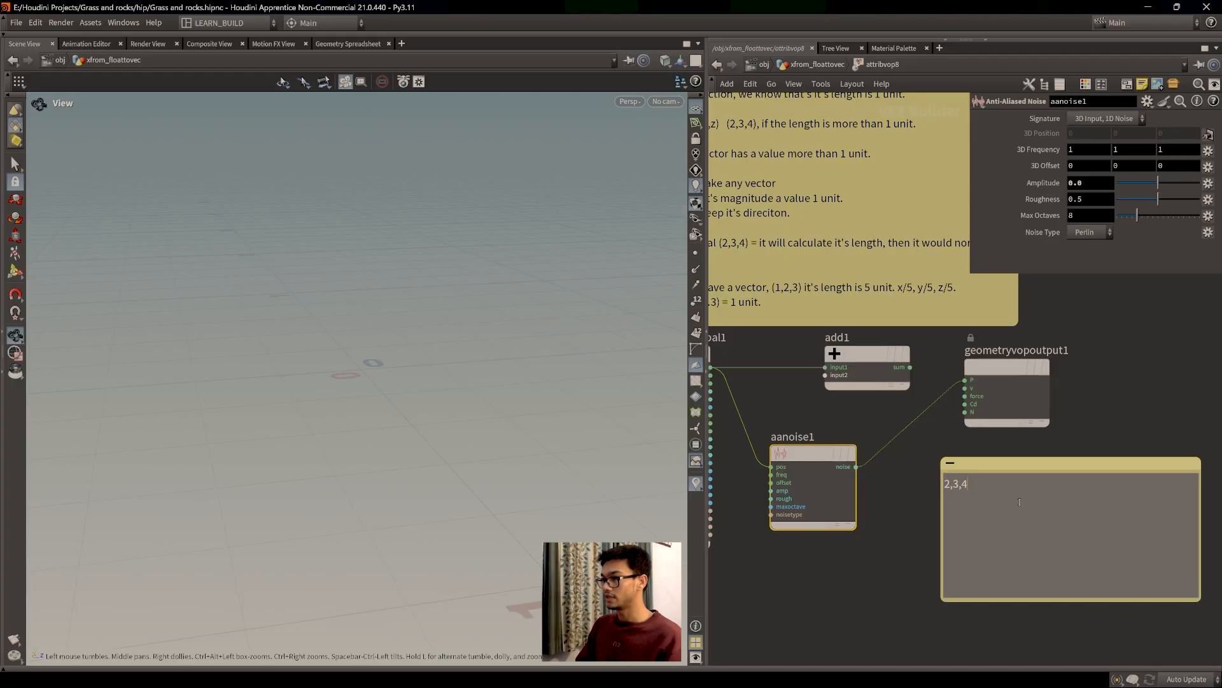
type(")")
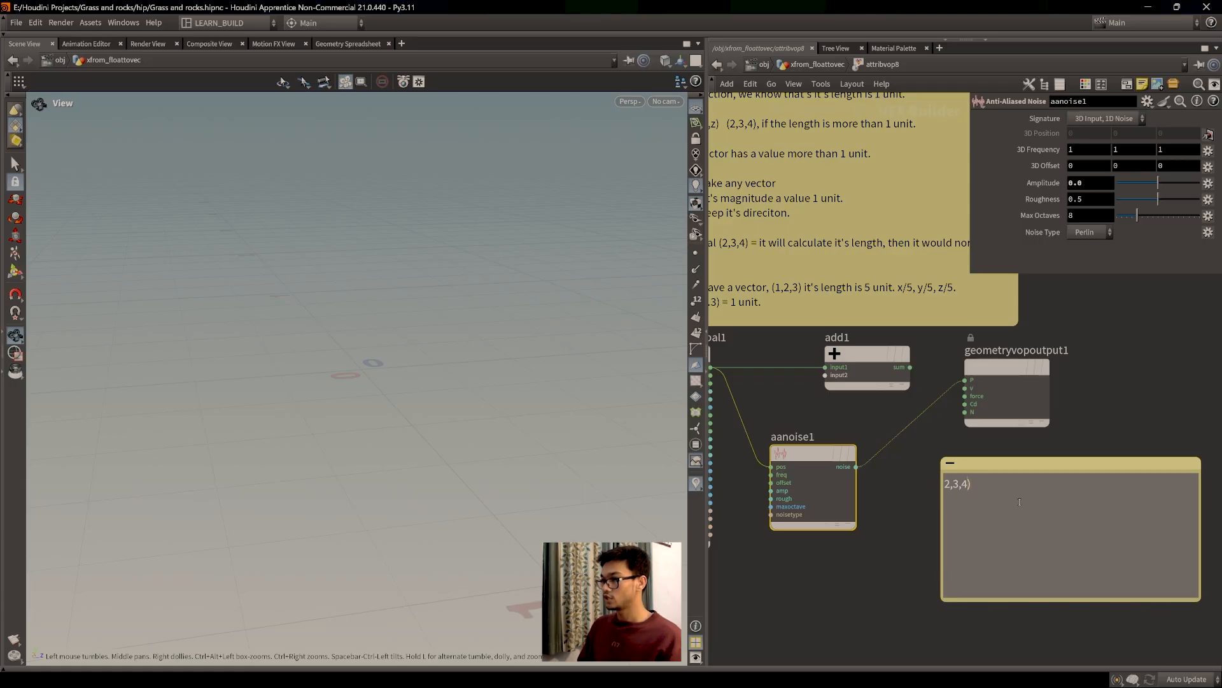
key("Left")
key("Left")
key("Left")
key("Left")
key("Left")
type(")")
key("BackSpace")
key("Left")
type("(")
key("Left")
type("P(2,3,4)")
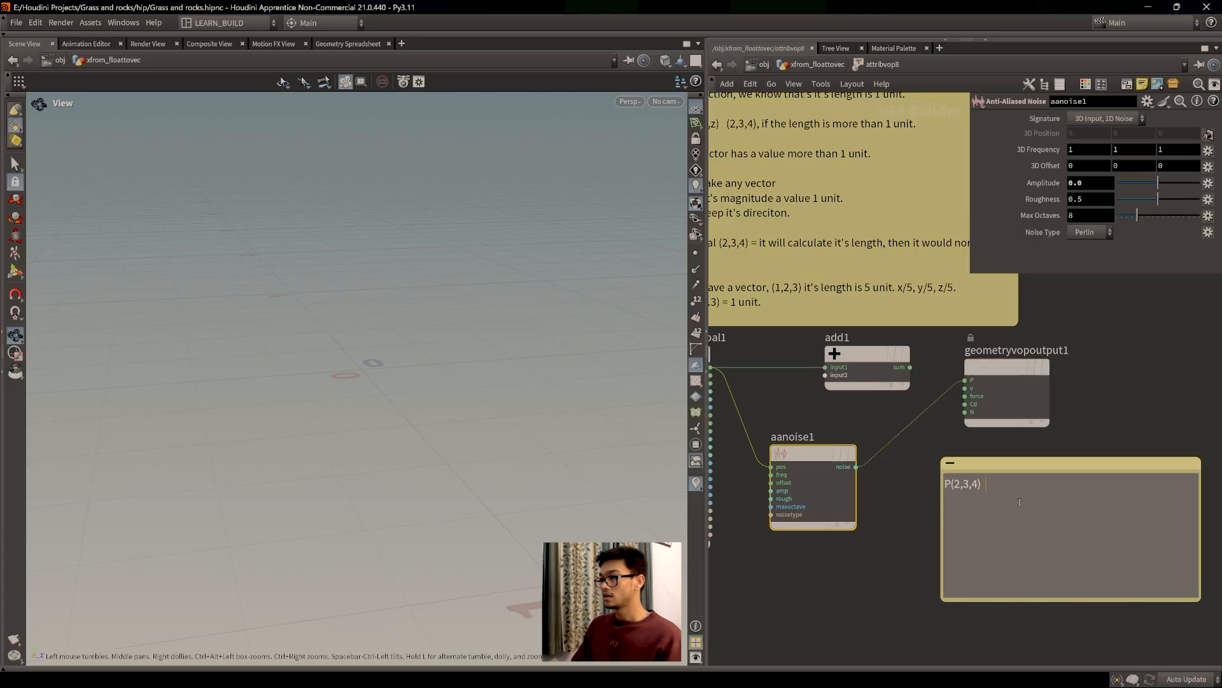
type(" --------")
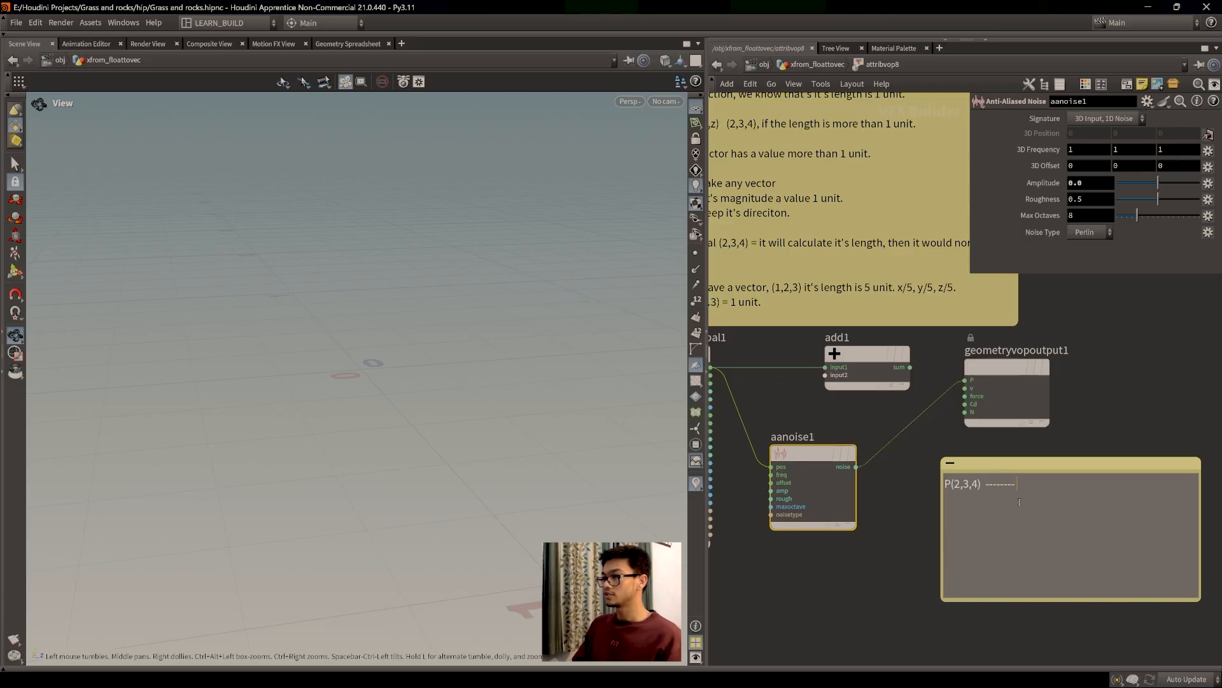
type(" noise =")
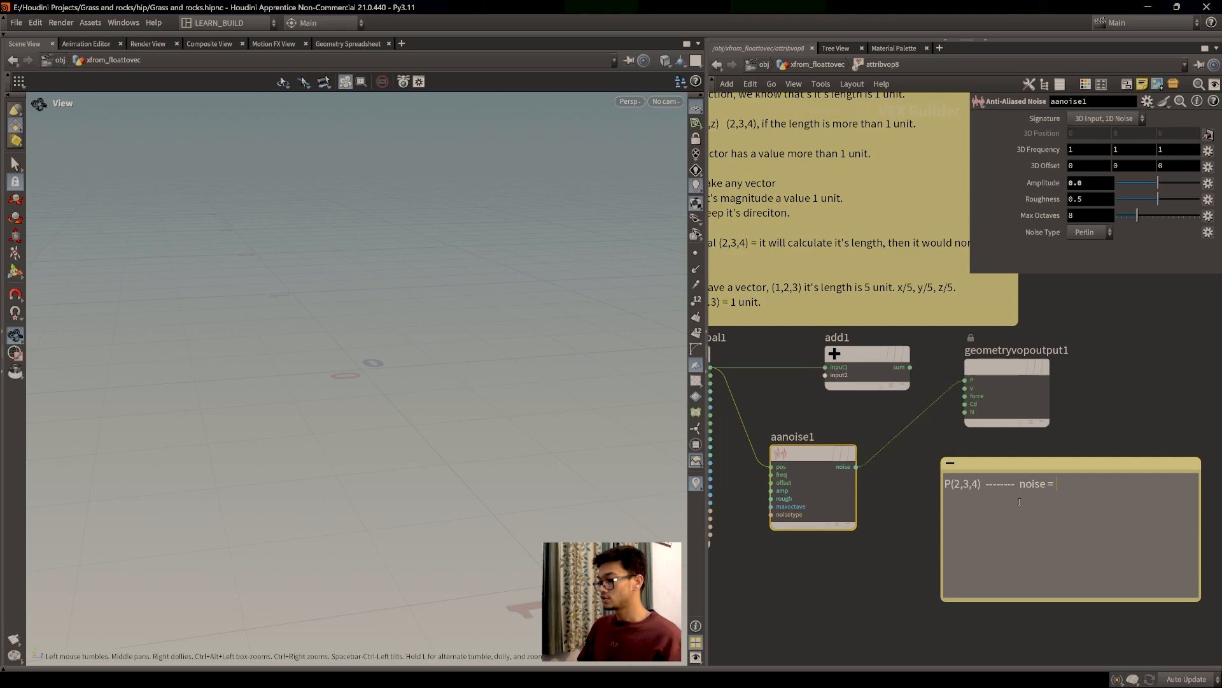
key("BackSpace")
type("(")
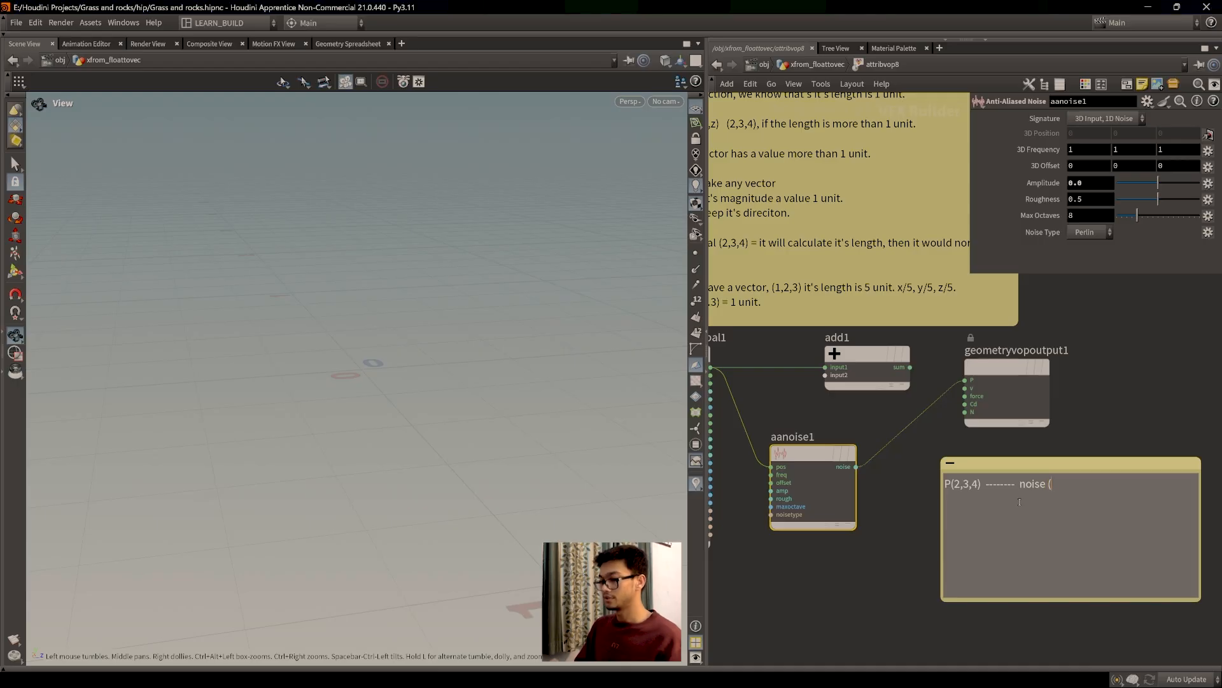
type("amplitude")
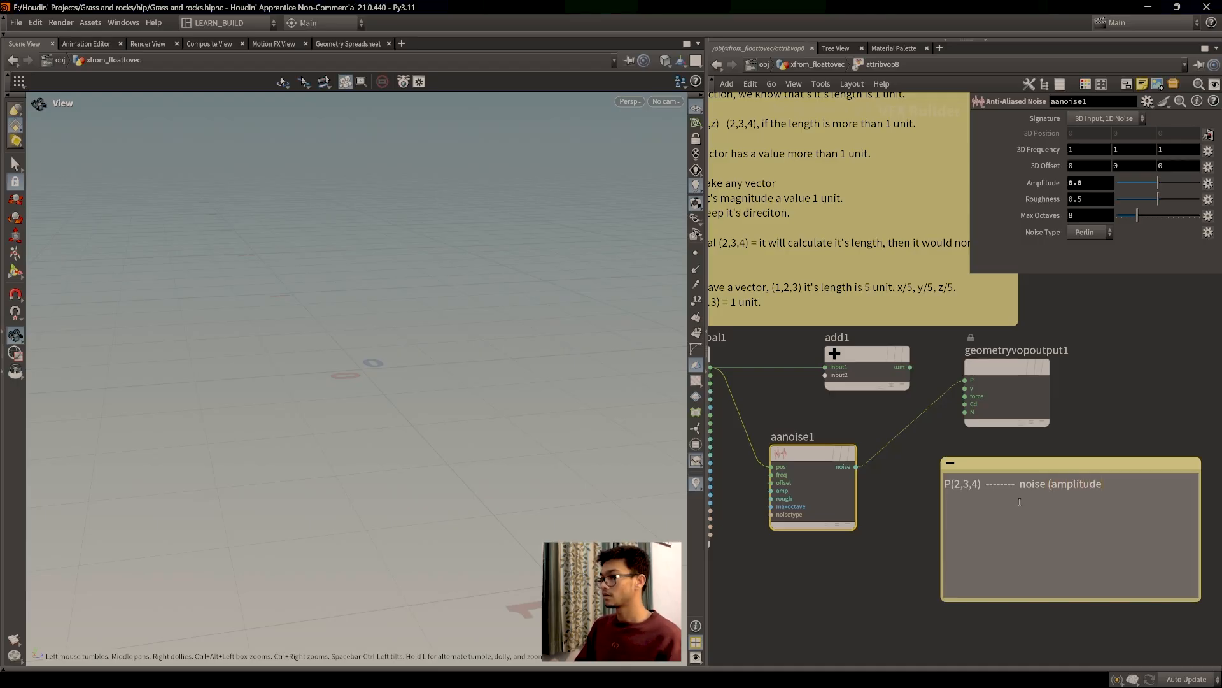
type(" 1")
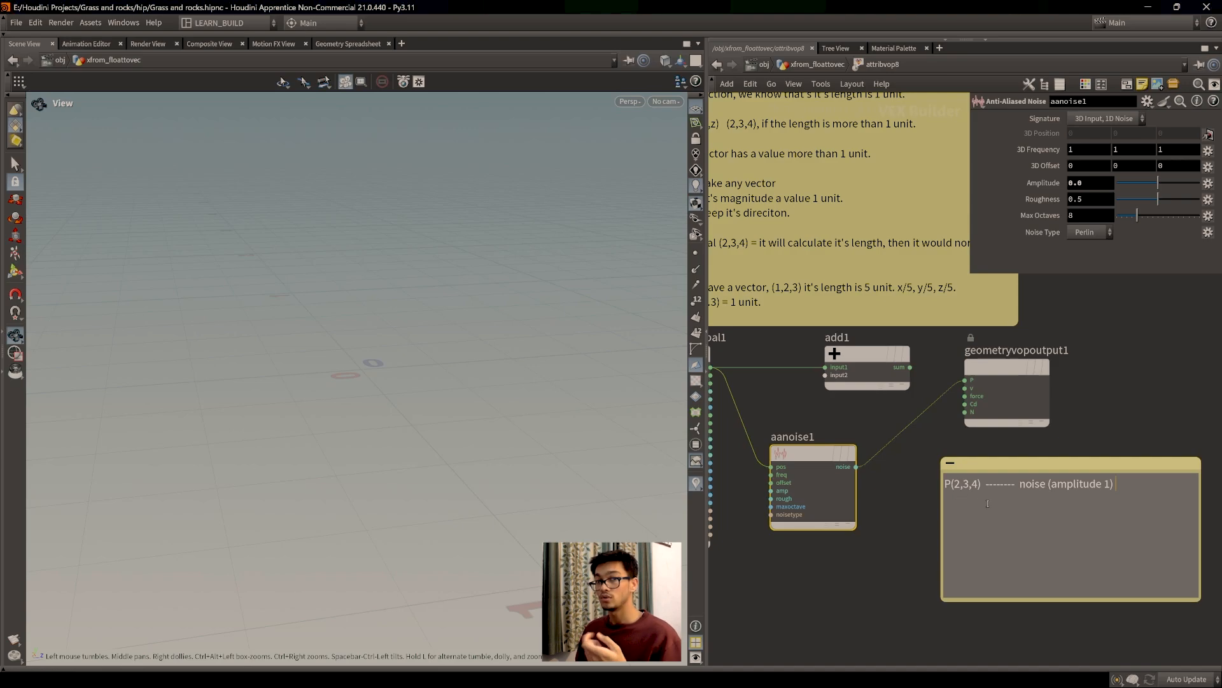
Step: Complete the example with '{.5} = P(2.5, 3.5,4.5)' and widen the note to fit
left_click_drag(1067, 463, 1055, 464)
left_click(1105, 507)
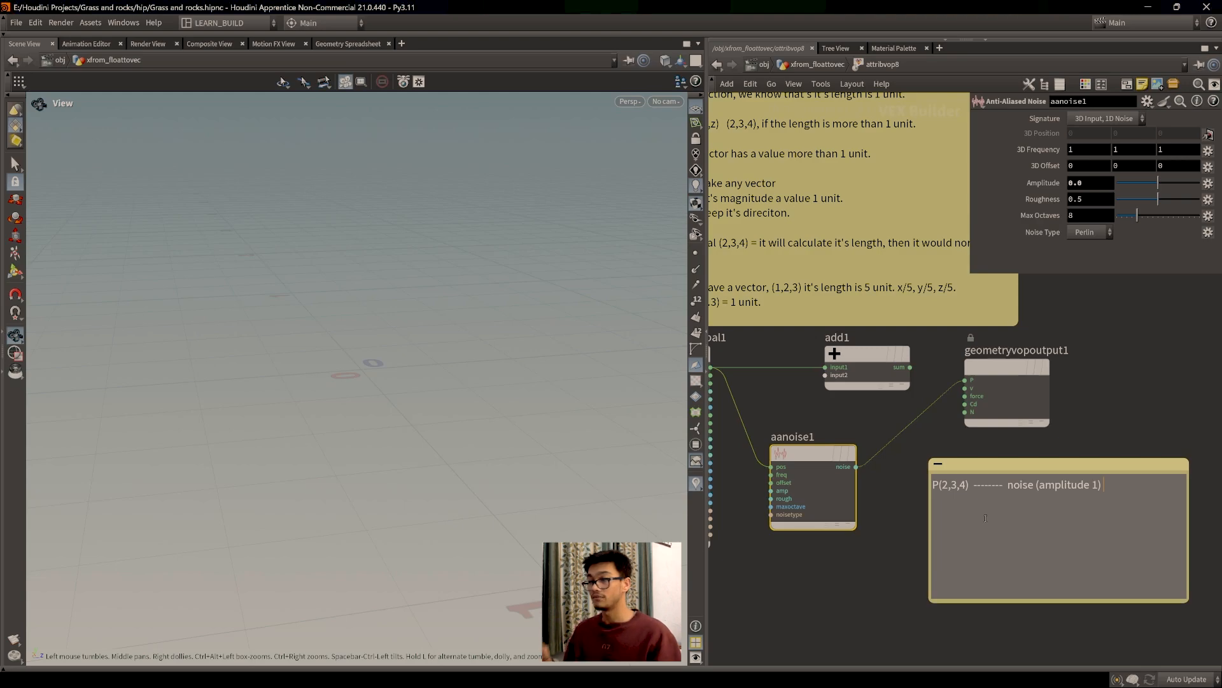
left_click_drag(1044, 466, 1036, 464)
double_click(1108, 484)
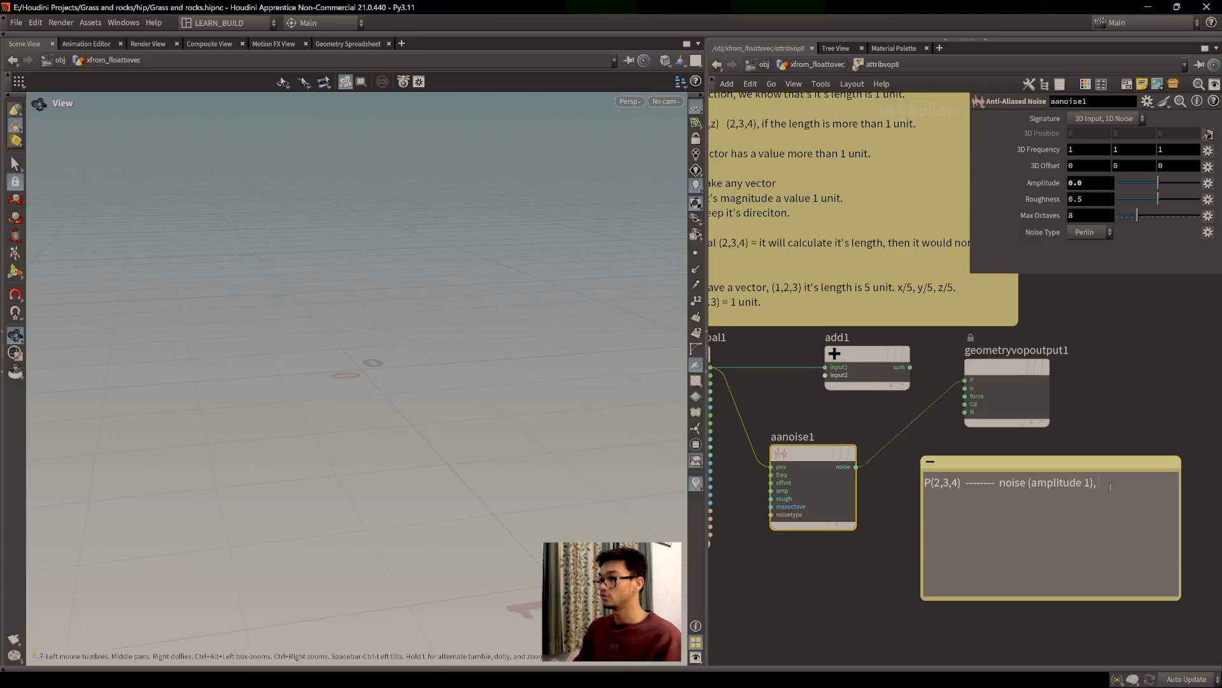
type("{.5} =")
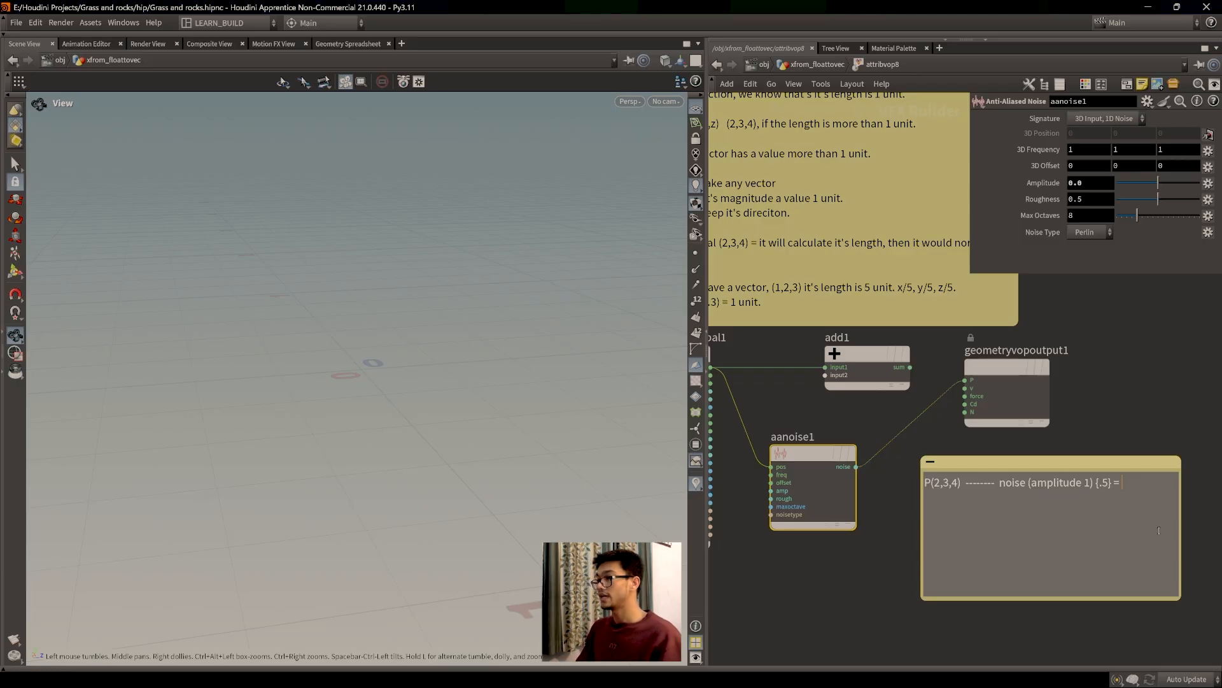
type("P(2.")
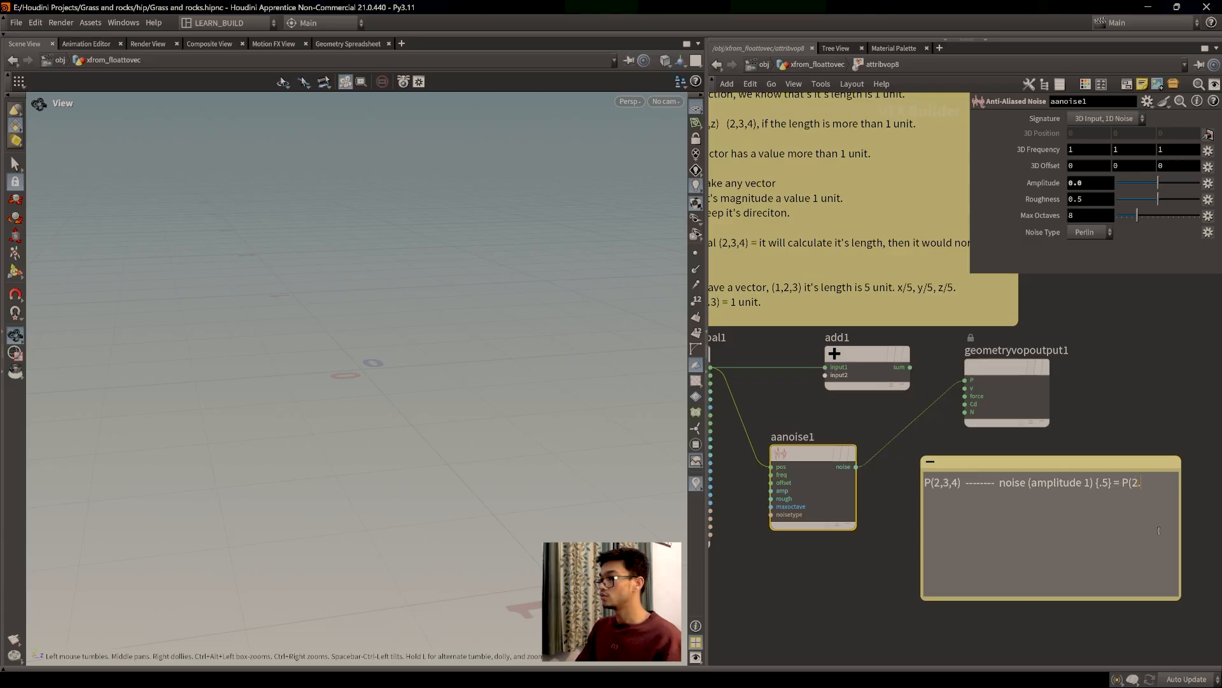
type("5")
type(", 4.5")
type("4.5a)")
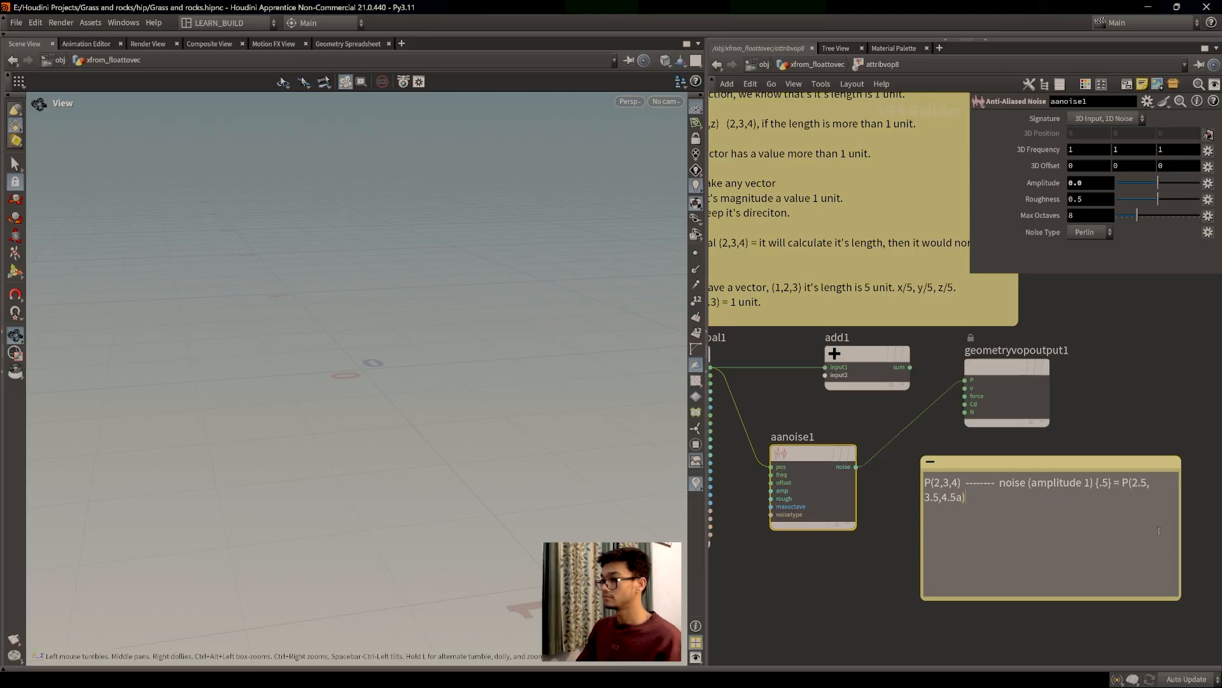
key("BackSpace")
key("BackSpace")
type(")")
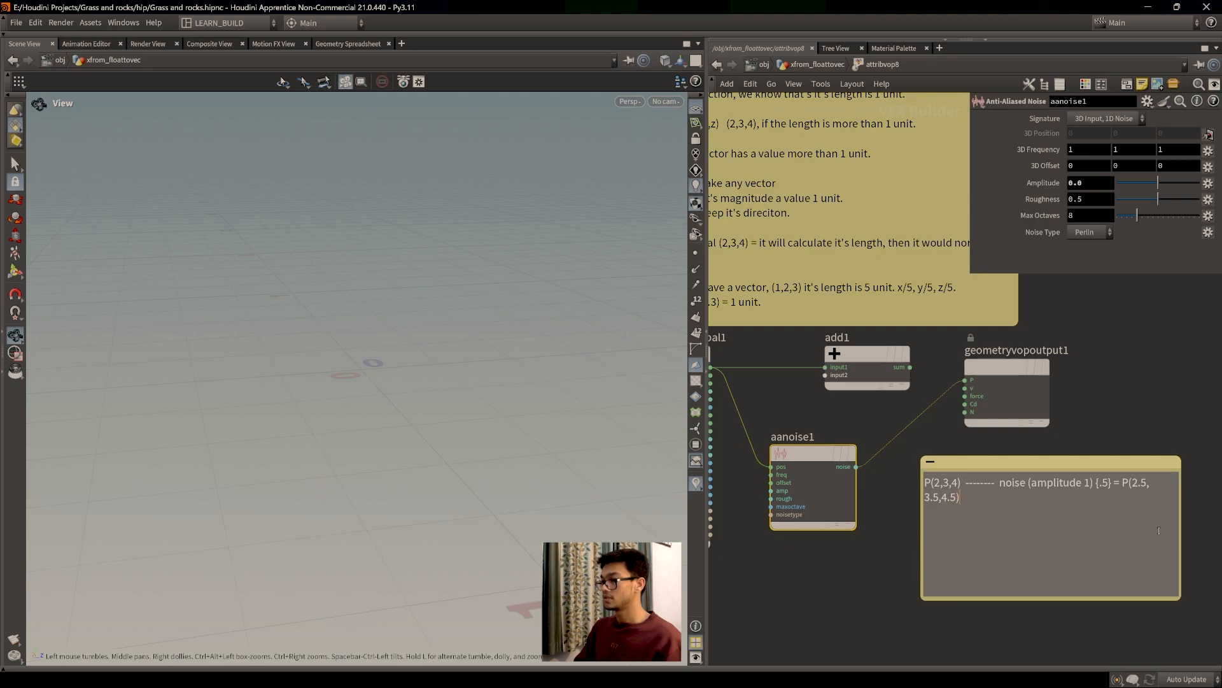
left_click_drag(1183, 536, 1209, 535)
Step: Move the worked-example sticky note down and left beside the noise nodes
mouse_move(1154, 463)
left_mouse_down()
mouse_move(1131, 452)
mouse_move(1143, 452)
left_mouse_up()
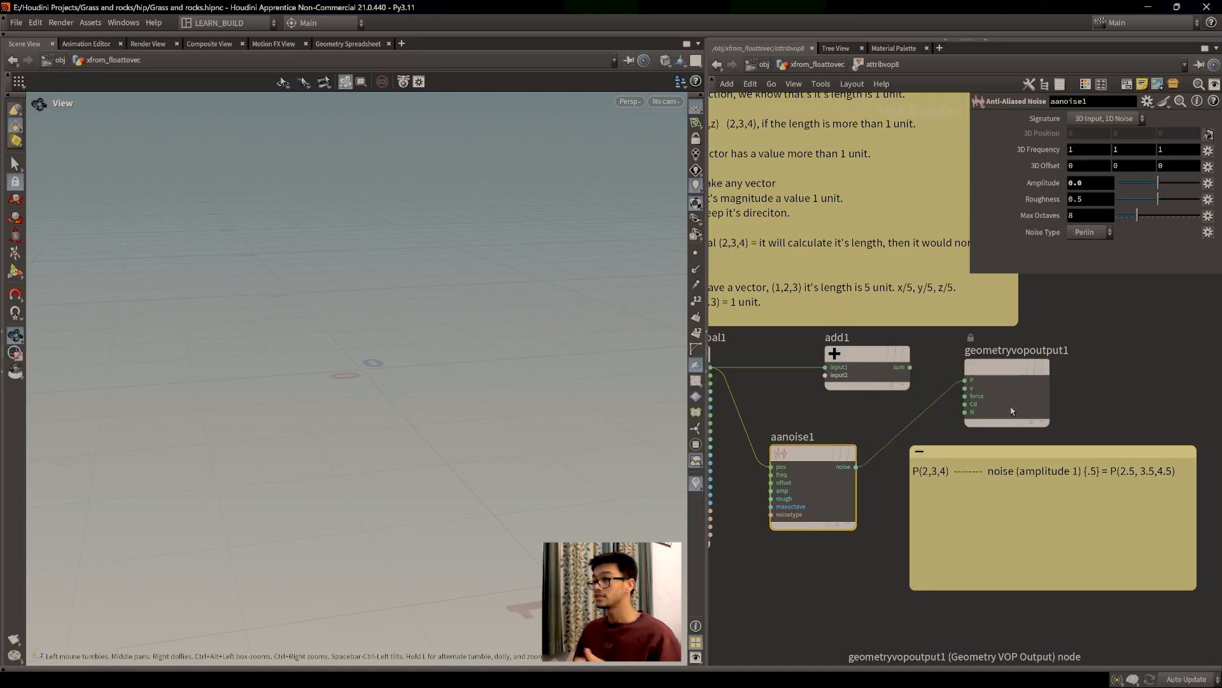
left_click(1010, 501)
double_click(997, 493)
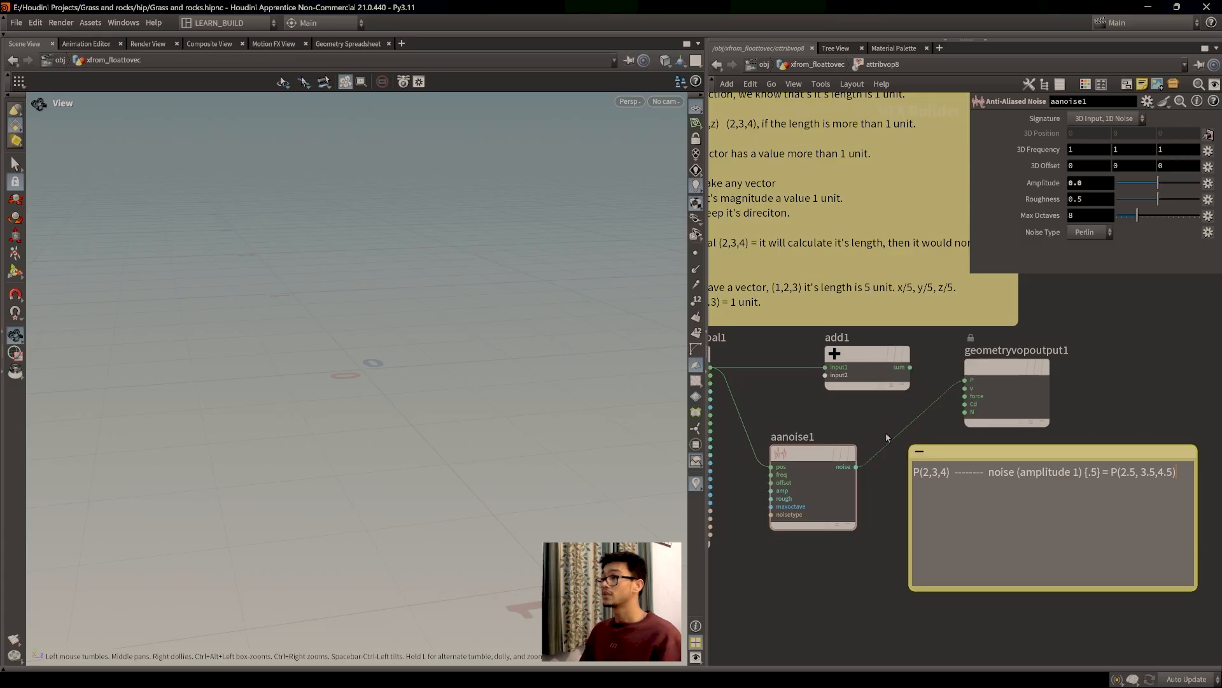
middle_click_drag(887, 437, 912, 431)
left_click_drag(1019, 449, 997, 466)
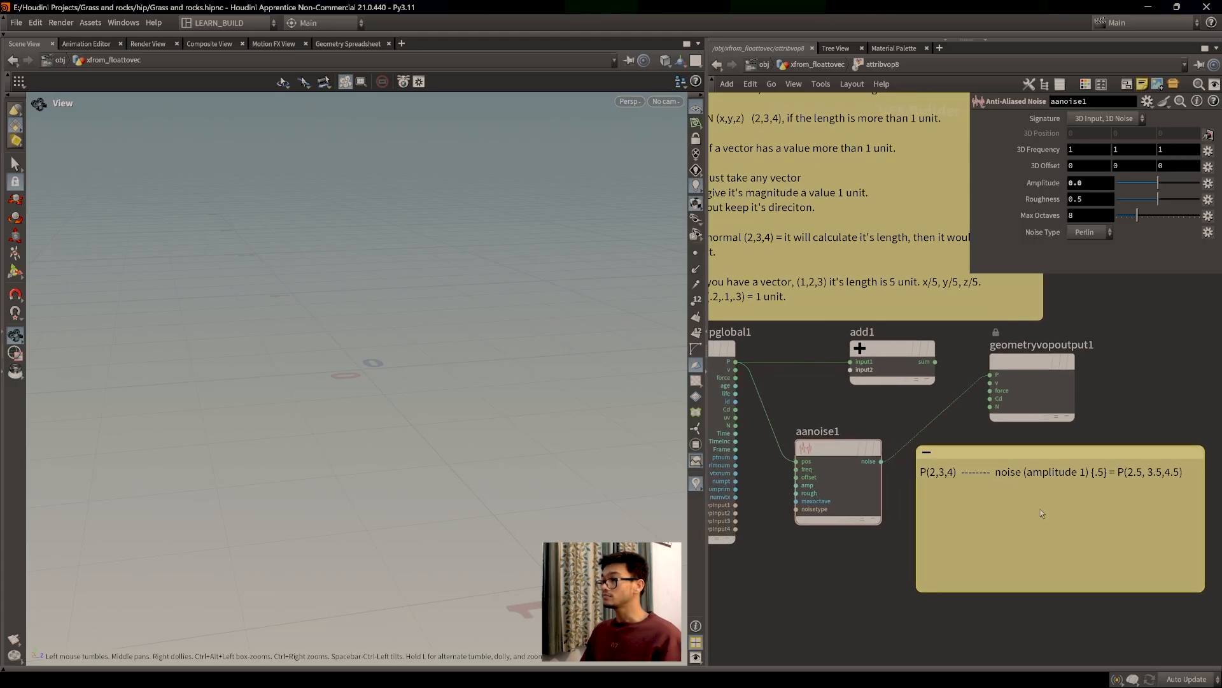
scroll(975, 515, "up", 2)
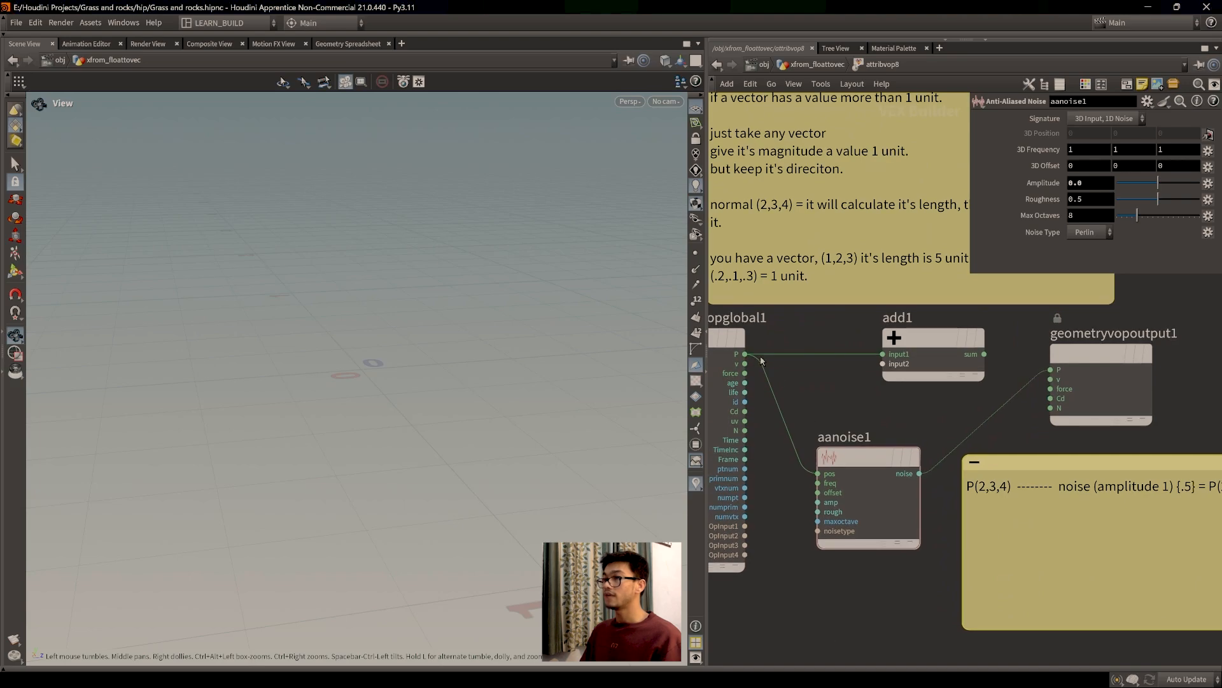
Step: Nudge aanoise1 into a tidier position and bring the whole note back into view
left_click_drag(869, 457, 866, 455)
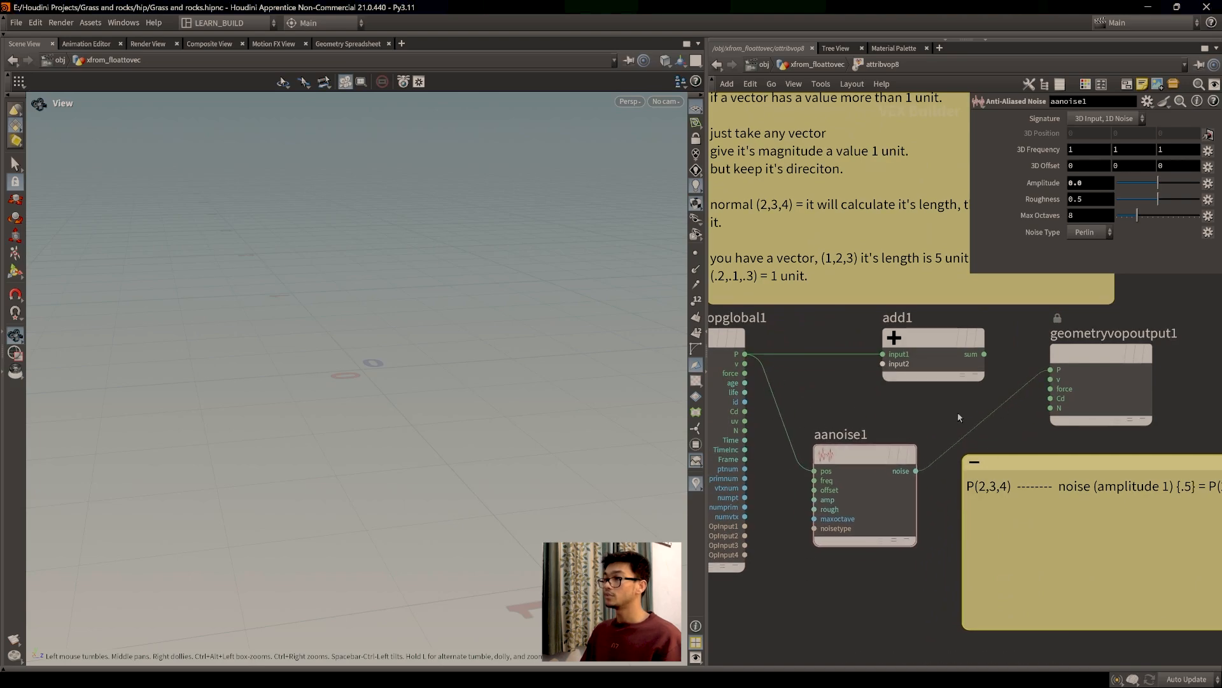
middle_click_drag(917, 425, 942, 425)
left_click_drag(877, 464, 901, 457)
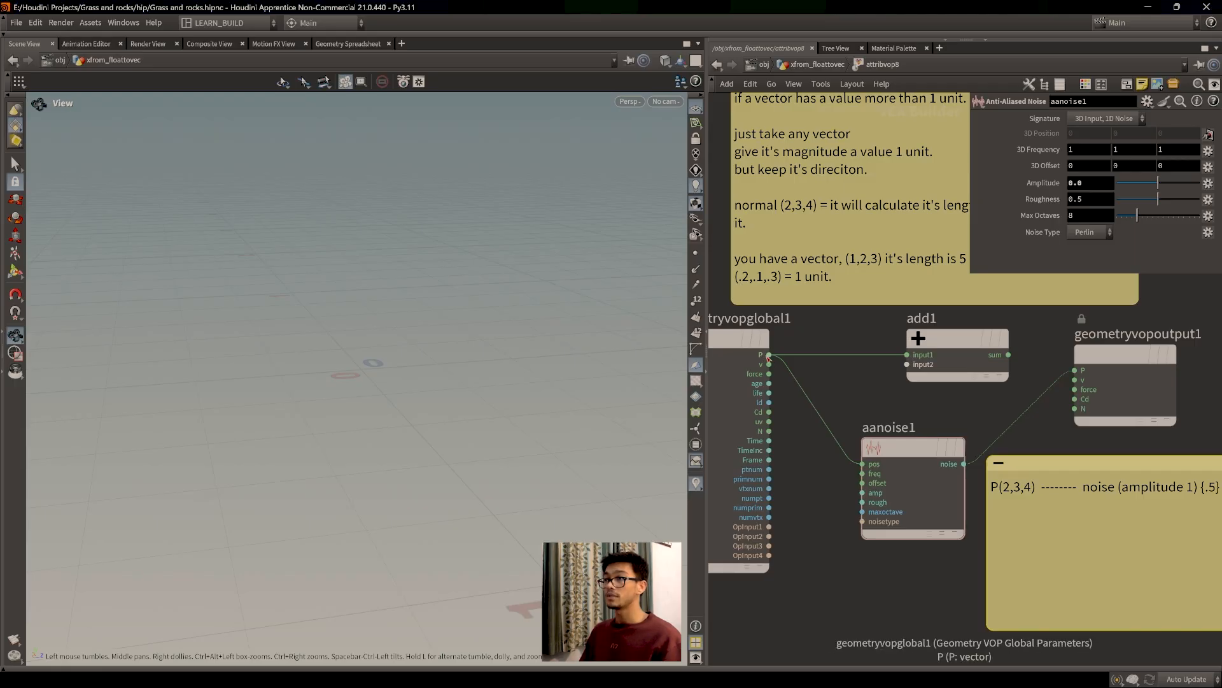
left_click_drag(913, 450, 898, 447)
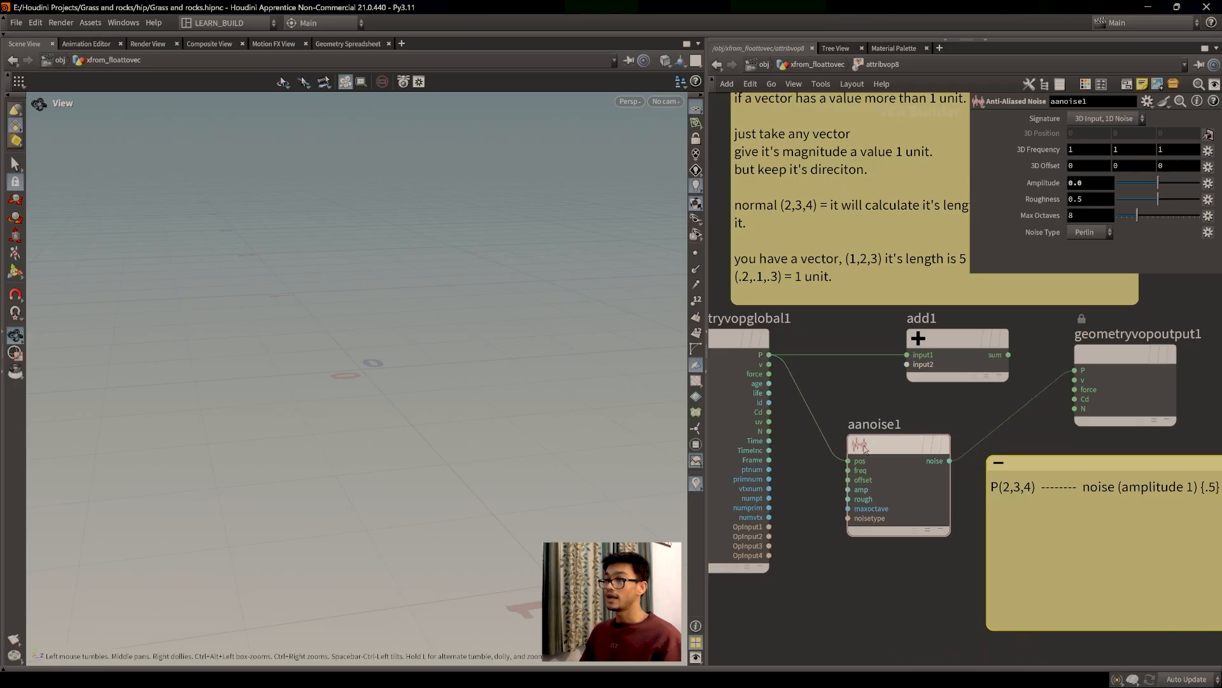
mouse_move(892, 476)
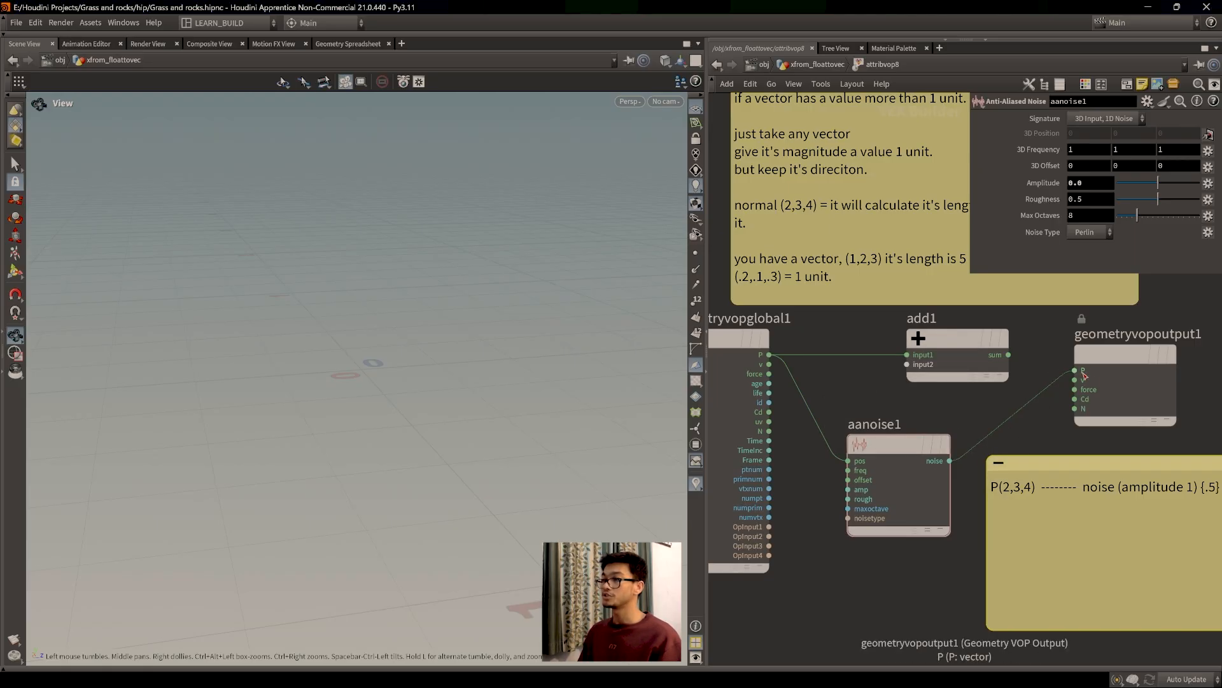
middle_click_drag(899, 398, 904, 405)
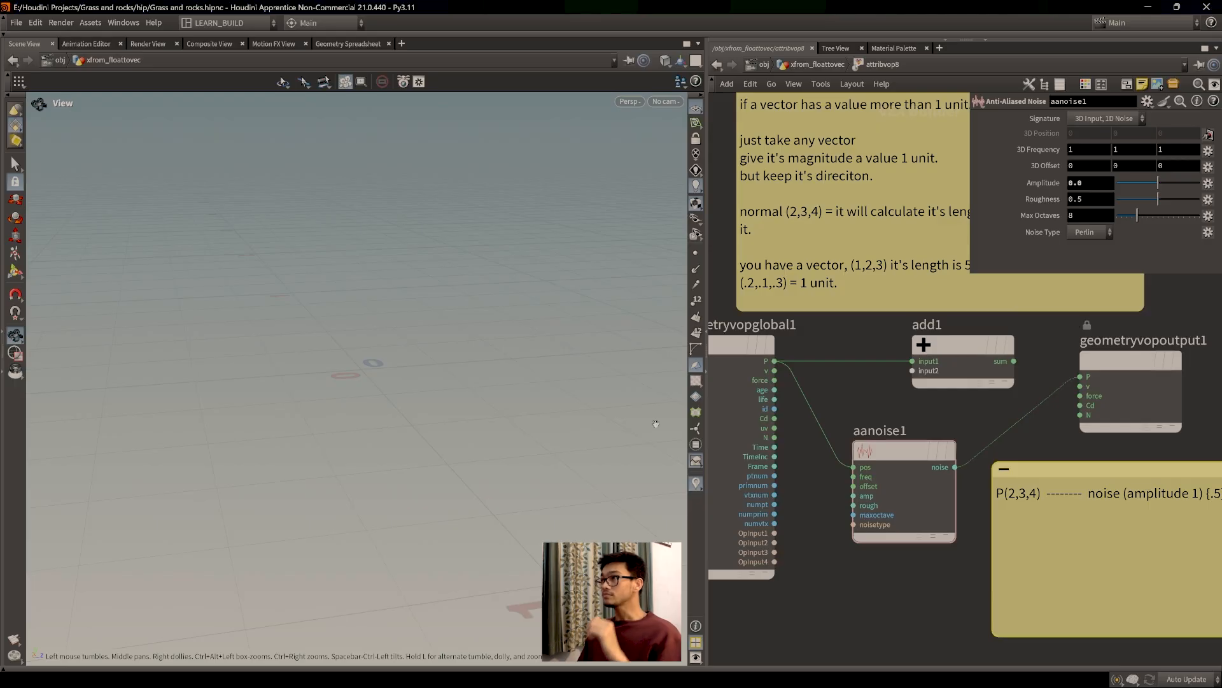
middle_click_drag(997, 587, 813, 539)
left_click(899, 491)
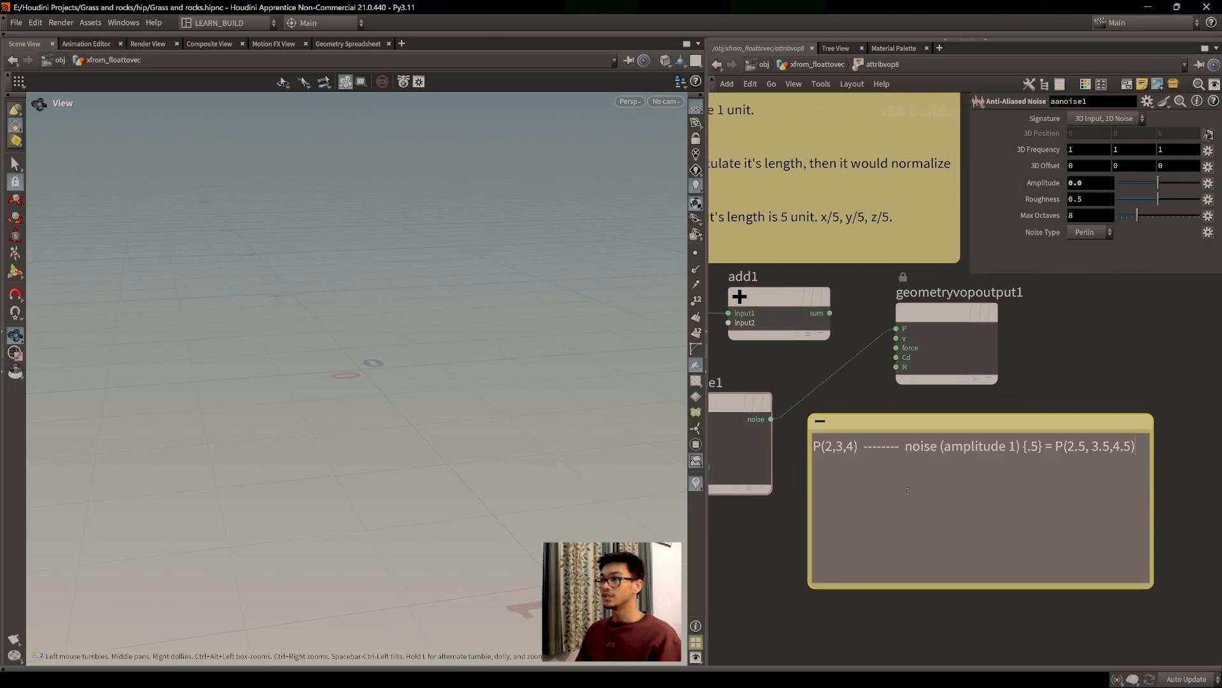
Step: Type '1D, it is giving us a value, 1 value.' into the sticky note
type("1D ")
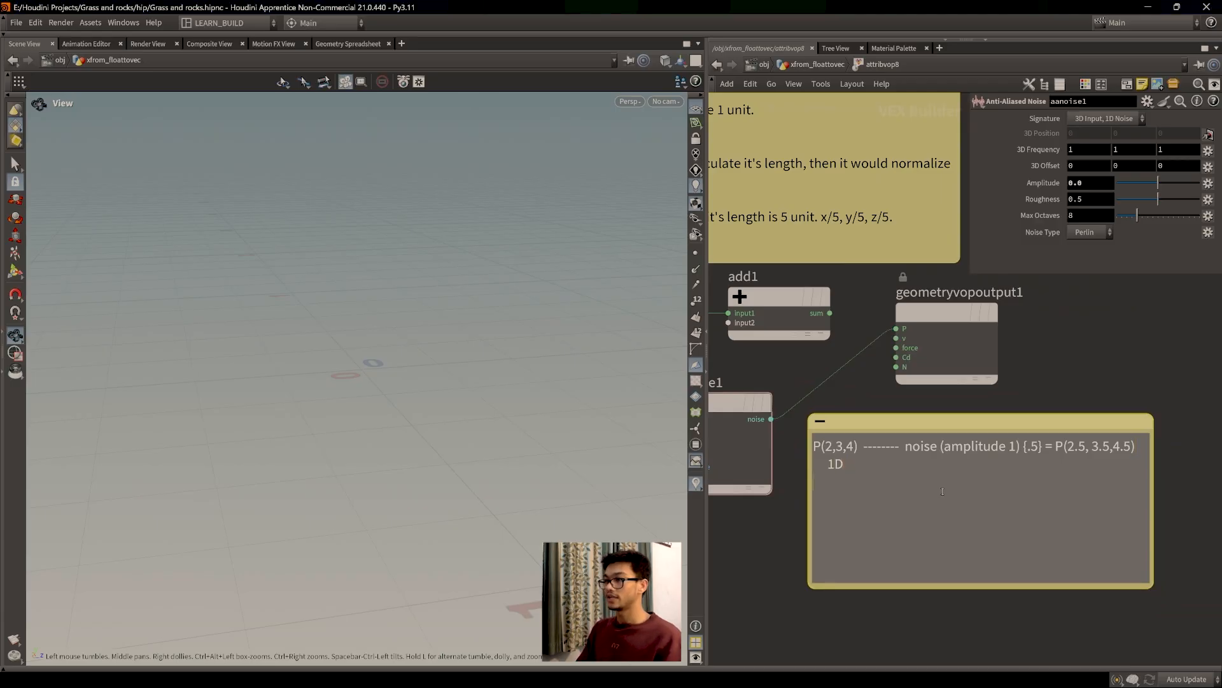
type("3D")
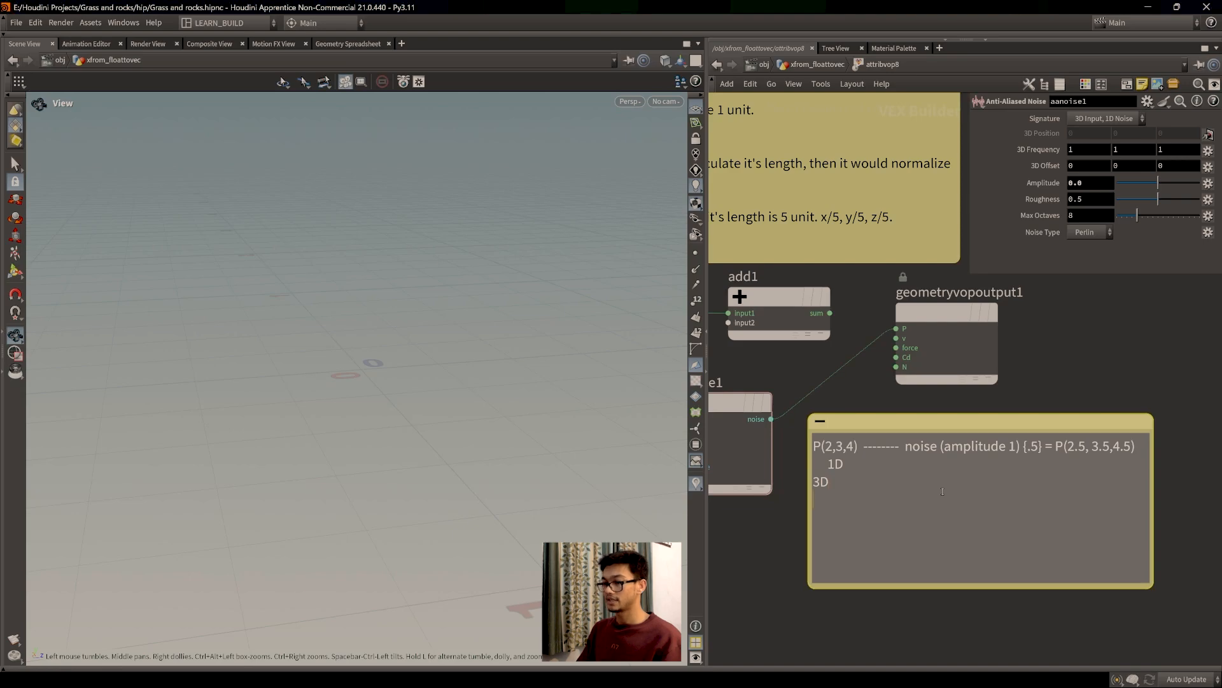
key("BackSpace")
key("BackSpace")
key("BackSpace")
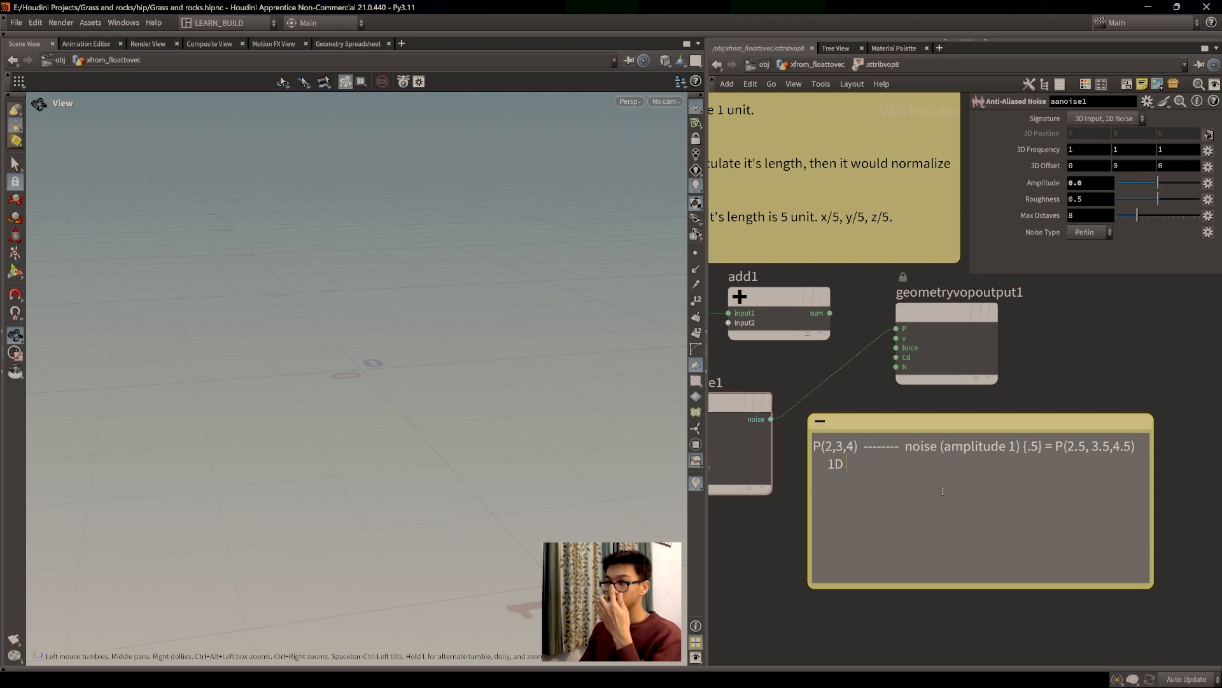
type(",")
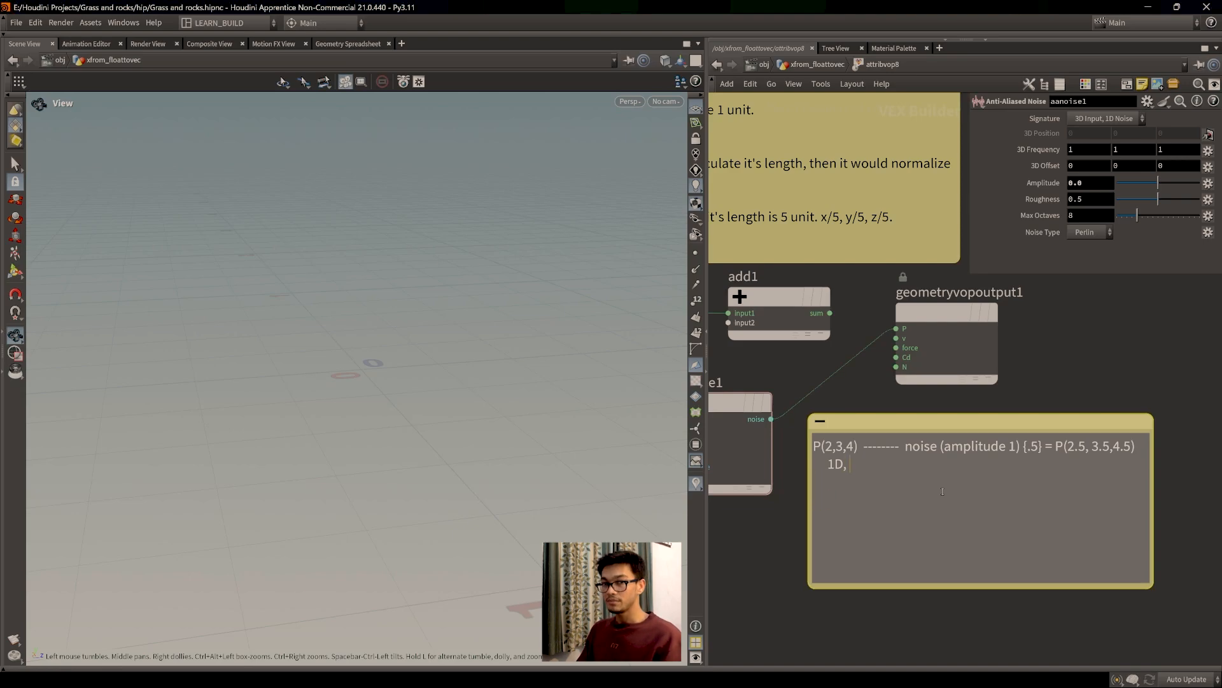
type("3")
key("BackSpace")
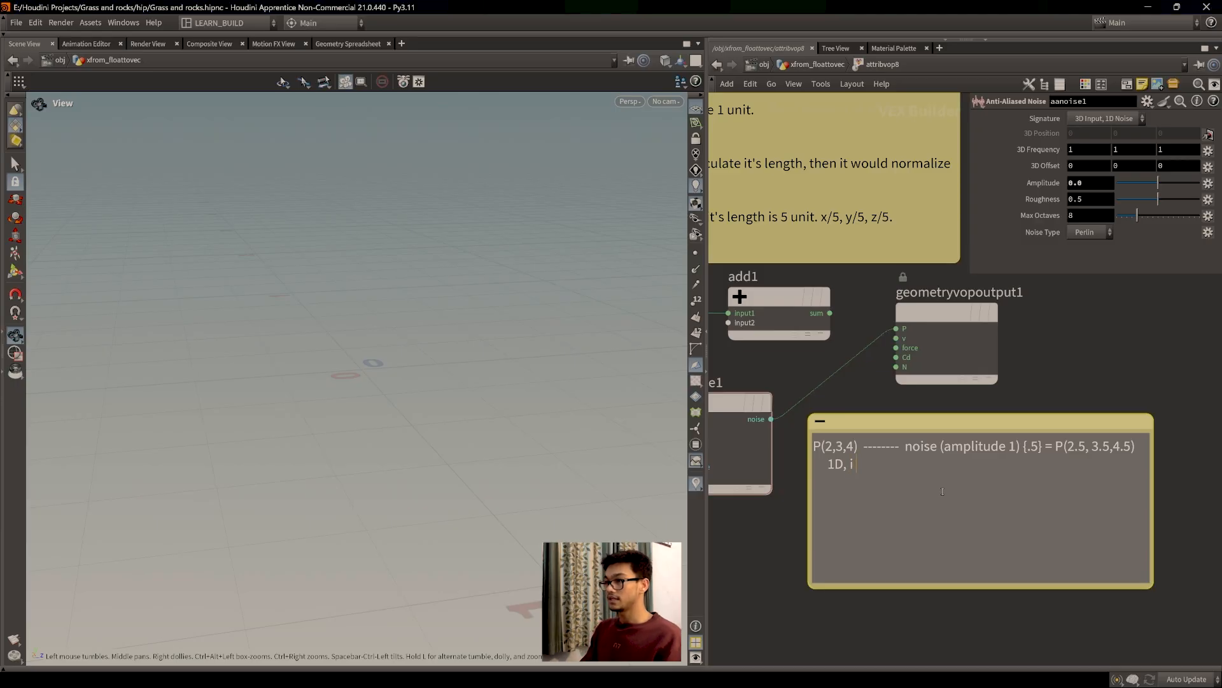
type("is")
key("BackSpace")
type("t is")
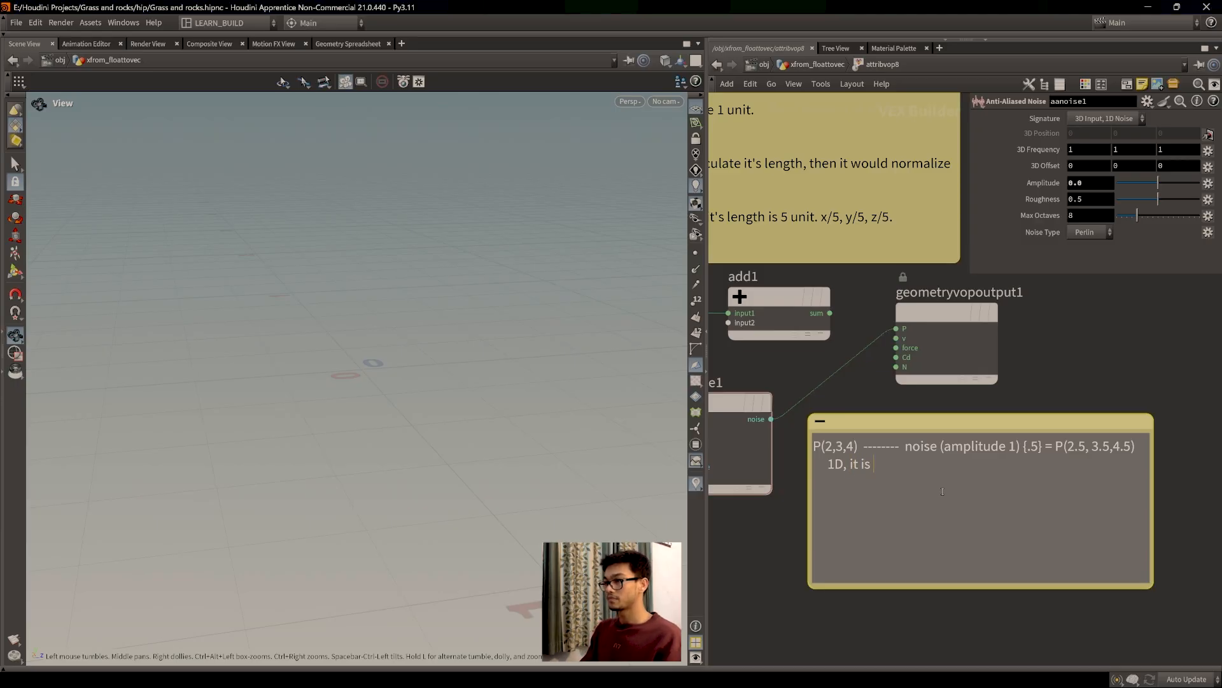
type(" giving us a vlua")
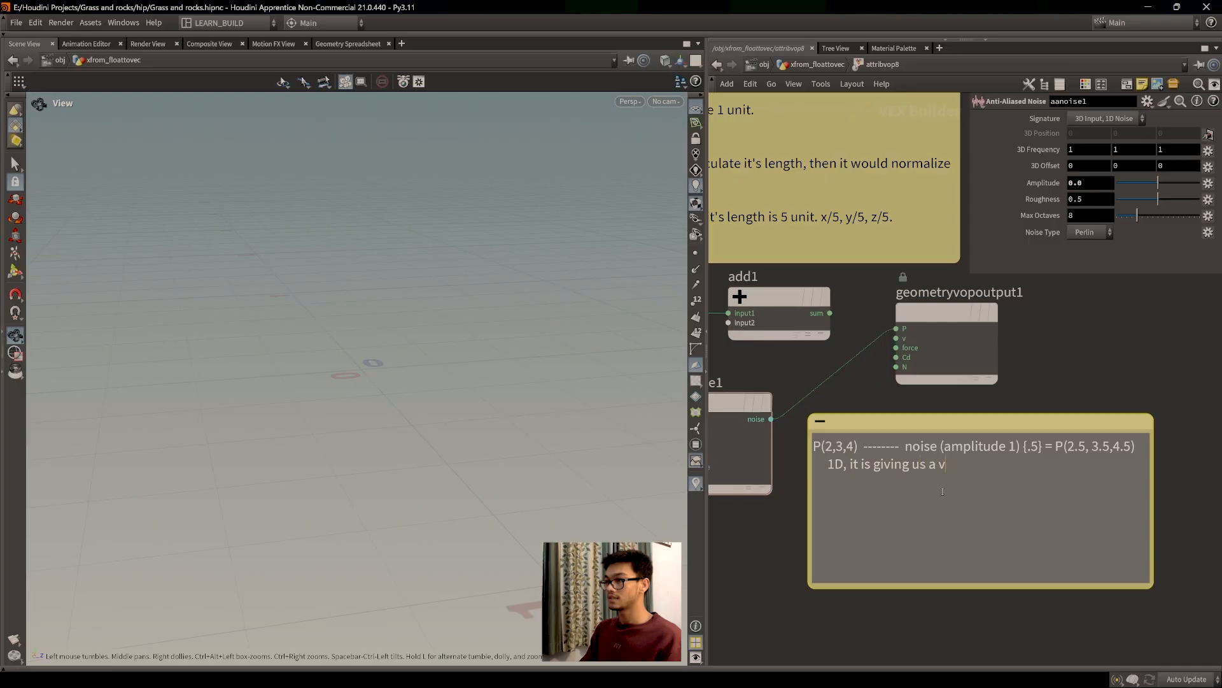
key("BackSpace")
key("BackSpace")
key("BackSpace")
type("alue, 1 value.")
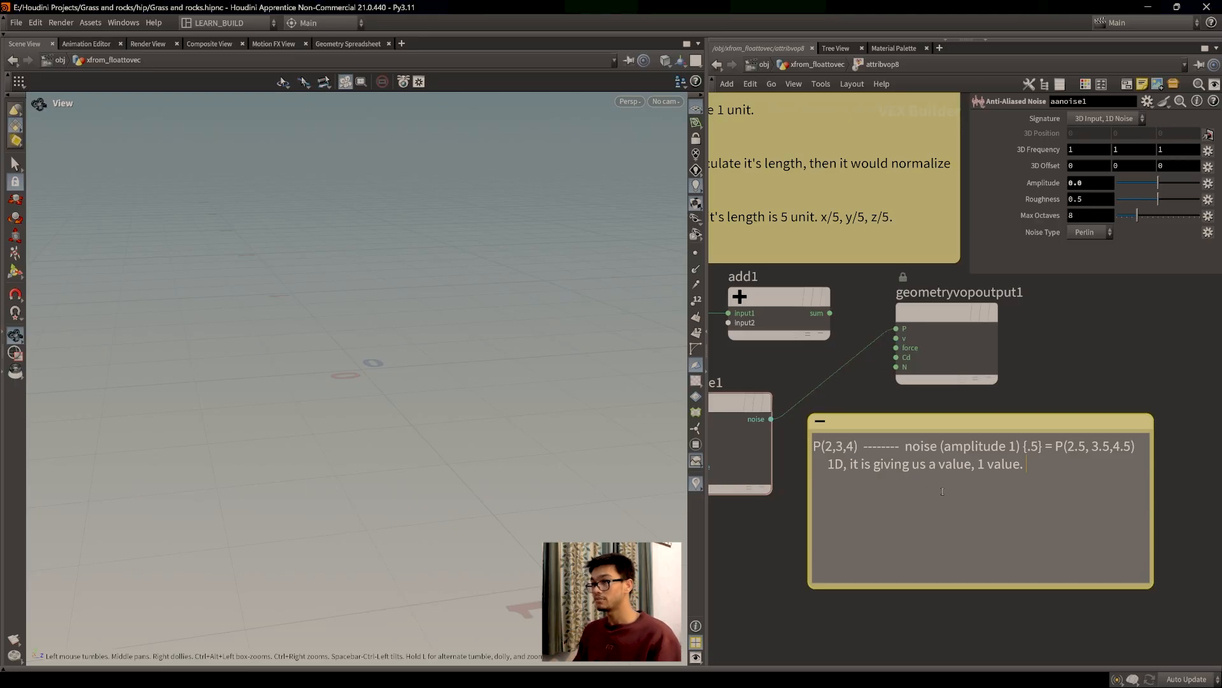
Step: Follow it with 'P(2,3,4) = p(.5,.5,.5)' and deselect the note text
type("P")
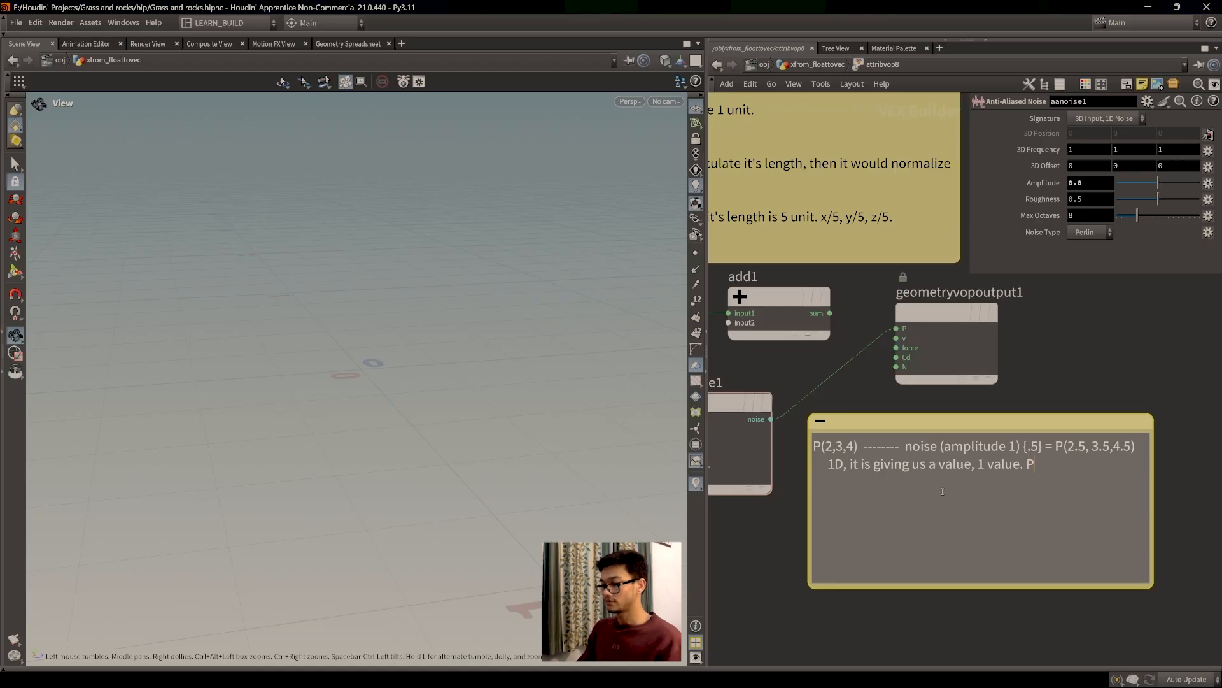
type("(2,3,4) ")
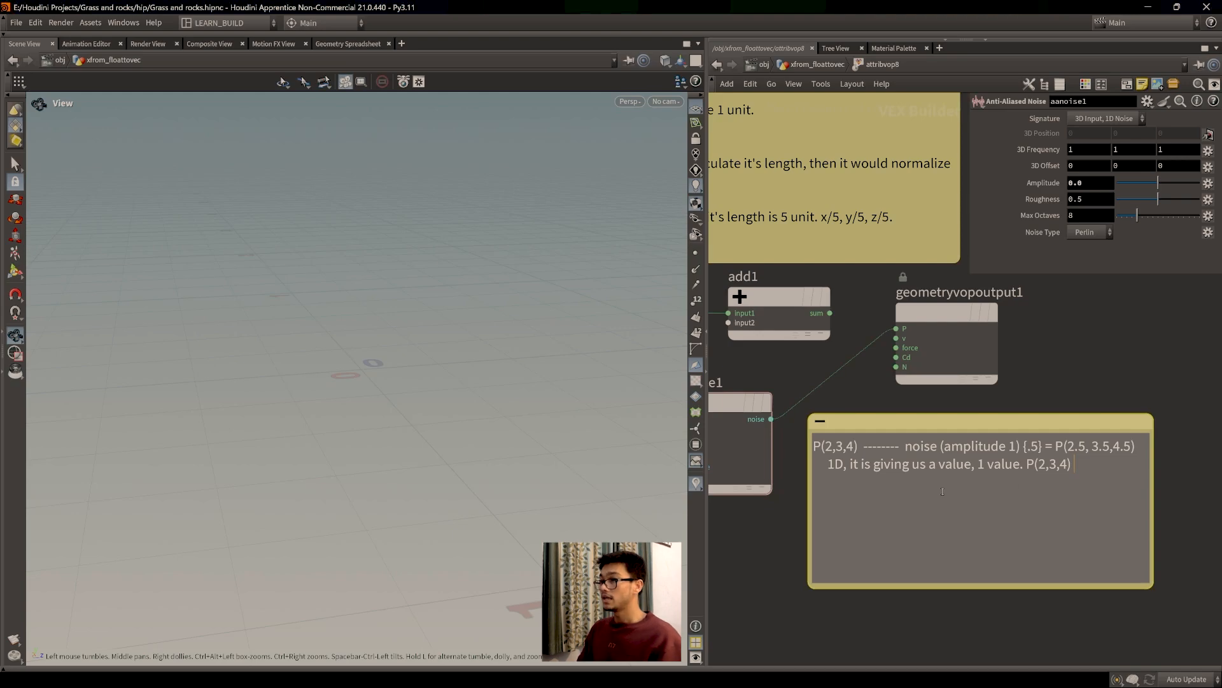
type("= p")
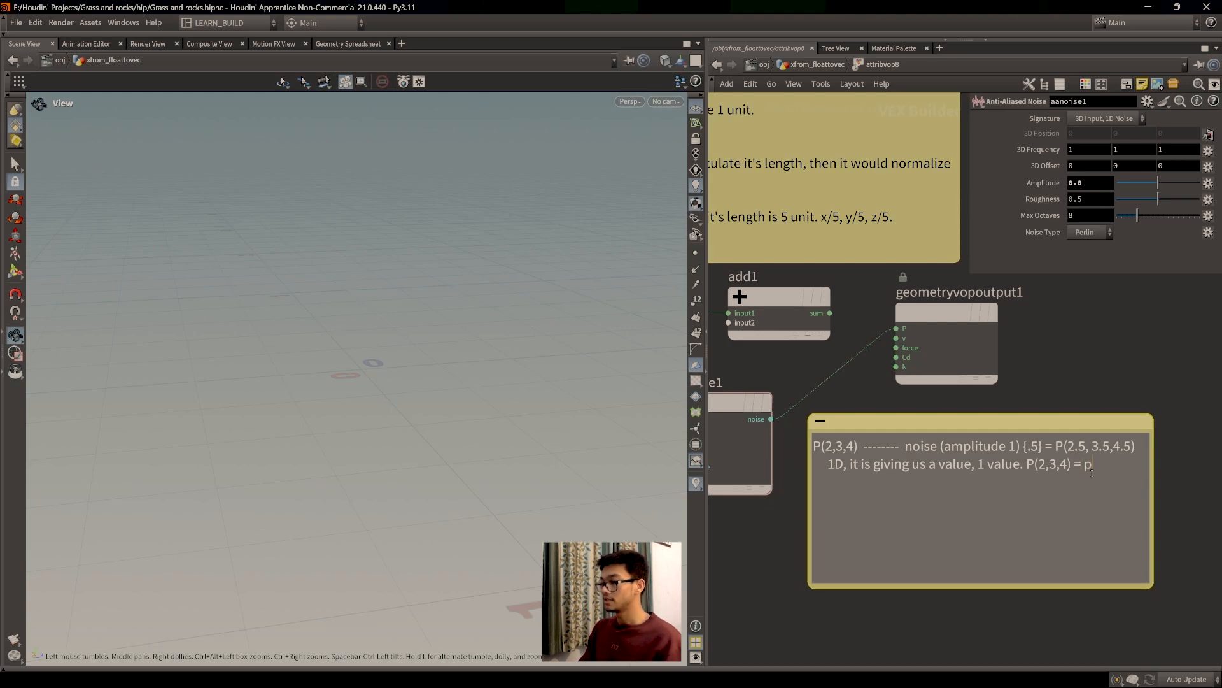
type("(")
type("1,2")
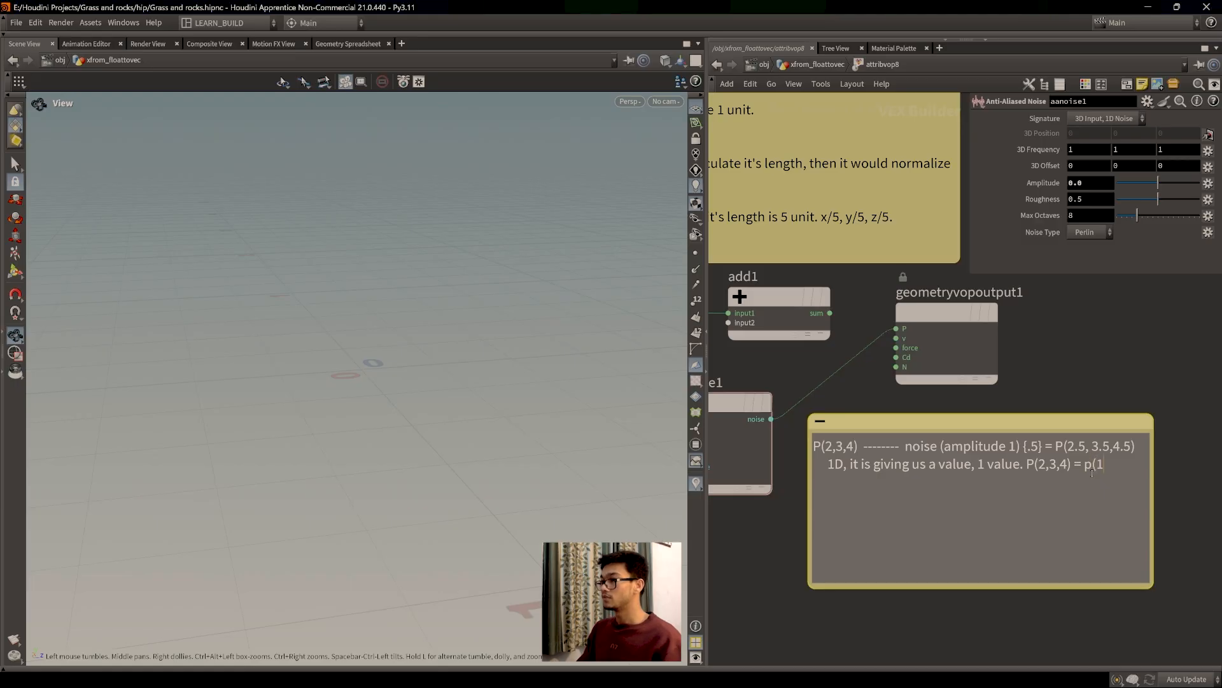
key("BackSpace")
key("BackSpace")
key("BackSpace")
type(".5")
key("BackSpace")
type("5")
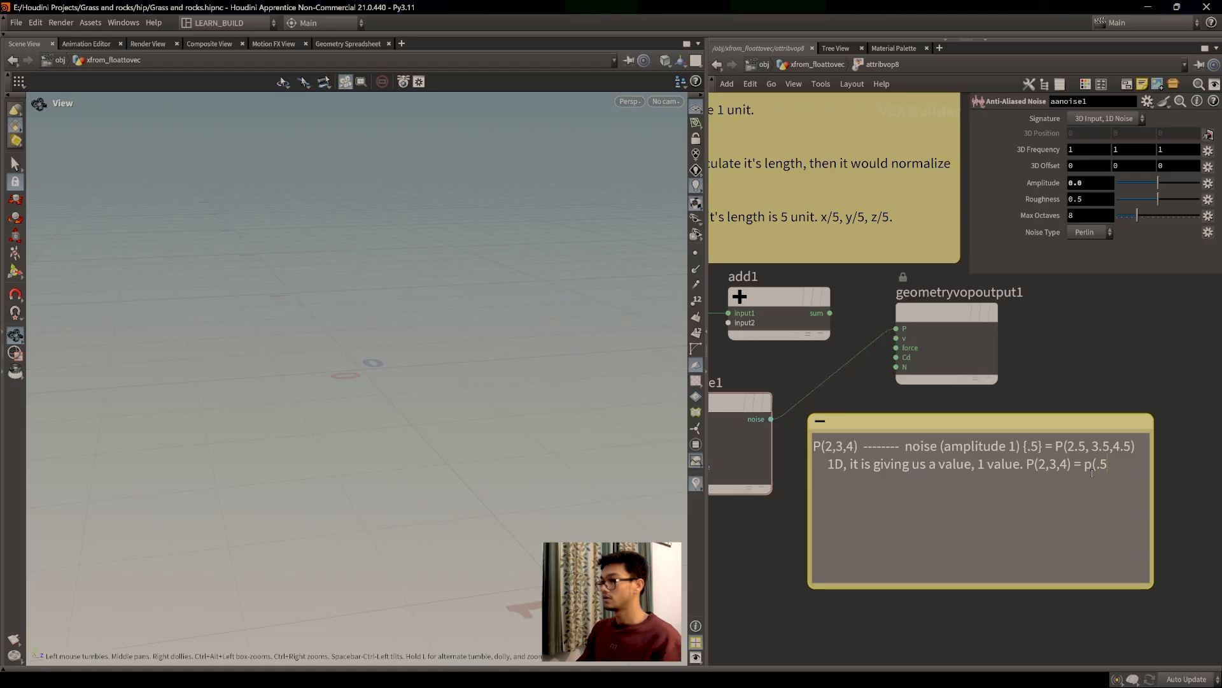
type(",.5,")
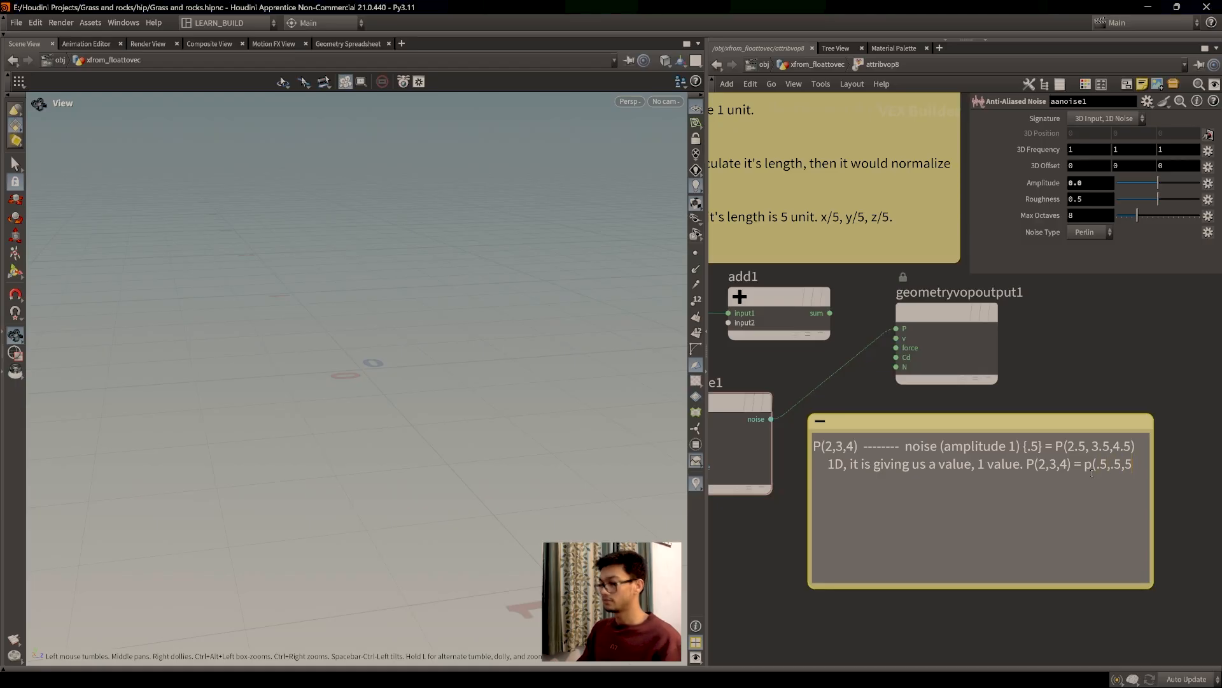
type(".5")
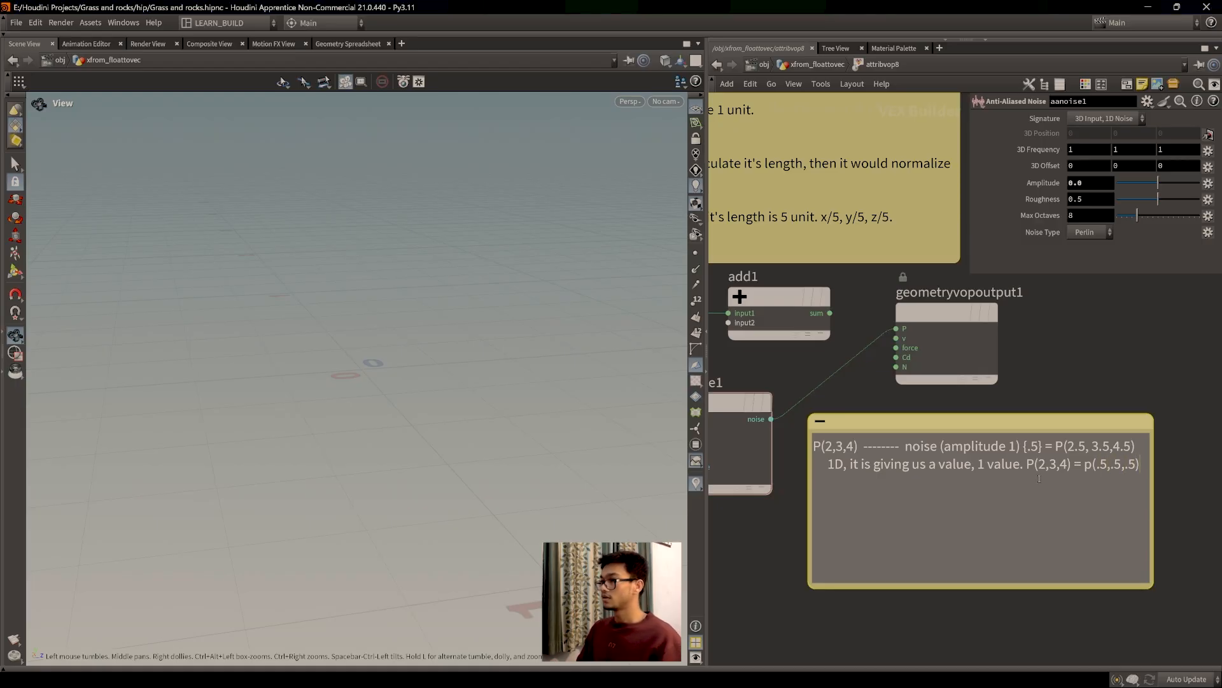
left_click_drag(1040, 447, 1028, 447)
left_click(996, 487)
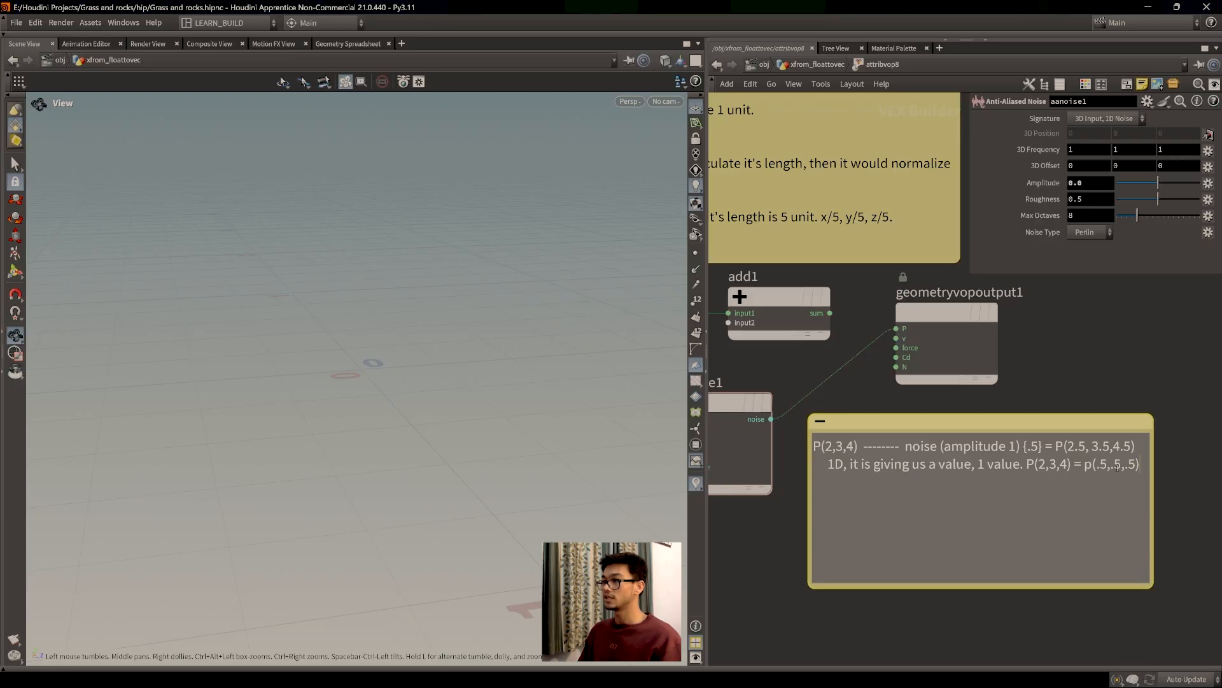
left_click(1020, 422)
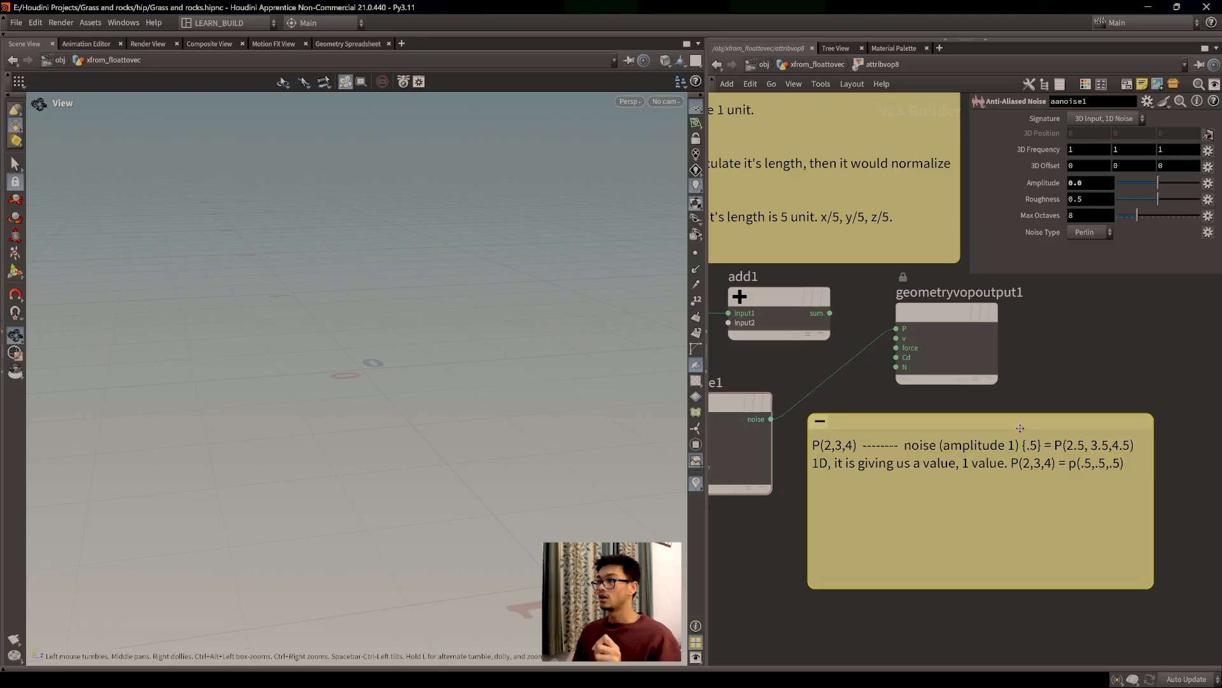
left_click(348, 44)
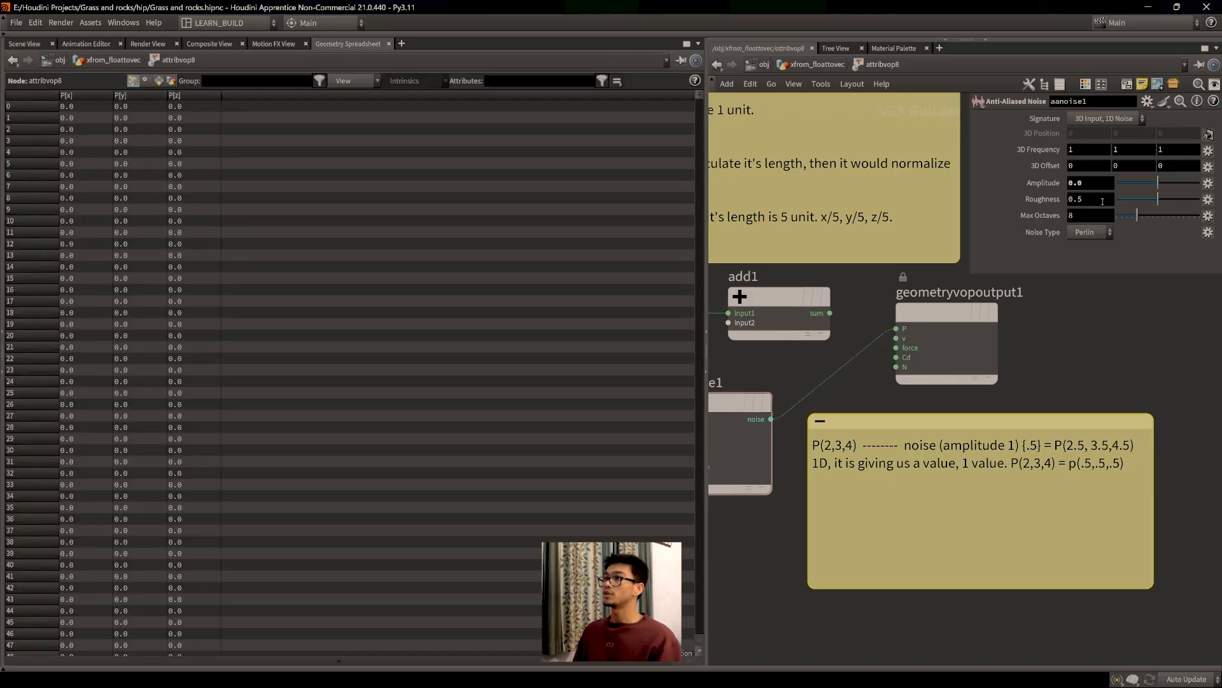
double_click(1071, 487)
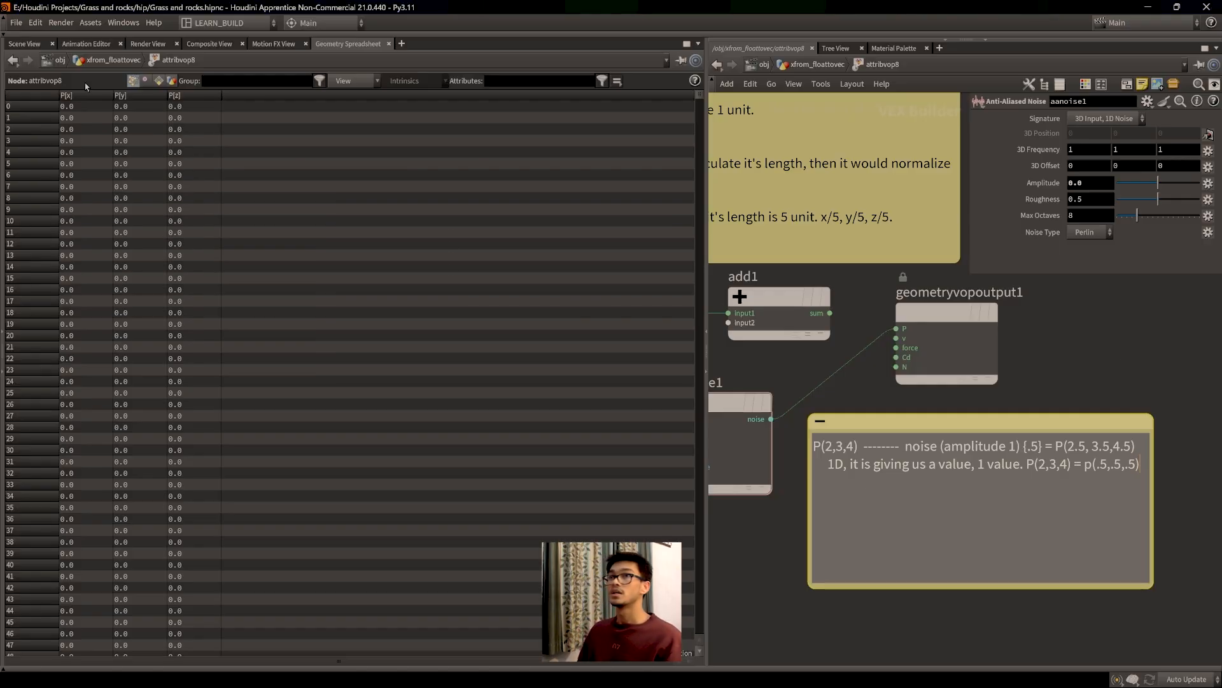
left_click(12, 32)
left_click(12, 32)
left_click(24, 44)
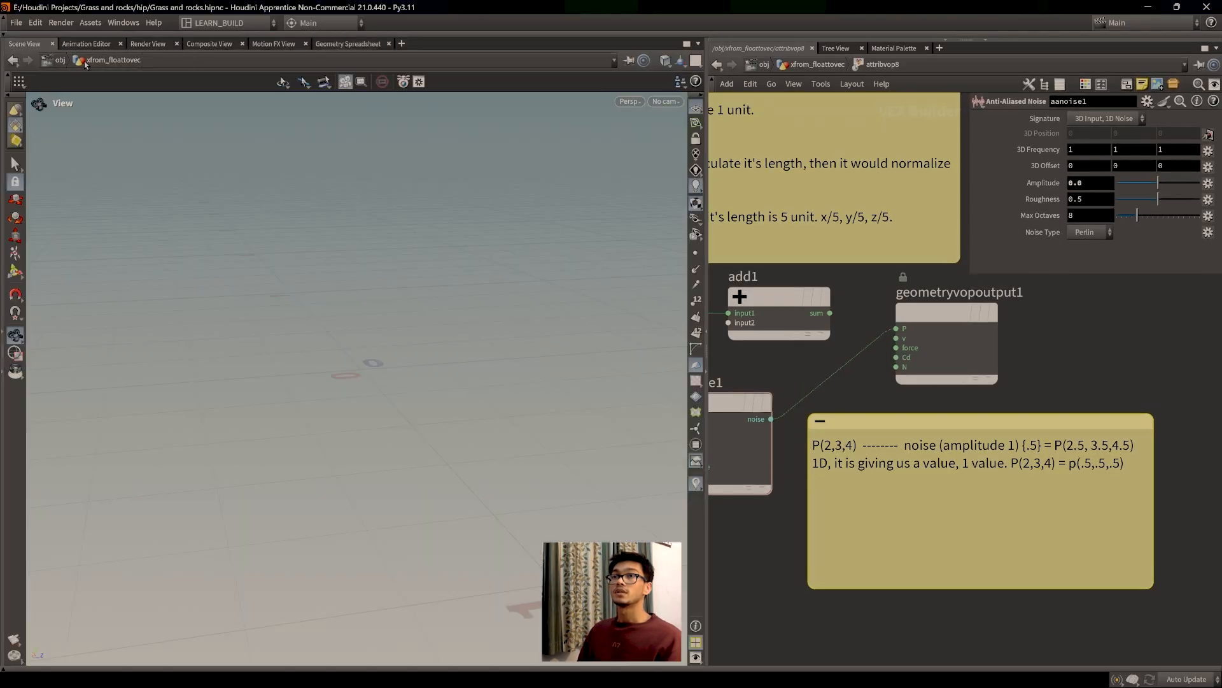
left_click(963, 345)
middle_click_drag(833, 414, 960, 439)
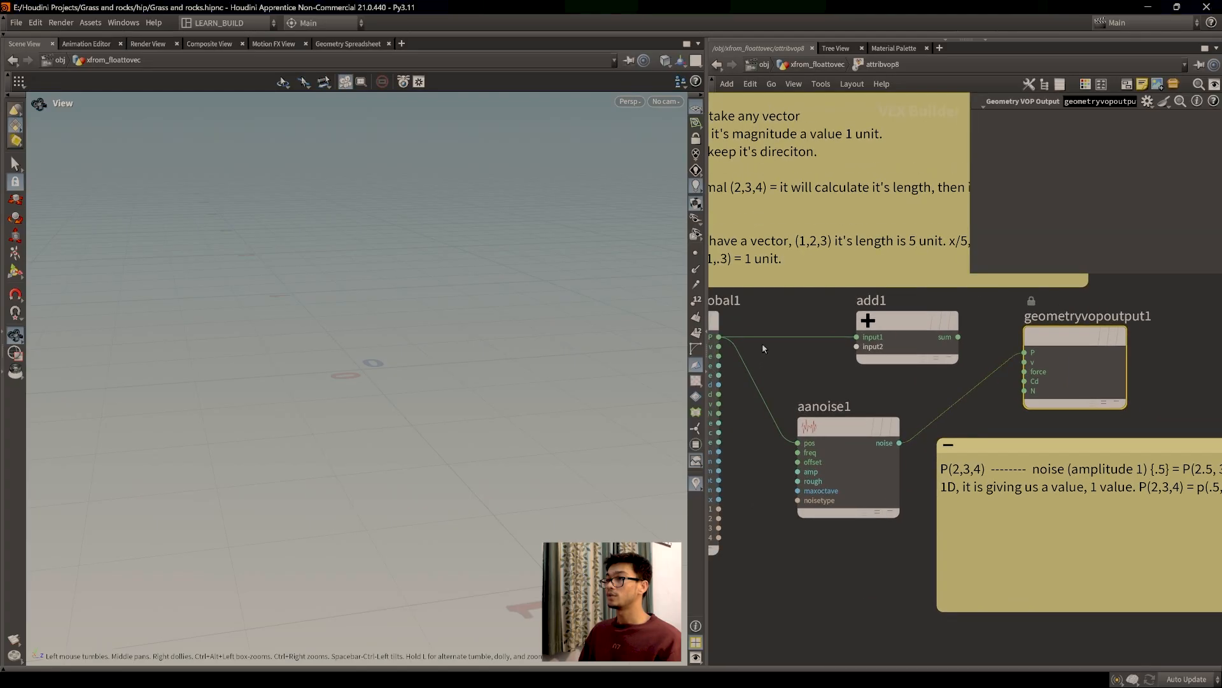
middle_click_drag(784, 382, 820, 374)
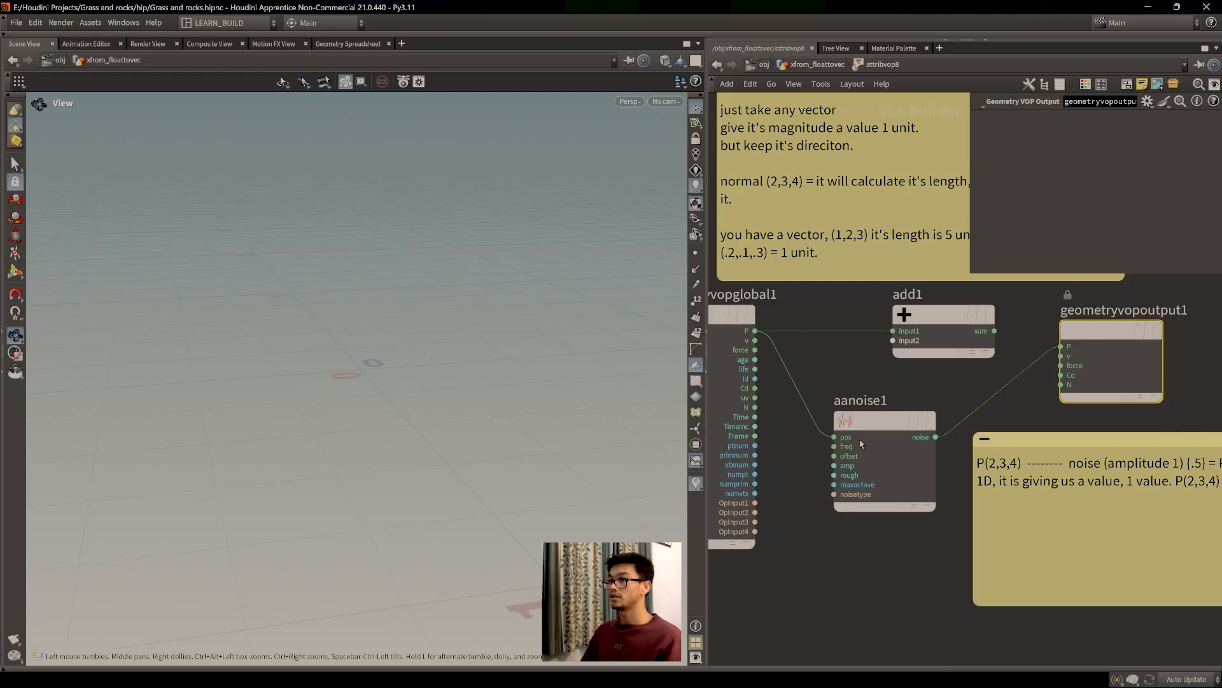
left_click_drag(882, 452, 886, 457)
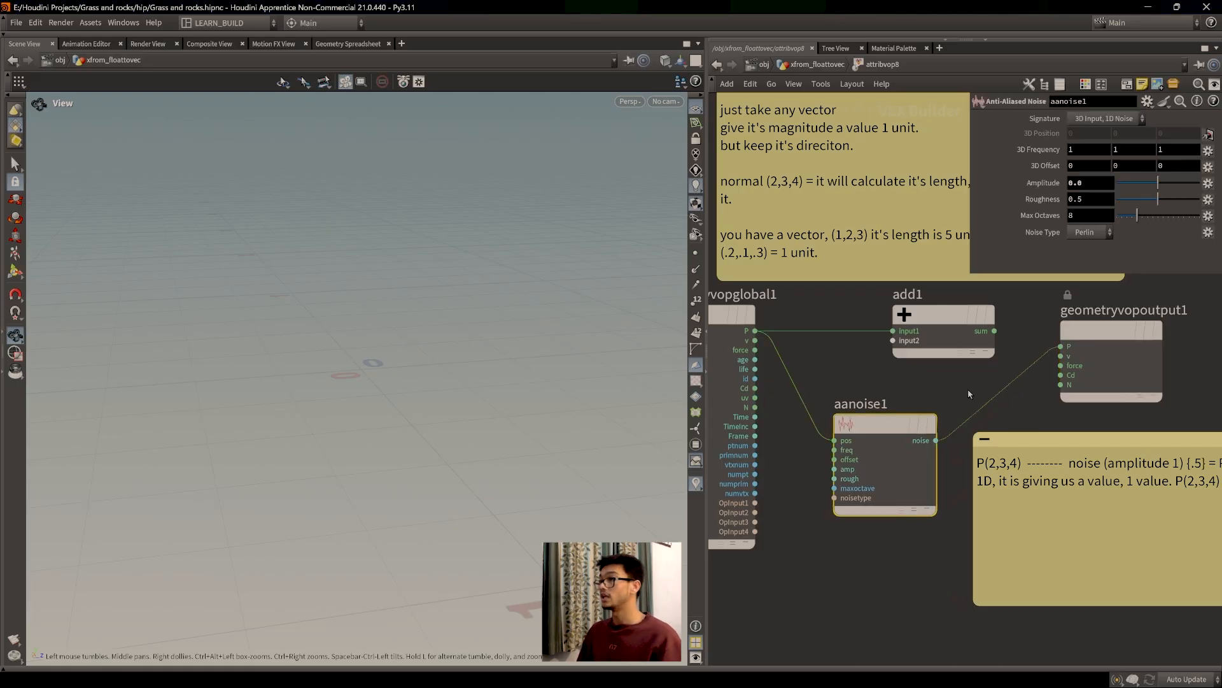
middle_click_drag(1137, 559, 961, 553)
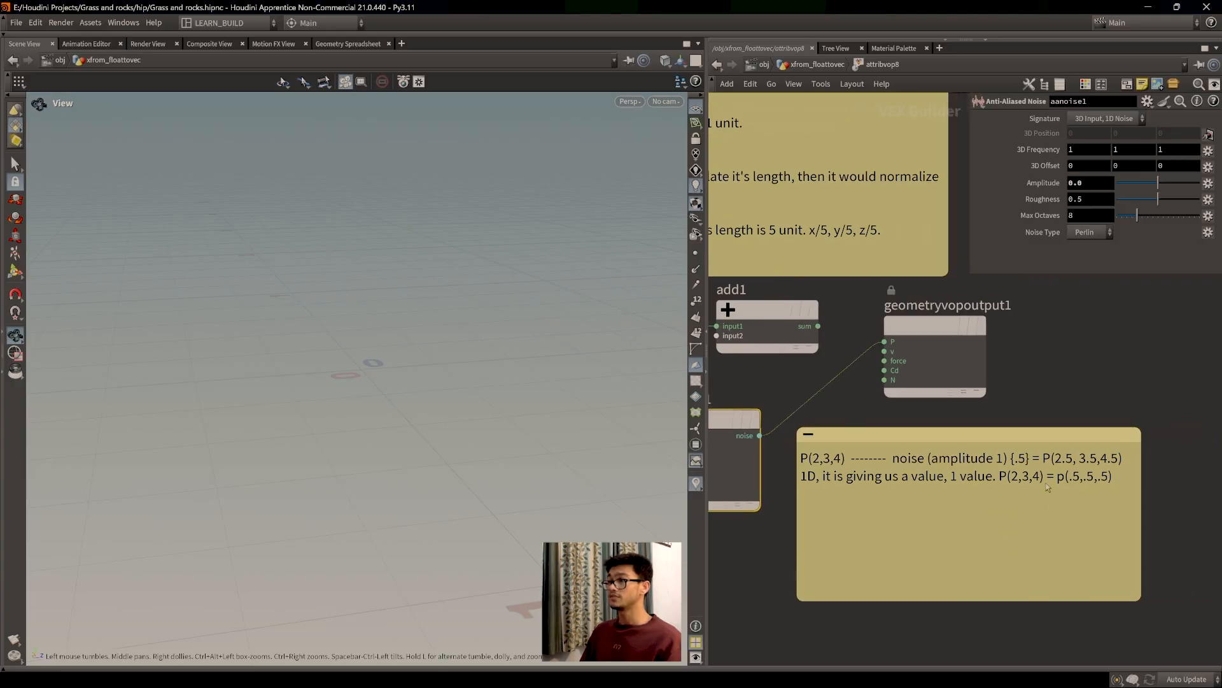
Step: Add the note line '3D it is giving us 3 values for each vector component.'
double_click(1015, 537)
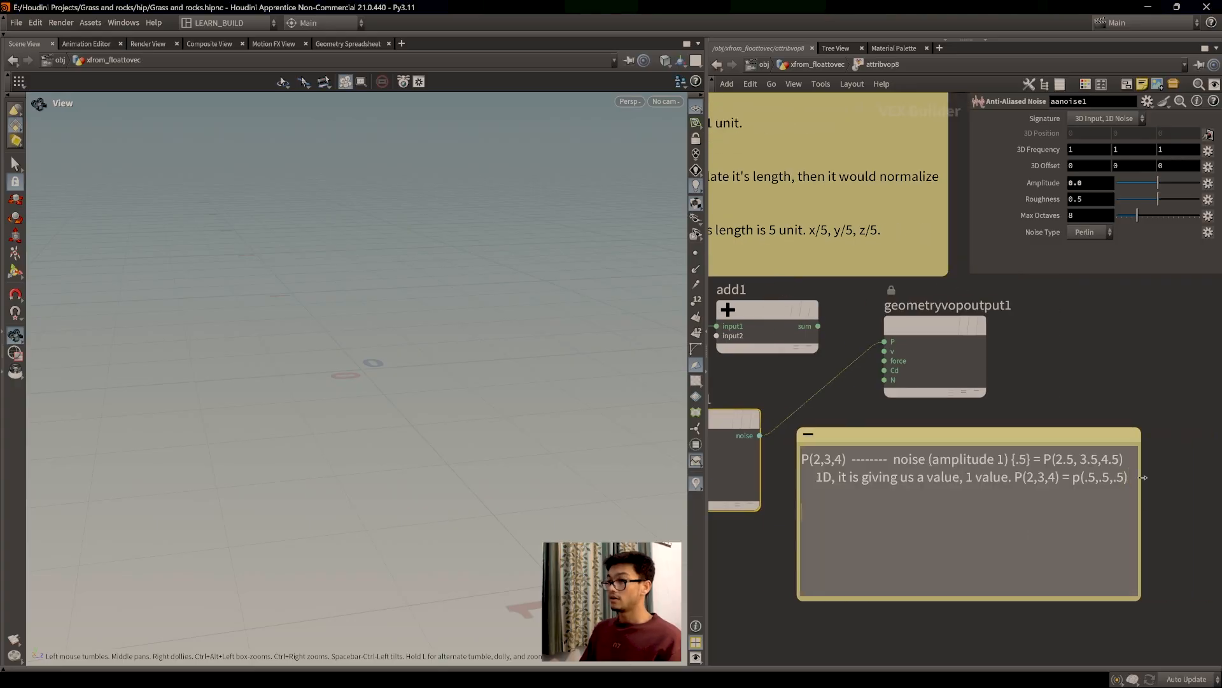
type("3D,")
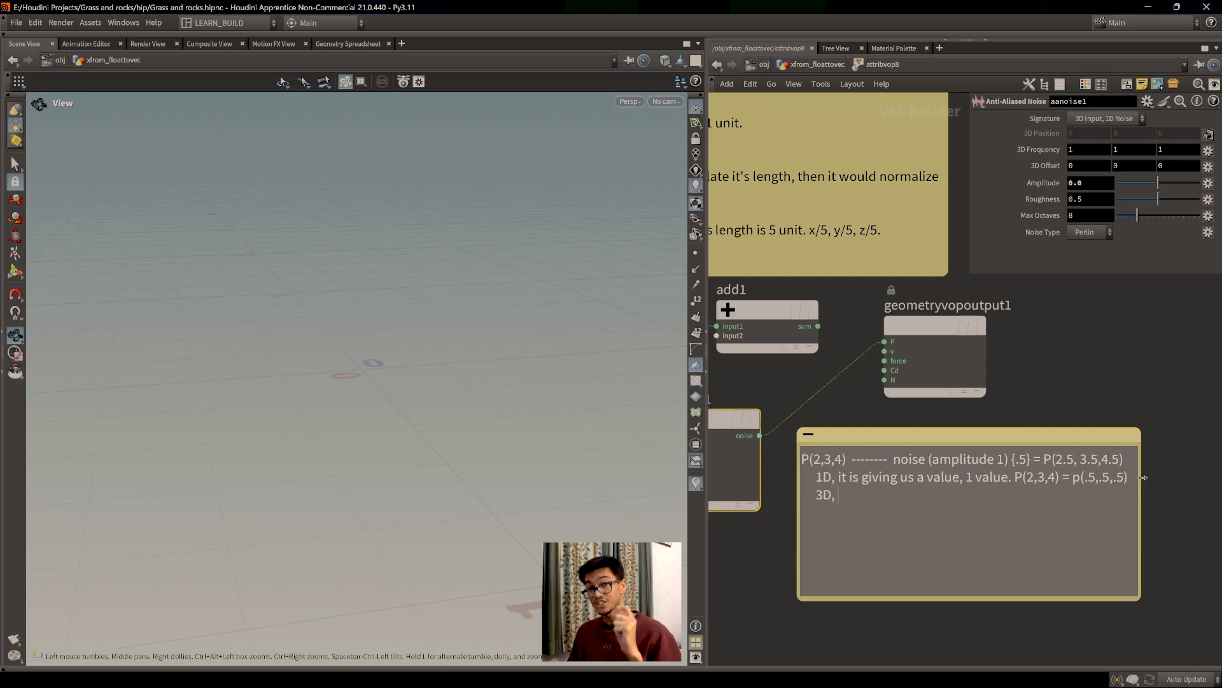
type("it is giv")
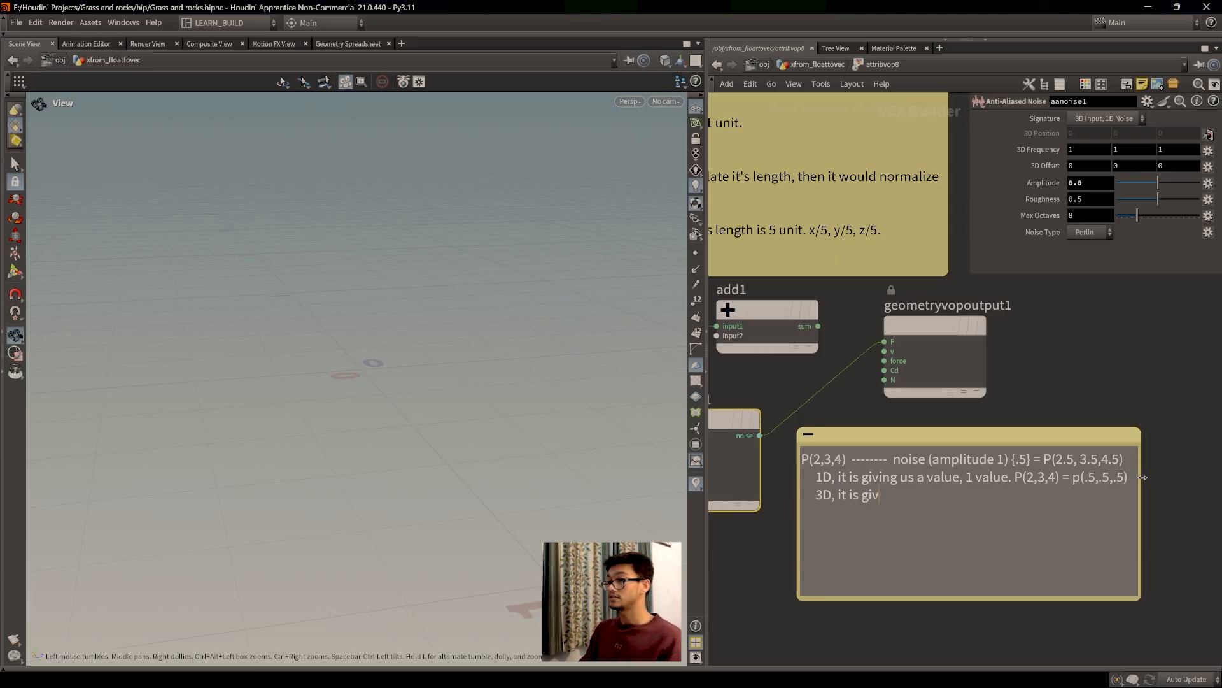
type("ing us 3 value")
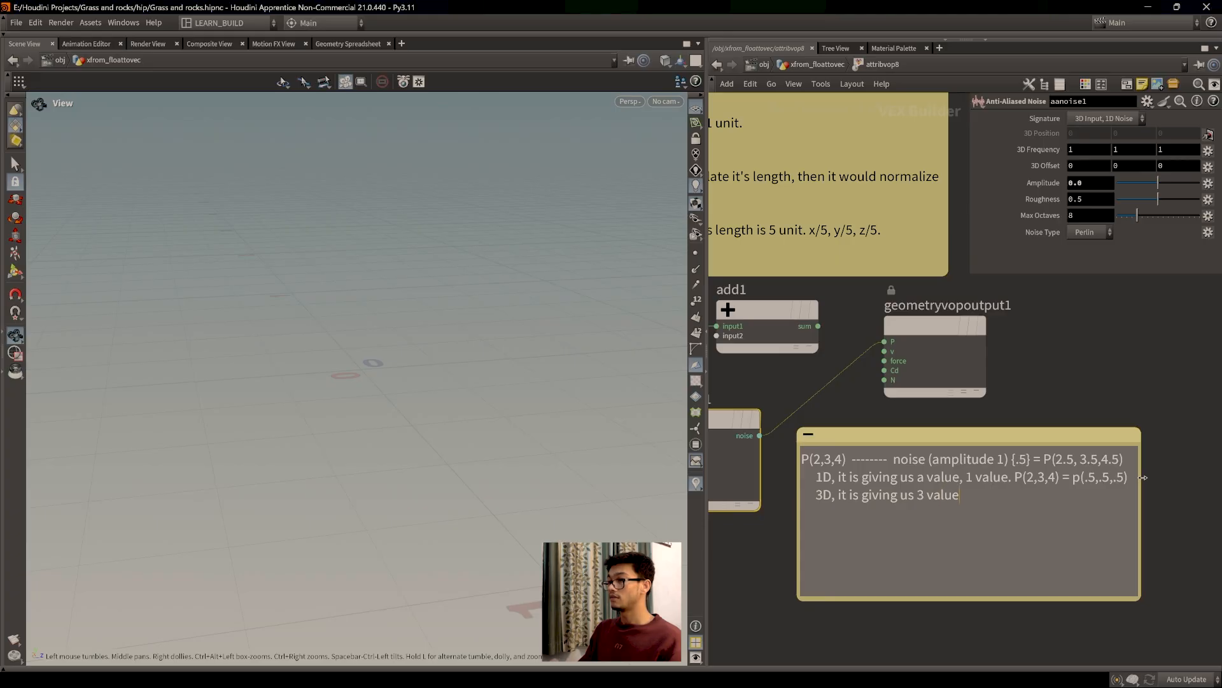
type("s for each componen")
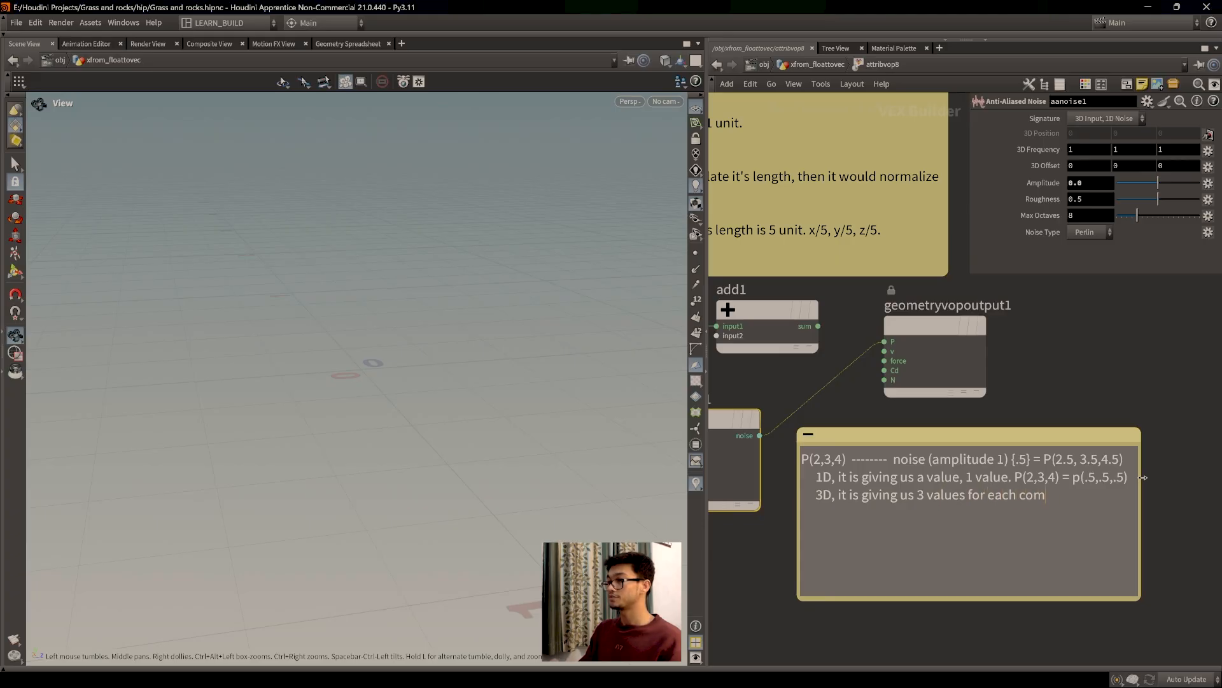
key("BackSpace")
key("BackSpace")
key("BackSpace")
key("BackSpace")
key("BackSpace")
key("BackSpace")
key("BackSpace")
key("BackSpace")
type("vector comp")
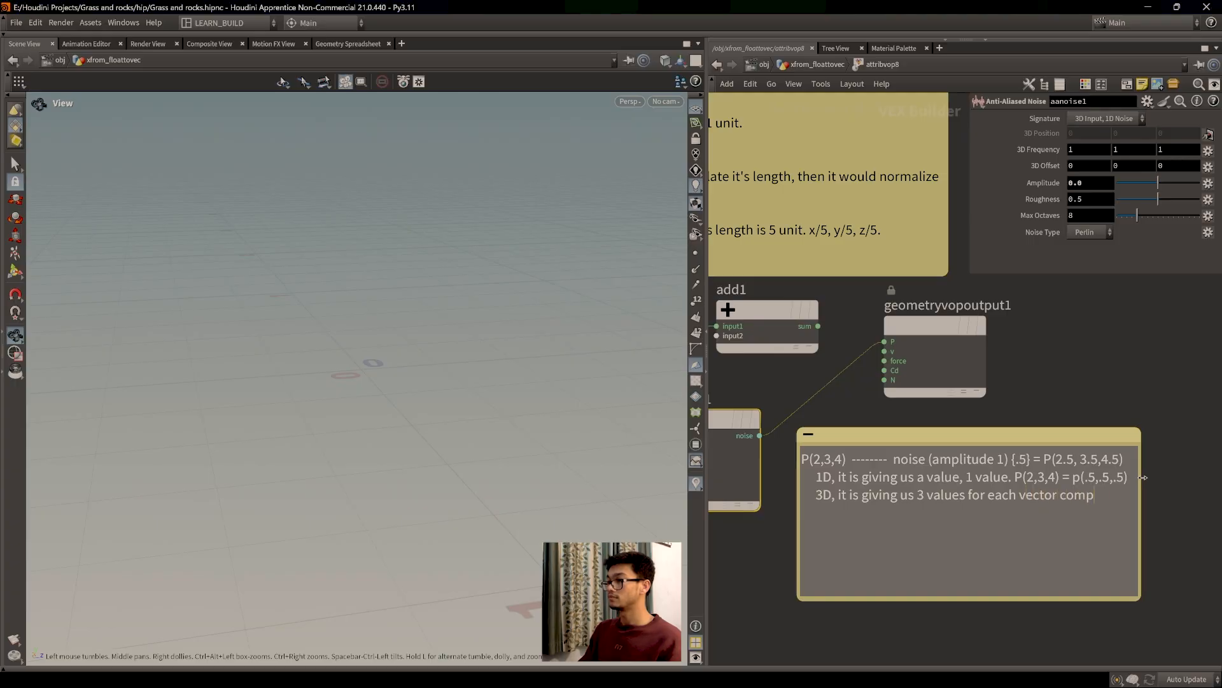
type("onent.")
left_click(1143, 478)
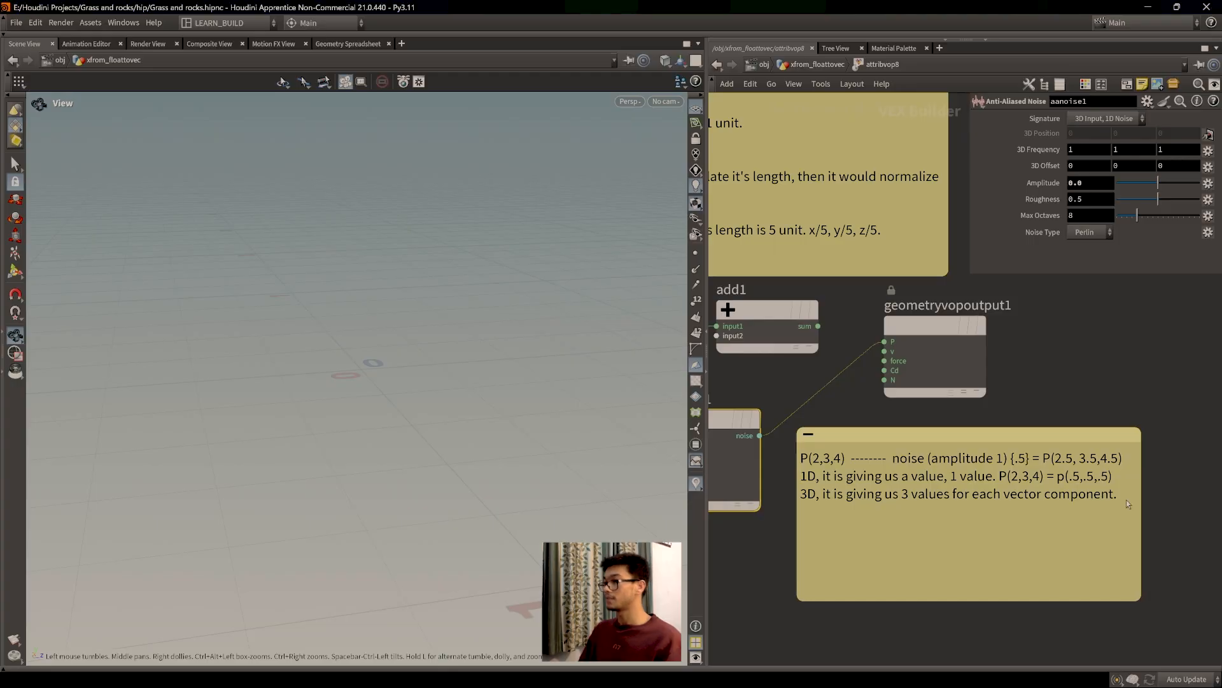
Step: Start a new note line: 'it is give a value for x .3, y .4,z.5)'
left_click(1129, 502)
key("Return")
type("it is give x")
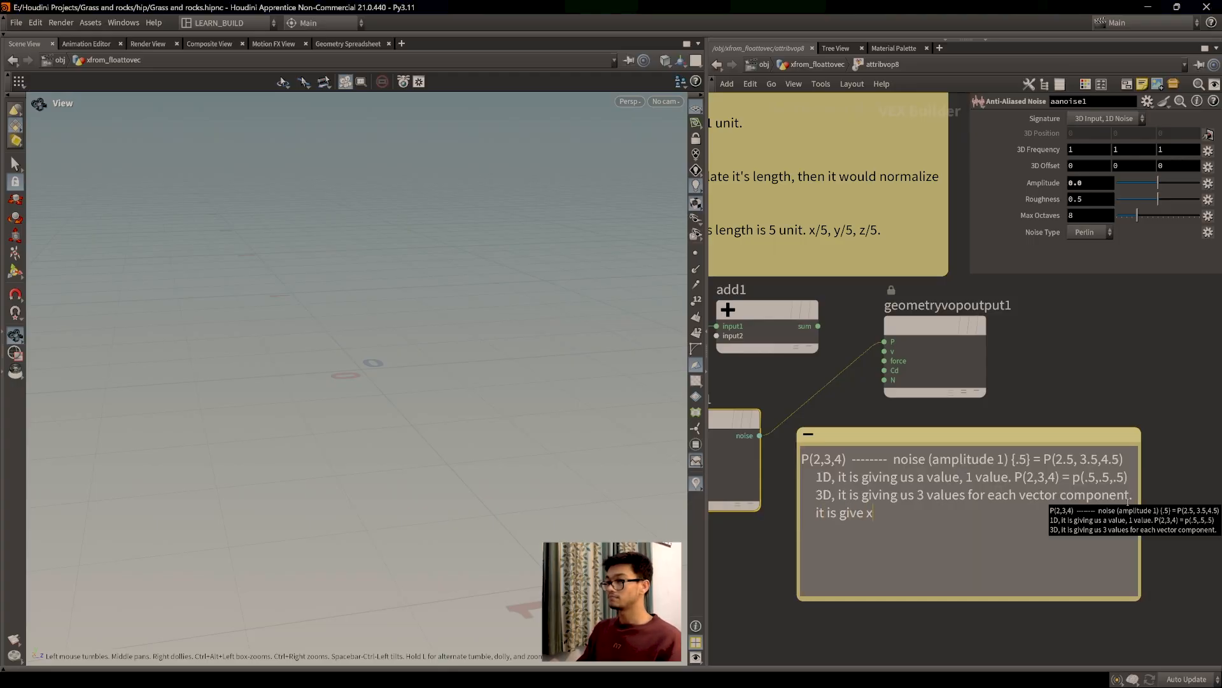
key("BackSpace")
type("a value for x .3, .2")
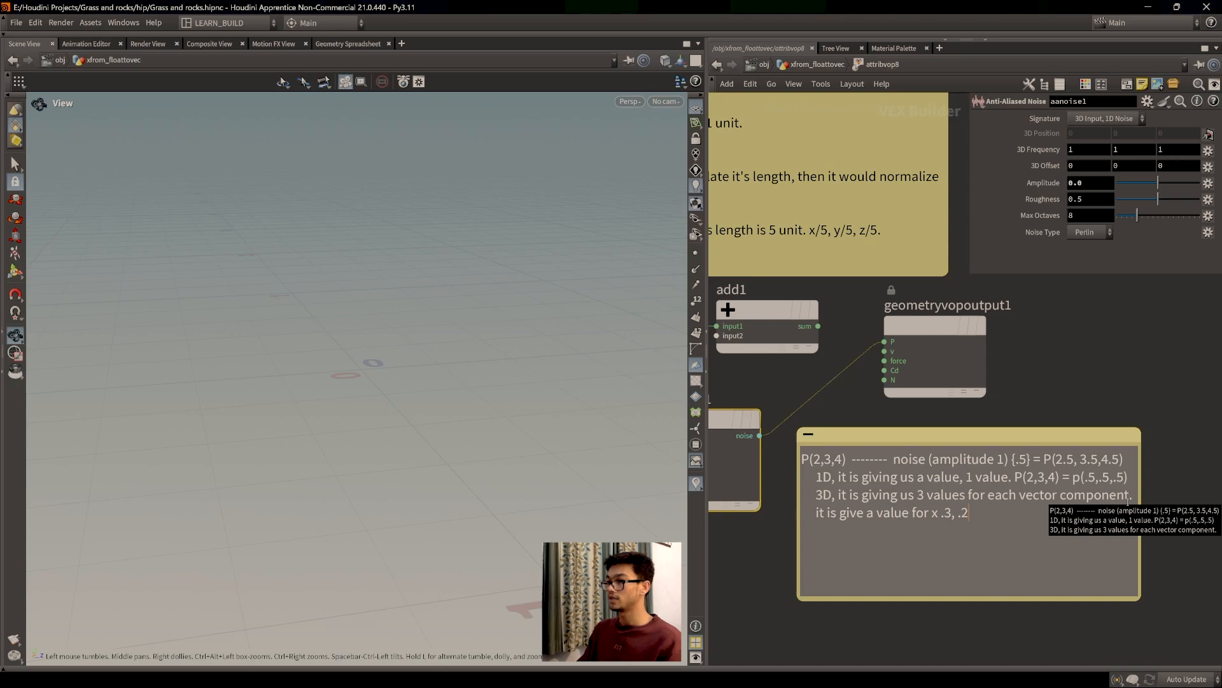
key("BackSpace")
type("1,.")
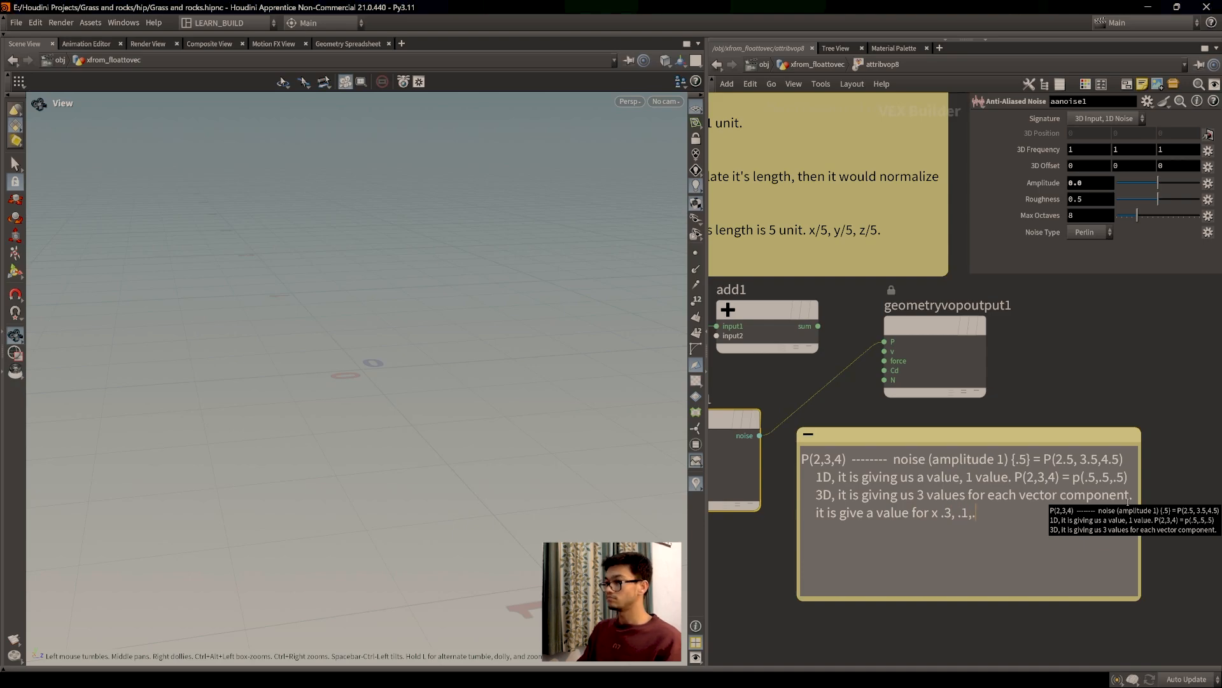
type("4")
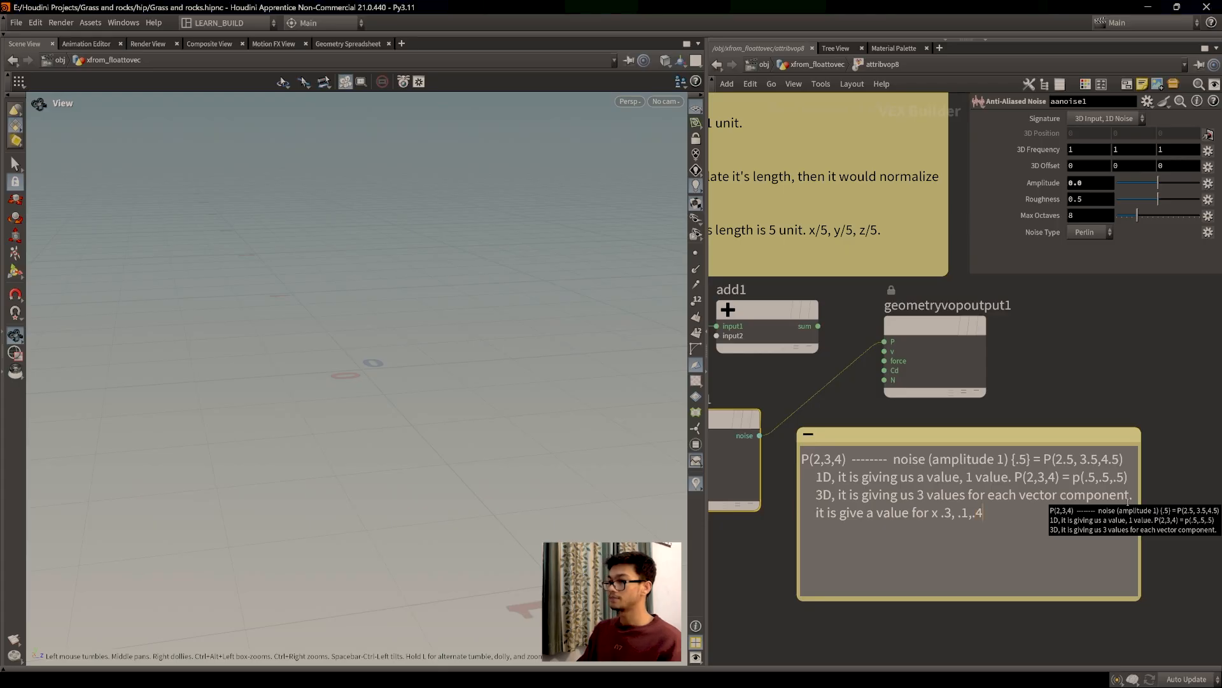
key("BackSpace")
key("BackSpace")
key("BackSpace")
key("BackSpace")
type("y .")
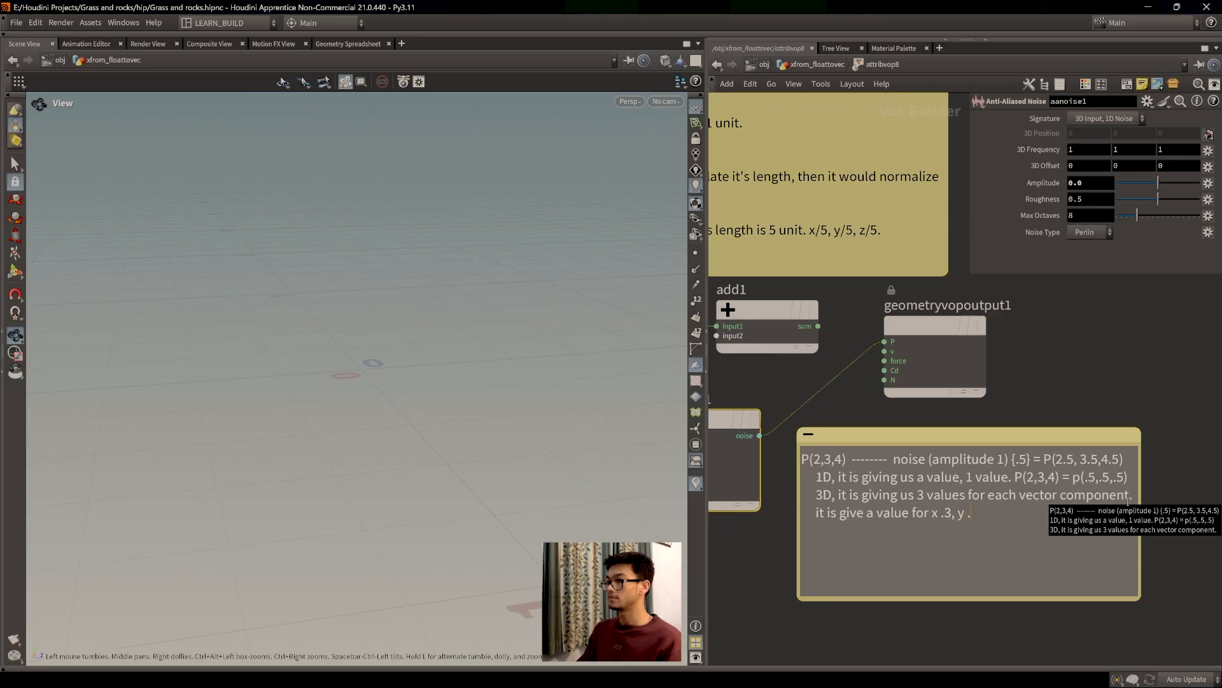
type("4,z.5)")
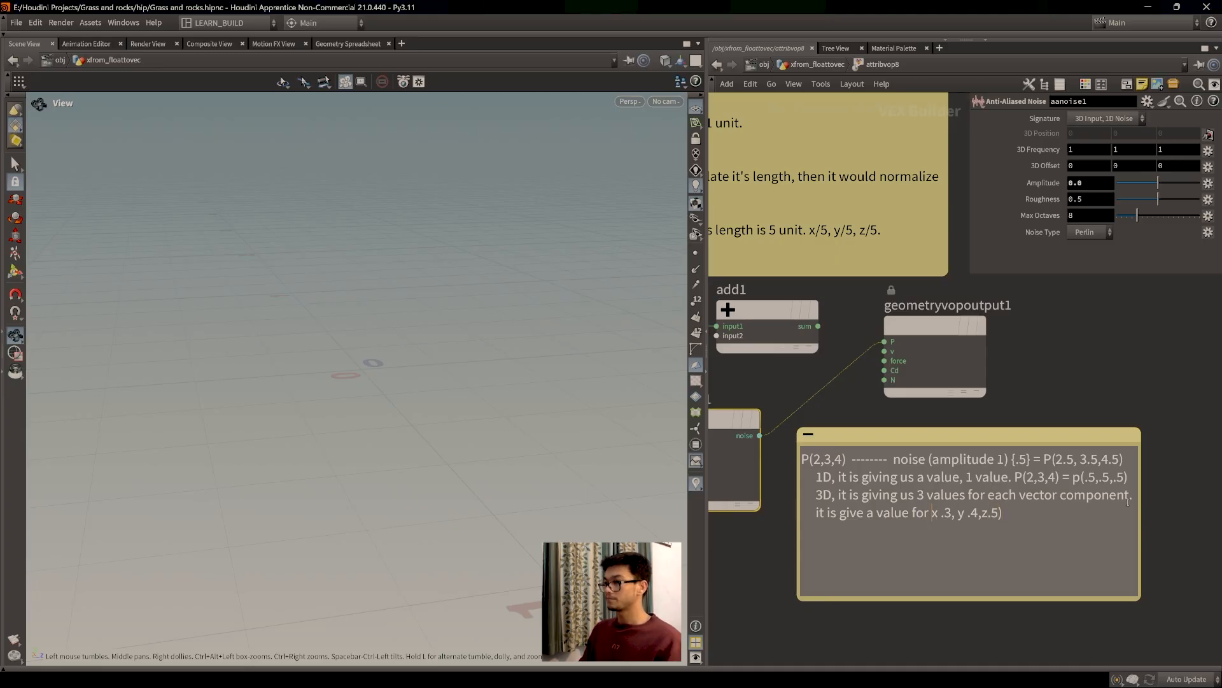
type("(")
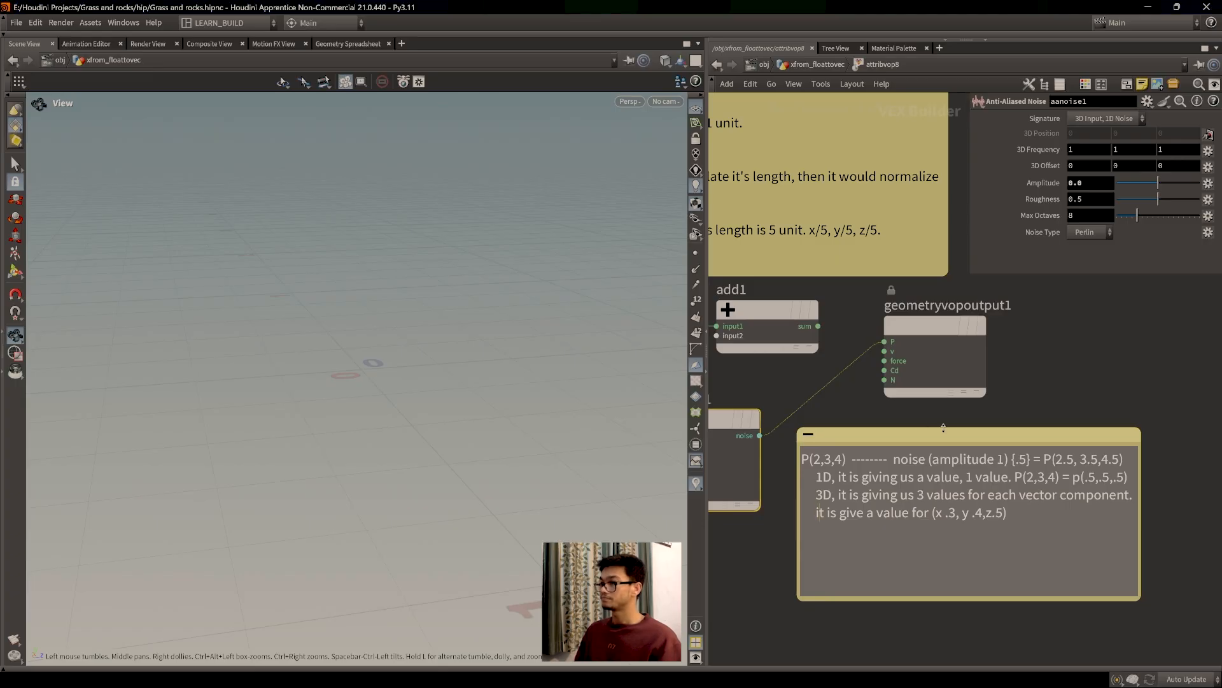
Step: Nudge the sticky note up, then undo and redo the last note edit
left_click_drag(945, 433, 944, 428)
double_click(977, 538)
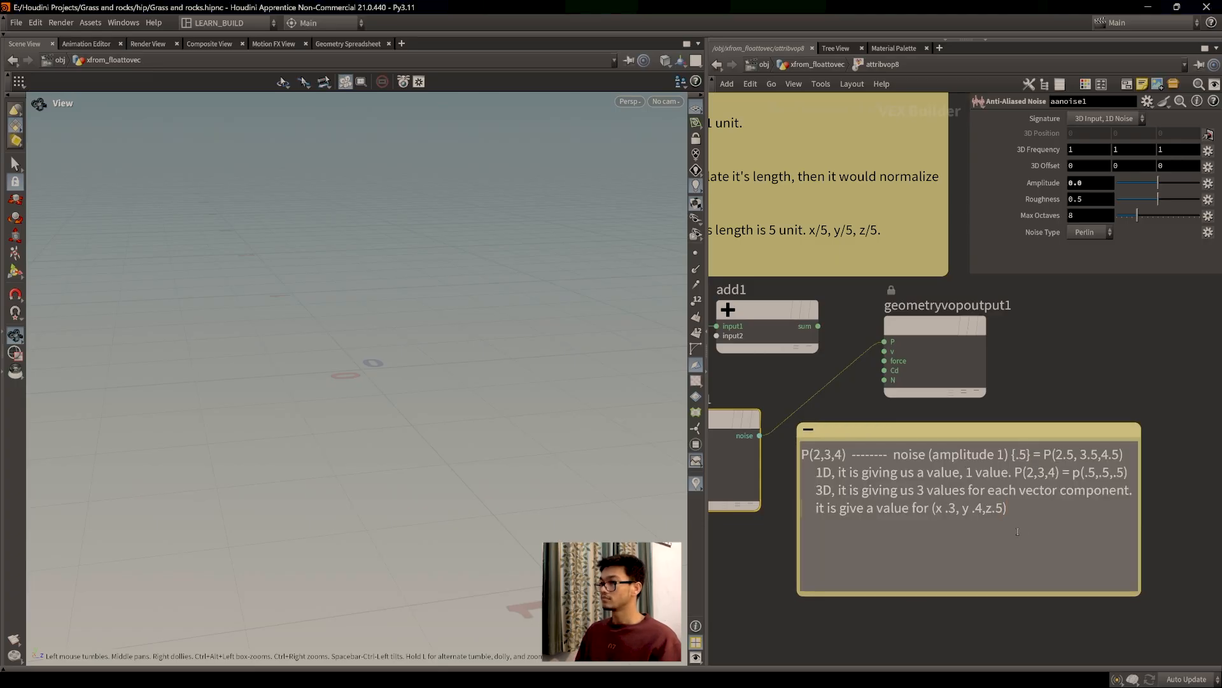
key("ctrl+z")
key("ctrl+shift+z")
key("ctrl+shift+z")
key("ctrl+shift+z")
key("ctrl+shift+z")
key("ctrl+shift+z")
left_click_drag(1022, 517, 802, 511)
left_click(1027, 506)
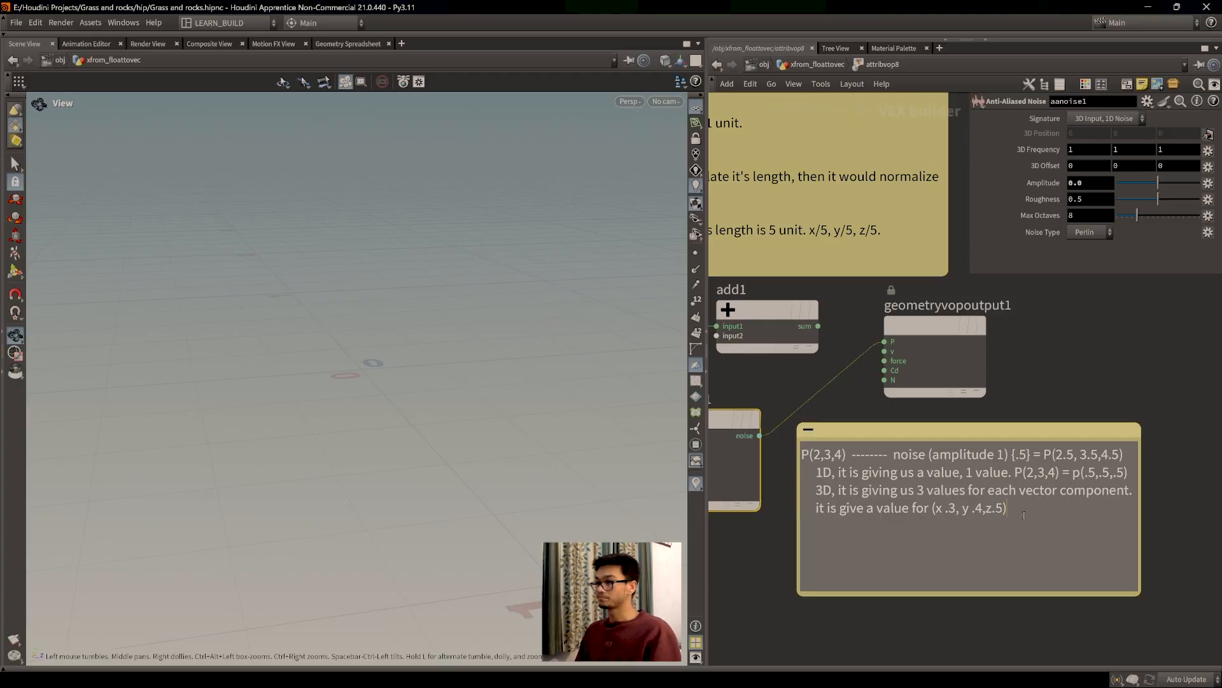
Step: Widen the sticky note to the right and begin appending the result to the last line
left_click_drag(1141, 530, 1171, 530)
left_click(1031, 515)
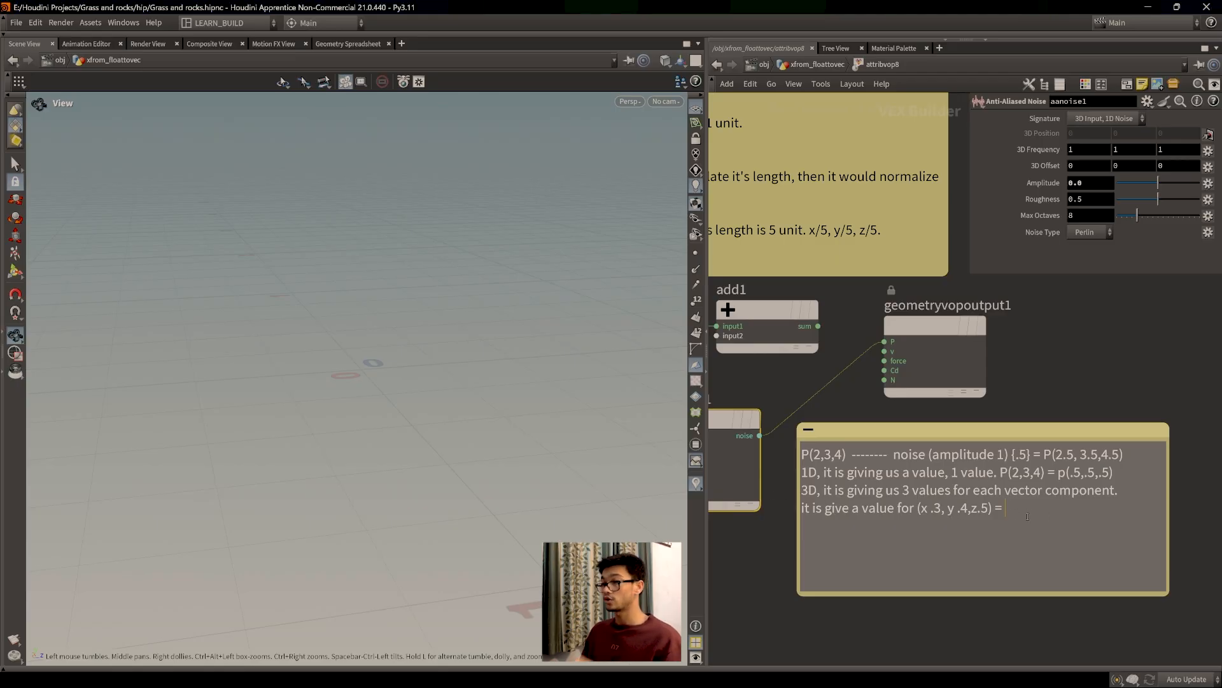
type("2.")
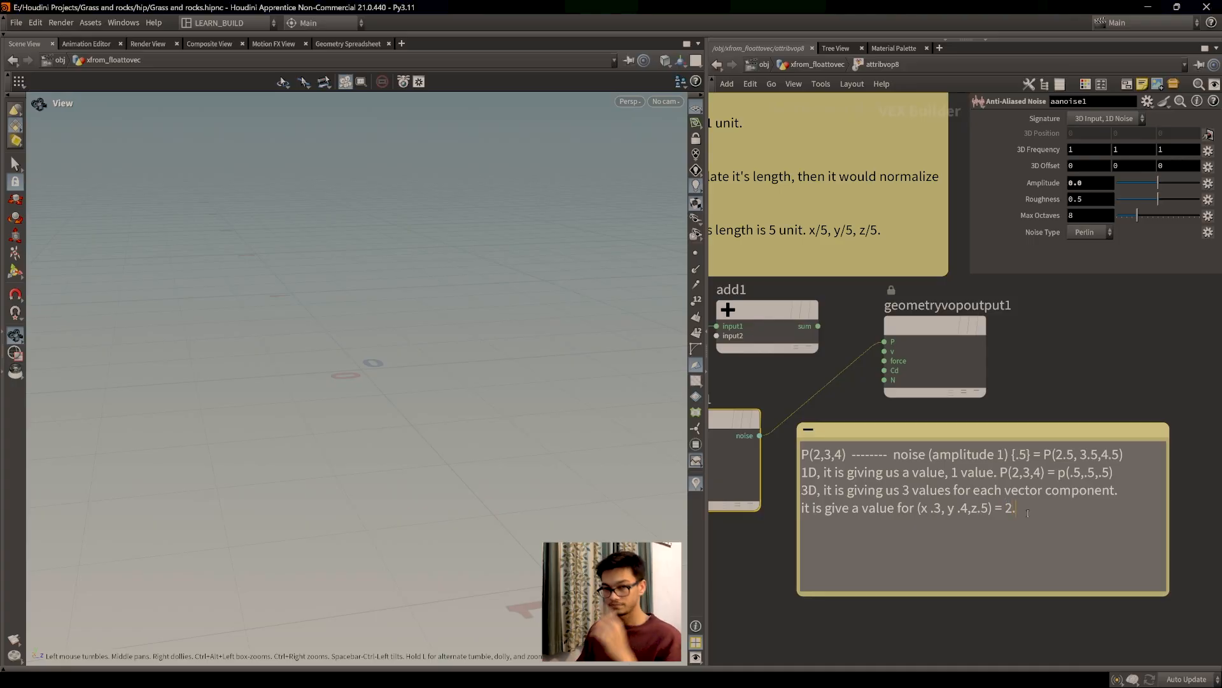
key("BackSpace")
key("BackSpace")
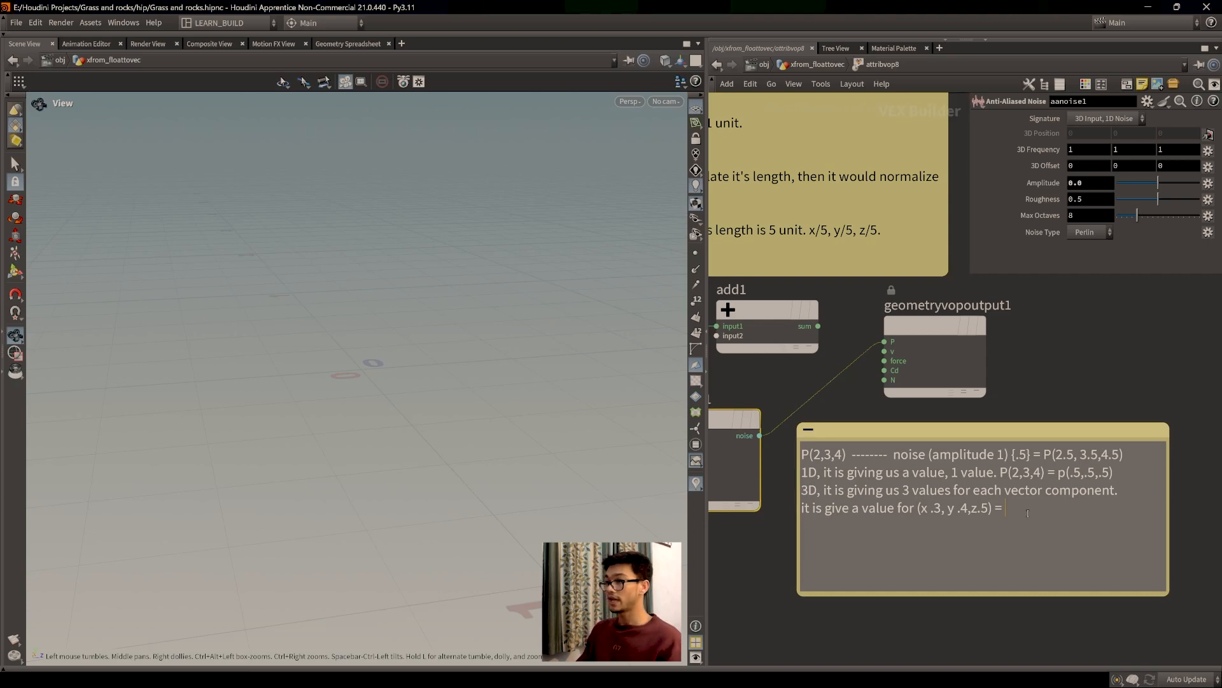
type("(")
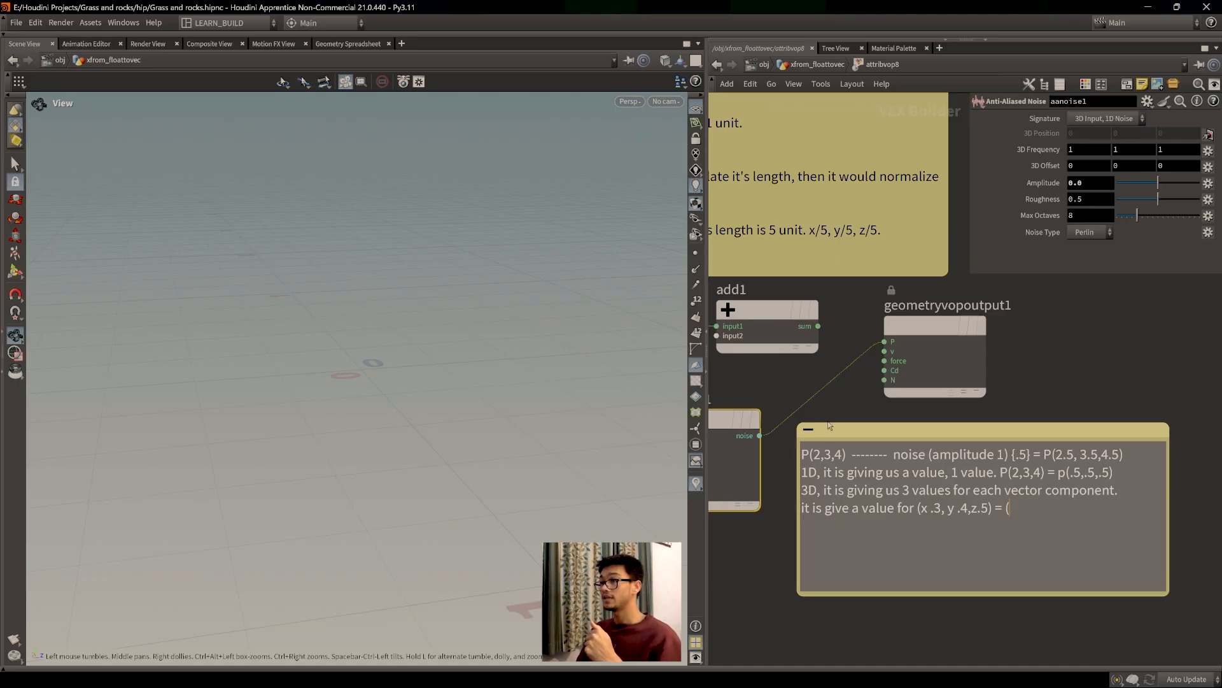
Step: After checking the noise node, finish the last line with '= (.3,.4,.5)'
middle_click_drag(823, 407, 968, 410)
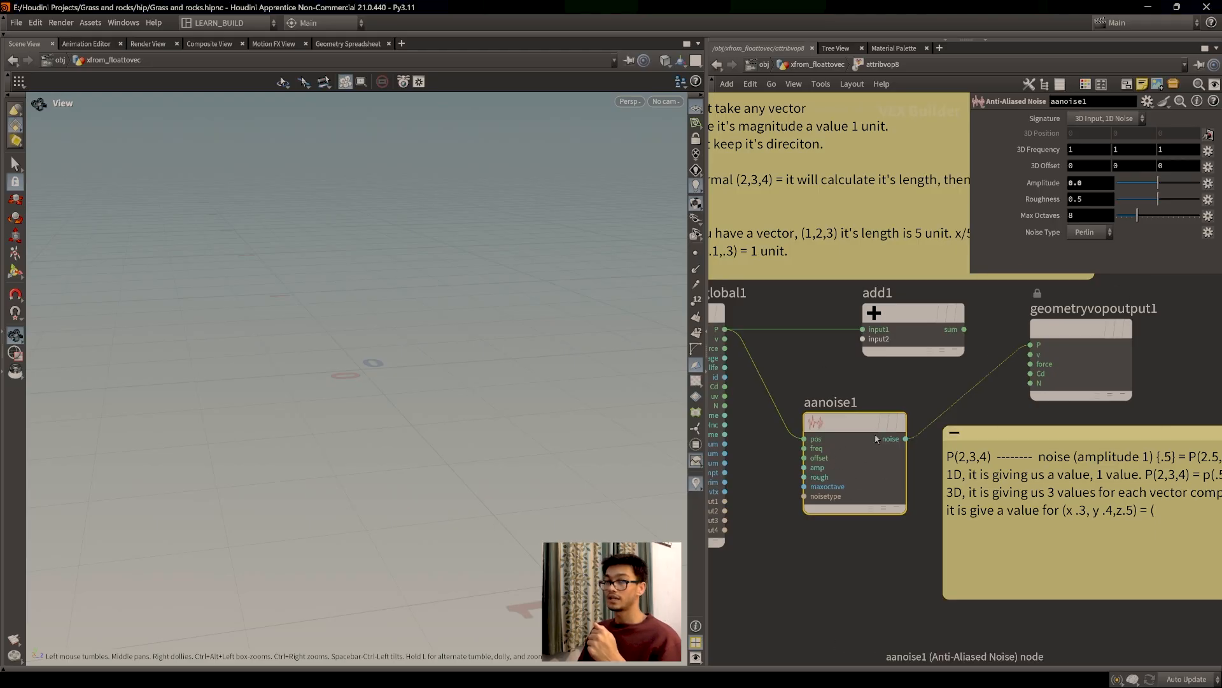
mouse_move(859, 427)
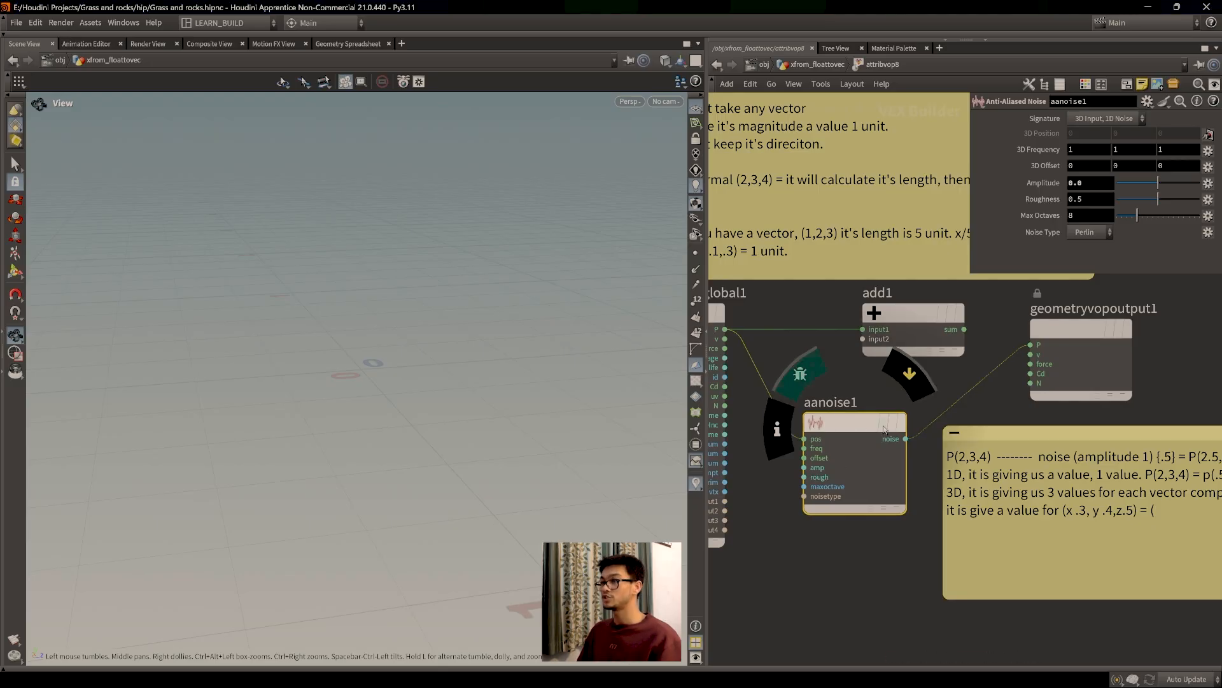
mouse_move(1054, 352)
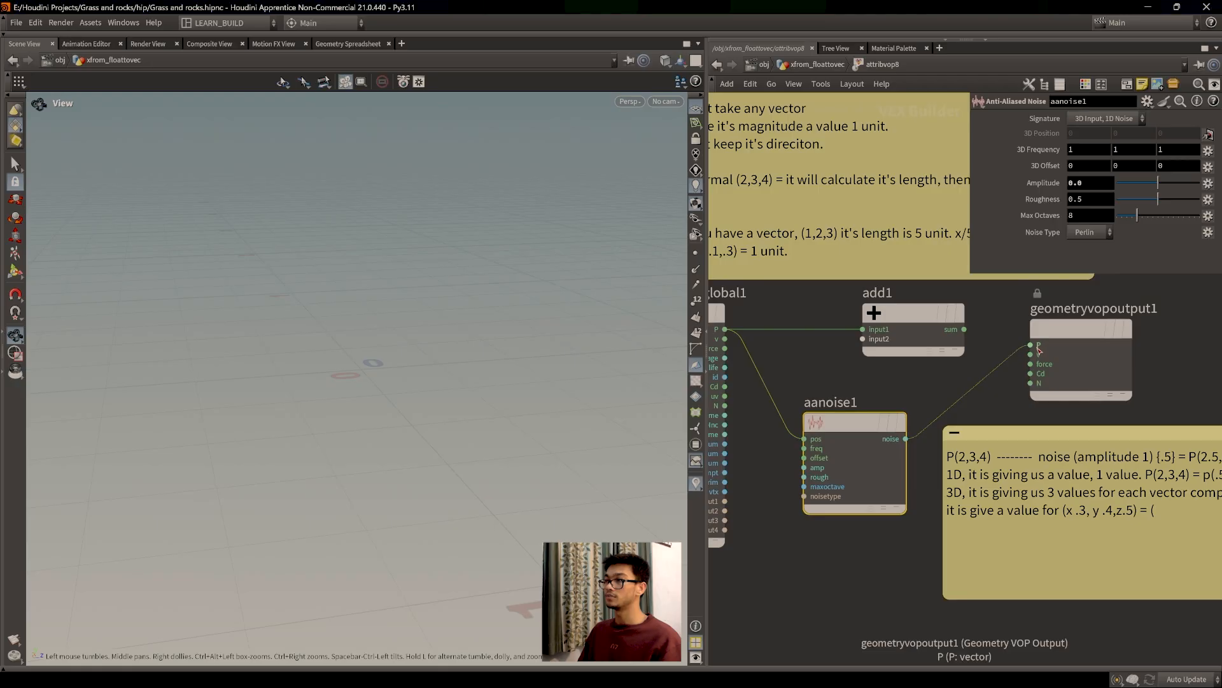
middle_click_drag(909, 586, 755, 583)
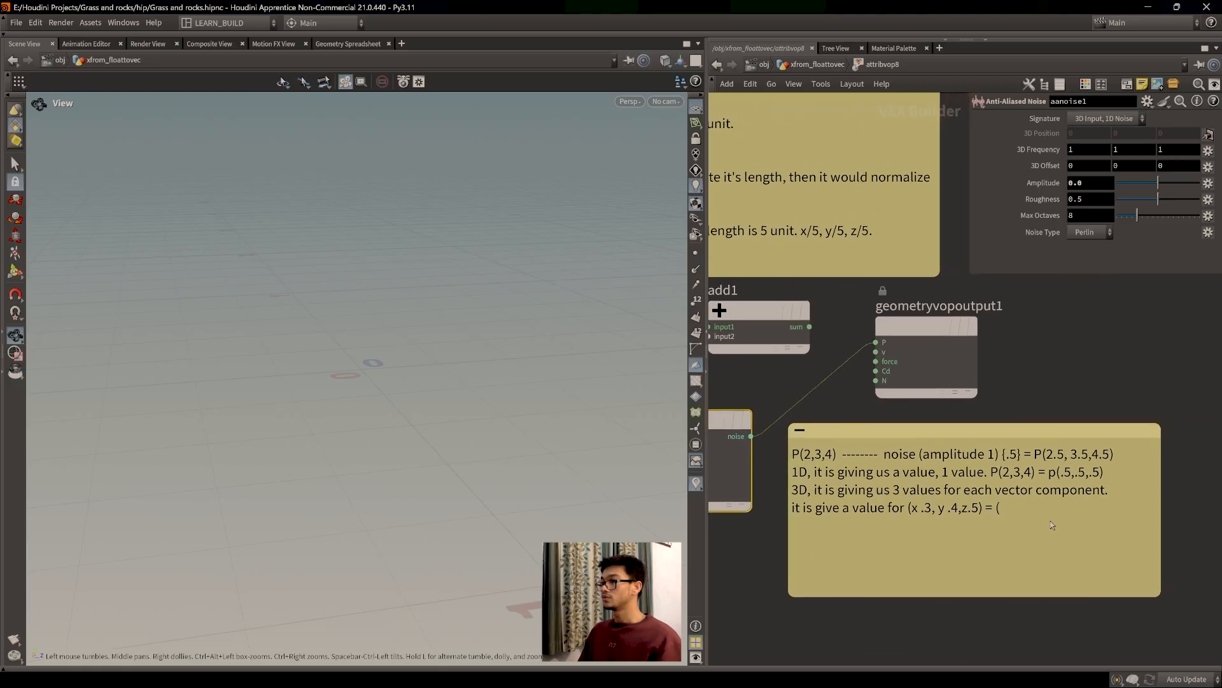
left_click(1020, 499)
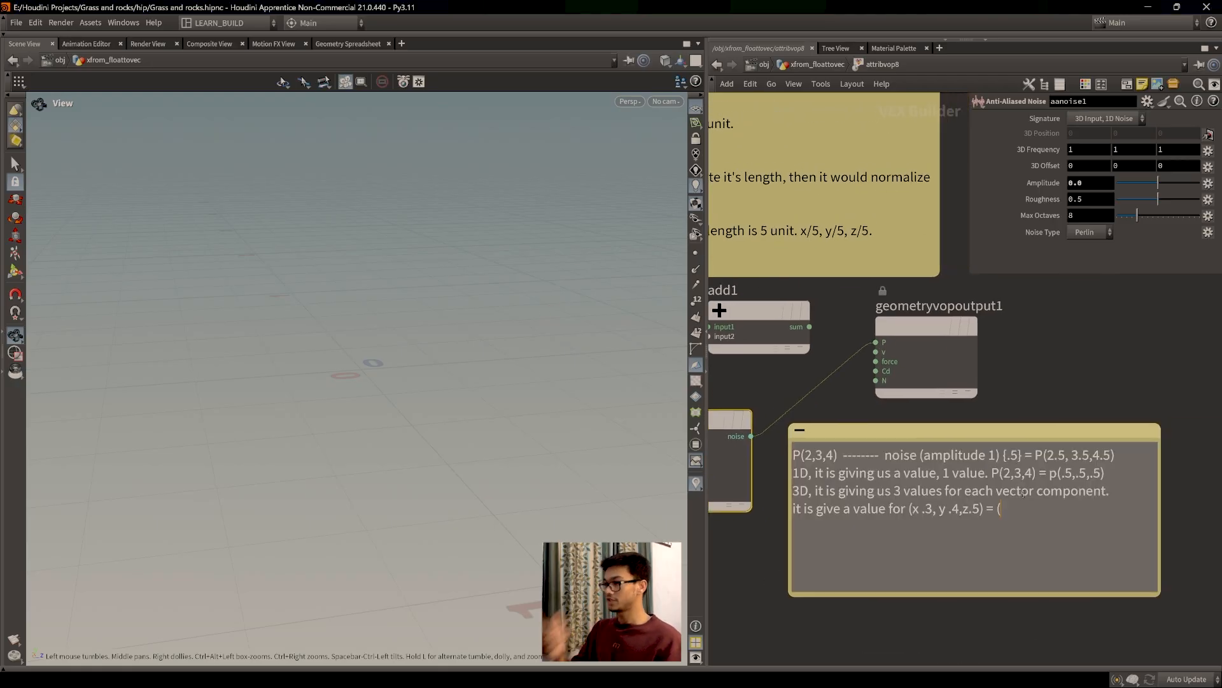
type(".3,.4.,.5)")
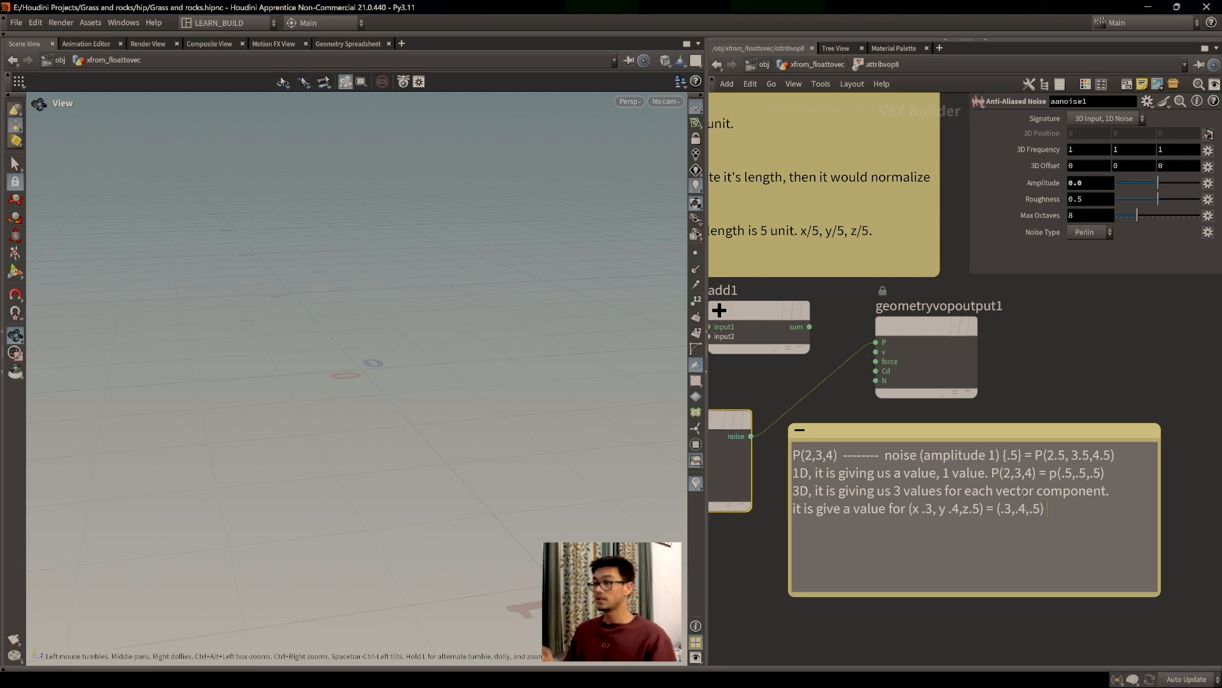
middle_click_drag(1054, 379, 1082, 363)
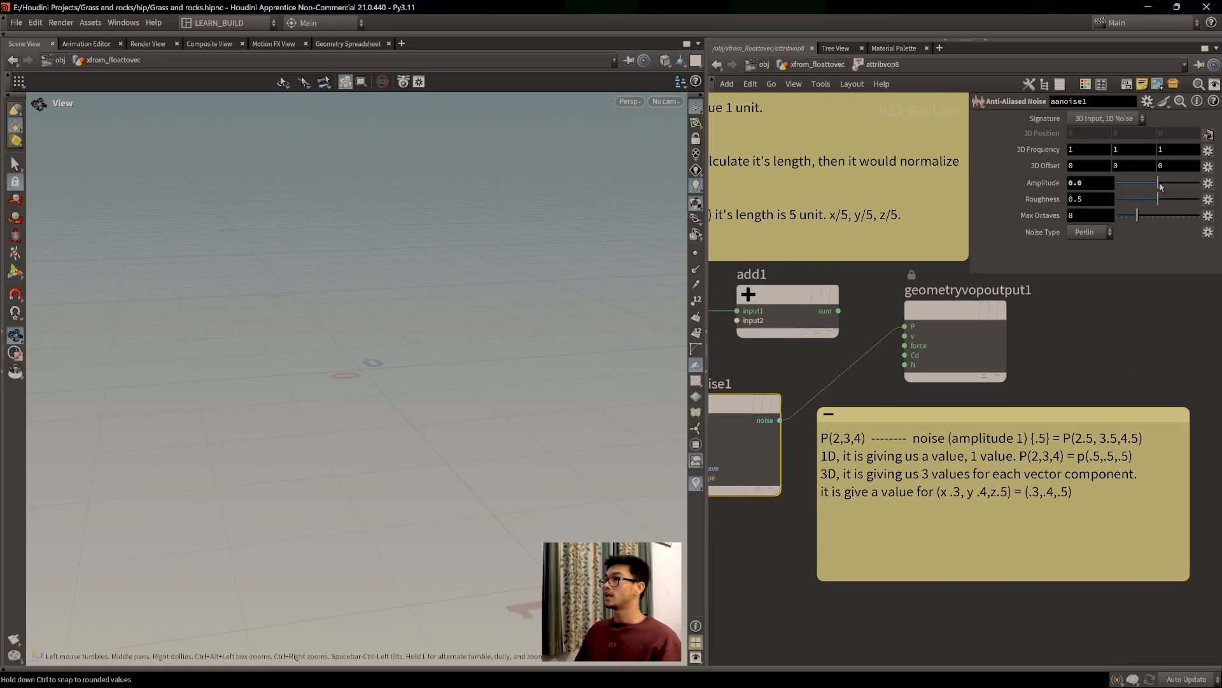
Step: Raise aanoise1 Amplitude to 1, check P in the Geometry Spreadsheet, then return to Scene View
left_click_drag(1160, 186, 1199, 184)
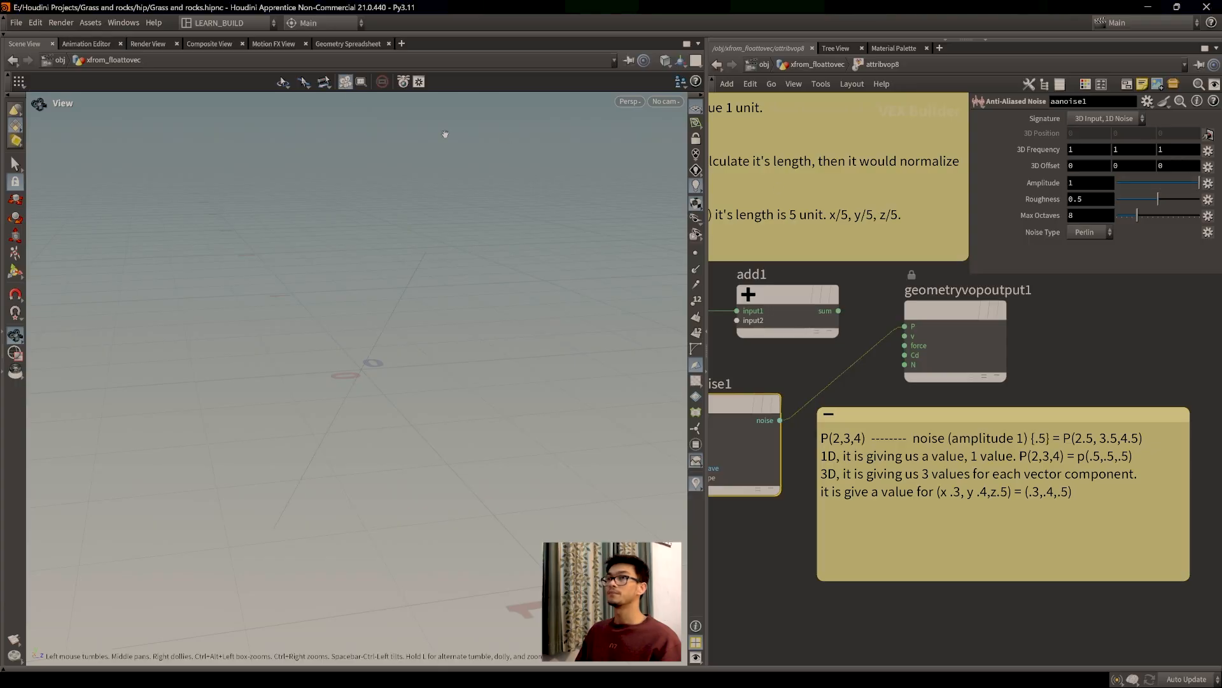
left_click(348, 44)
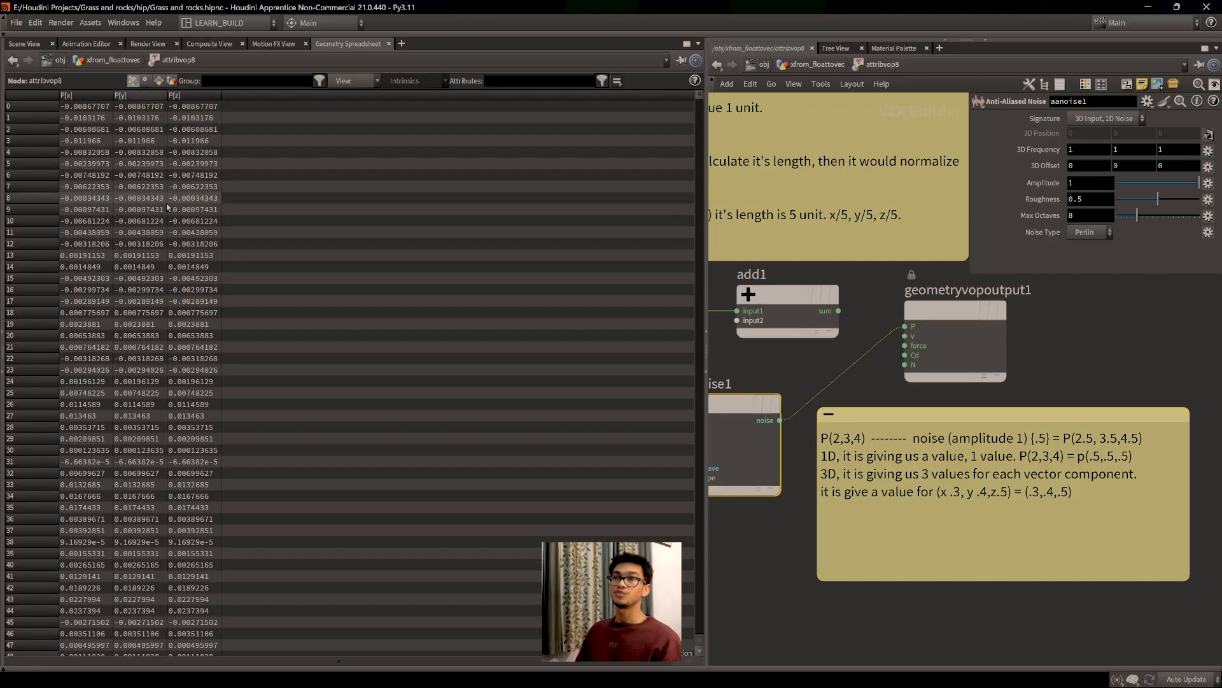
double_click(987, 513)
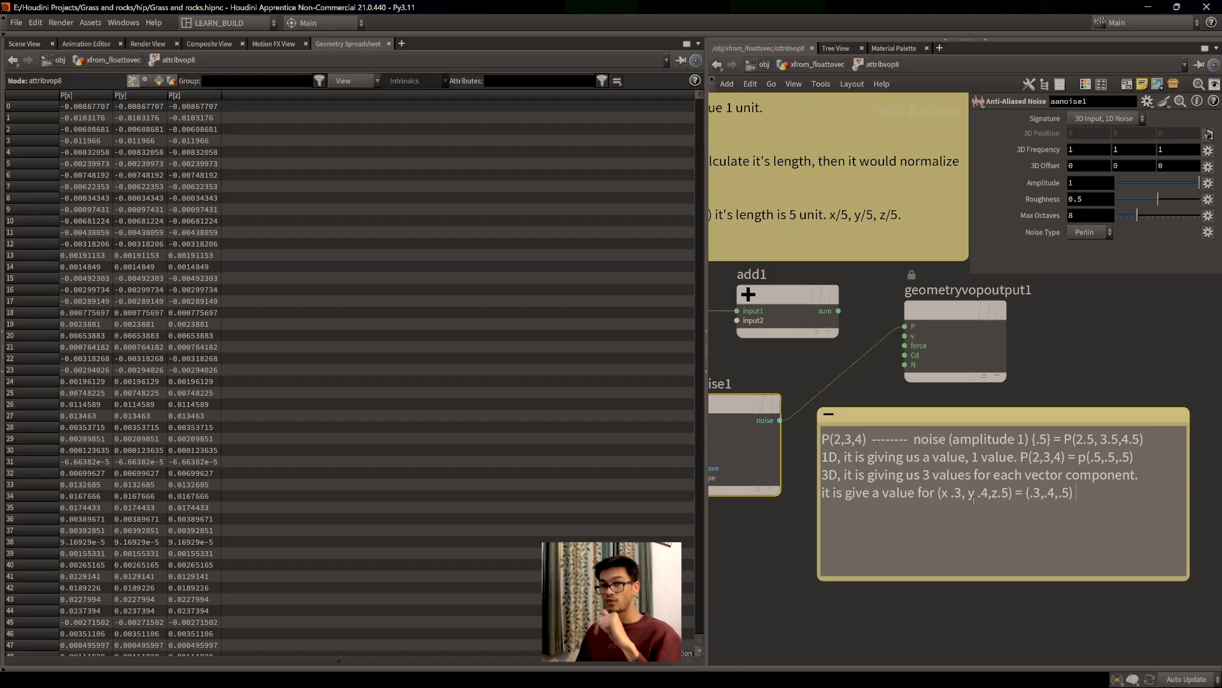
left_click(24, 43)
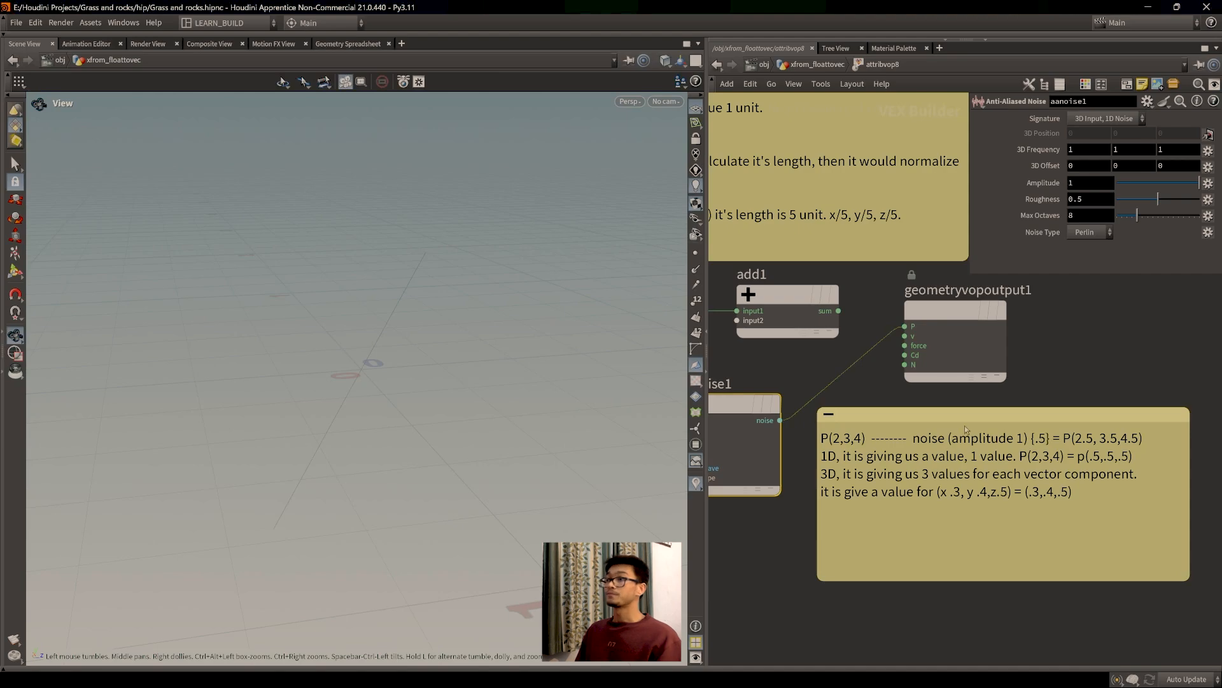
middle_click_drag(896, 440, 977, 431)
scroll(885, 445, "down", 2)
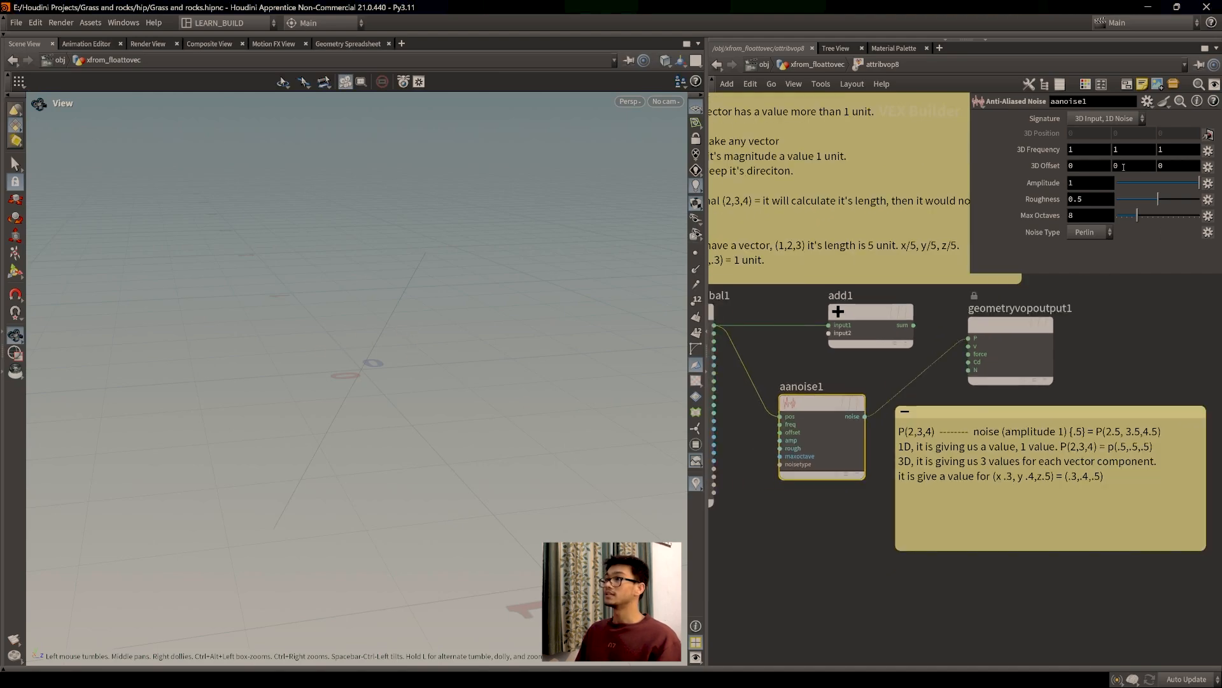
left_click(1112, 120)
Step: Set the noise signature to '3D Input, 3D Noise' and orbit to inspect the rock
left_click(1111, 130)
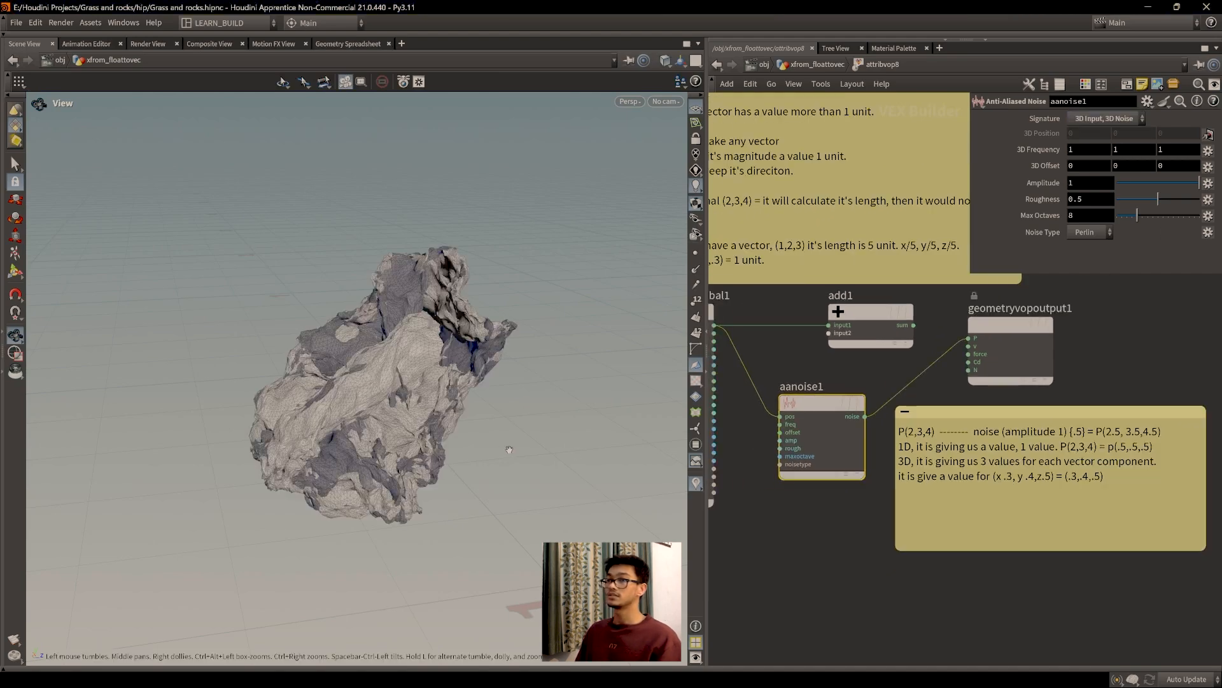
left_click_drag(494, 453, 438, 423)
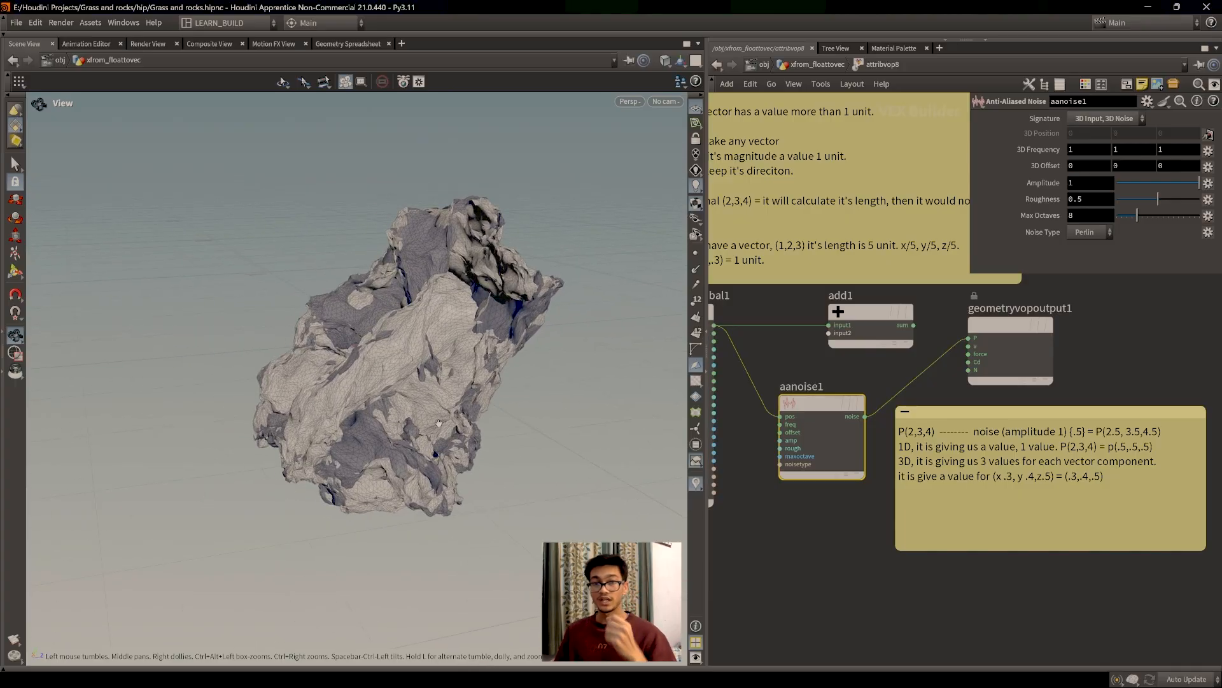
scroll(439, 423, "up", 3)
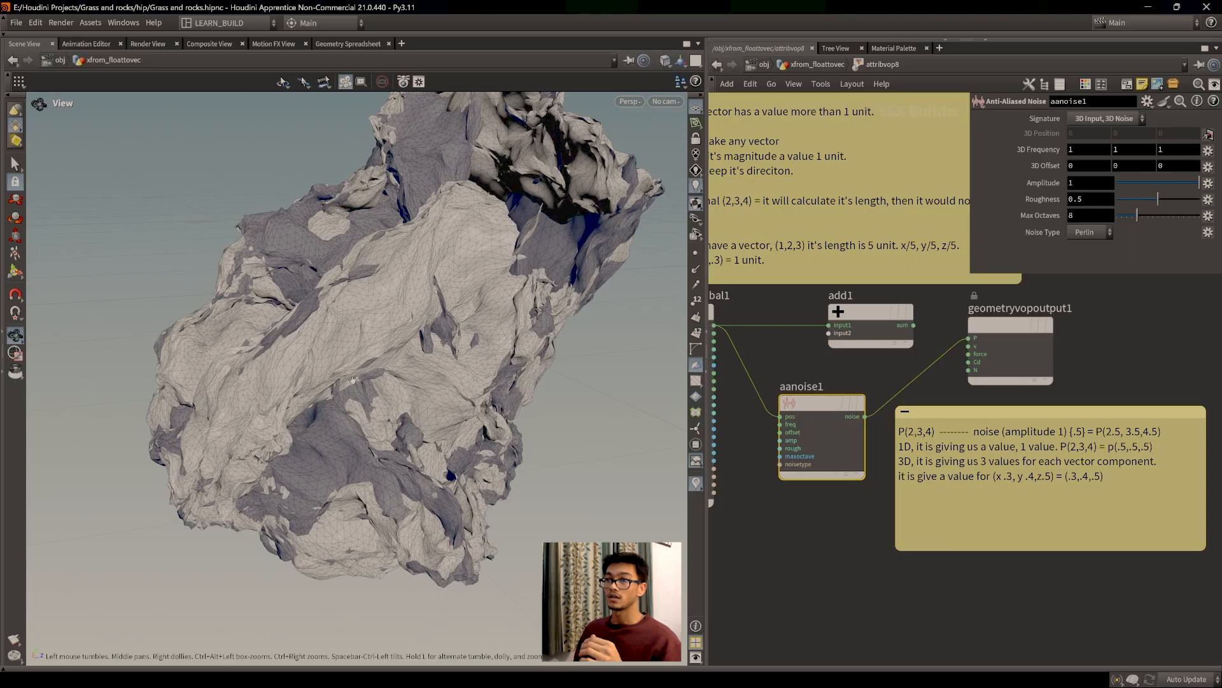
scroll(360, 370, "down", 2)
left_click_drag(266, 403, 373, 366)
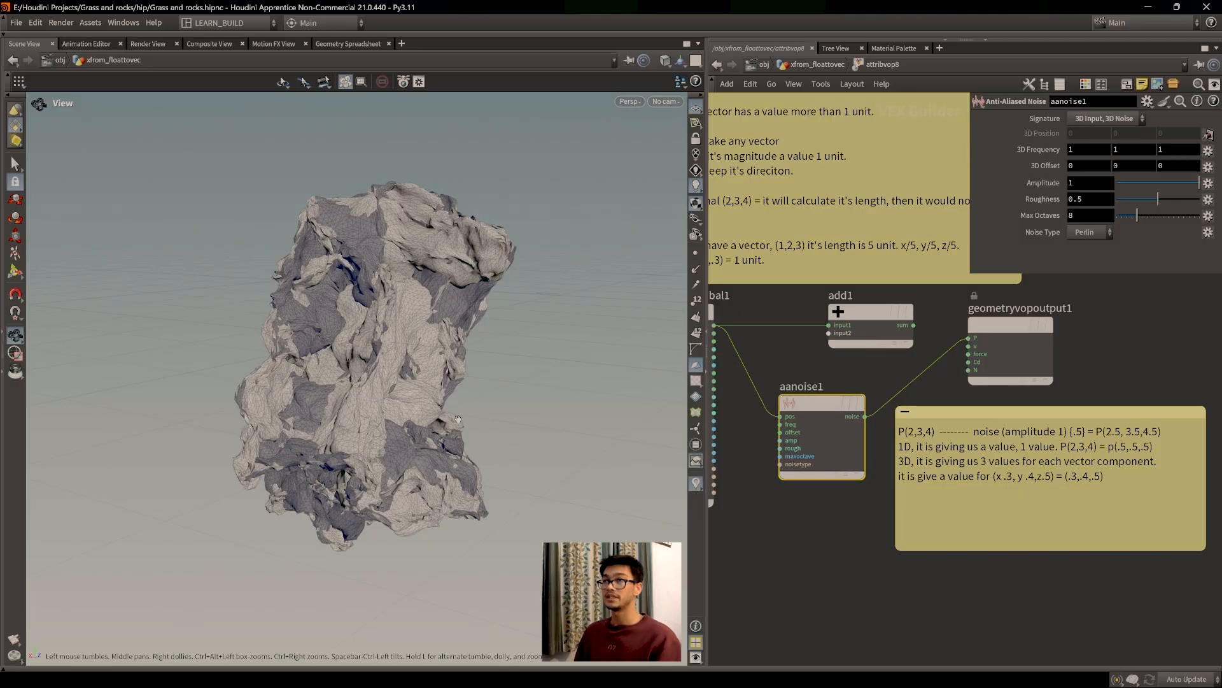
left_click_drag(458, 419, 454, 338)
left_click_drag(447, 398, 428, 420)
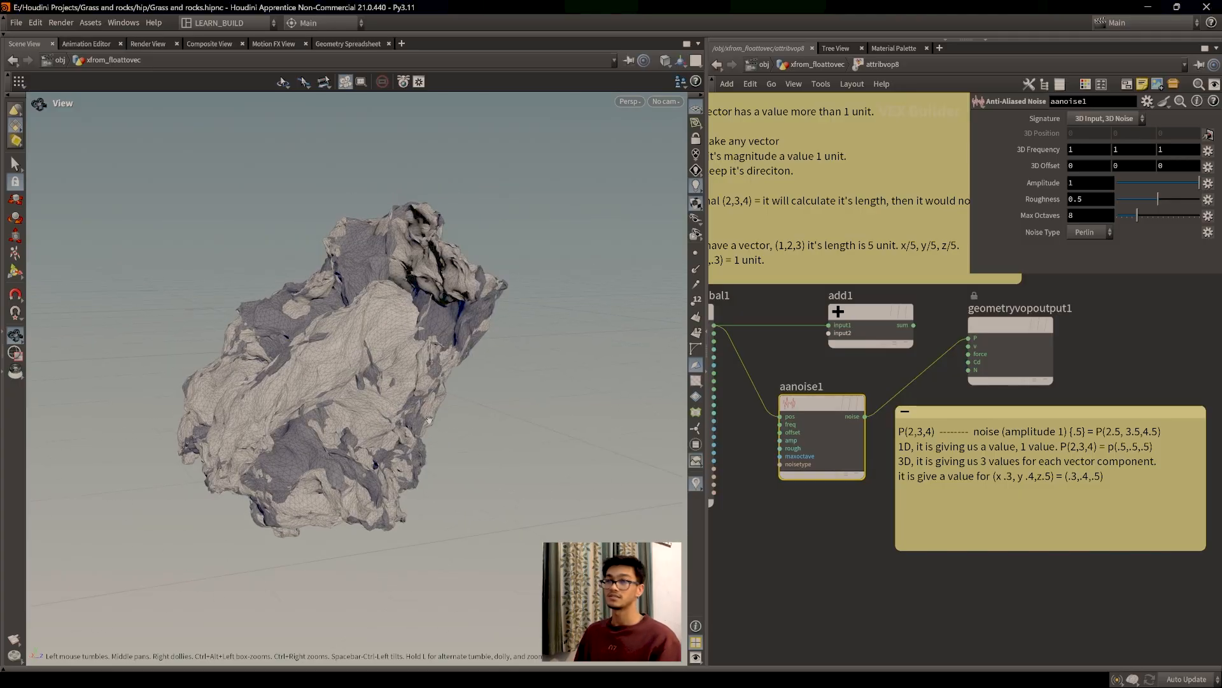
Step: Cut the P wire going into aanoise1's pos input
middle_click_drag(829, 523, 896, 574)
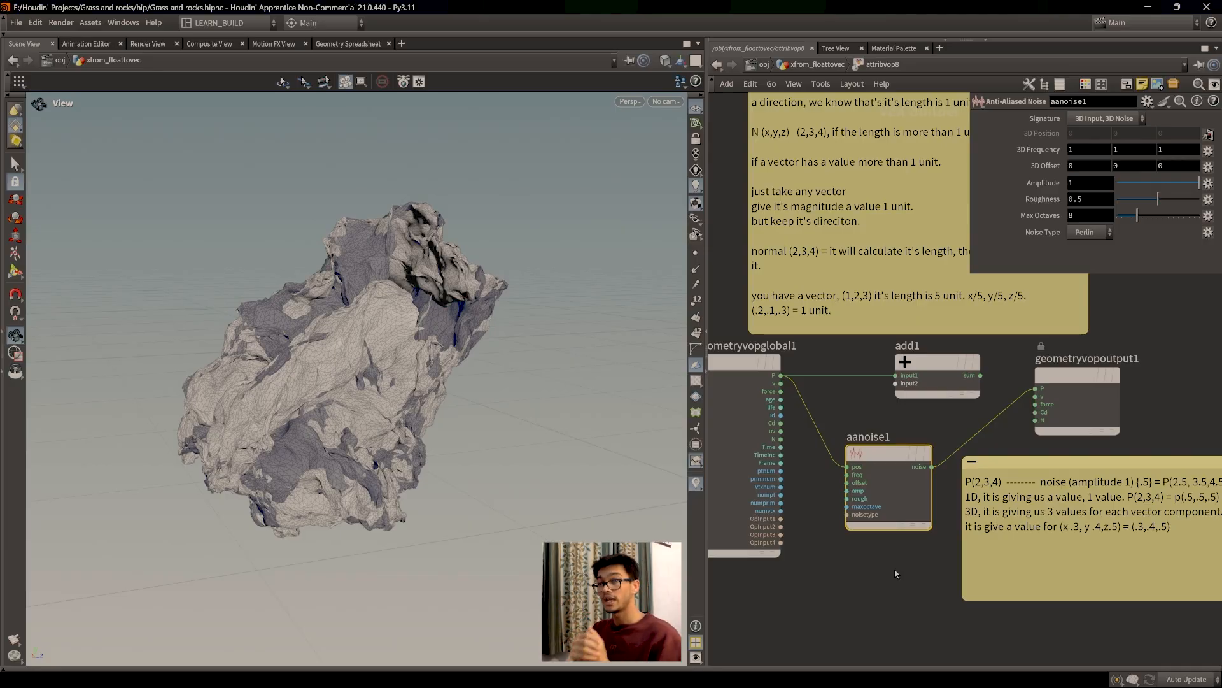
key("y")
left_click_drag(829, 417, 807, 450)
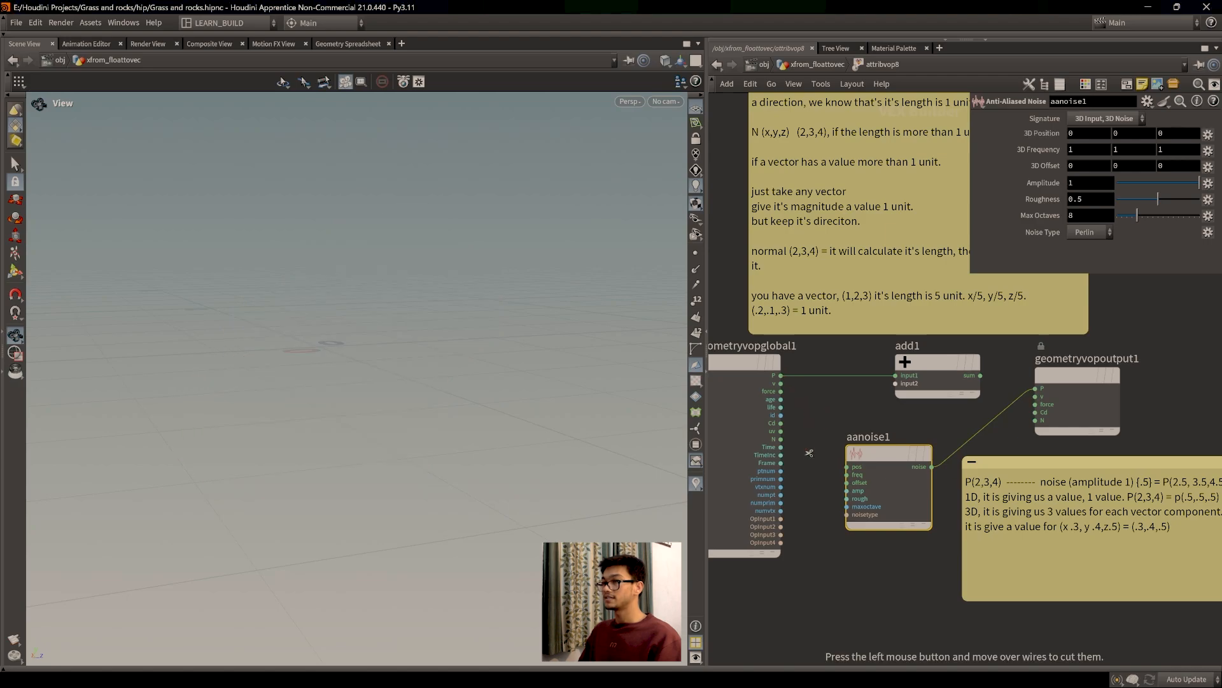
Step: Connect the add result to the output P and frame the sphere
left_click_drag(981, 376, 1036, 389)
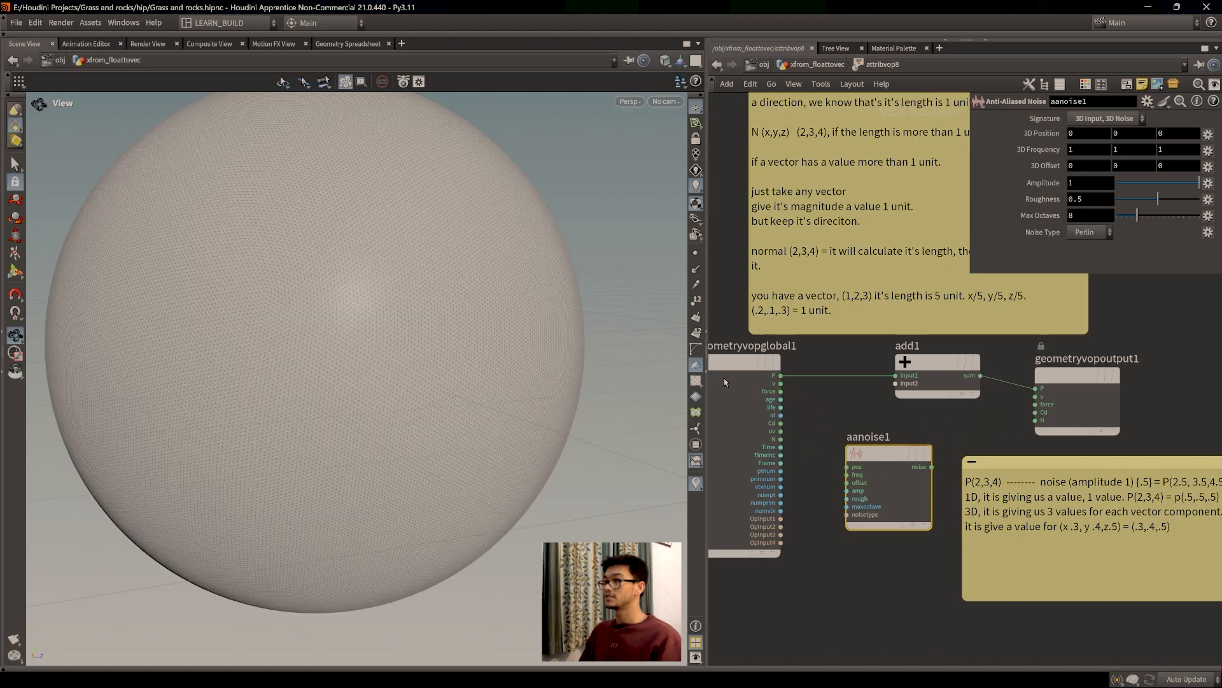
key("f")
left_click_drag(434, 378, 420, 343)
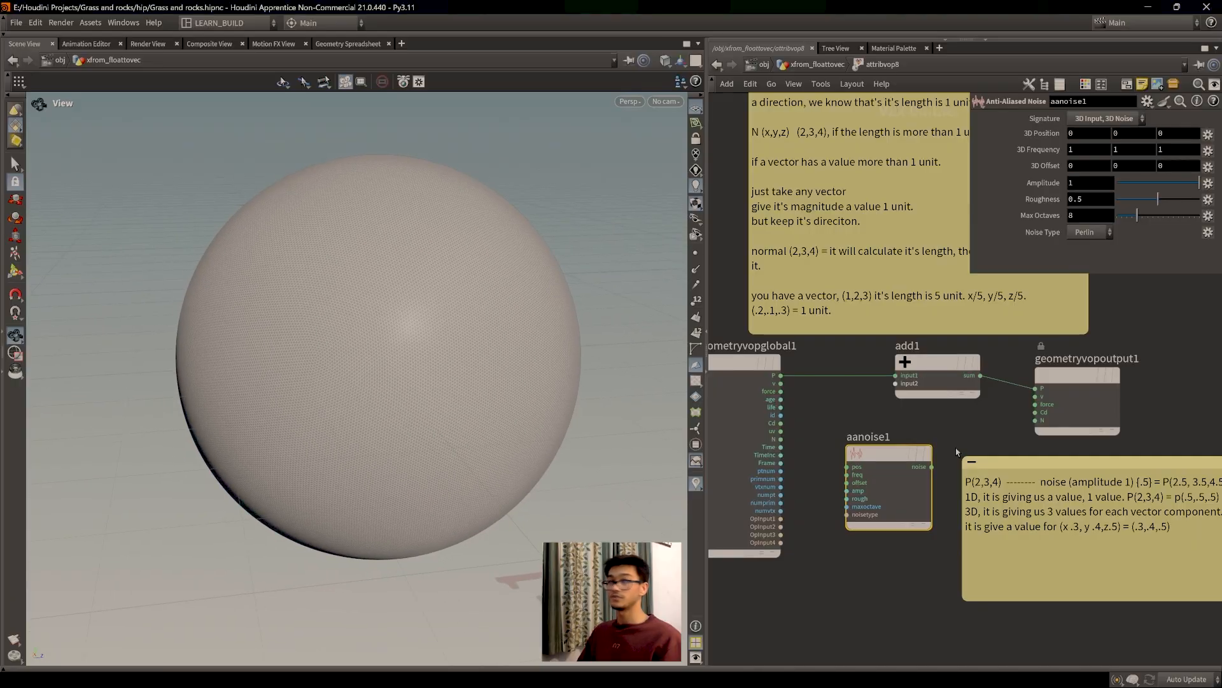
Step: Wire P into aanoise1 pos and aanoise1 noise into add1's second input
left_click_drag(889, 458, 894, 448)
left_click_drag(781, 376, 854, 457)
middle_click_drag(835, 406, 788, 398)
left_click_drag(887, 452, 843, 378)
left_click_drag(446, 382, 449, 424)
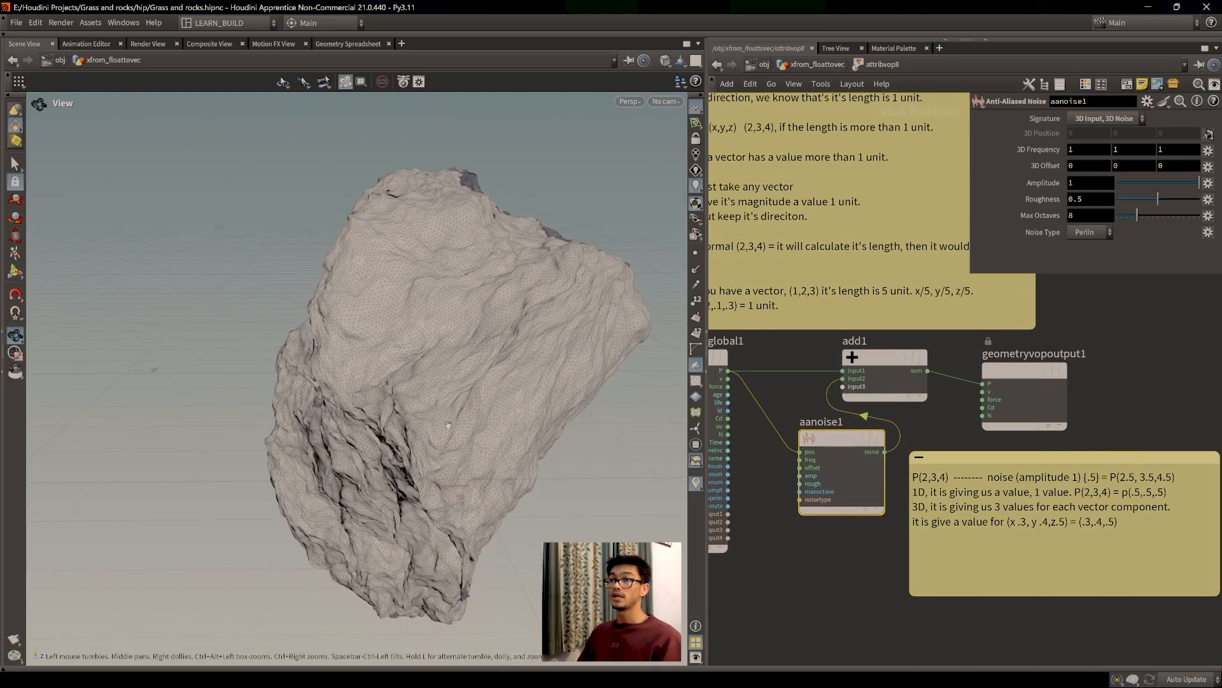
left_click(1015, 457)
mouse_move(825, 451)
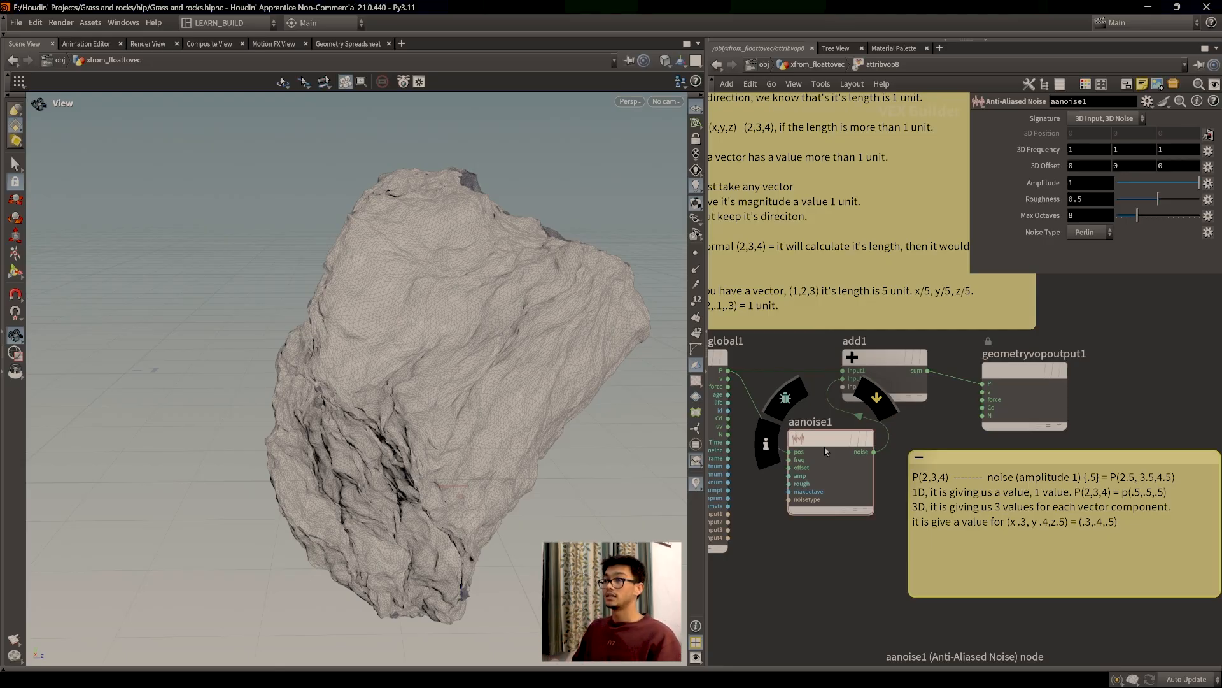
key("y")
left_click_drag(768, 403, 757, 418)
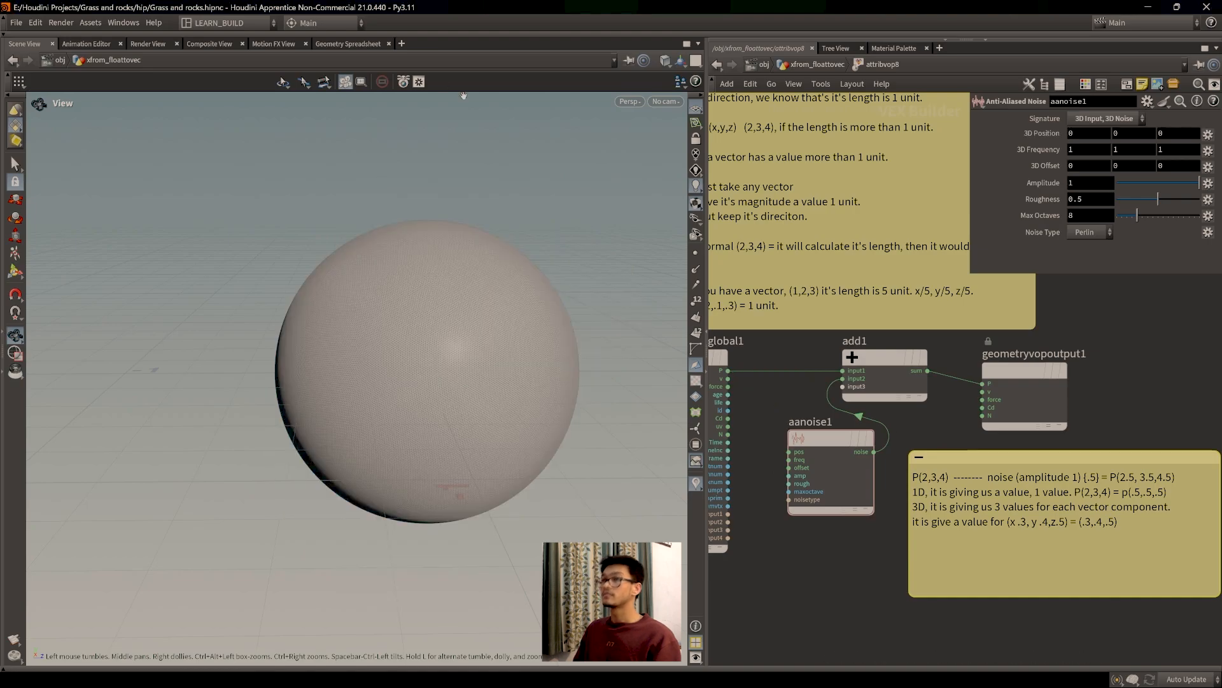
left_click(348, 43)
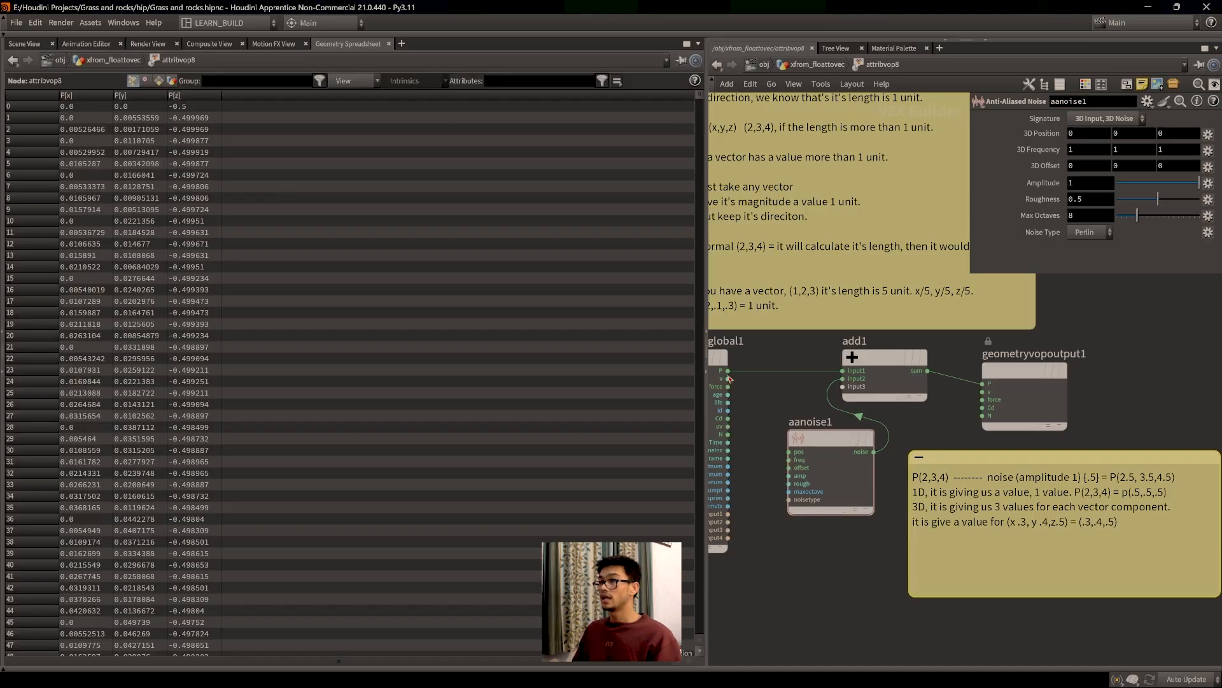
left_click_drag(727, 370, 792, 451)
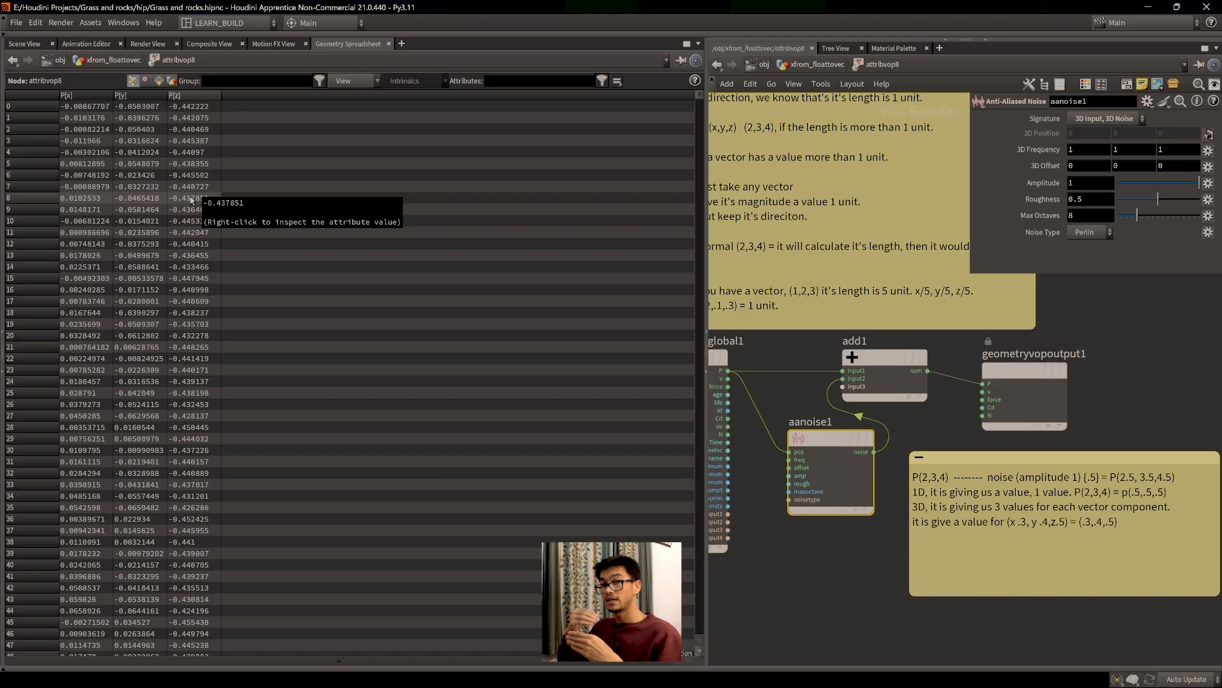
left_click(24, 43)
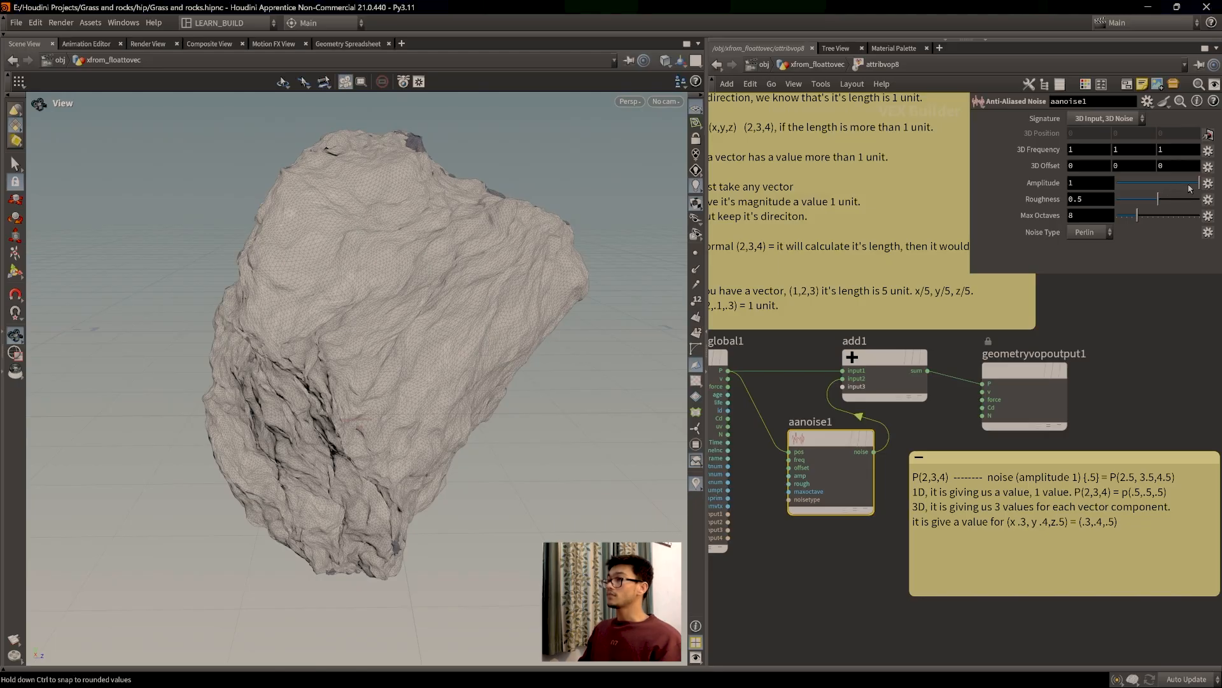
Step: Try lower and higher noise amplitudes, orbiting to compare the rock's shape
mouse_move(1199, 183)
left_mouse_down()
mouse_move(1159, 184)
mouse_move(1178, 184)
left_mouse_up()
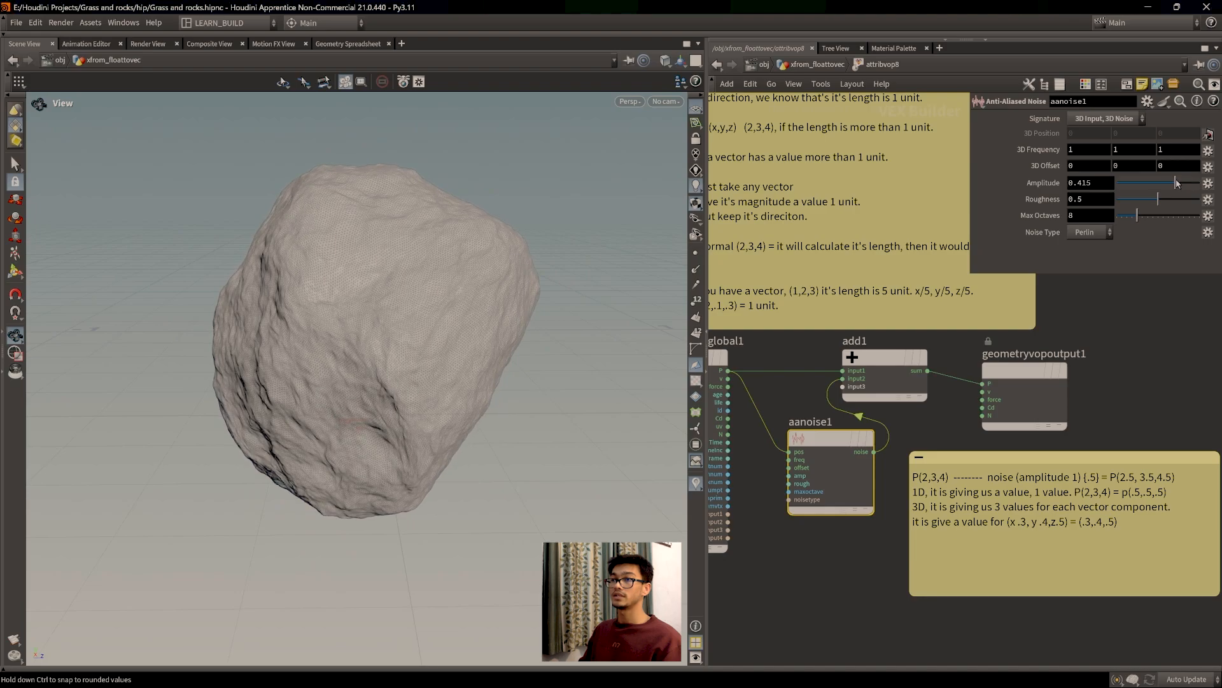
scroll(375, 331, "up", 4)
left_click_drag(373, 331, 428, 377)
scroll(426, 333, "up", 3)
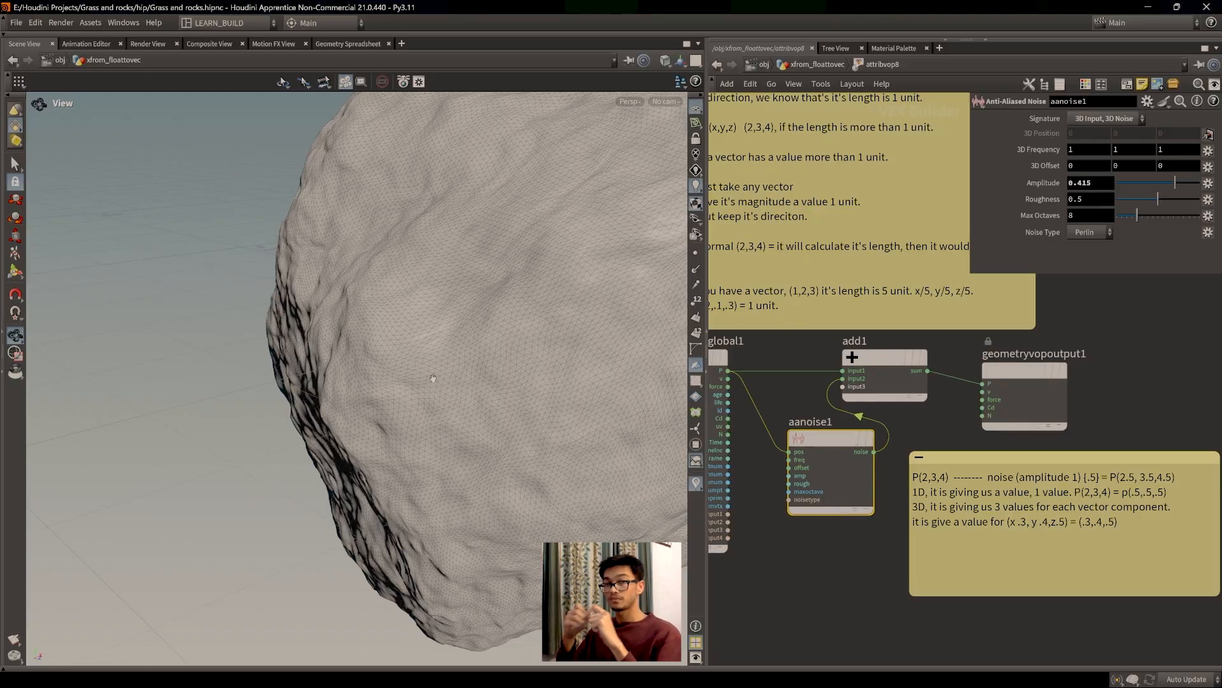
scroll(434, 369, "down", 1)
left_click_drag(434, 369, 336, 445)
scroll(417, 375, "down", 2)
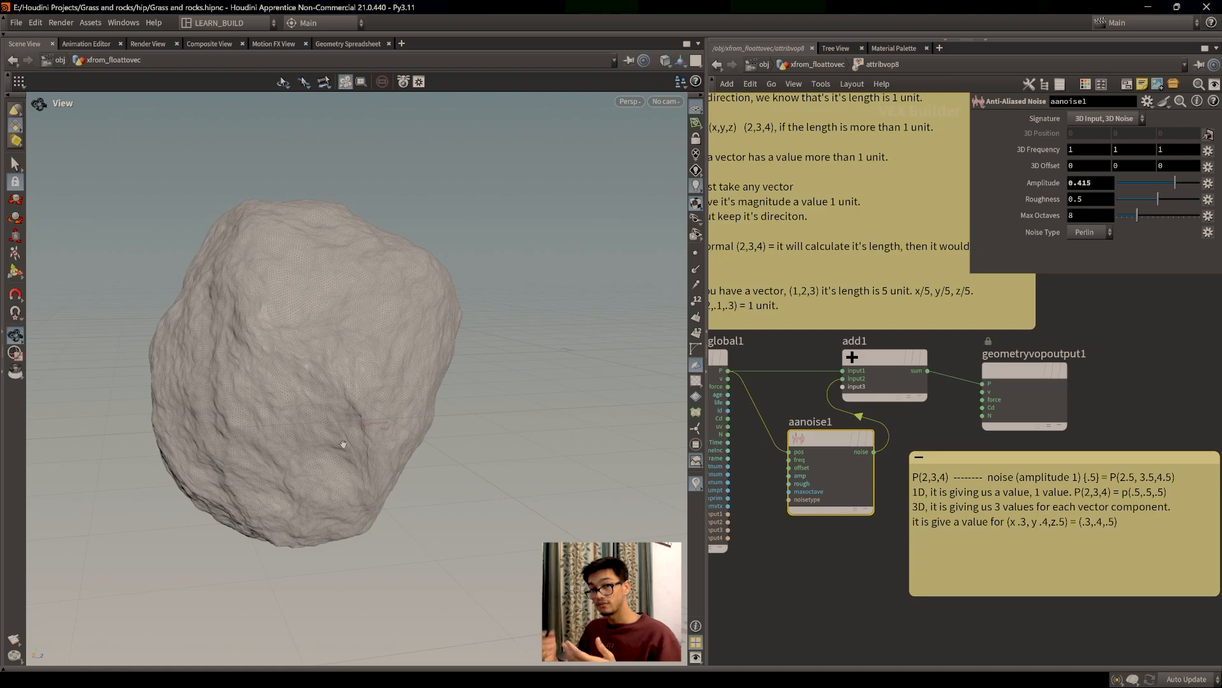
left_click_drag(405, 376, 294, 368)
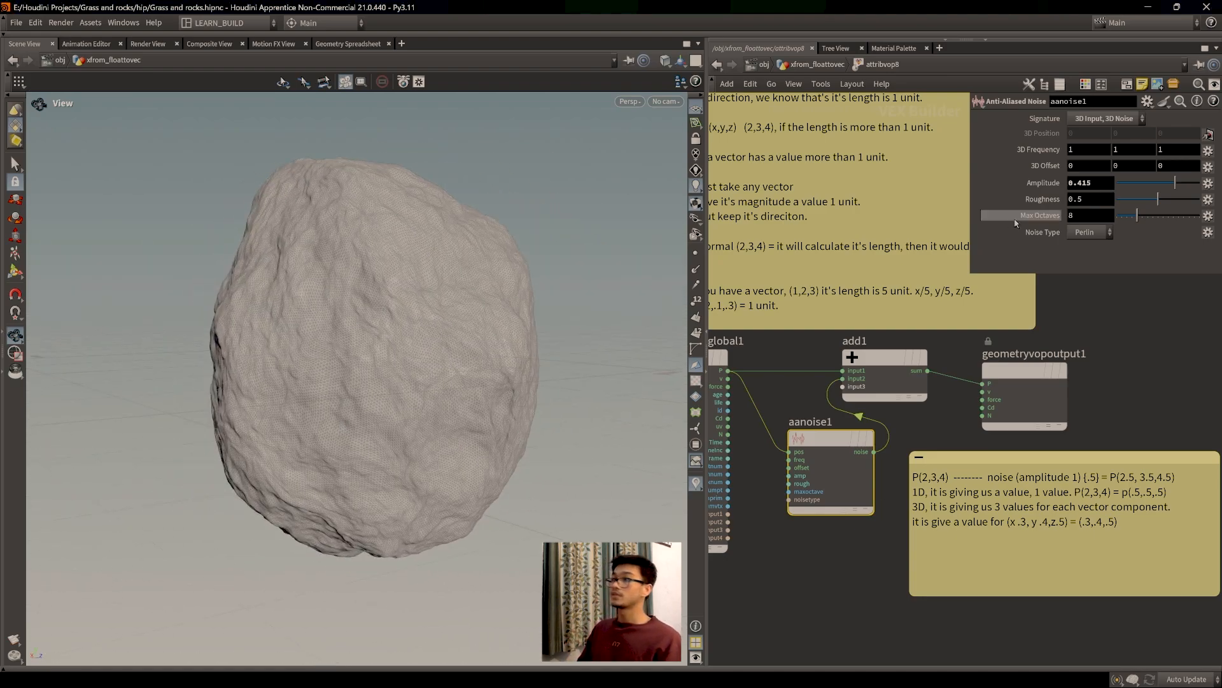
Step: Settle on Amplitude 0.354 and Roughness 0.388 for a softer lumpy rock
left_click_drag(1176, 184, 1161, 184)
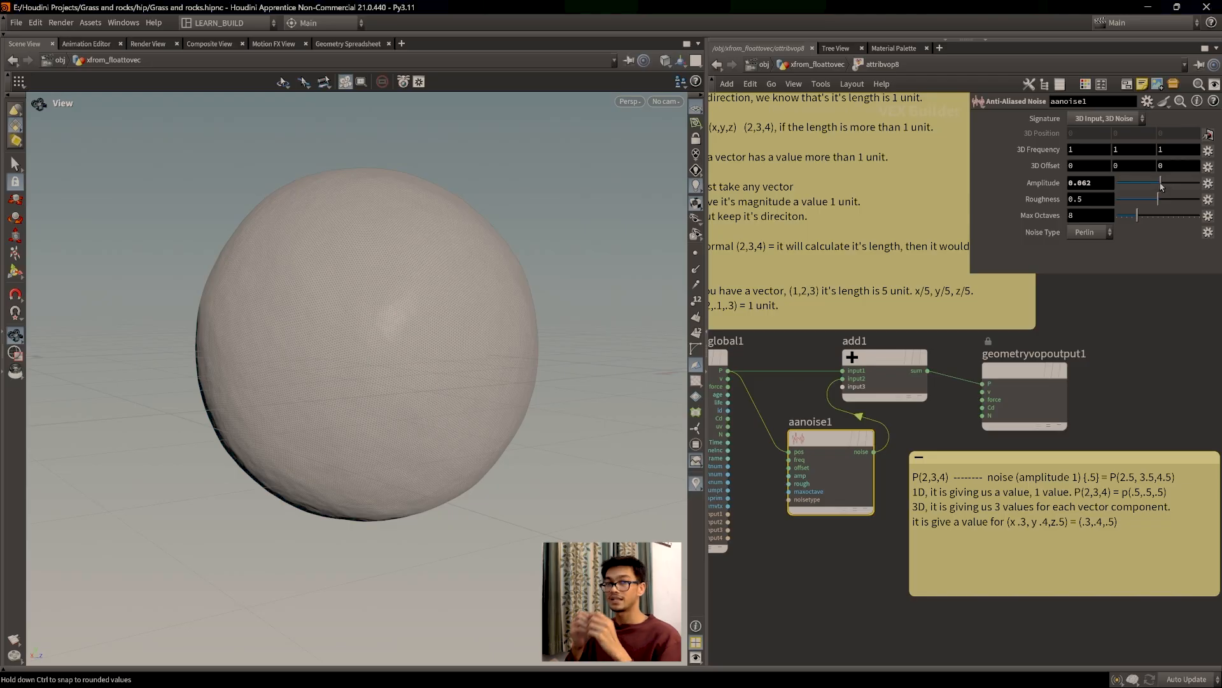
scroll(341, 428, "up", 2)
left_click_drag(342, 389, 374, 411)
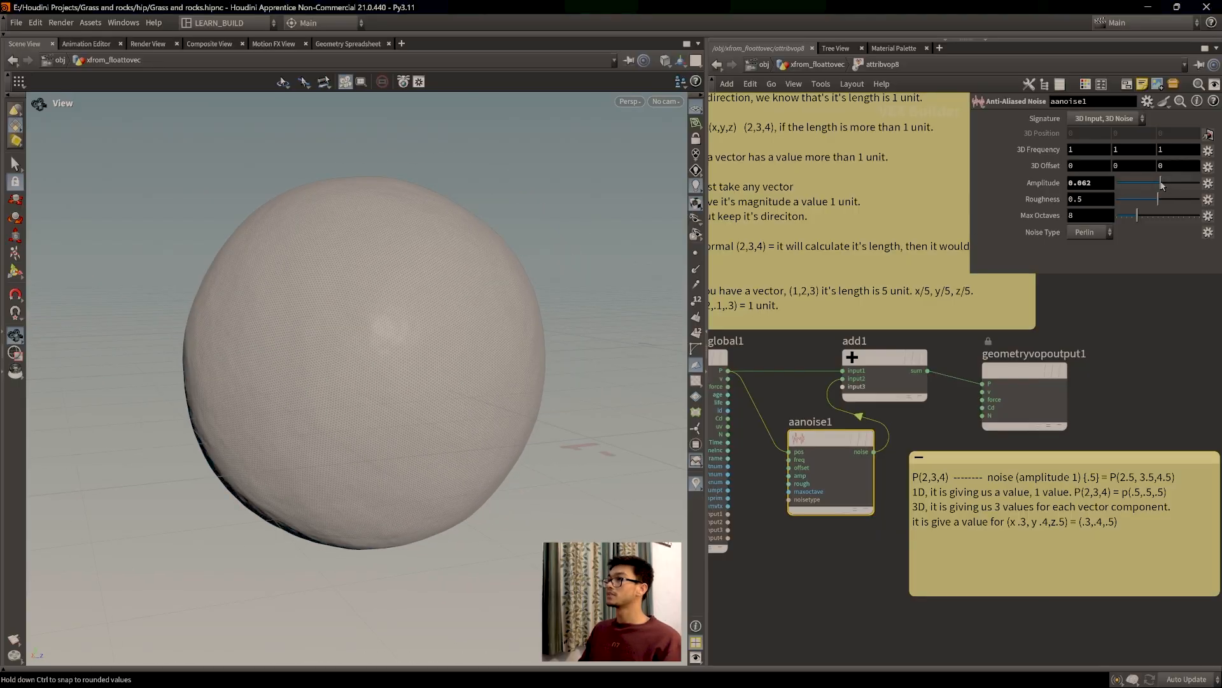
left_click_drag(1161, 184, 1176, 184)
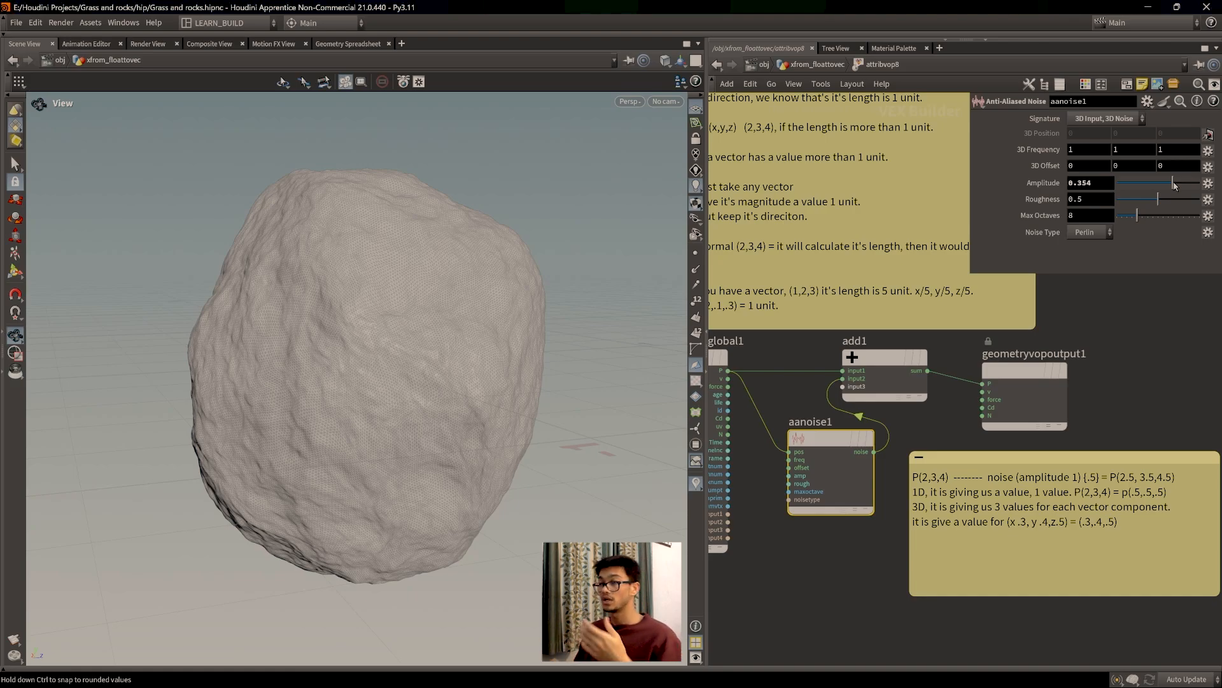
left_click_drag(356, 344, 402, 381)
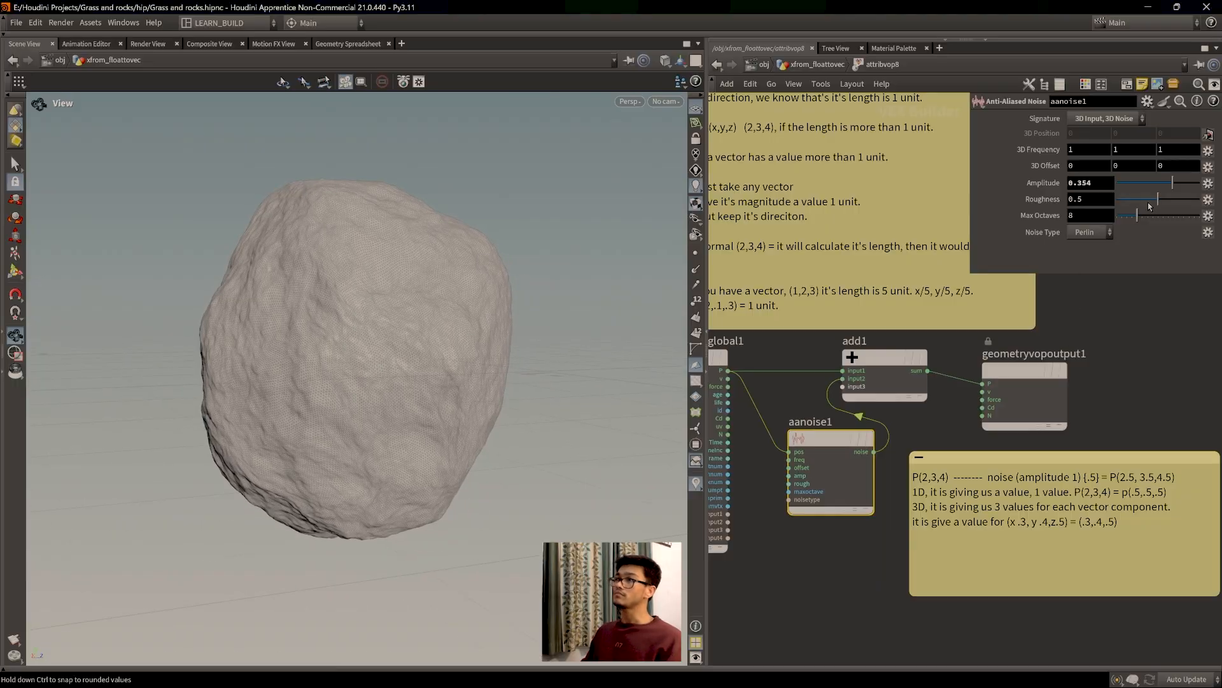
left_click_drag(1158, 200, 1152, 205)
middle_click_drag(1158, 561, 1117, 496)
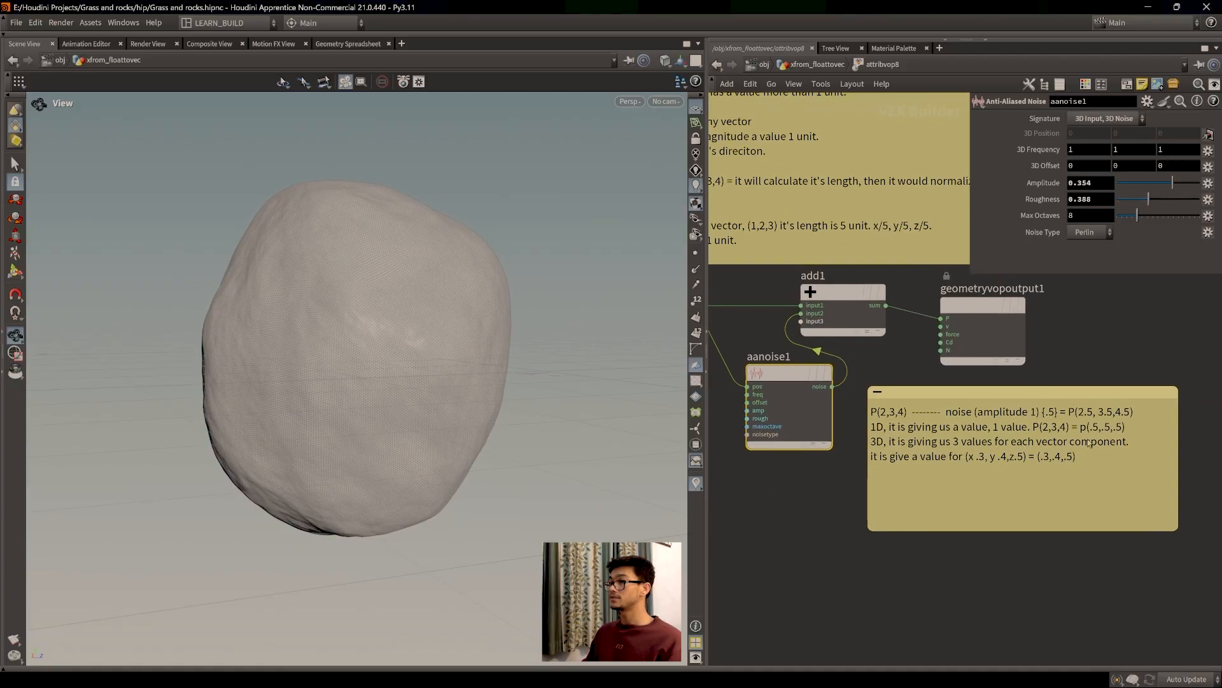
Step: Add the note line '-1 to 1, .2, .23,.25. .2 ..7' below the 3D example
left_click(1117, 496)
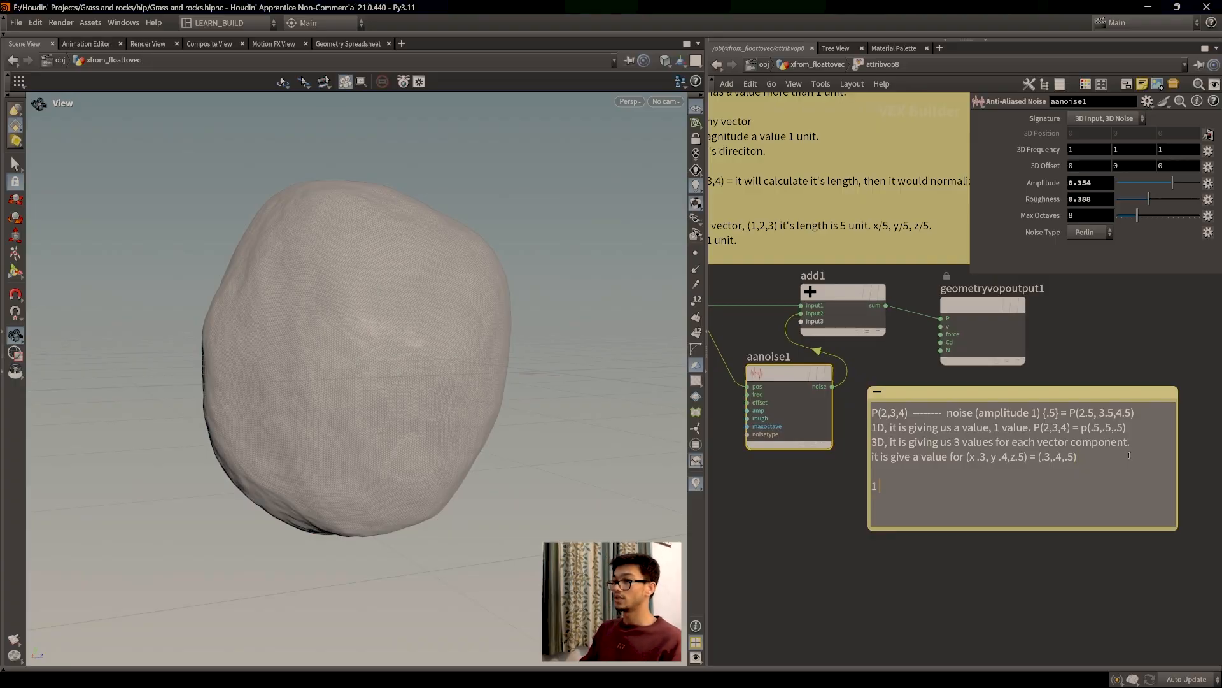
type("-1 to 1, .2")
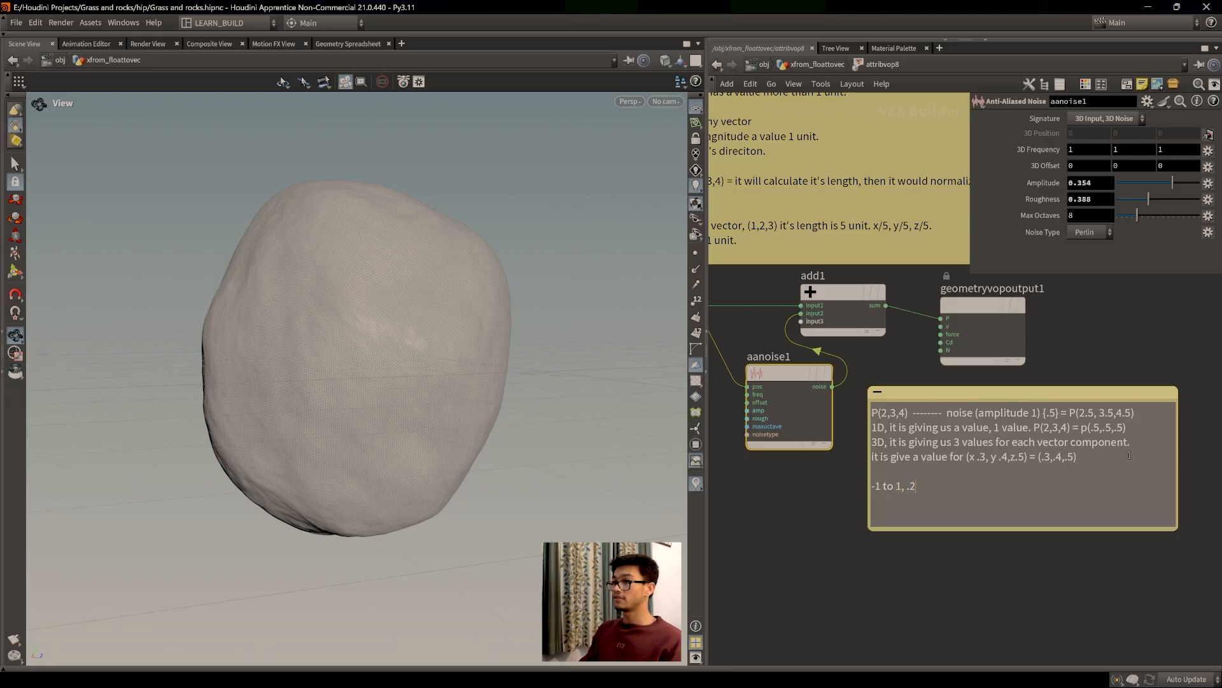
type(",.24")
key("BackSpace")
key("BackSpace")
type("23,.25")
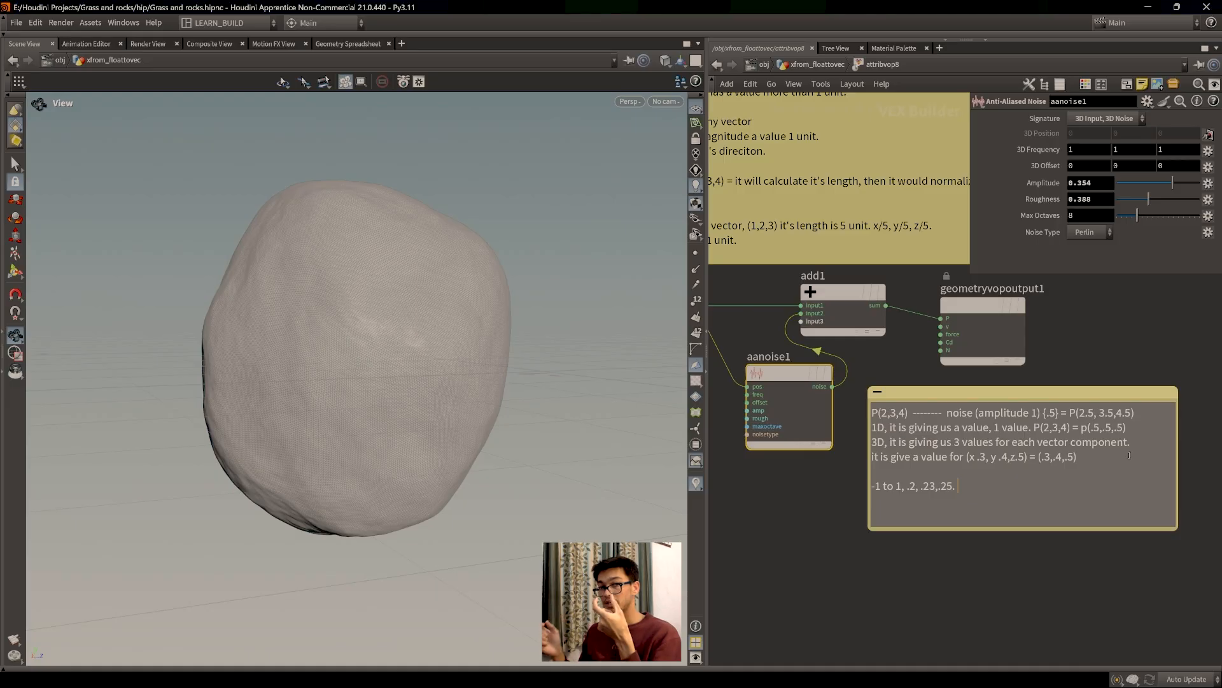
left_click_drag(979, 487, 911, 487)
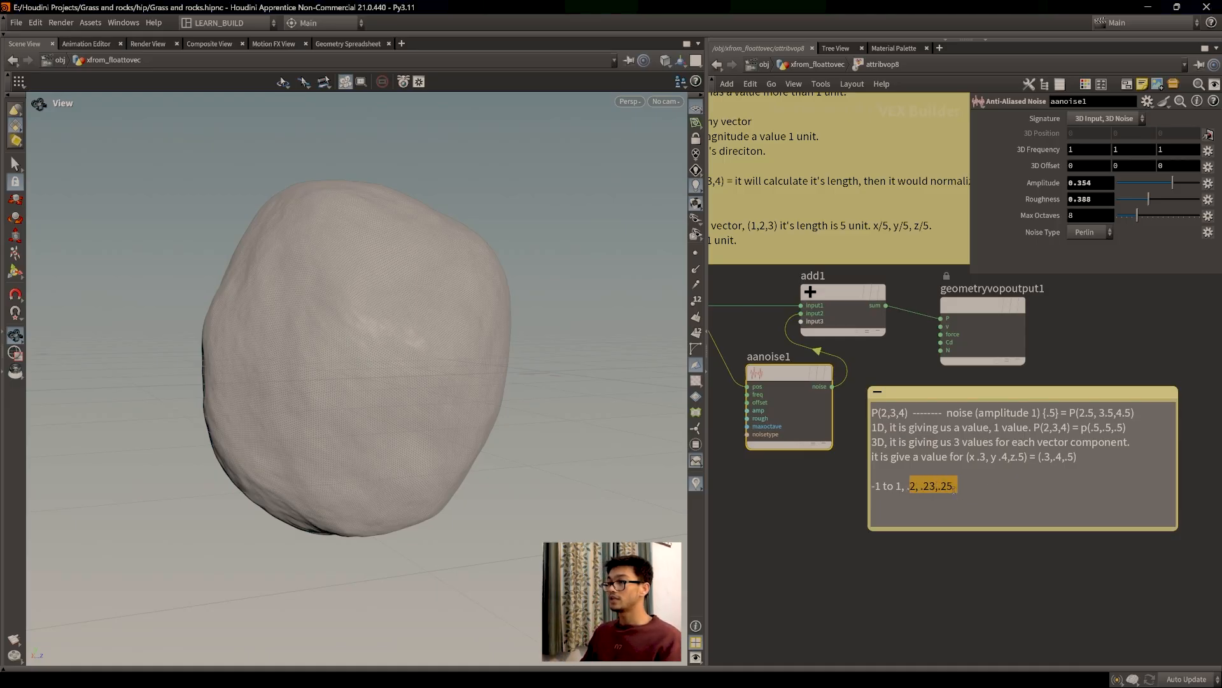
left_click(959, 499)
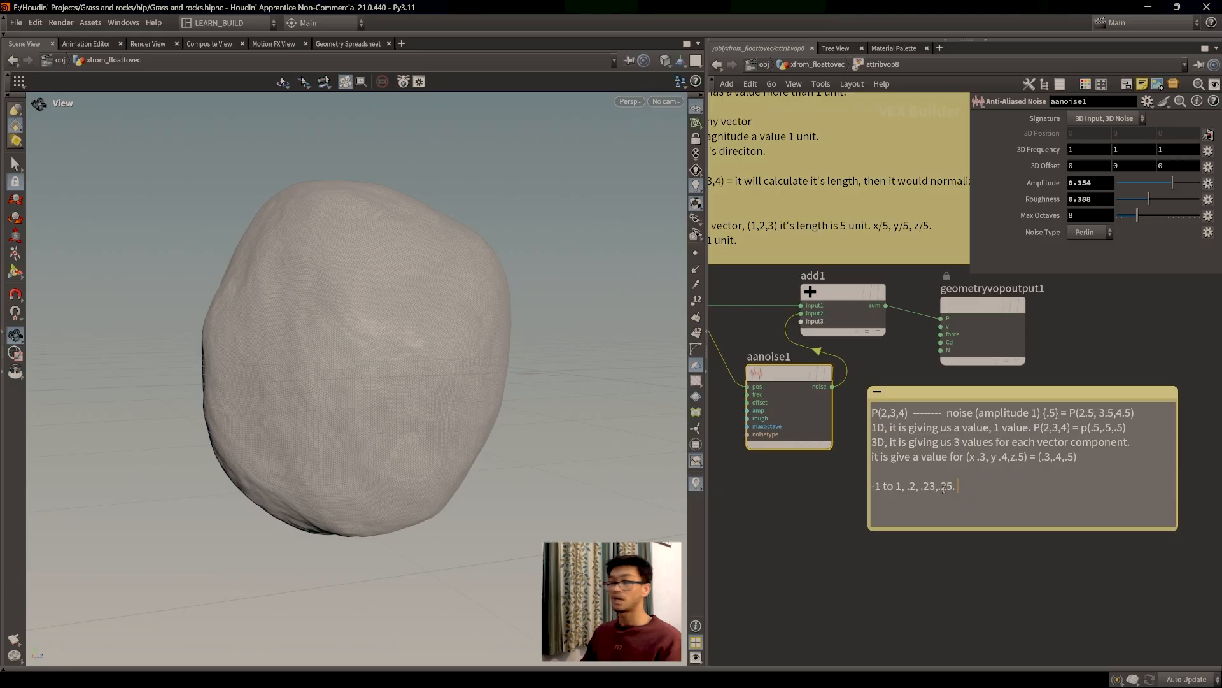
type(",")
key("BackSpace")
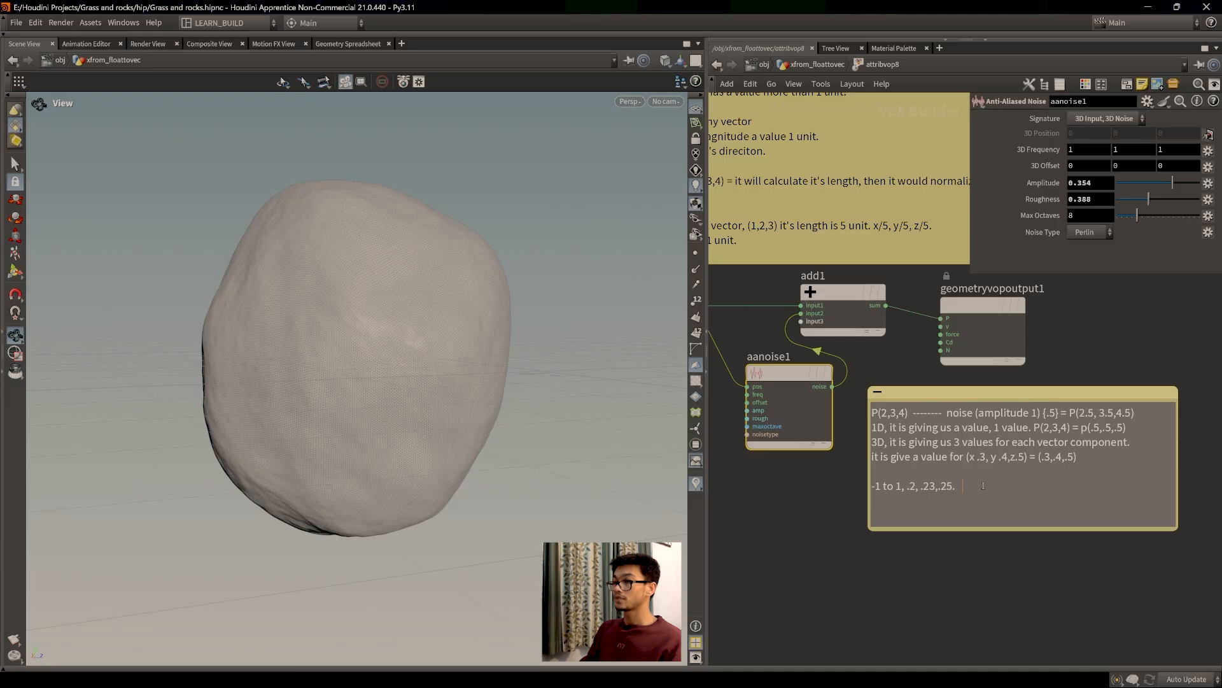
type(".2")
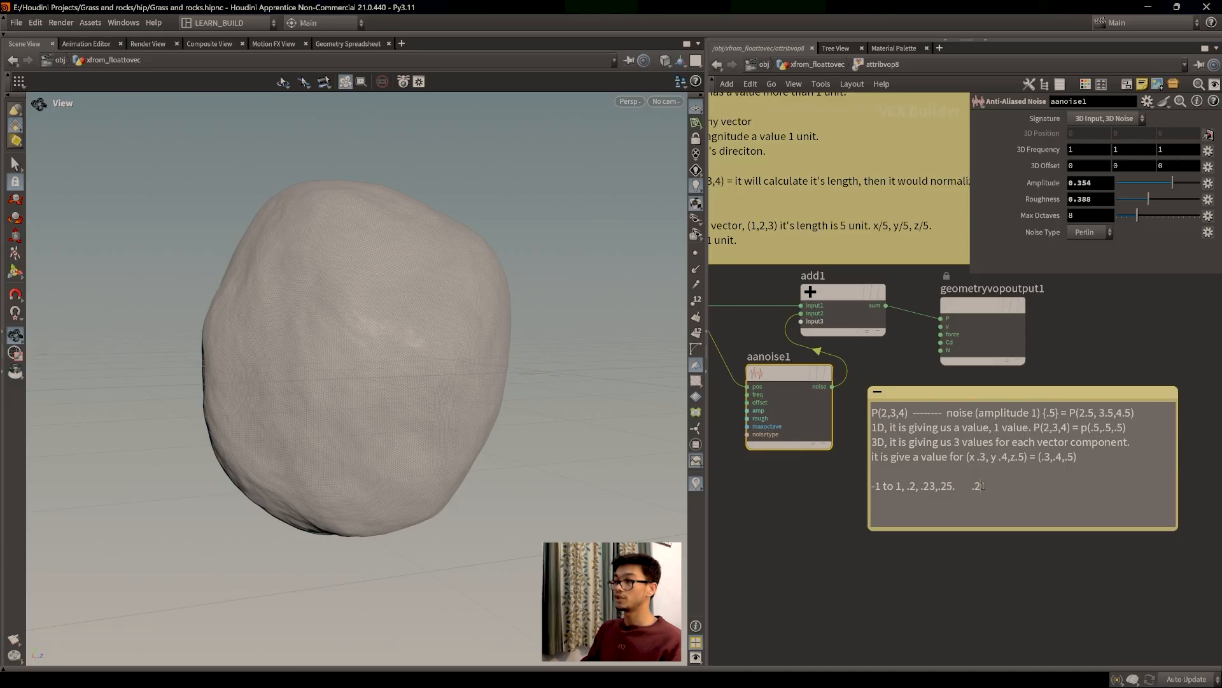
type("6")
key("BackSpace")
type("7")
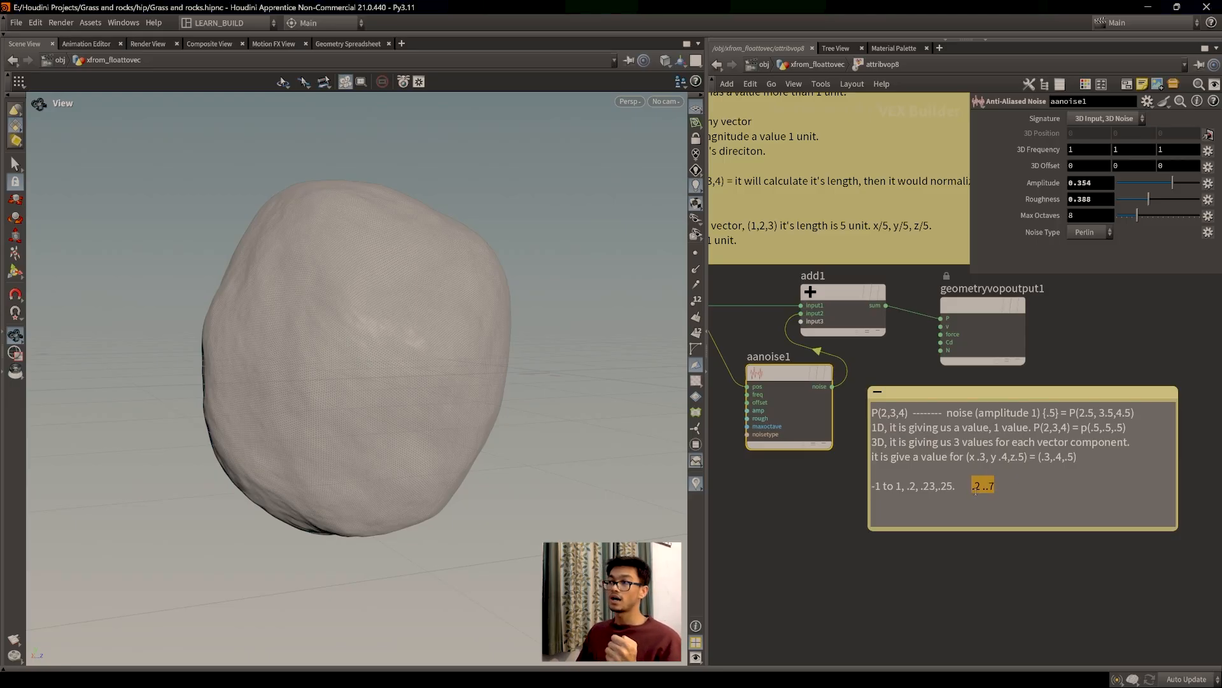
left_click_drag(968, 487, 1014, 488)
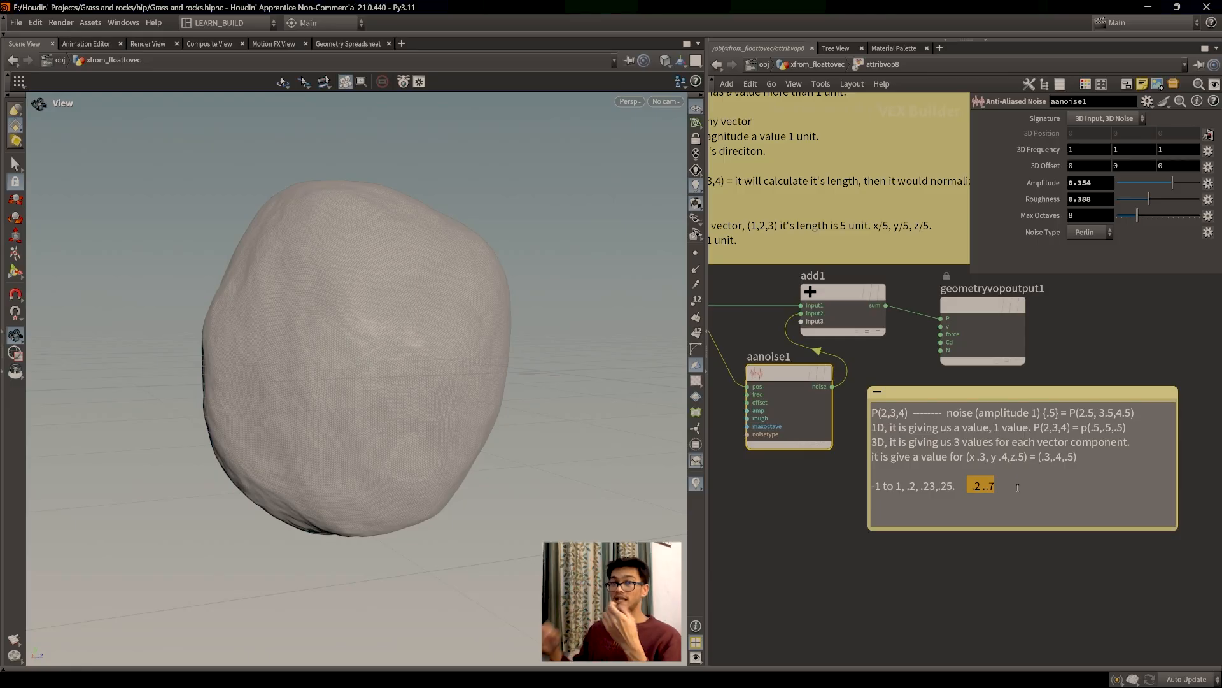
Step: Raise Roughness to 0.525 and delete '.2 ..7' from the sticky note
left_click_drag(1149, 200, 1161, 200)
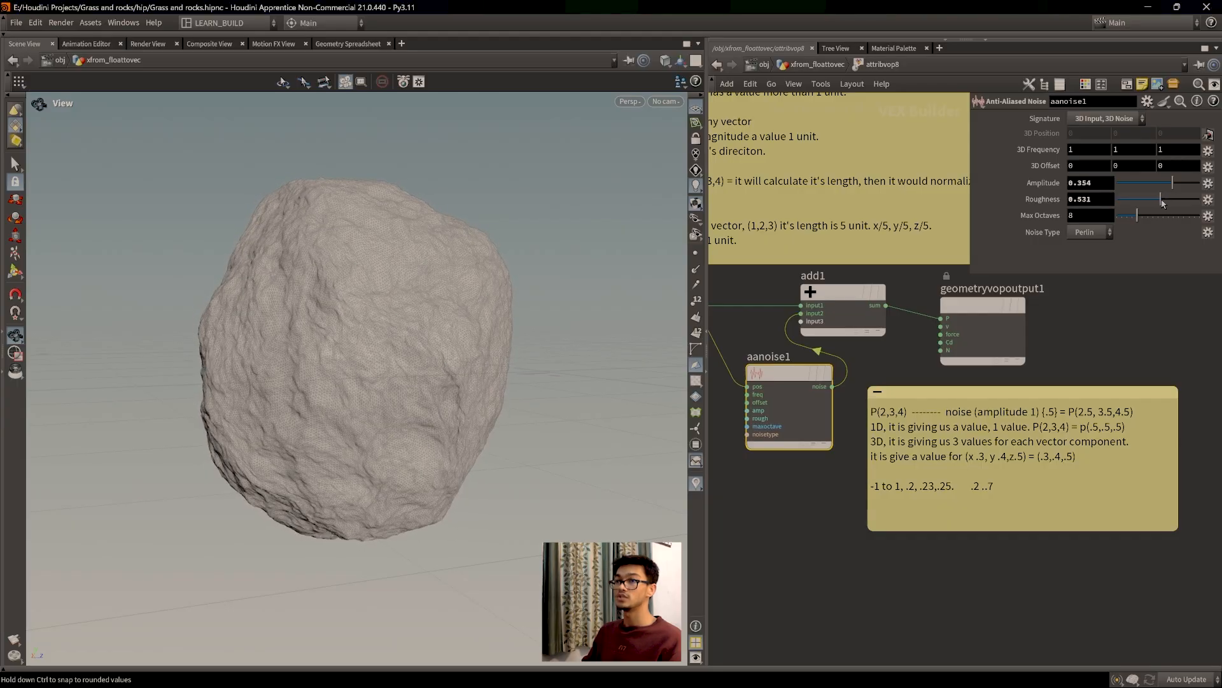
left_click(1042, 493)
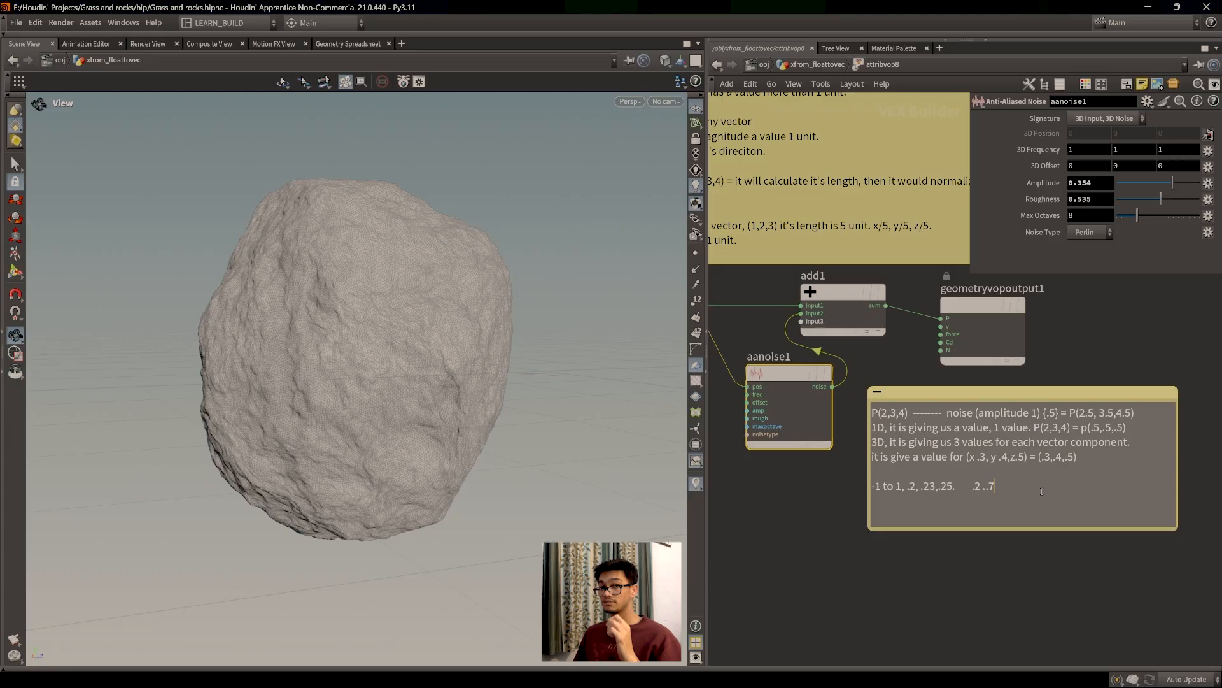
left_click_drag(1014, 484, 972, 487)
key("BackSpace")
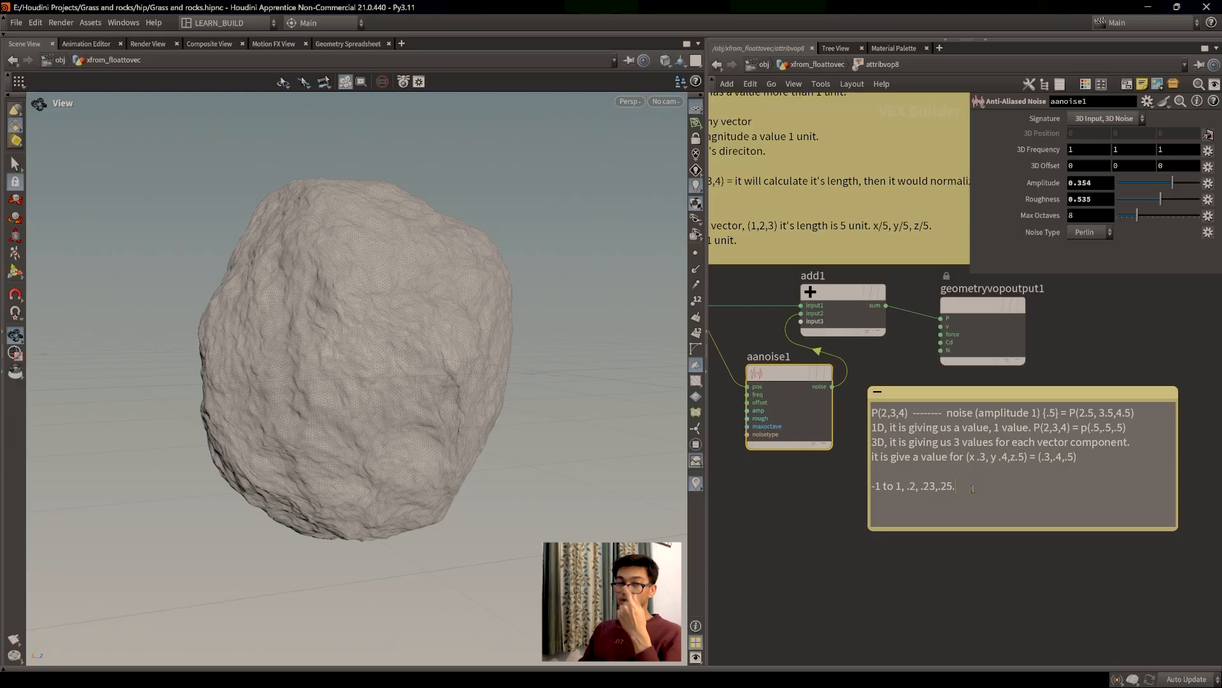
middle_click_drag(862, 404, 902, 448)
Step: Cut the noise wire into add1 and connect aanoise1 noise to the output Cd
key("y")
left_click_drag(888, 395, 981, 387)
left_click_drag(490, 335, 465, 404)
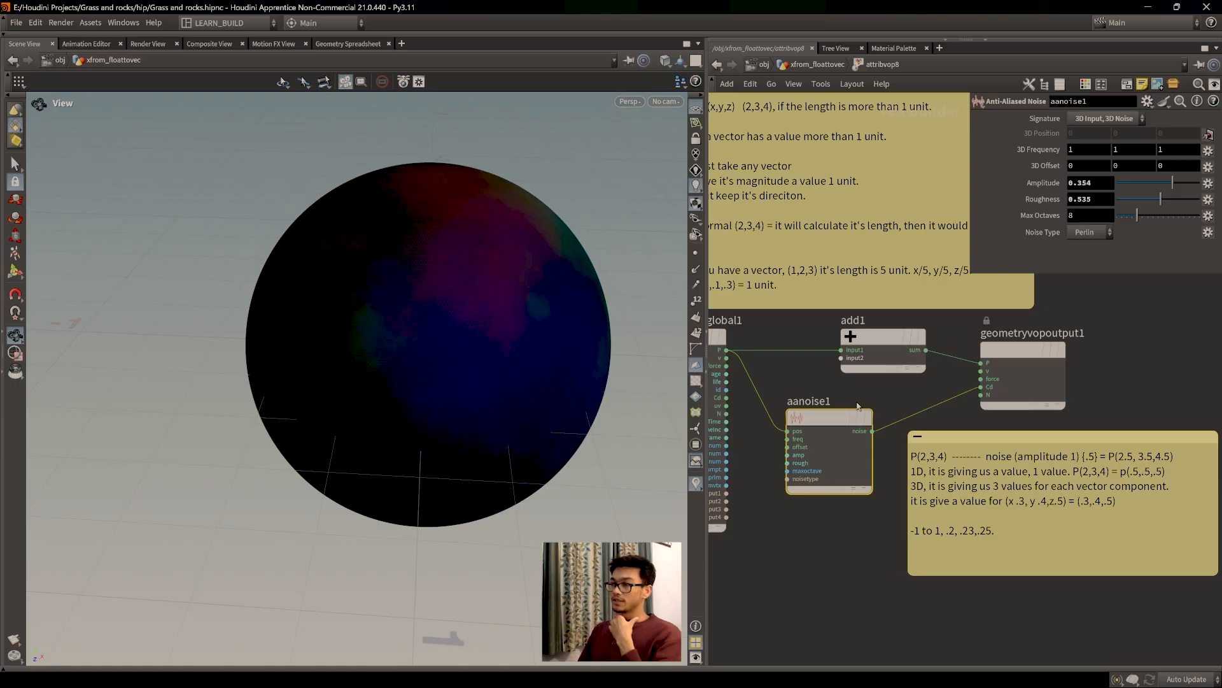
Step: Set aanoise1 Amplitude to 1 and view the P and Cd values in the Geometry Spreadsheet
middle_click_drag(810, 383, 857, 391)
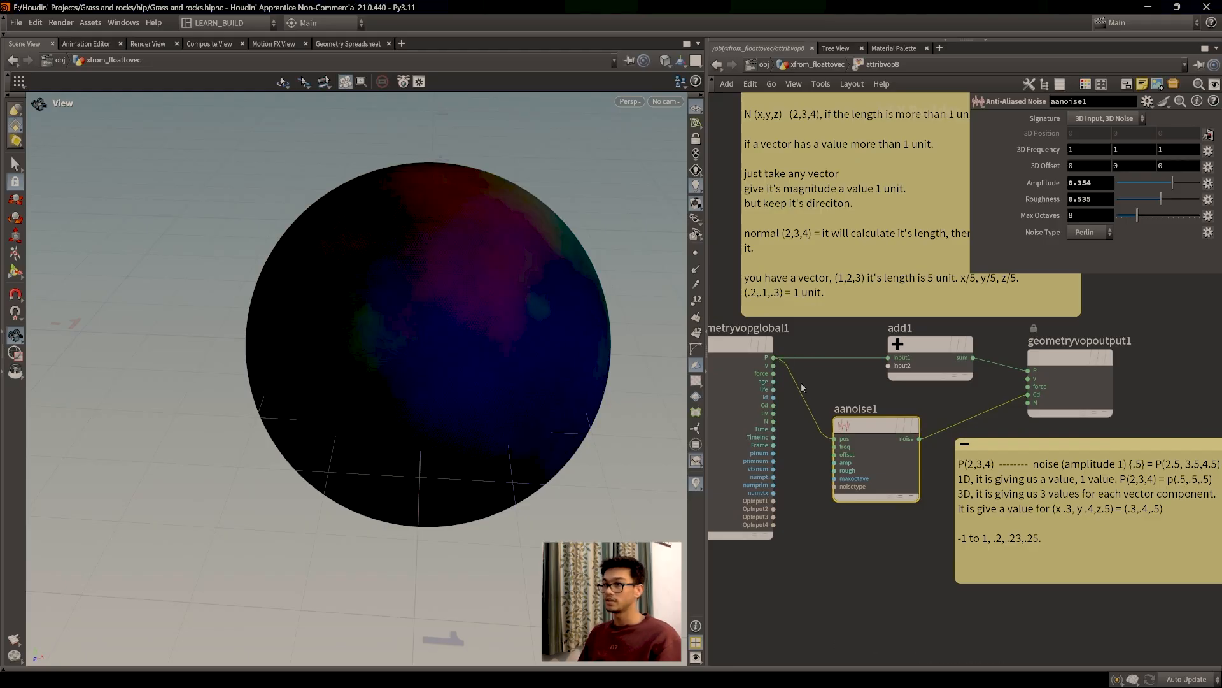
left_click_drag(852, 462, 903, 447)
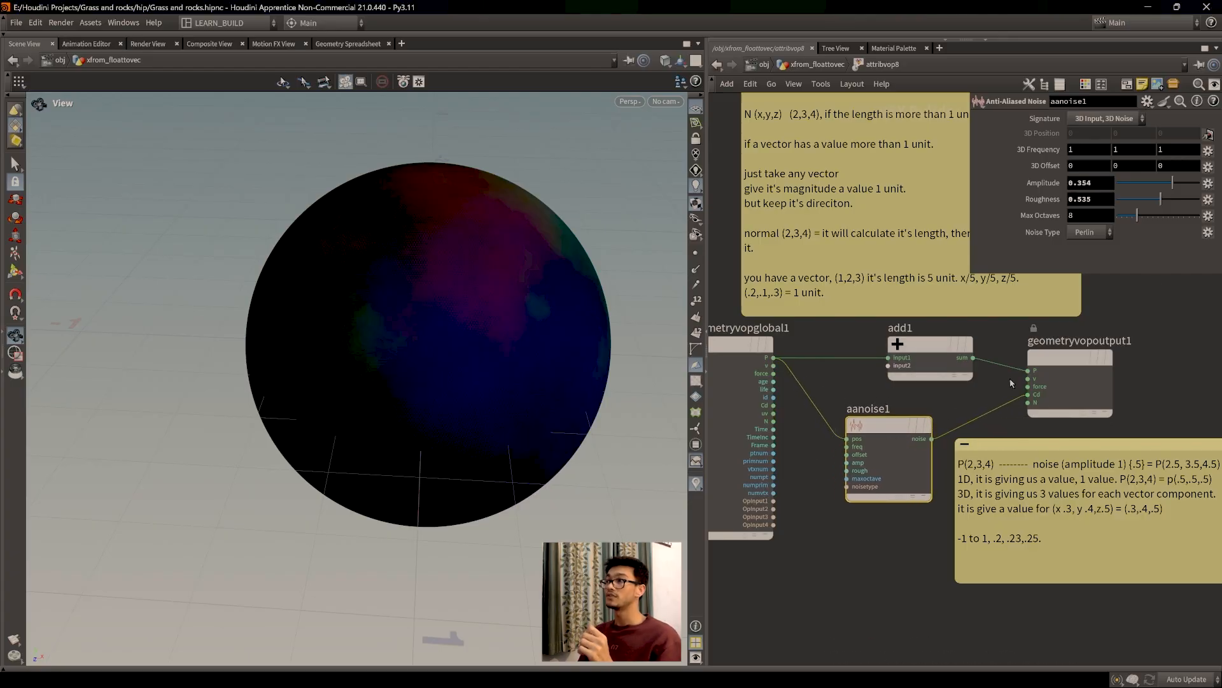
left_click_drag(1172, 183, 1207, 186)
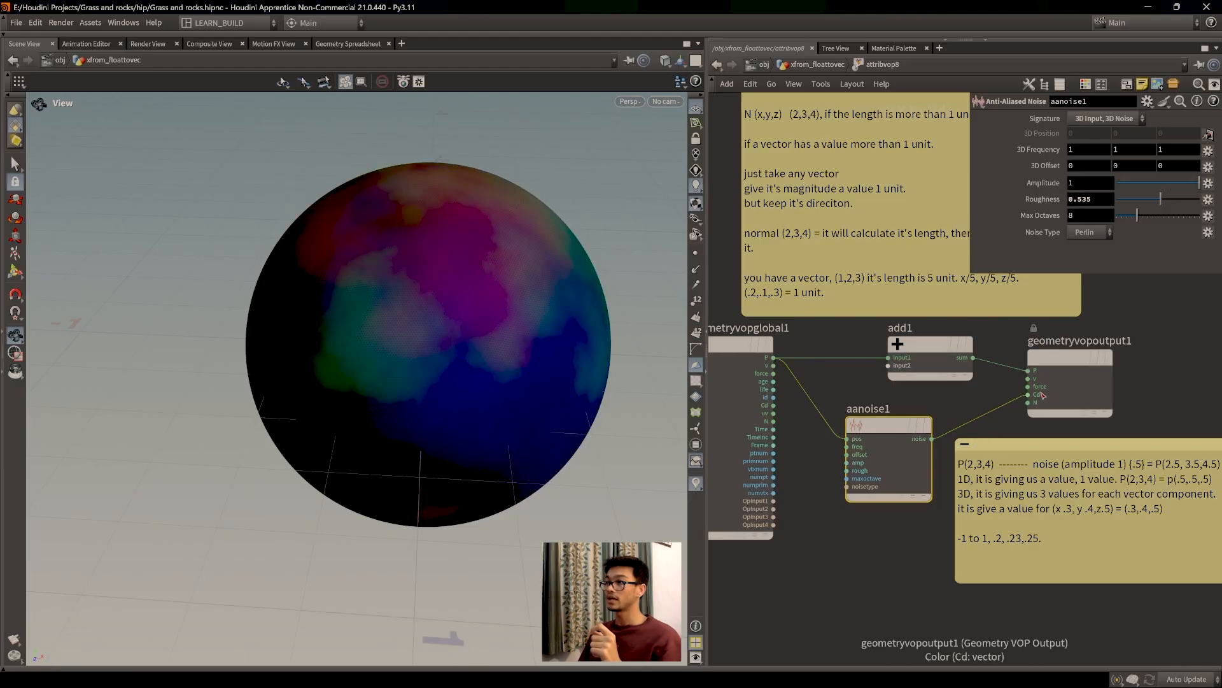
left_click(351, 44)
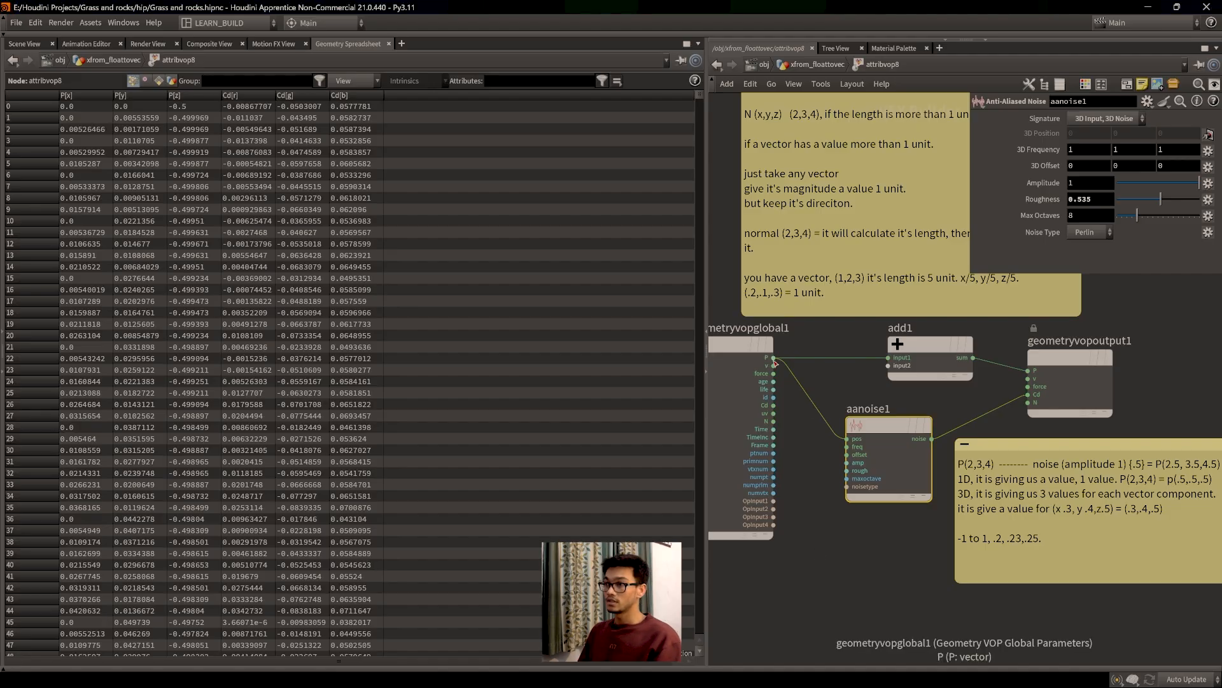
Step: Set the aanoise1 amplitude to 0 and confirm every Cd value becomes zero
left_click_drag(876, 438, 884, 439)
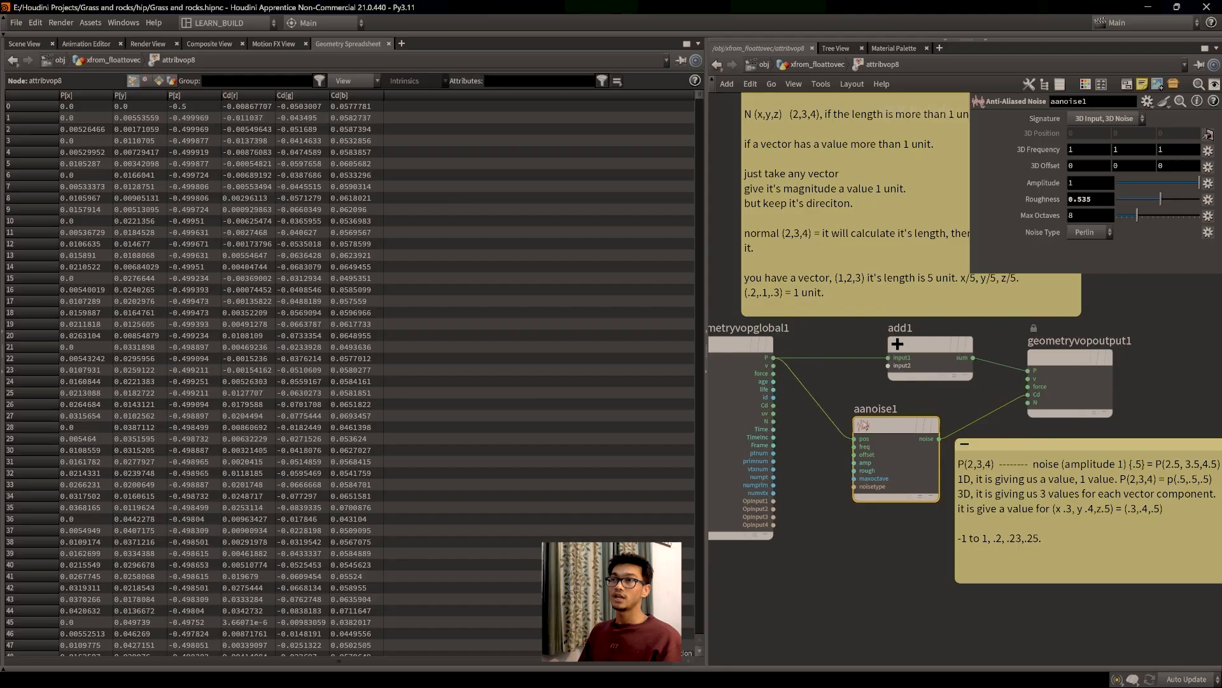
mouse_move(886, 439)
left_mouse_down()
mouse_move(900, 439)
mouse_move(888, 439)
left_mouse_up()
left_click_drag(1188, 185, 1139, 187)
left_click(1090, 183)
type("0")
key("Return")
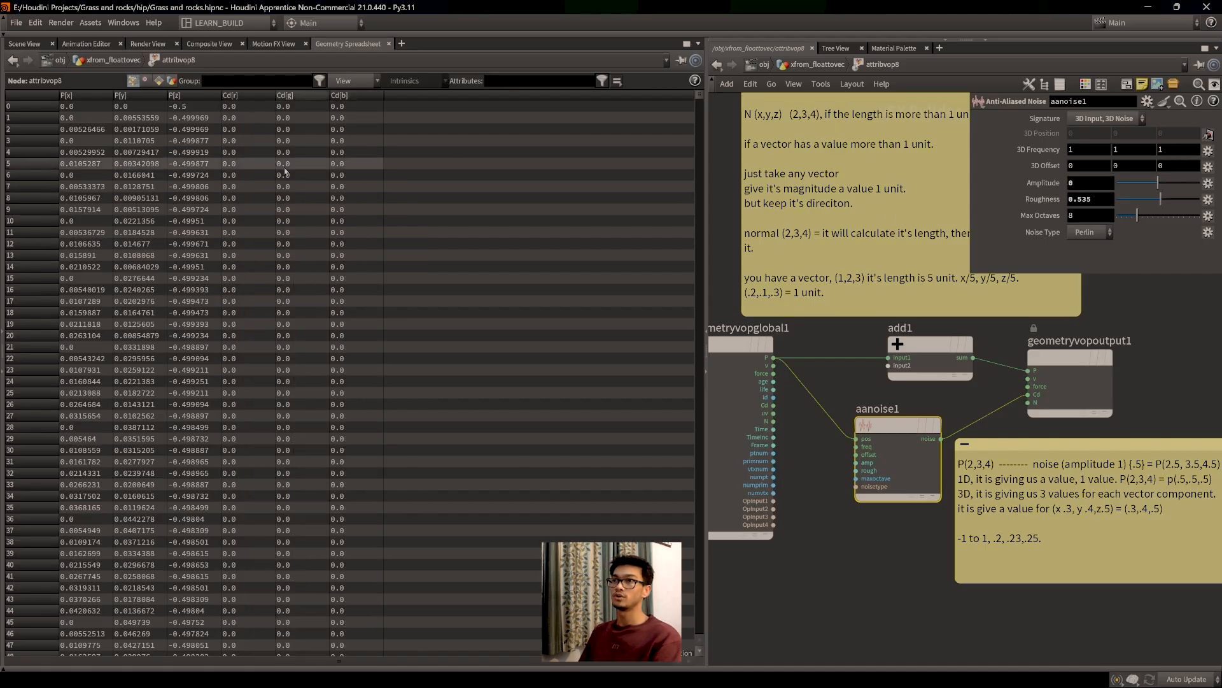
Step: Restore the noise amplitude to 1 and view the noise-coloured sphere in the Scene View
mouse_move(895, 433)
left_mouse_down()
mouse_move(870, 435)
mouse_move(886, 441)
left_mouse_up()
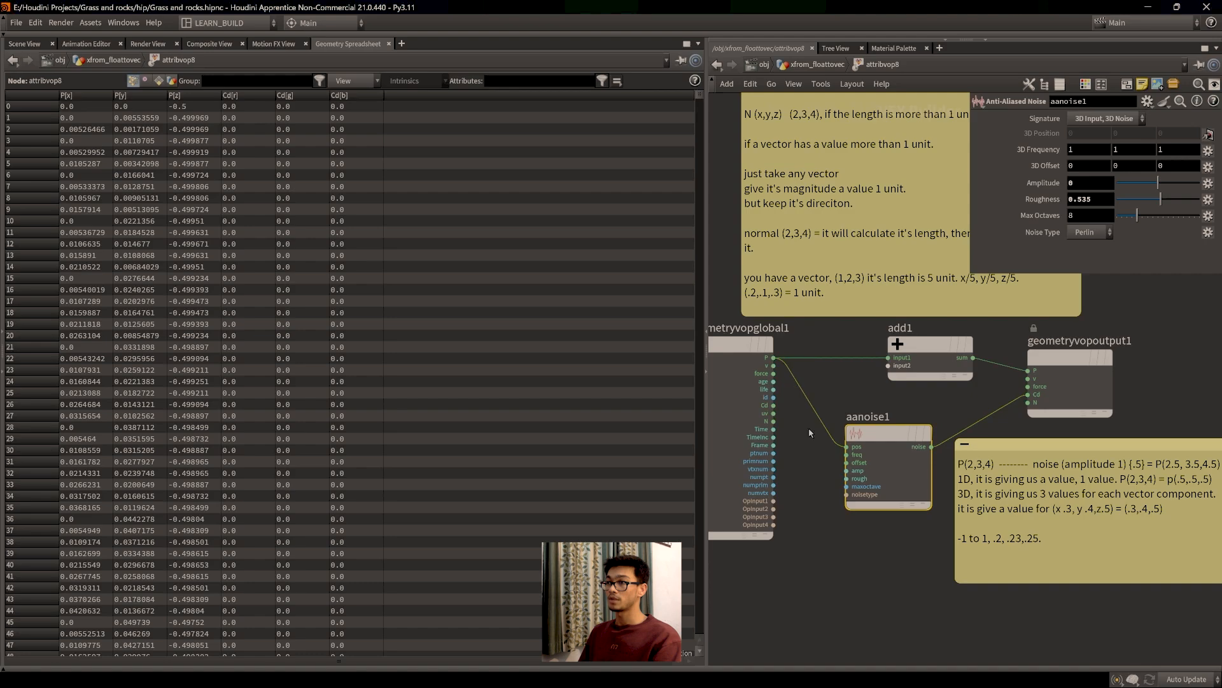
left_click_drag(883, 468, 880, 466)
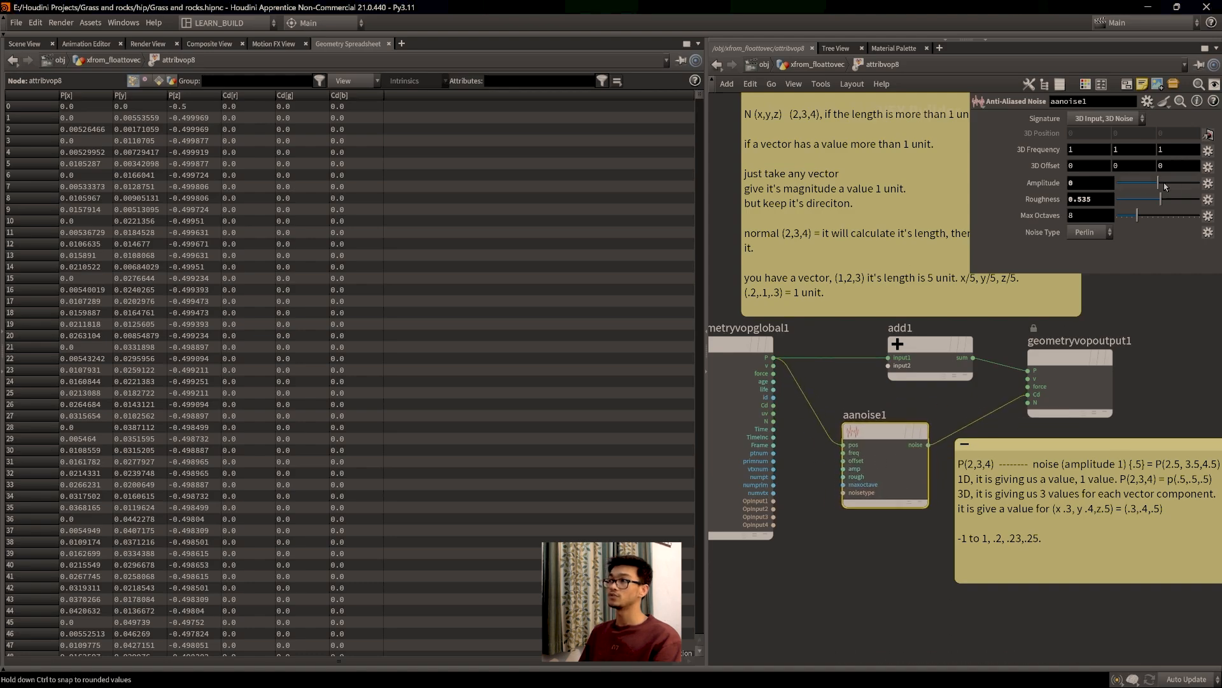
left_click_drag(1166, 185, 1177, 190)
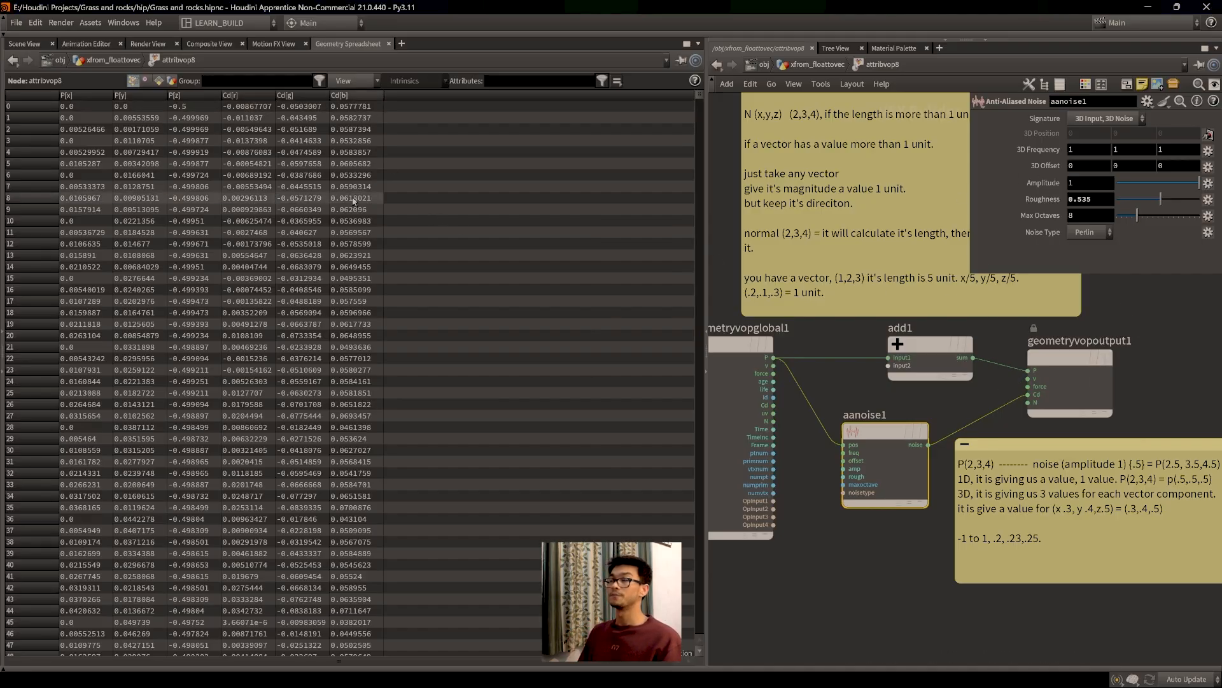
left_click(24, 43)
Step: Add a new line to the lower sticky note beginning 'r,g,b is a'
middle_click_drag(903, 525, 816, 491)
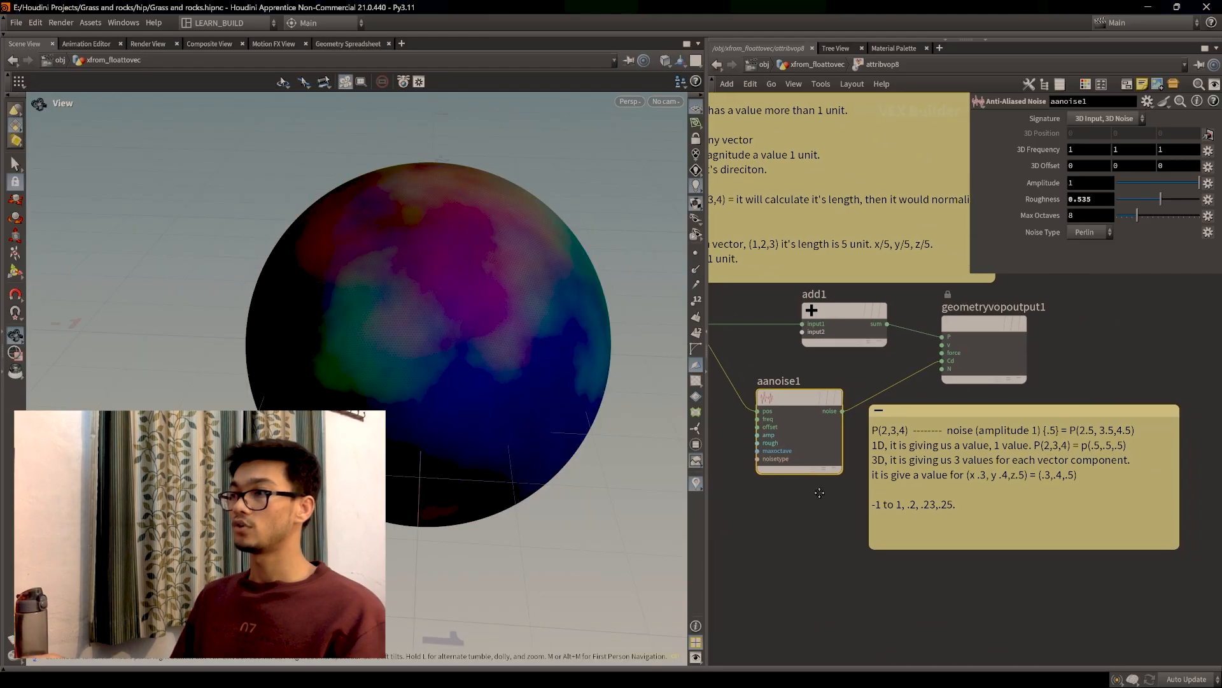
double_click(1023, 503)
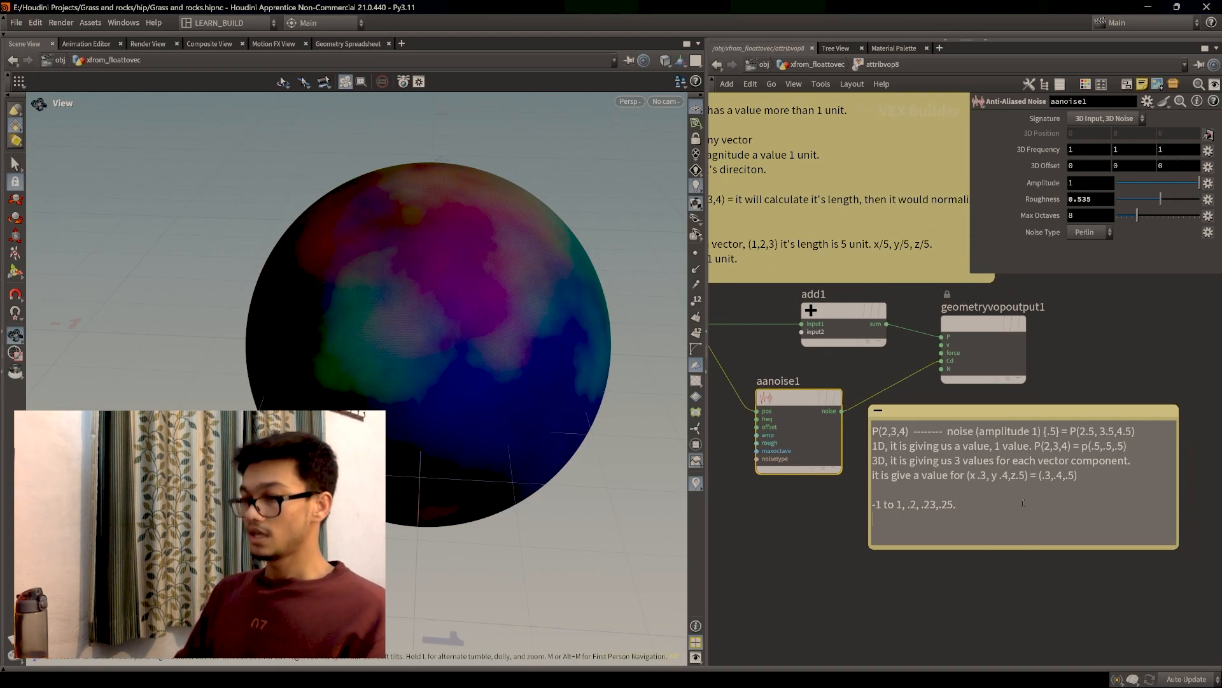
key("Return")
type("rb")
key("BackSpace")
type(",")
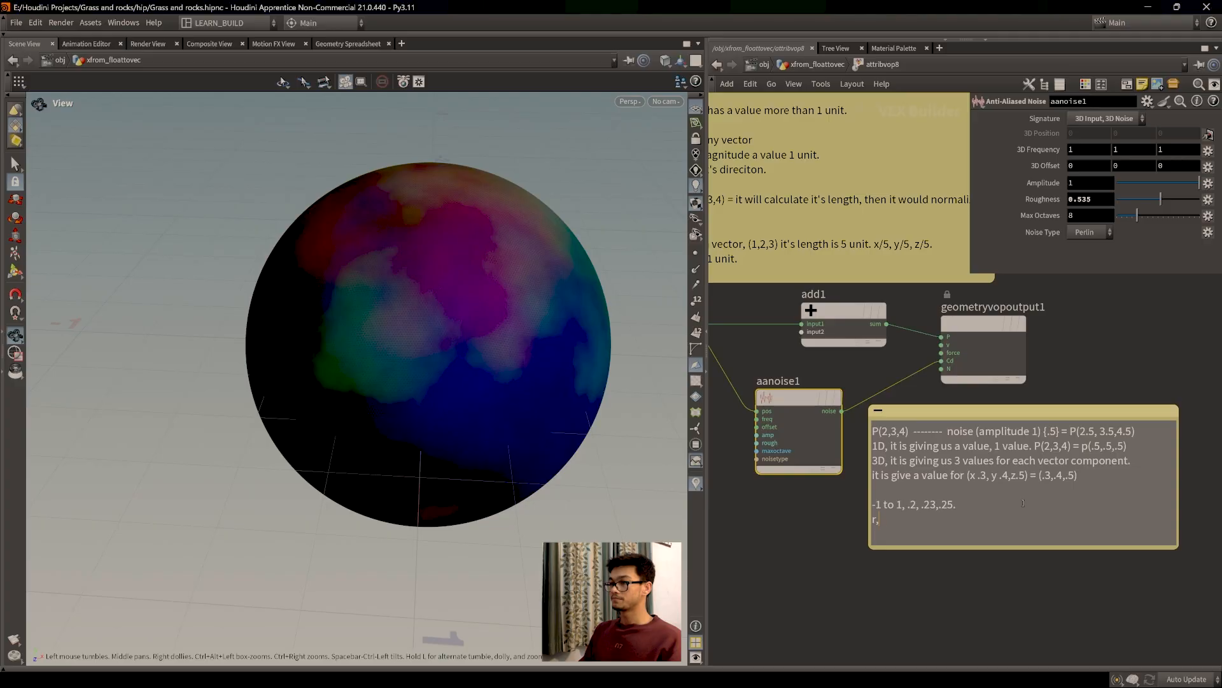
type("g,b is a")
Step: Finish the note: 'vector and when you connect the vector from P(x,y,z) now r=x, g=y, z=b'
key("BackSpace")
type(", aand")
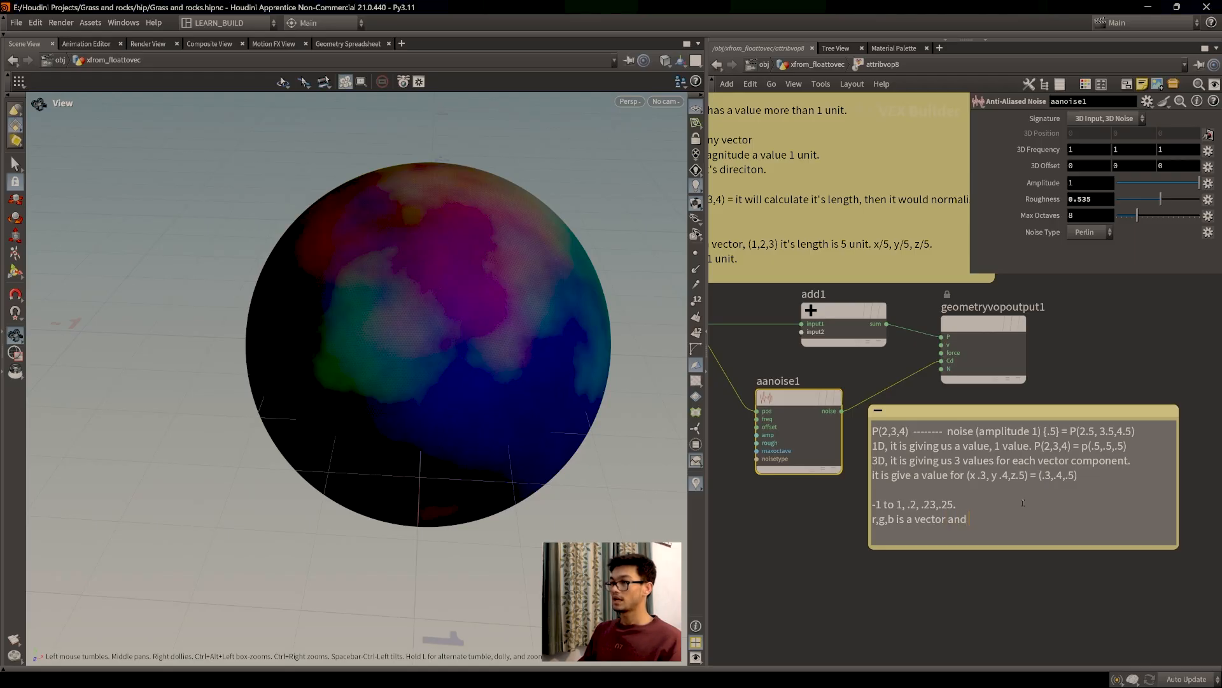
type(" when you connect the ")
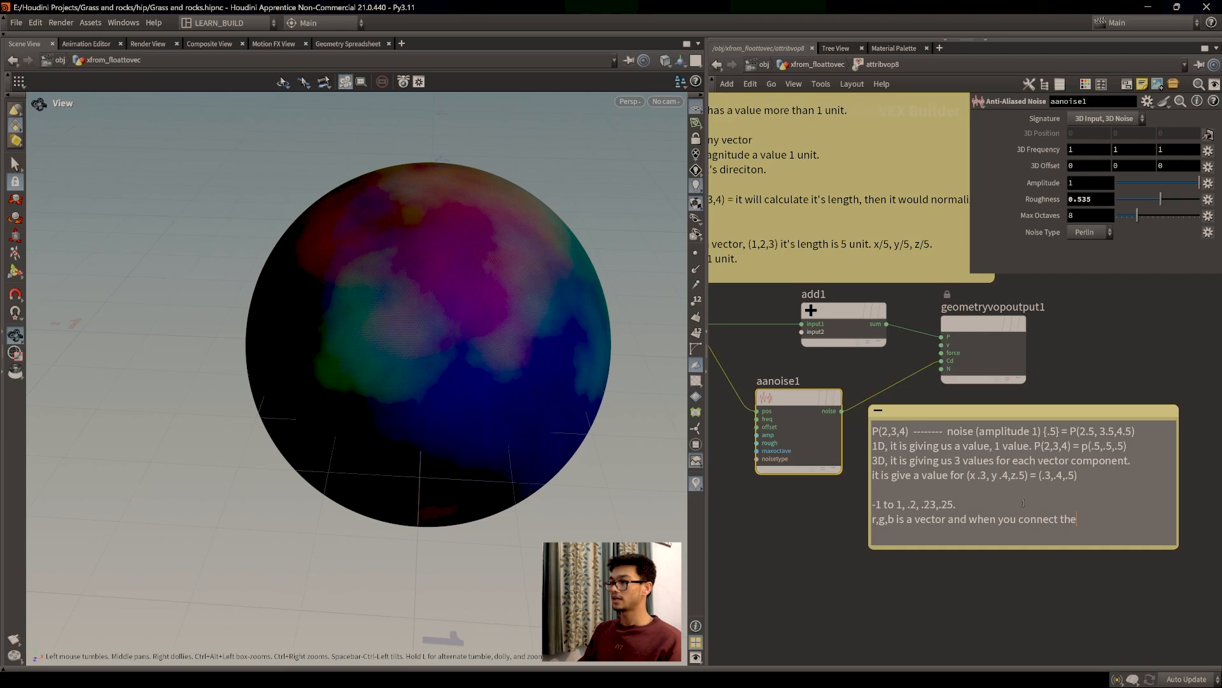
type("value")
type("tor from ")
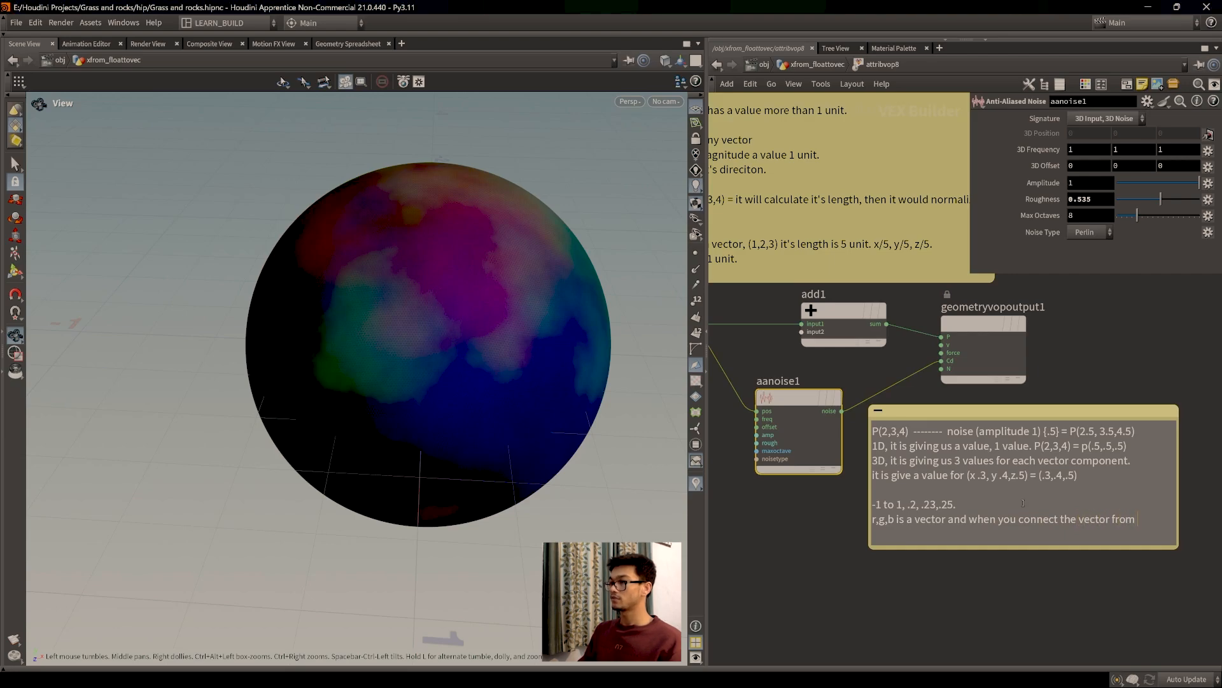
type("P")
key("BackSpace")
type("(x,")
type("__")
key("BackSpace")
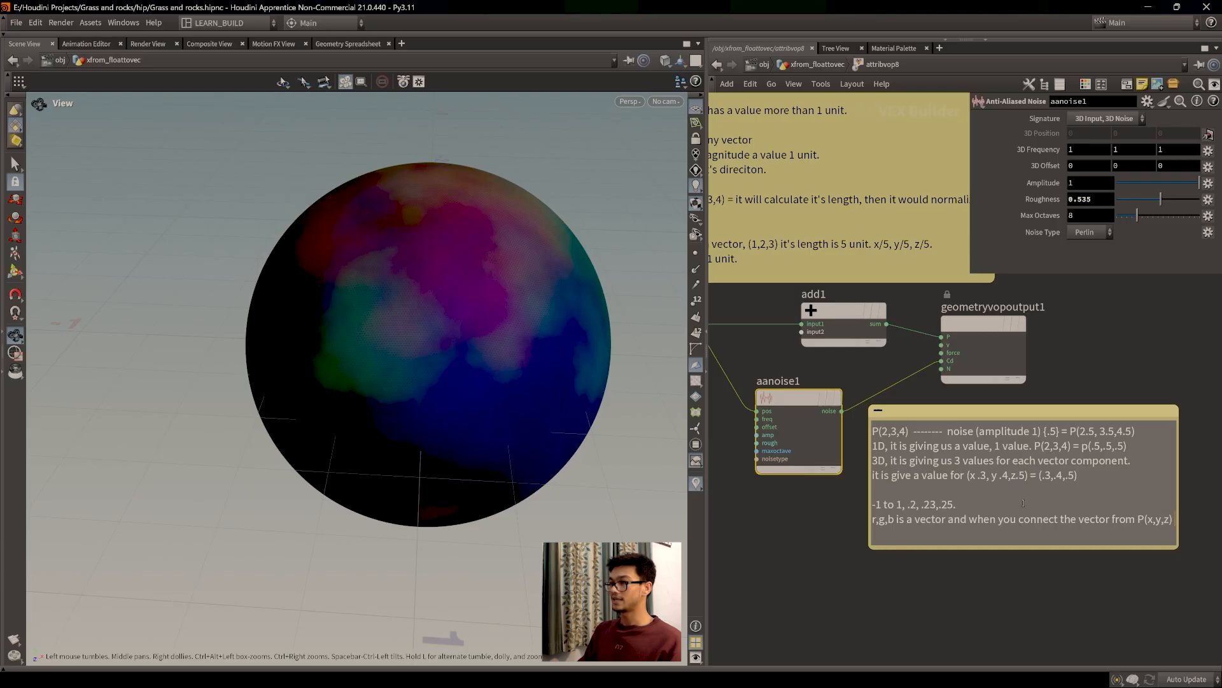
type("now r=x, g=y, z=b.")
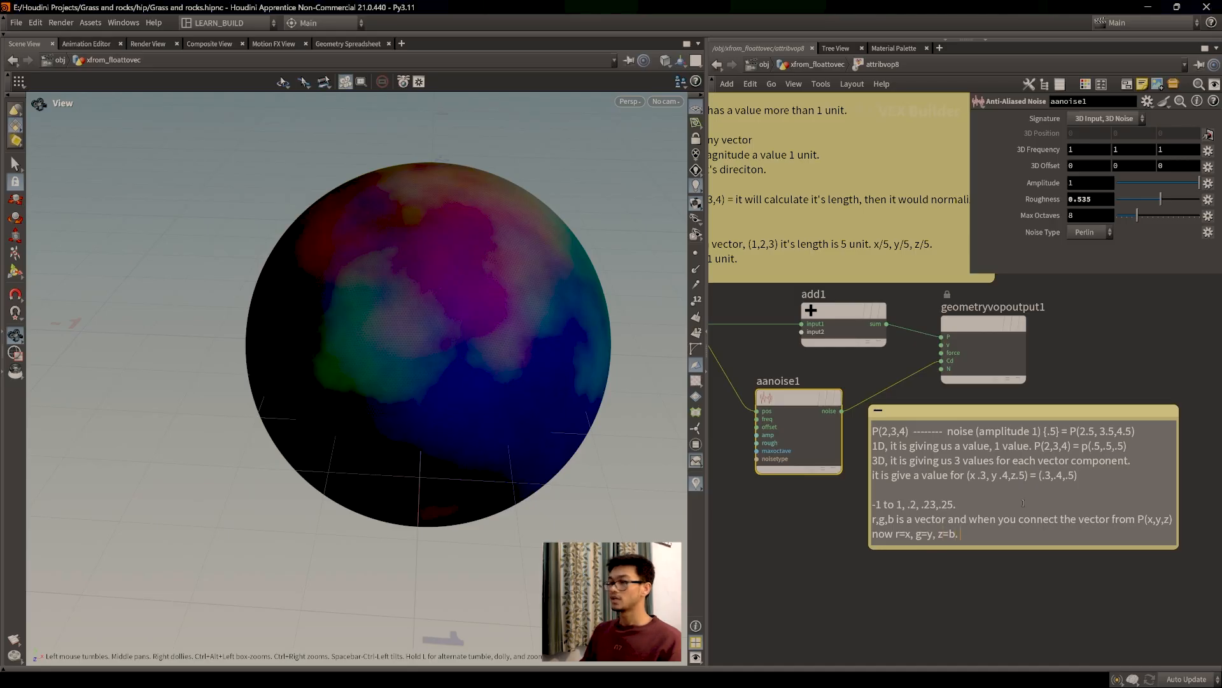
left_click_drag(567, 388, 404, 357)
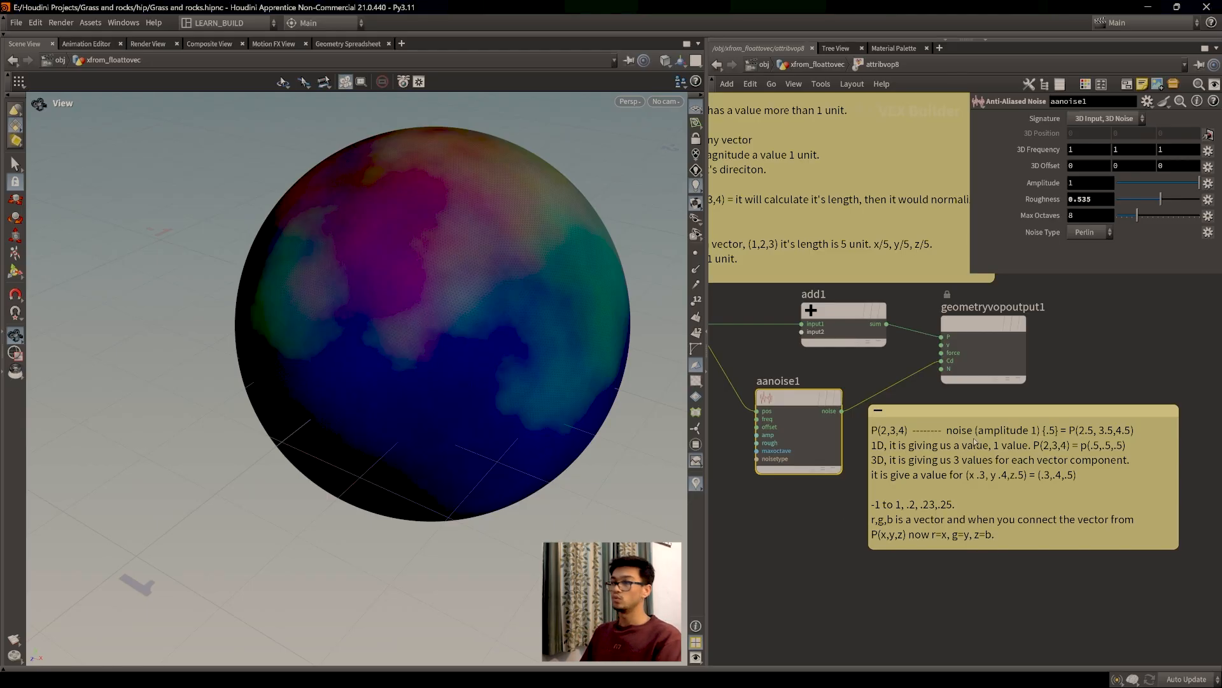
left_click_drag(974, 441, 992, 442)
scroll(424, 347, "down", 3)
left_click_drag(424, 347, 443, 407)
left_click_drag(796, 400, 806, 401)
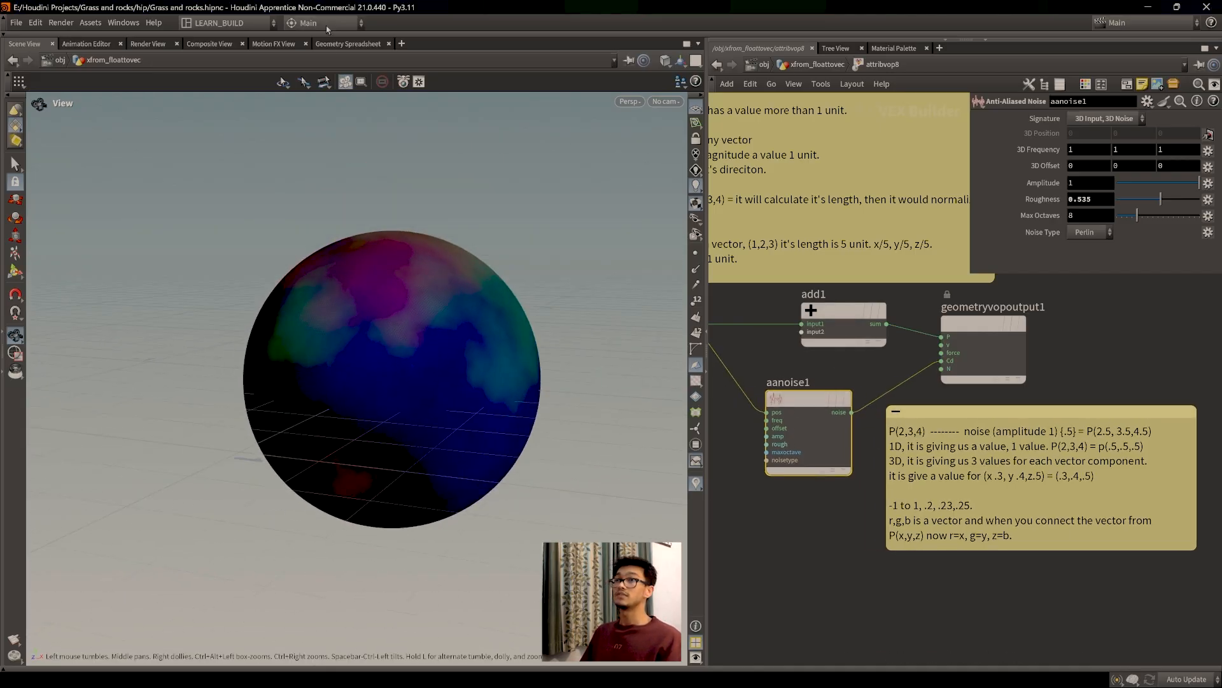
left_click(344, 43)
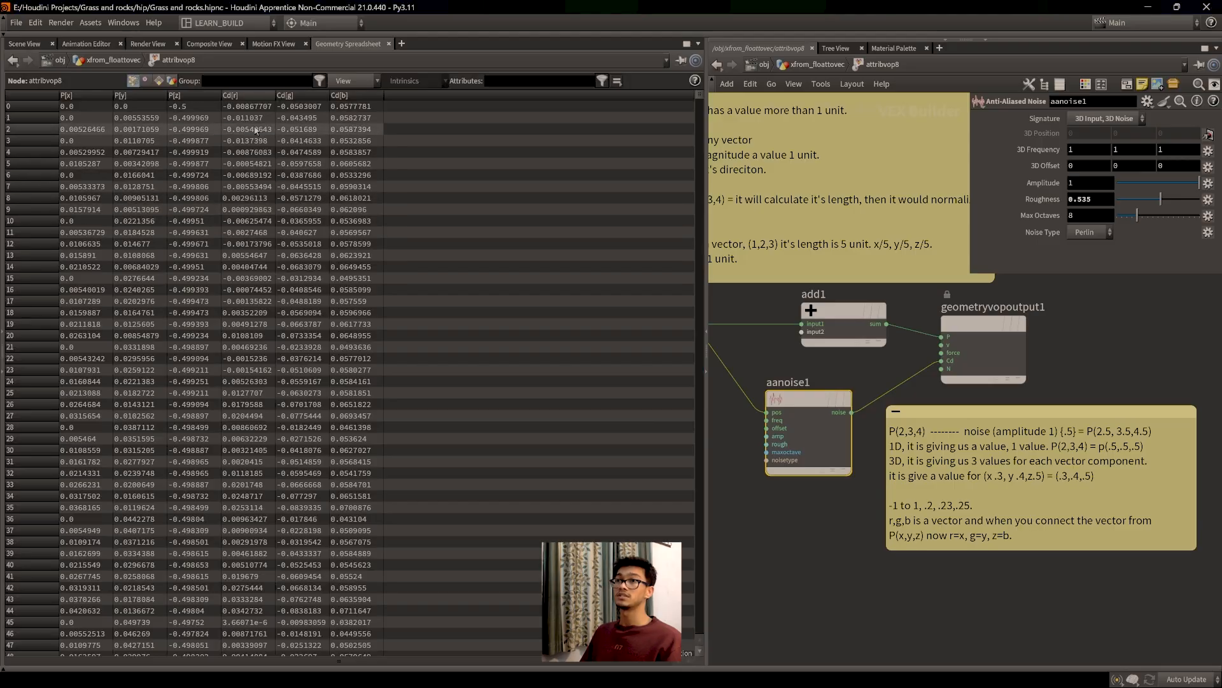
left_click(24, 44)
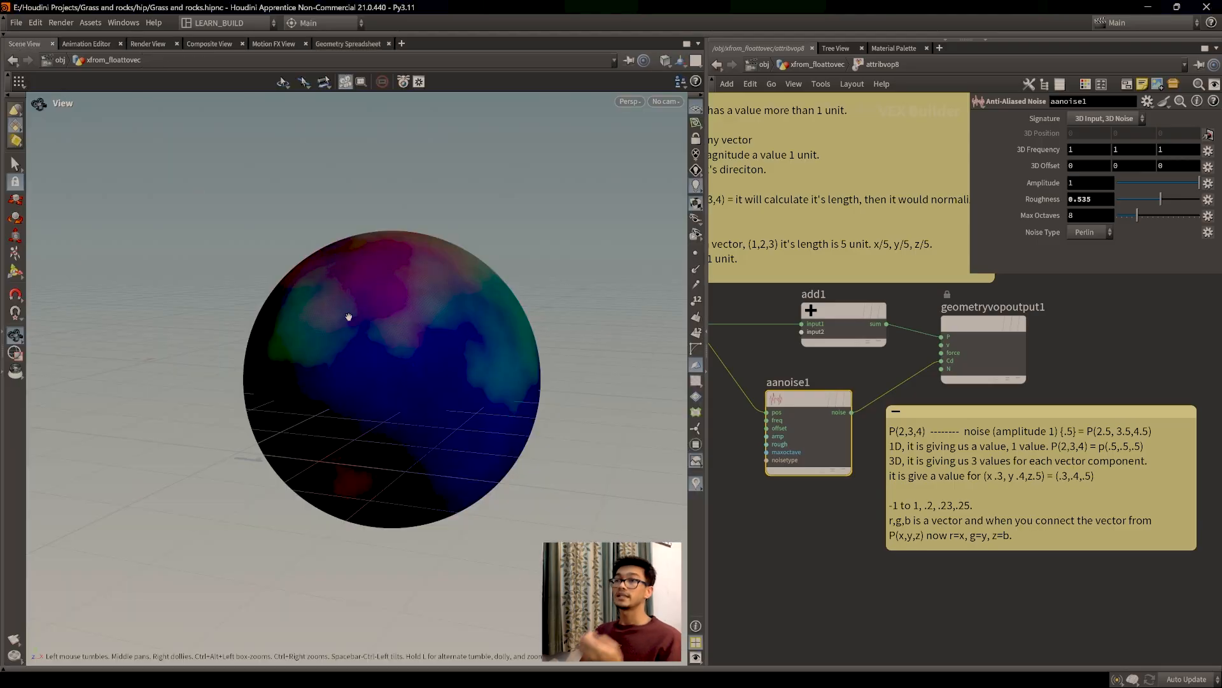
left_click_drag(437, 374, 382, 376)
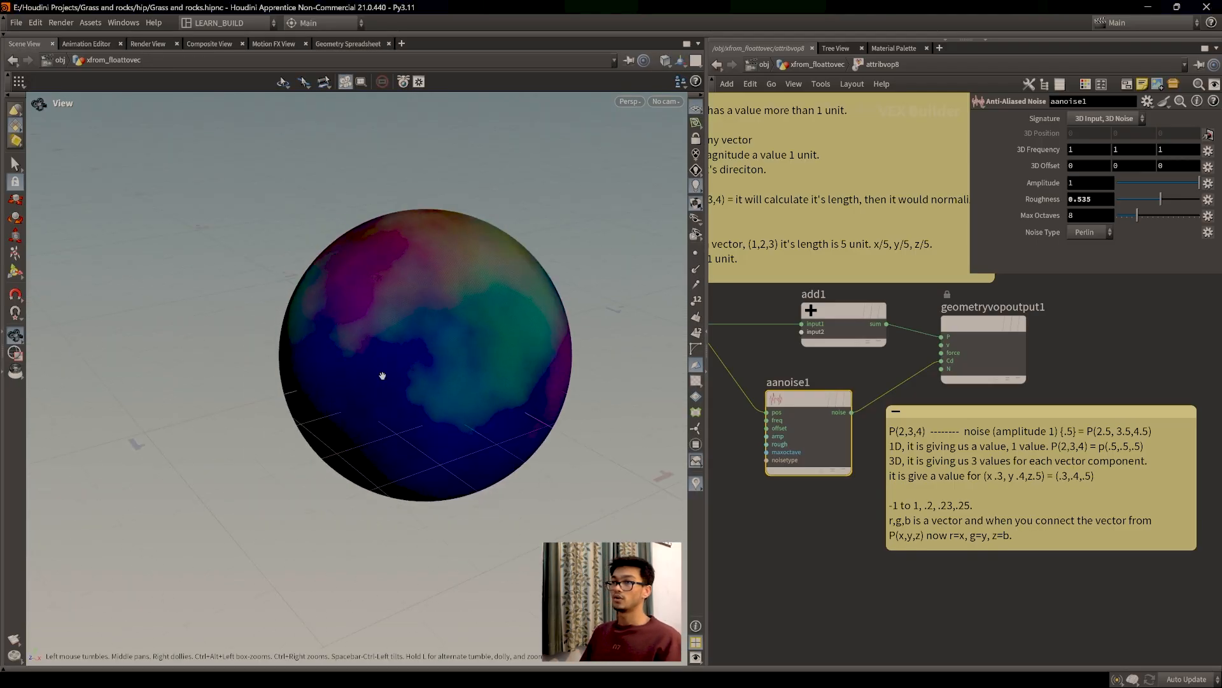
scroll(404, 346, "up", 4)
left_click_drag(1191, 183, 1159, 184)
mouse_move(453, 404)
left_mouse_down()
mouse_move(494, 390)
mouse_move(463, 401)
left_mouse_up()
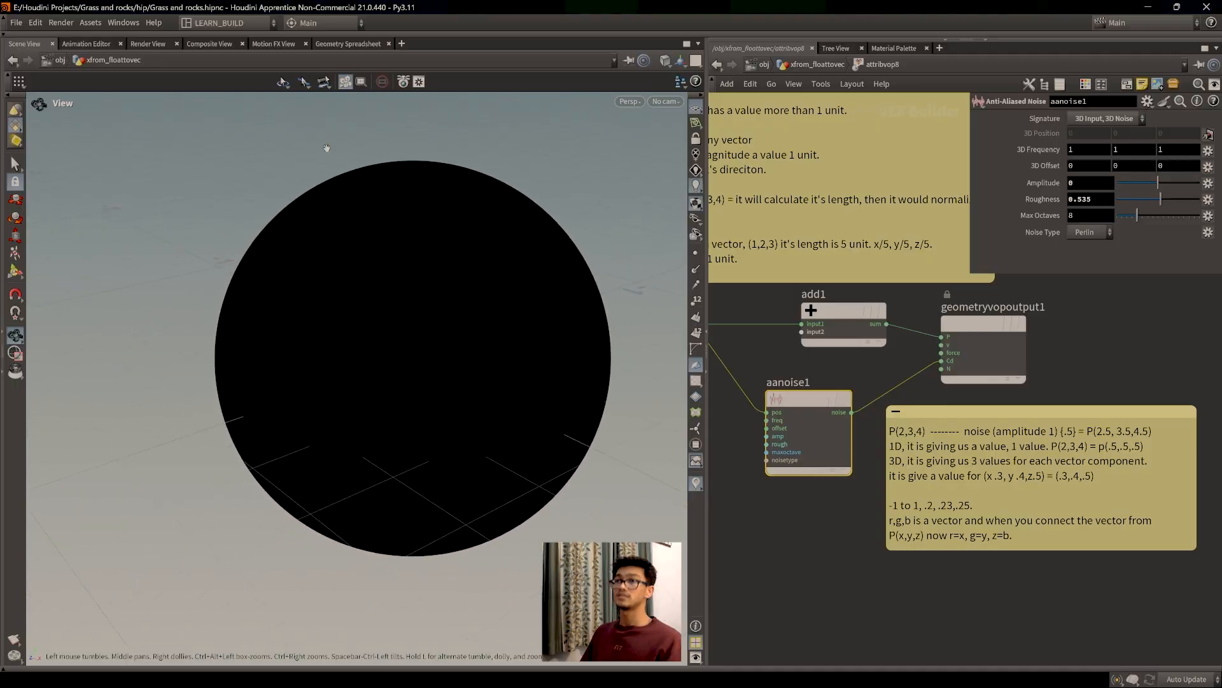
left_click(348, 44)
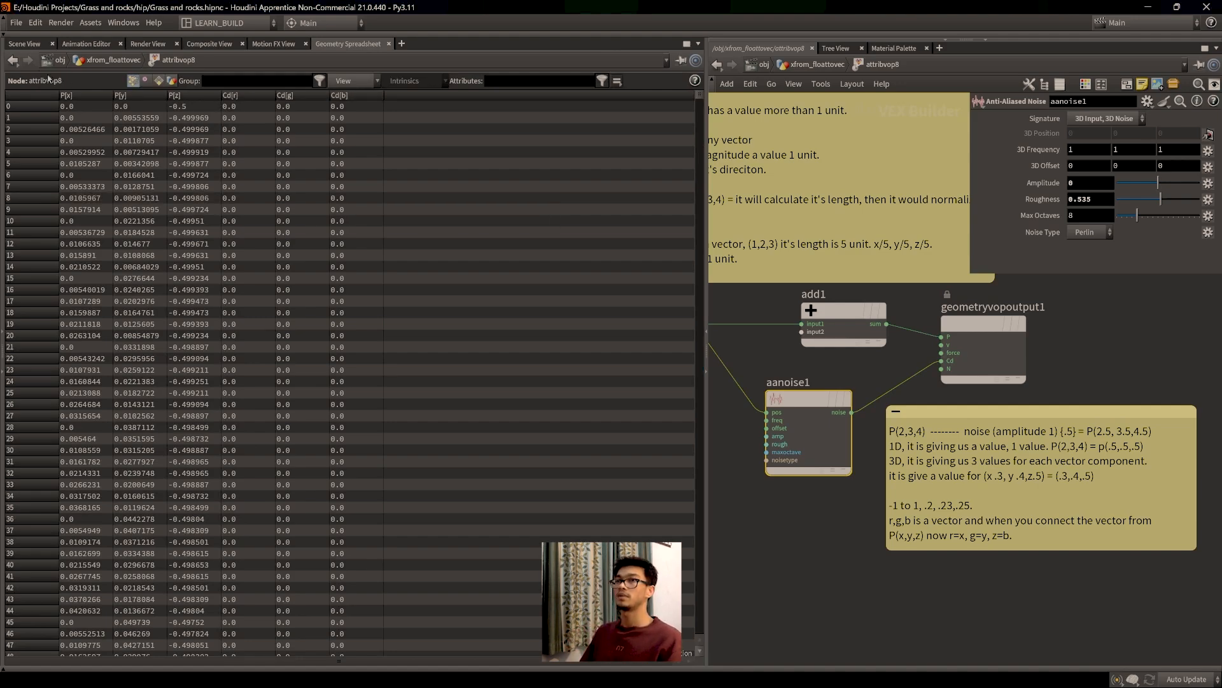
left_click(24, 43)
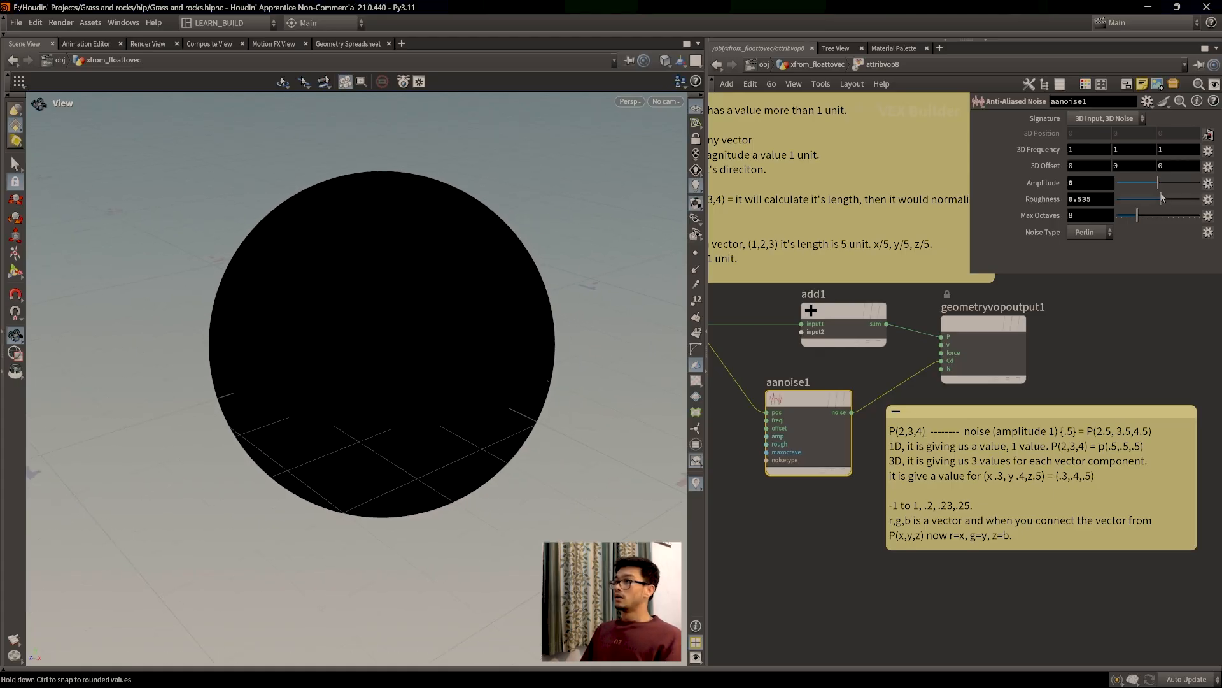
left_click_drag(1159, 183, 1200, 183)
left_click_drag(335, 450, 375, 402)
mouse_move(810, 400)
left_mouse_down()
mouse_move(815, 387)
mouse_move(800, 402)
left_mouse_up()
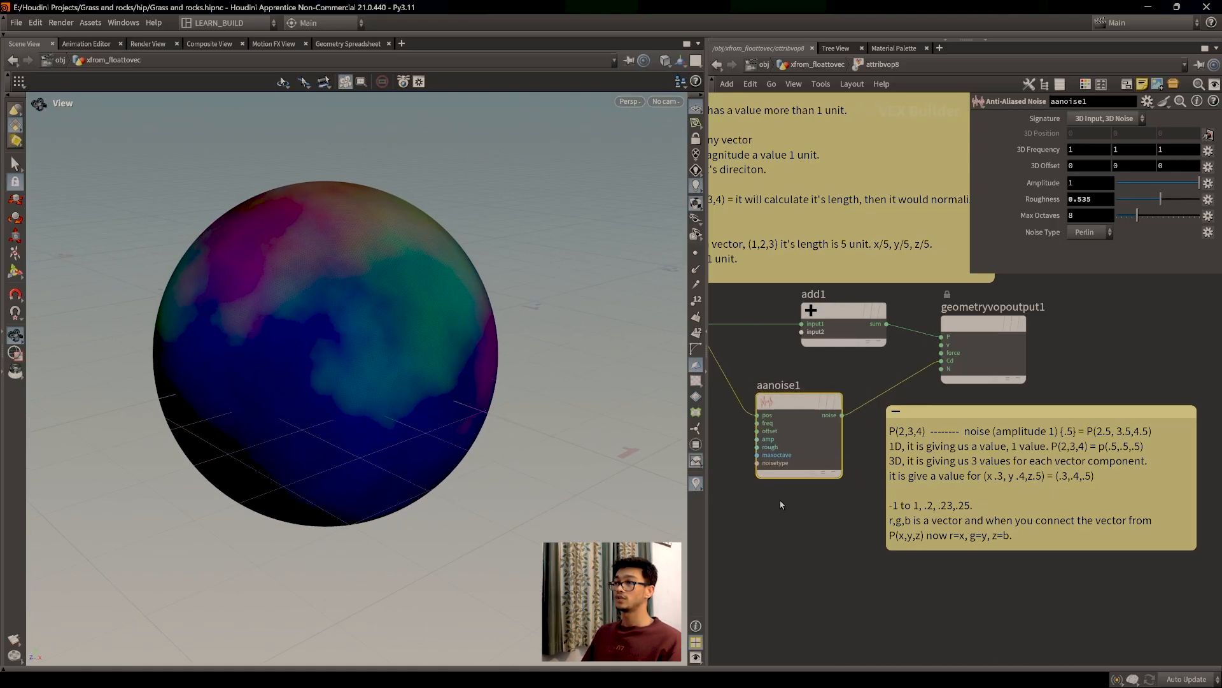
scroll(787, 491, "down", 3)
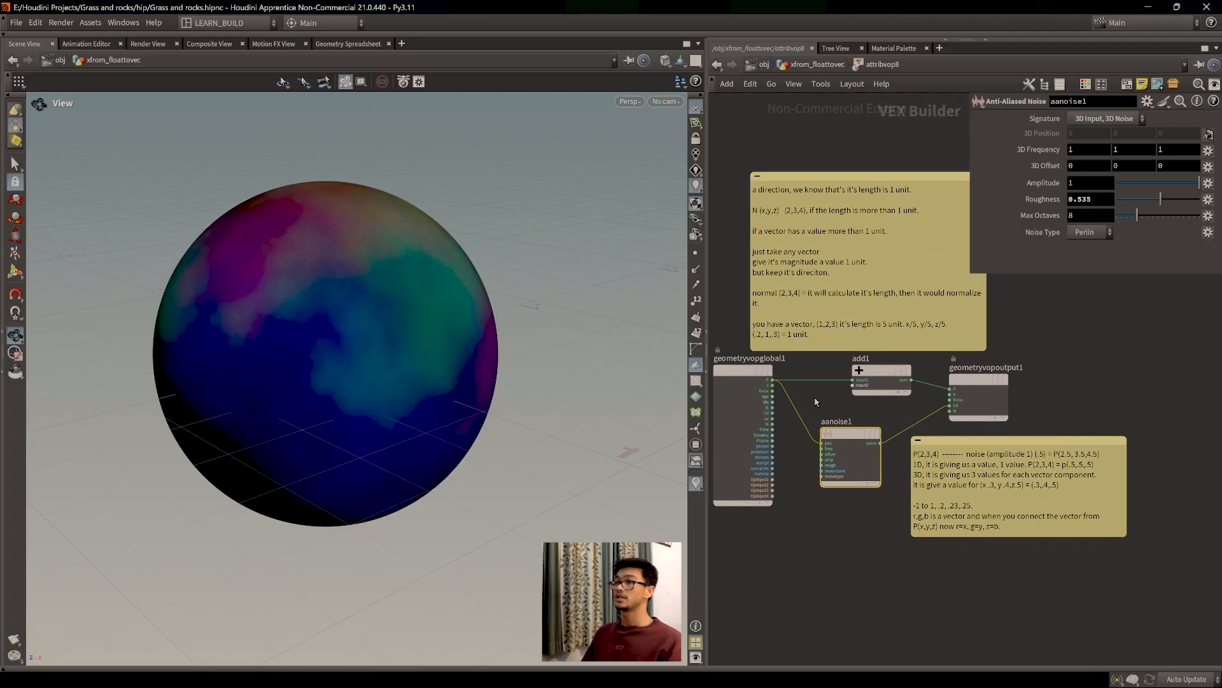
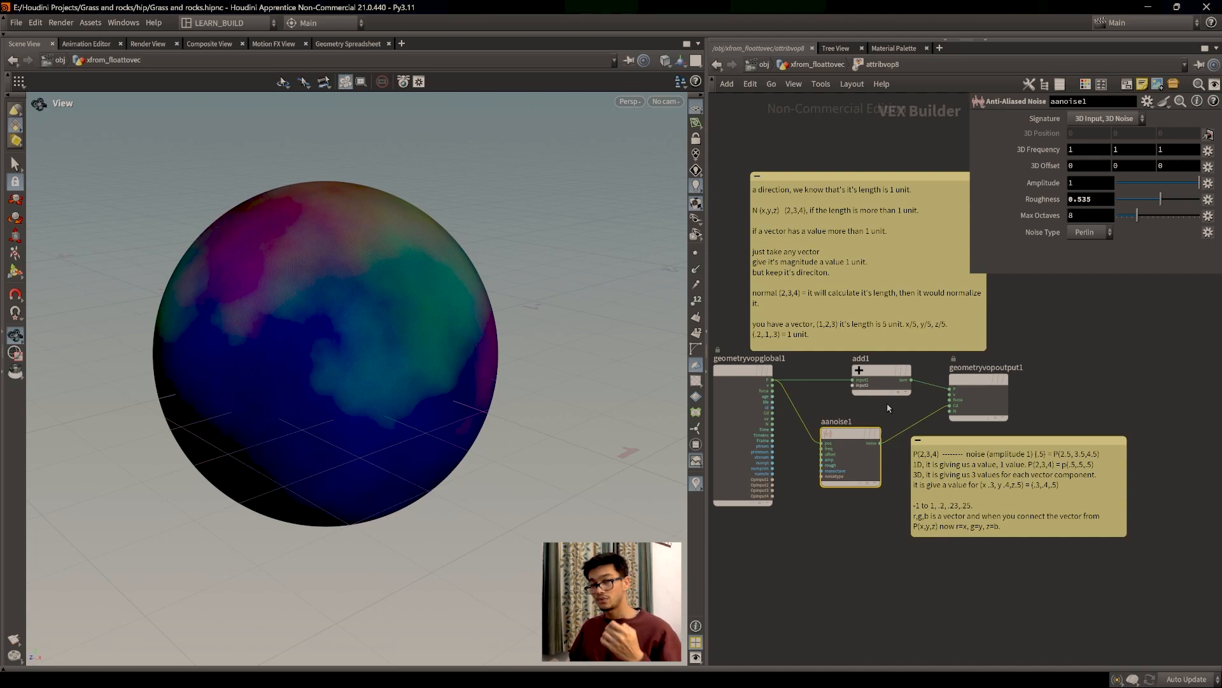
Step: Leave attribvop8 for the xfrom_floattovec network and pan over to attribvop4
middle_click_drag(1052, 342, 1052, 405)
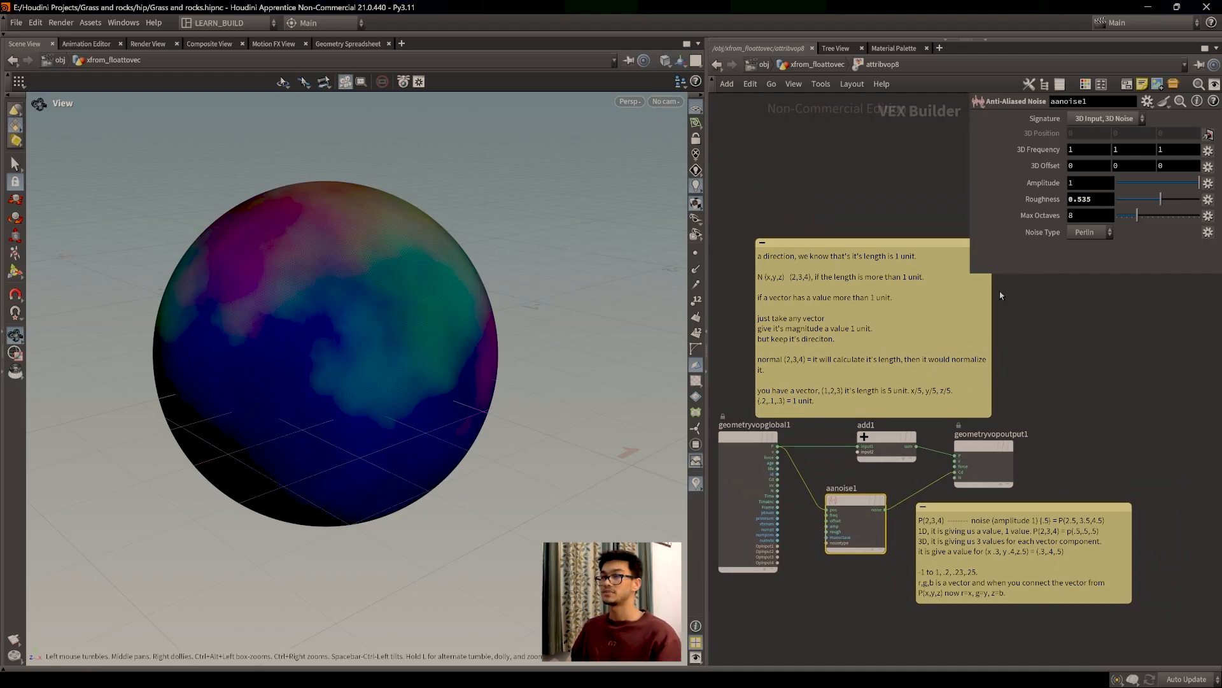
left_click(828, 65)
scroll(911, 389, "down", 3)
middle_click_drag(933, 408, 1074, 395)
middle_click_drag(794, 436, 1053, 306)
scroll(949, 409, "up", 3)
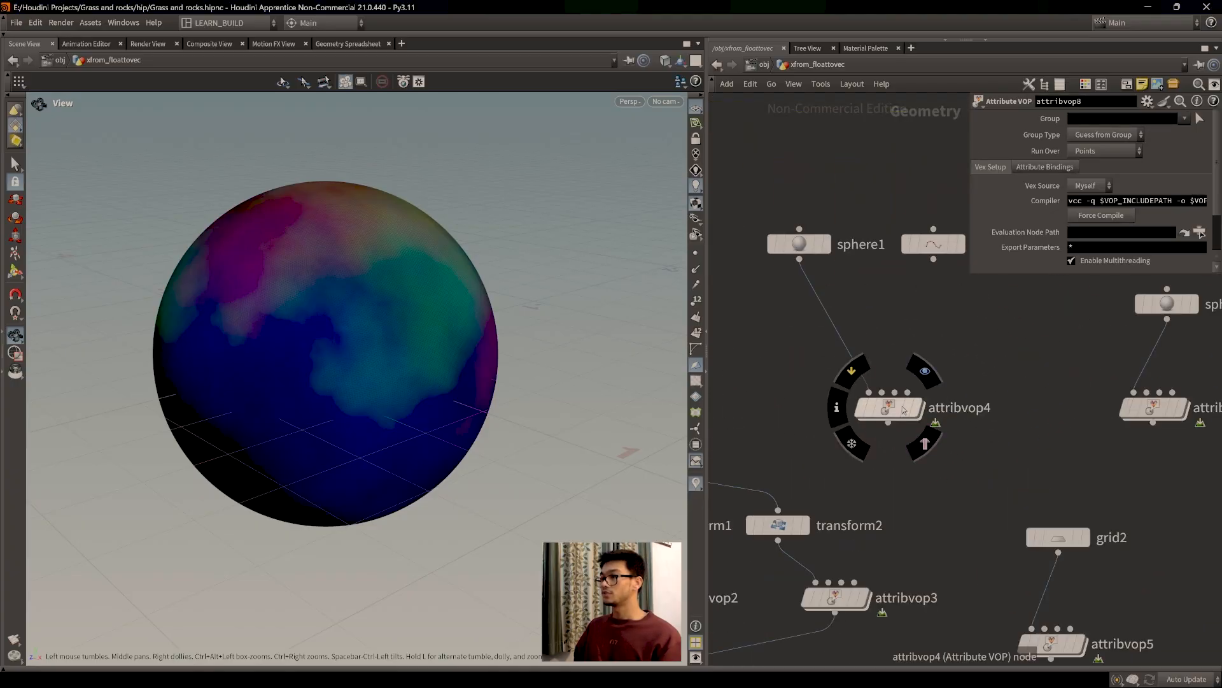
double_click(905, 409)
middle_click_drag(898, 405, 972, 460)
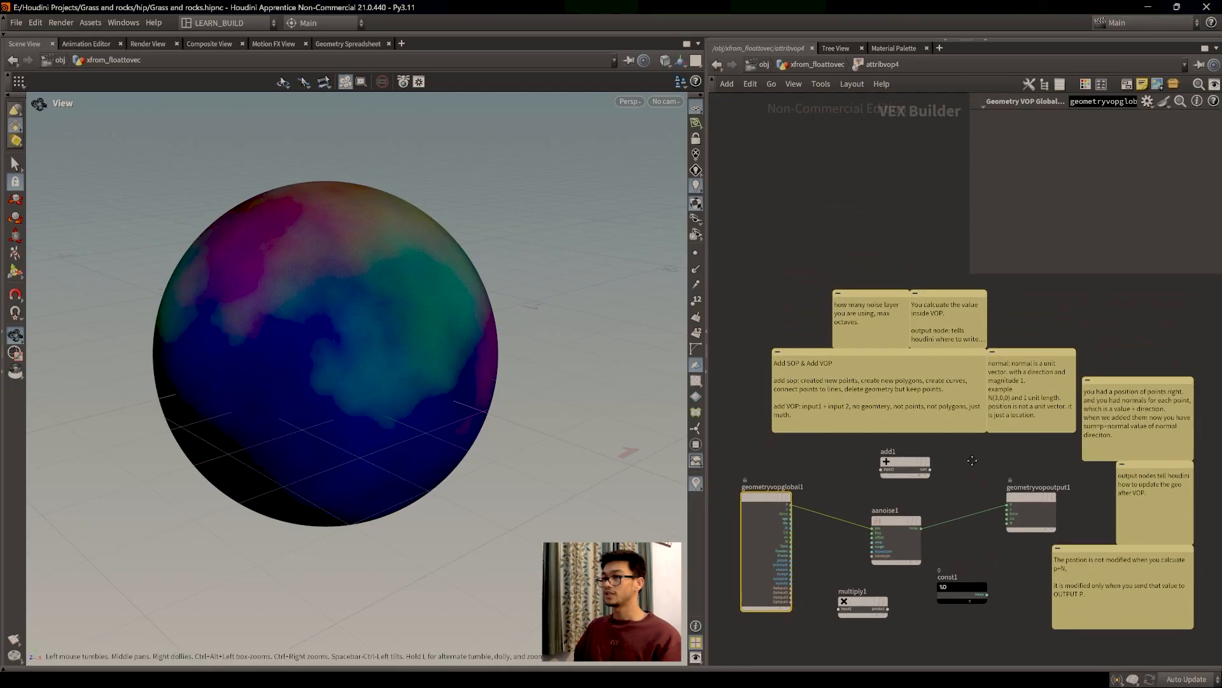
scroll(972, 453, "up", 5)
scroll(913, 456, "down", 2)
middle_click_drag(838, 477, 826, 551)
scroll(870, 420, "up", 2)
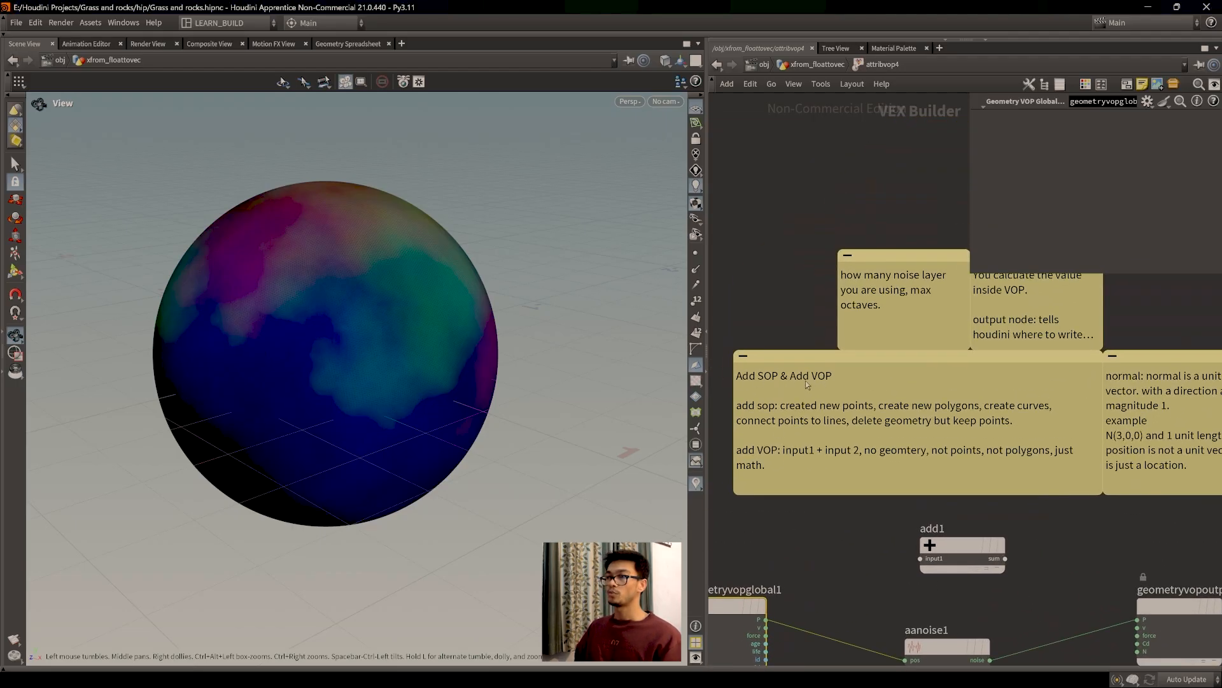
middle_click_drag(847, 563, 817, 513)
scroll(845, 522, "down", 2)
left_click_drag(921, 517, 950, 522)
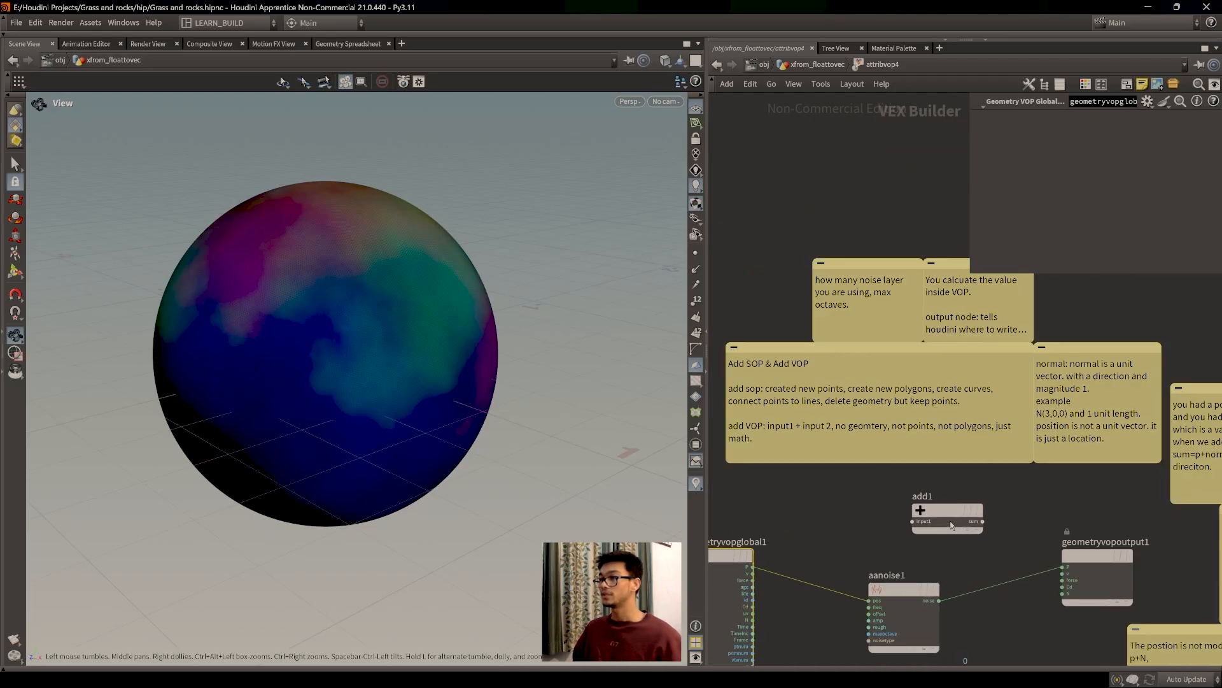
left_click(819, 65)
Step: Display add1's single origin point instead of the sphere, then open attribvop4's VEX network
middle_click_drag(981, 376, 967, 442)
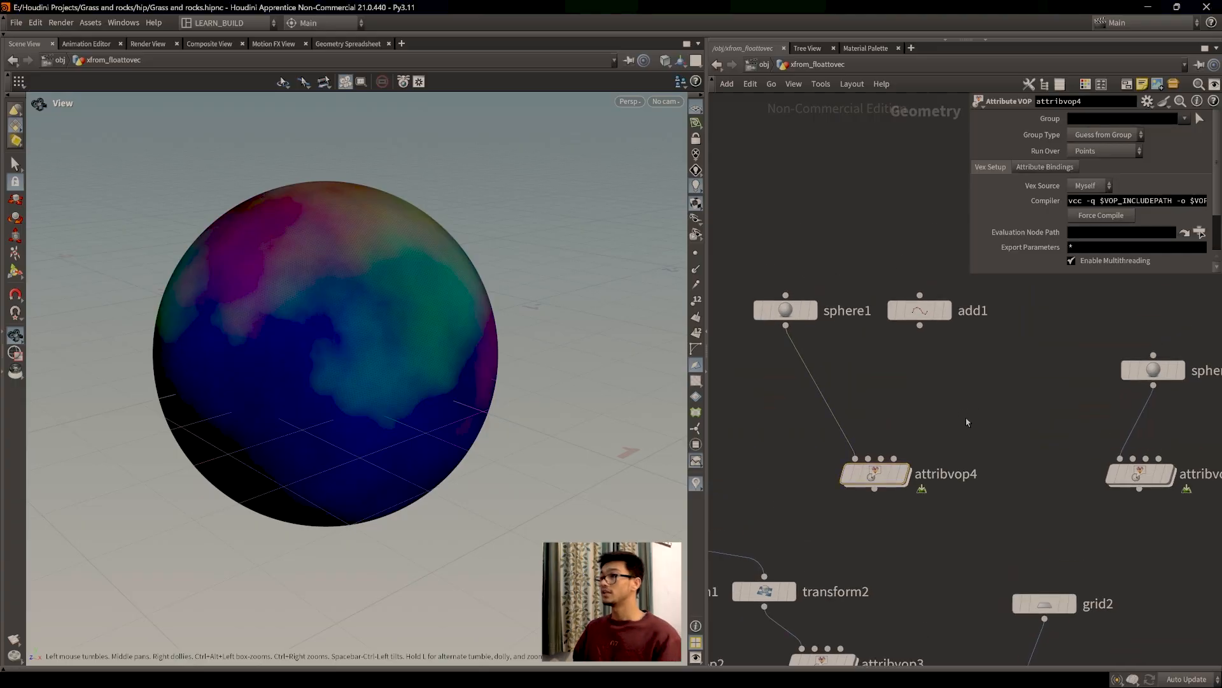
key("Tab")
left_click(924, 310)
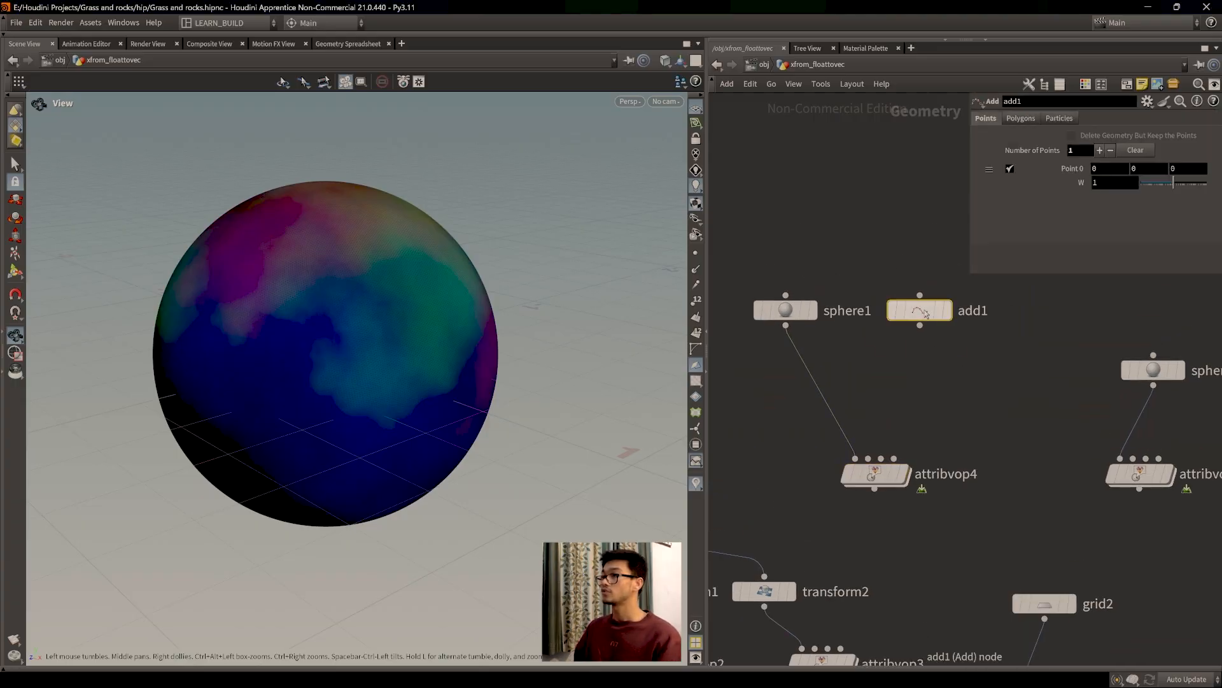
mouse_move(930, 310)
left_click(955, 278)
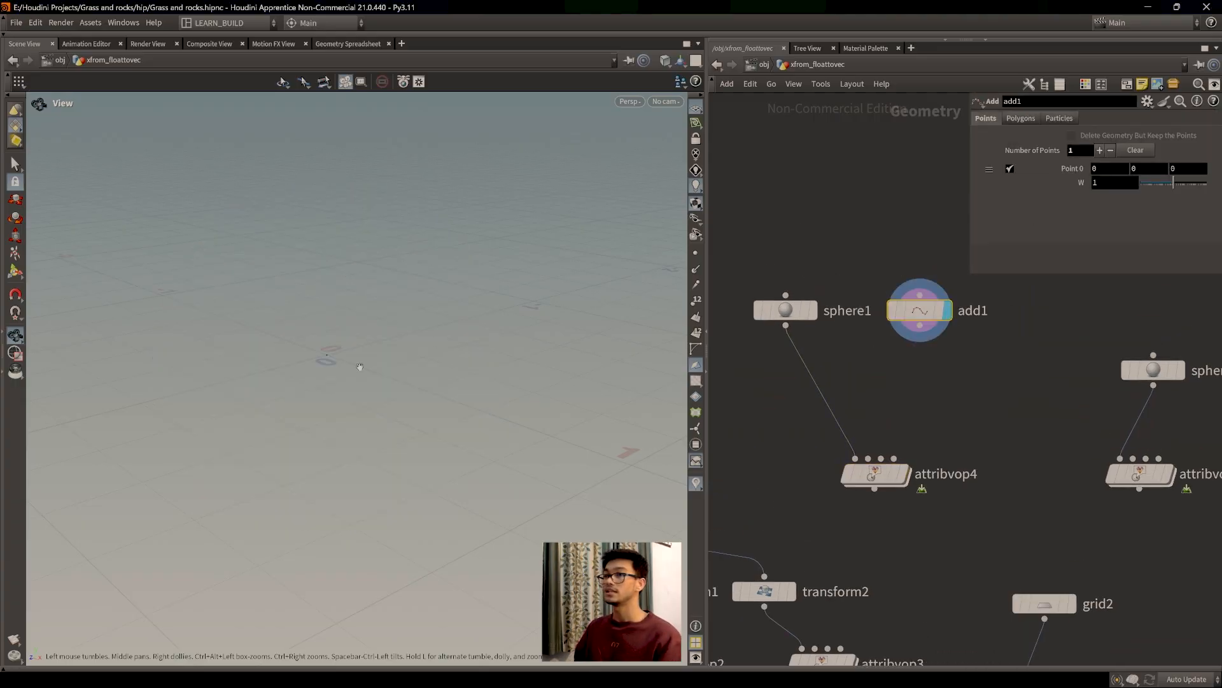
left_click_drag(402, 400, 374, 439)
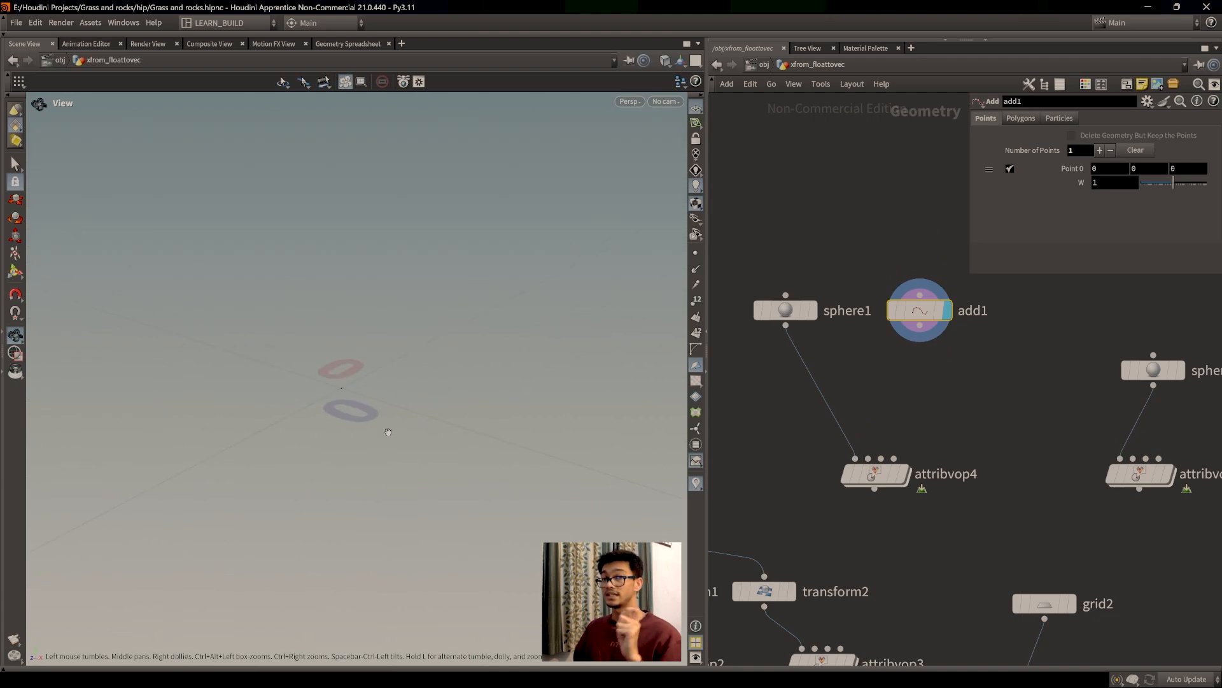
double_click(875, 475)
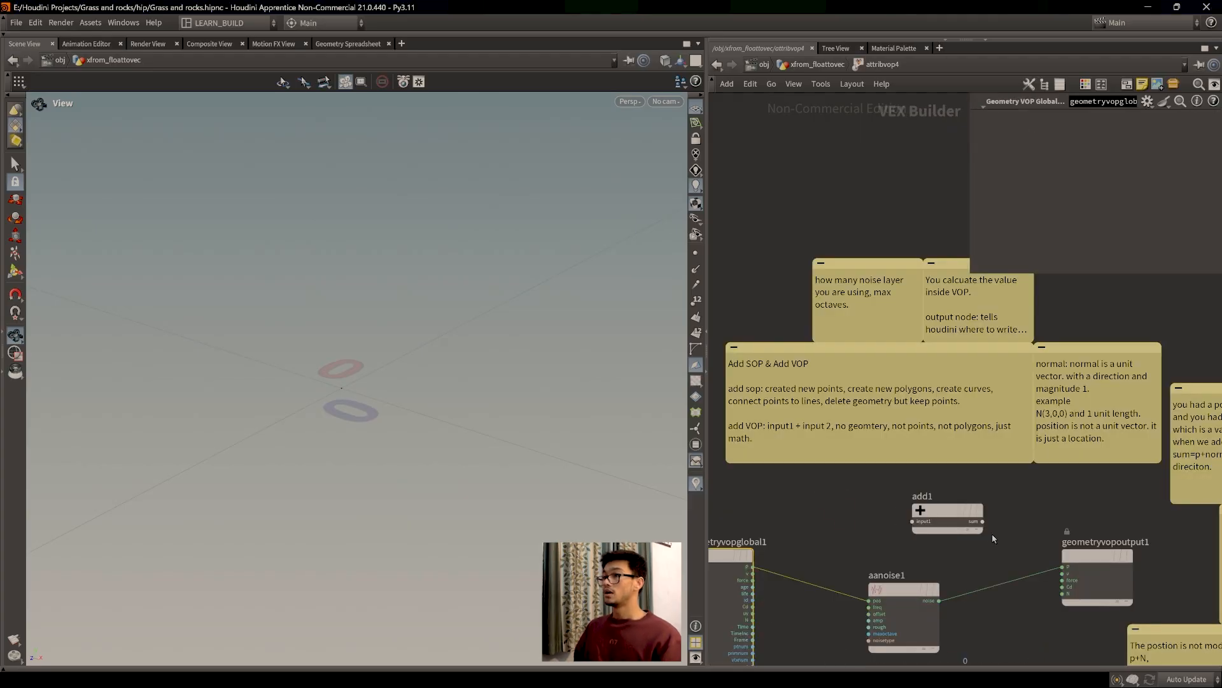
Step: Reframe attribvop4's VEX network and nudge the add1 node to the left
middle_click_drag(778, 496, 871, 496)
scroll(843, 501, "down", 1)
scroll(844, 501, "down", 1)
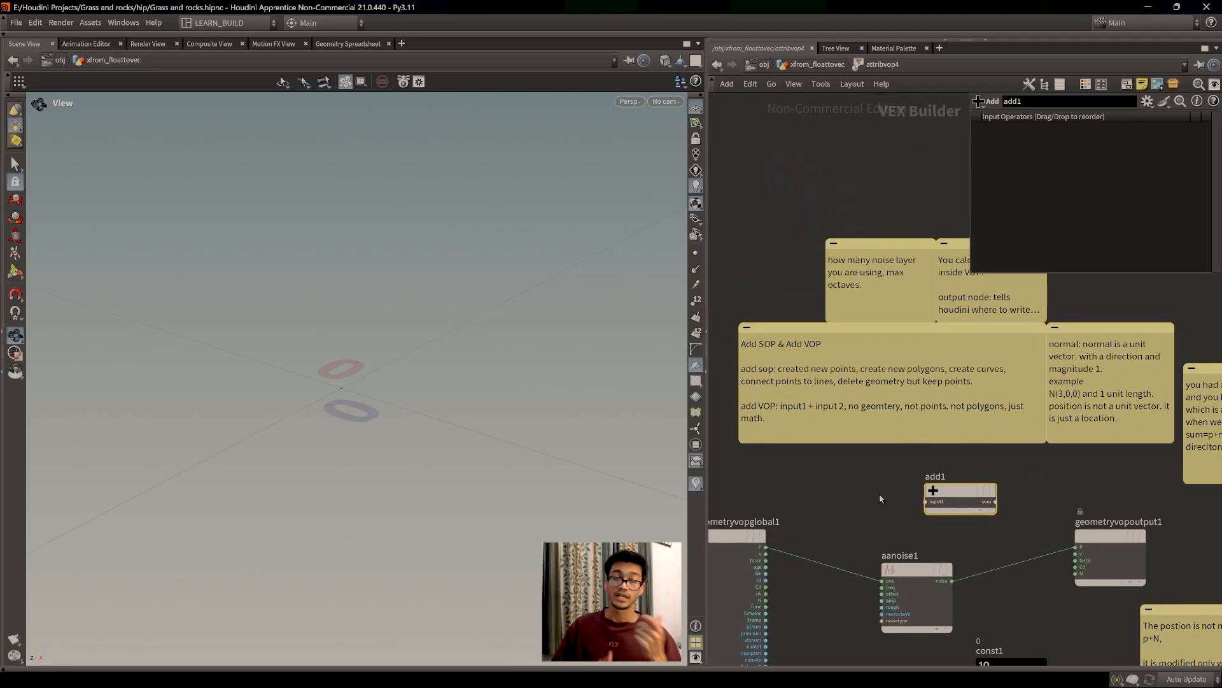
scroll(880, 494, "up", 2)
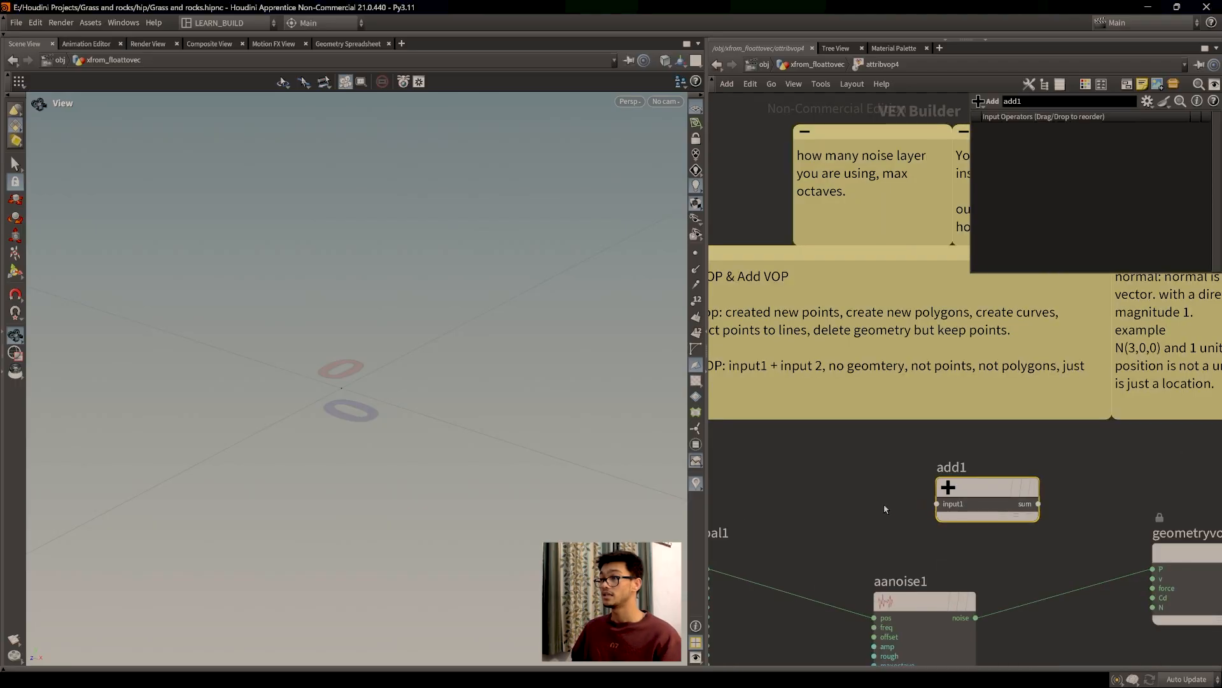
middle_click_drag(852, 510, 907, 504)
left_click_drag(1001, 511, 986, 508)
middle_click_drag(800, 497, 852, 505)
left_click_drag(1036, 514, 1011, 512)
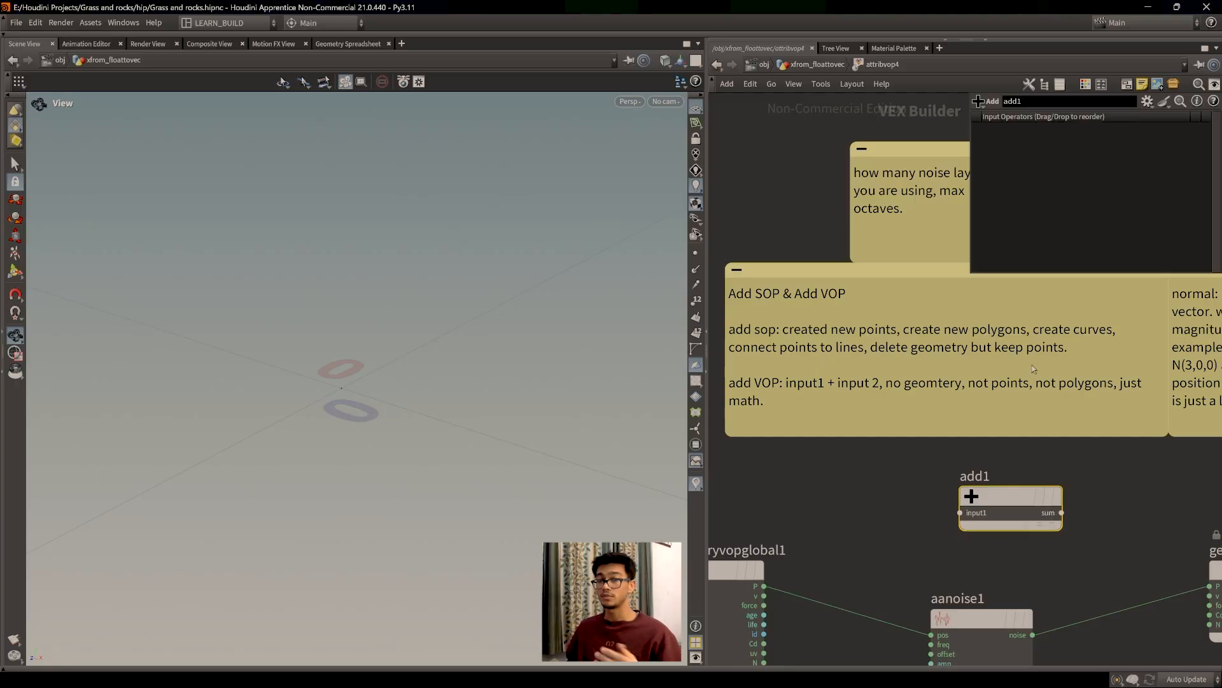
Step: Pan over the upper sticky notes, then return to the xfrom_floattovec geometry level
middle_click_drag(975, 564, 972, 578)
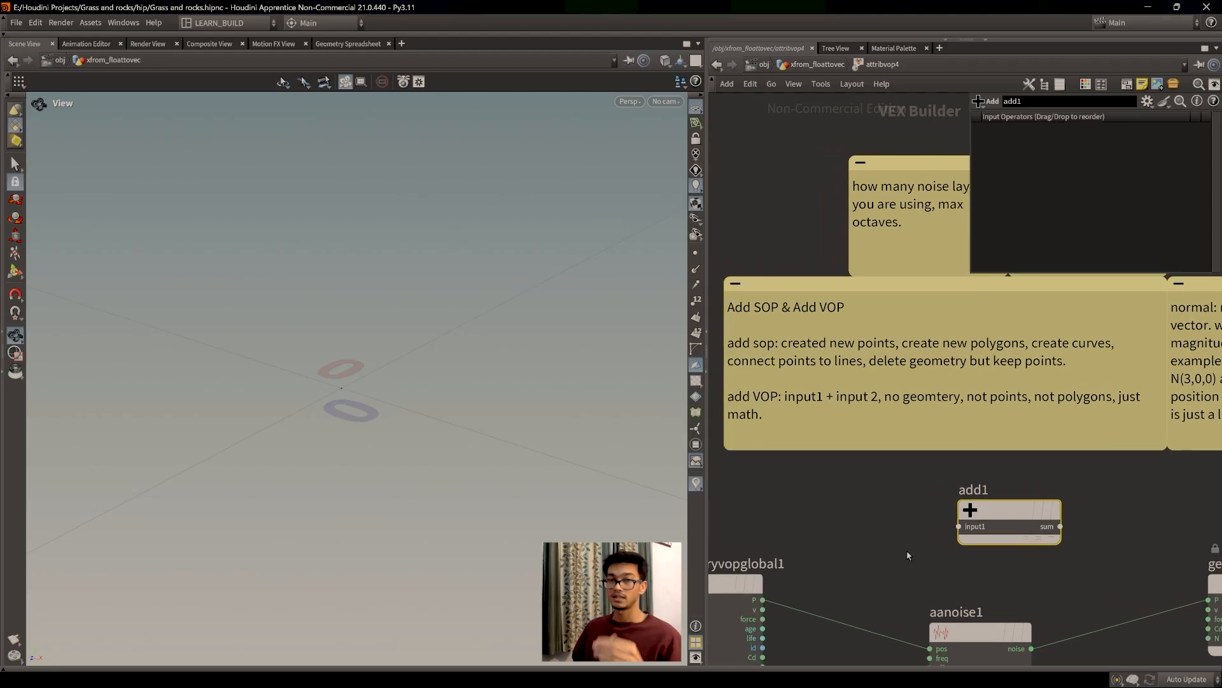
middle_click_drag(972, 350, 936, 461)
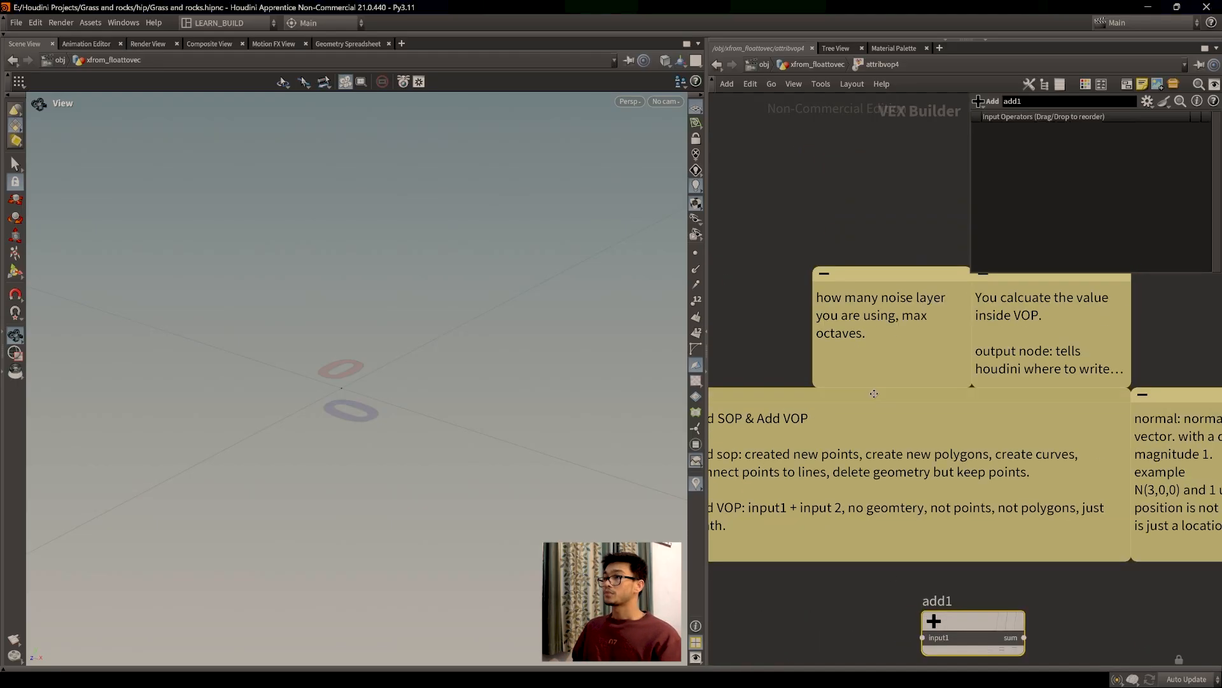
scroll(879, 560, "down", 2)
middle_click_drag(871, 572, 849, 432)
middle_click_drag(843, 482, 827, 467)
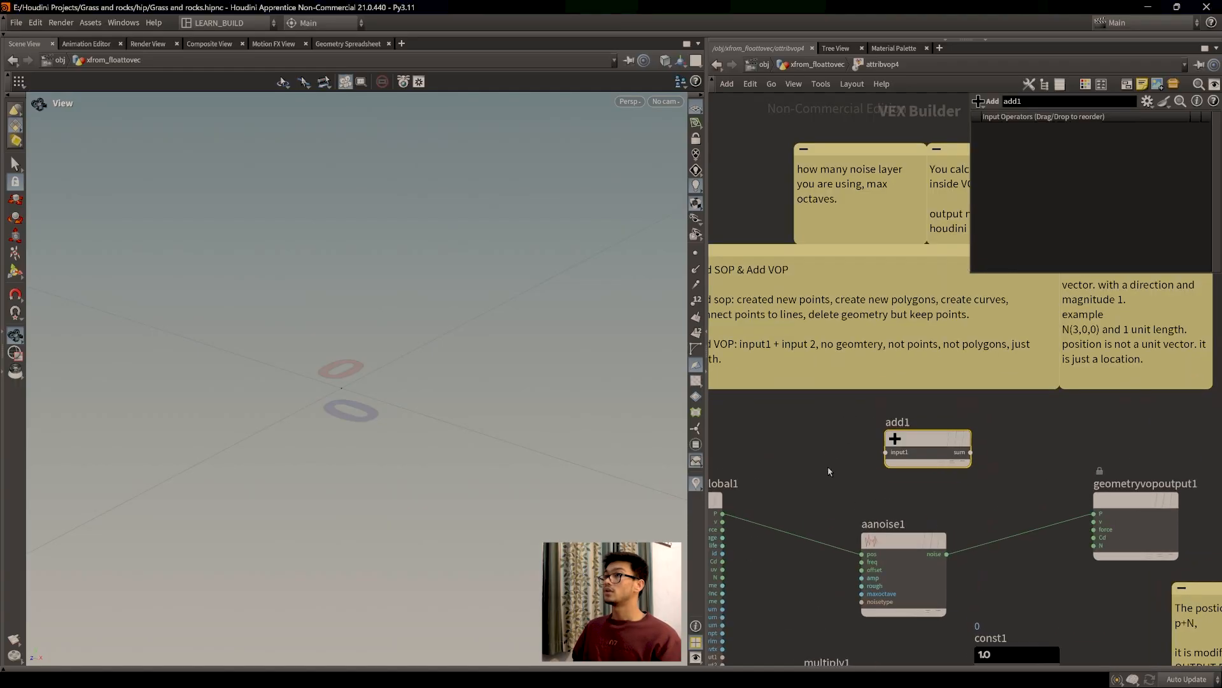
scroll(828, 466, "up", 2)
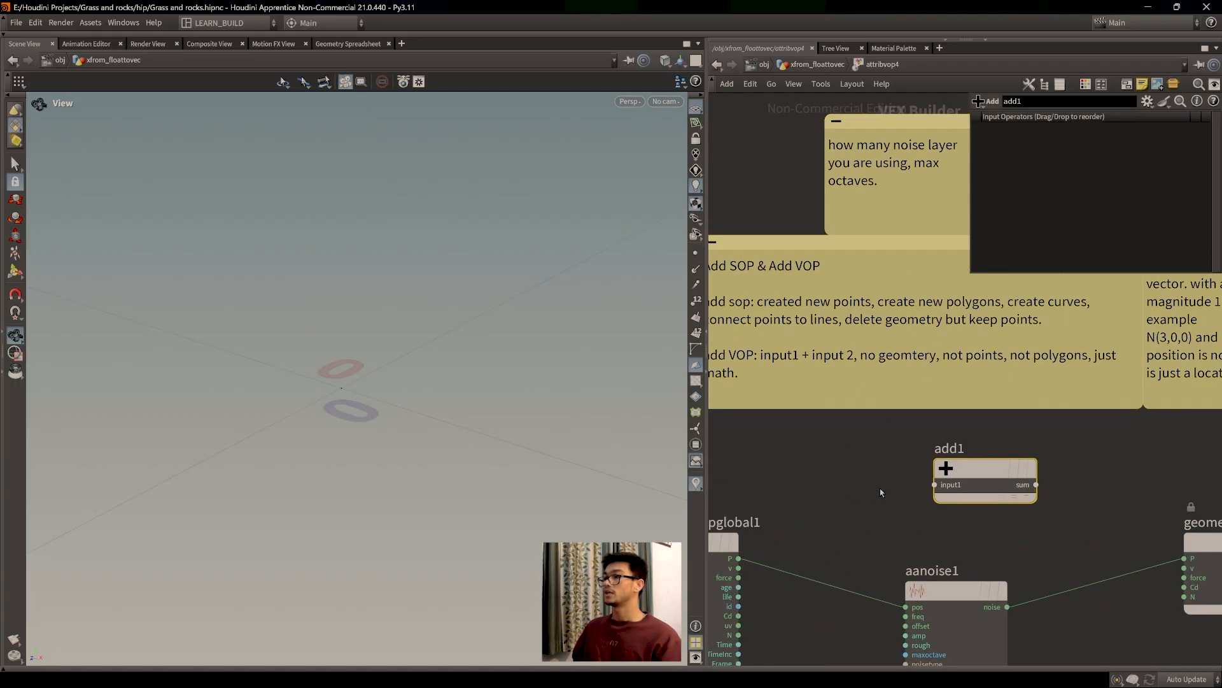
left_click(818, 65)
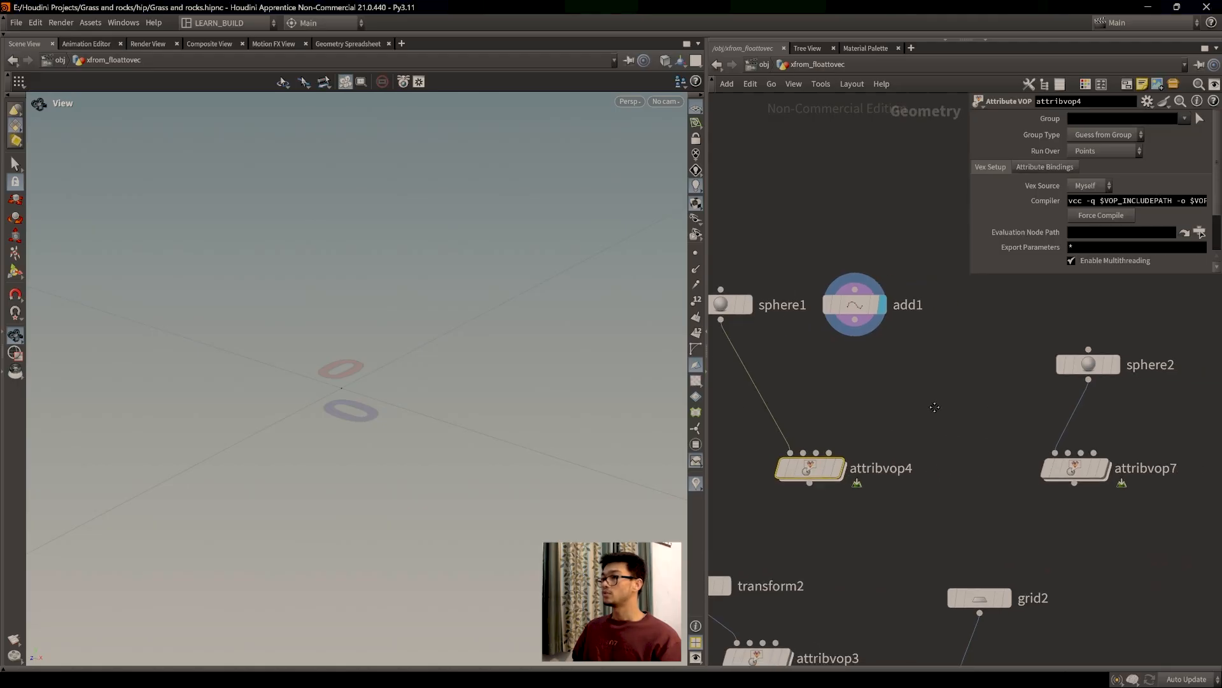
Step: Check aanoise1's noise settings inside attribvop4, then go back up to the geometry level
double_click(810, 468)
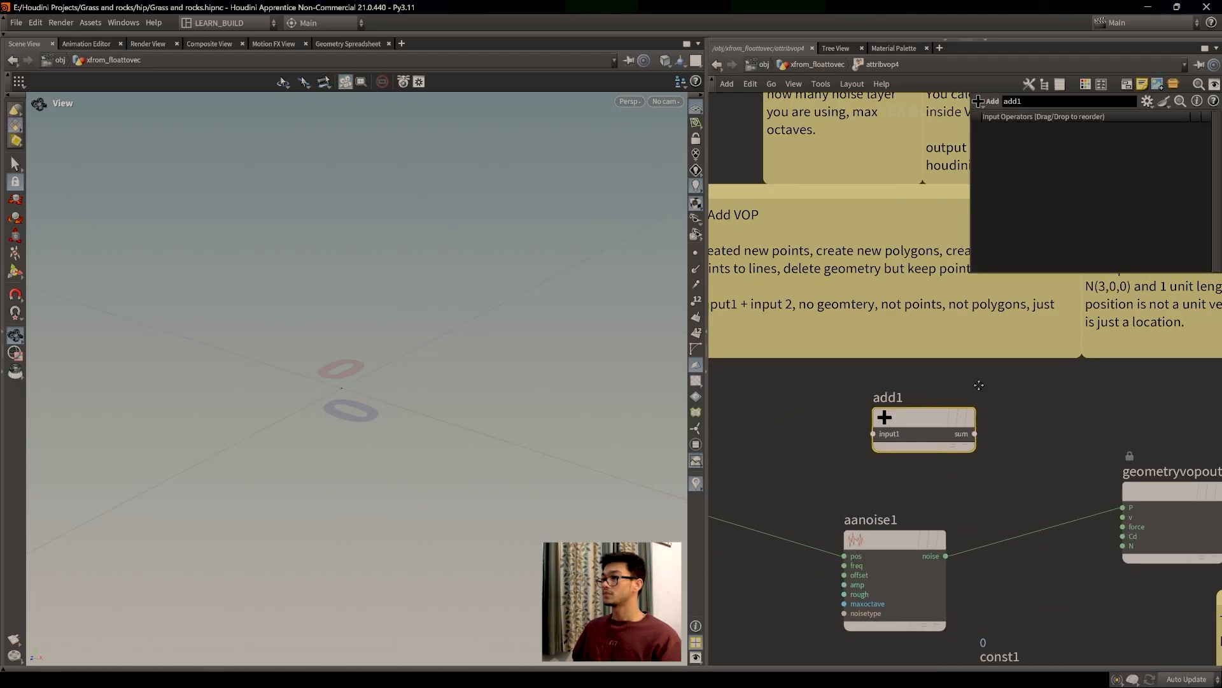
middle_click_drag(979, 386, 954, 342)
left_click(879, 498)
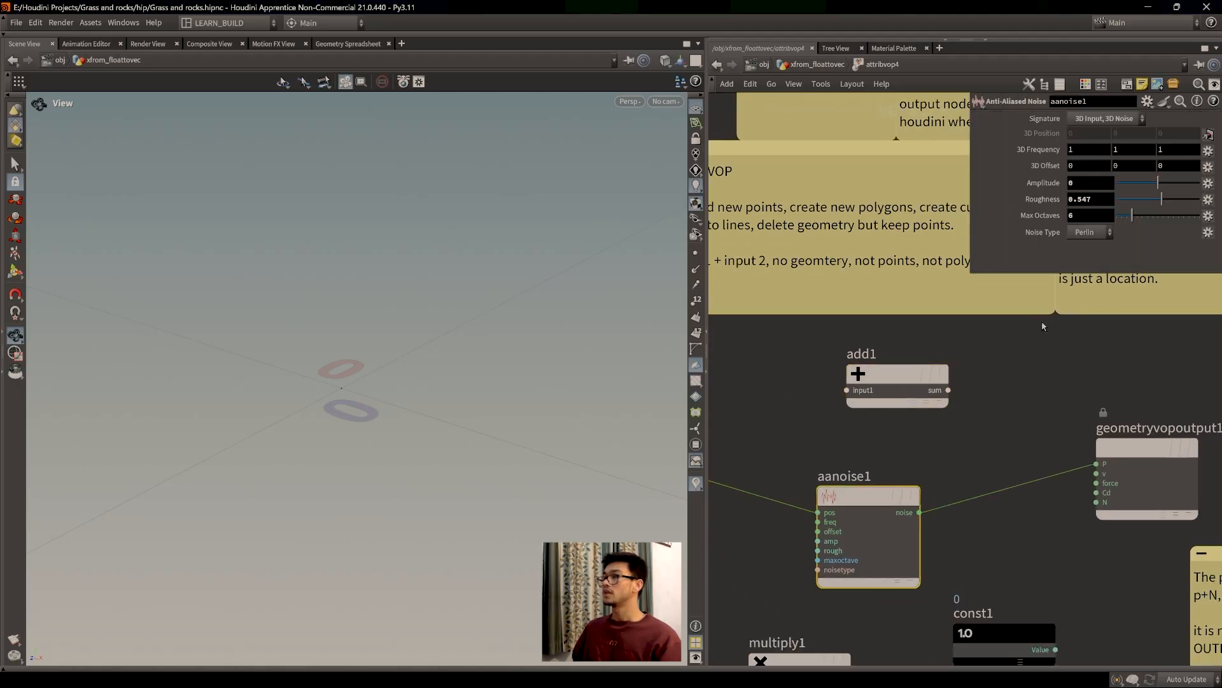
key("u")
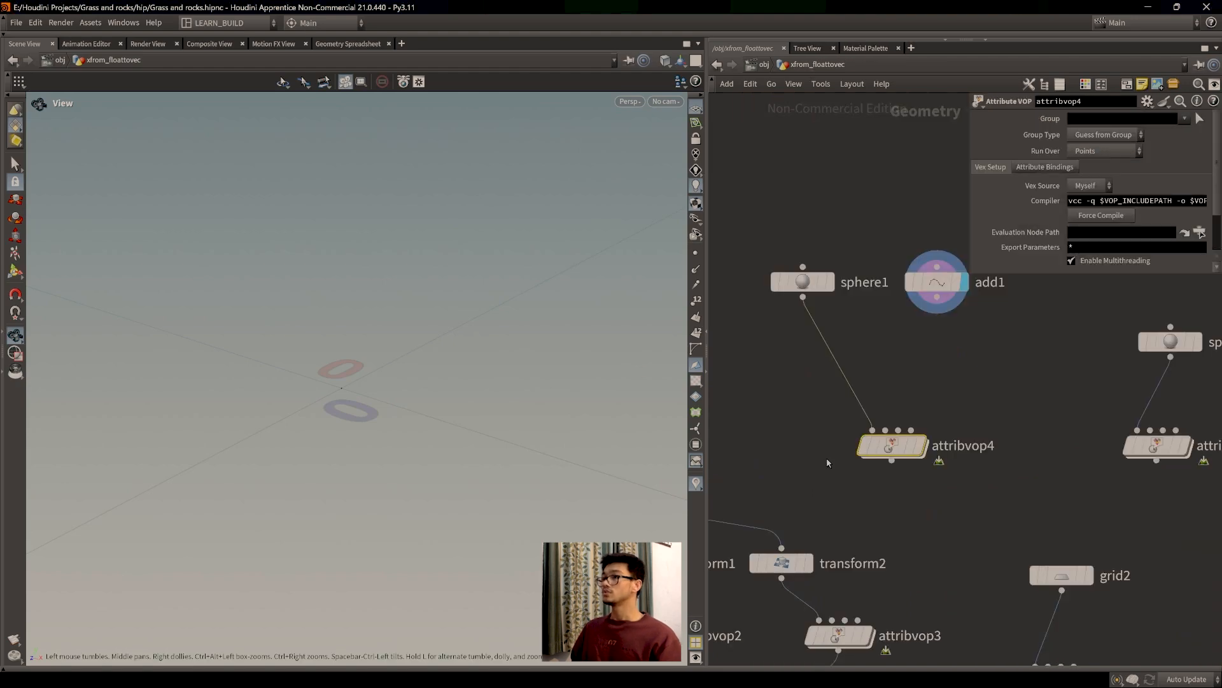
Step: Move the display flag from sphere1 to attribvop4, ending on attribvop8
left_click(829, 281)
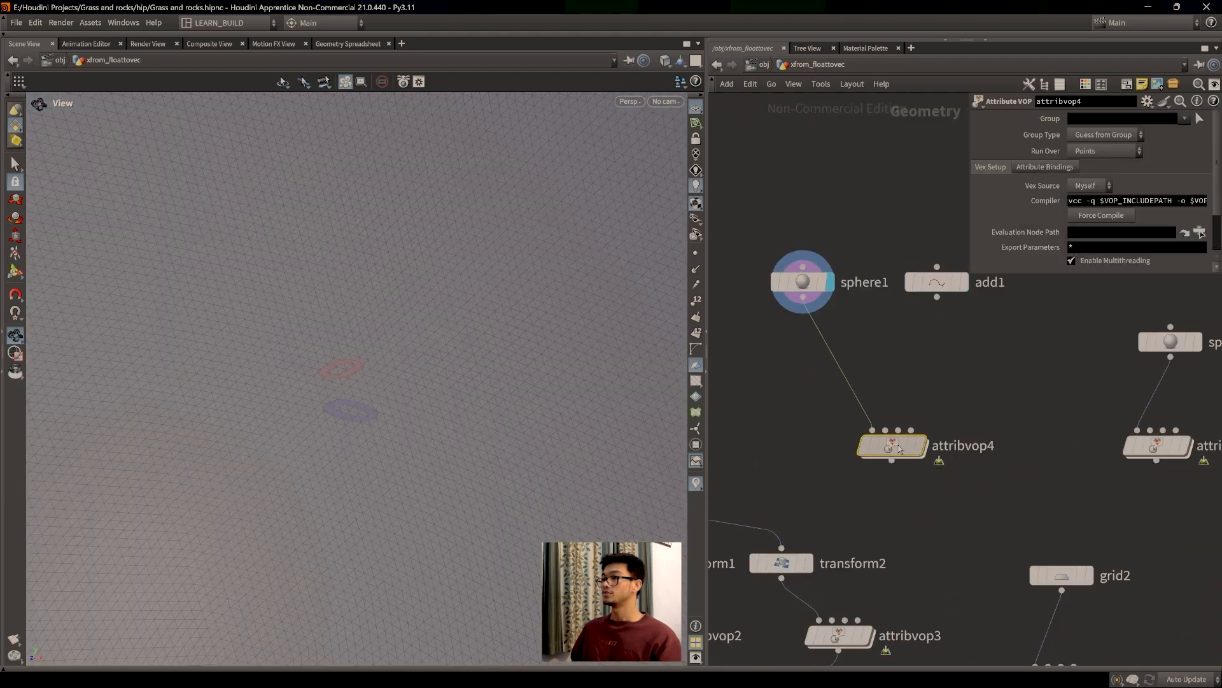
left_click(929, 408)
key("i")
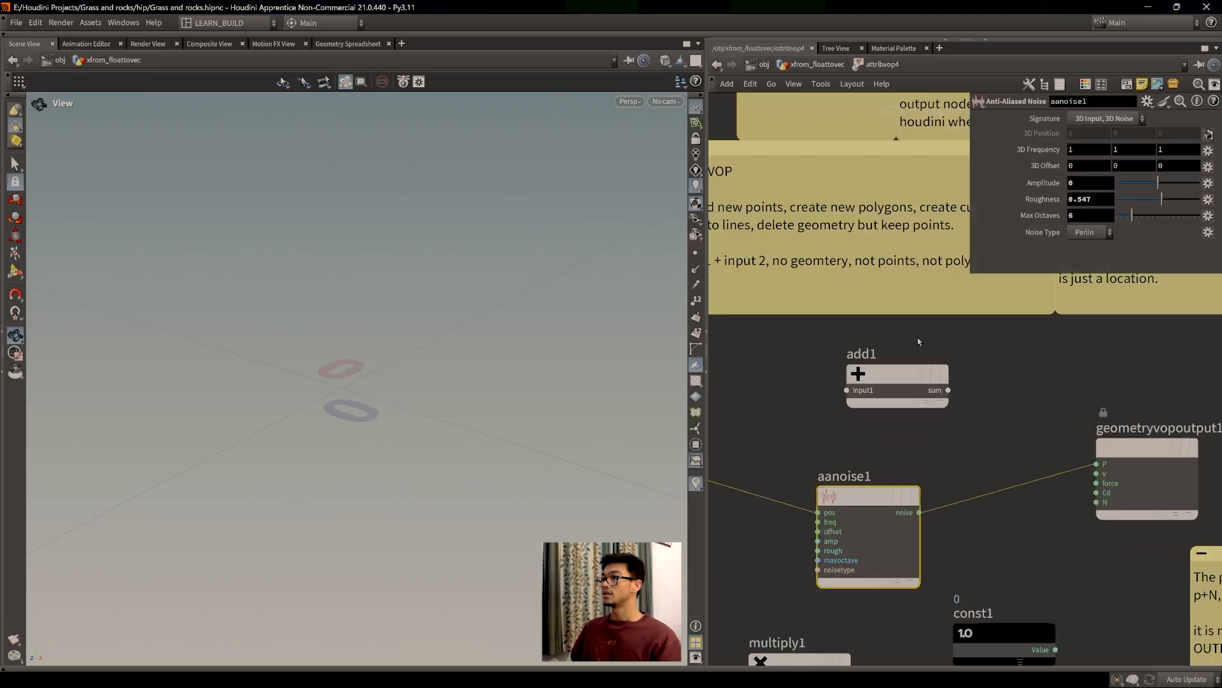
left_click(801, 64)
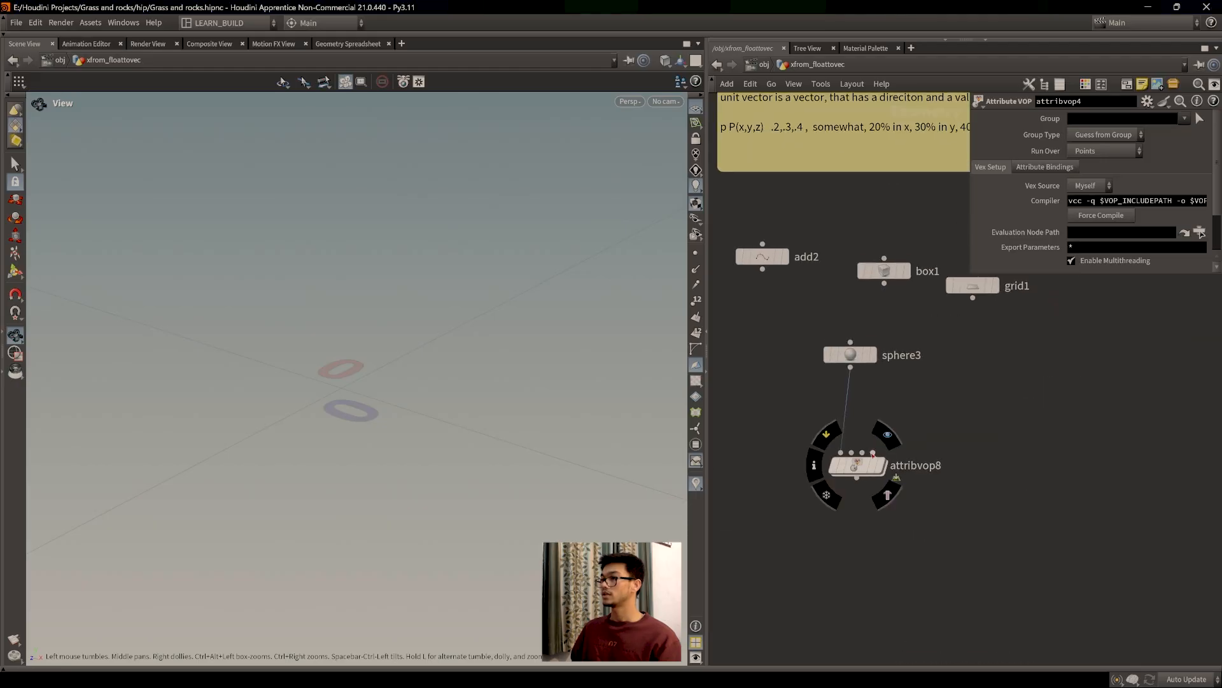
left_click(887, 435)
Step: Open attribvop8's VEX network and frame the noise-coloured sphere in the viewport
double_click(858, 467)
key("f")
scroll(404, 431, "down", 2)
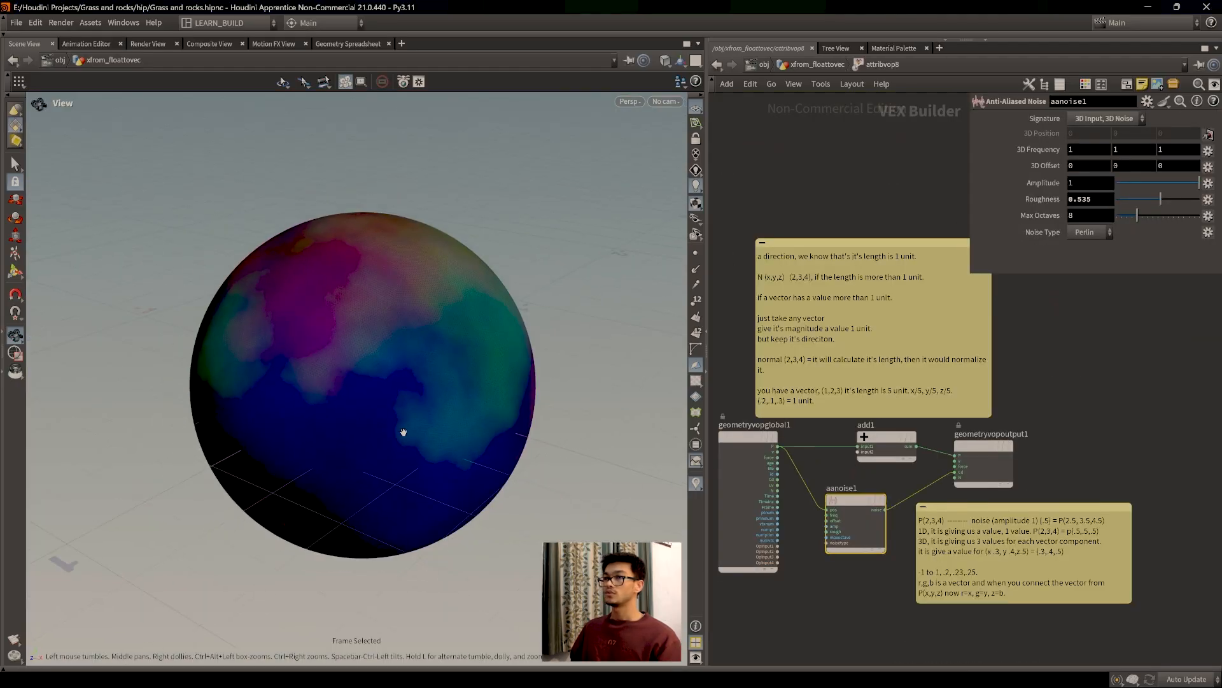
scroll(404, 431, "up", 3)
left_click_drag(404, 431, 393, 426)
scroll(389, 422, "up", 2)
middle_click_drag(380, 401, 355, 379)
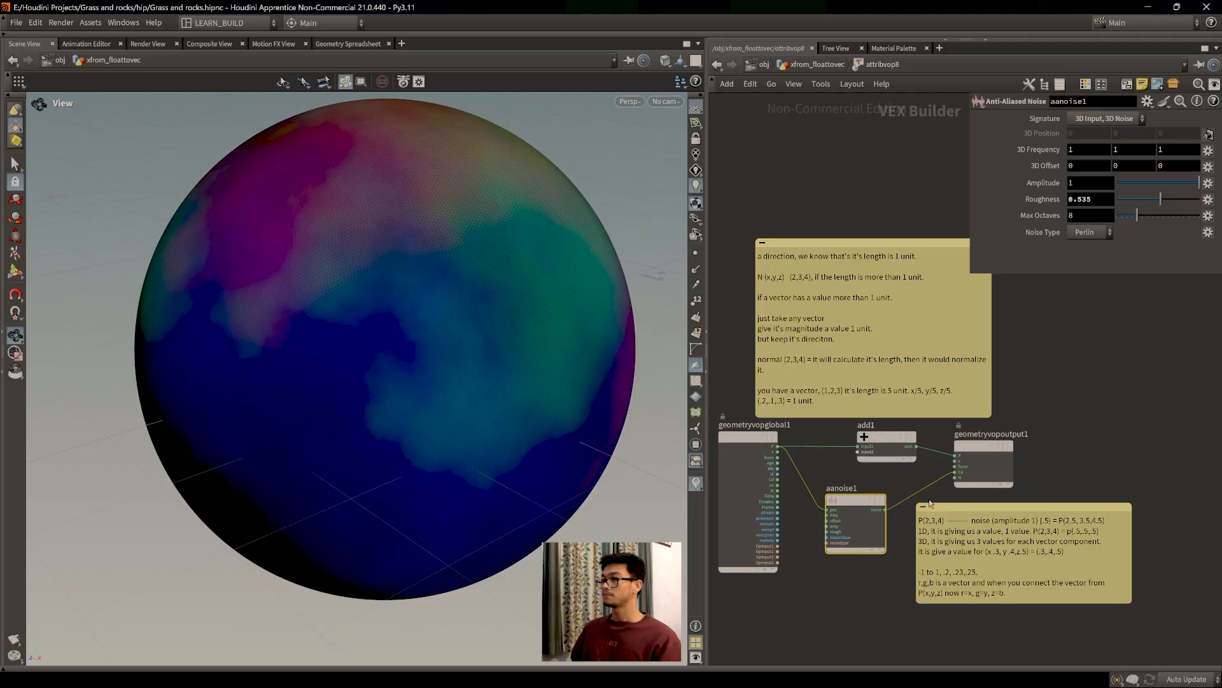
Step: Rewire aanoise1's noise from the colour output into add1's second input, displacing the sphere
key("y")
left_click_drag(945, 492, 924, 484)
left_click(885, 509)
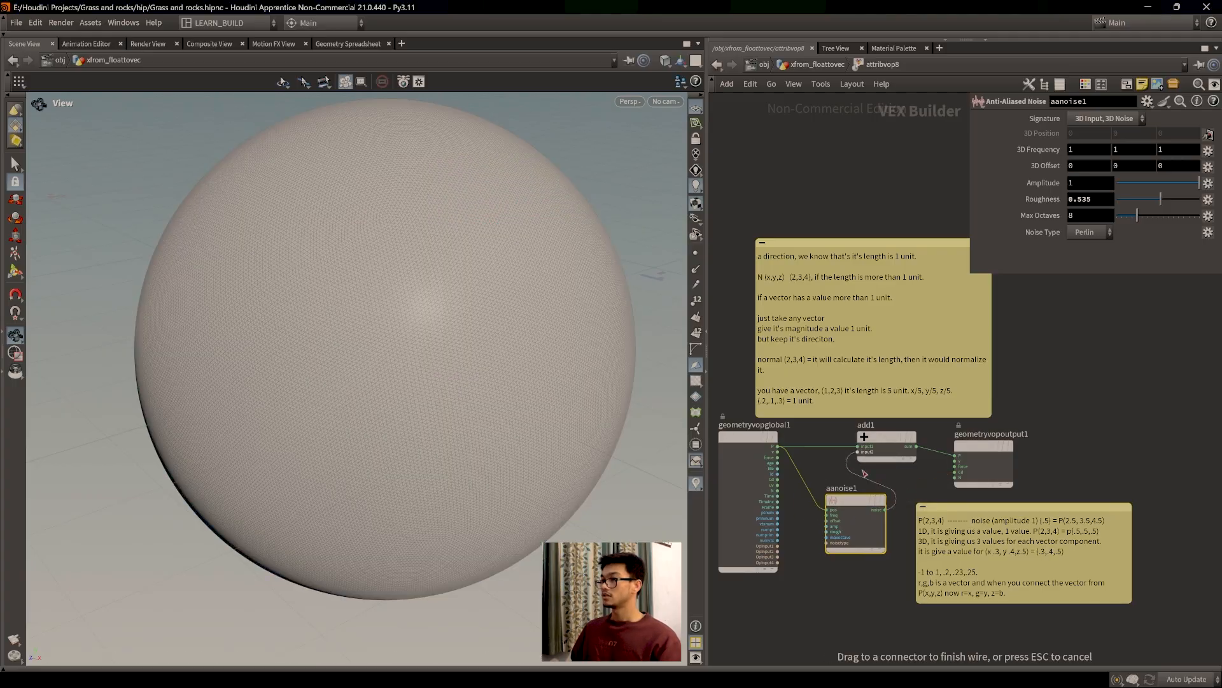
left_click(859, 452)
left_click_drag(433, 389, 407, 400)
scroll(404, 378, "down", 3)
Step: Lower the noise Amplitude to 0.362 and Max Octaves from 8 down to 0
left_click_drag(1180, 184, 1173, 181)
left_click_drag(573, 349, 393, 375)
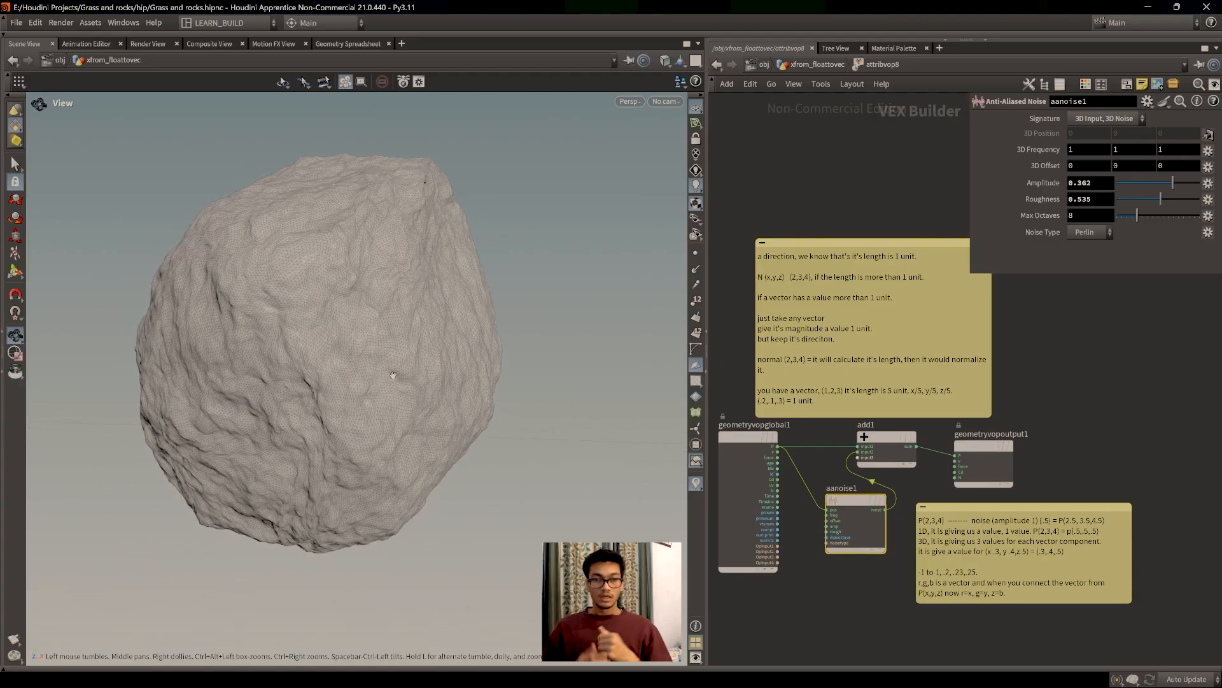
left_click_drag(1137, 215, 1115, 215)
left_click_drag(340, 351, 271, 382)
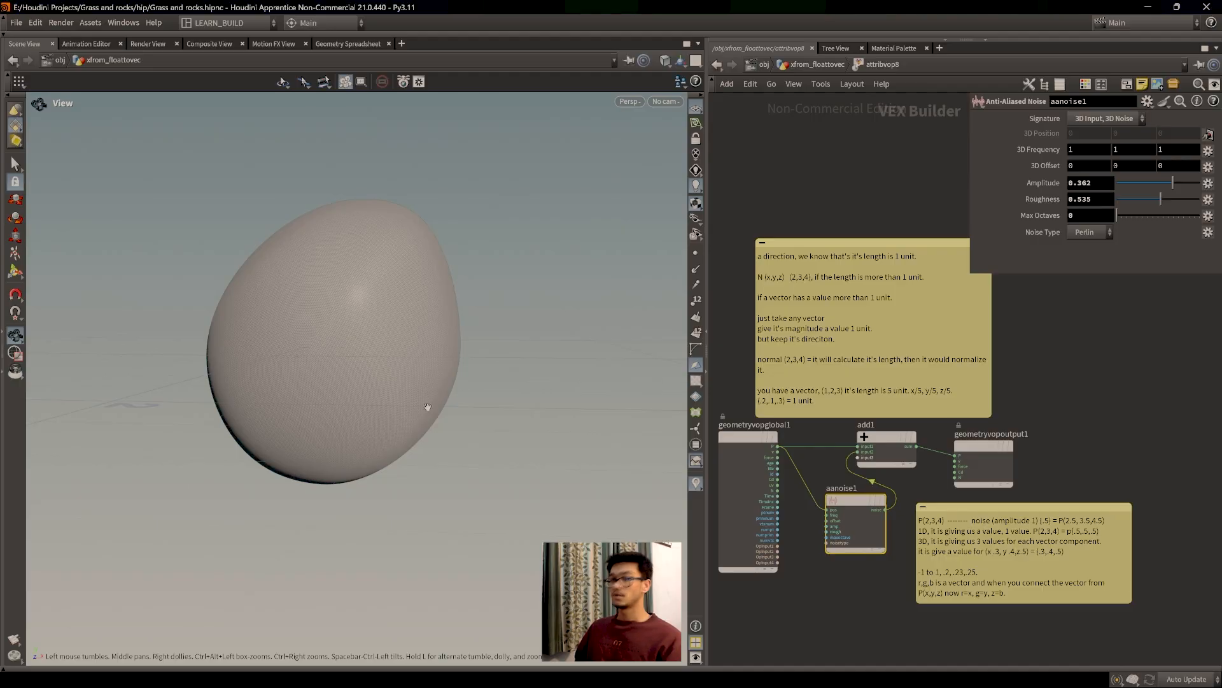
Step: Orbit around the smooth egg-shaped rock and nudge aanoise1 slightly left
middle_click_drag(437, 370, 459, 399)
scroll(458, 399, "up", 1)
middle_click_drag(347, 385, 418, 411)
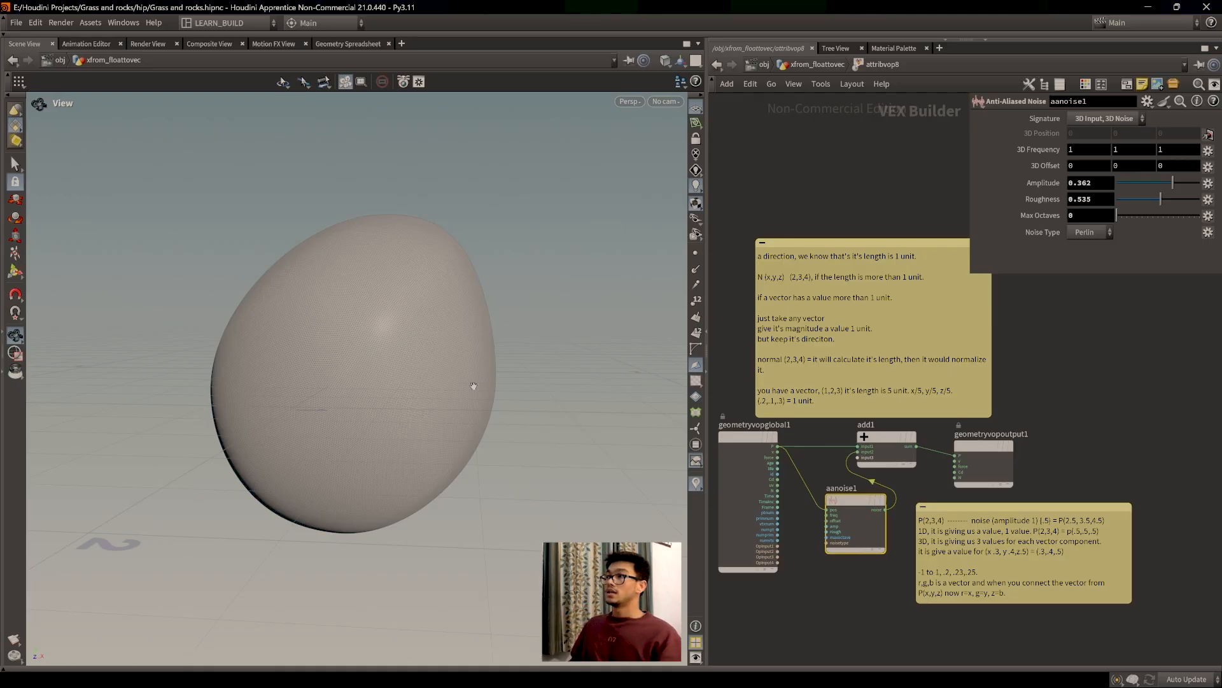
left_click_drag(415, 409, 445, 402)
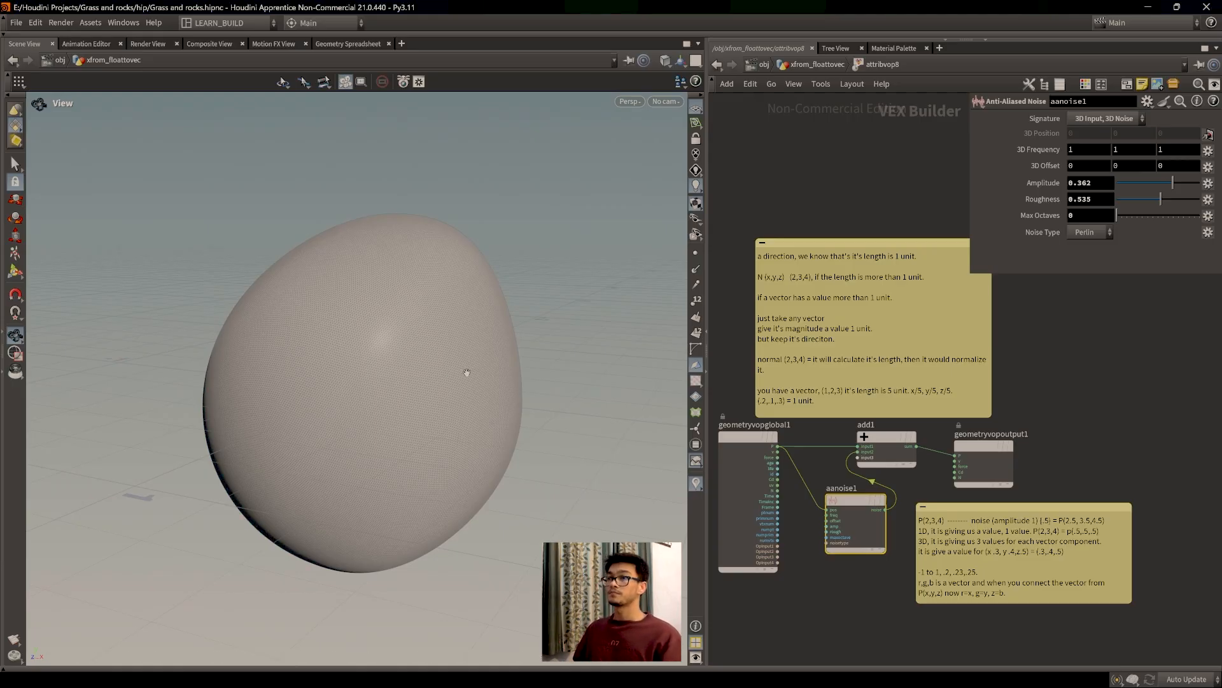
left_click_drag(467, 372, 494, 365)
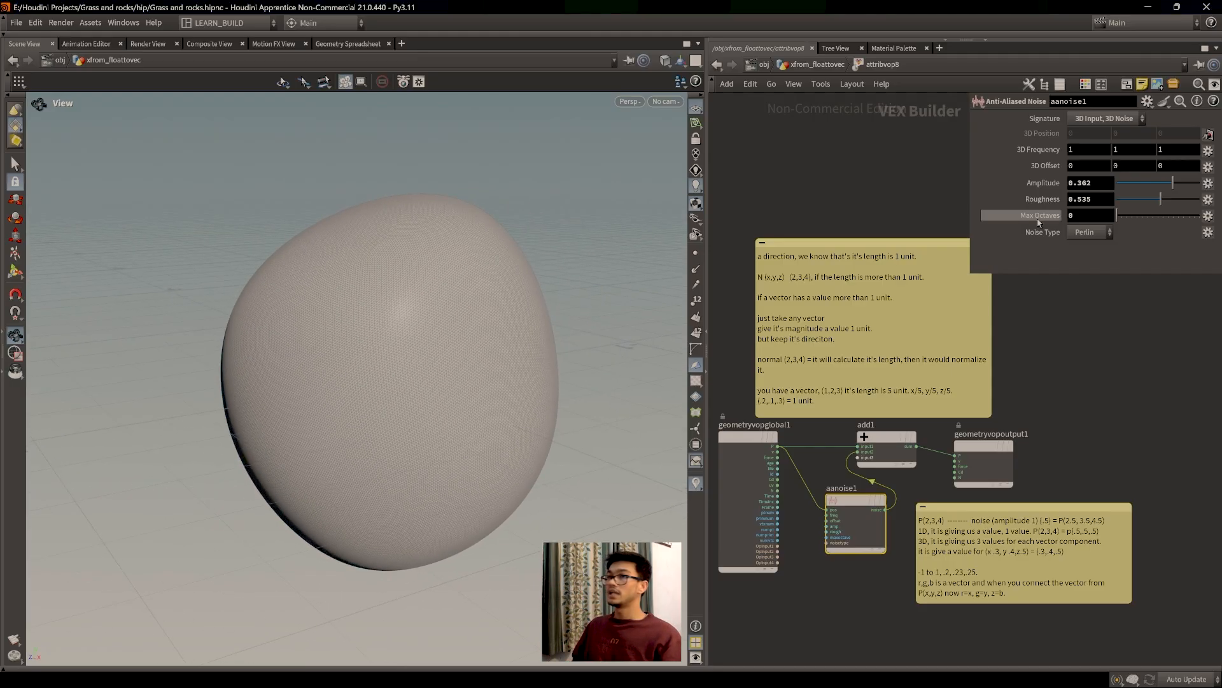
left_click_drag(834, 511, 819, 513)
Step: In the Geometry Spreadsheet, raise Max Octaves to 2, then 4, watching P values
left_click(347, 45)
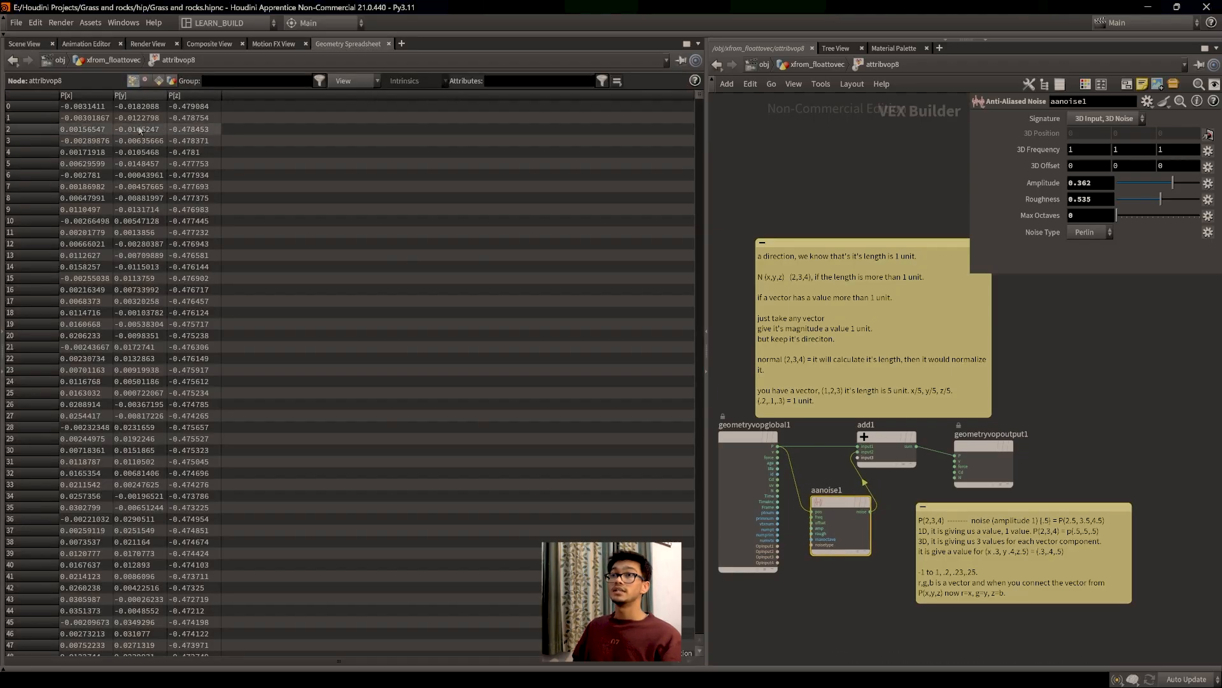
left_click_drag(1122, 220, 1124, 218)
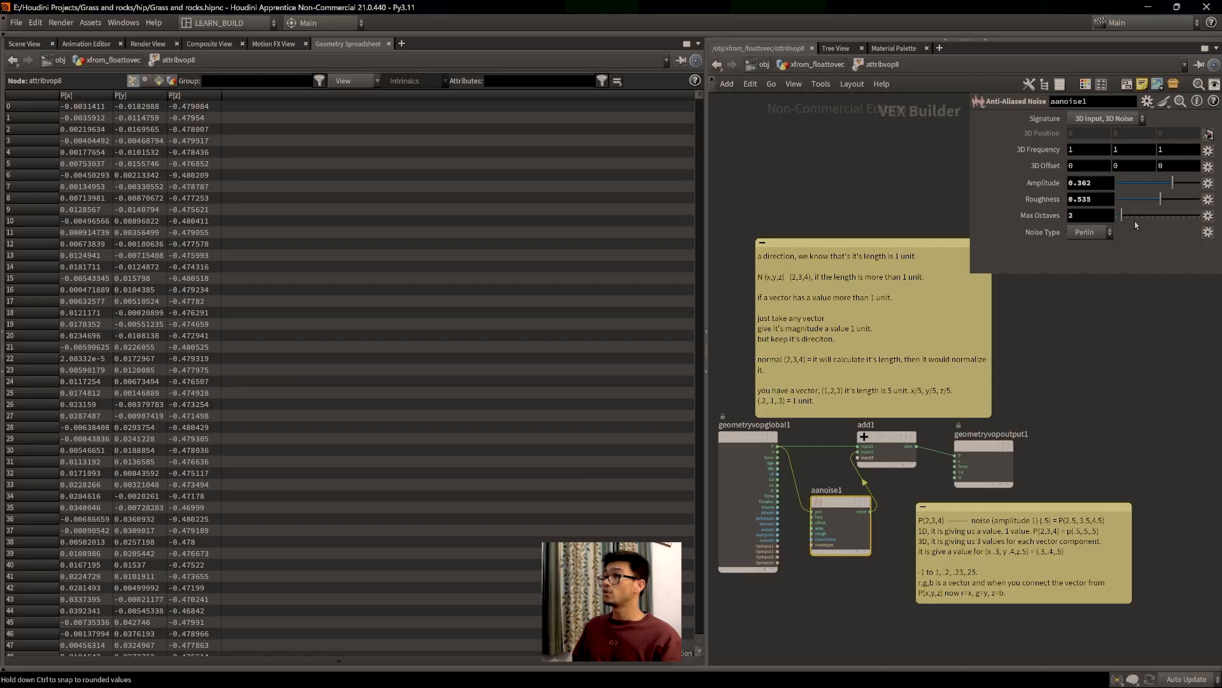
left_click_drag(1125, 220, 1136, 219)
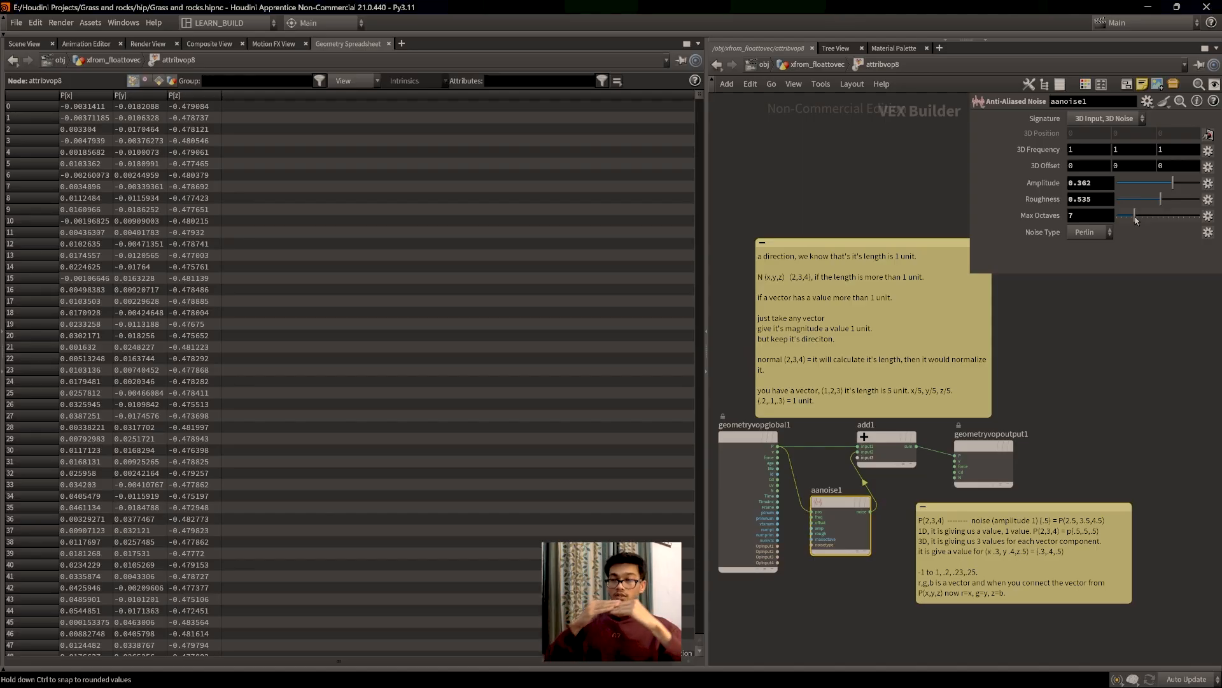
Step: Back in the Scene View, lower Max Octaves through 6 to 5 while orbiting the rock
left_click(24, 44)
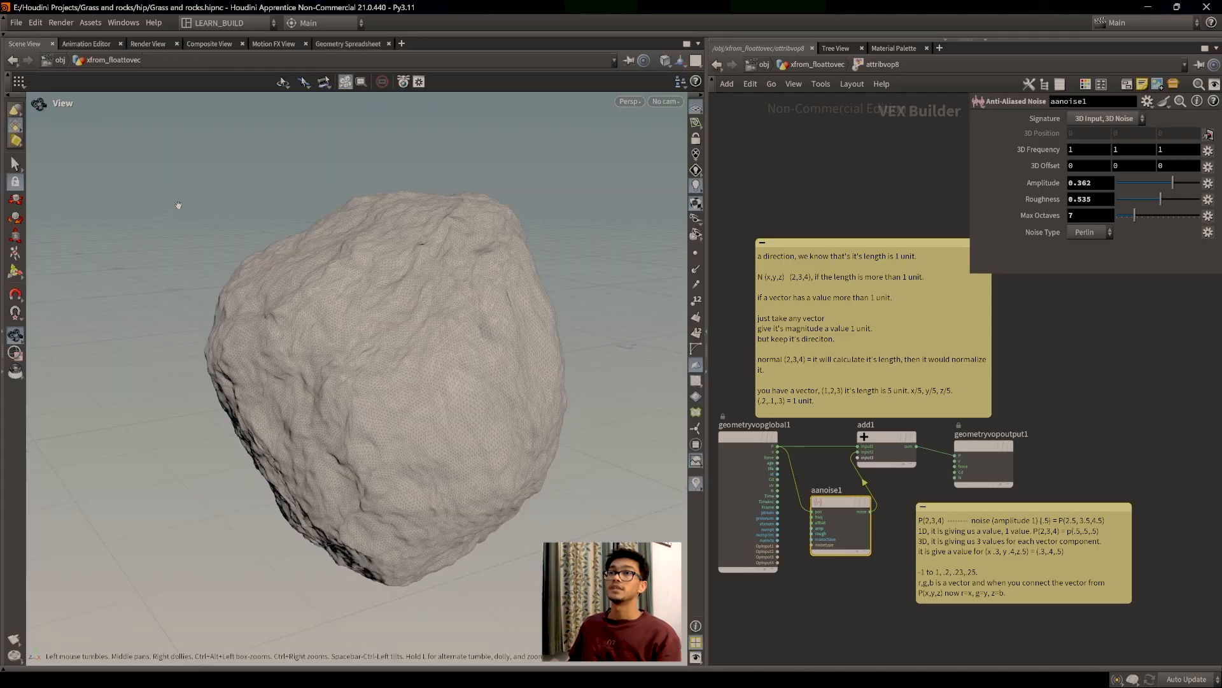
left_click_drag(287, 267, 318, 287)
mouse_move(1134, 215)
left_mouse_down()
mouse_move(1124, 221)
mouse_move(1145, 222)
mouse_move(1136, 226)
left_mouse_up()
left_click_drag(293, 441, 320, 459)
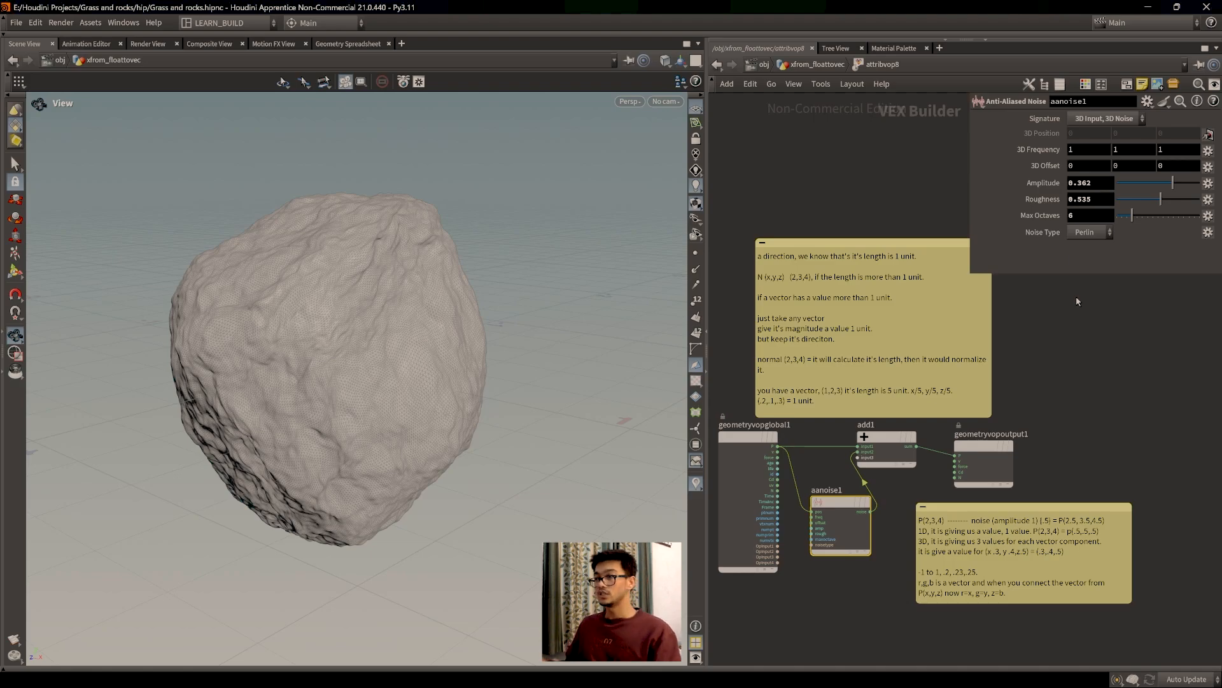
mouse_move(1098, 421)
middle_mouse_down()
mouse_move(1130, 408)
mouse_move(1092, 433)
middle_mouse_up()
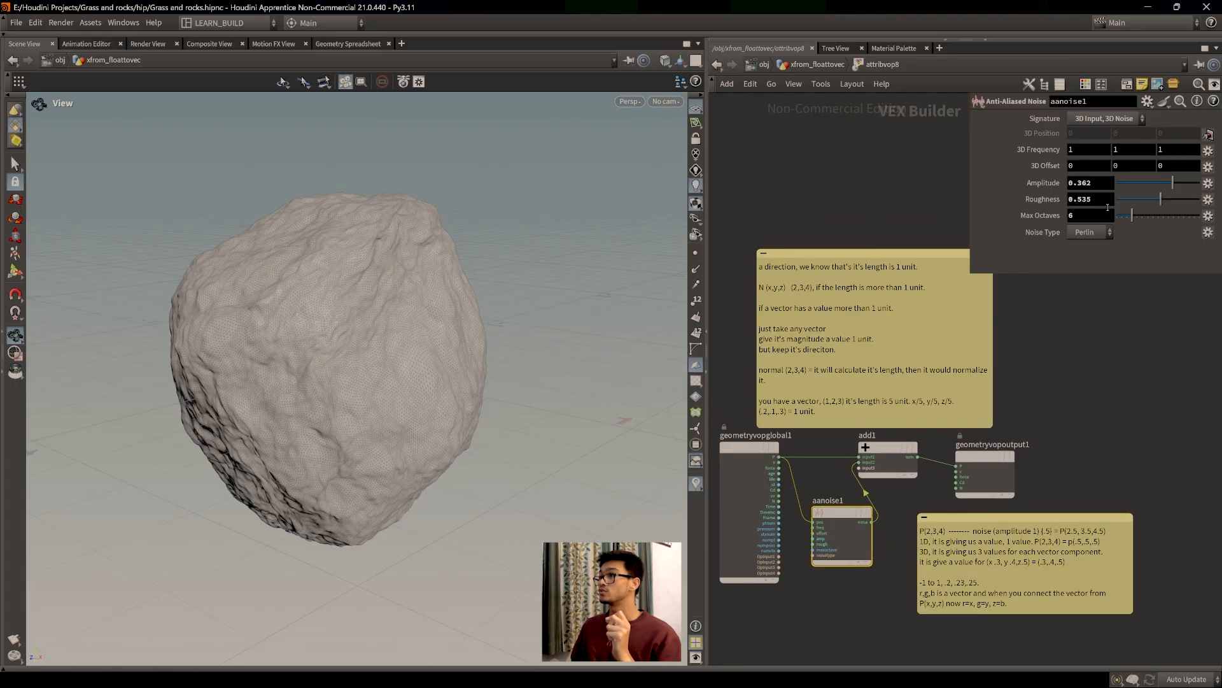
mouse_move(1130, 217)
left_mouse_down()
mouse_move(1140, 221)
mouse_move(1129, 221)
left_mouse_up()
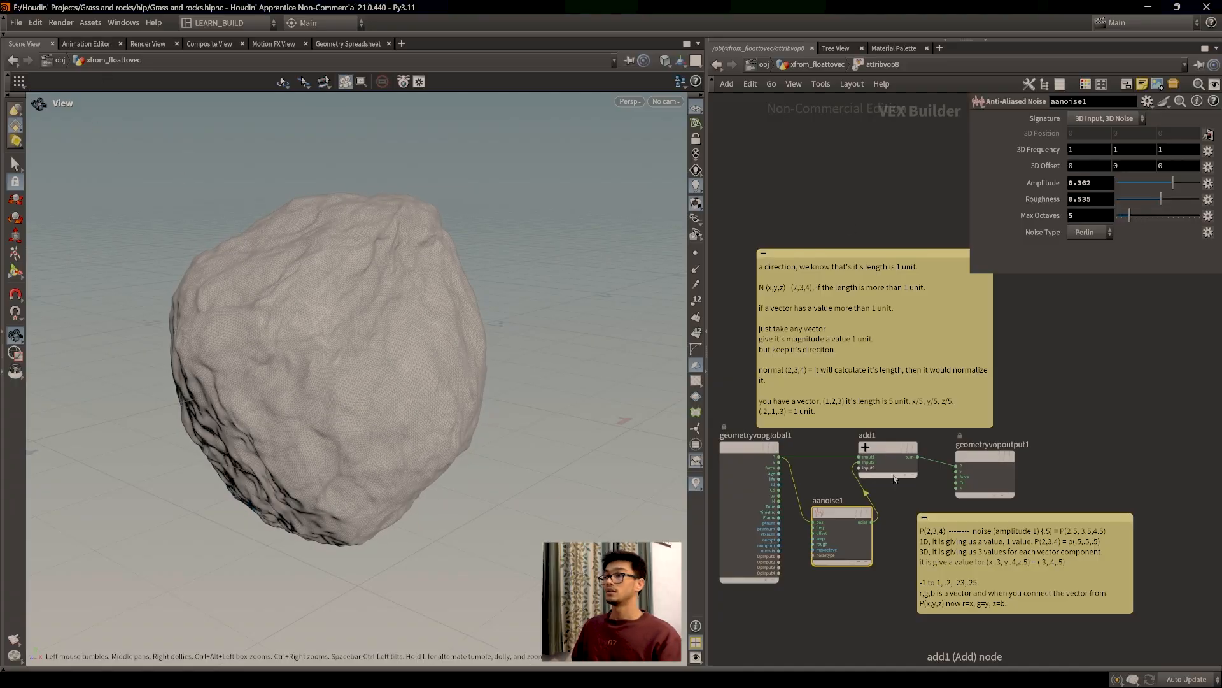
Step: Cut aanoise1's wire into add1, route the noise to the Cd output, and set Max Octaves to 8
scroll(868, 460, "up", 4)
key("y")
left_click_drag(867, 459, 834, 452)
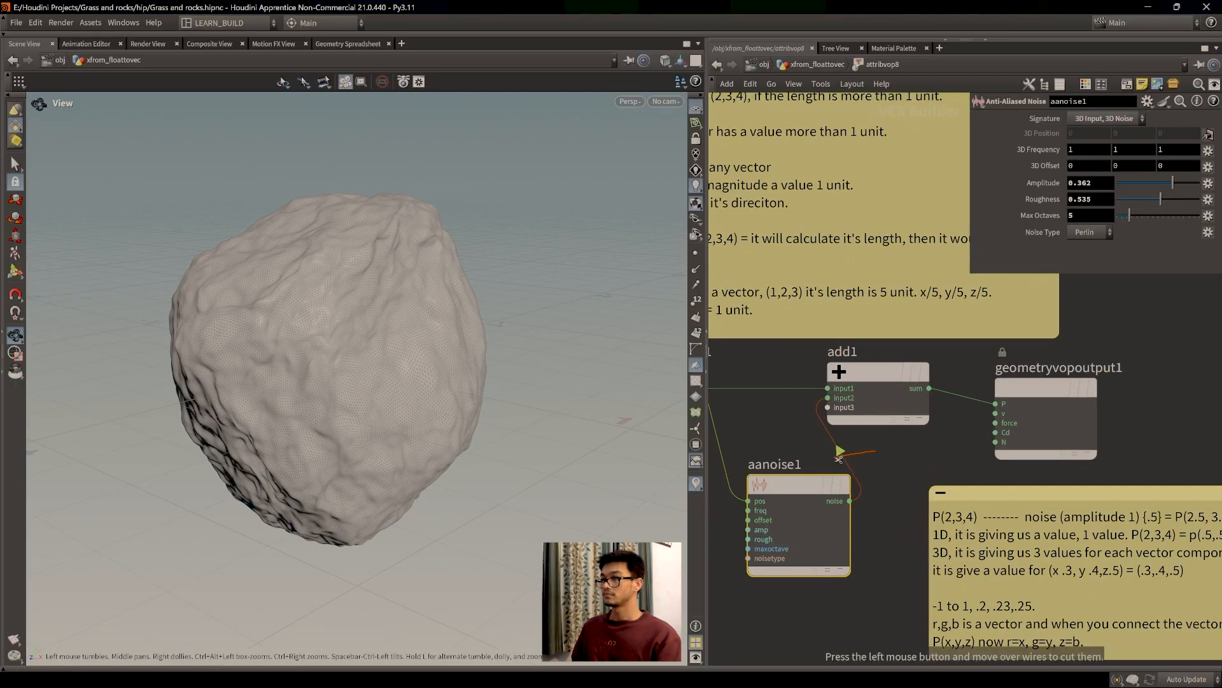
left_click_drag(850, 501, 995, 432)
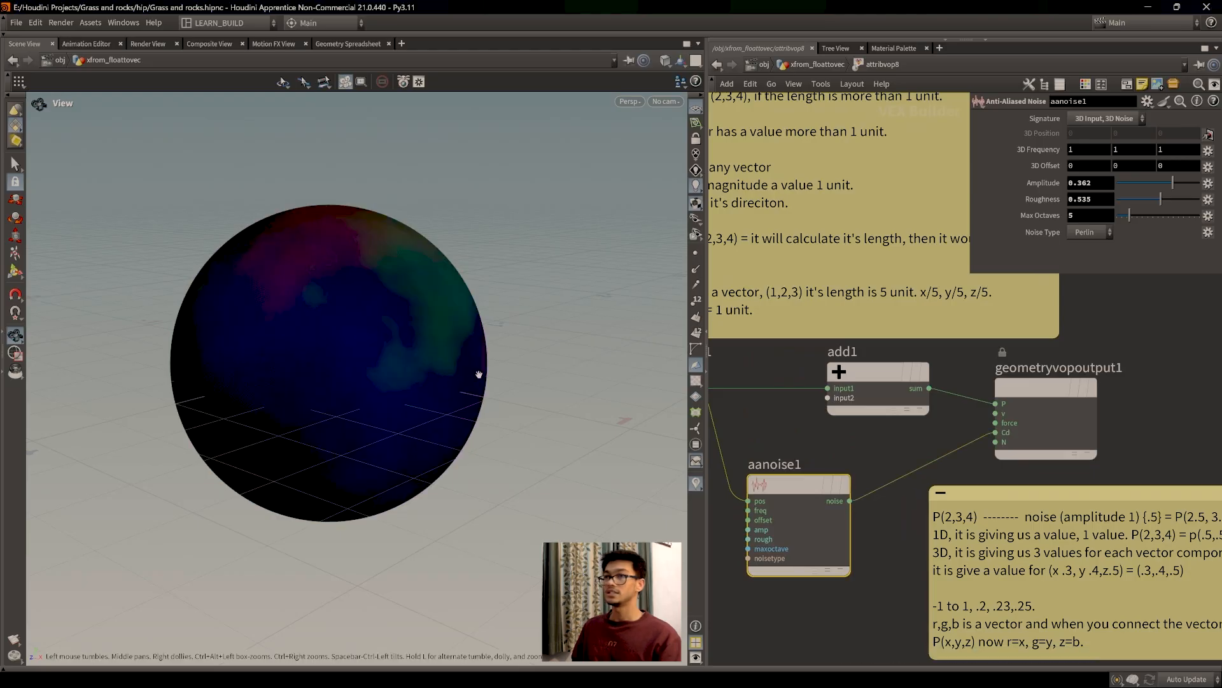
left_click_drag(479, 374, 407, 385)
mouse_move(1130, 217)
left_mouse_down()
mouse_move(1115, 218)
mouse_move(1138, 219)
left_mouse_up()
scroll(449, 334, "down", 2)
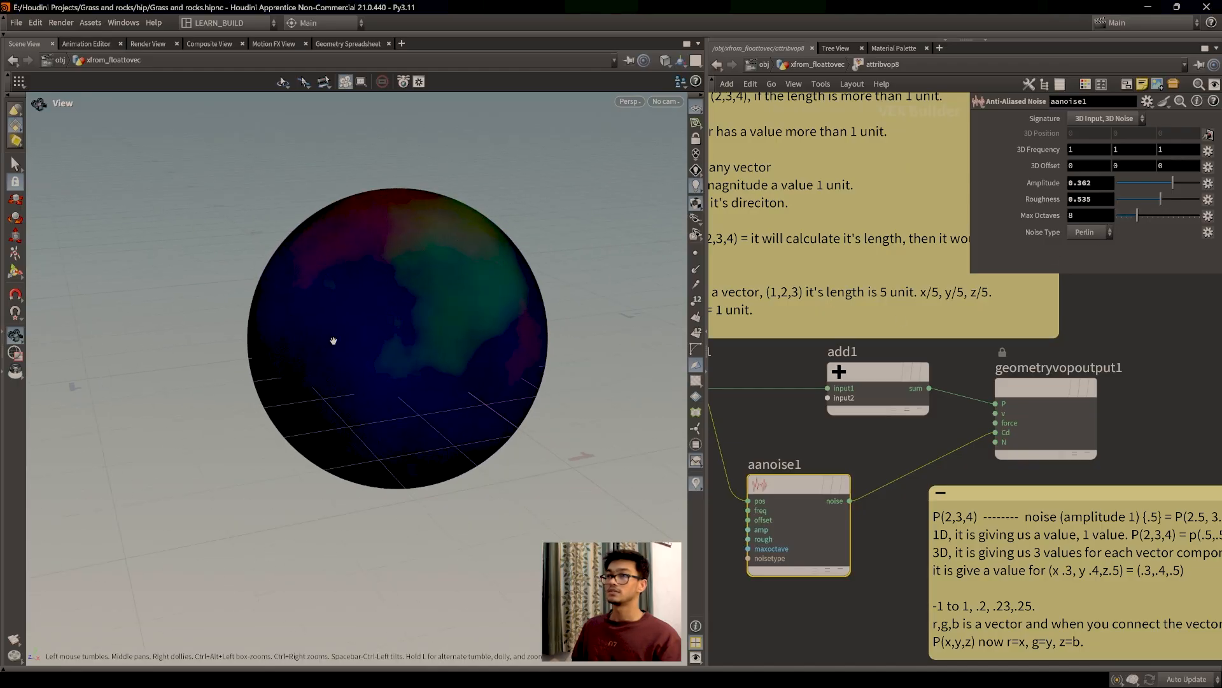
scroll(450, 341, "up", 5)
left_click_drag(385, 380, 374, 333)
scroll(374, 382, "down", 3)
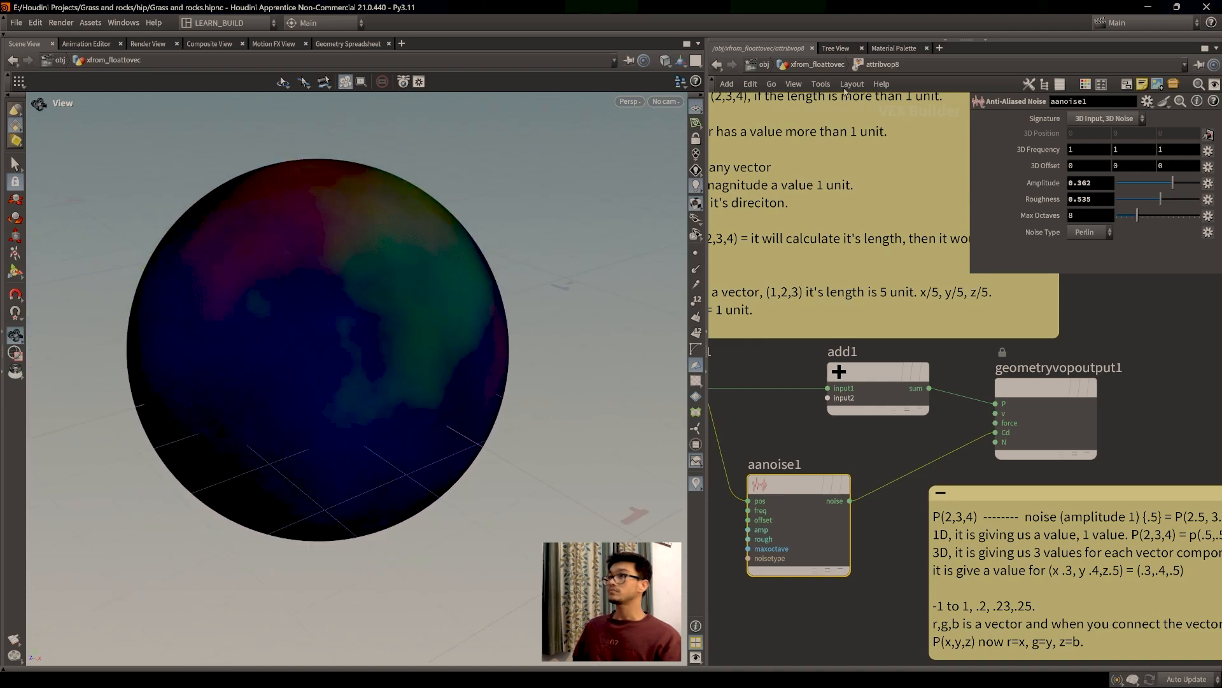
Step: Go up to xfrom_floattovec, select attribvop7 and pan toward attribvop4
key("u")
scroll(1049, 425, "up", 5)
left_click(941, 480)
middle_click_drag(814, 434, 1044, 434)
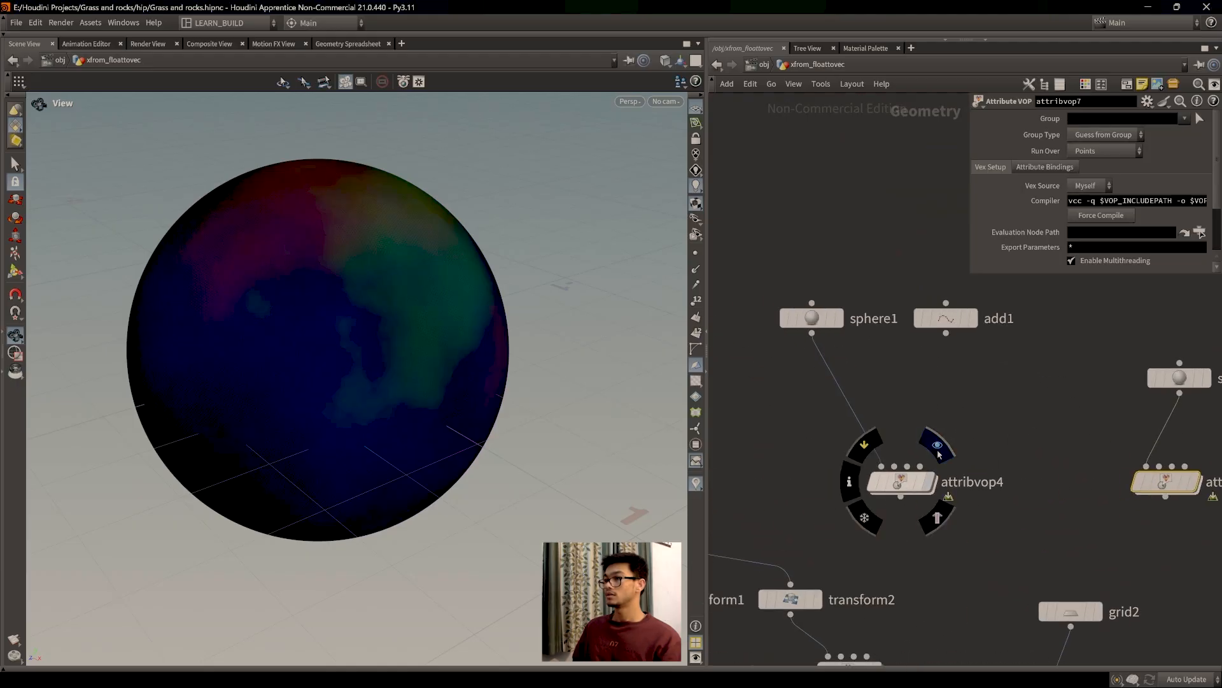
Step: Set the display flag on attribvop4 and enter its VEX network
left_click(939, 446)
double_click(901, 482)
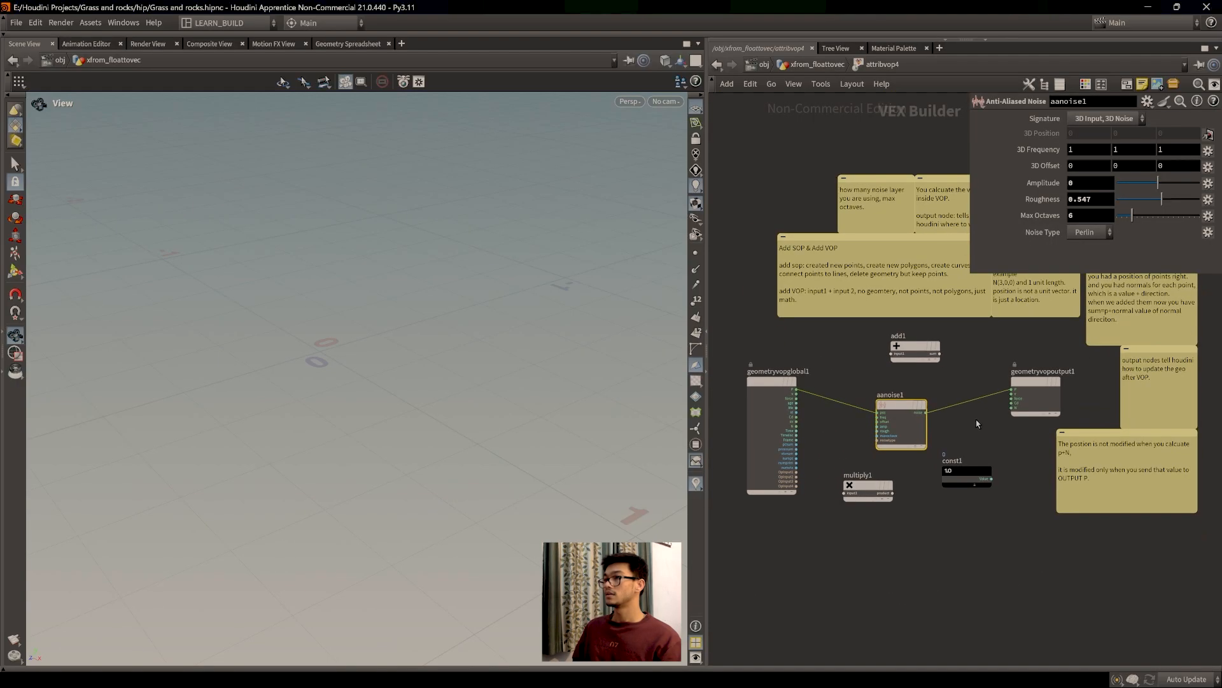
left_click(818, 64)
key("f")
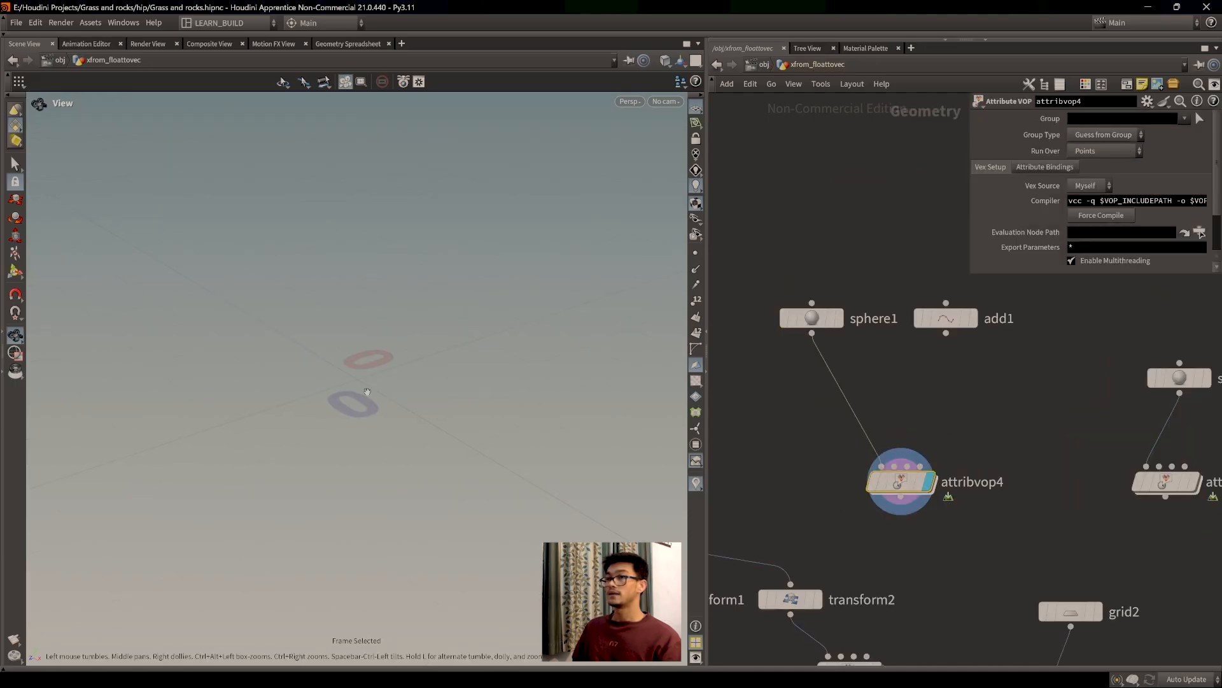
double_click(922, 489)
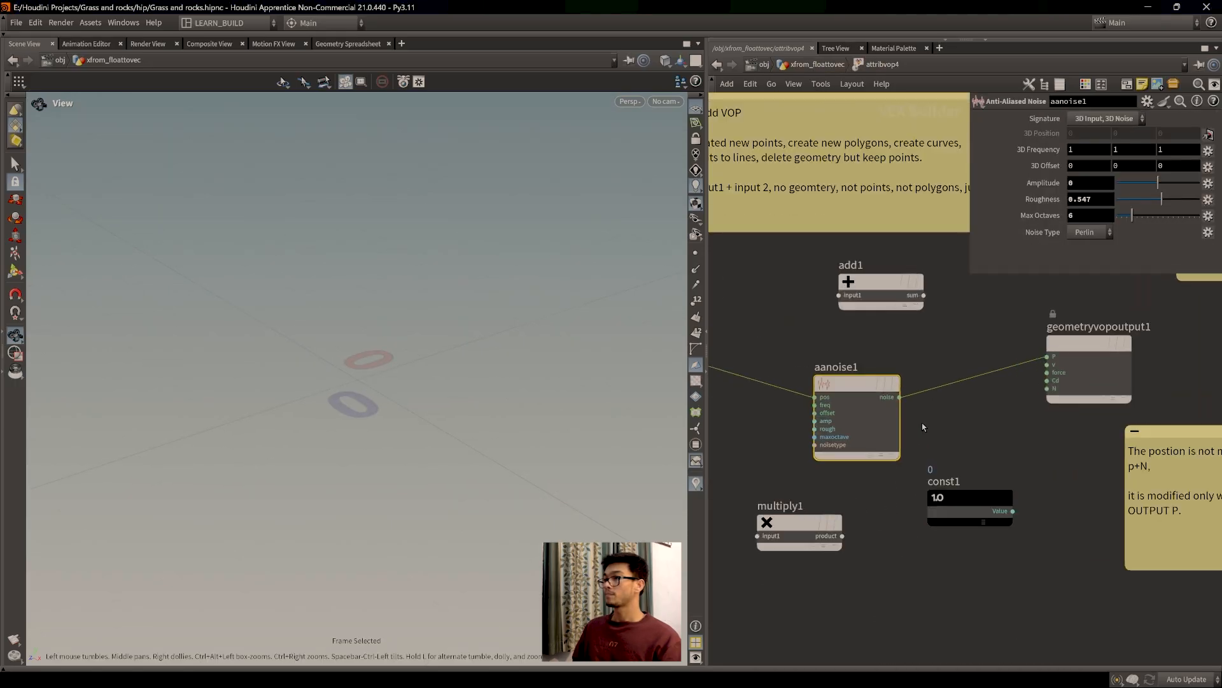
Step: Pan around attribvop4's network to read the sticky note about point positions
middle_click_drag(923, 427, 930, 613)
middle_click_drag(871, 451, 961, 488)
middle_click_drag(1074, 478, 838, 527)
middle_click_drag(927, 530, 911, 552)
scroll(929, 553, "up", 1)
middle_click_drag(874, 315, 938, 380)
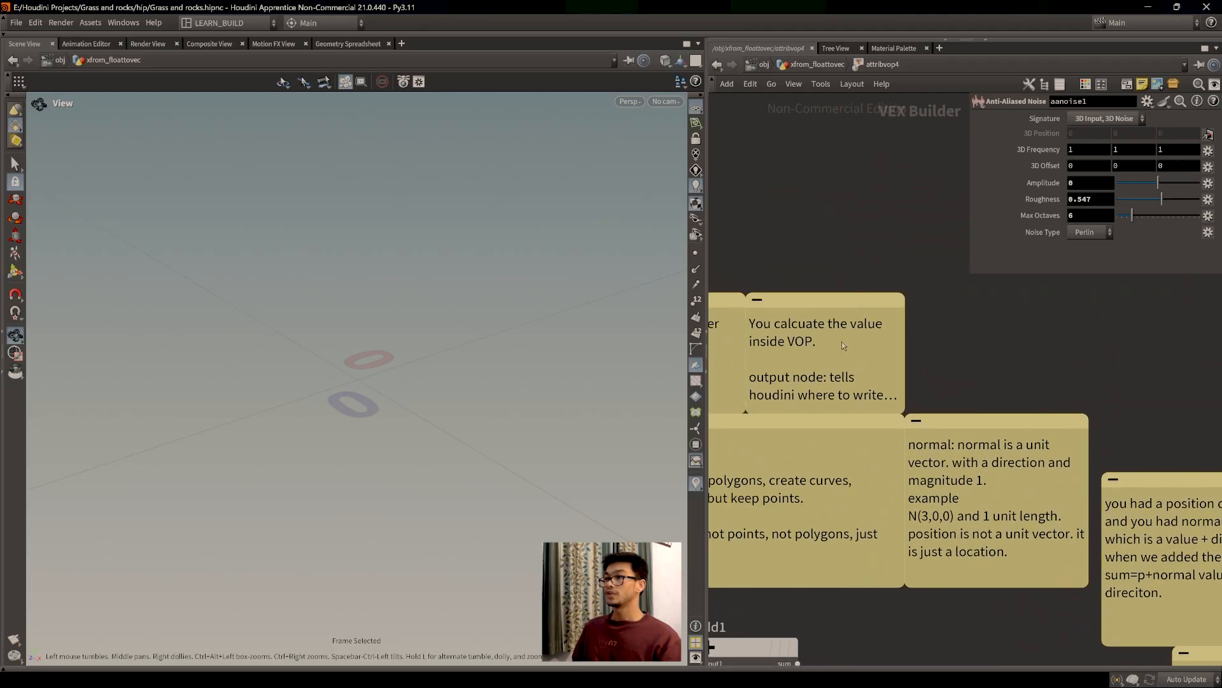
middle_click_drag(1088, 407, 891, 364)
middle_click_drag(796, 331, 846, 330)
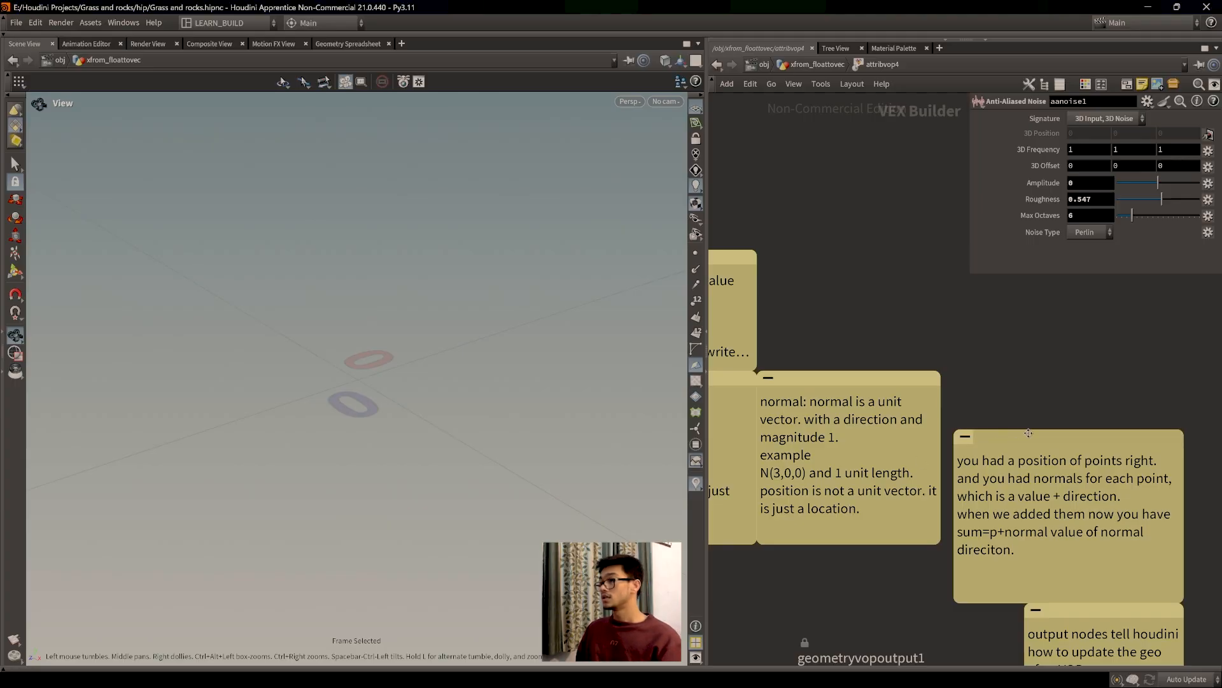
Step: Move the right sticky note and the output-nodes note up and to the left
left_click_drag(1042, 440, 1030, 390)
middle_click_drag(1048, 572, 954, 515)
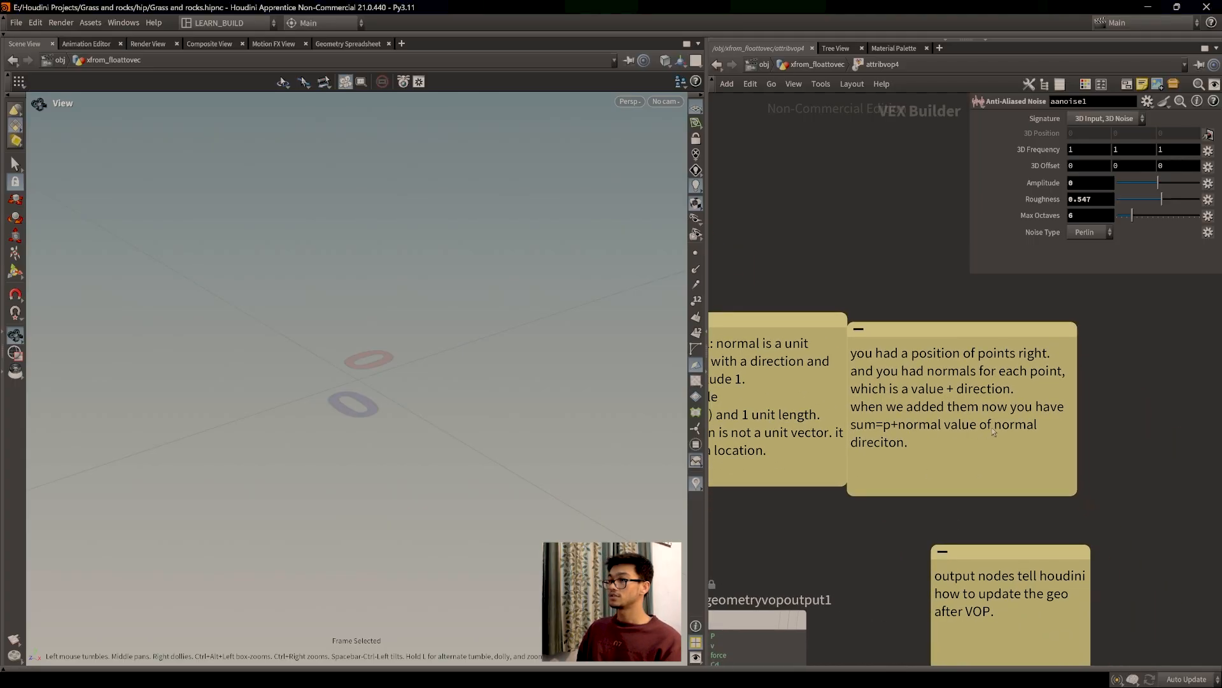
left_click_drag(943, 325, 943, 316)
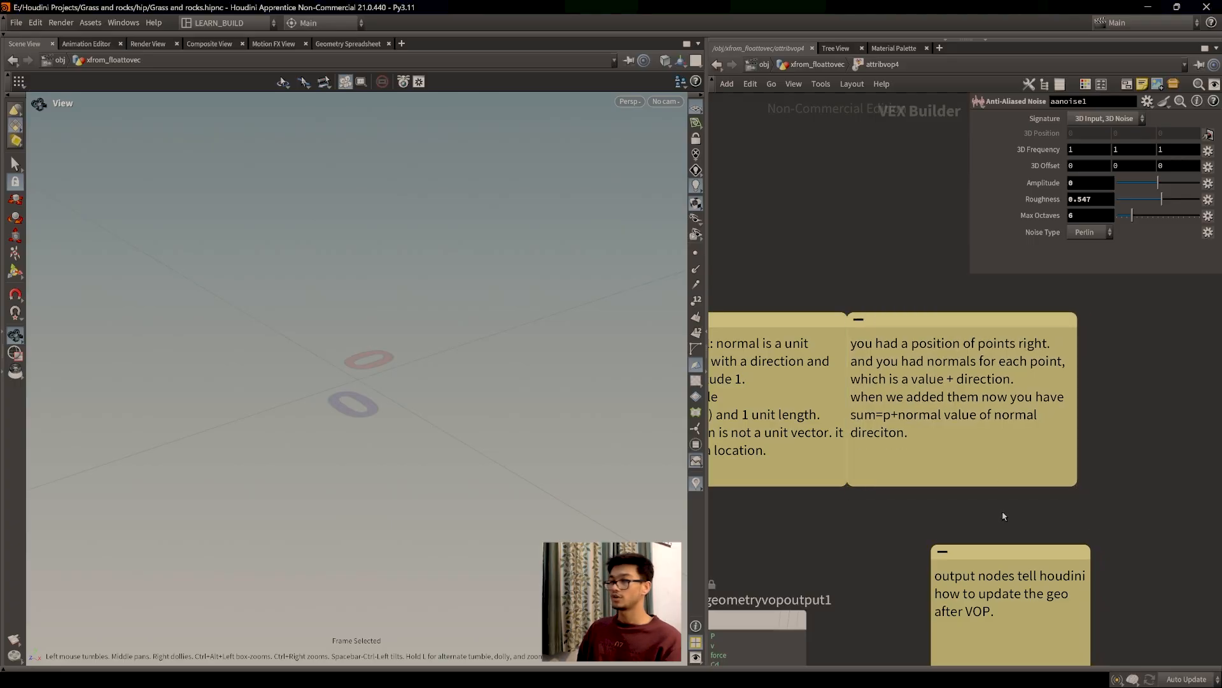
middle_click_drag(1002, 511, 979, 415)
left_click_drag(998, 454, 981, 400)
middle_click_drag(1072, 518, 1089, 446)
Step: Raise the lower sticky note and frame the whole VEX network
scroll(1076, 452, "down", 2)
scroll(1090, 444, "down", 1)
scroll(1024, 460, "up", 3)
middle_click_drag(1105, 494, 1102, 450)
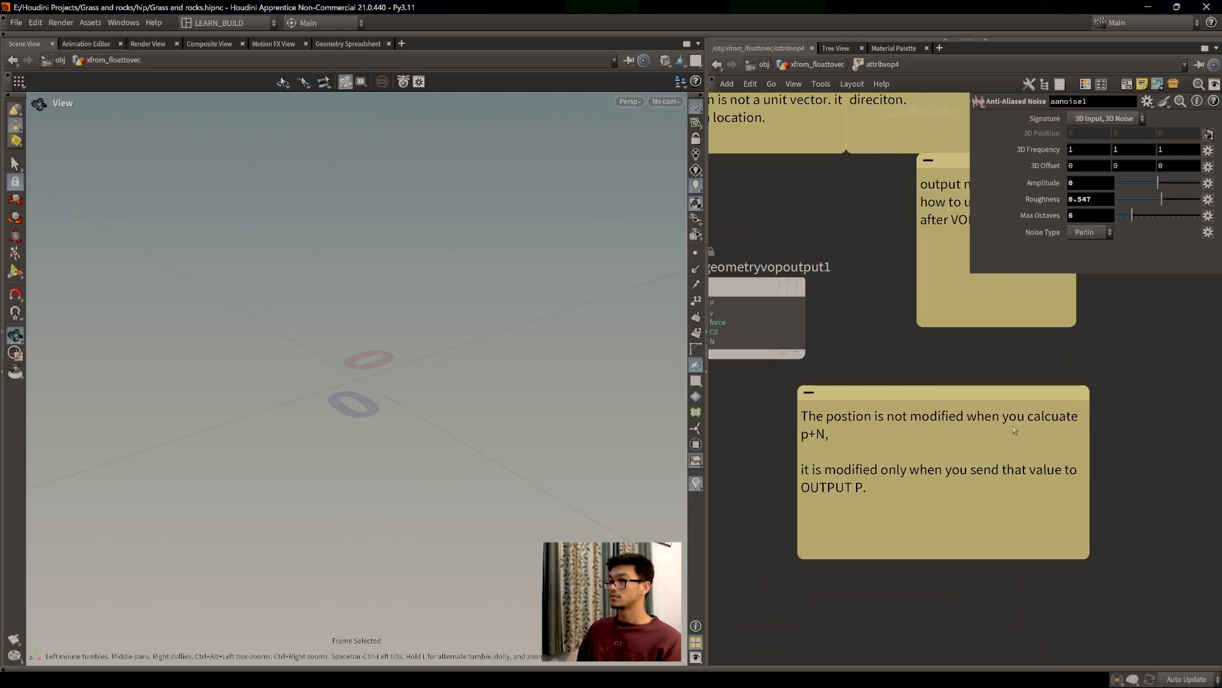
mouse_move(988, 394)
left_mouse_down()
mouse_move(995, 343)
mouse_move(983, 335)
mouse_move(996, 380)
left_mouse_up()
scroll(936, 544, "down", 3)
middle_click_drag(936, 545, 963, 559)
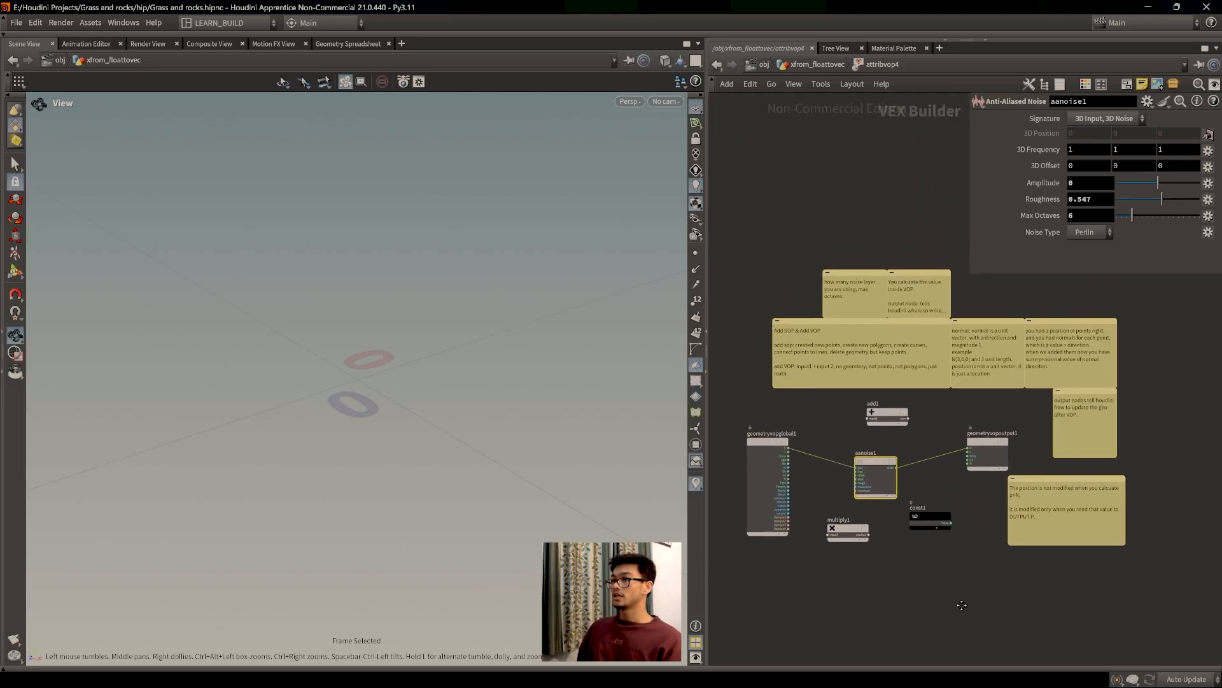
scroll(961, 560, "up", 2)
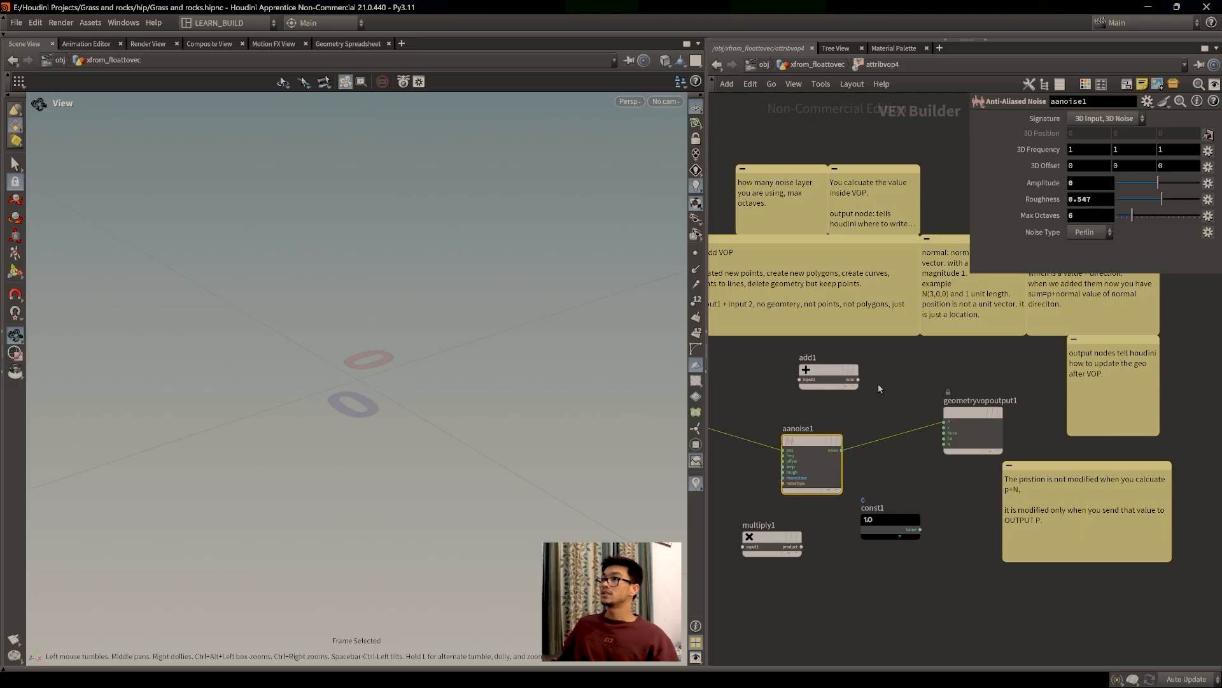
Step: Return to xfrom_floattovec and pan toward attribvop8
left_click(812, 66)
middle_click_drag(1040, 431, 721, 422)
middle_click_drag(886, 425, 762, 524)
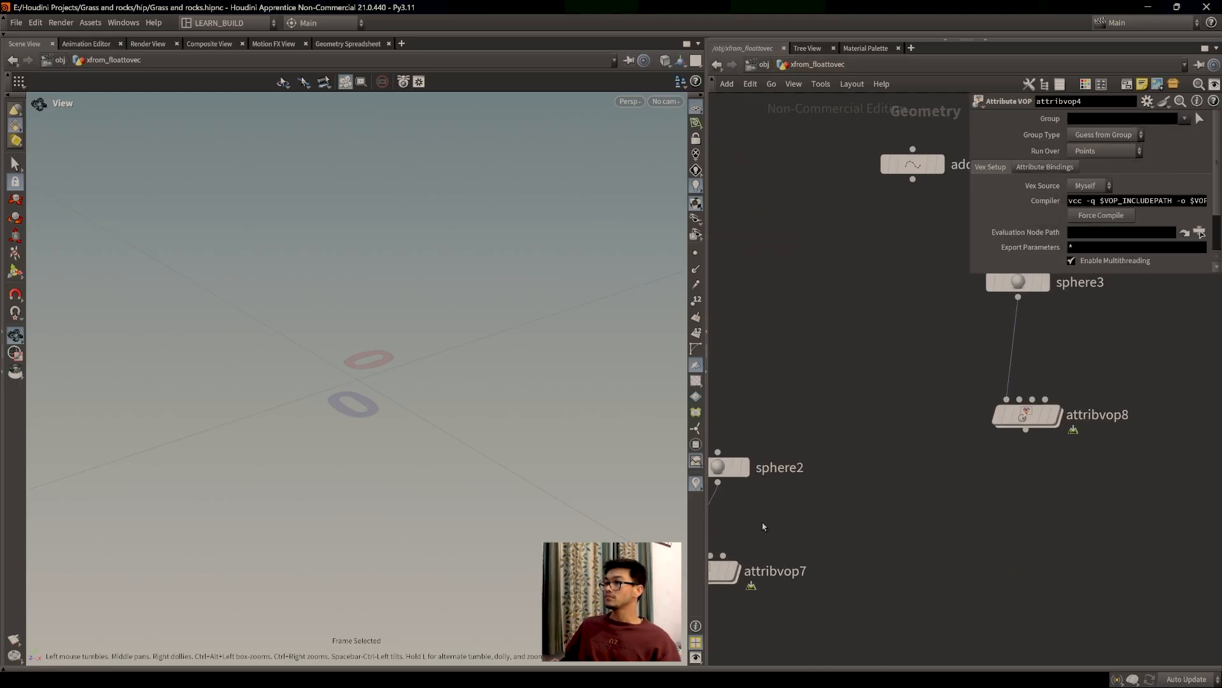
Step: Pan to attribvop8 beside sphere3 and open its VEX network with aanoise1 wired to the output
middle_click_drag(985, 522, 917, 556)
scroll(917, 557, "down", 1)
double_click(953, 472)
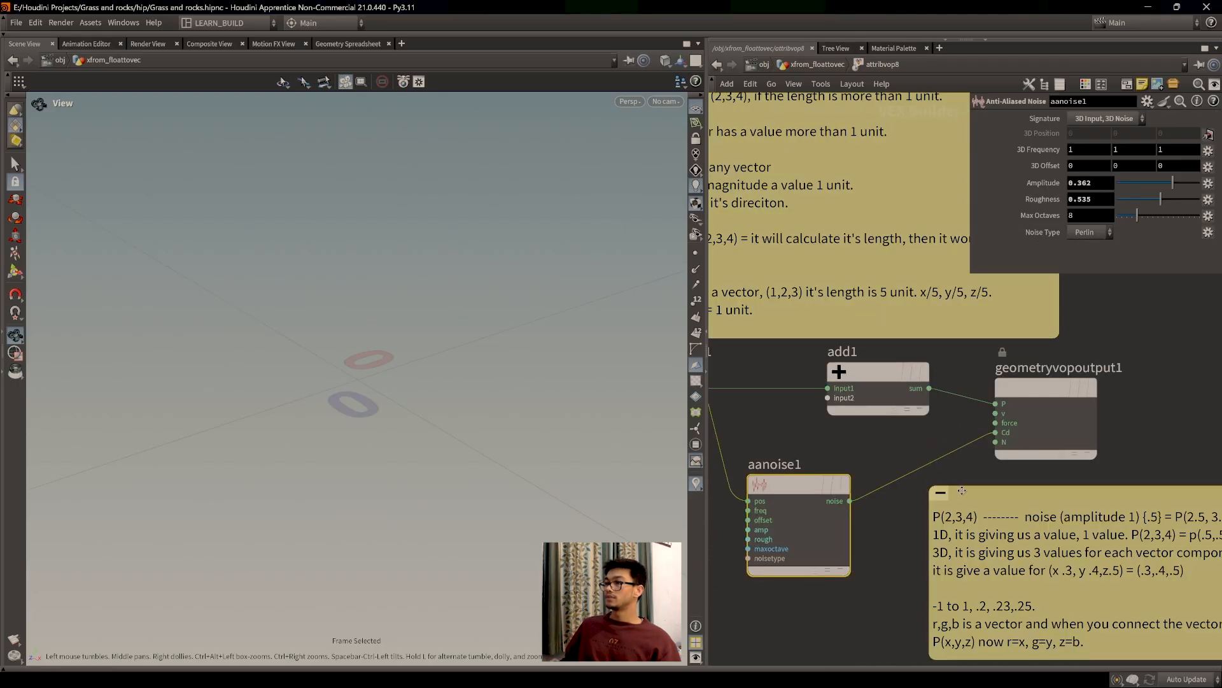
left_click(815, 64)
middle_click_drag(942, 509, 1011, 599)
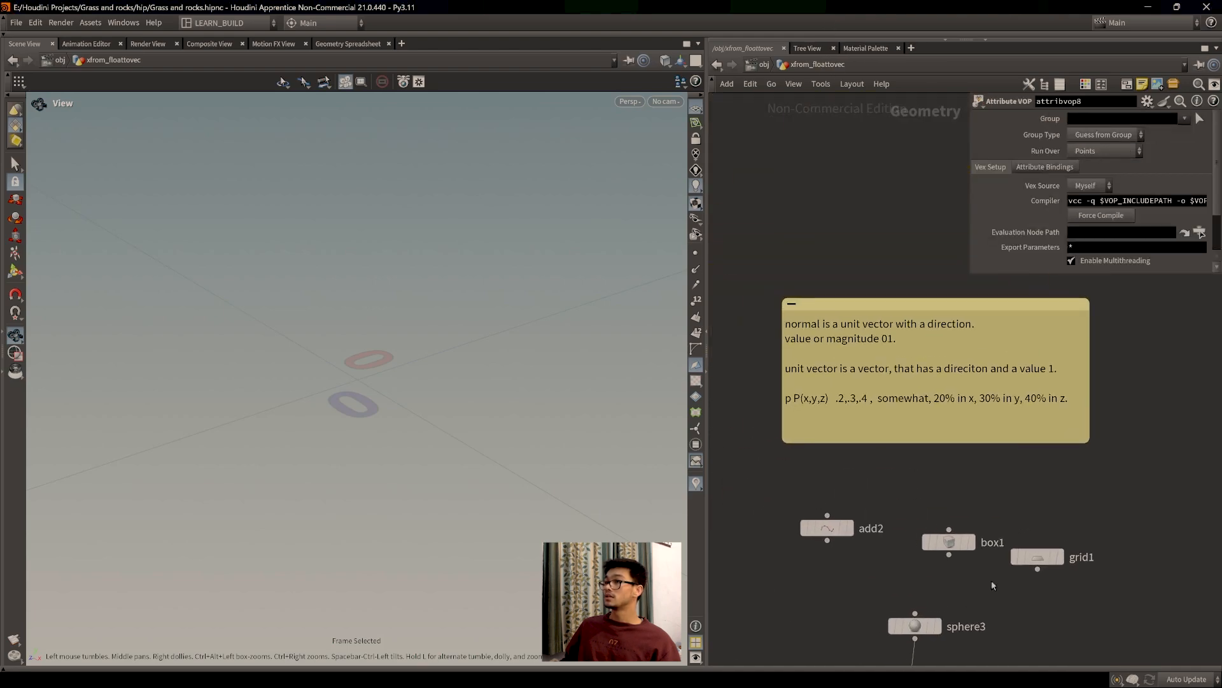
scroll(891, 441, "up", 1)
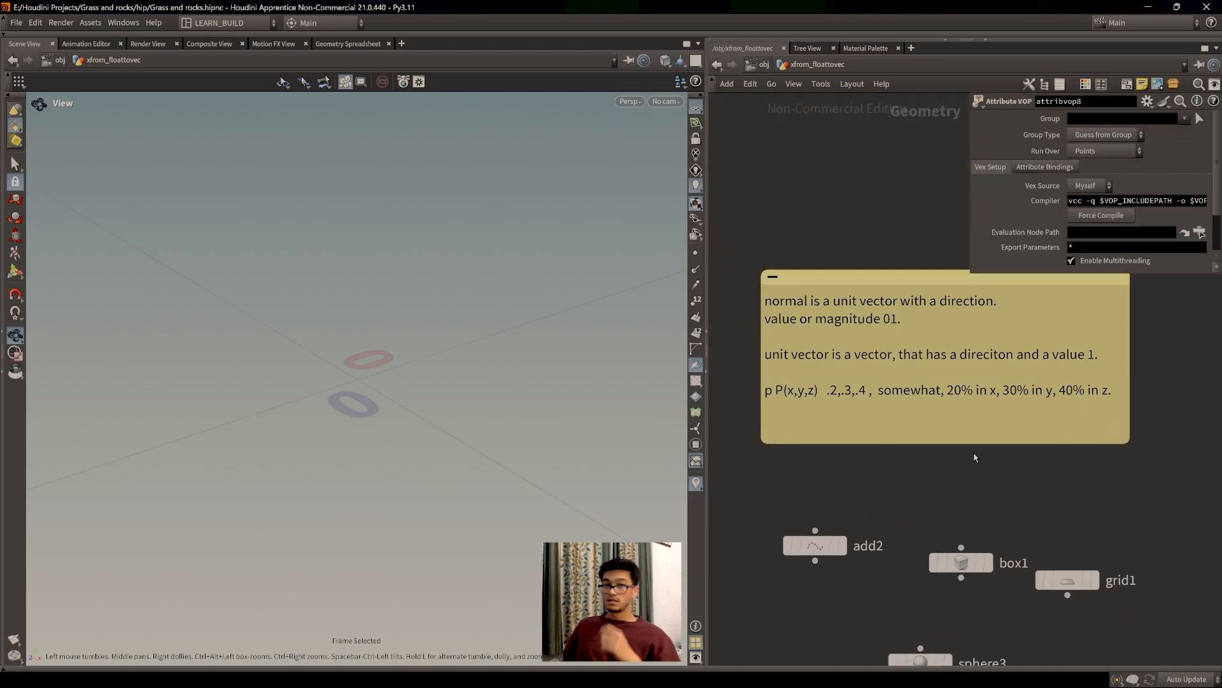
middle_click_drag(975, 457, 848, 295)
middle_click_drag(937, 599, 921, 504)
double_click(832, 565)
scroll(899, 546, "down", 2)
middle_click_drag(887, 587, 920, 590)
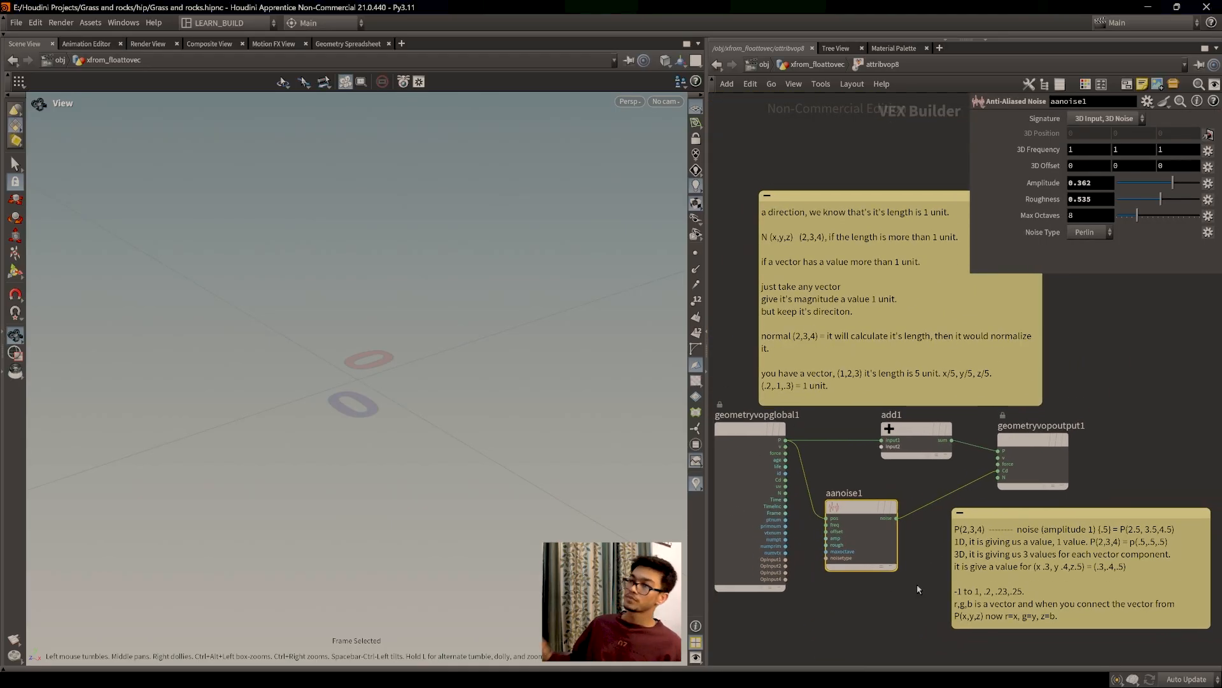